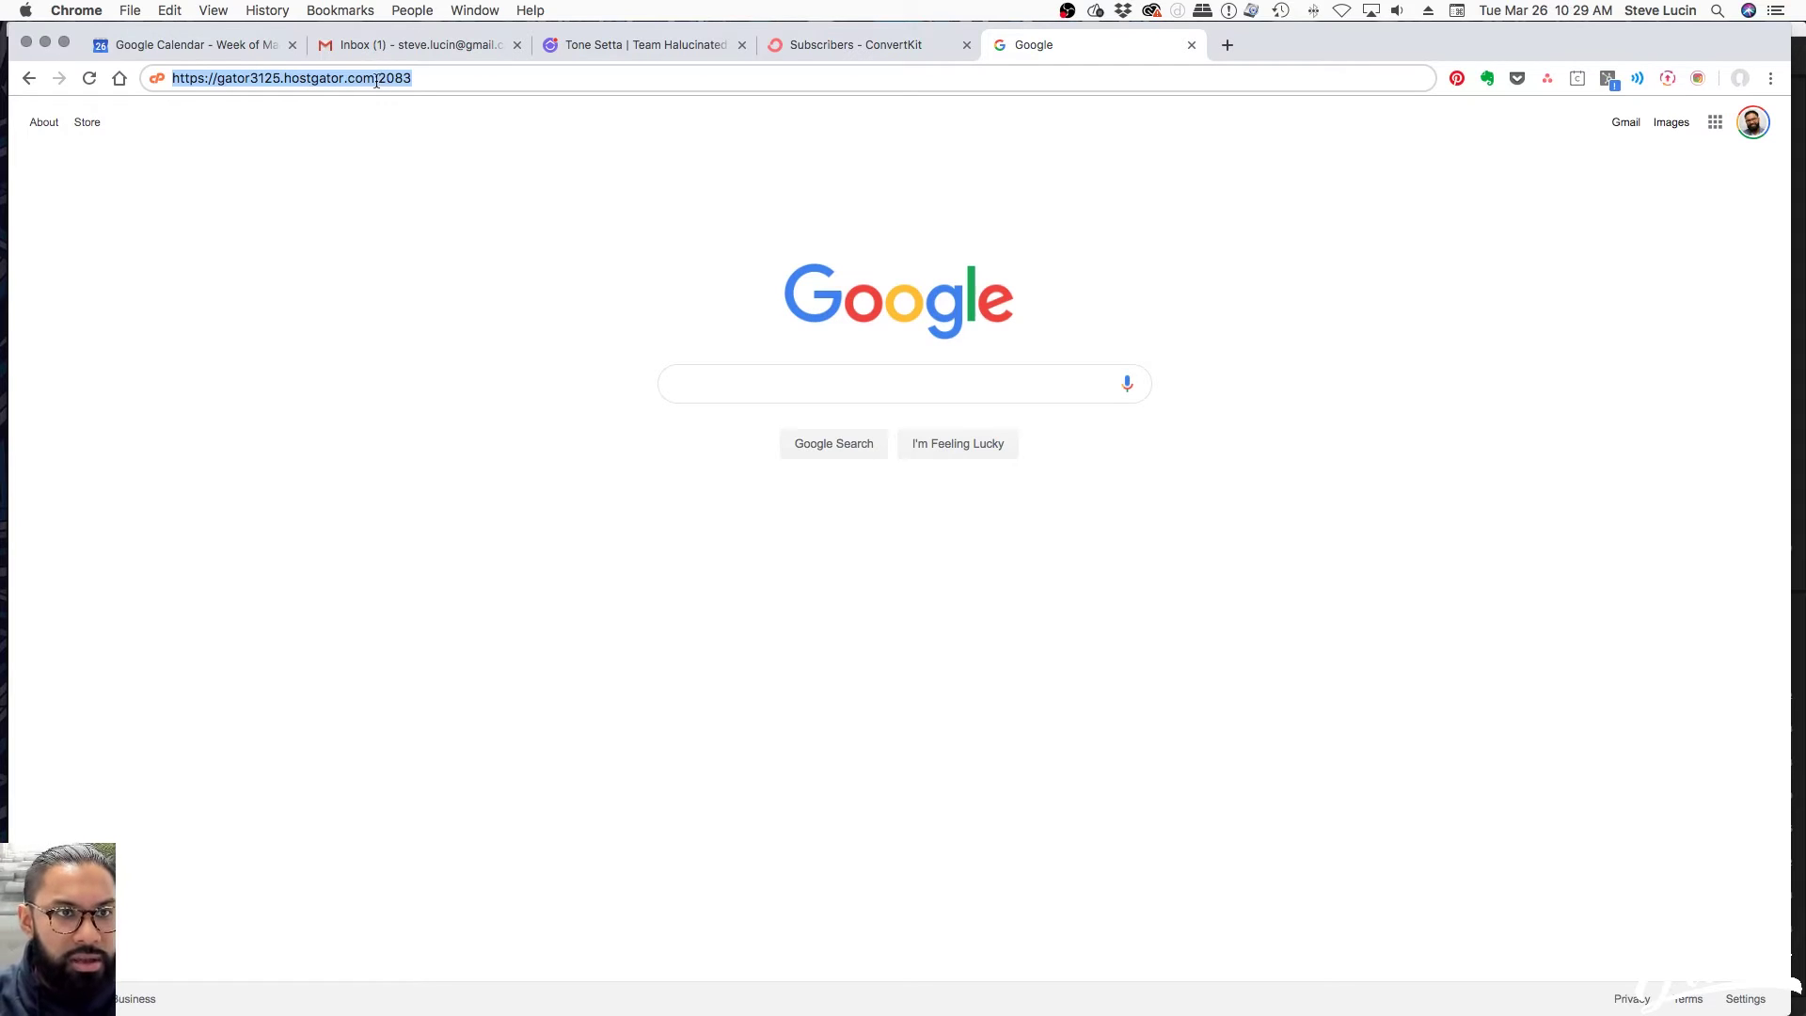
# Load the HostGator cPanel login page and sign in to the control panel
pyautogui.click(438, 80)
pyautogui.press('Return')
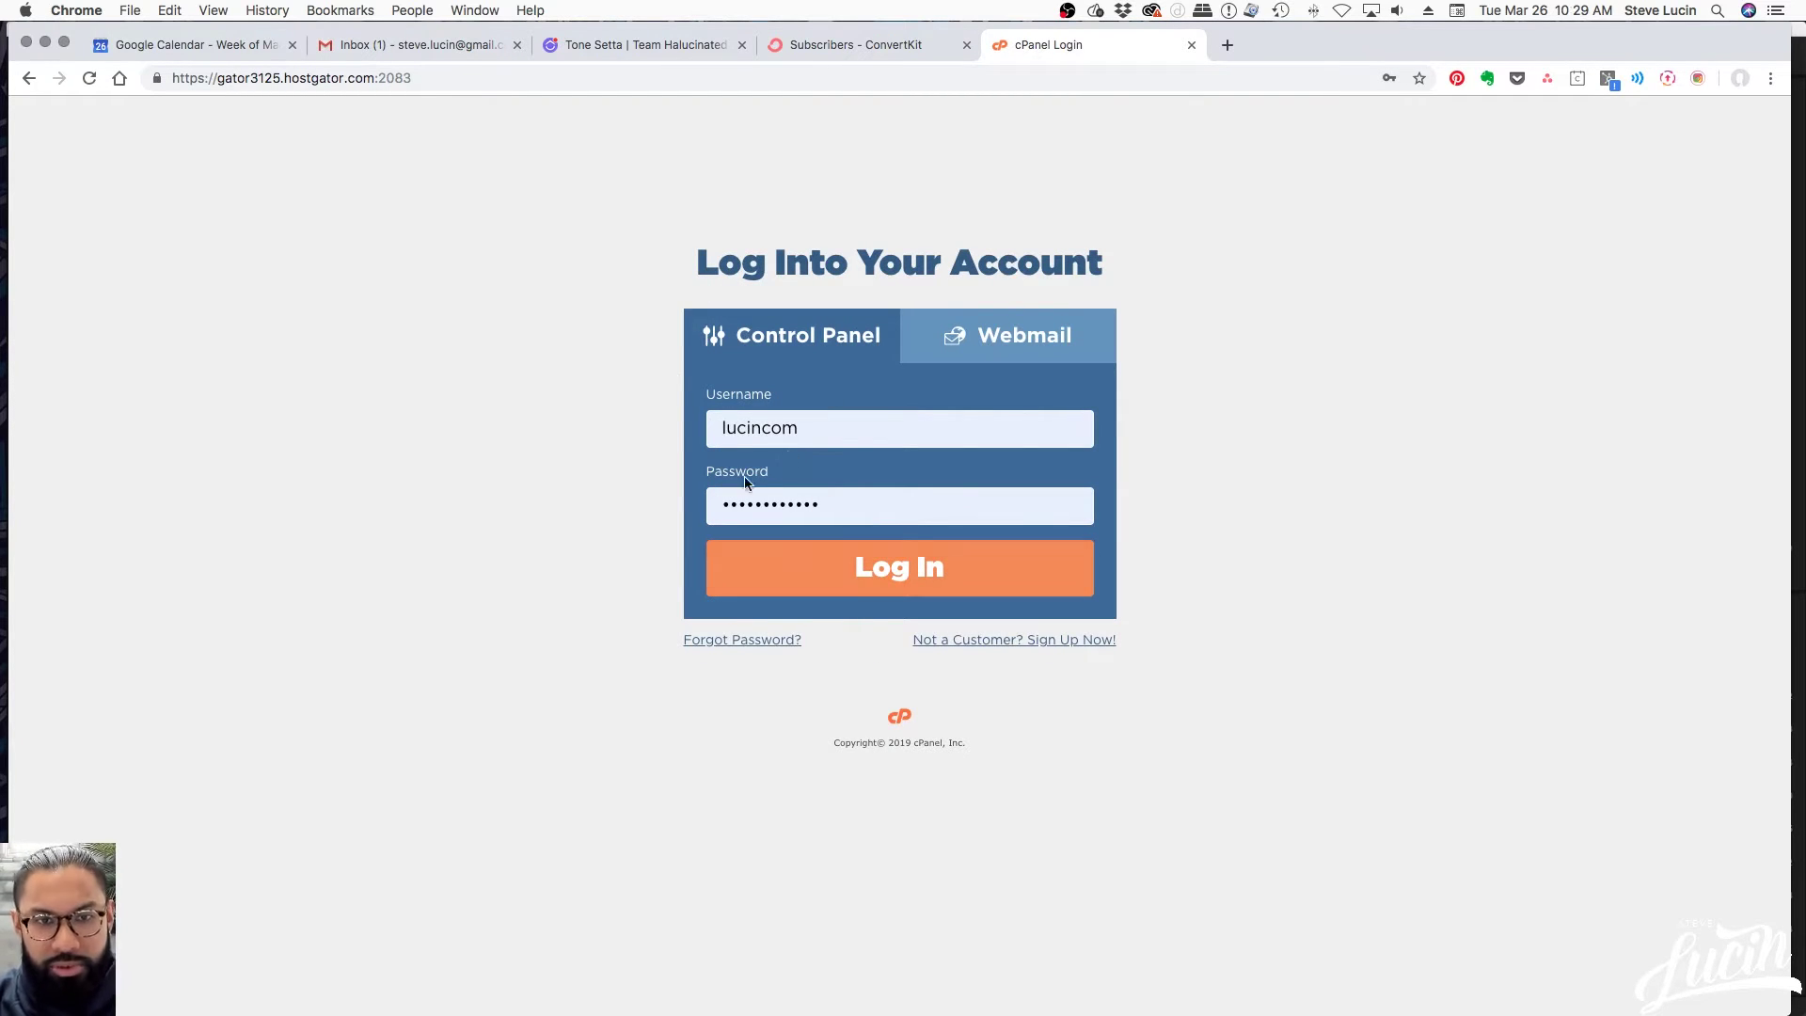
pyautogui.click(932, 585)
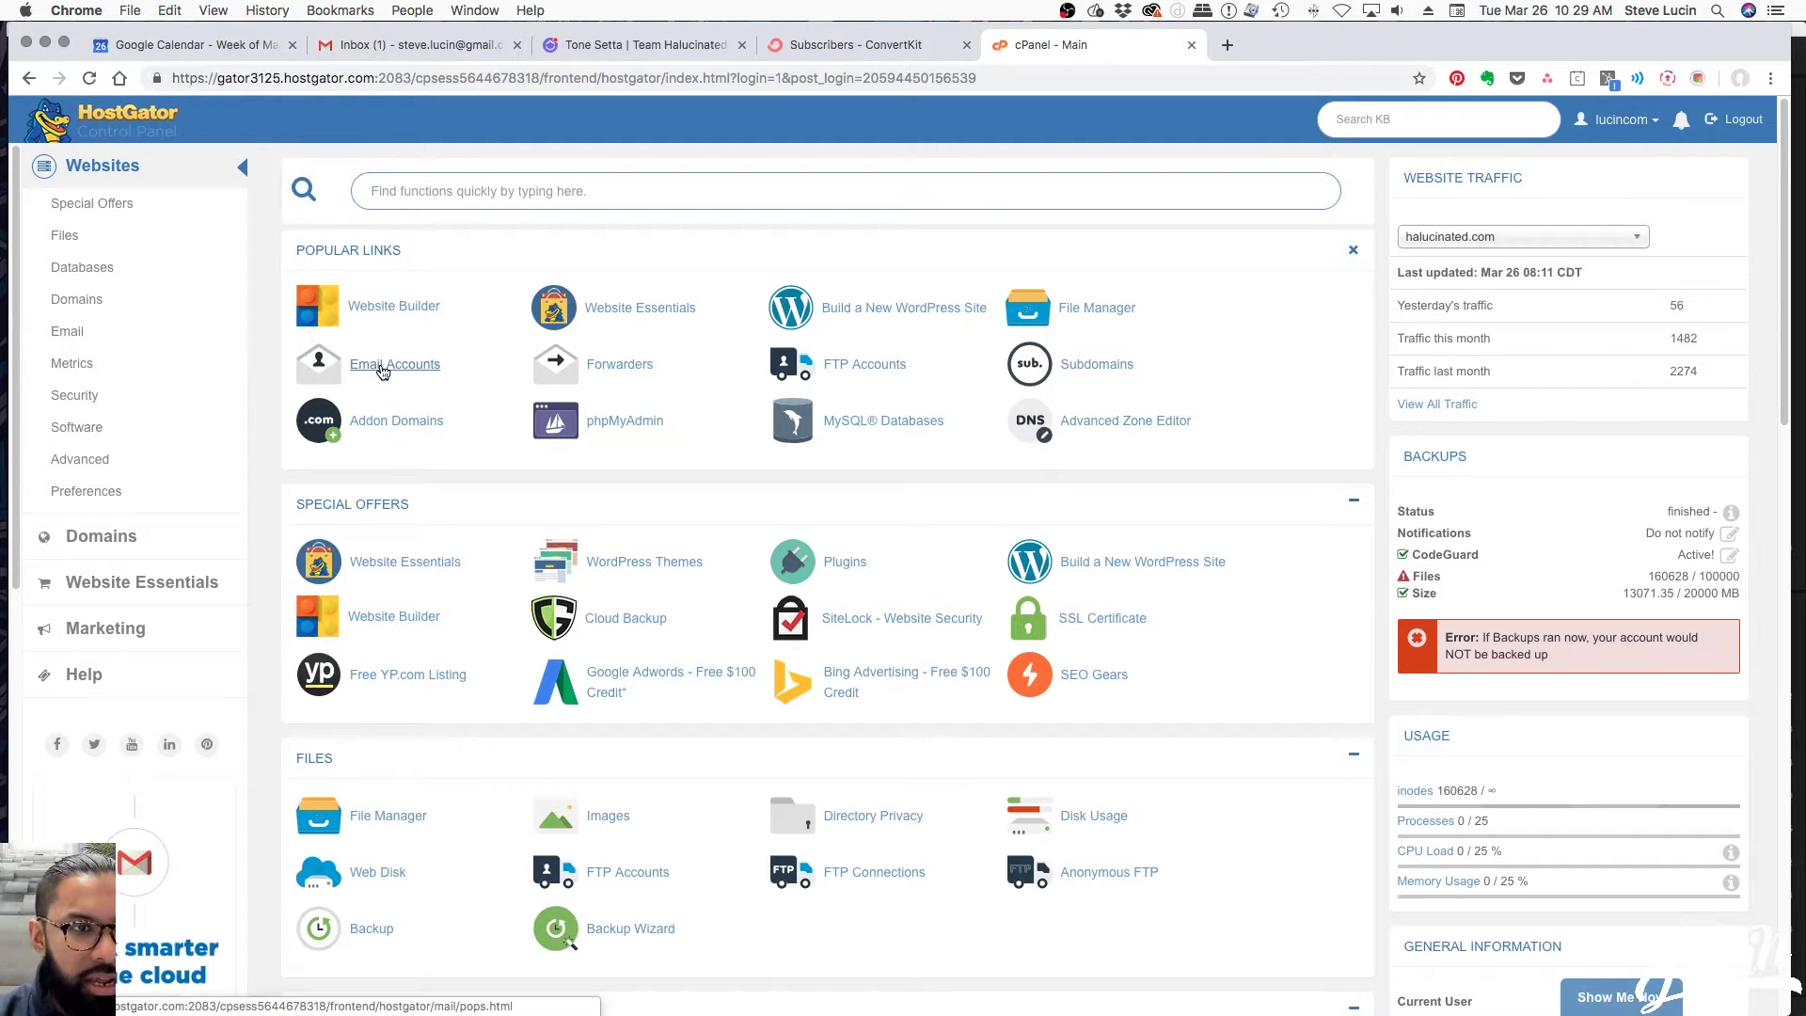
# Go to the cPanel Email tools and open Email Accounts
pyautogui.click(67, 332)
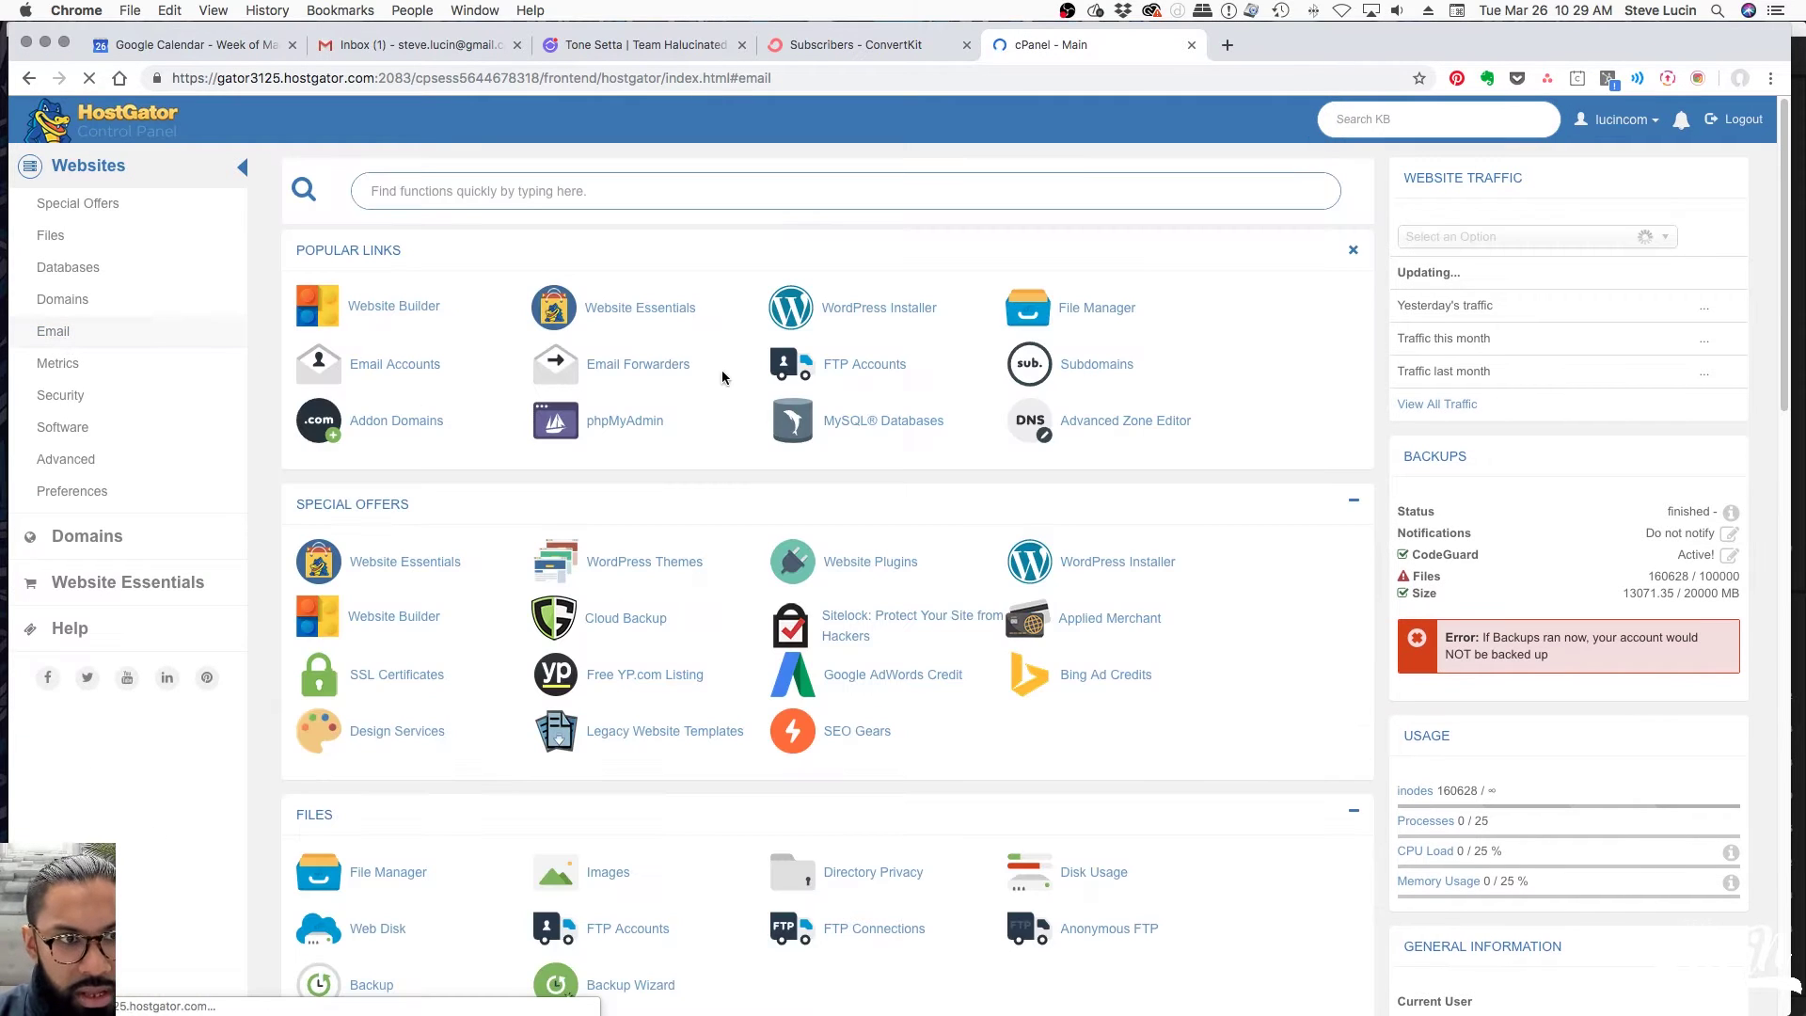
pyautogui.scroll(-1, 398, 479)
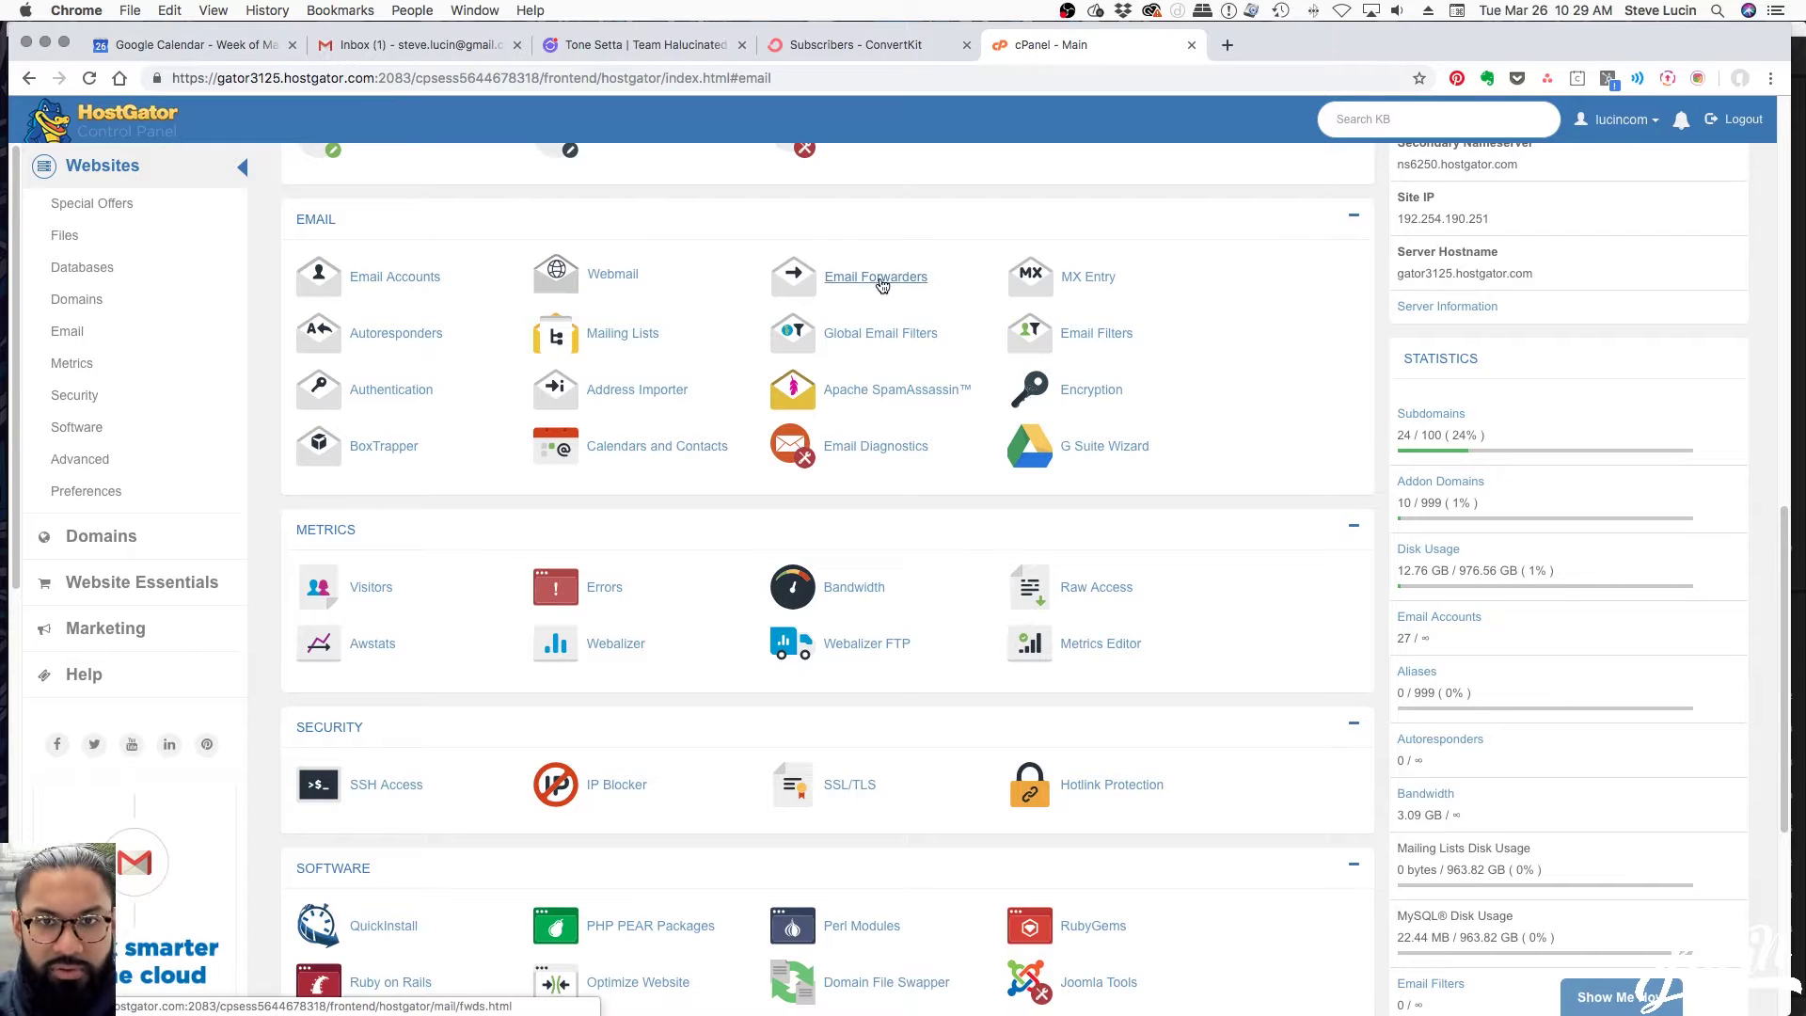
pyautogui.click(372, 279)
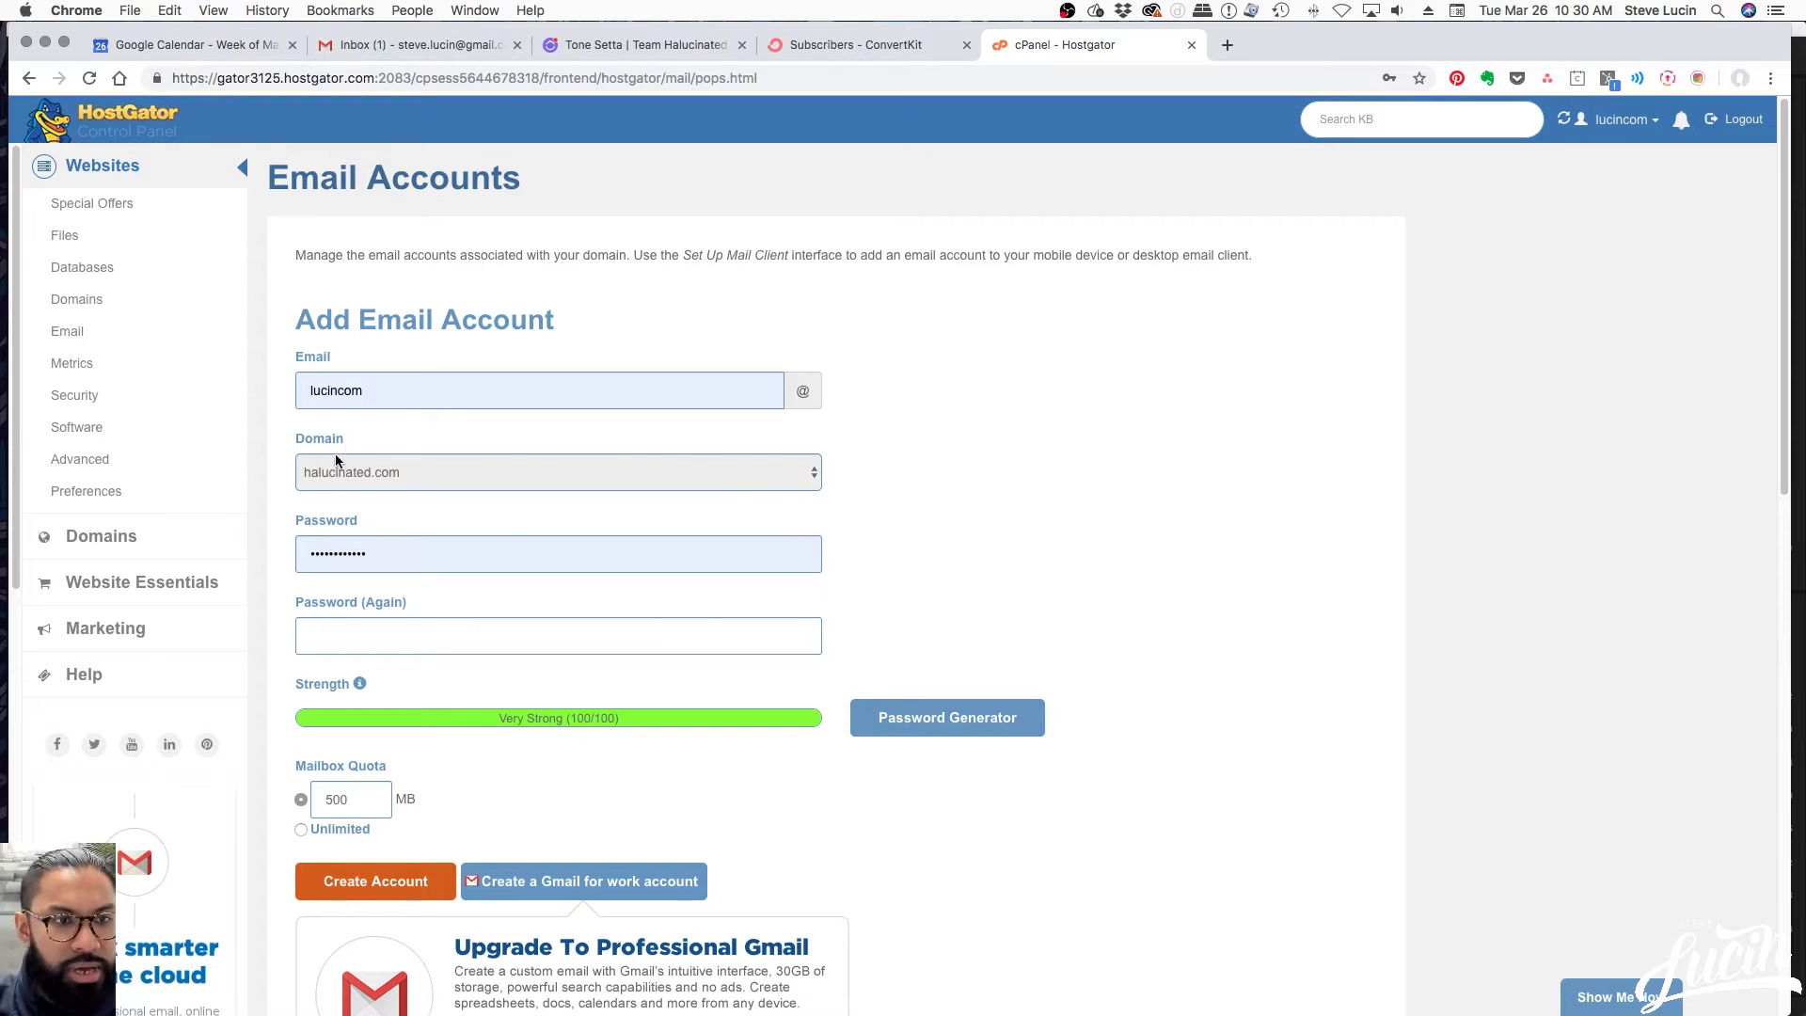
# Replace the autofilled mailbox name with the new username on the stevelucin.com domain
pyautogui.doubleClick(412, 395)
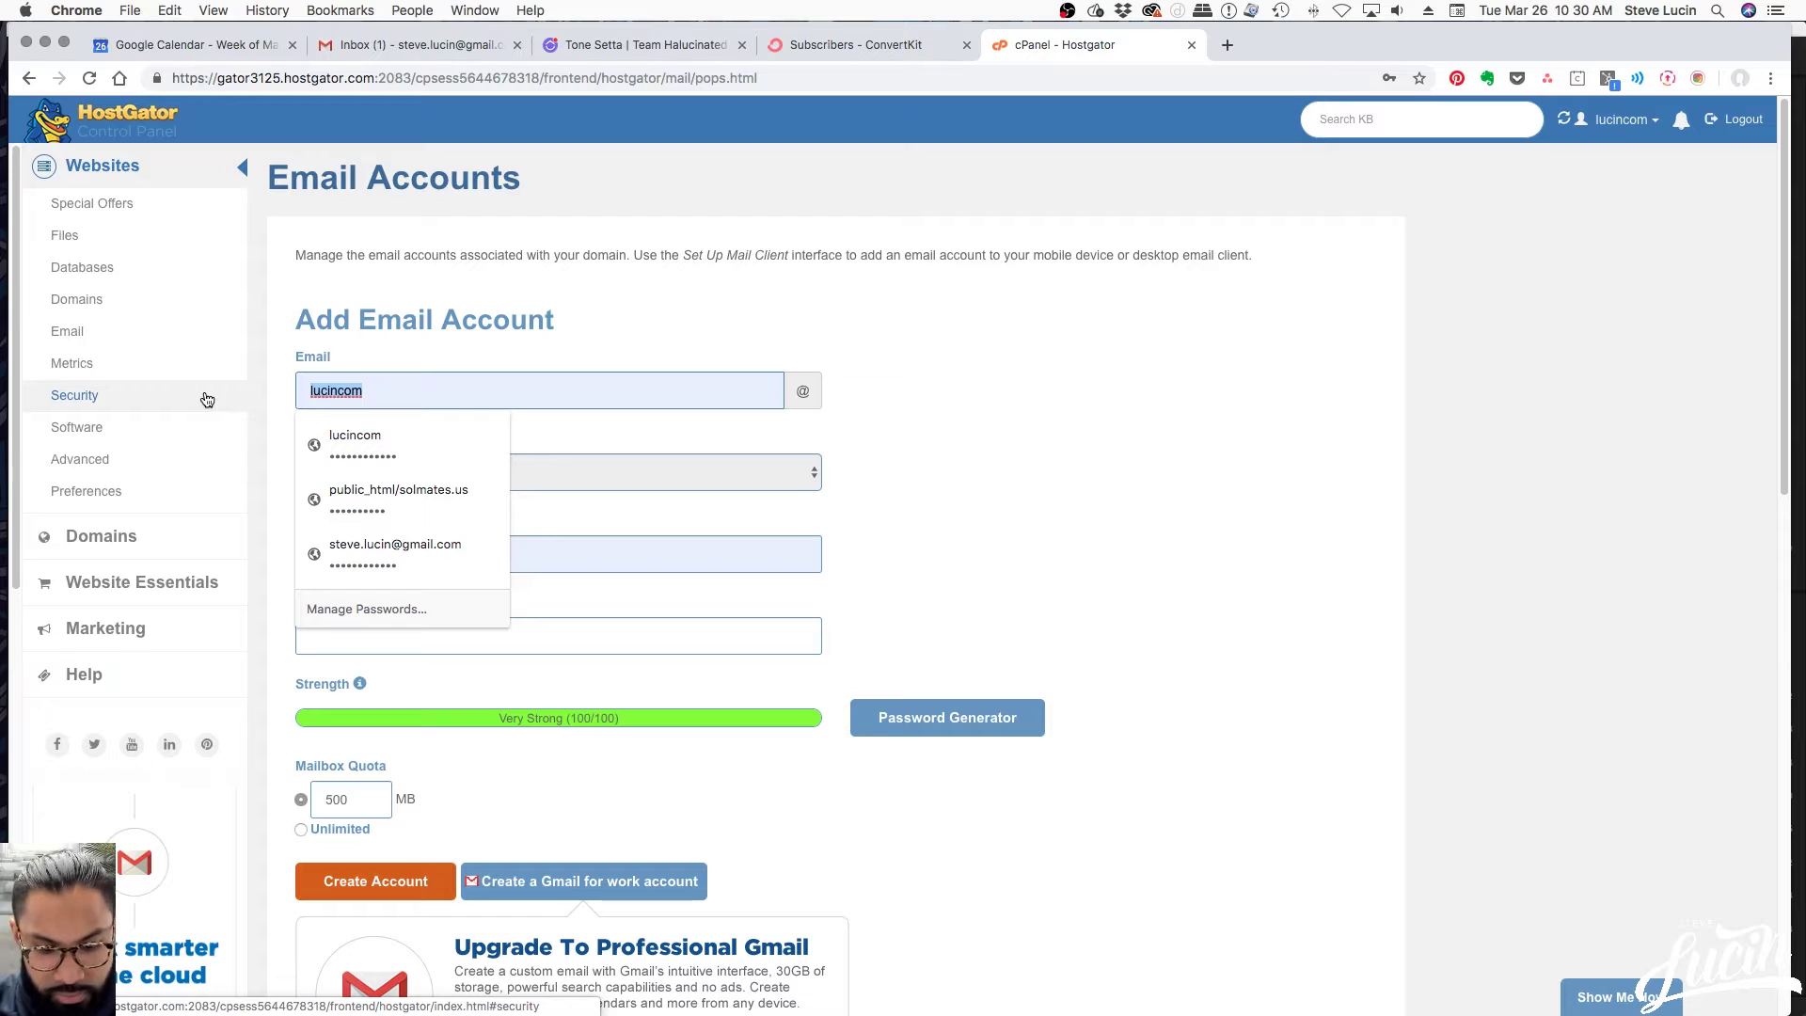
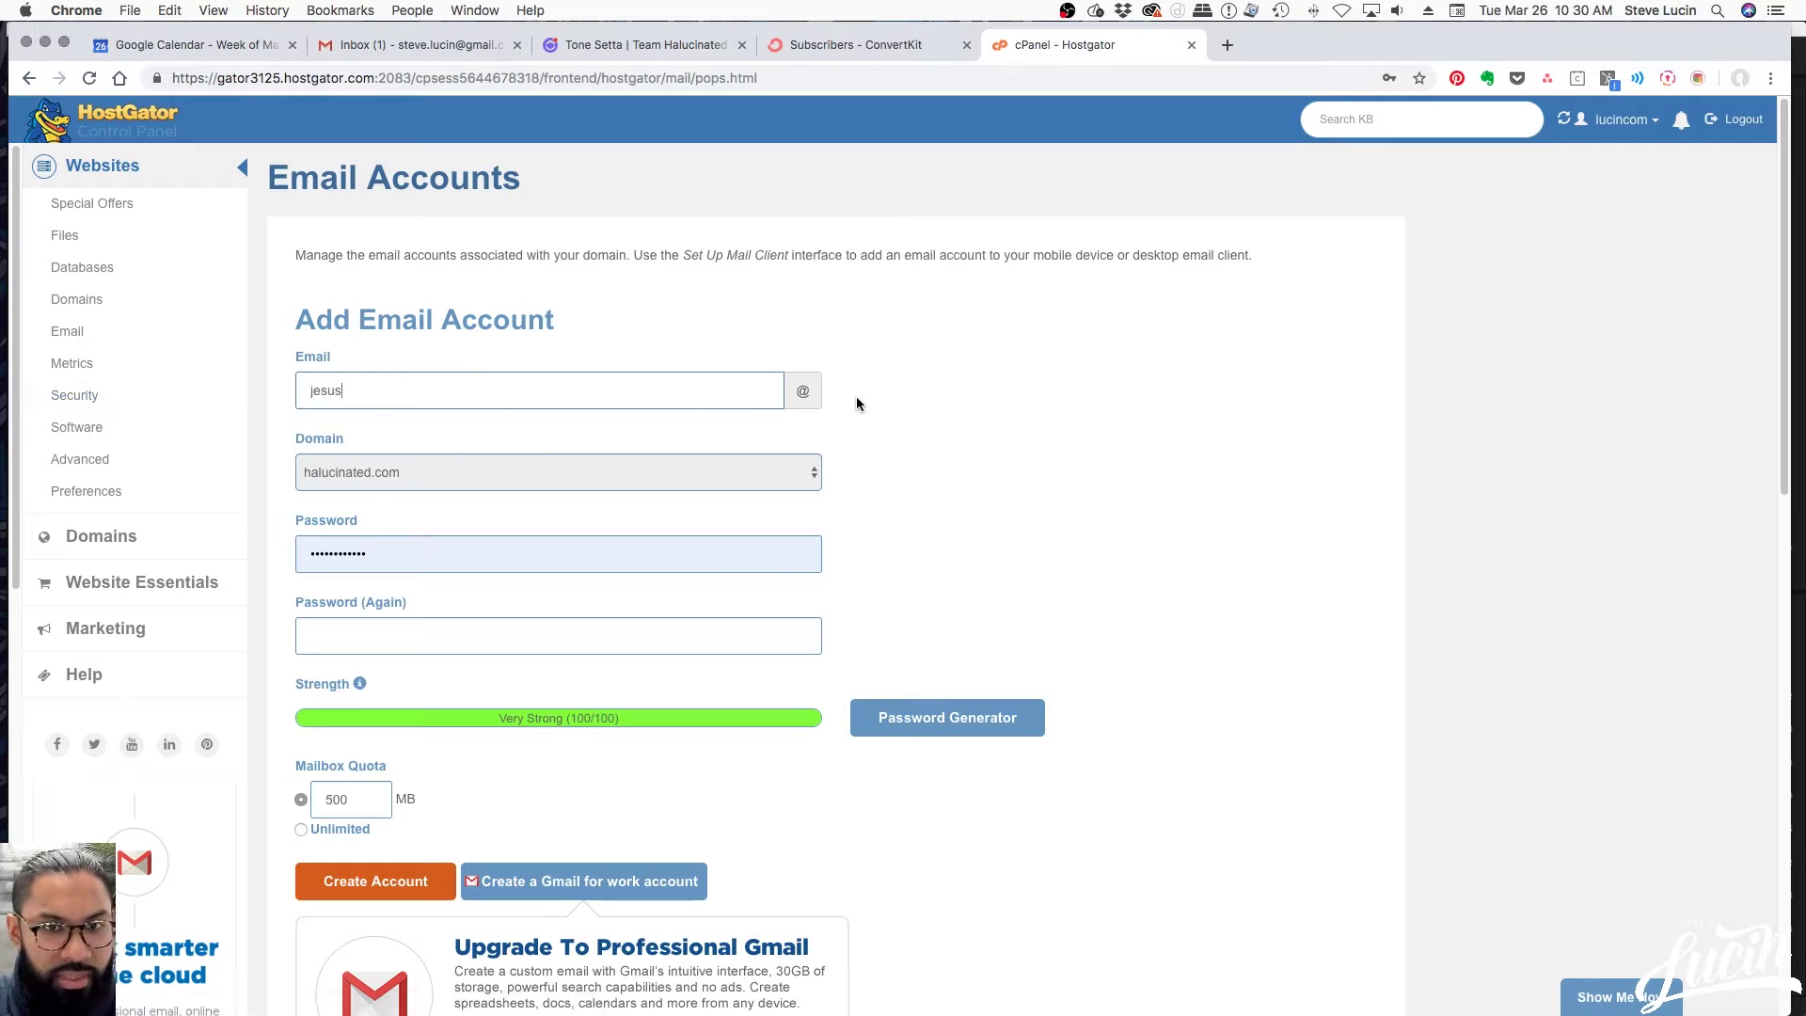
pyautogui.click(561, 472)
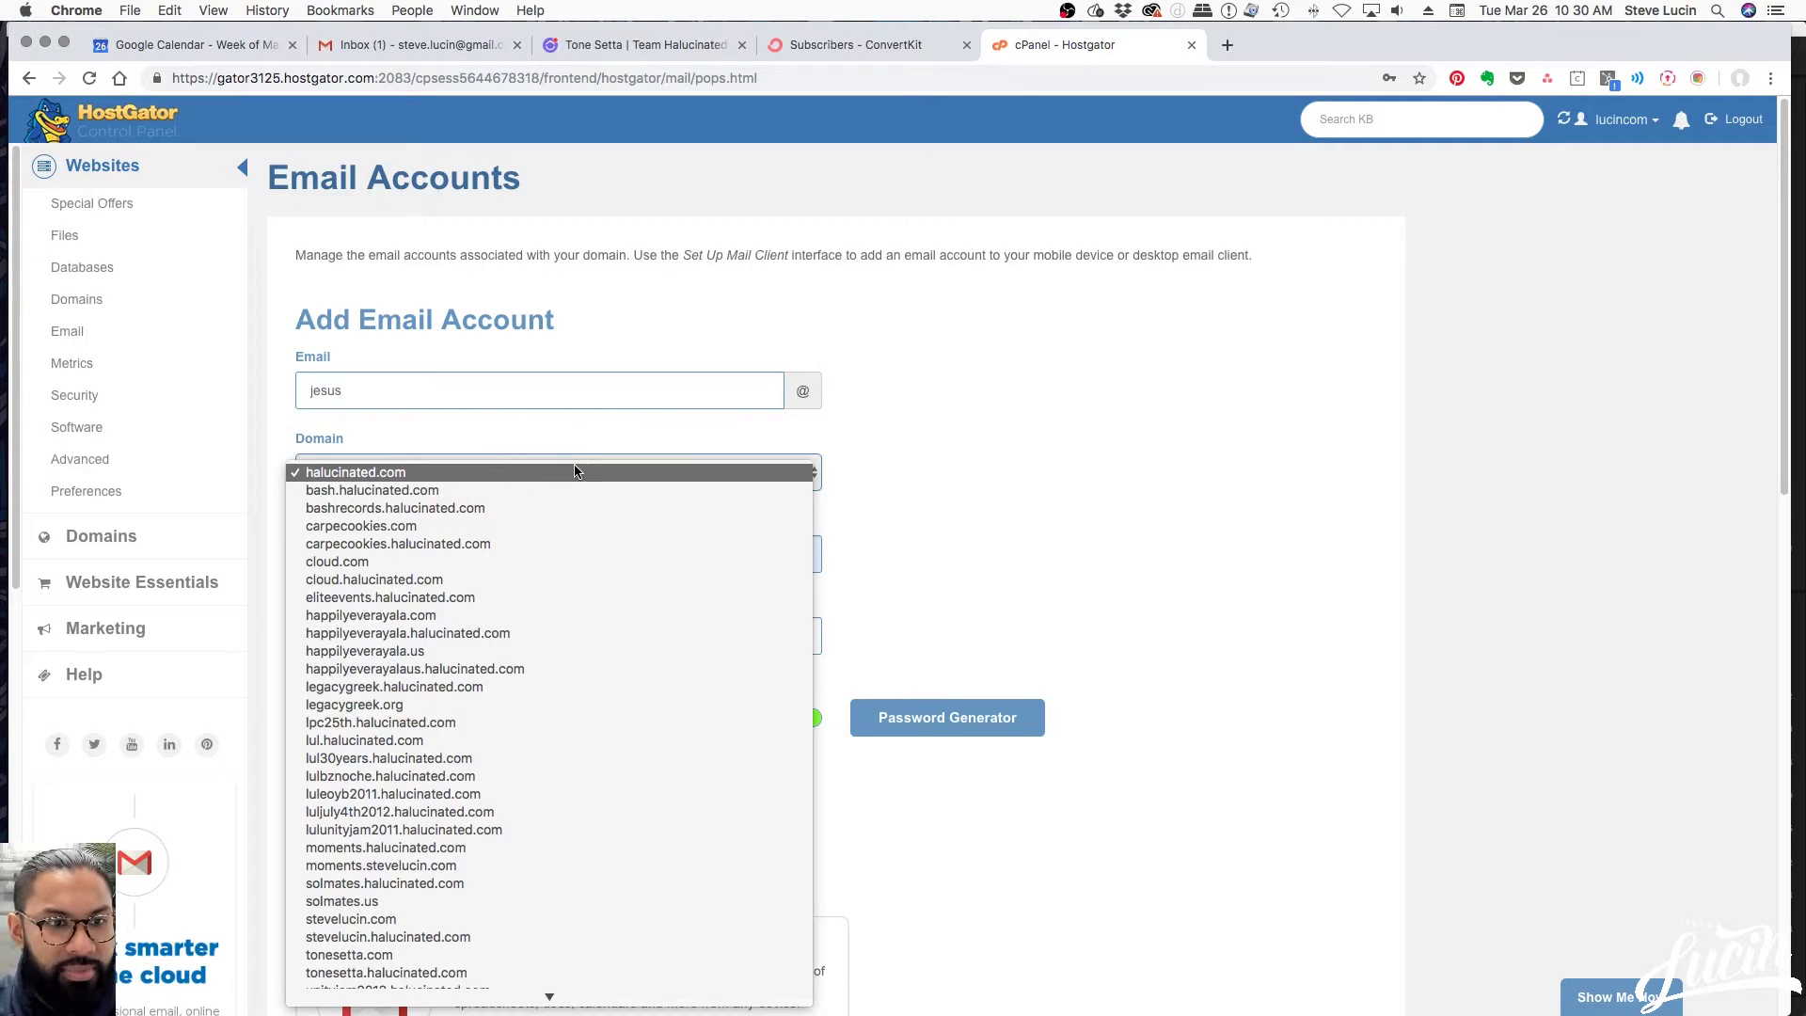
pyautogui.scroll(-3, 646, 568)
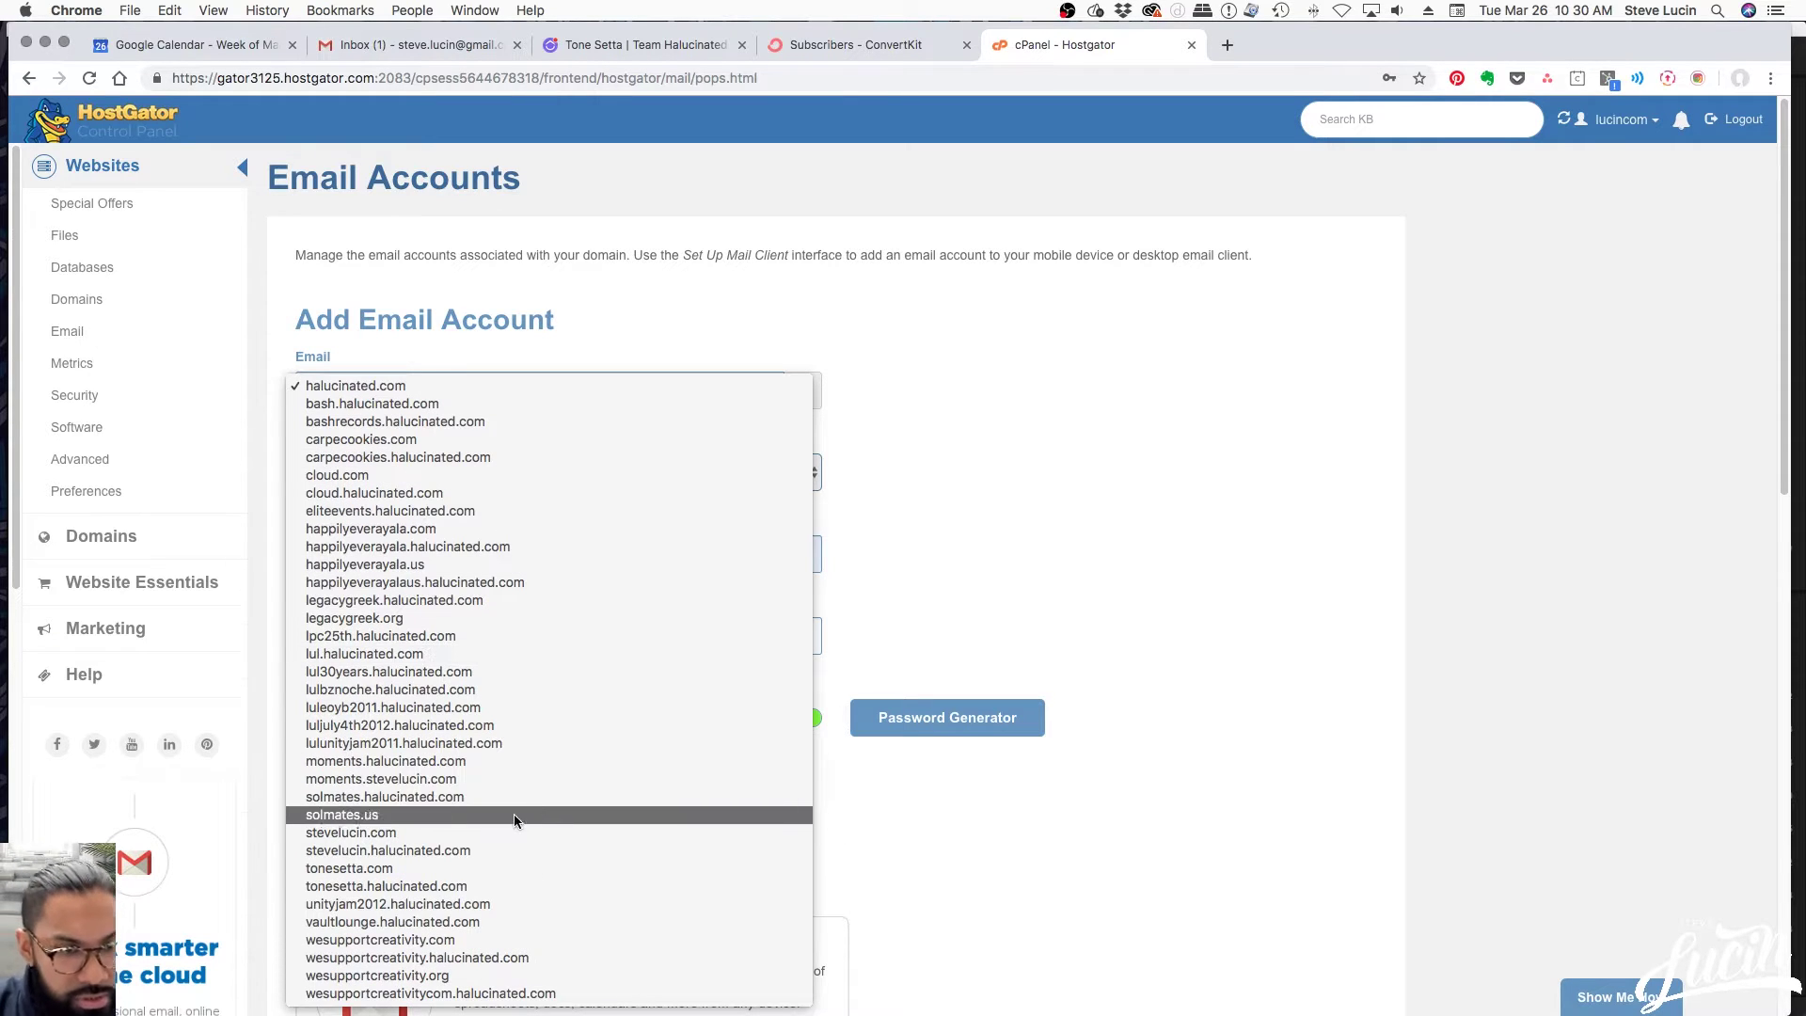
pyautogui.click(452, 834)
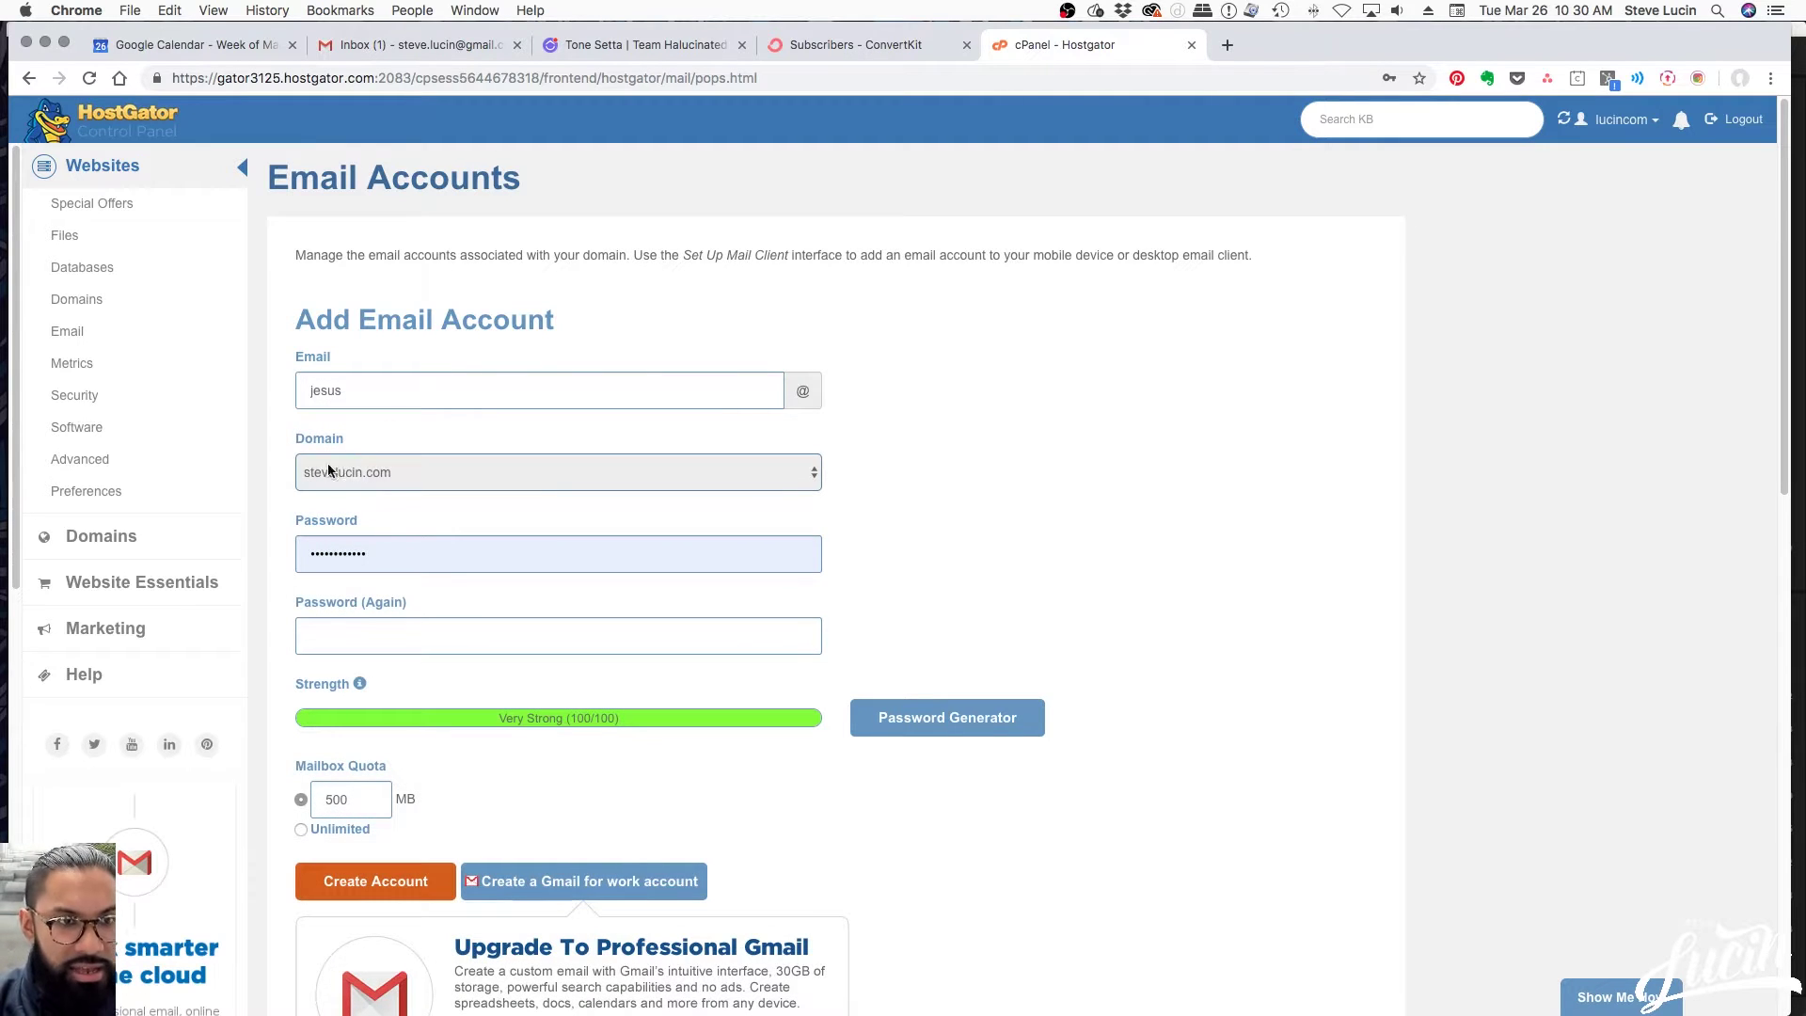
# Clear the autofilled password so strength drops to Very Weak (0/100)
pyautogui.click(407, 553)
pyautogui.press('super+a')
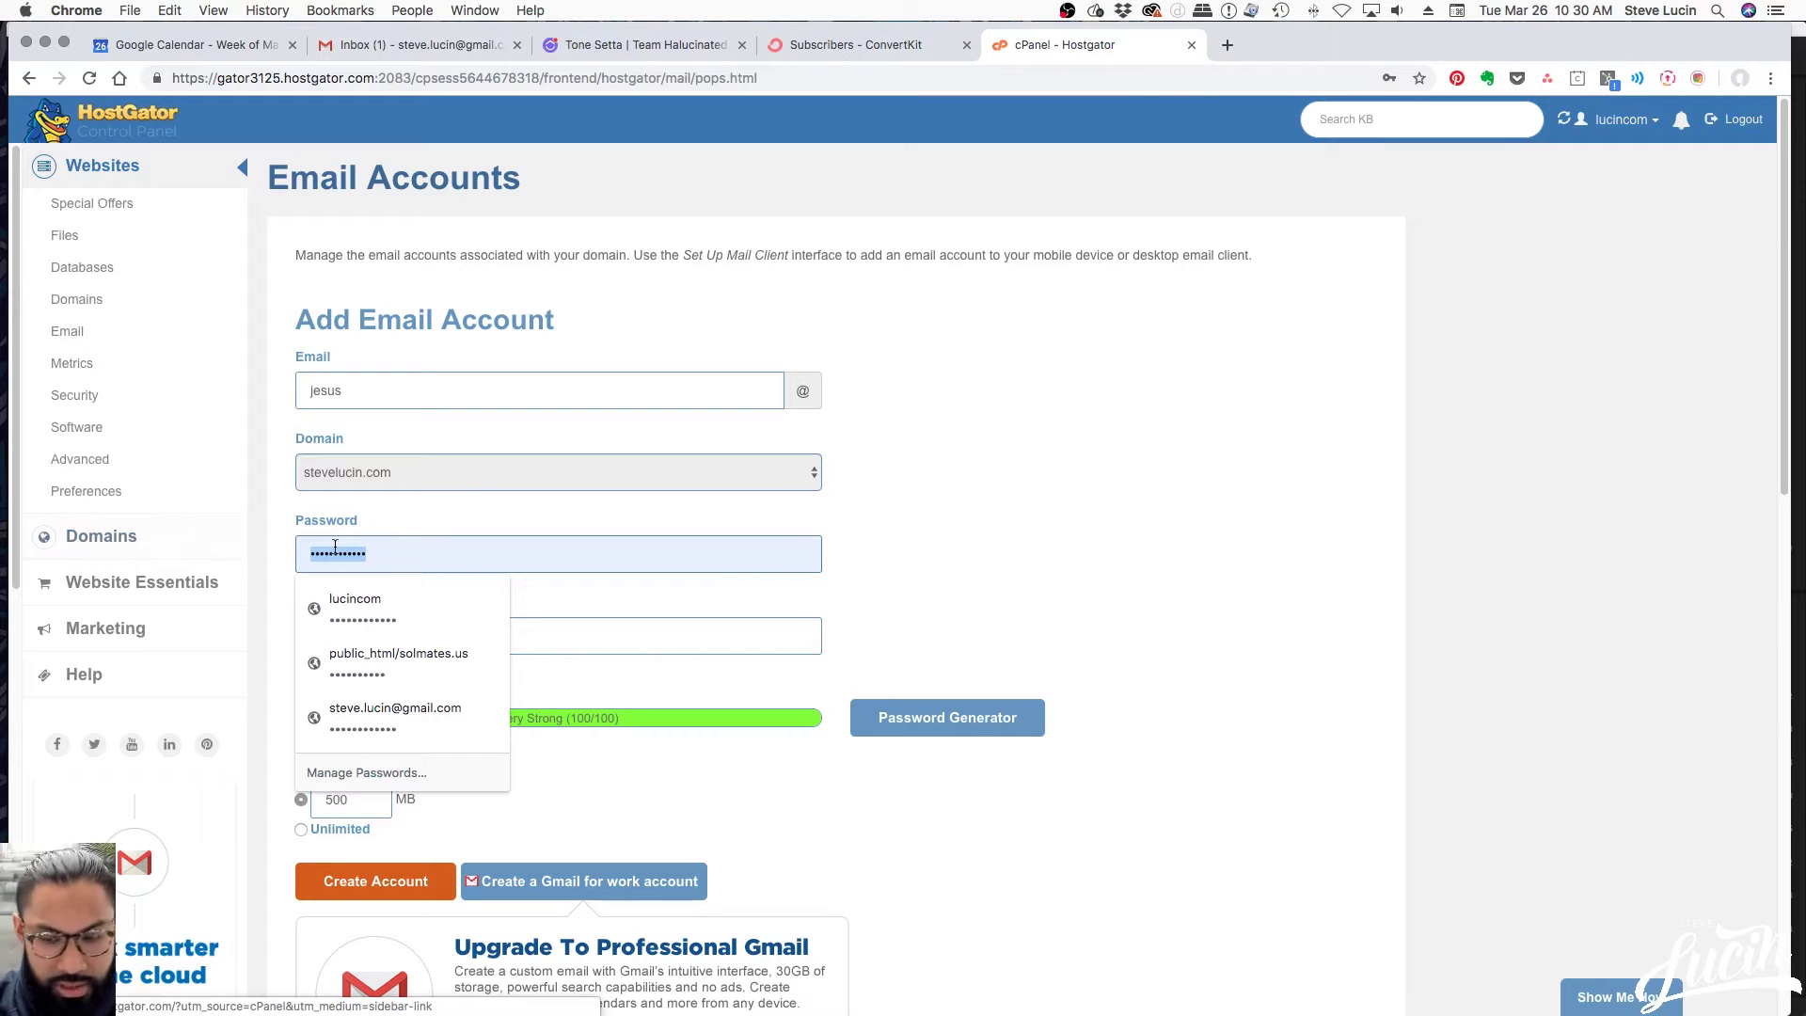
pyautogui.press('BackSpace')
pyautogui.click(1086, 651)
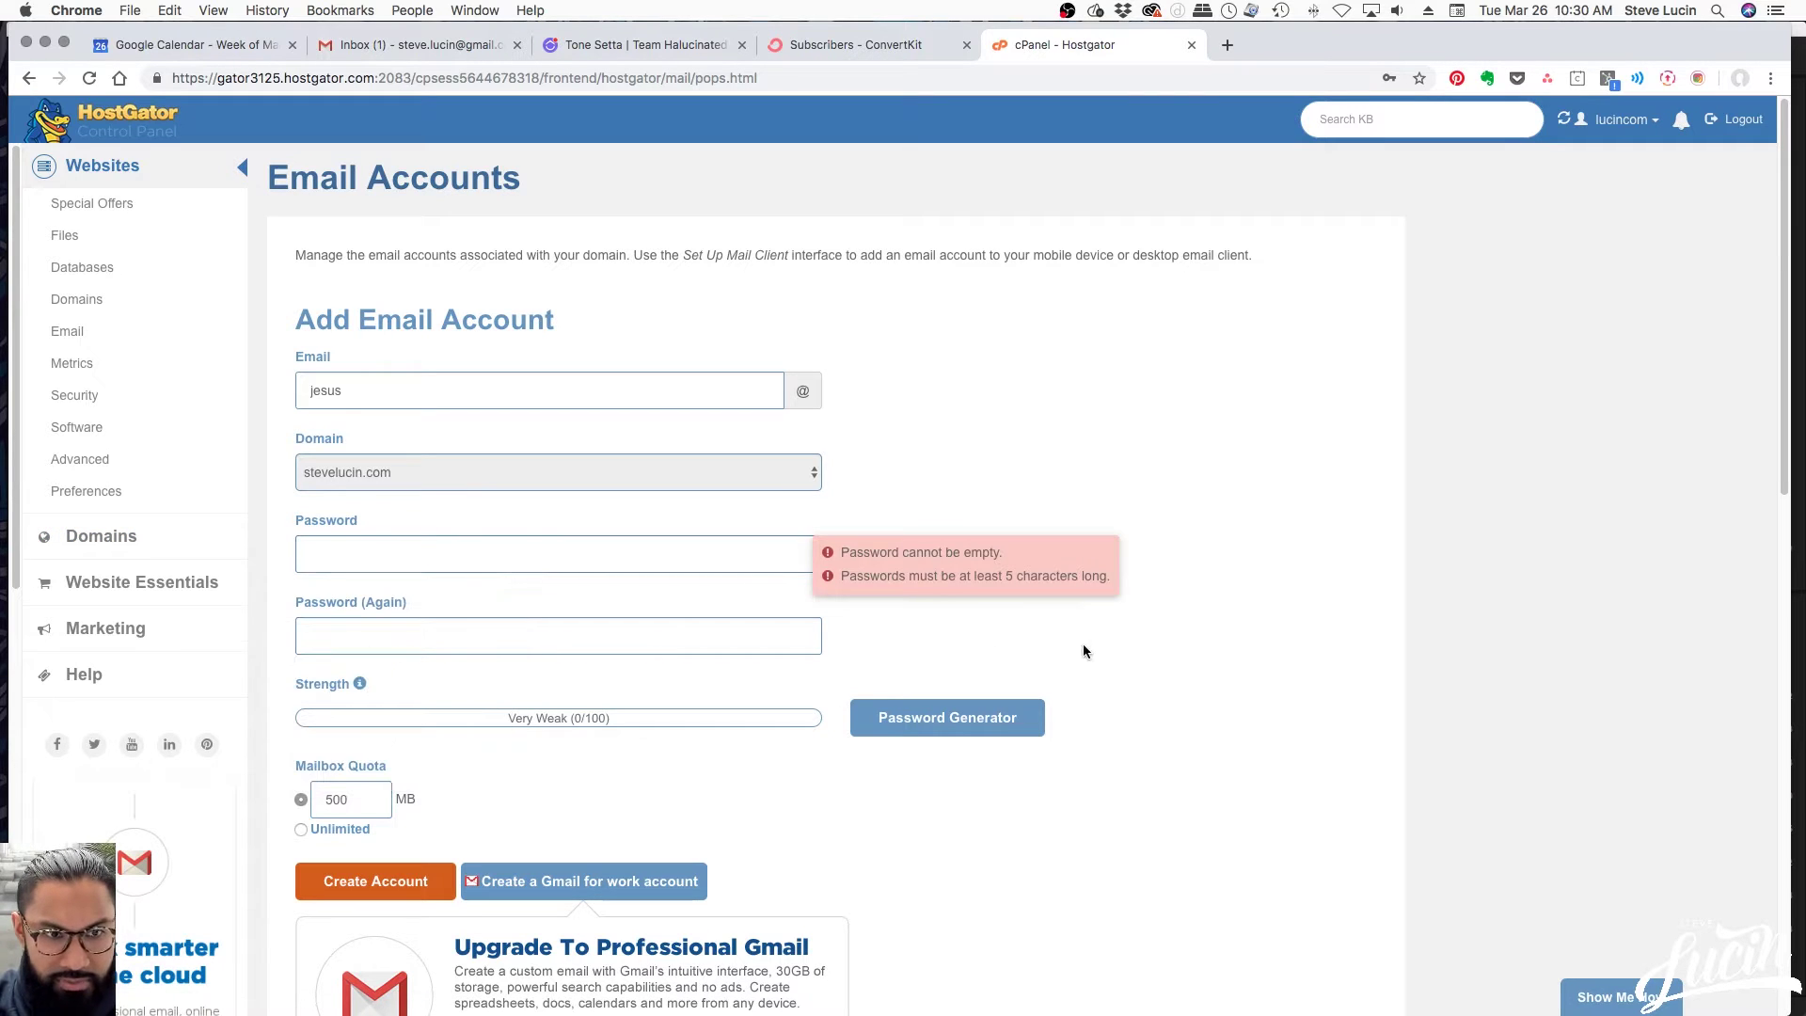
# Generate and copy a Very Strong (100/100) random password, then apply it to both fields
pyautogui.click(900, 716)
pyautogui.click(832, 514)
pyautogui.moveTo(837, 472); pyautogui.dragTo(681, 464)
pyautogui.press('super+c')
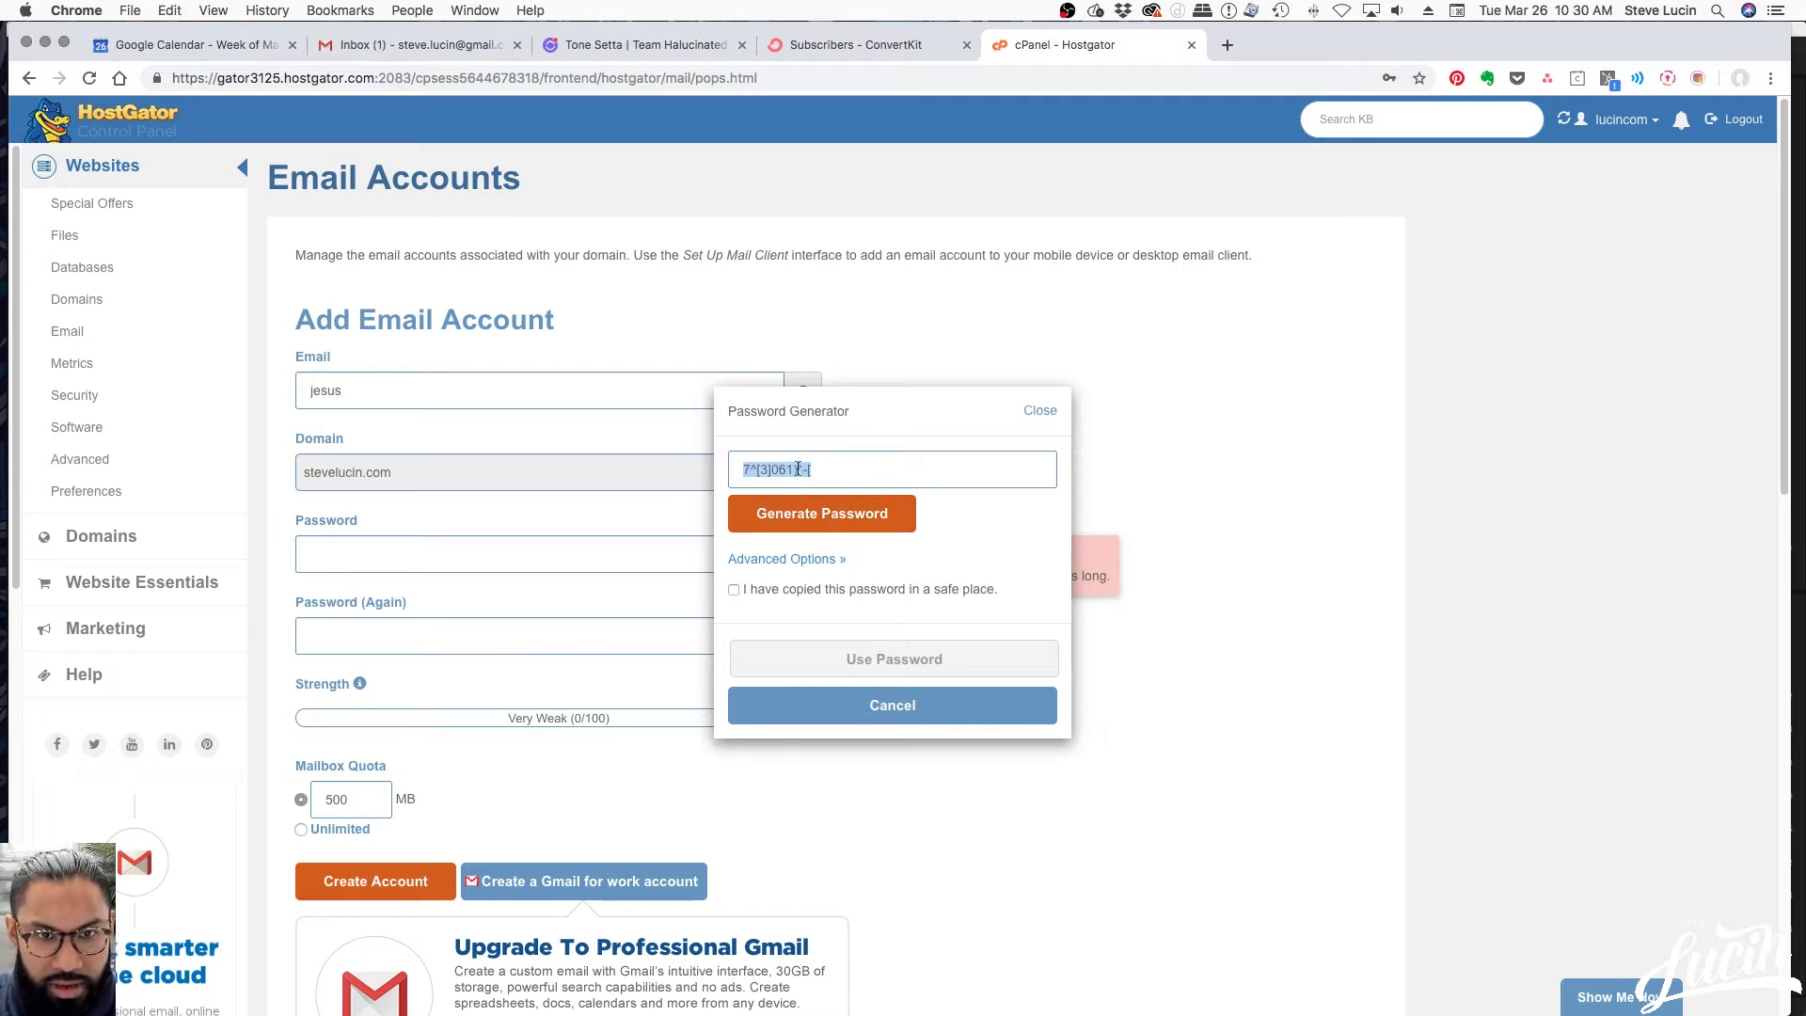
pyautogui.hotkey('ctrl', 'Up')
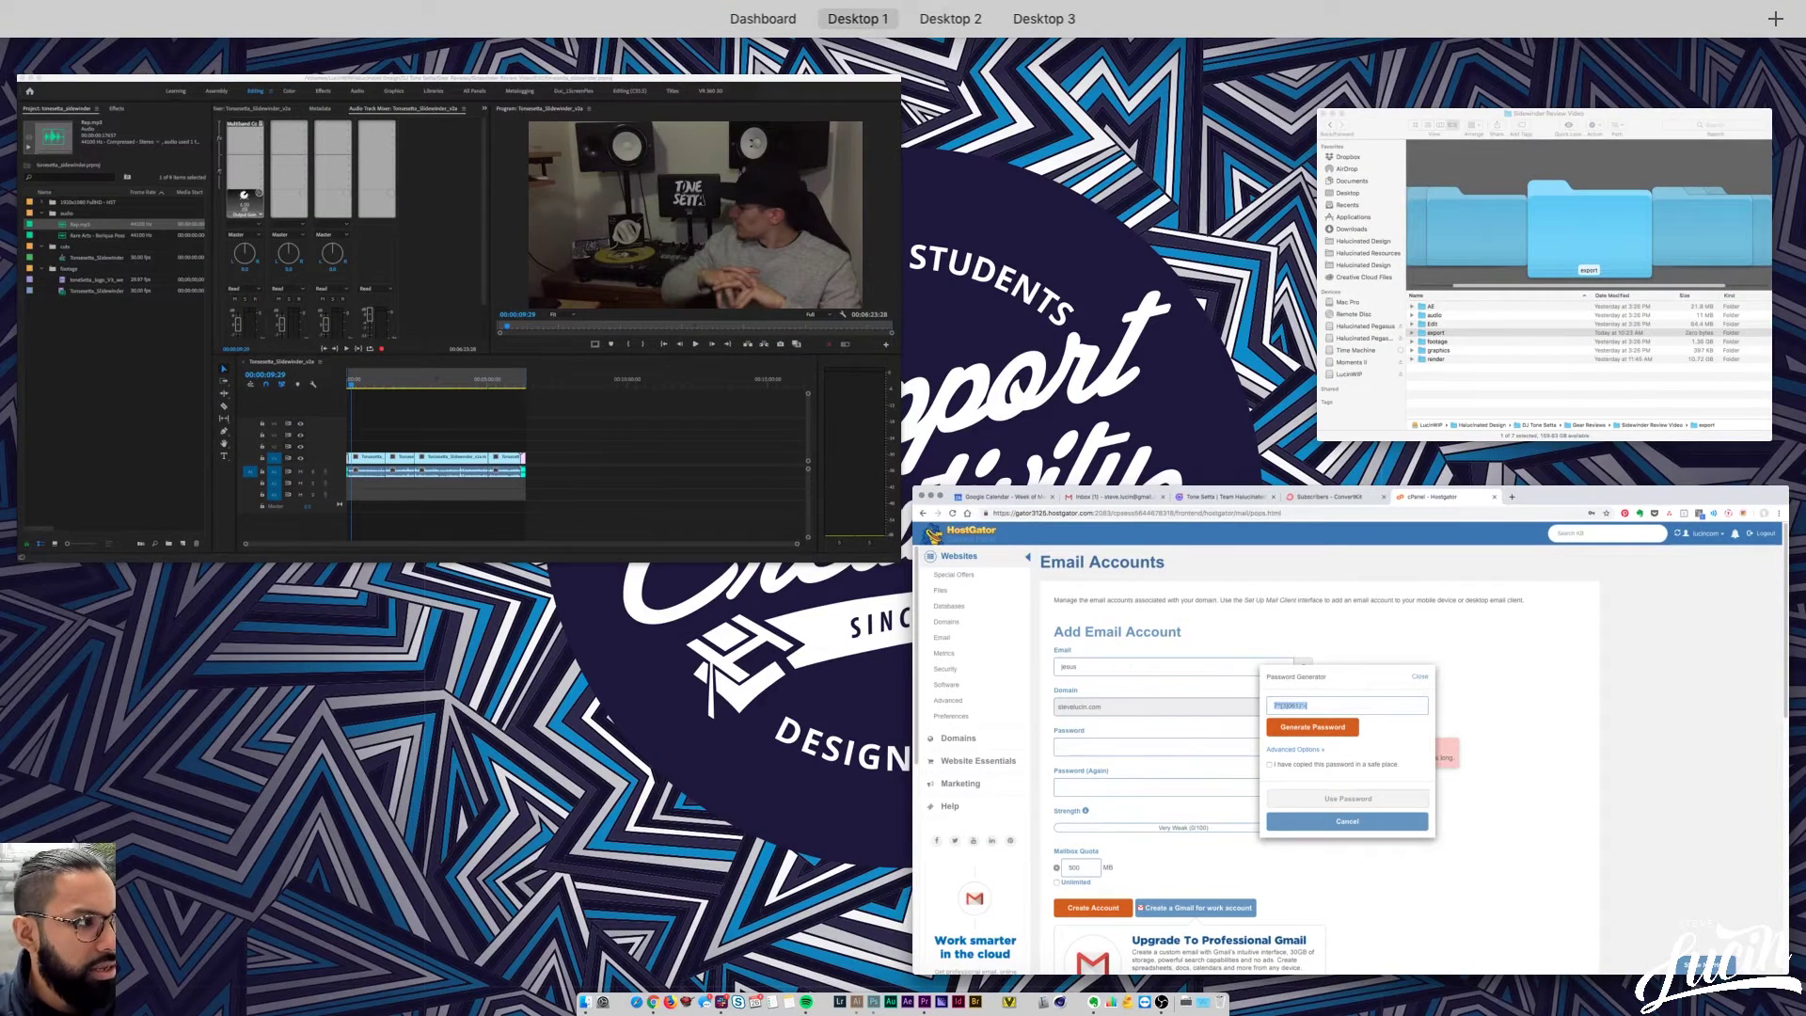
pyautogui.hotkey('ctrl', 'Up')
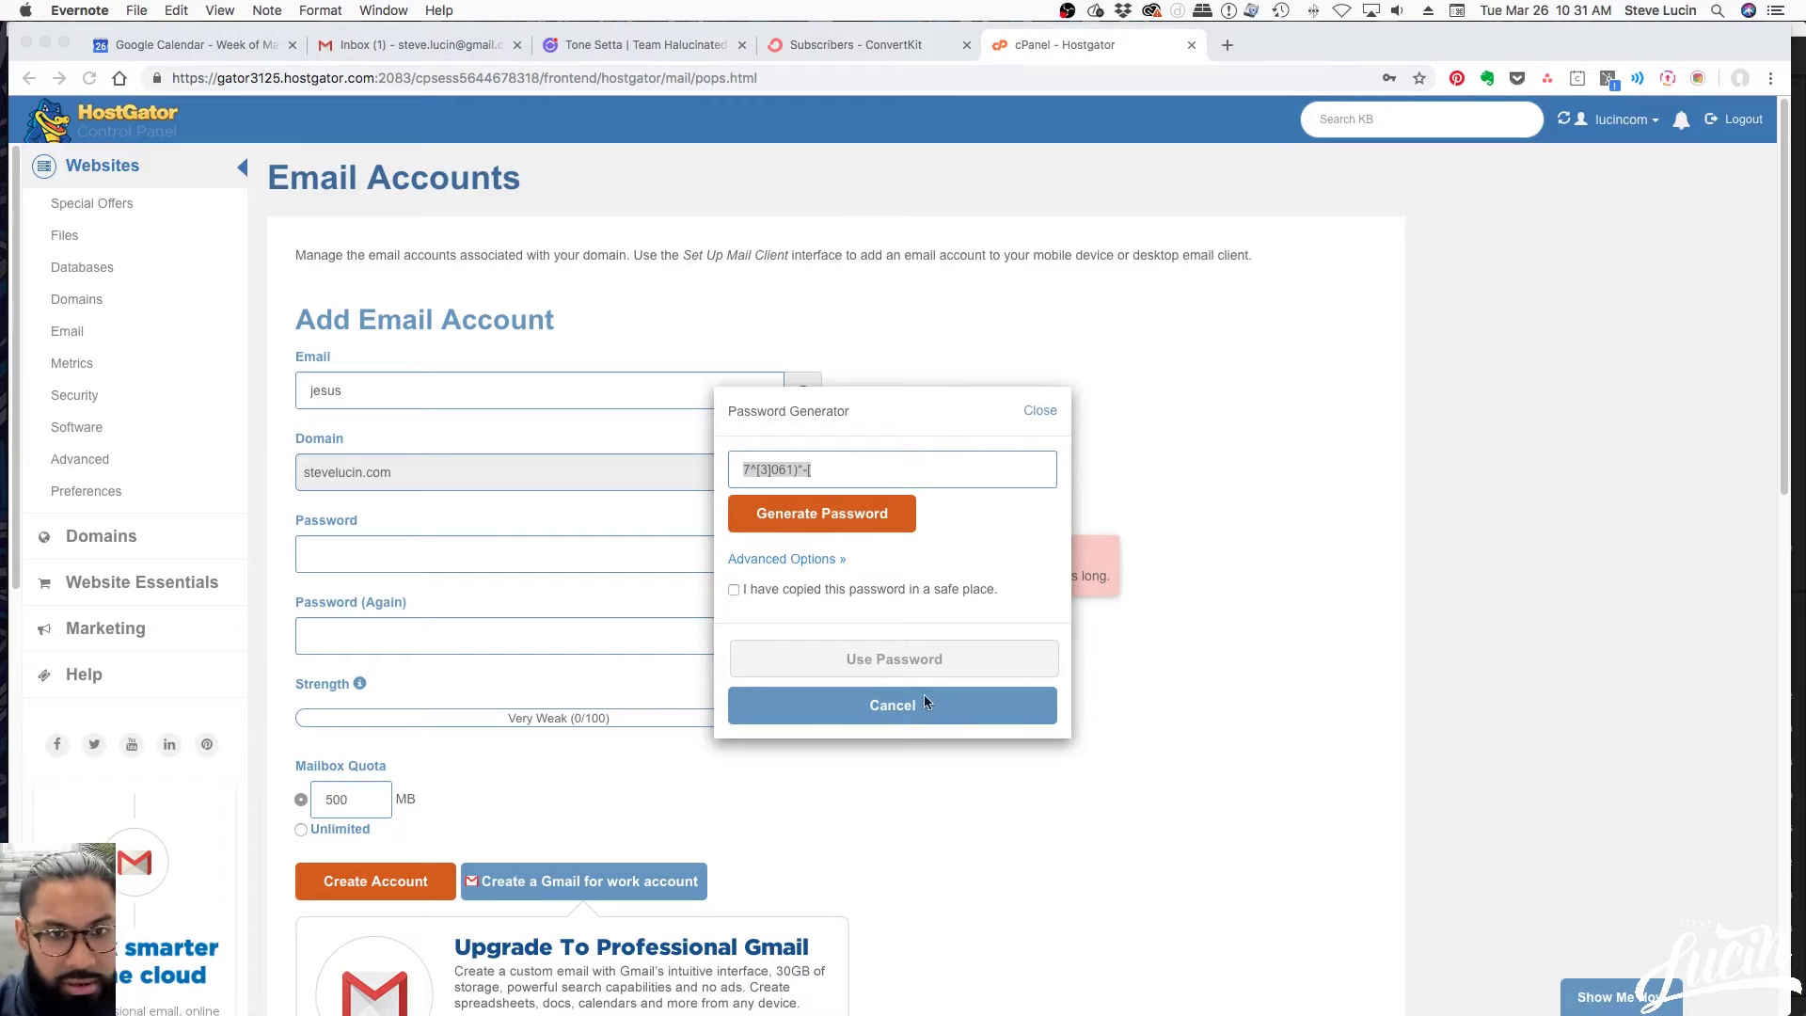
pyautogui.click(837, 590)
pyautogui.click(813, 589)
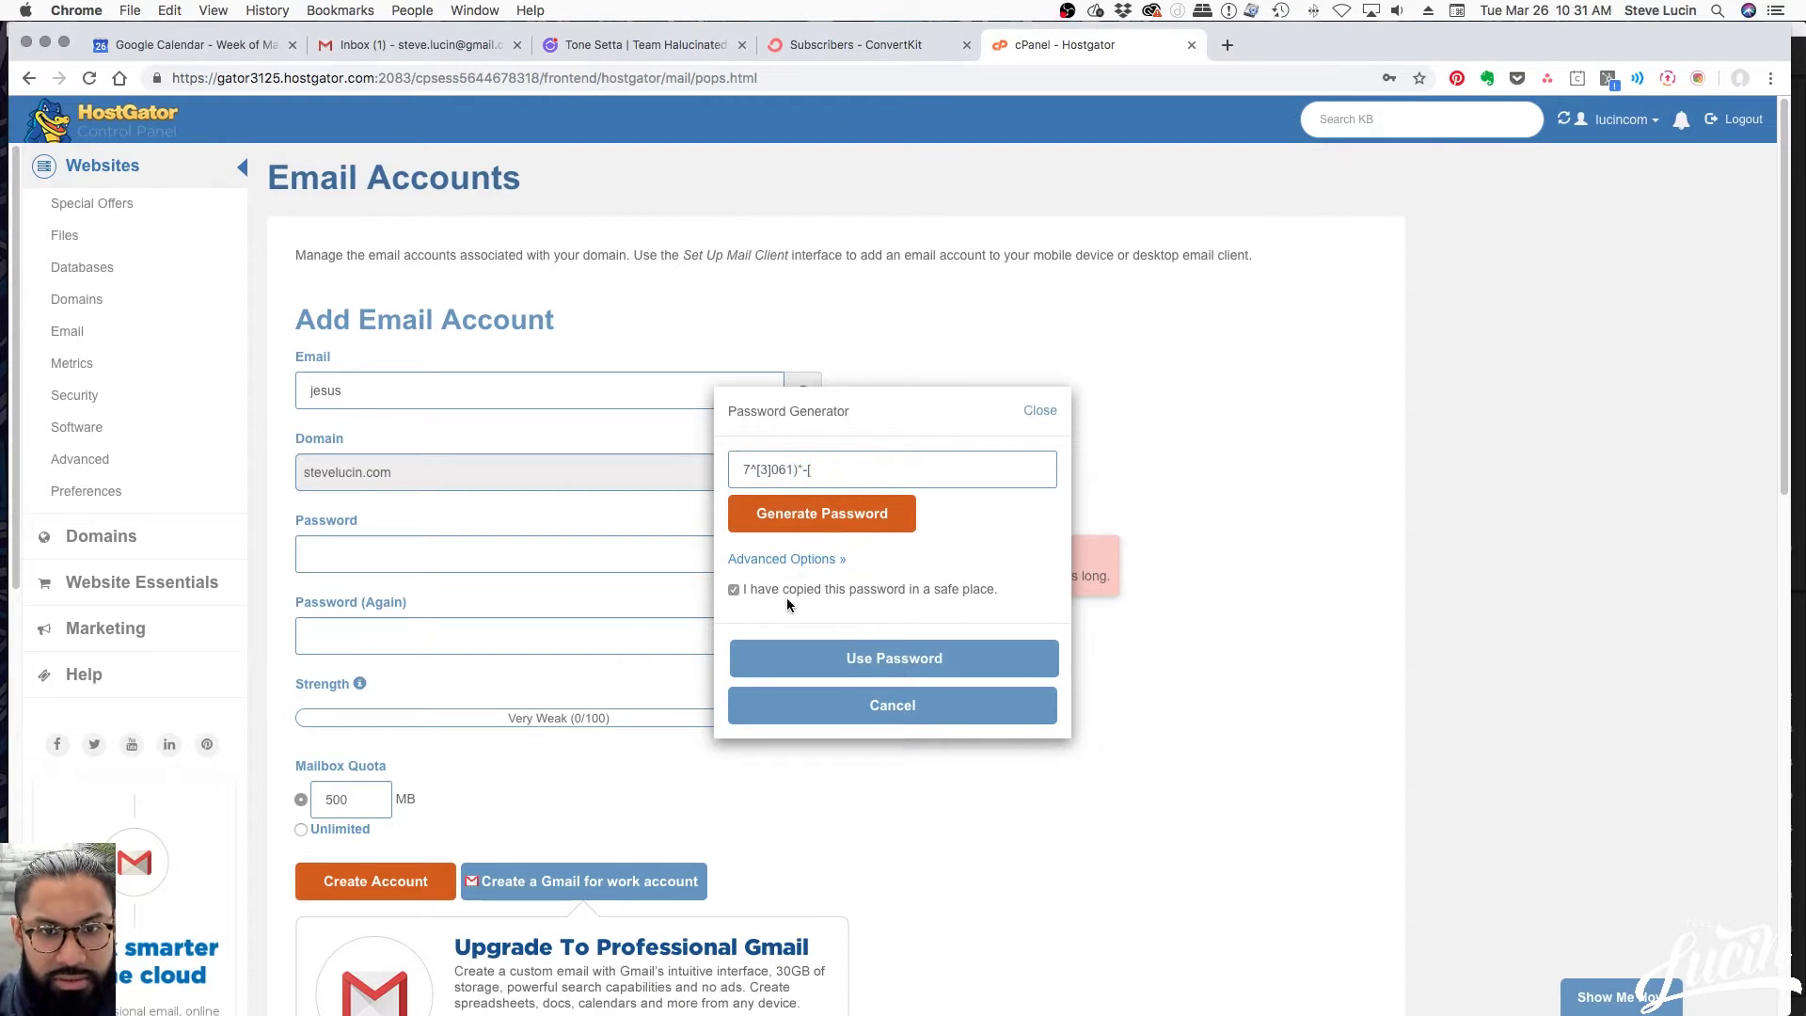
pyautogui.click(878, 656)
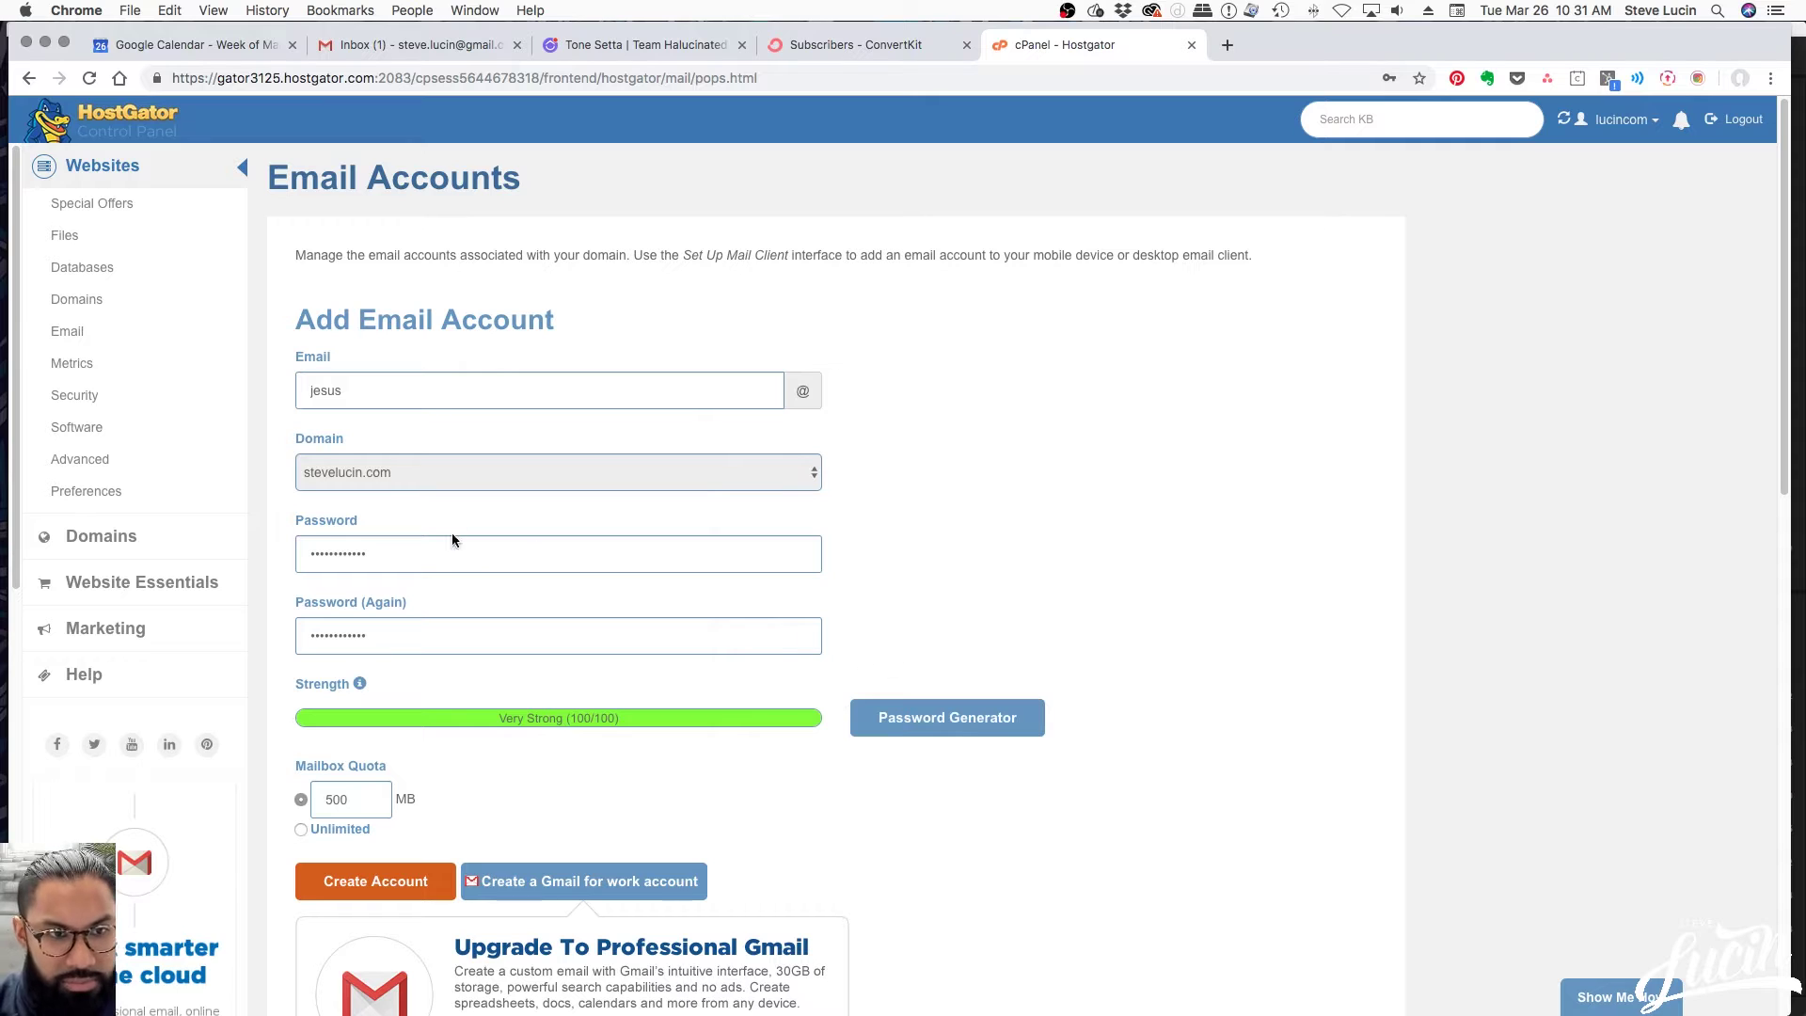
# Create the new stevelucin.com email account with an Unlimited mailbox quota
pyautogui.scroll(-2, 1163, 722)
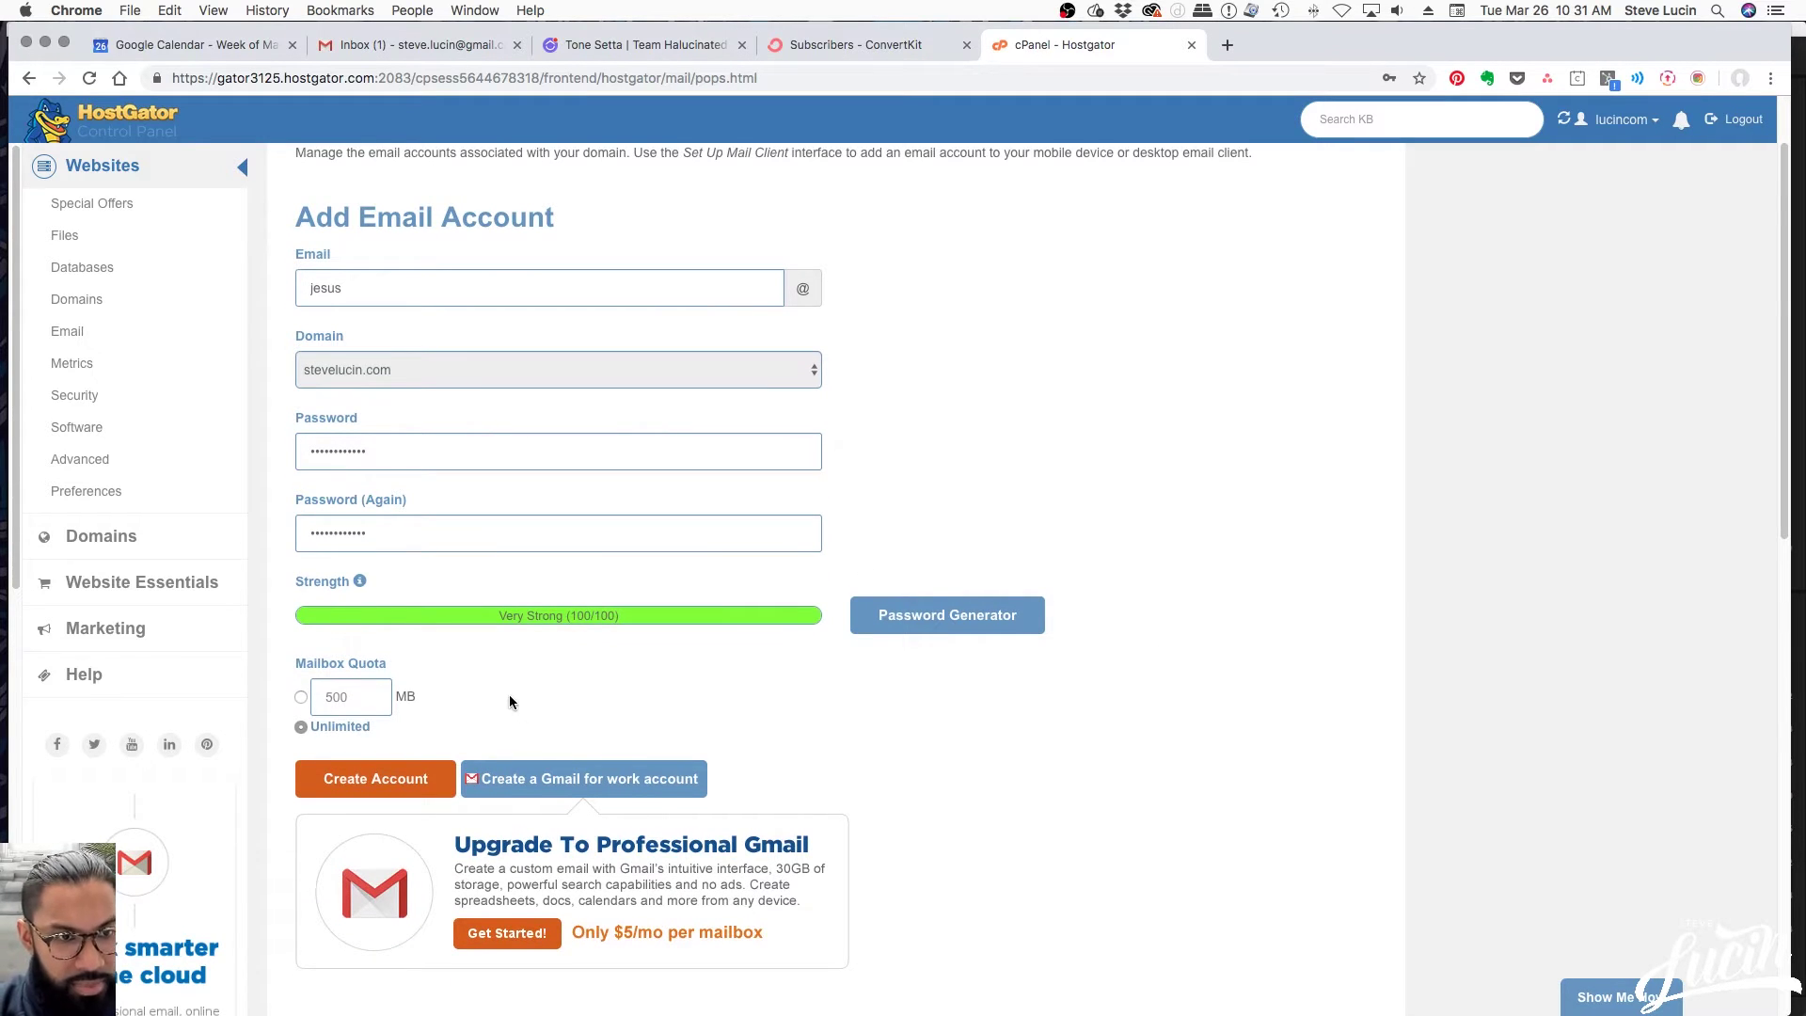
pyautogui.scroll(-7, 692, 653)
pyautogui.scroll(1, 929, 584)
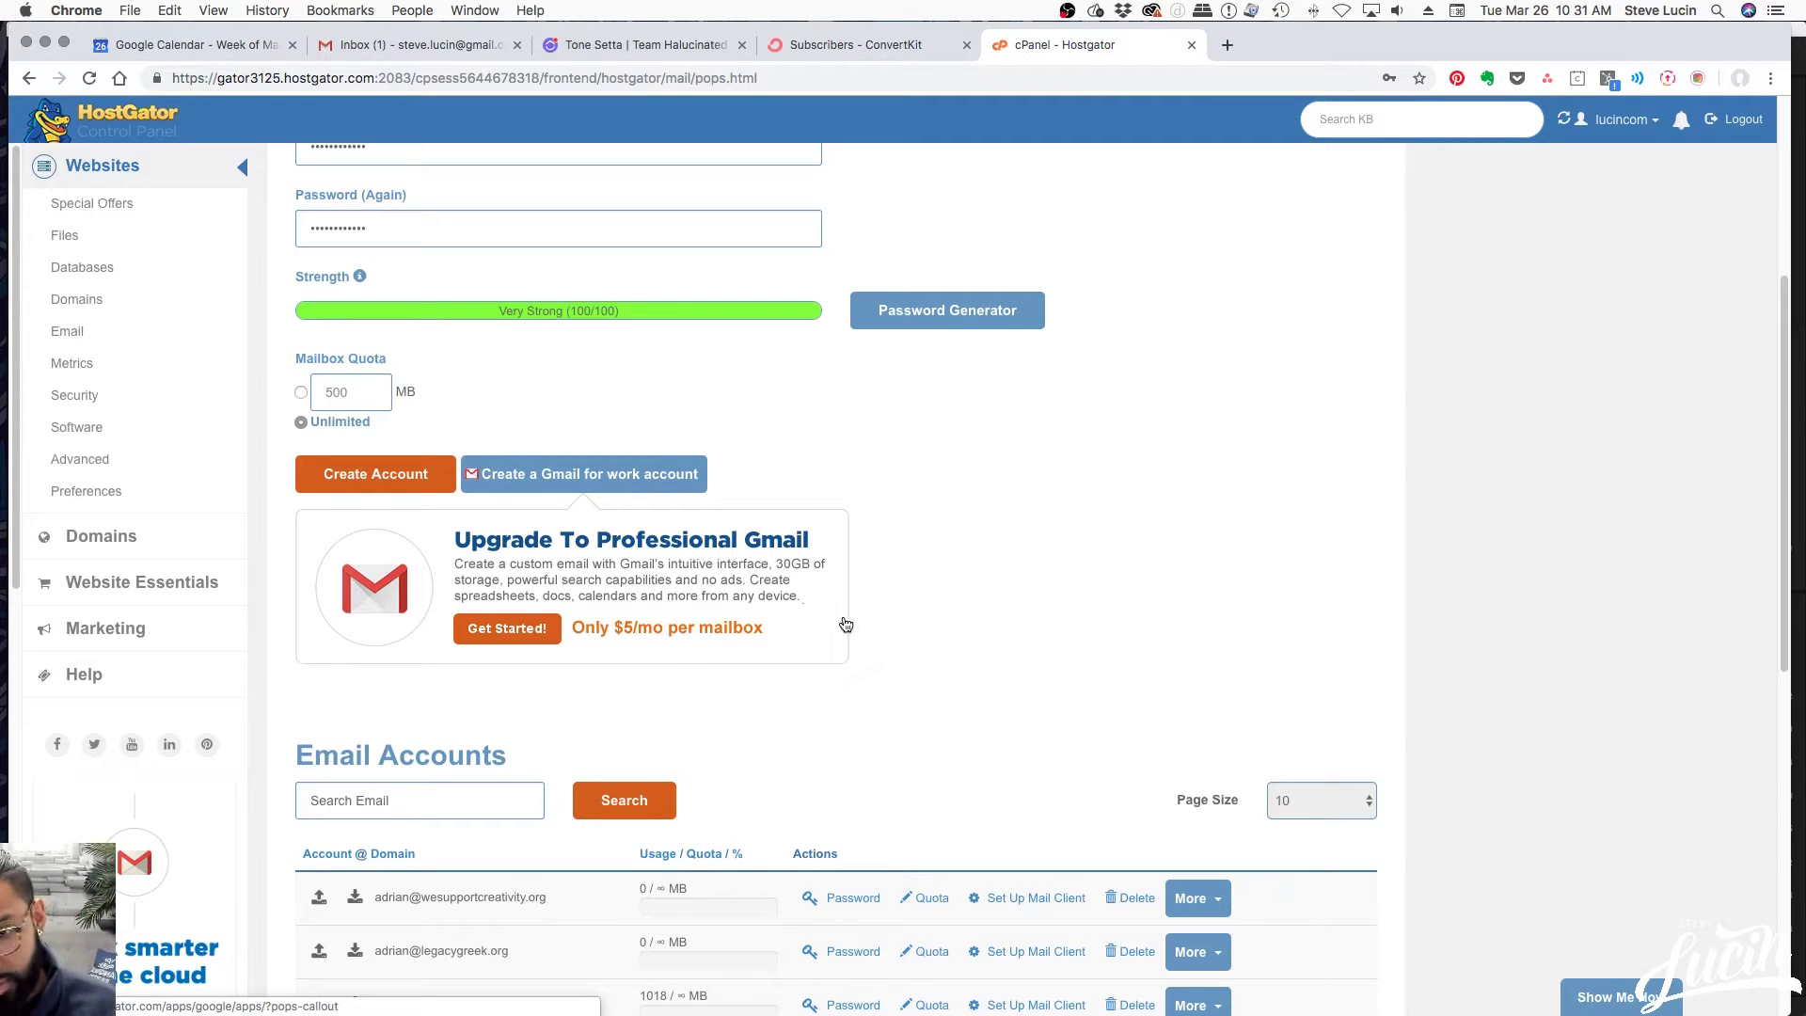
pyautogui.scroll(2, 973, 630)
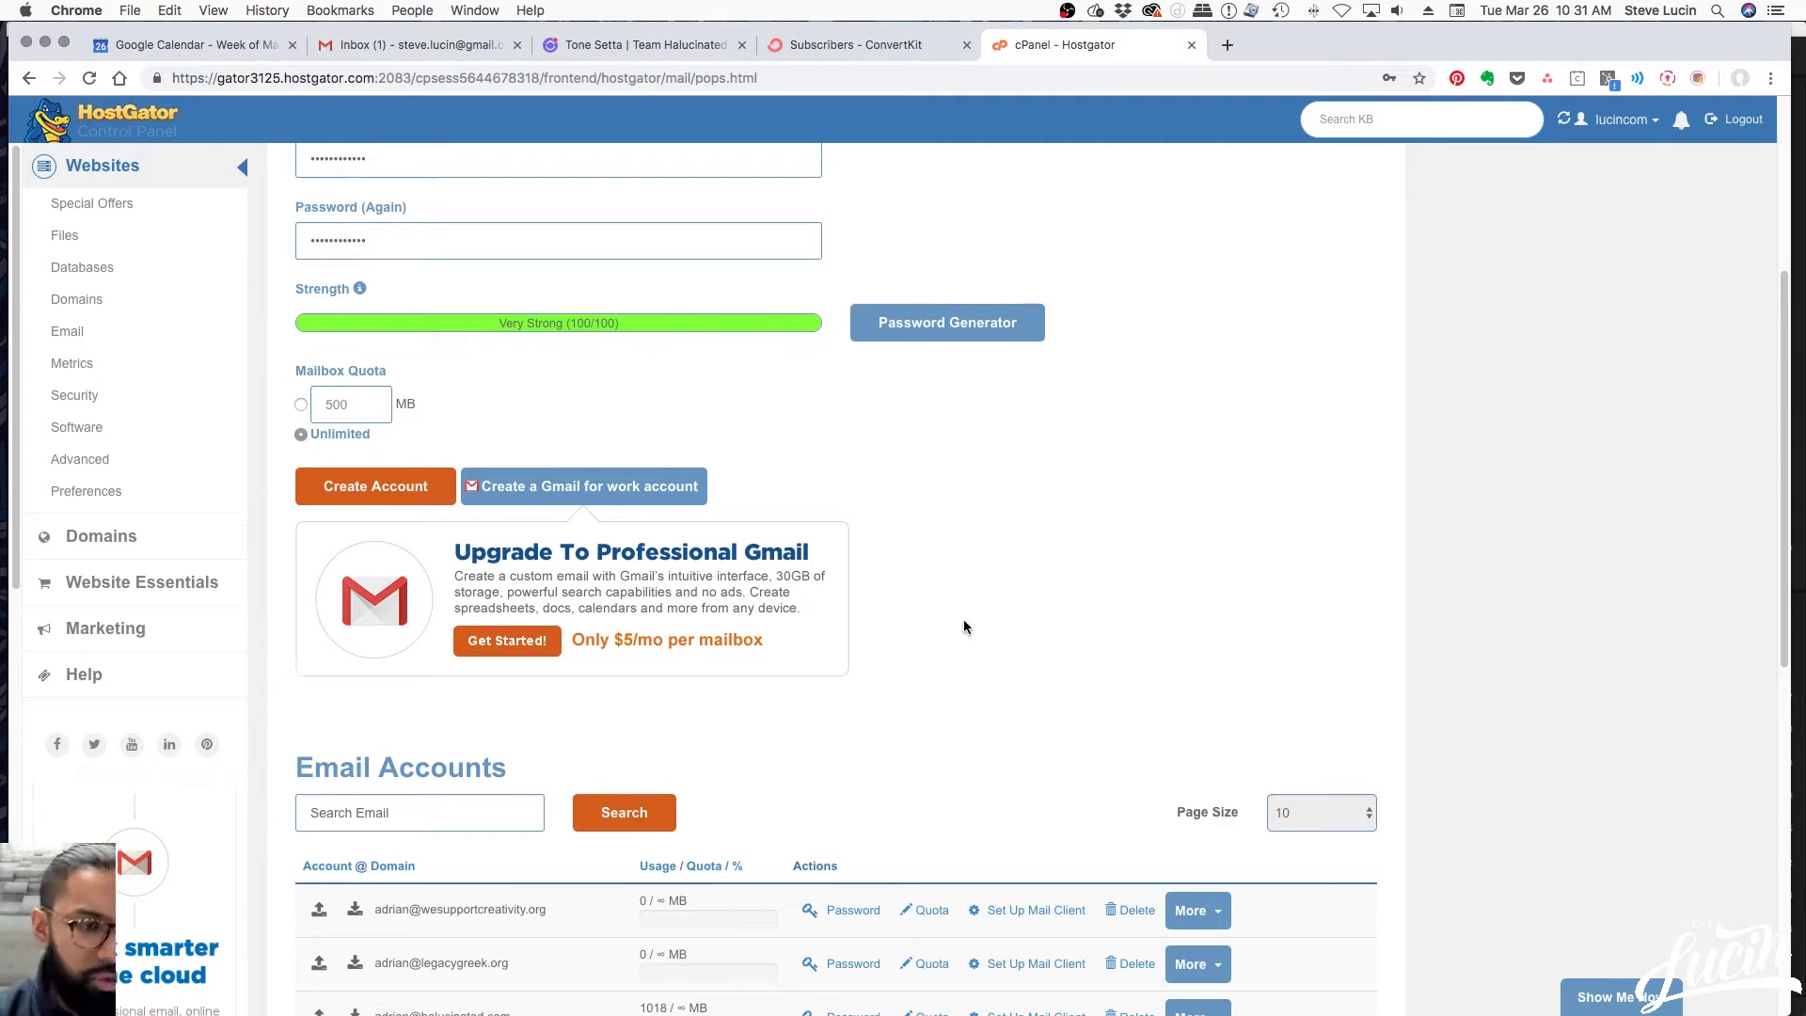
pyautogui.scroll(2, 953, 632)
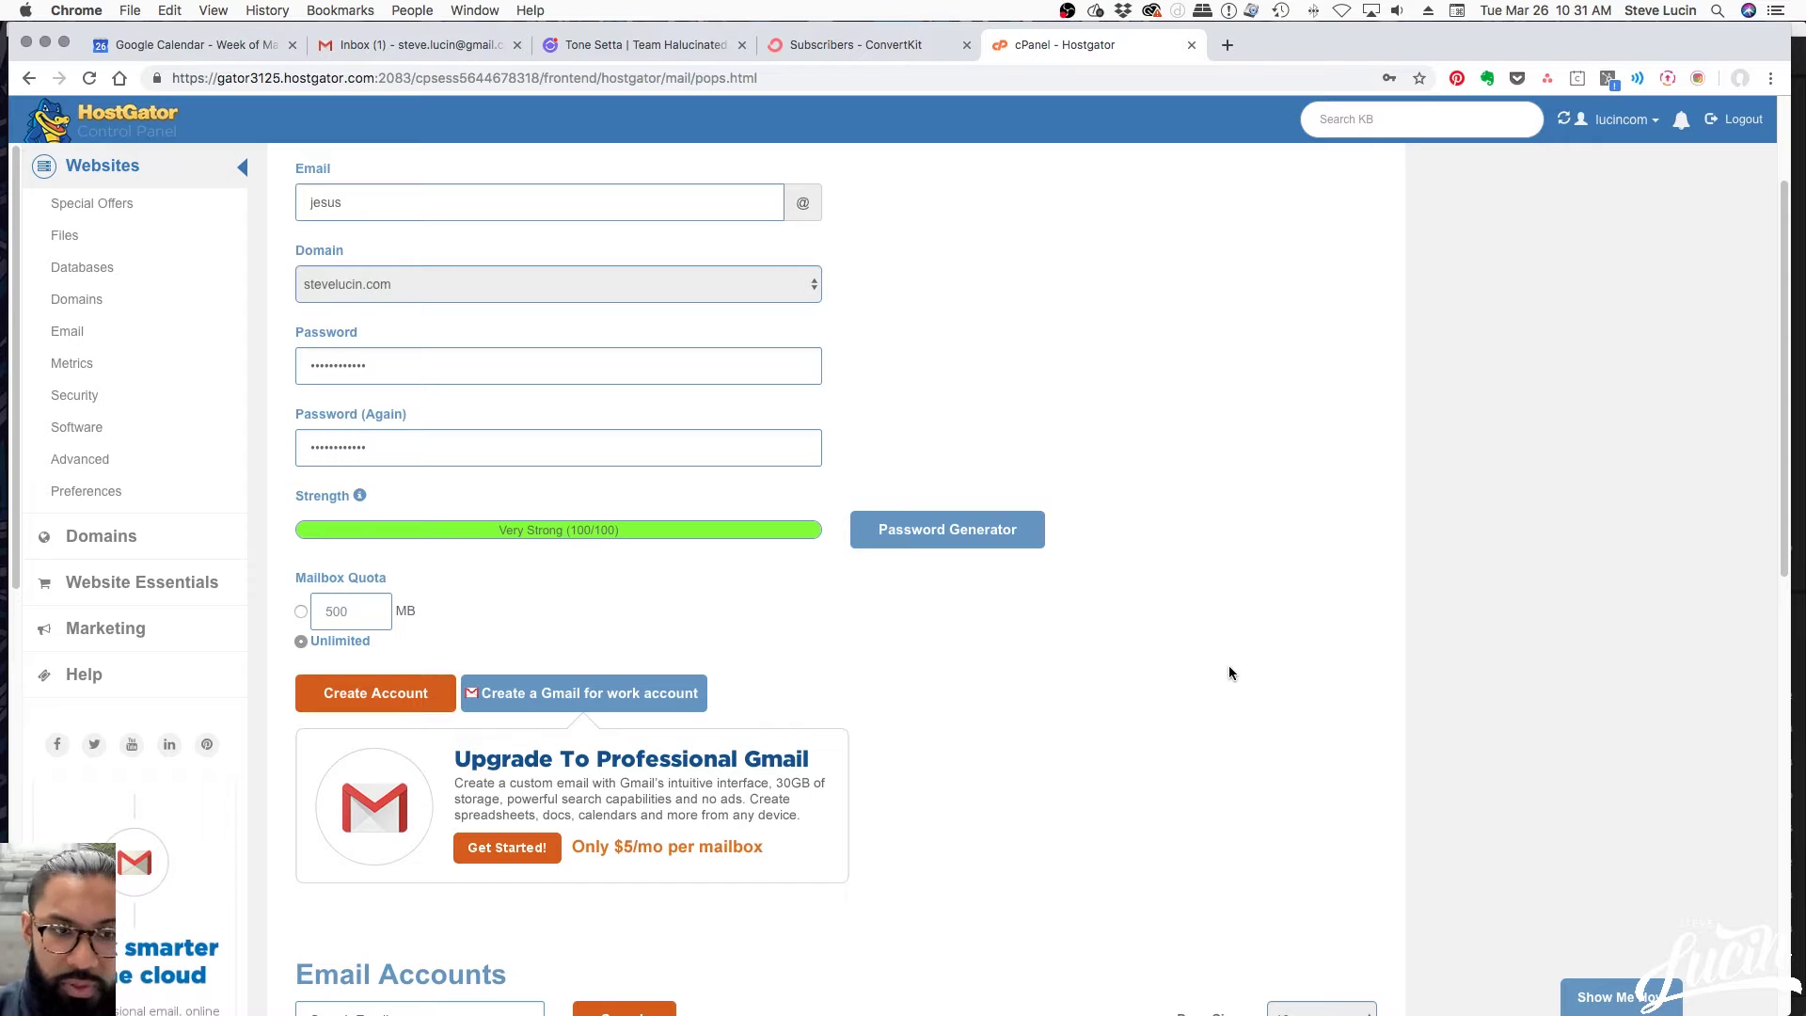
pyautogui.scroll(-3, 1228, 671)
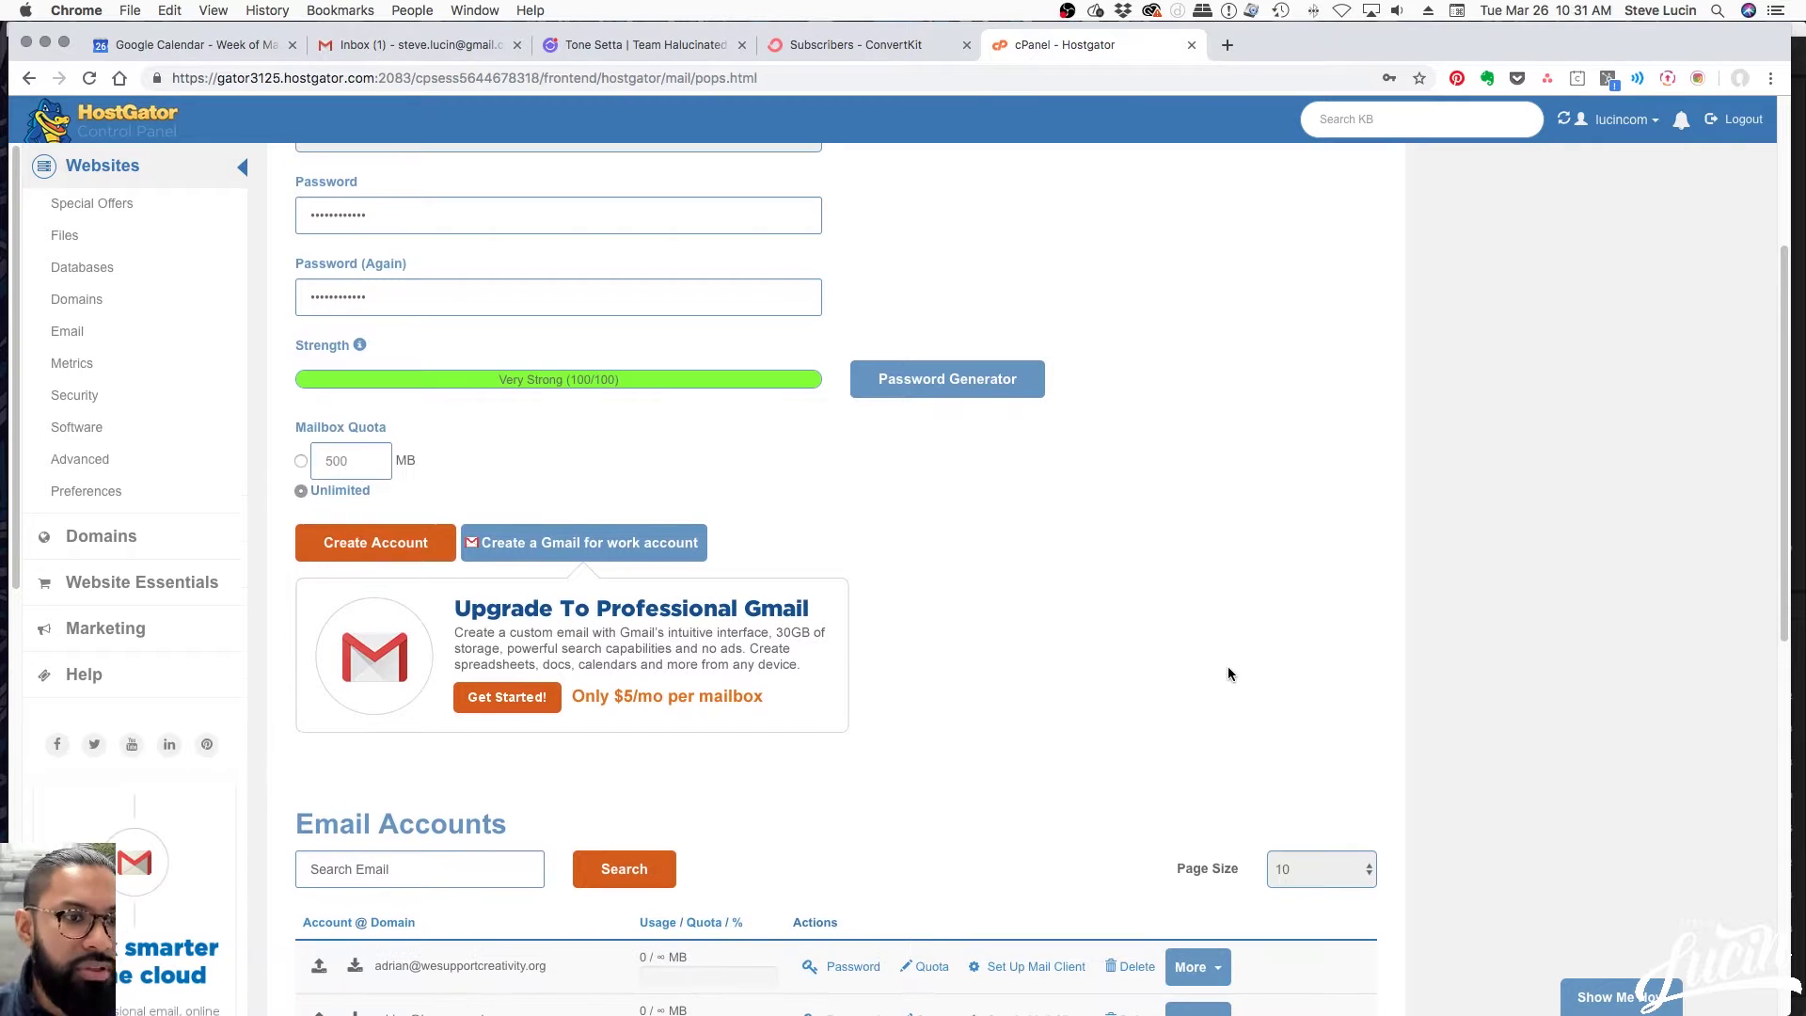
pyautogui.scroll(-2, 1227, 673)
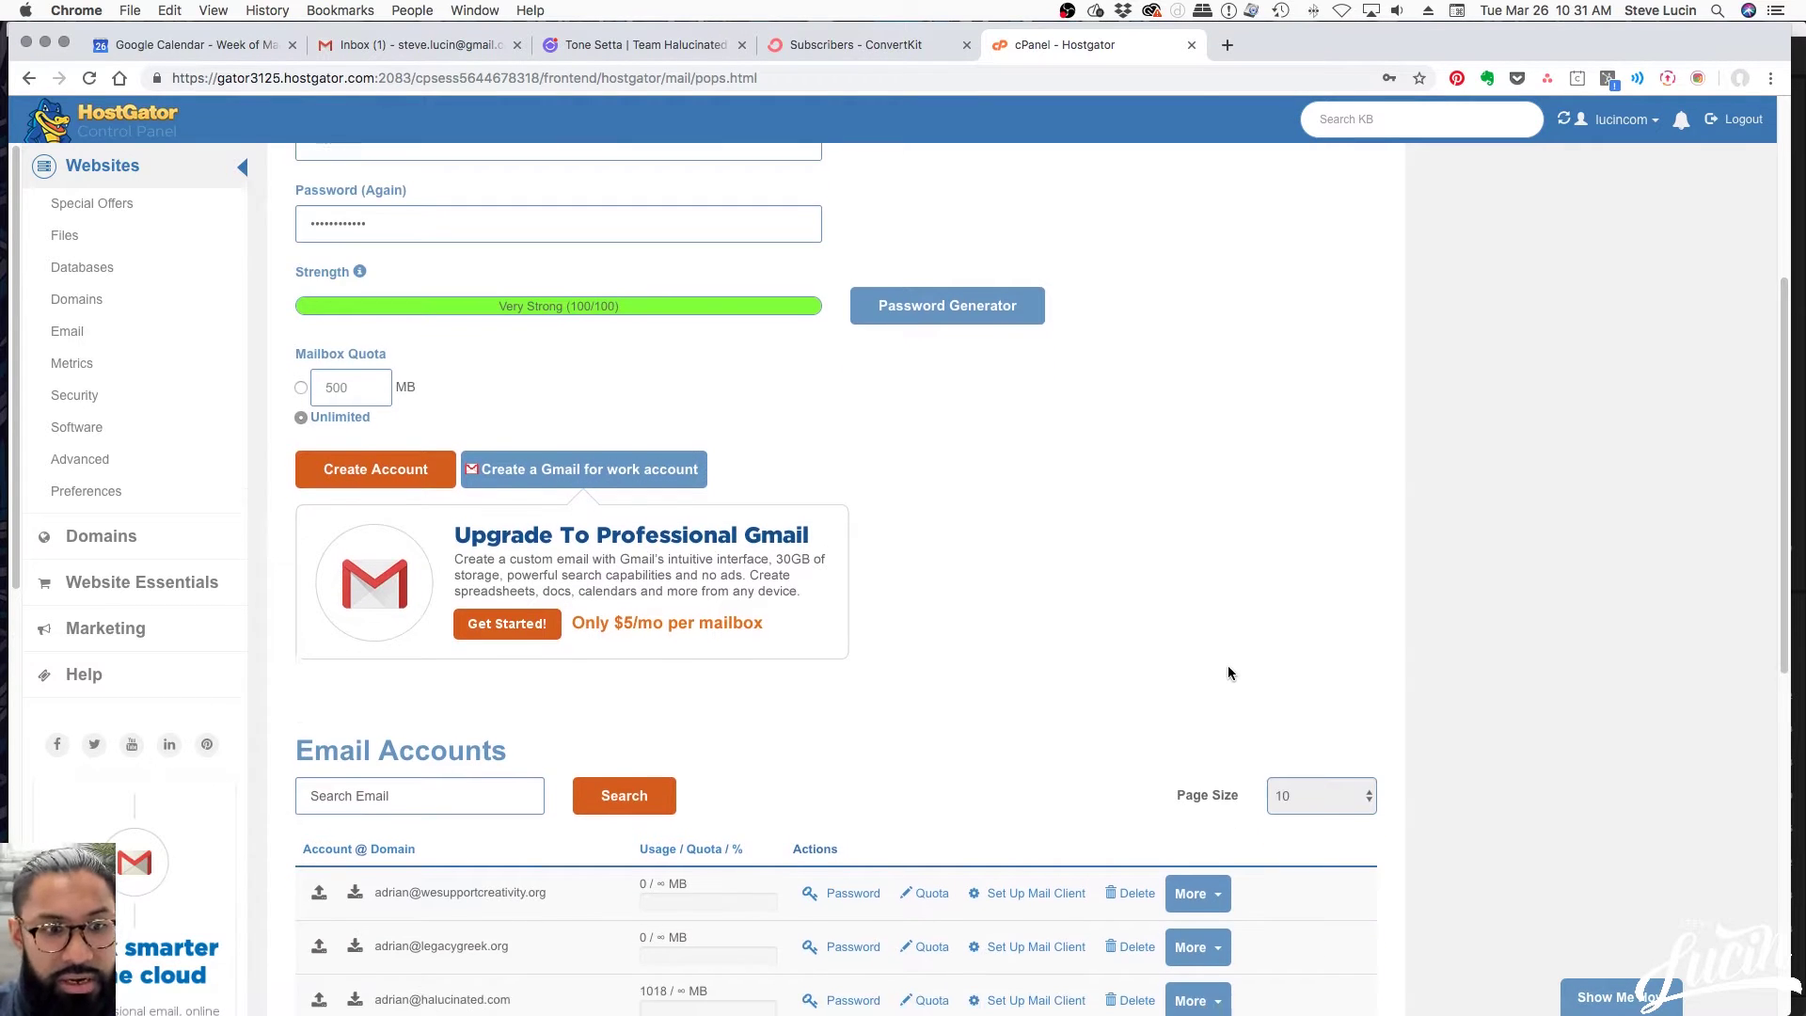
pyautogui.scroll(-1, 1227, 673)
pyautogui.scroll(-3, 1126, 647)
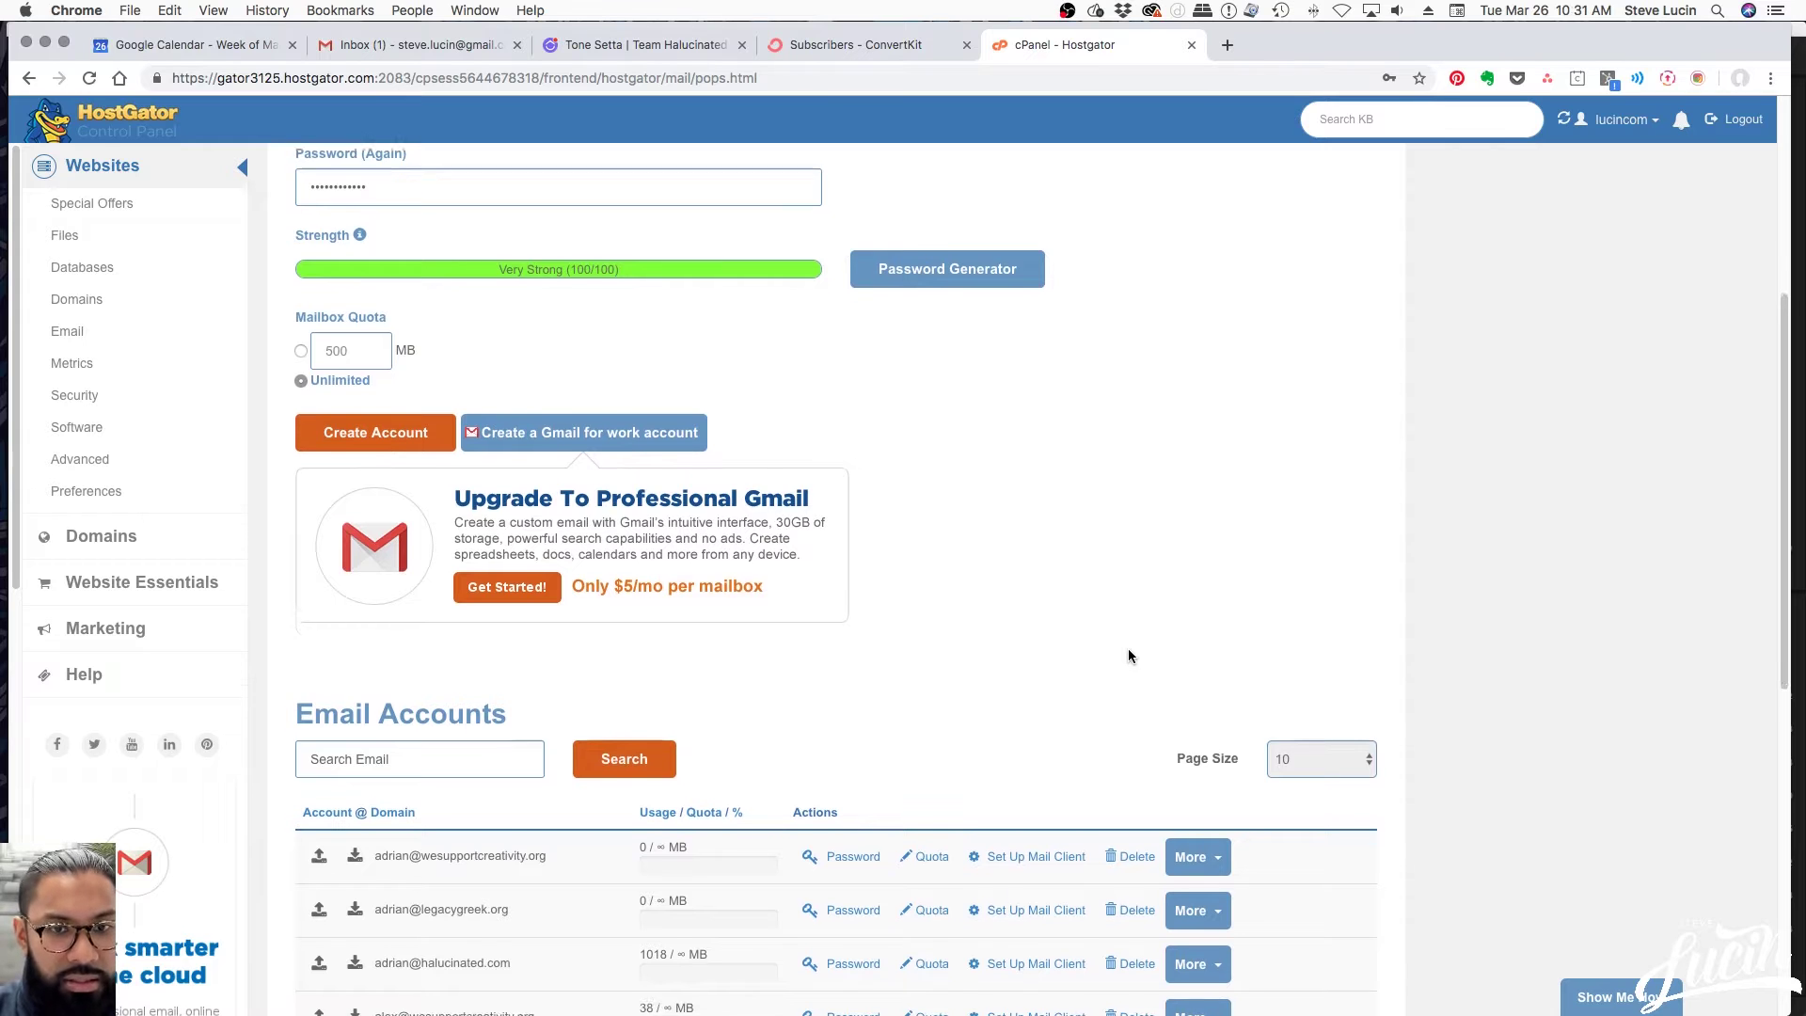
pyautogui.scroll(3, 997, 632)
pyautogui.scroll(5, 953, 624)
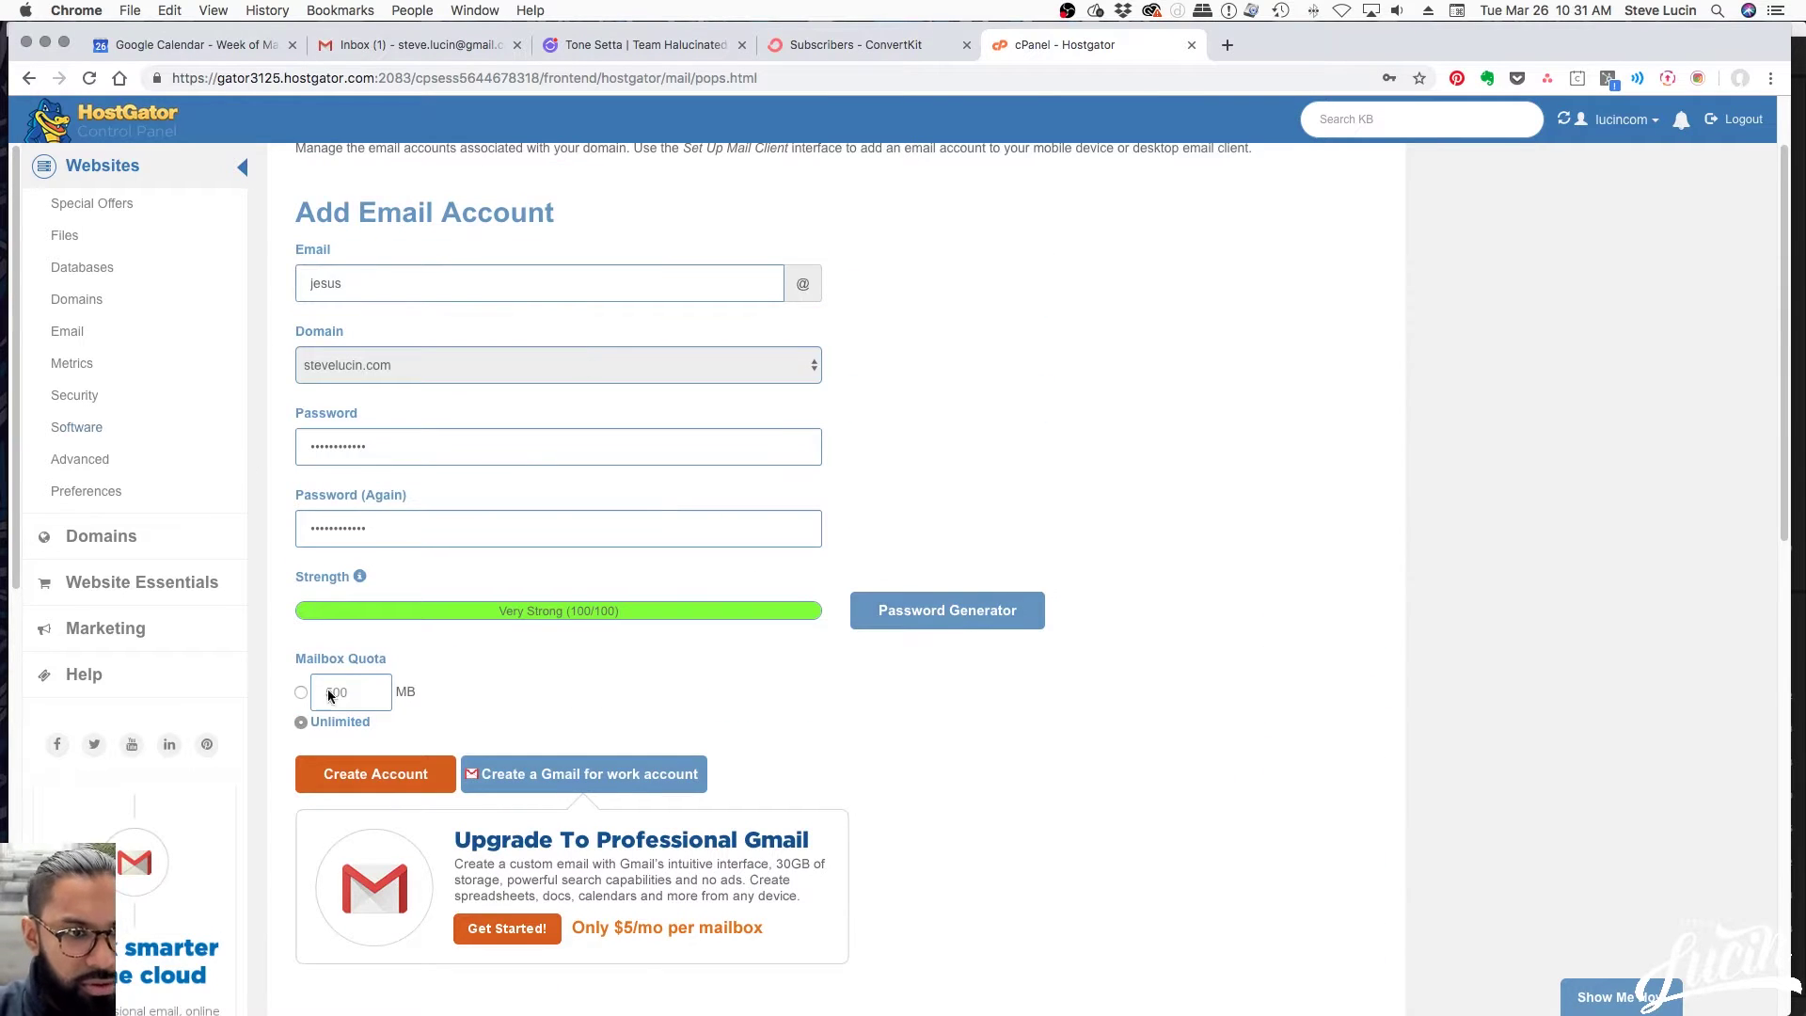
pyautogui.click(383, 773)
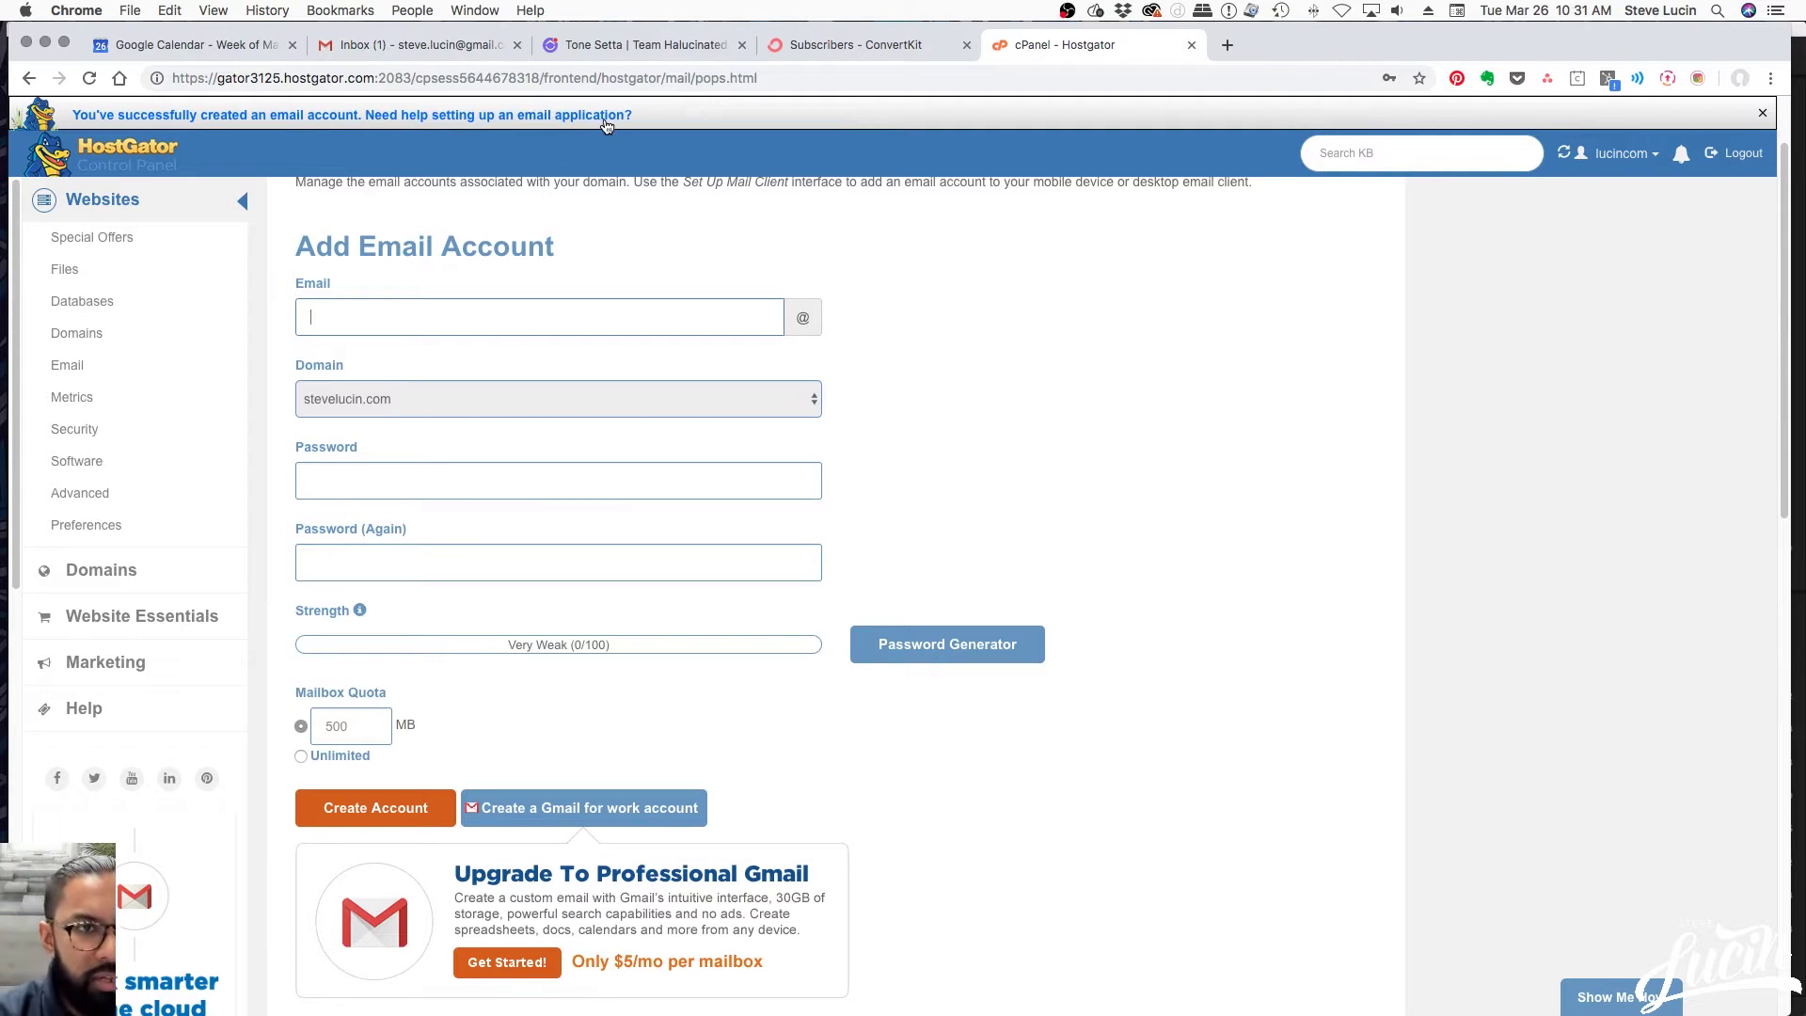
# Locate the new stevelucin.com mailbox on page 2 of the account list and inspect its More actions
pyautogui.scroll(-8, 1150, 498)
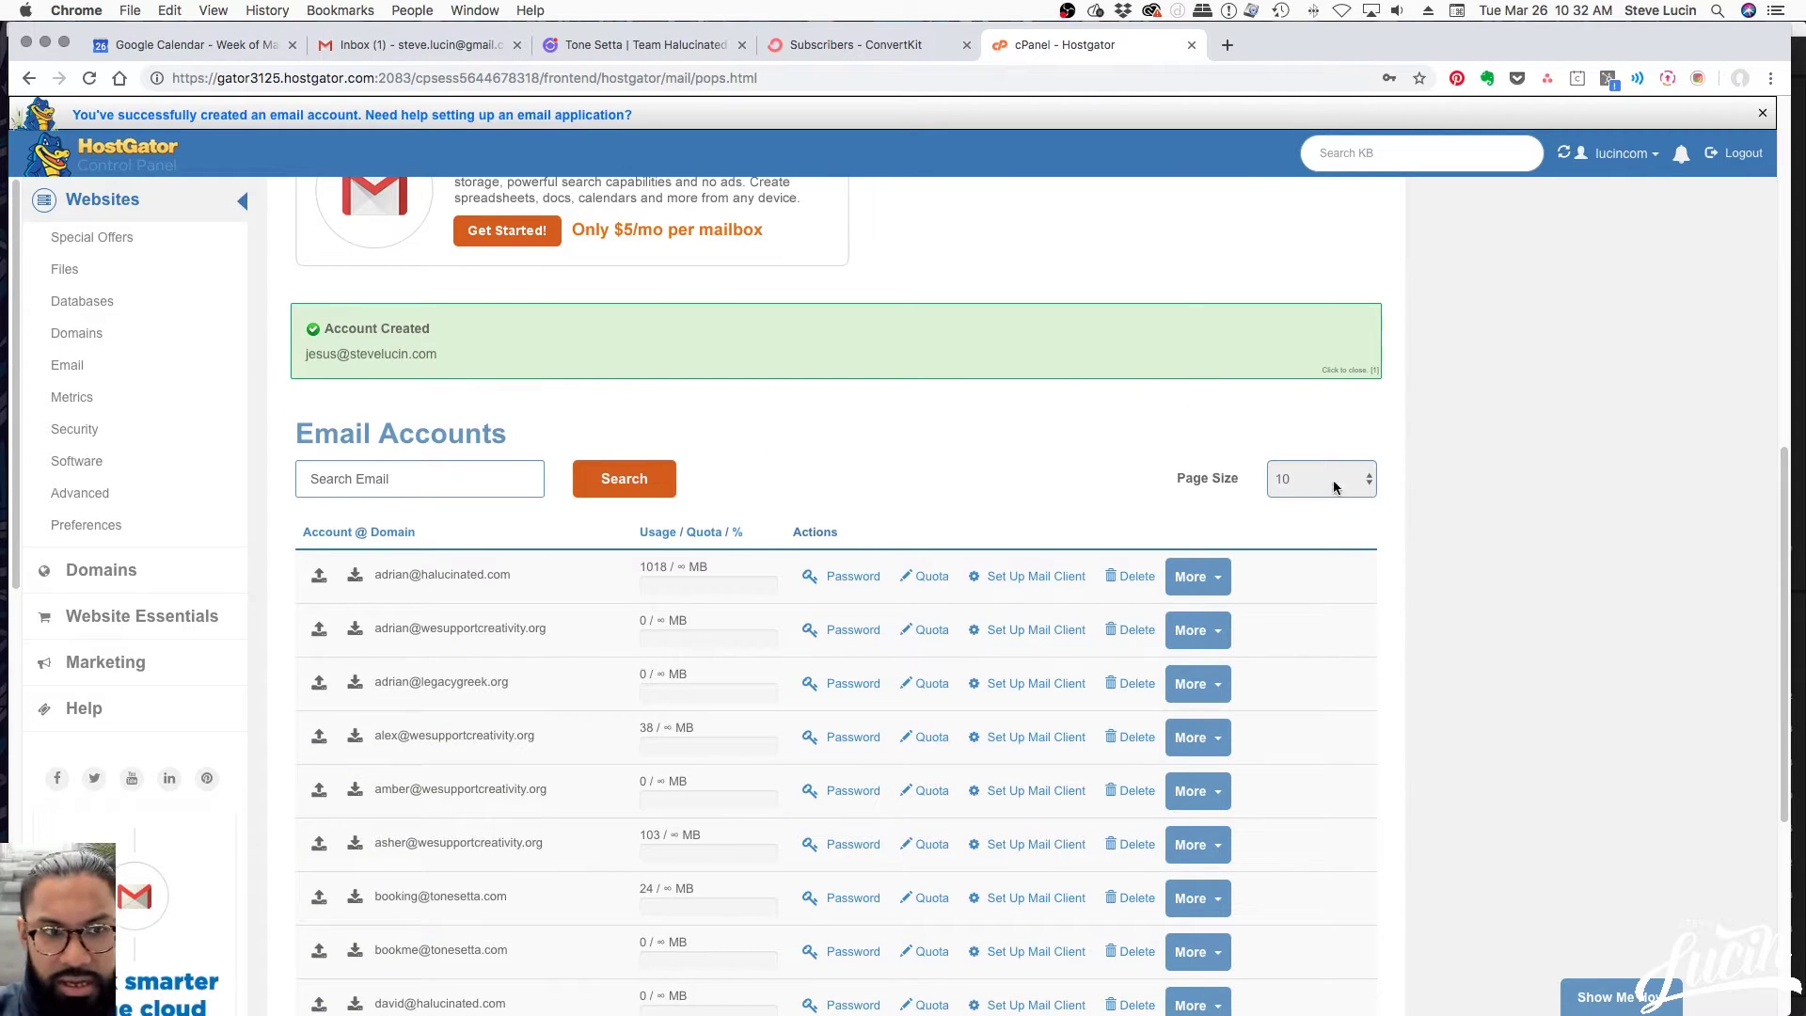
pyautogui.scroll(-2, 1401, 541)
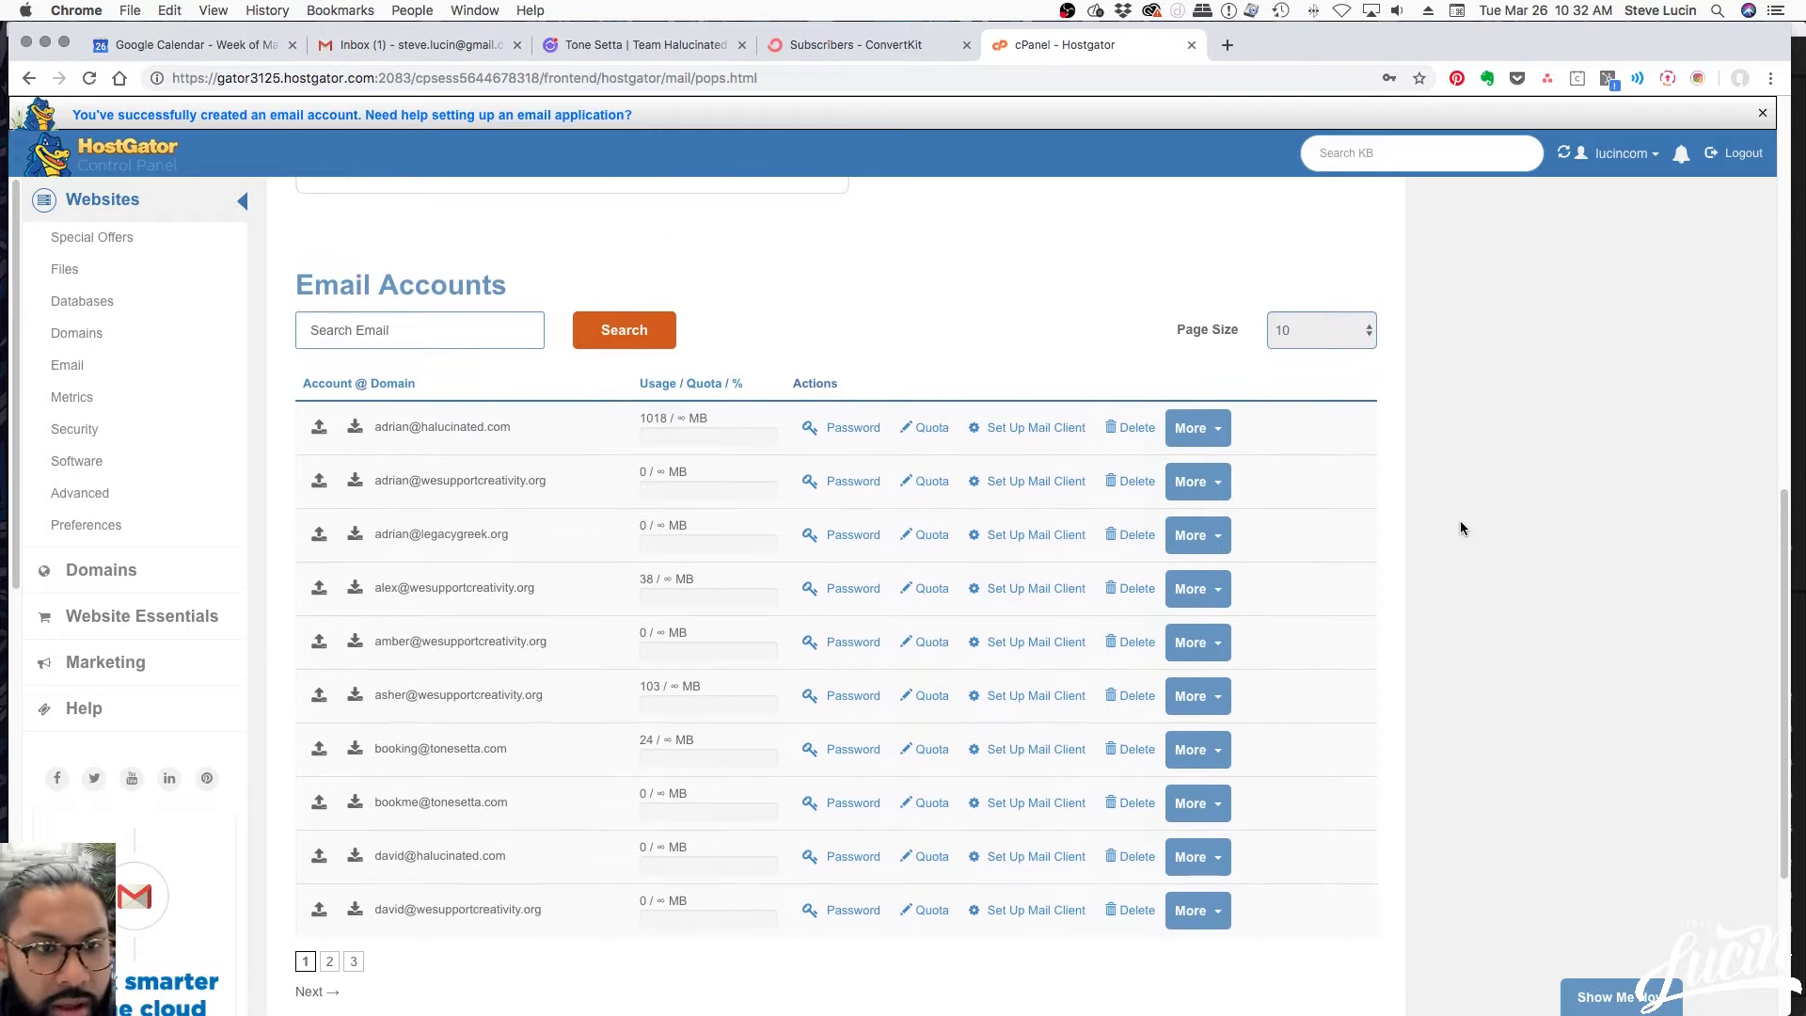
pyautogui.scroll(-1, 564, 480)
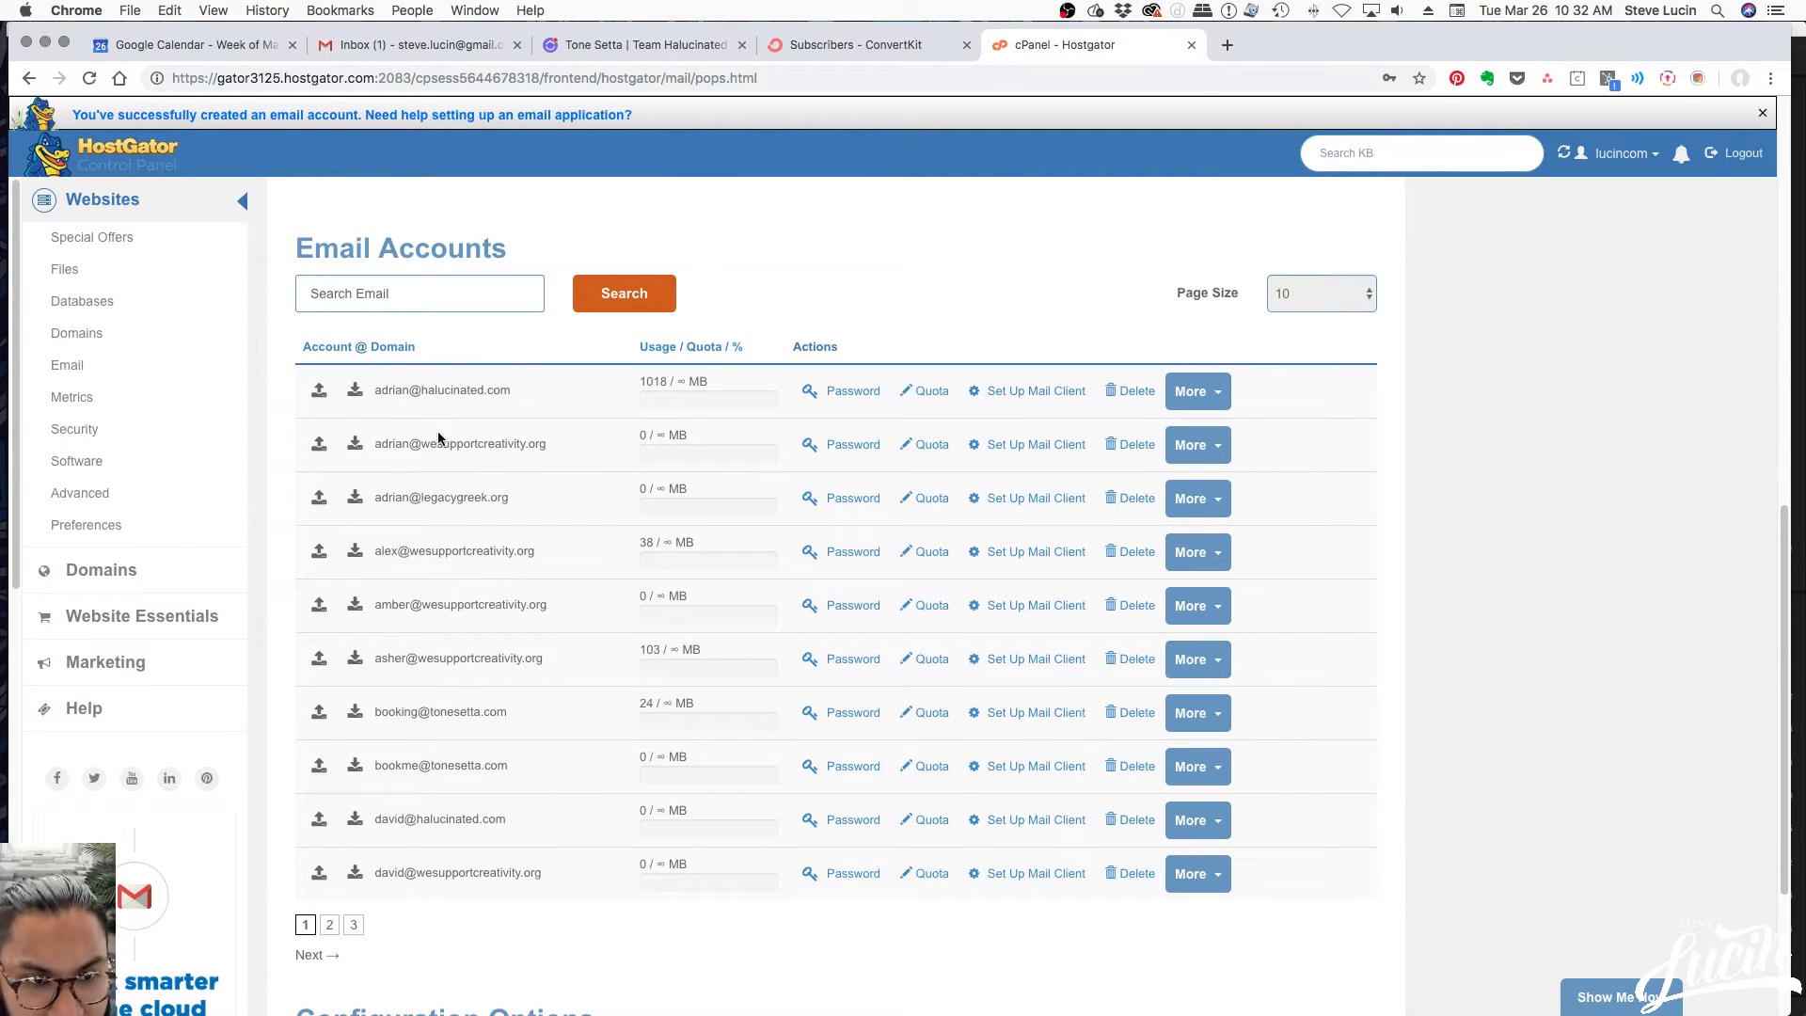
pyautogui.scroll(-2, 444, 489)
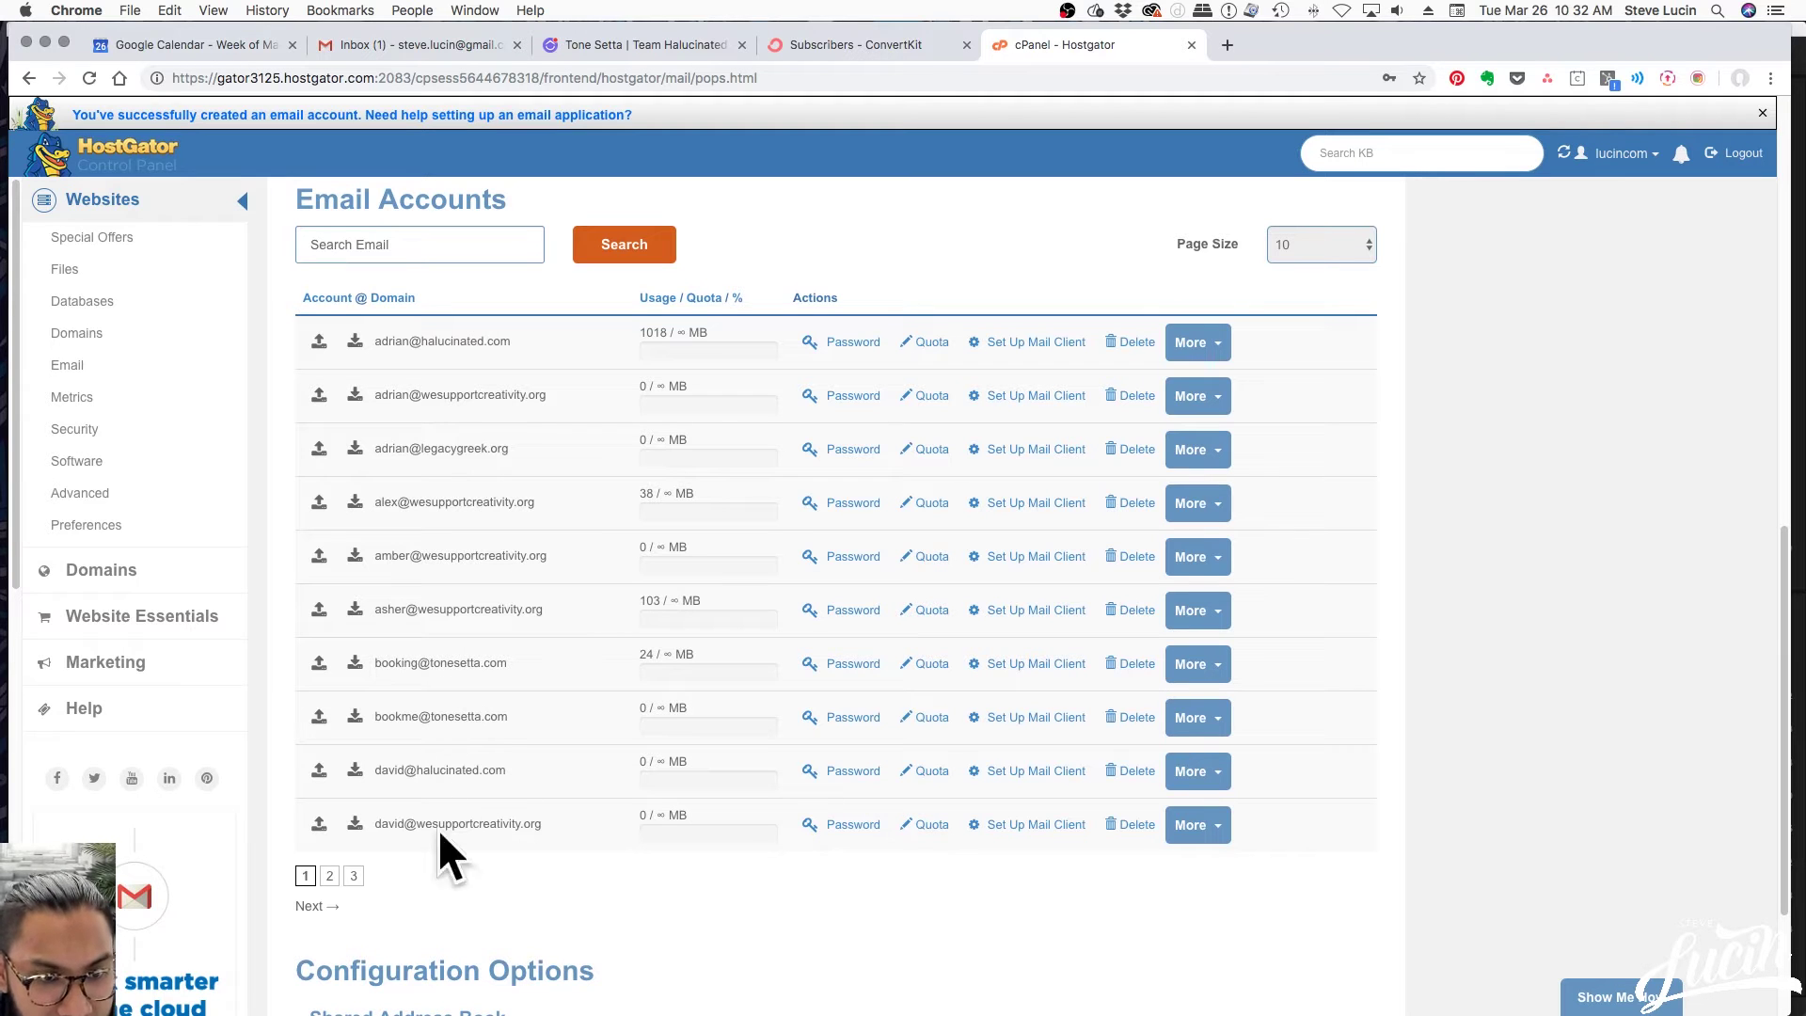
pyautogui.click(329, 877)
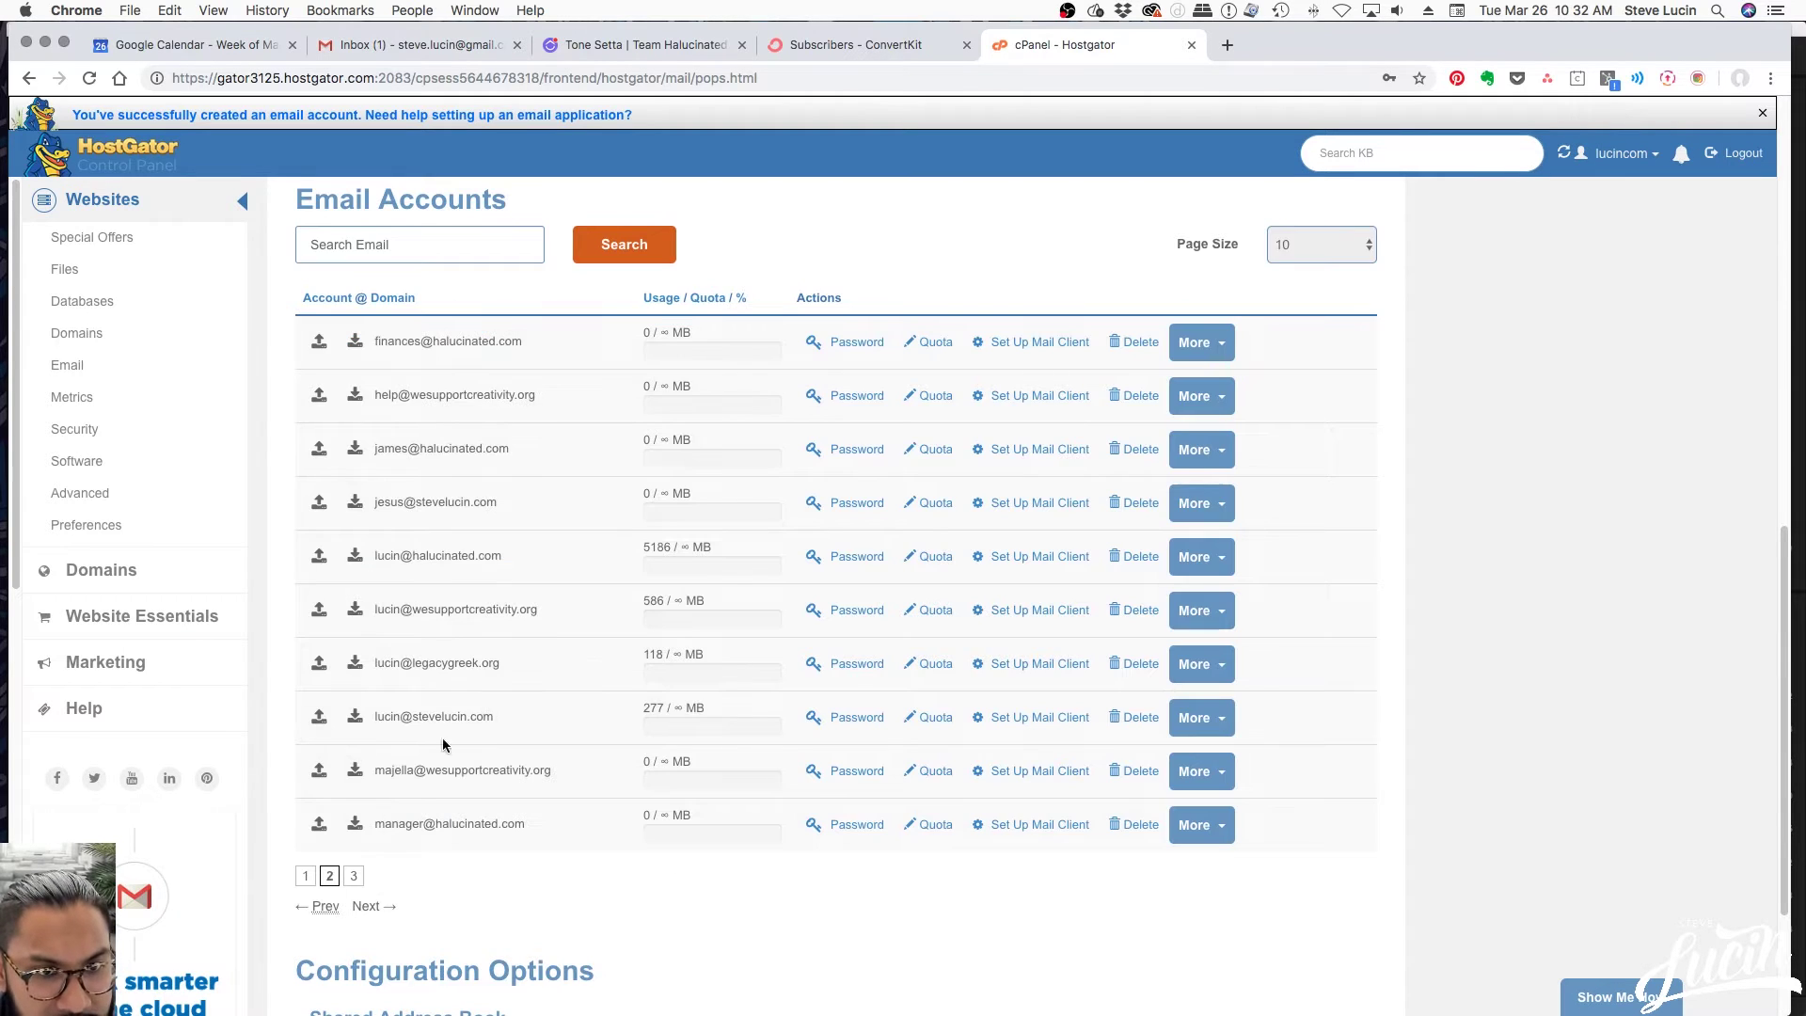
pyautogui.click(353, 877)
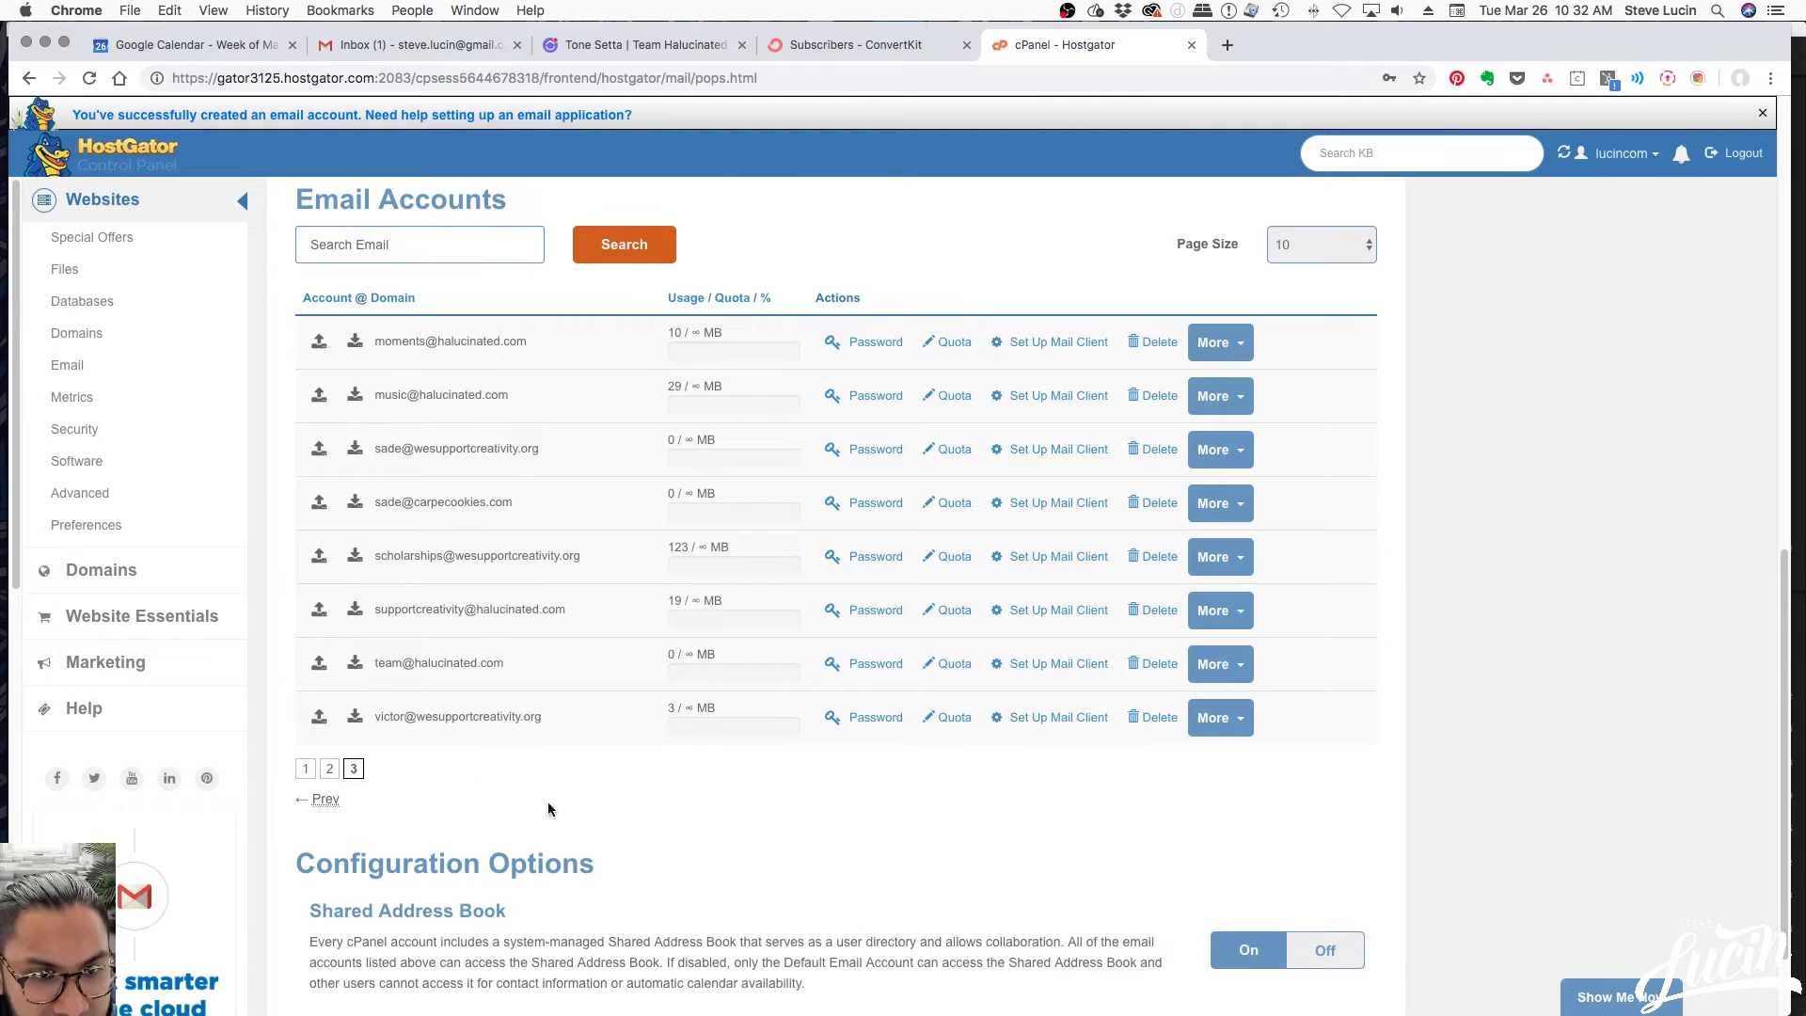
pyautogui.click(329, 769)
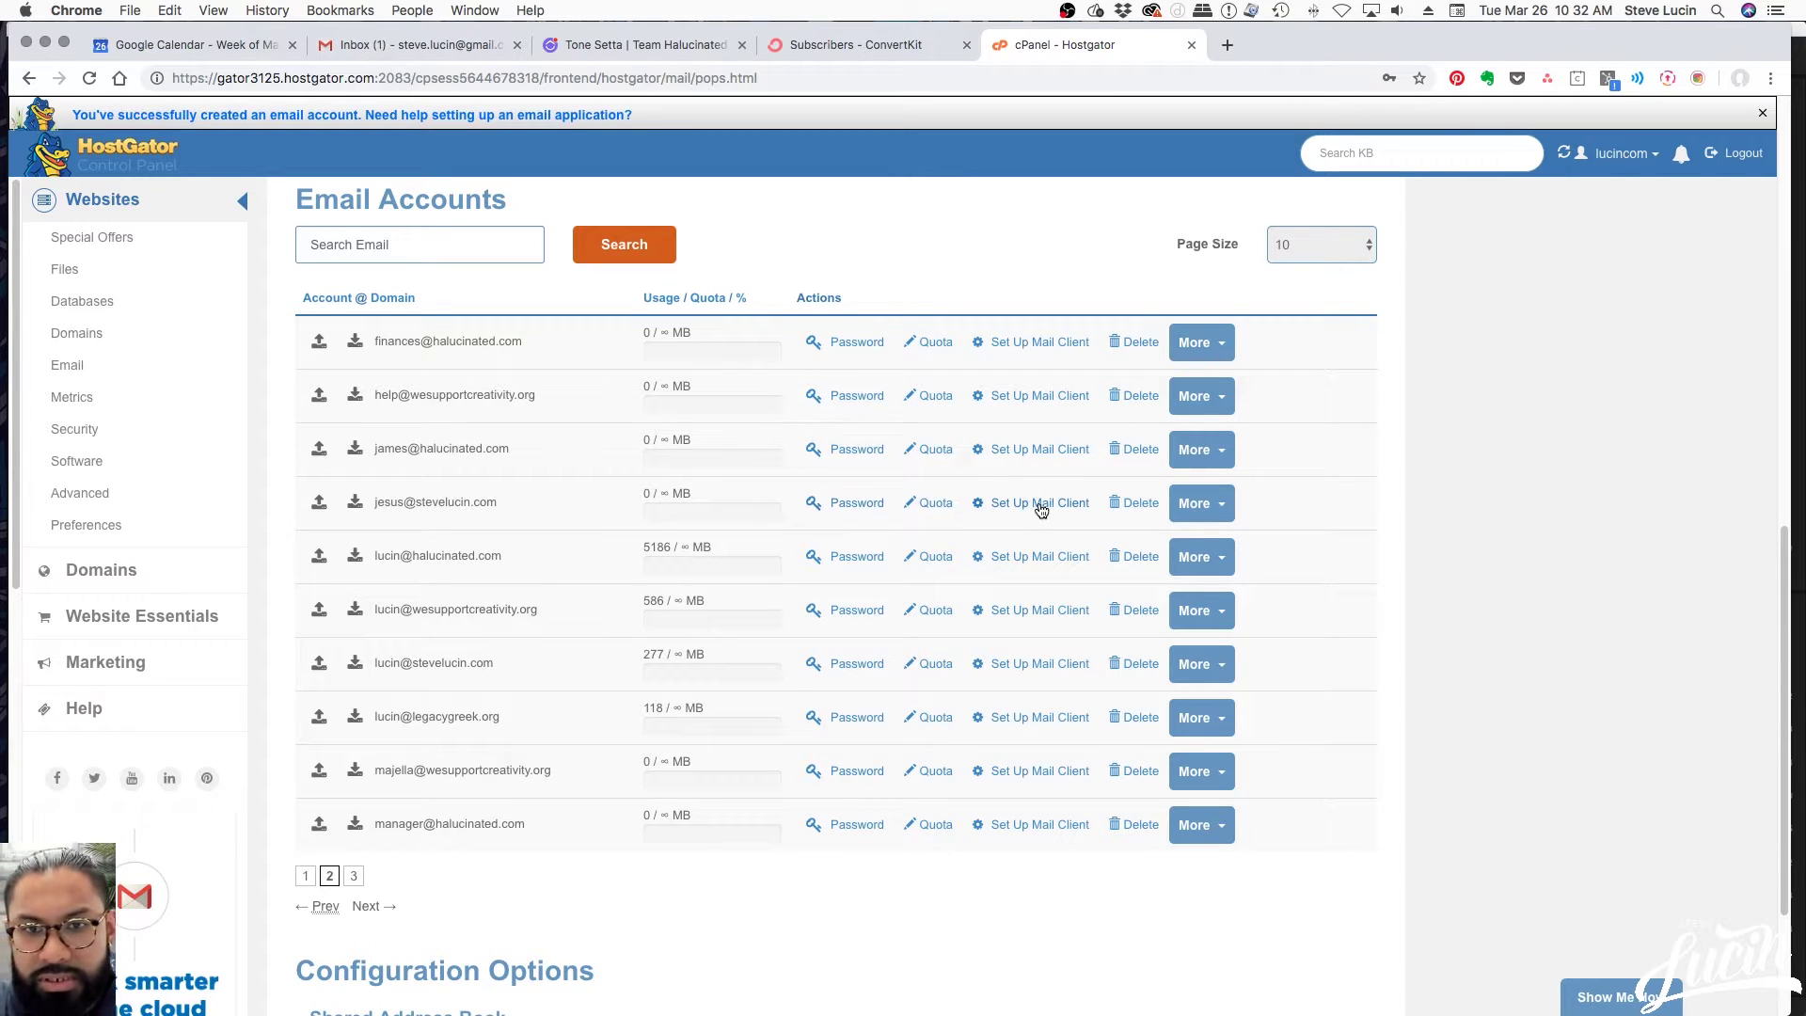
pyautogui.click(1218, 504)
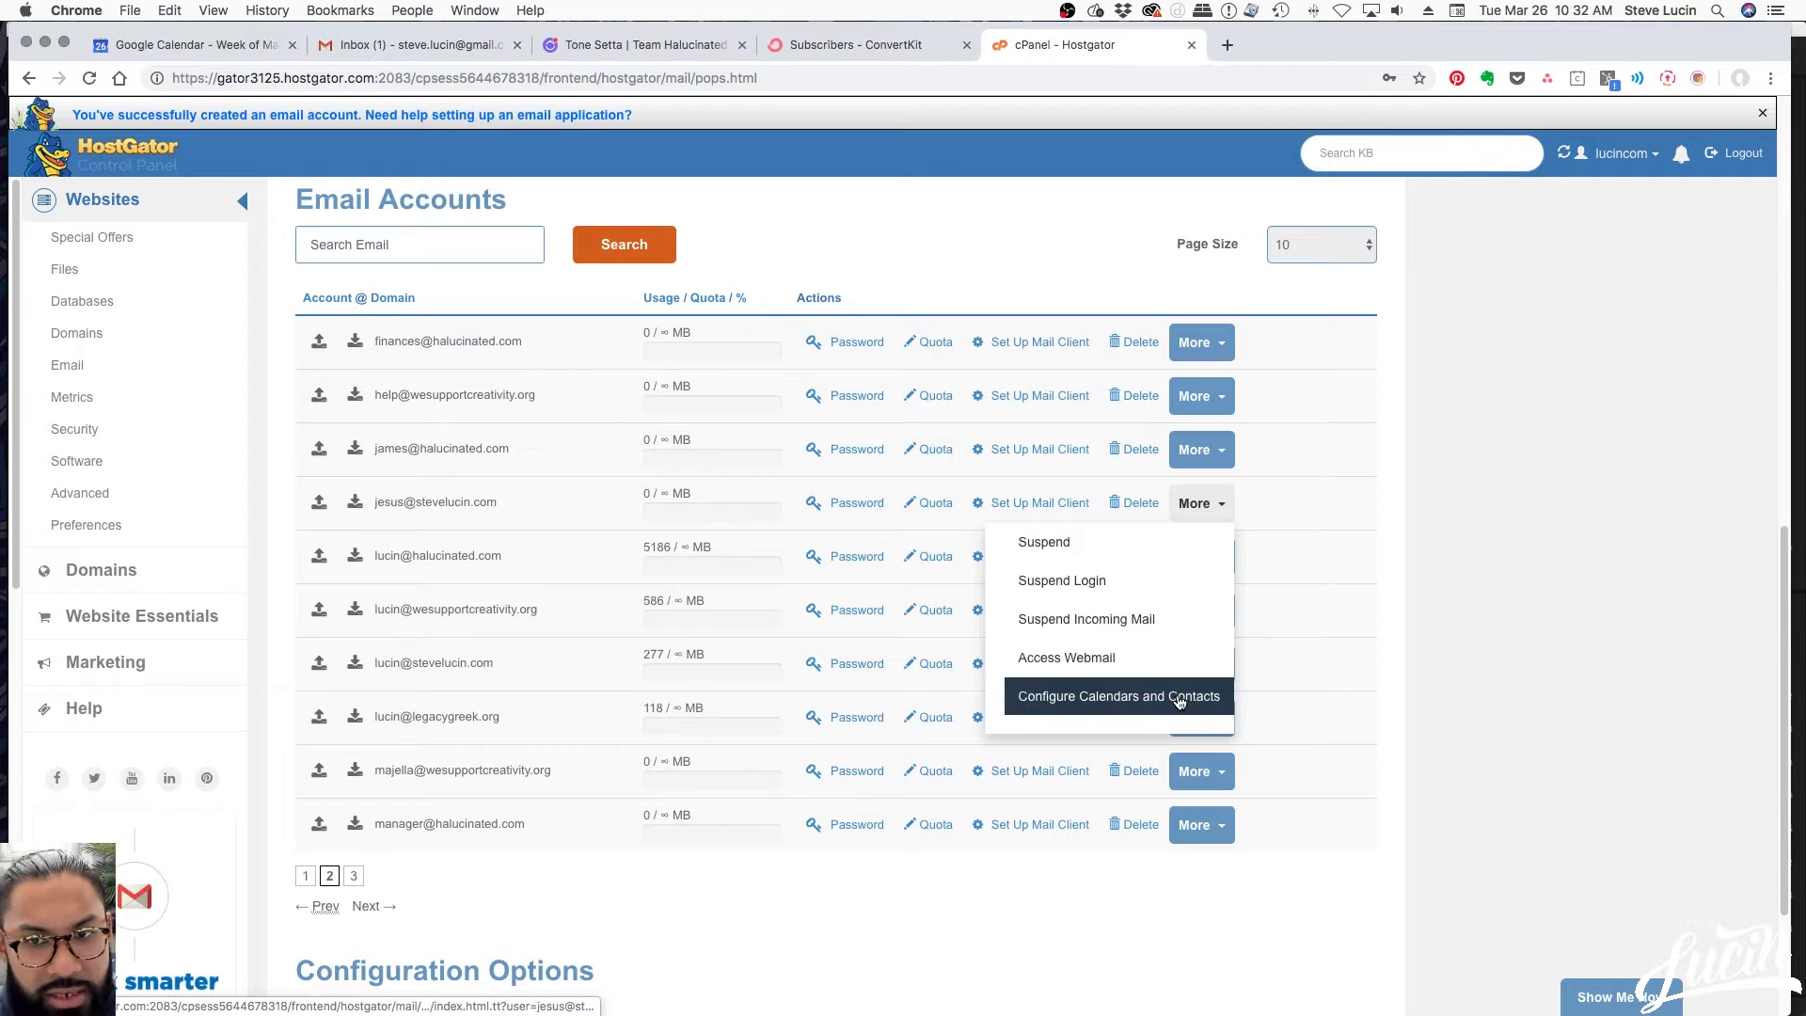
pyautogui.click(1389, 686)
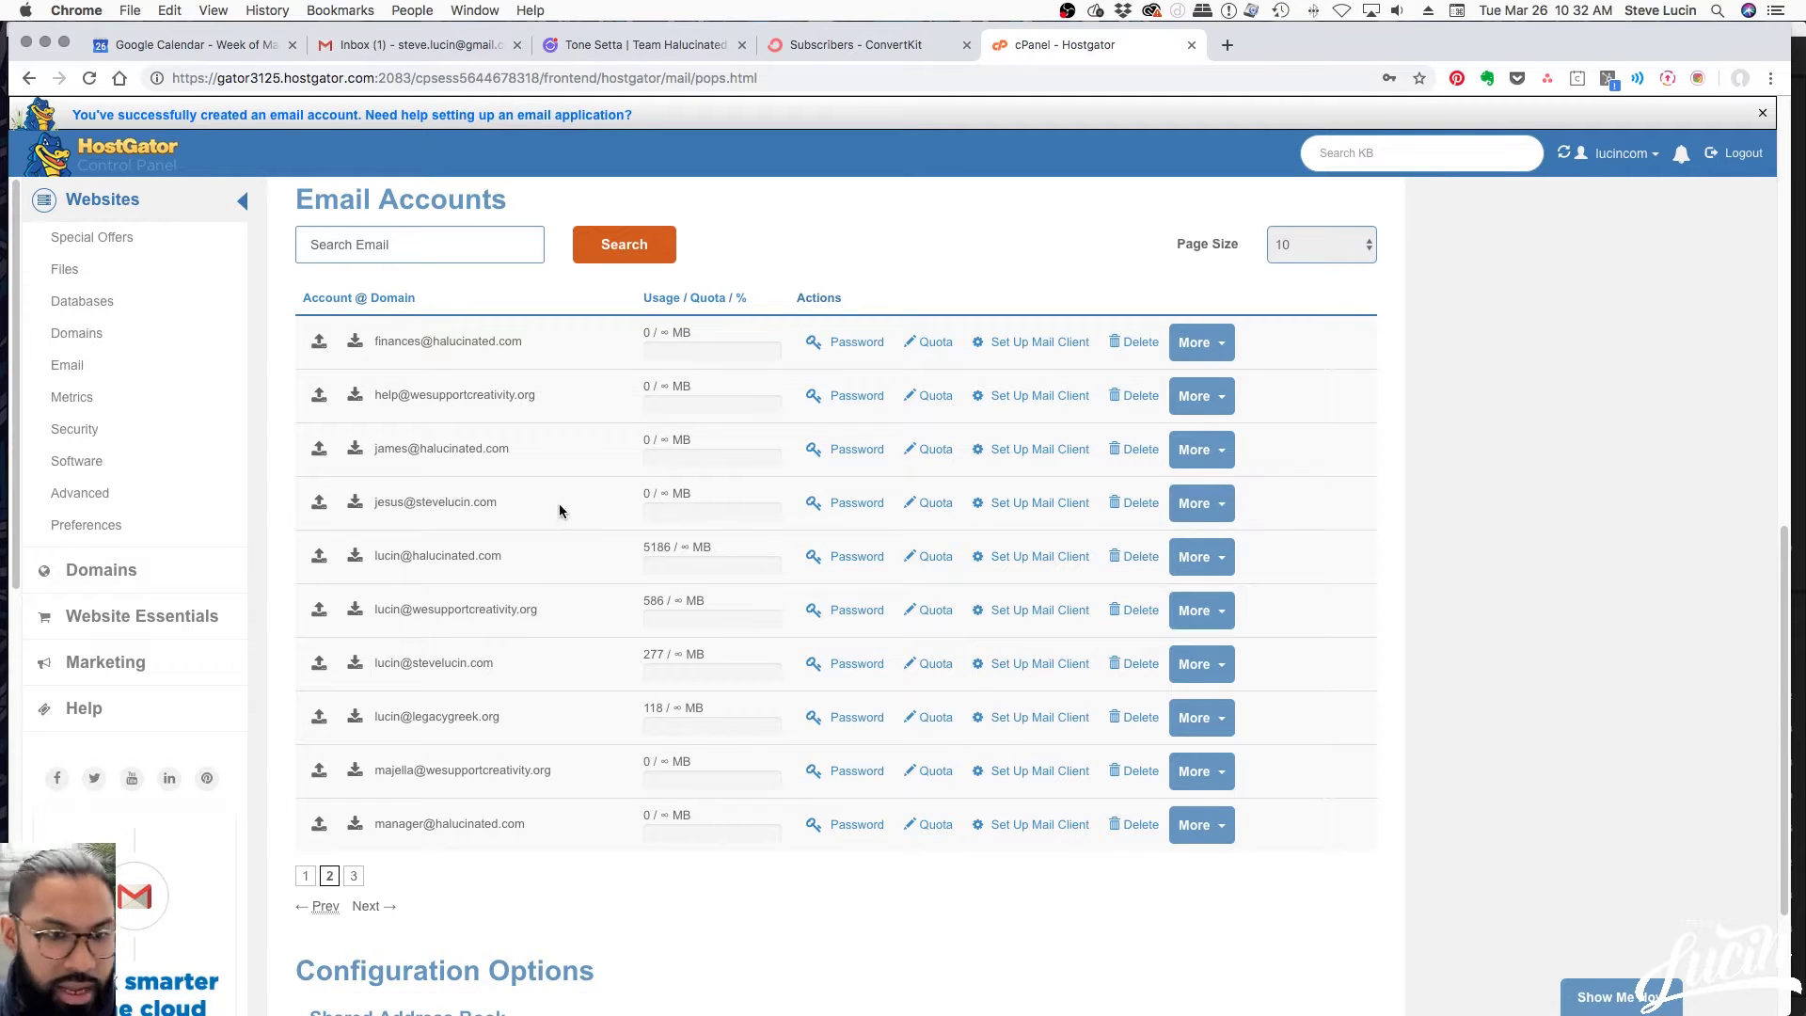
# Return to the cPanel Email tools section
pyautogui.scroll(-5, 1504, 658)
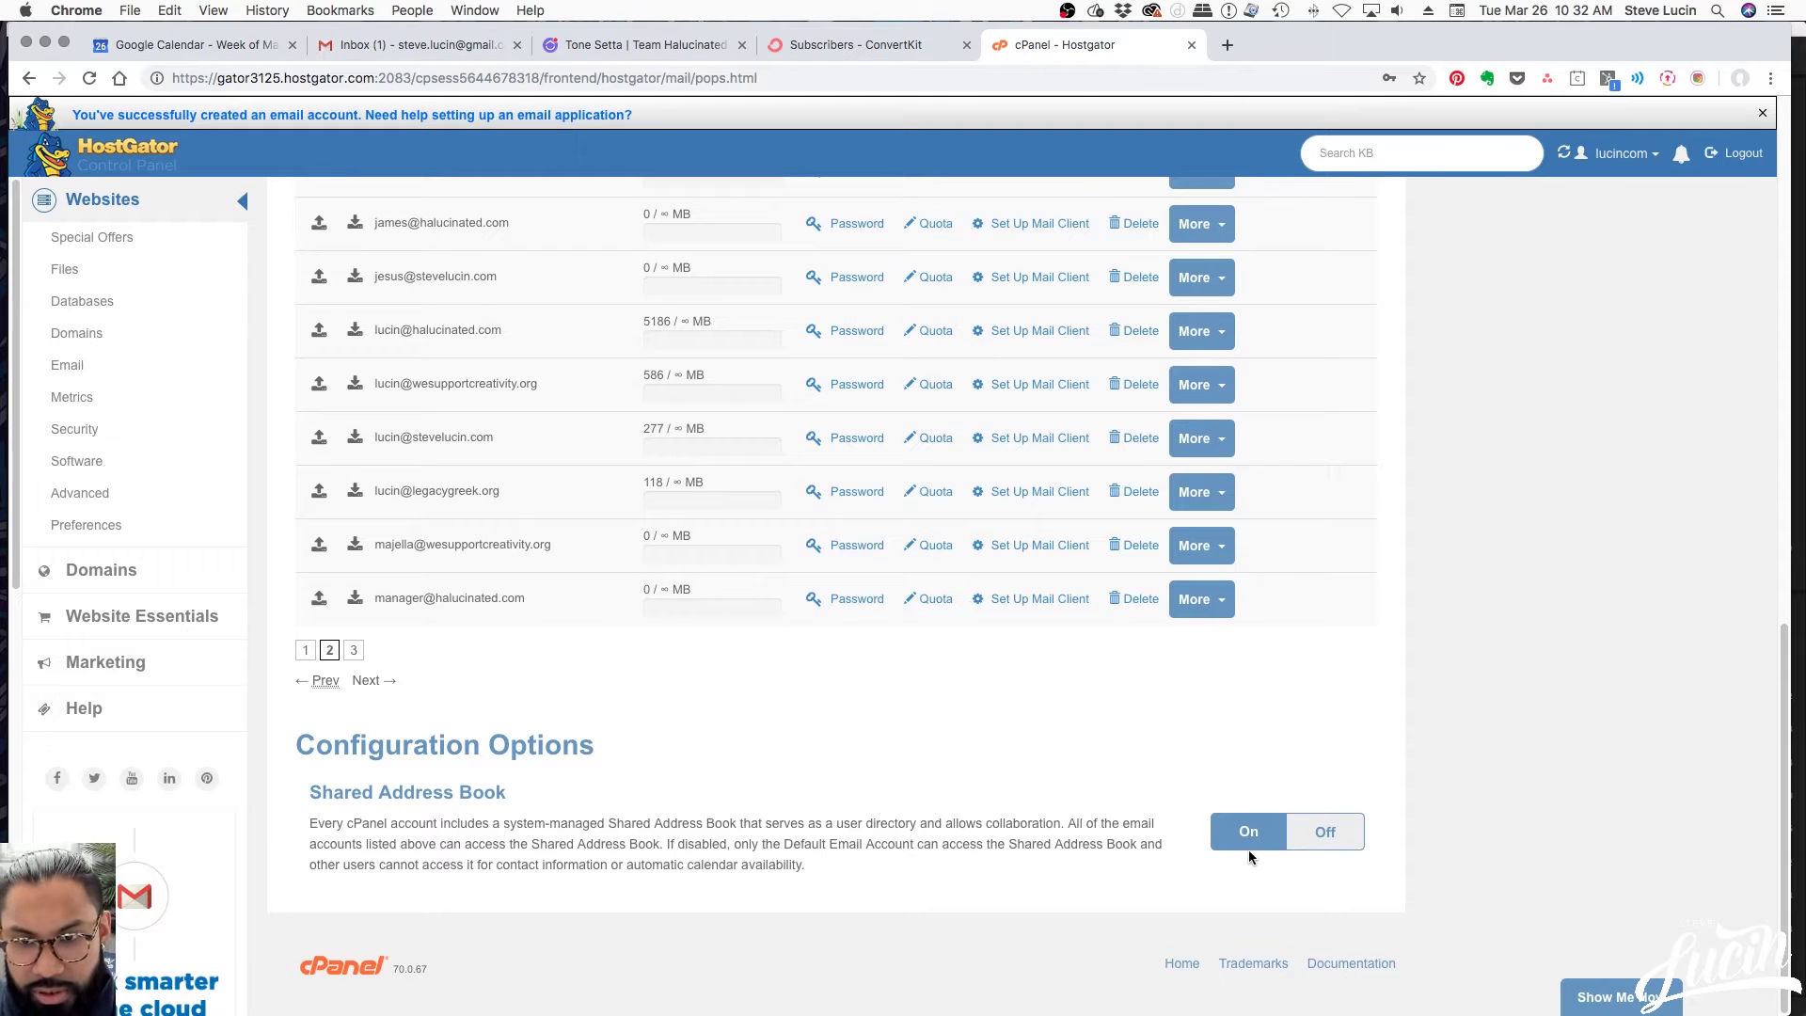
pyautogui.scroll(15, 987, 725)
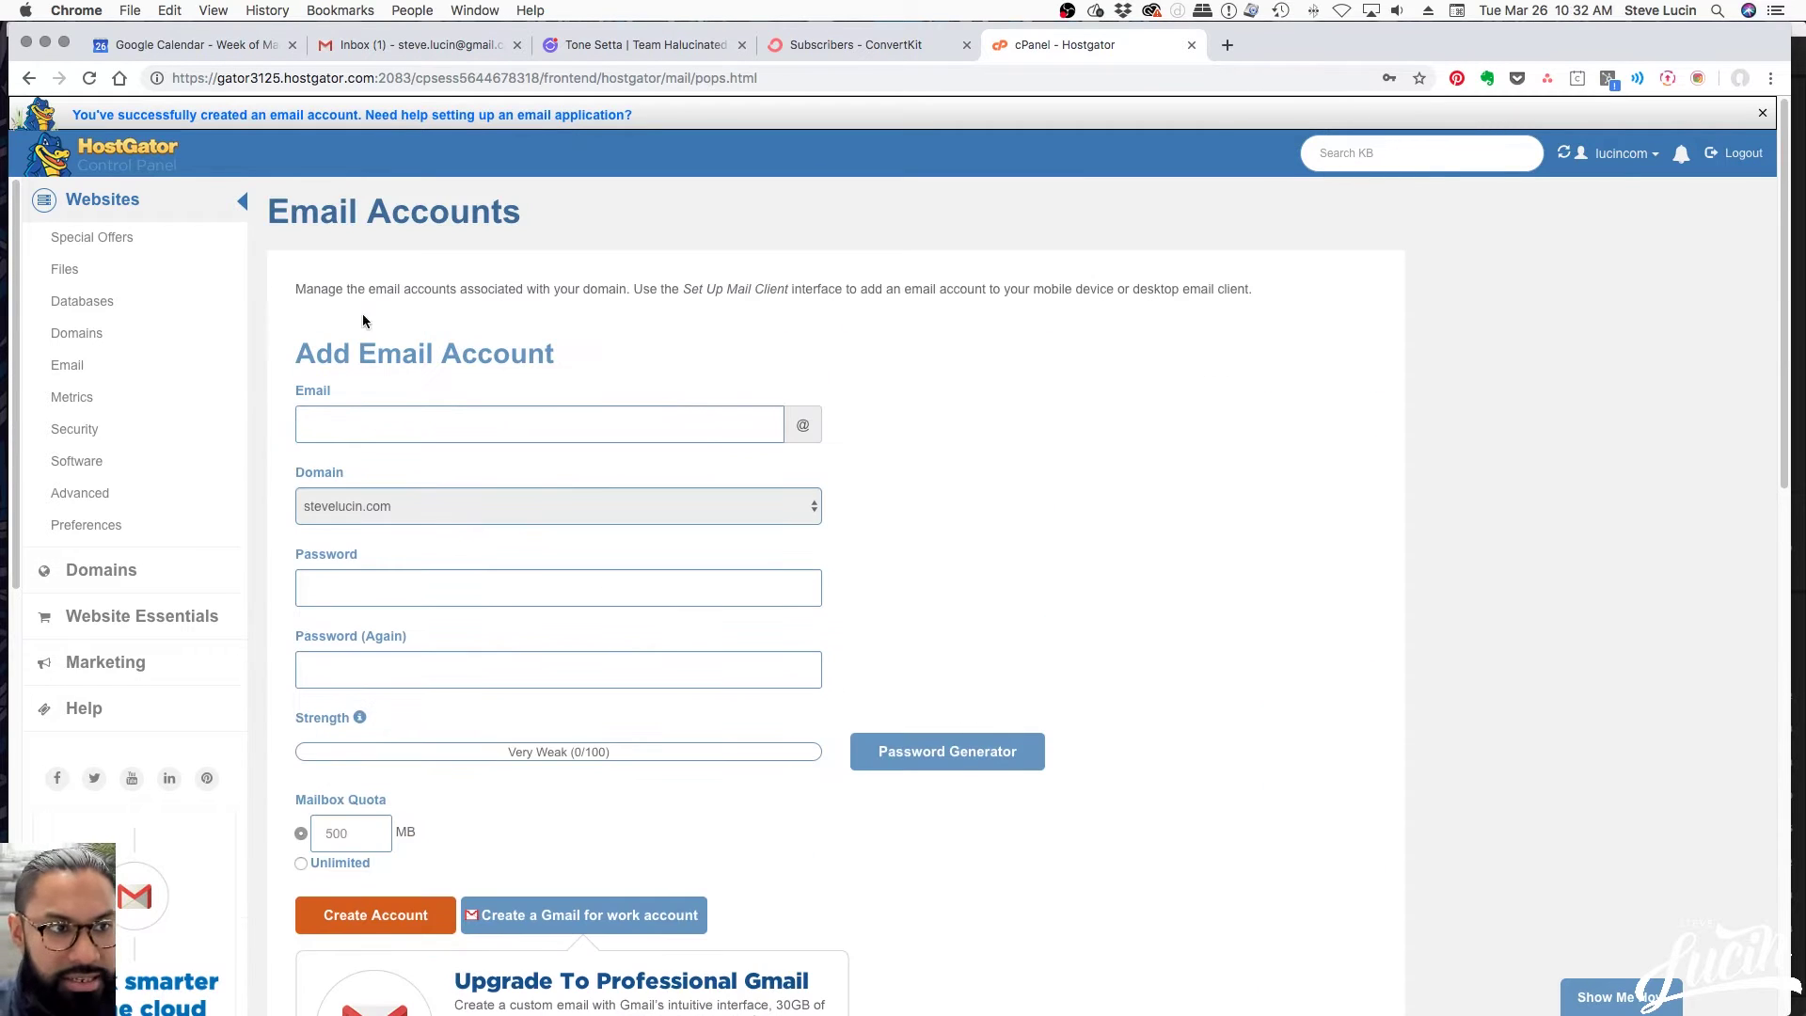
pyautogui.click(65, 370)
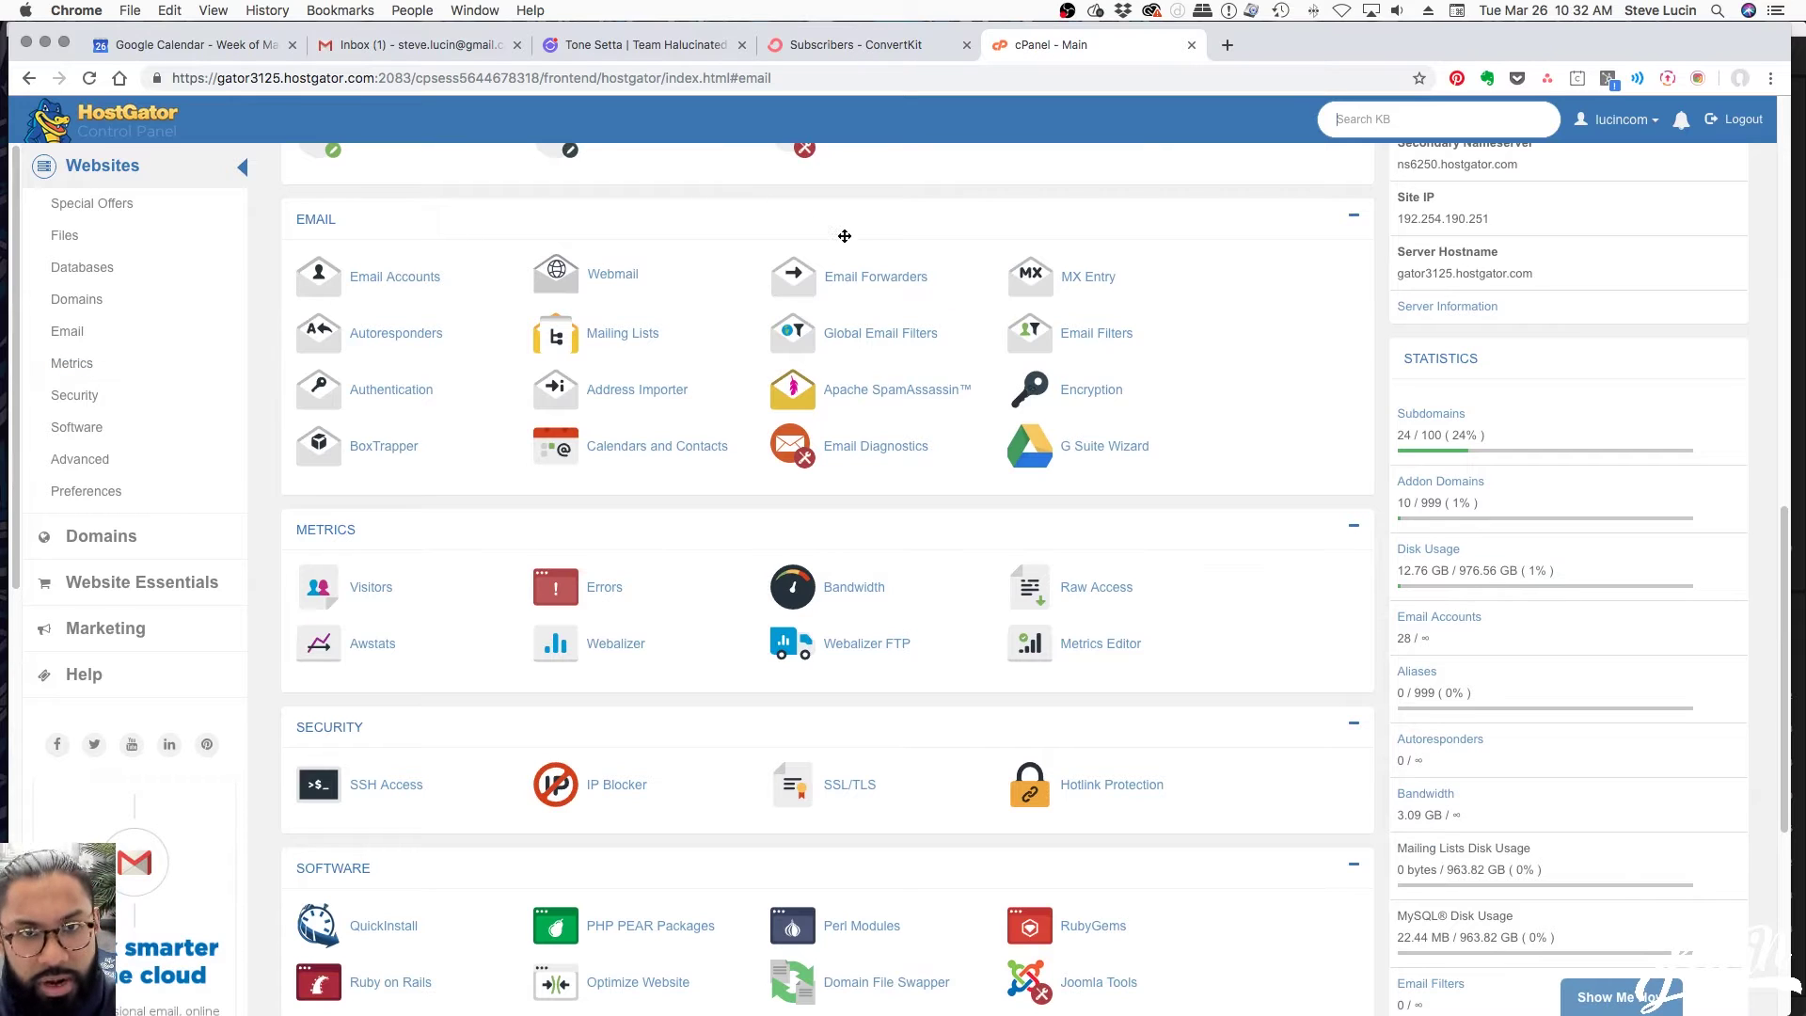
# Open Email Forwarders and highlight the first row's Email Address and Forward To values
pyautogui.click(857, 277)
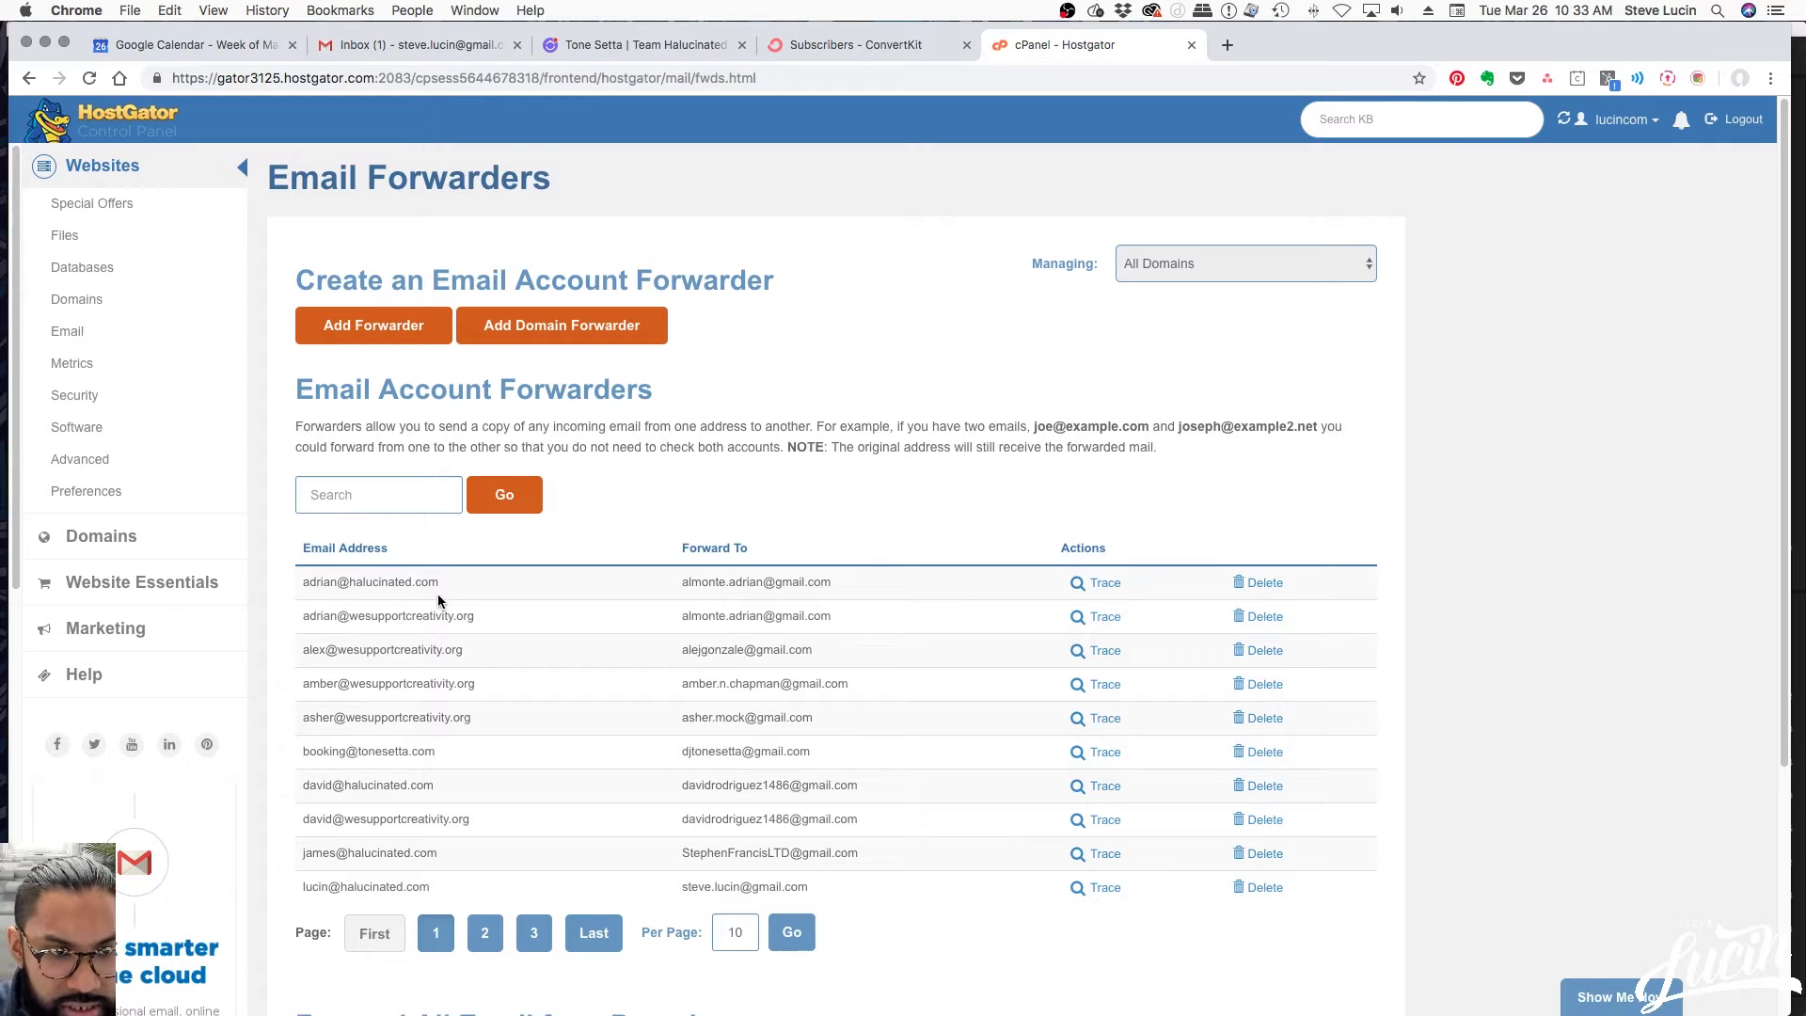
pyautogui.moveTo(303, 583); pyautogui.dragTo(450, 592)
pyautogui.click(409, 575)
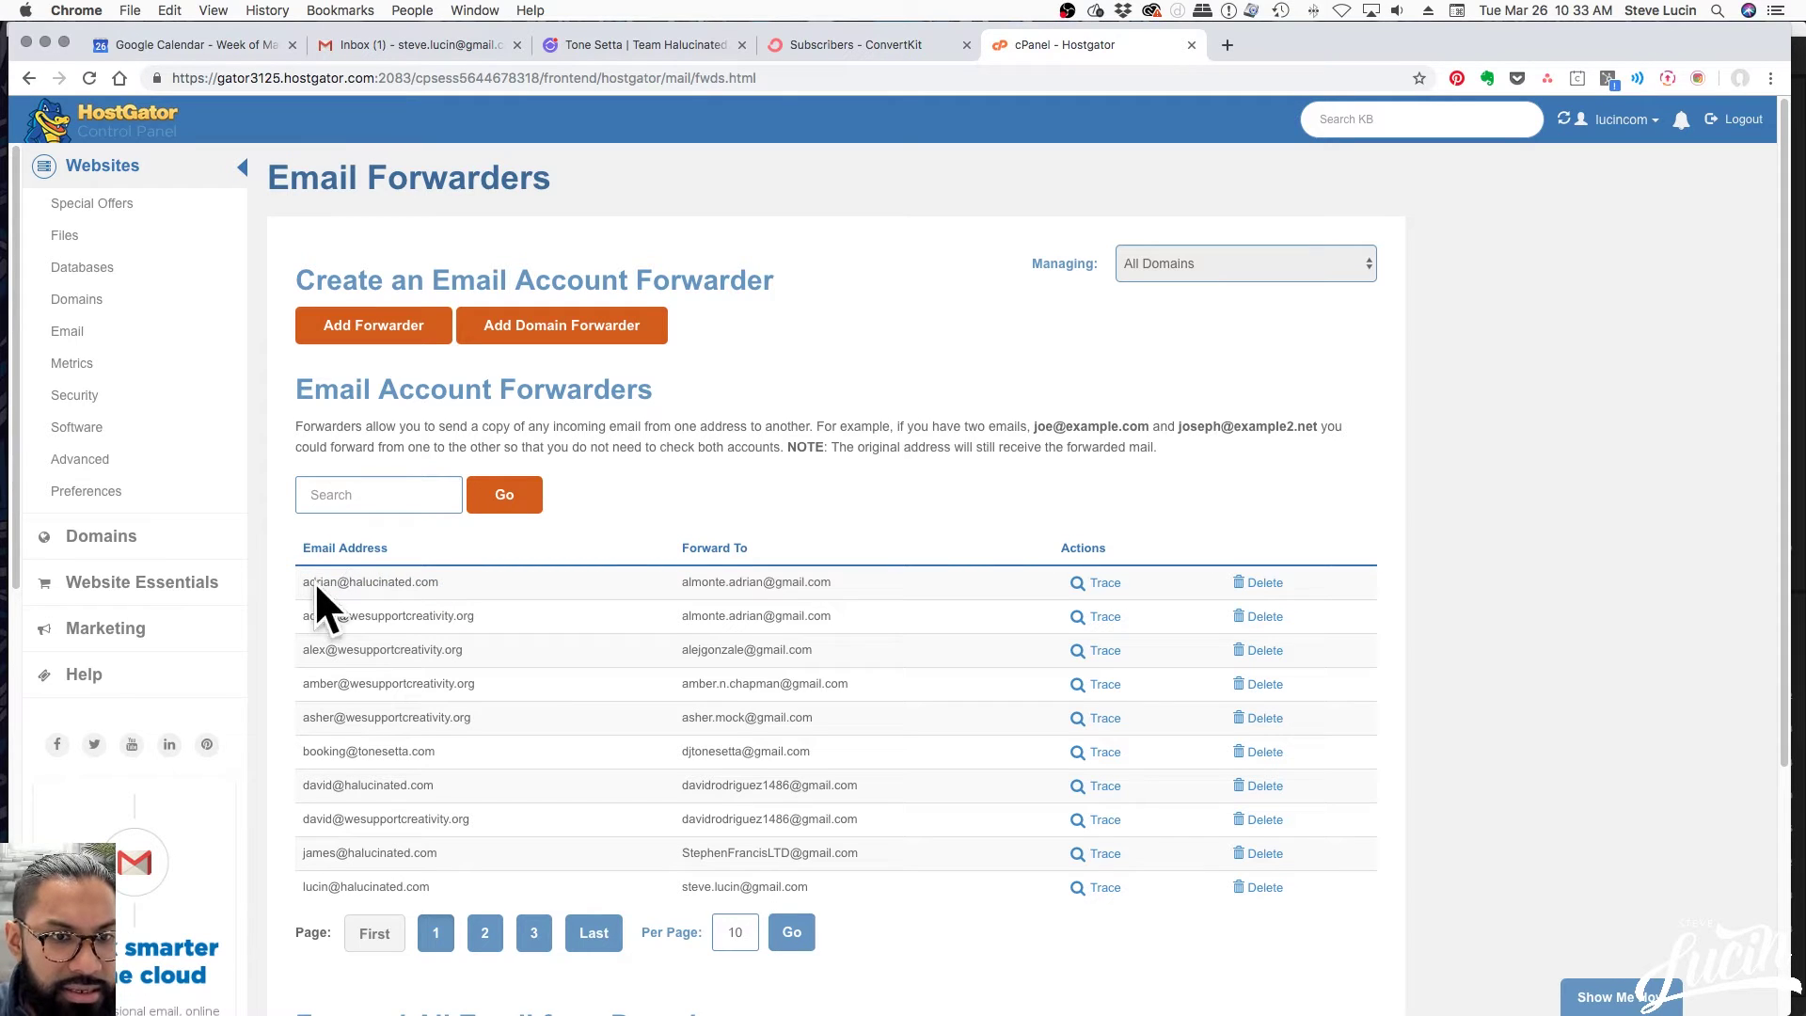
pyautogui.moveTo(683, 586); pyautogui.dragTo(831, 583)
pyautogui.click(832, 583)
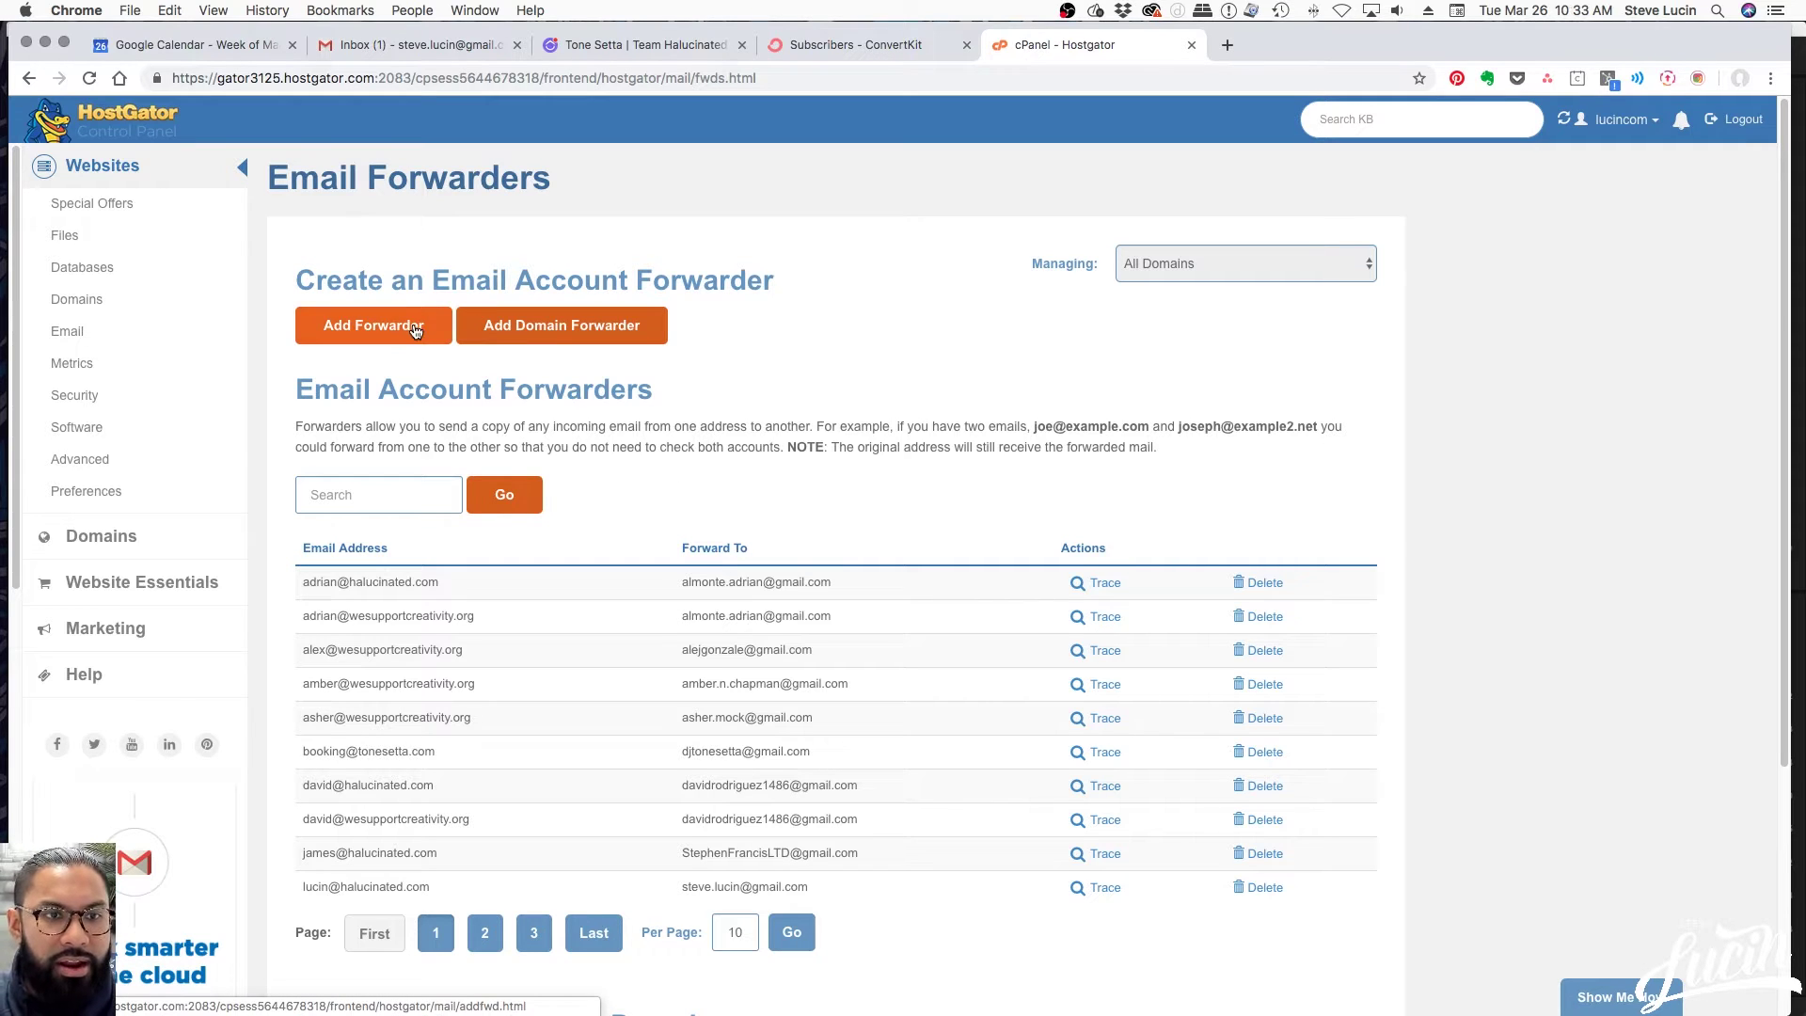
# Start a new forwarder for the new username at stevelucin.com
pyautogui.click(415, 330)
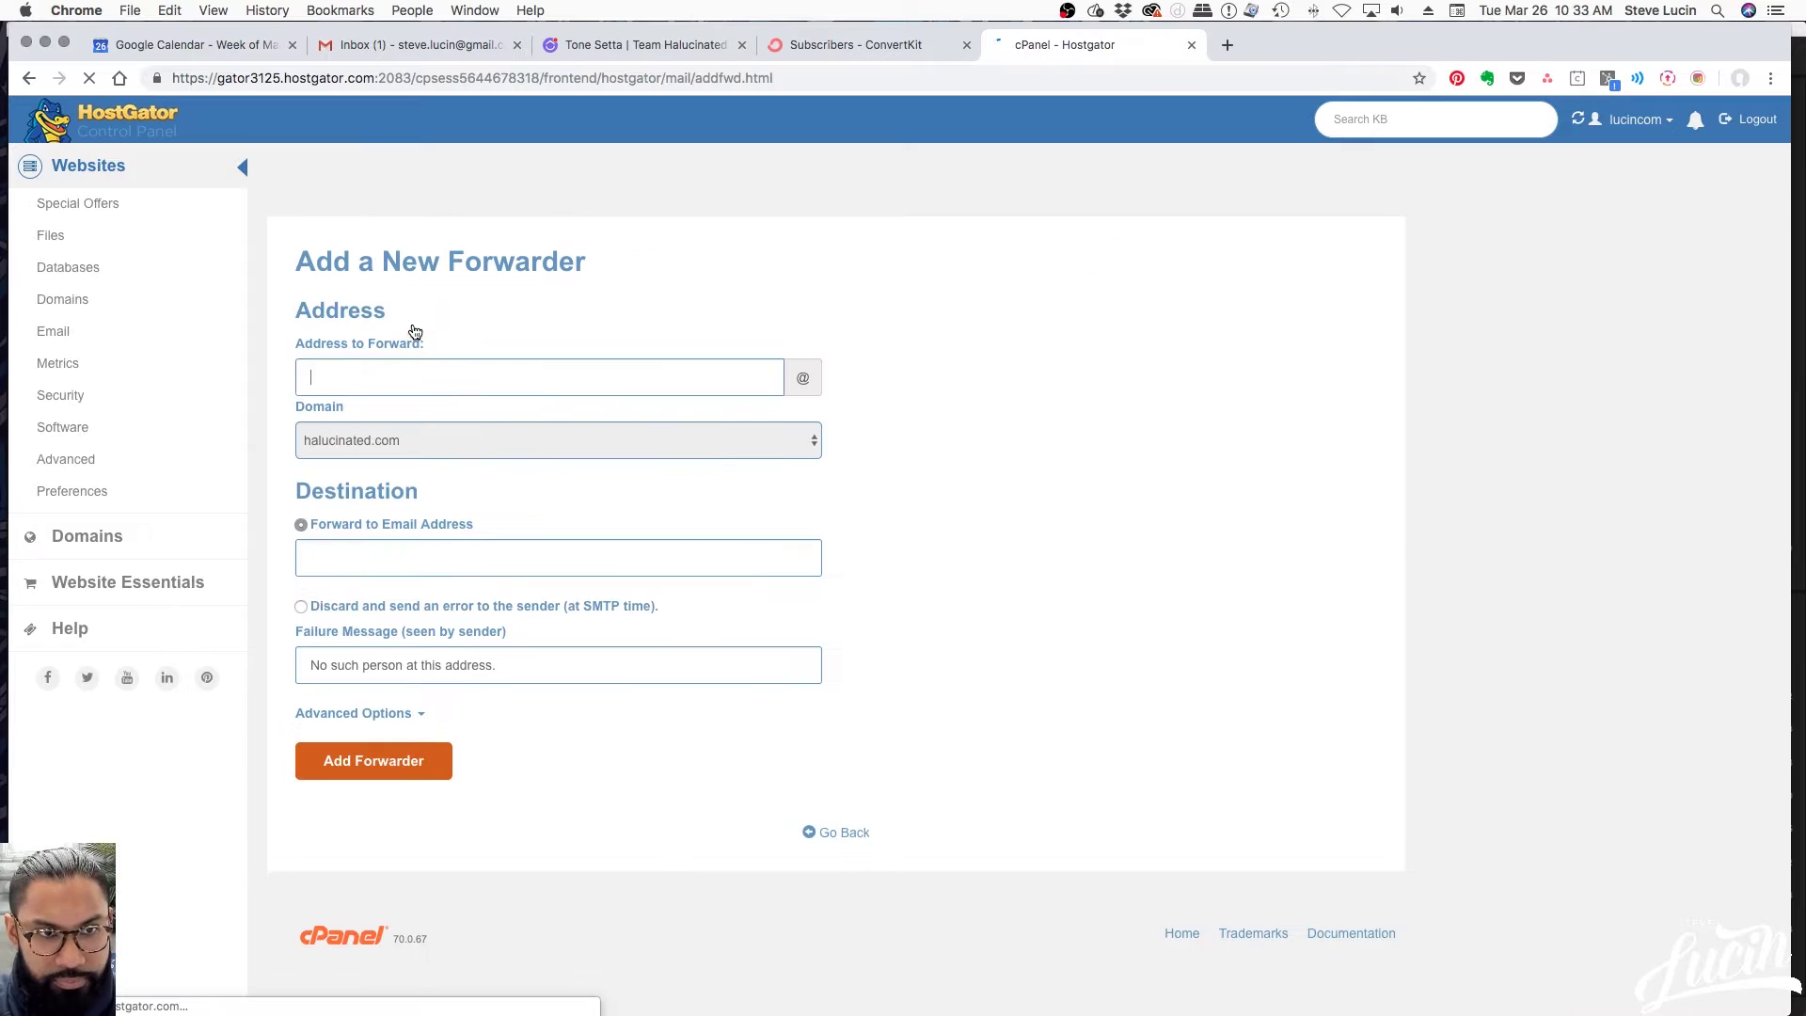
pyautogui.click(372, 372)
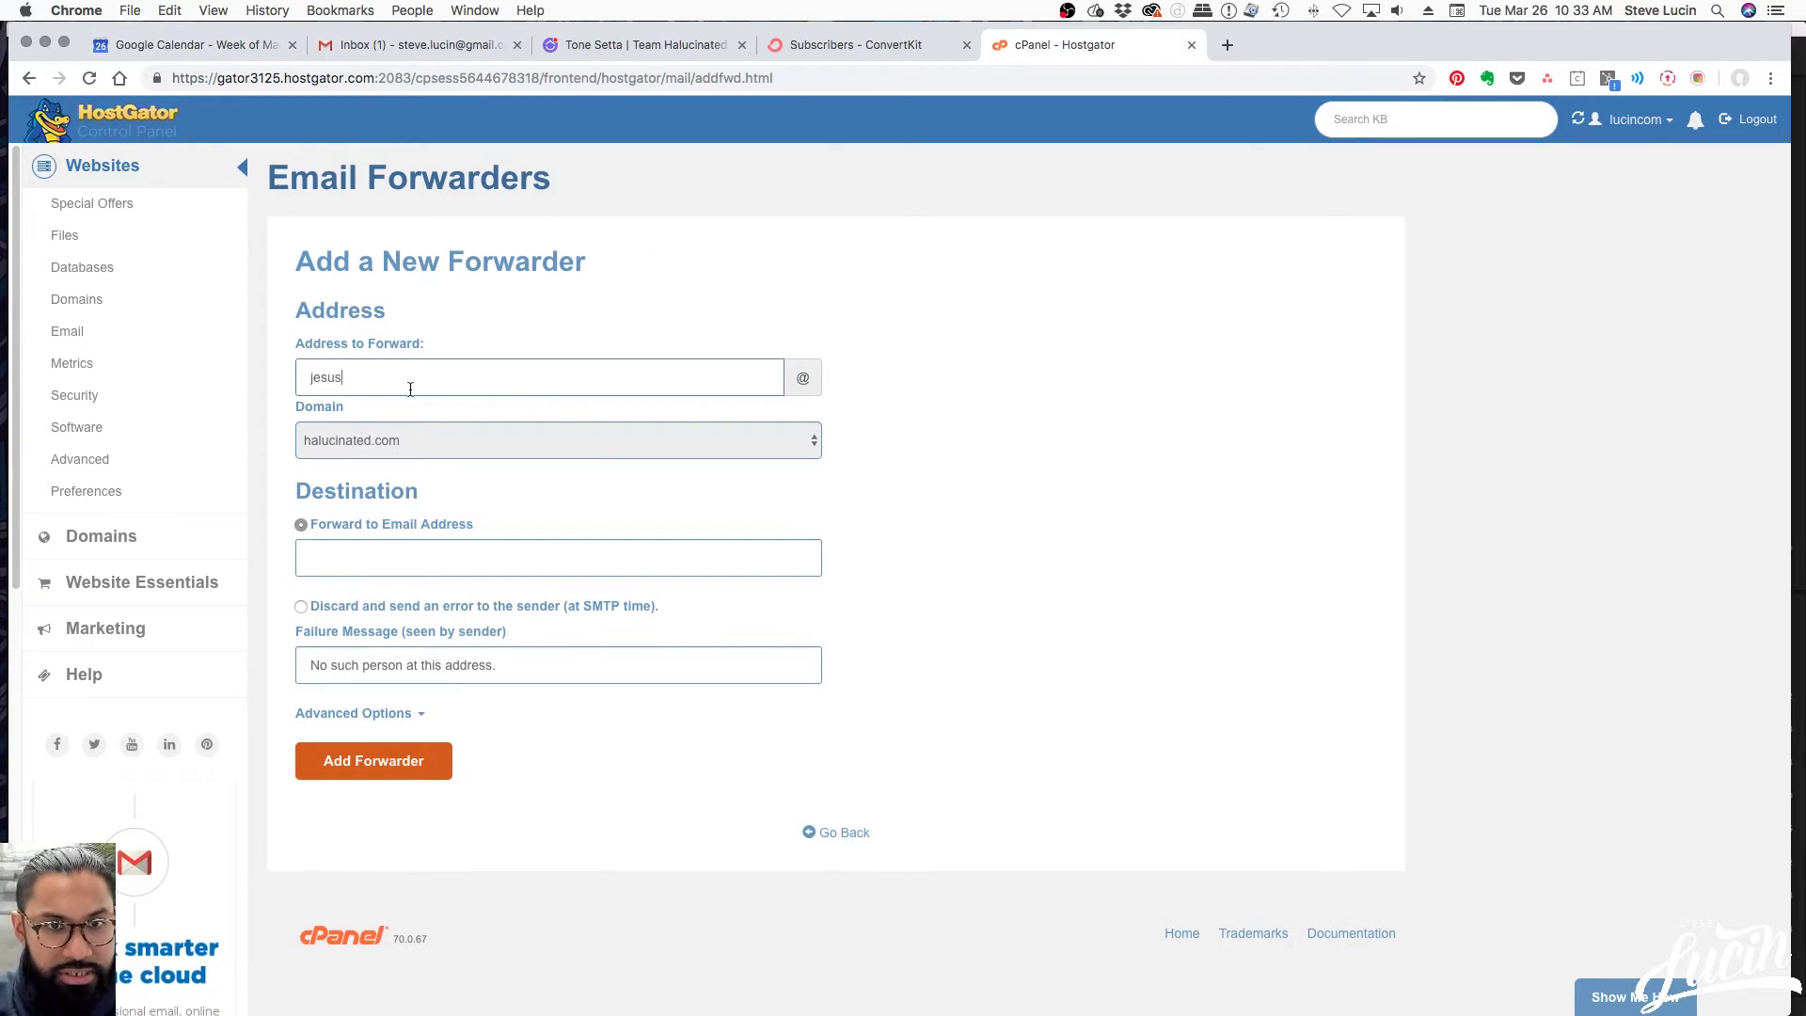
pyautogui.click(596, 440)
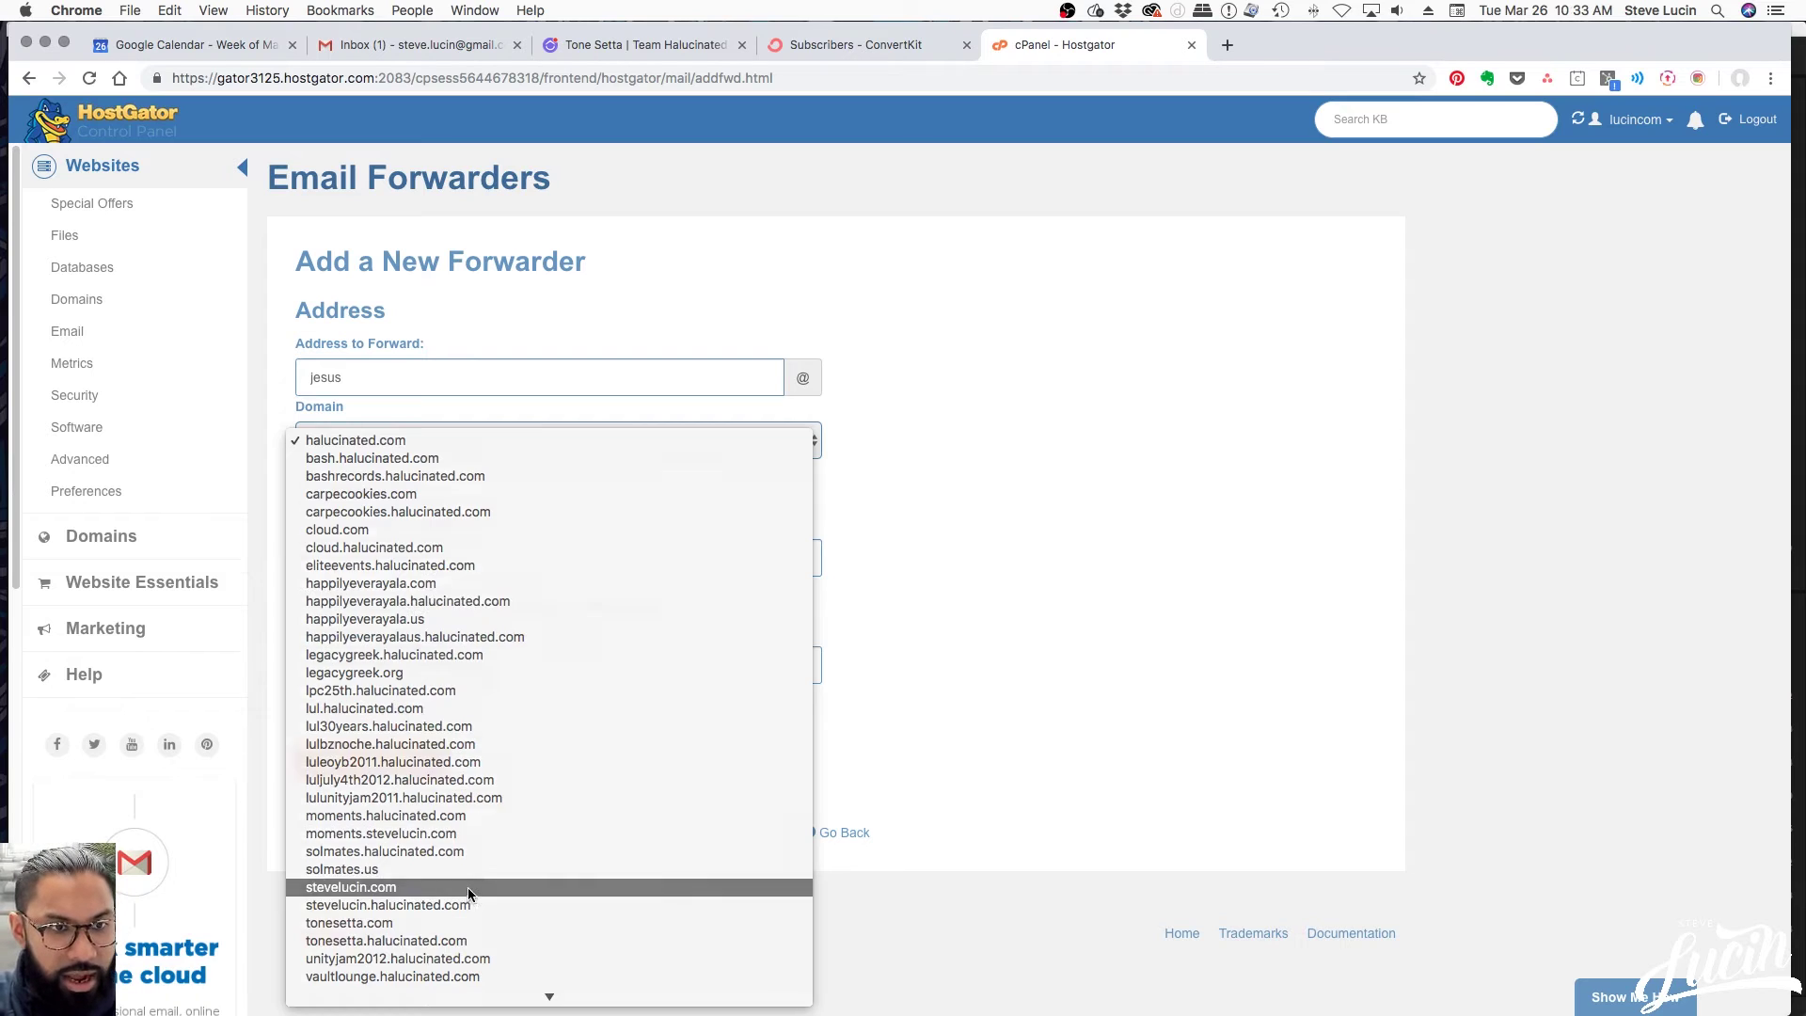
pyautogui.click(471, 889)
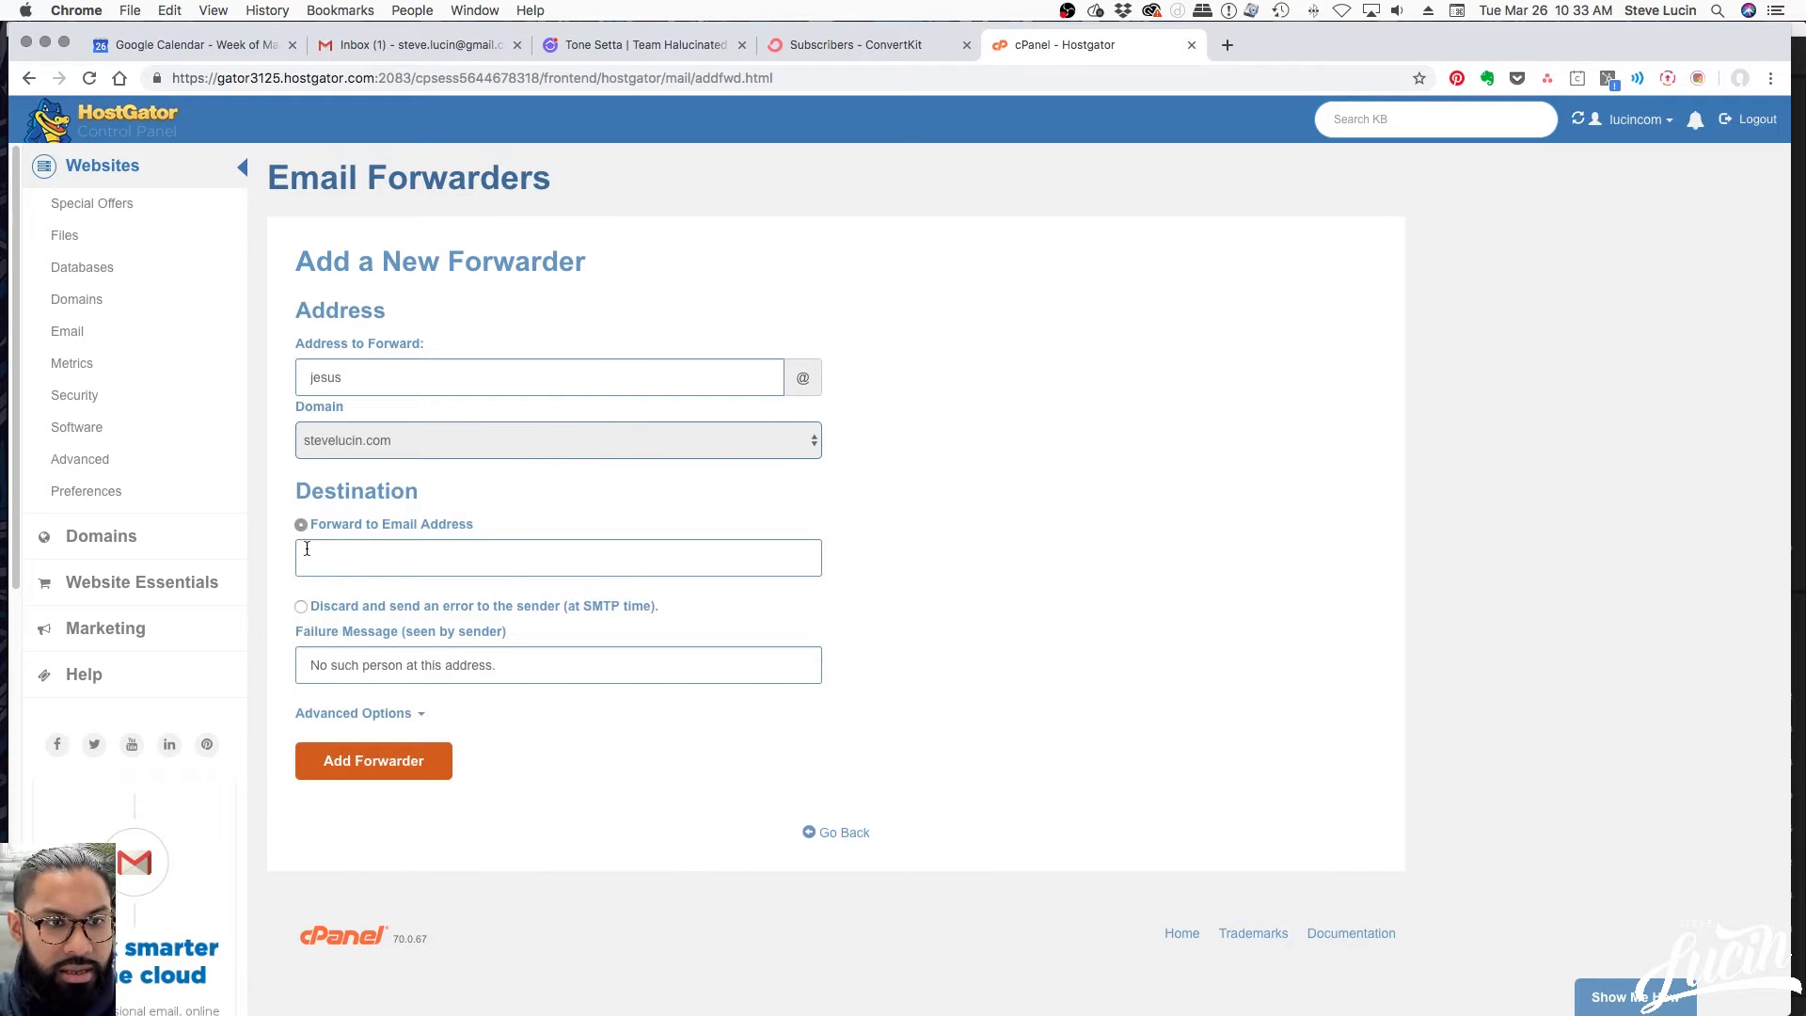
# Forward it to the owner's Gmail address and add the forwarder
pyautogui.click(357, 557)
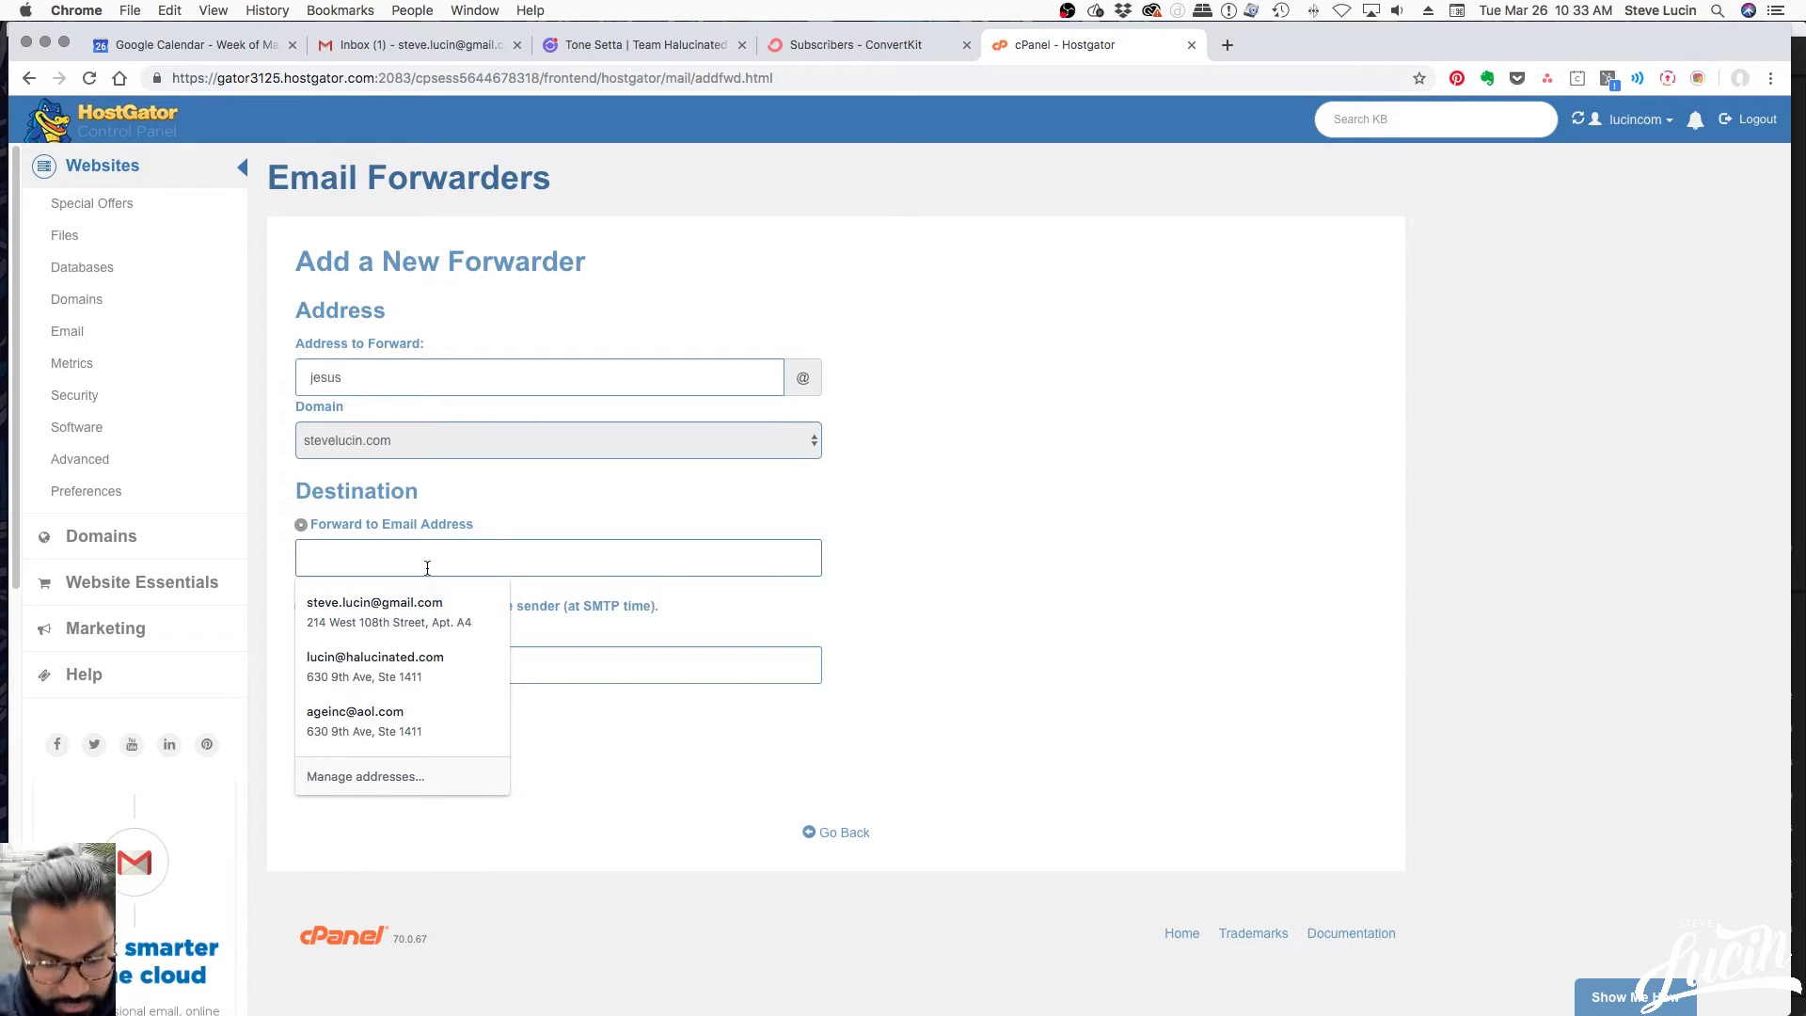
pyautogui.press('Tab')
pyautogui.click(1014, 551)
pyautogui.moveTo(580, 561); pyautogui.dragTo(348, 573)
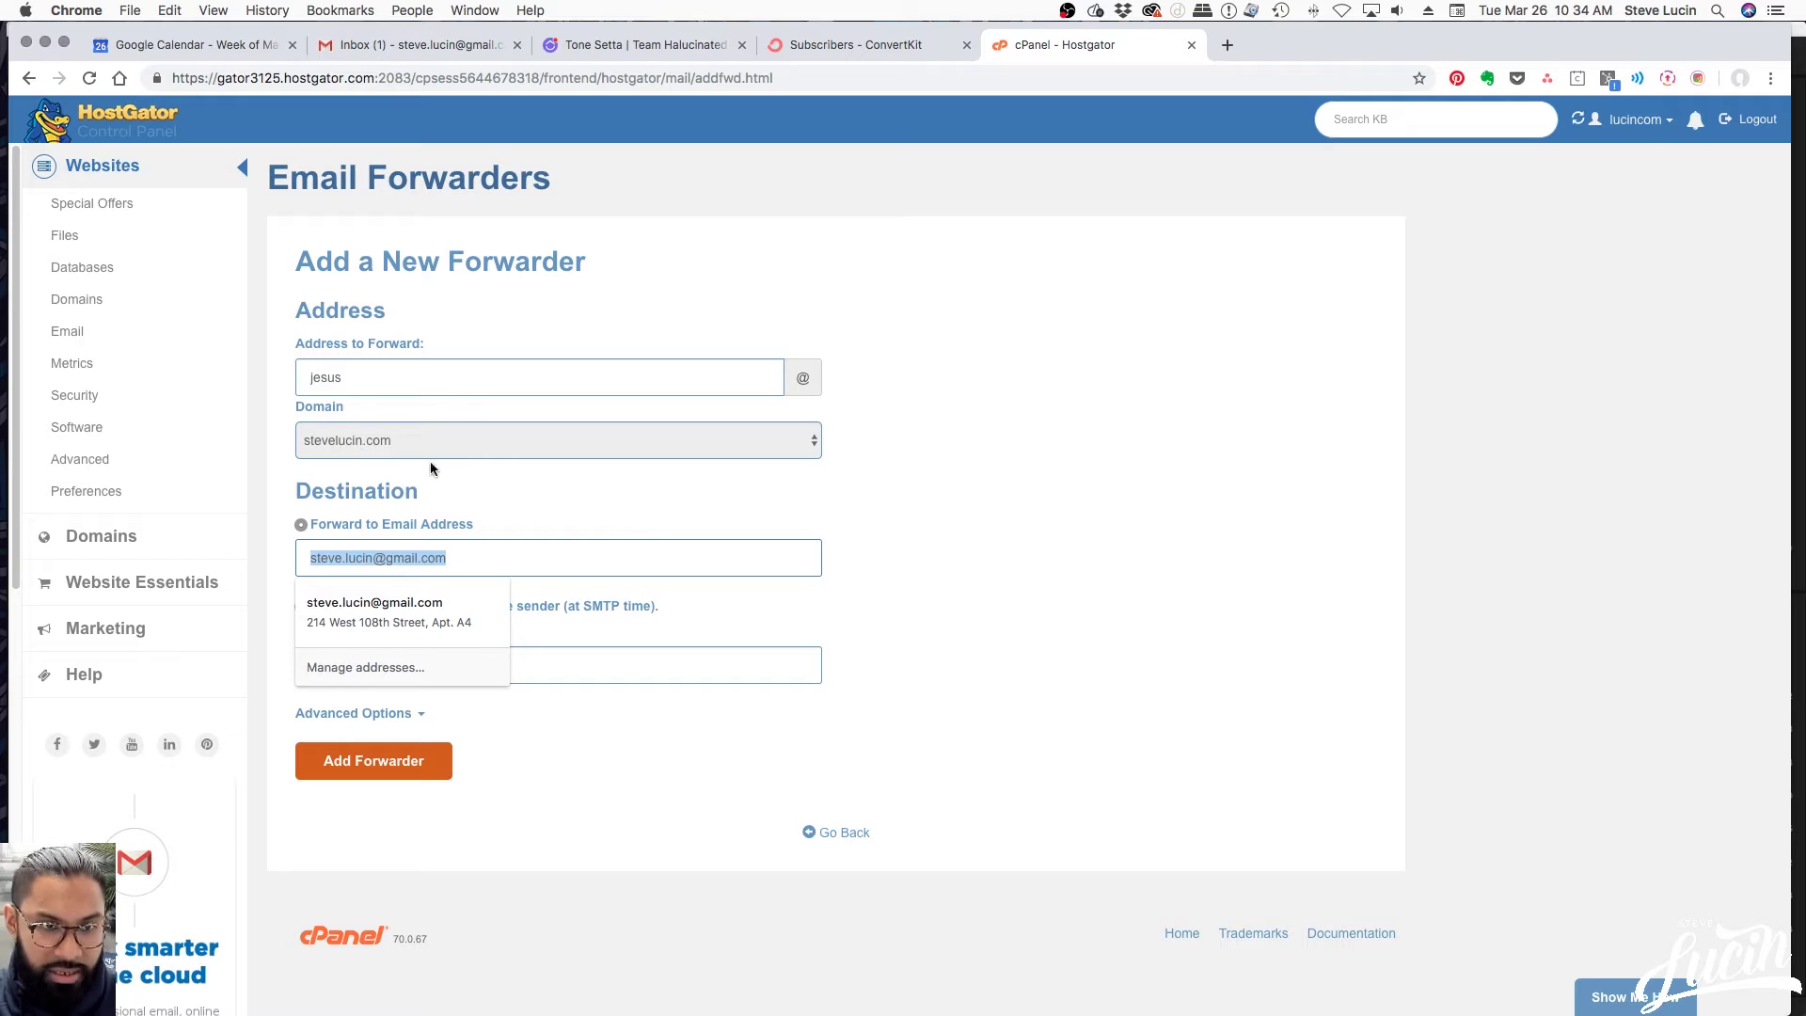
pyautogui.click(924, 566)
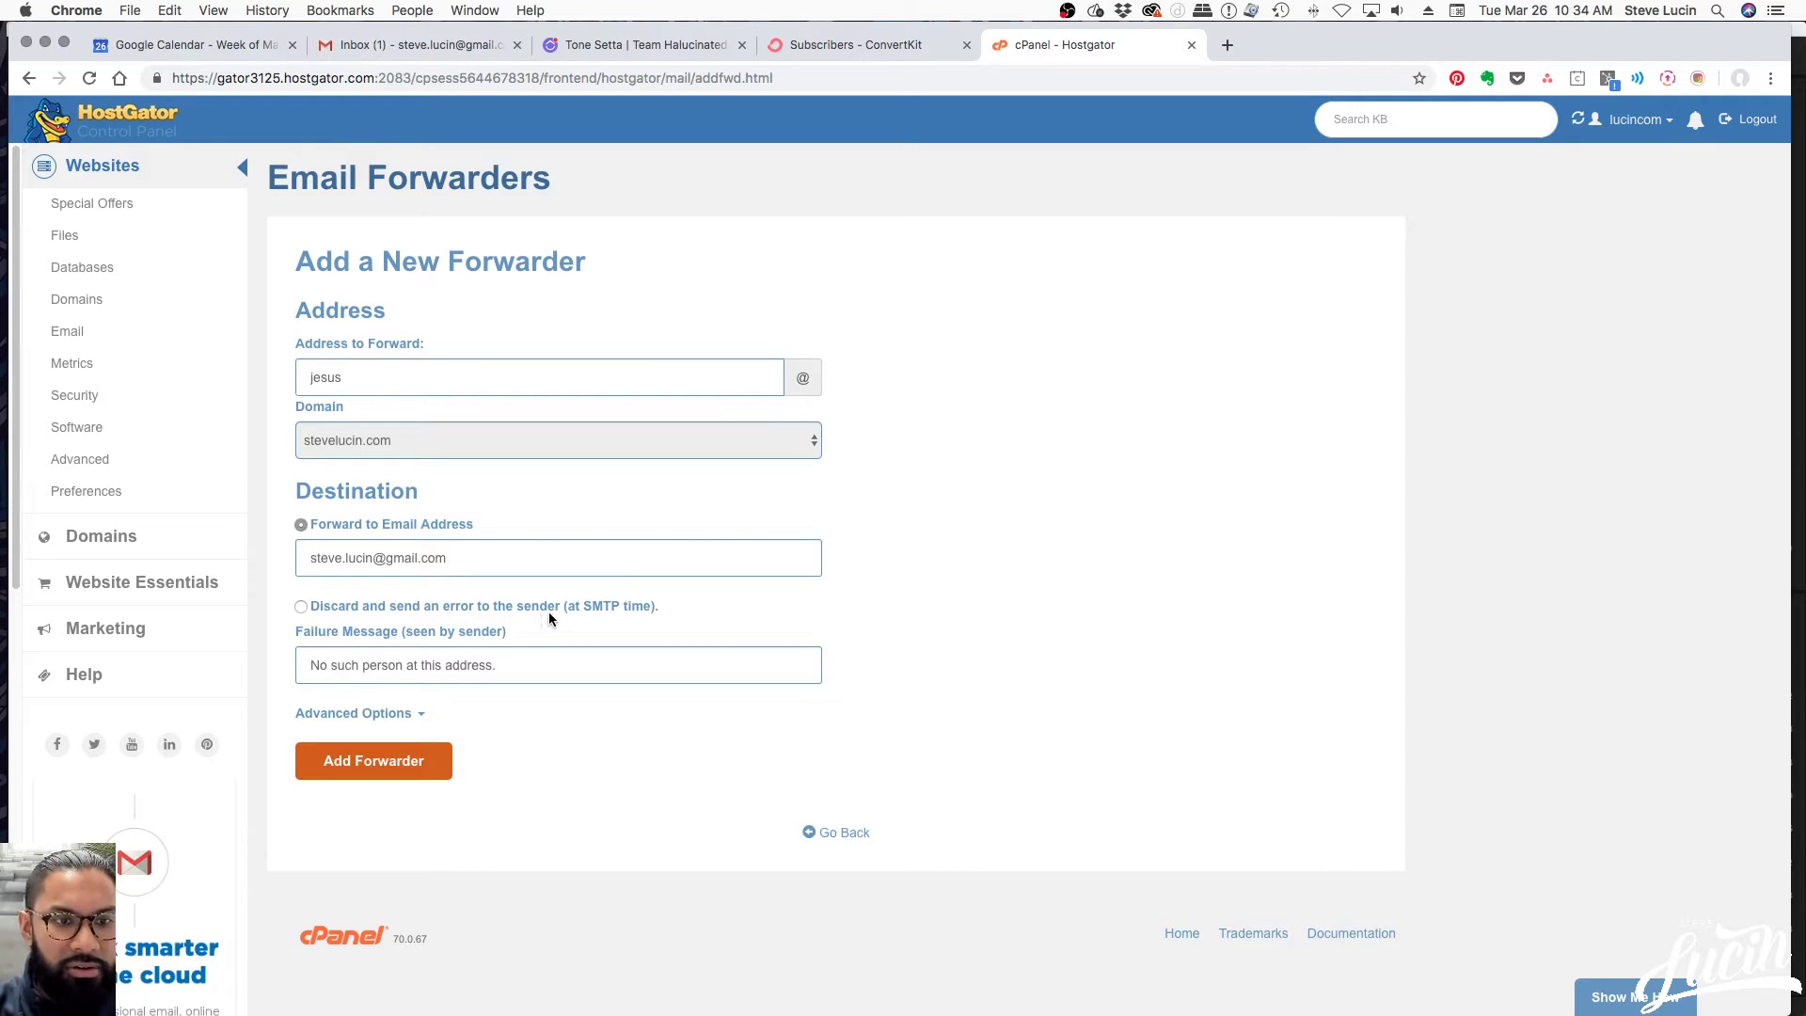
pyautogui.click(399, 715)
pyautogui.scroll(-1, 1079, 718)
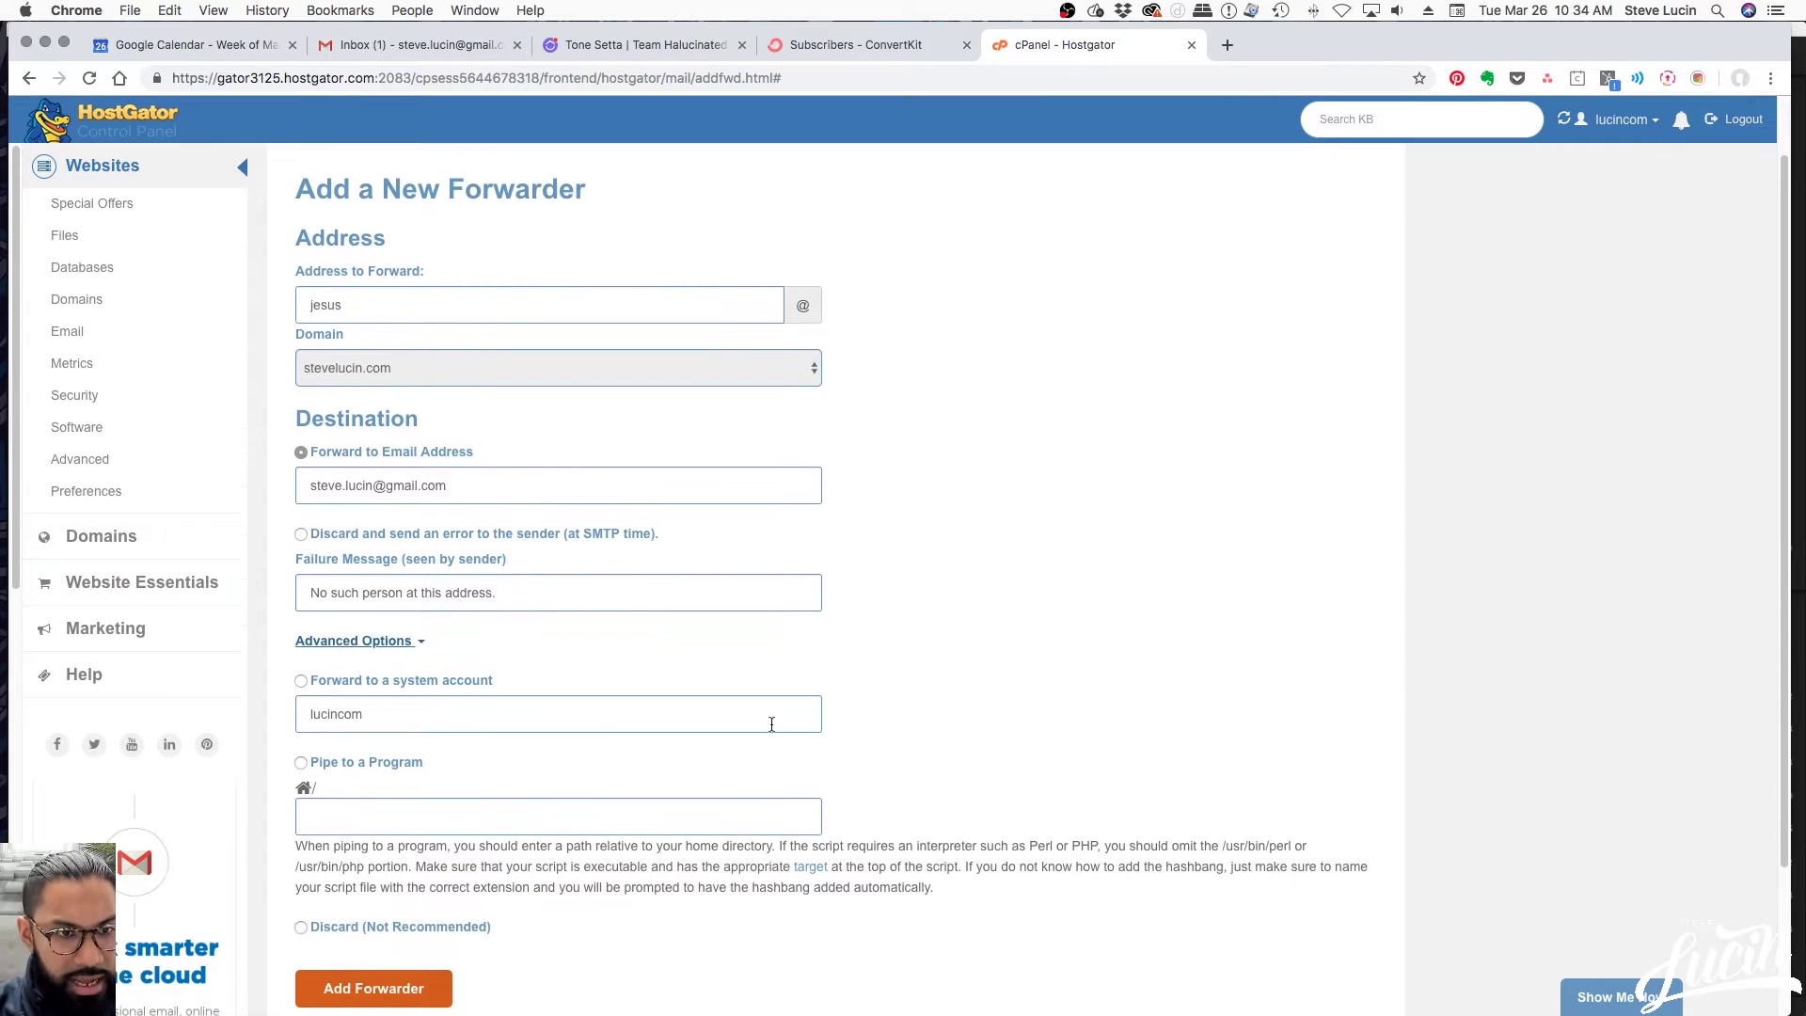
pyautogui.scroll(-1, 455, 732)
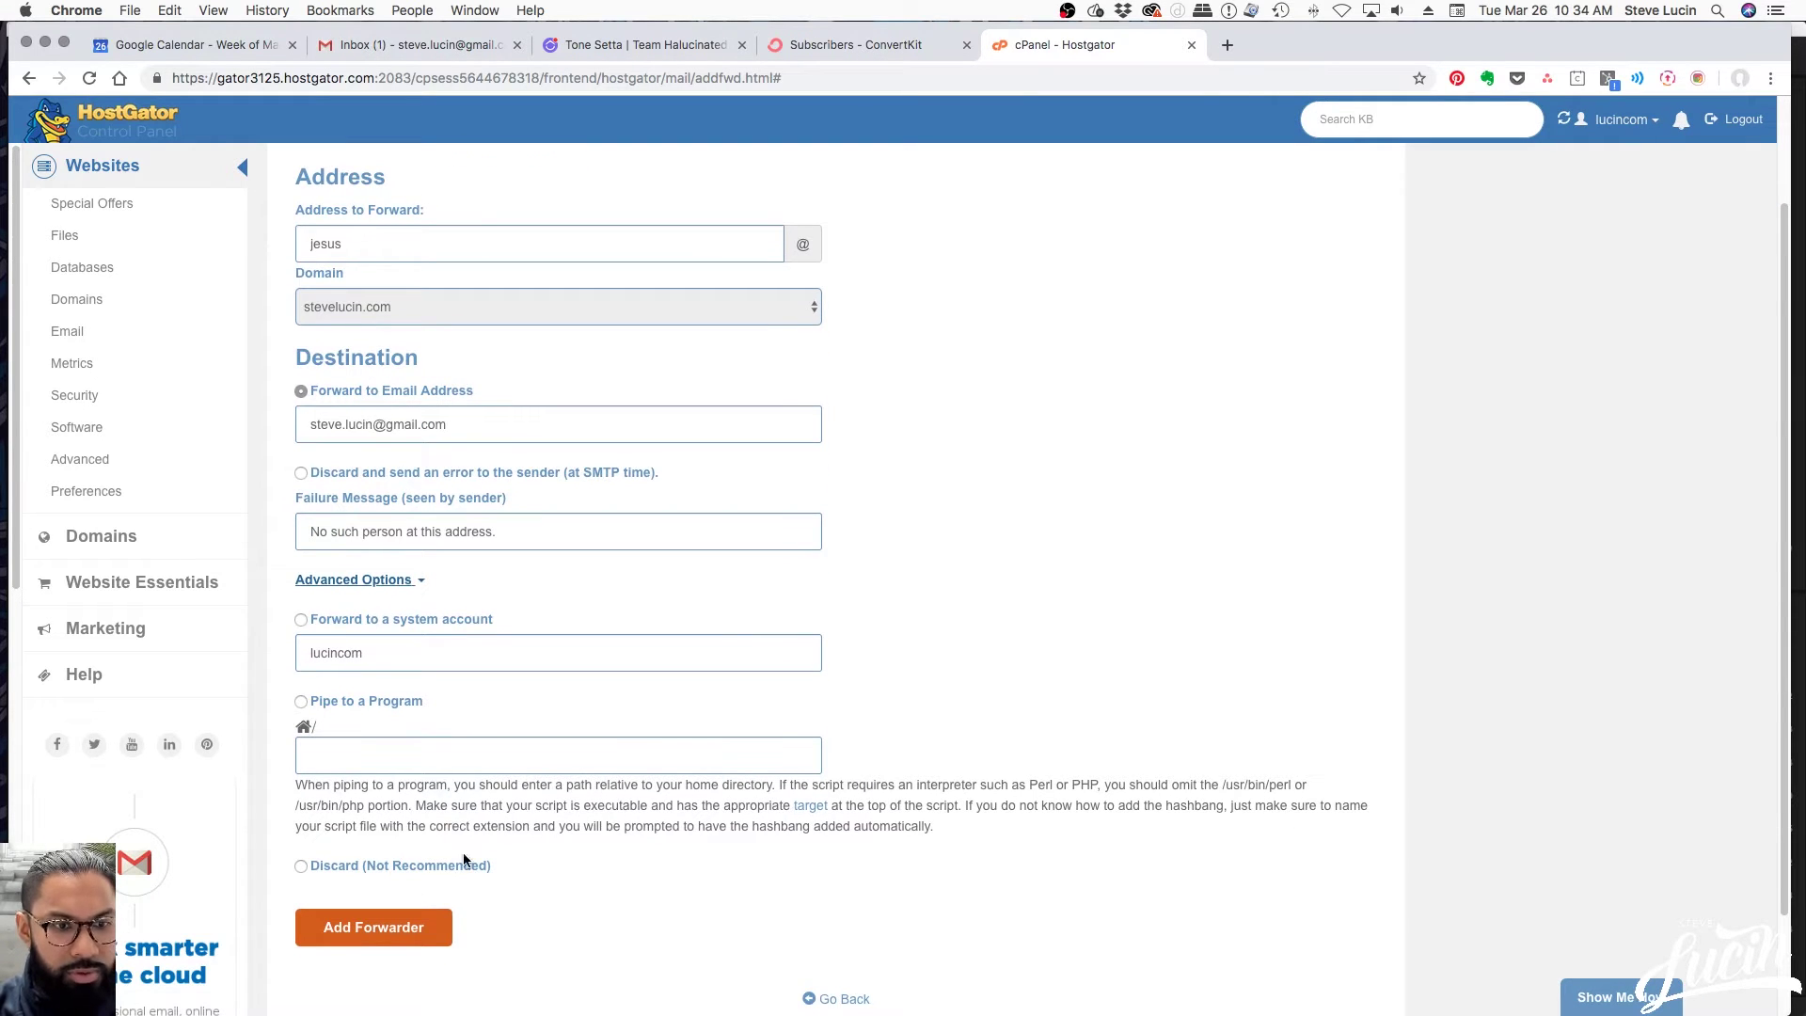
pyautogui.scroll(-2, 960, 821)
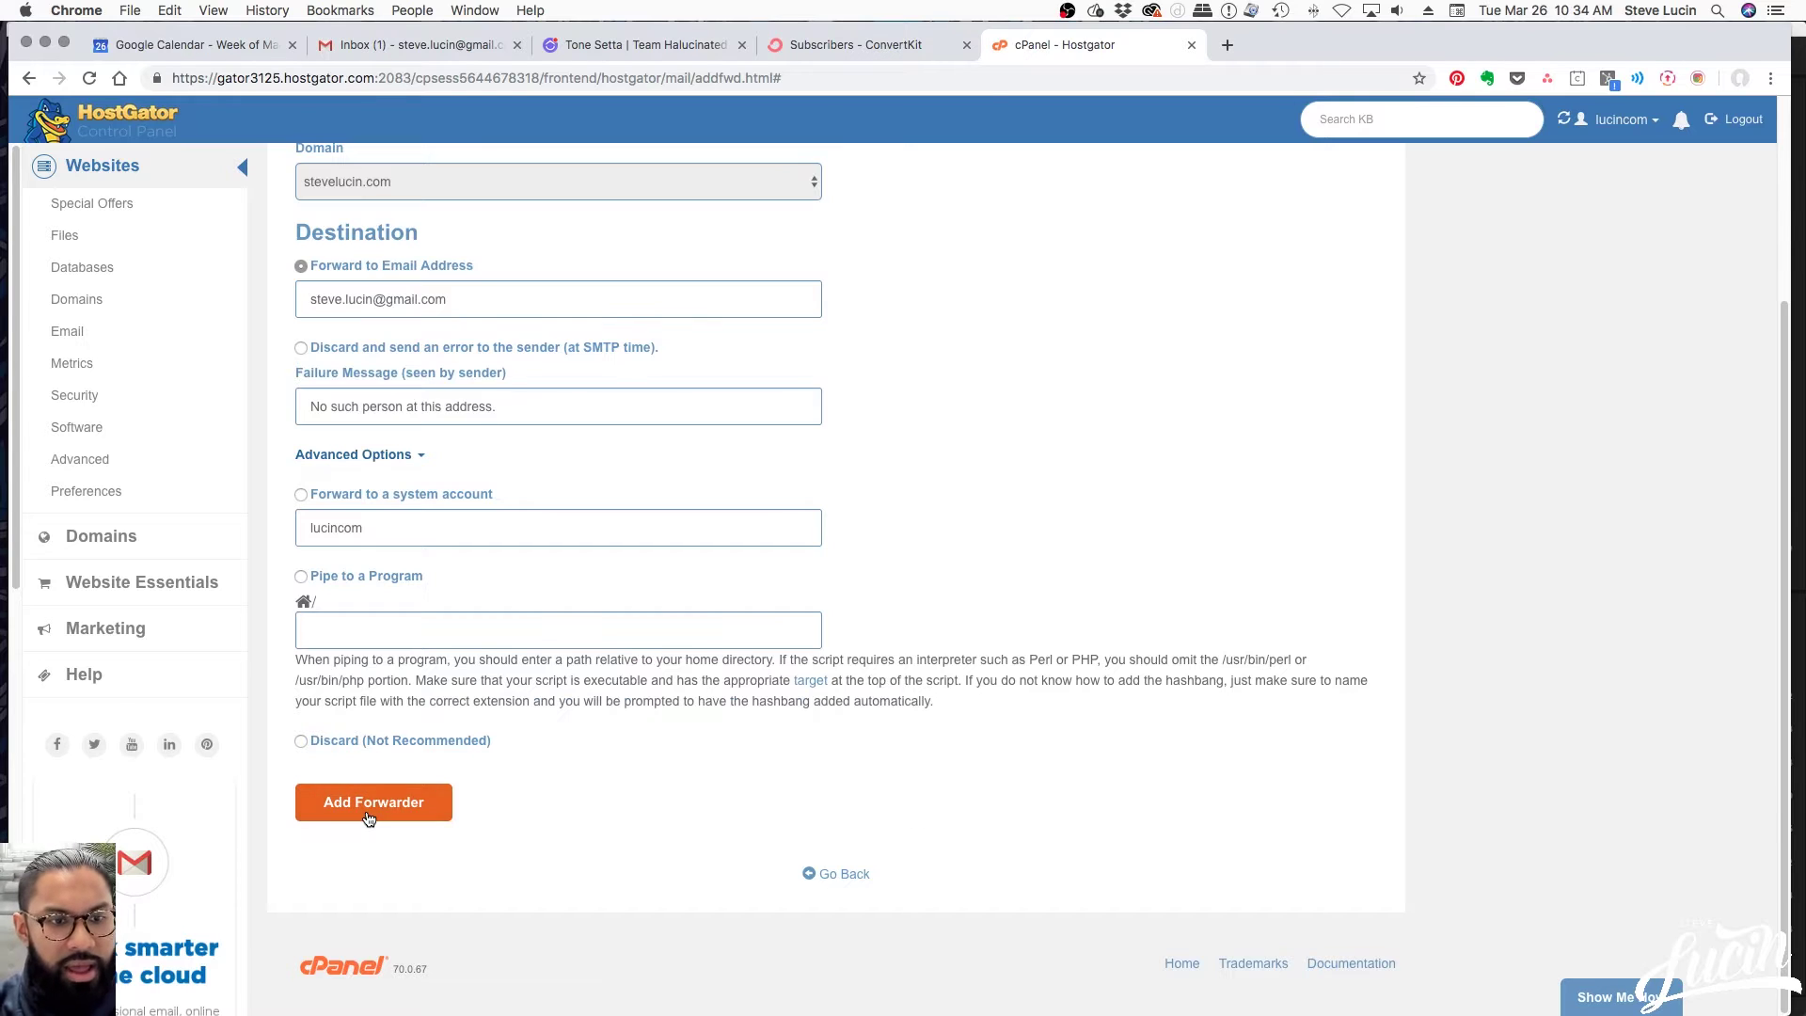
pyautogui.click(371, 807)
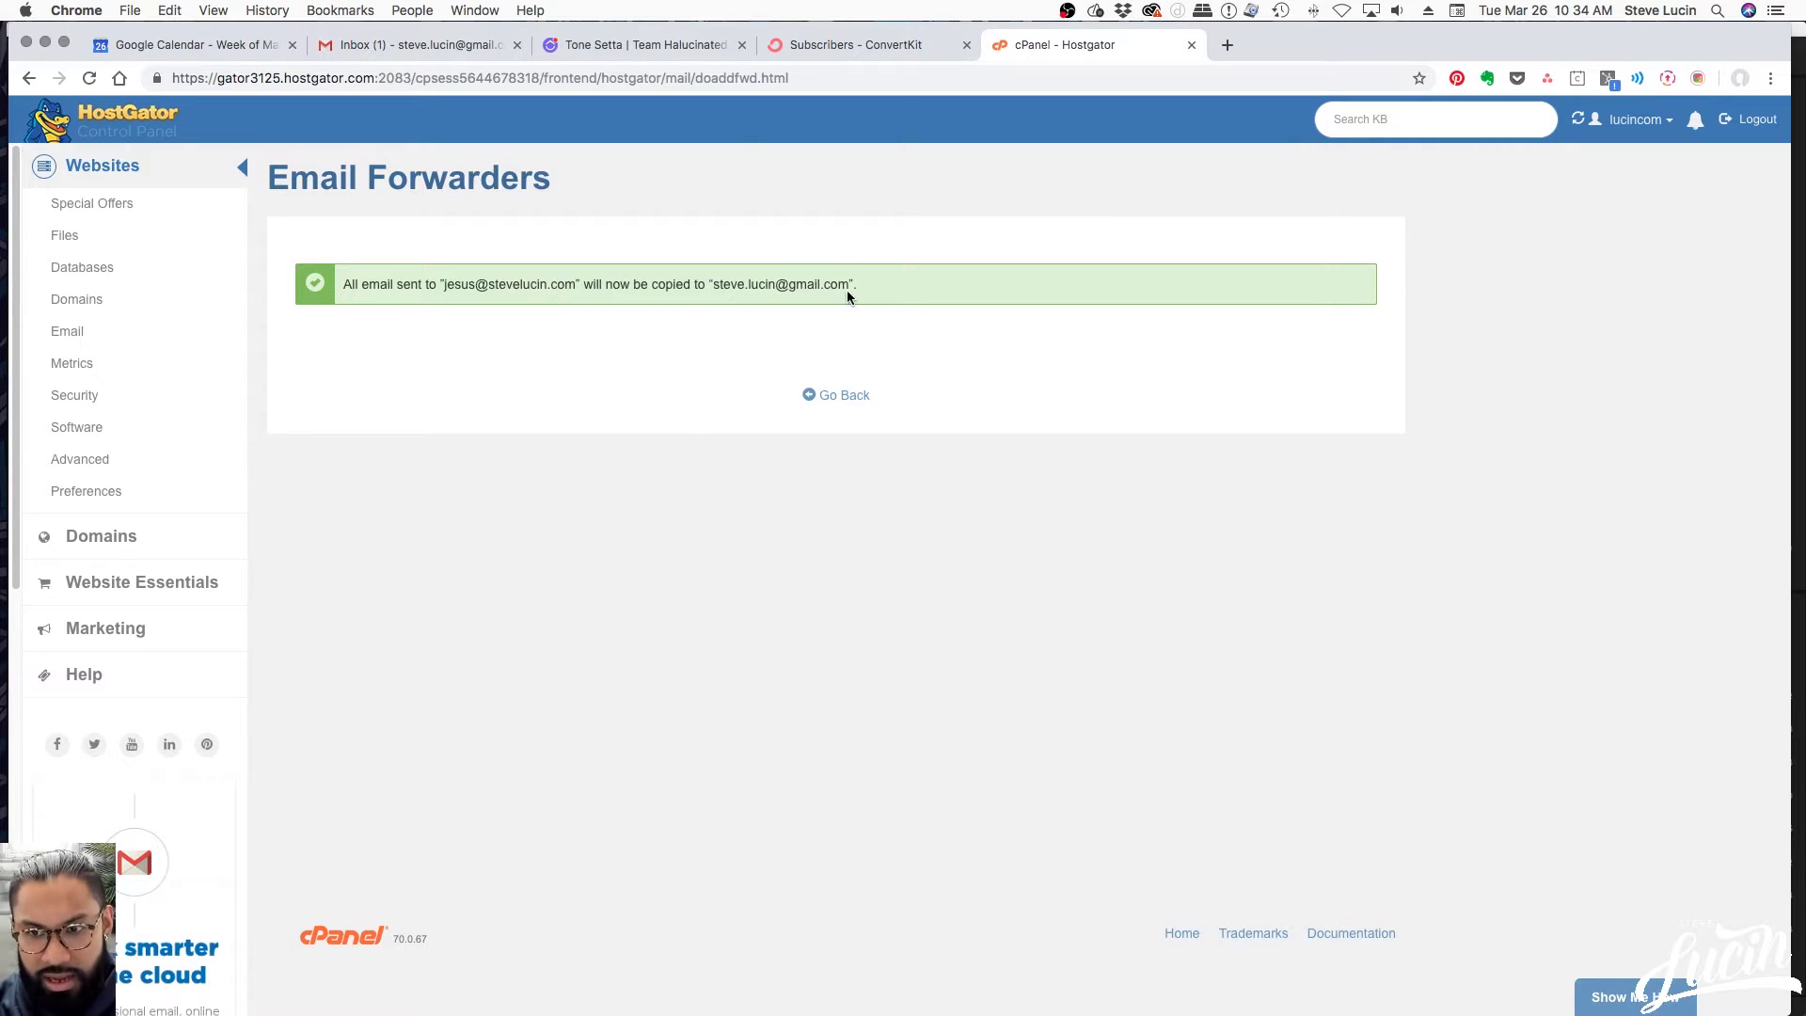
# Confirm the new forwarder in the forwarders list, then switch to the Gmail Inbox tab
pyautogui.click(849, 396)
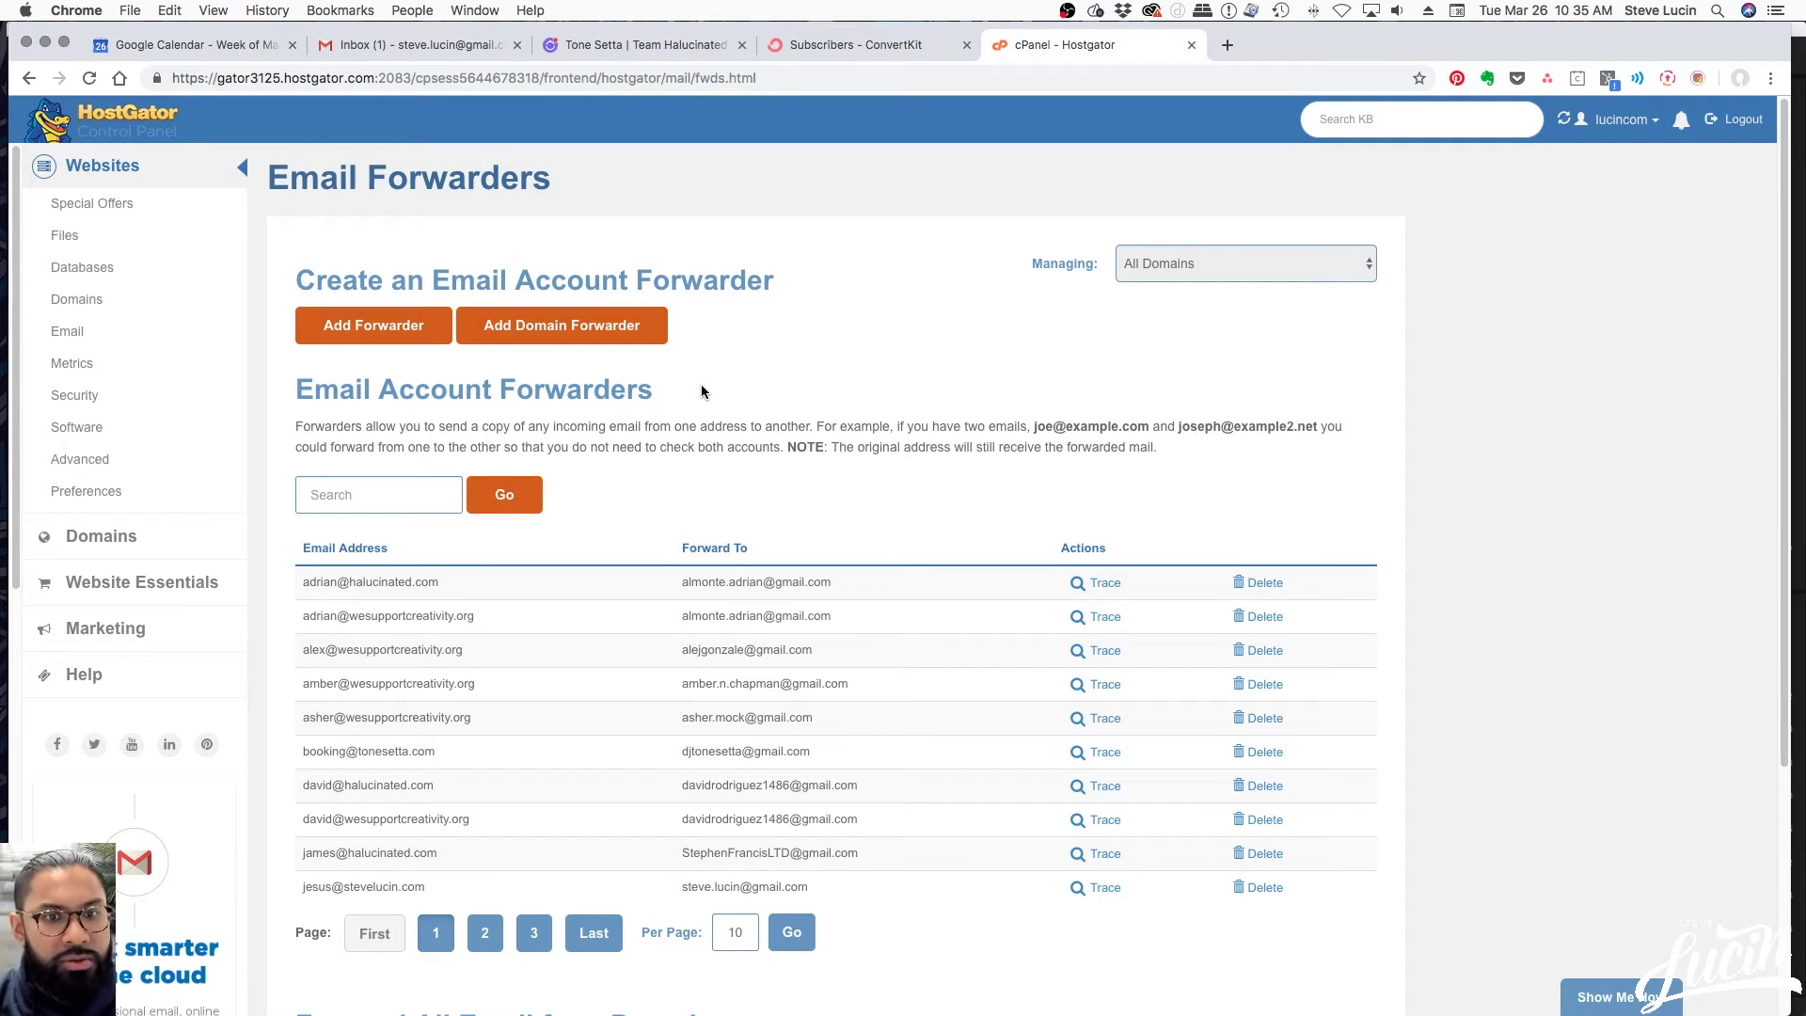
pyautogui.click(419, 48)
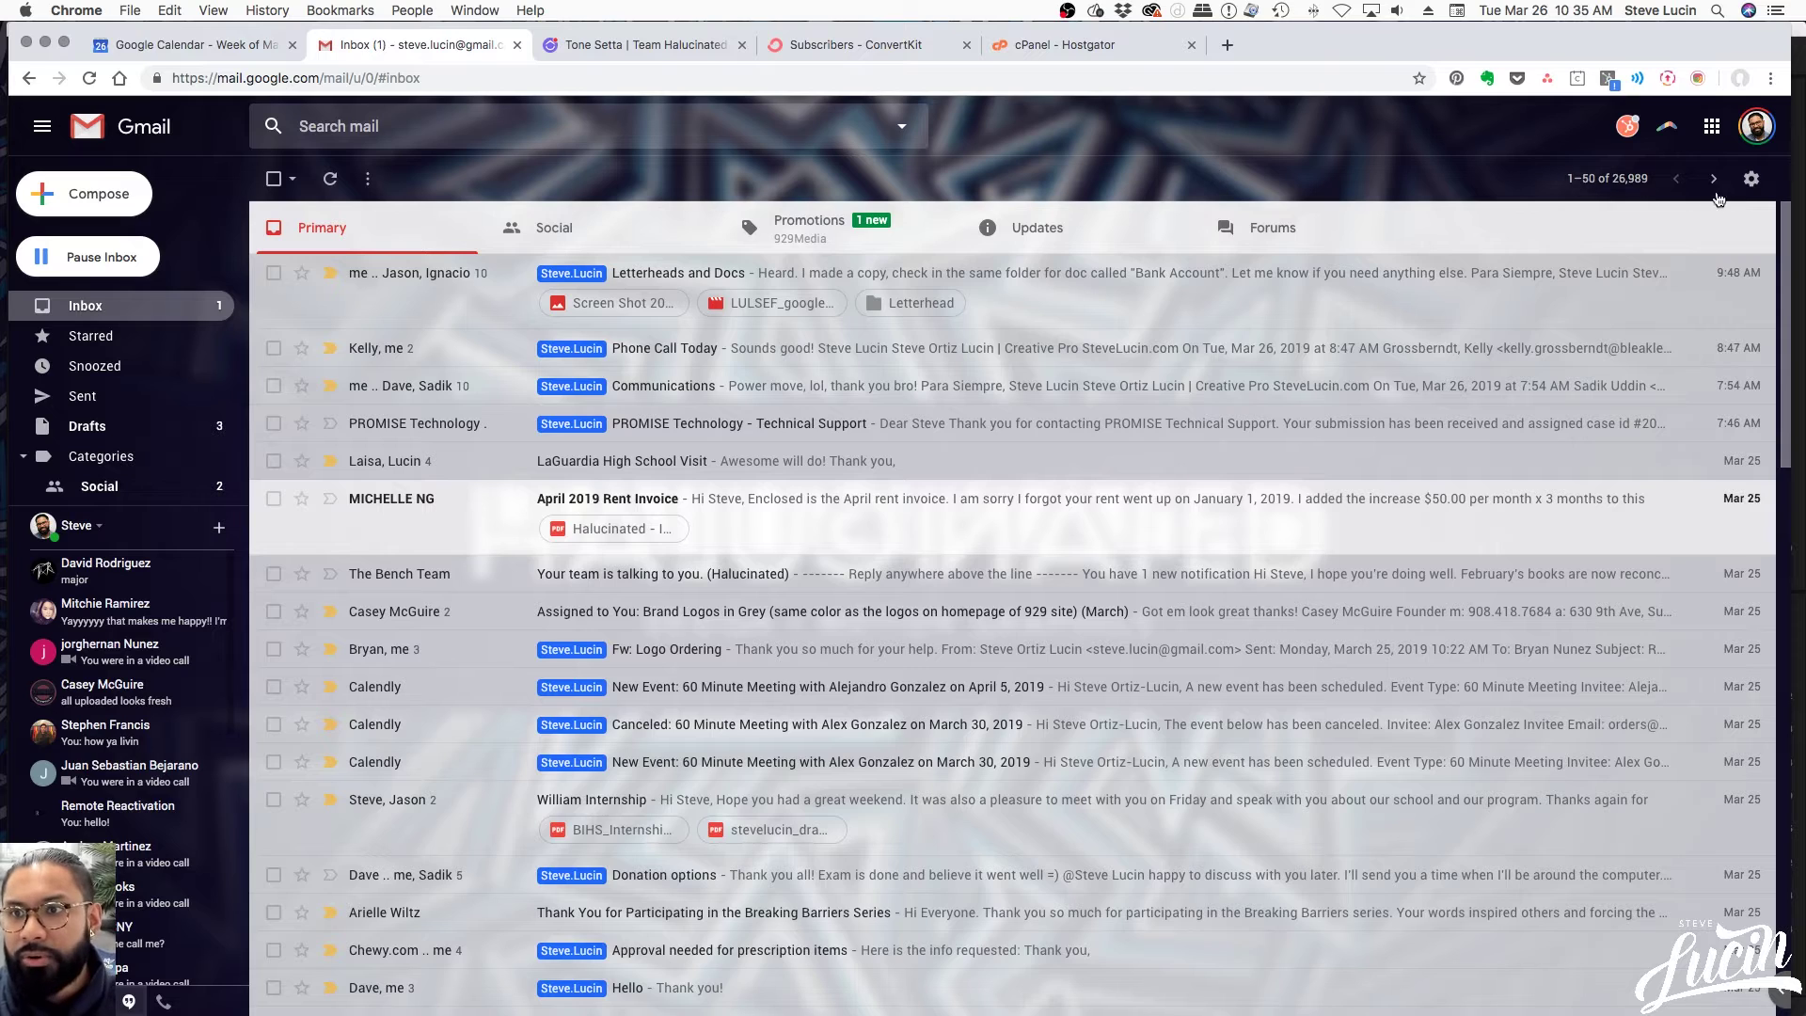
# Open Gmail's full Settings at the Accounts and Import tab
pyautogui.click(1751, 181)
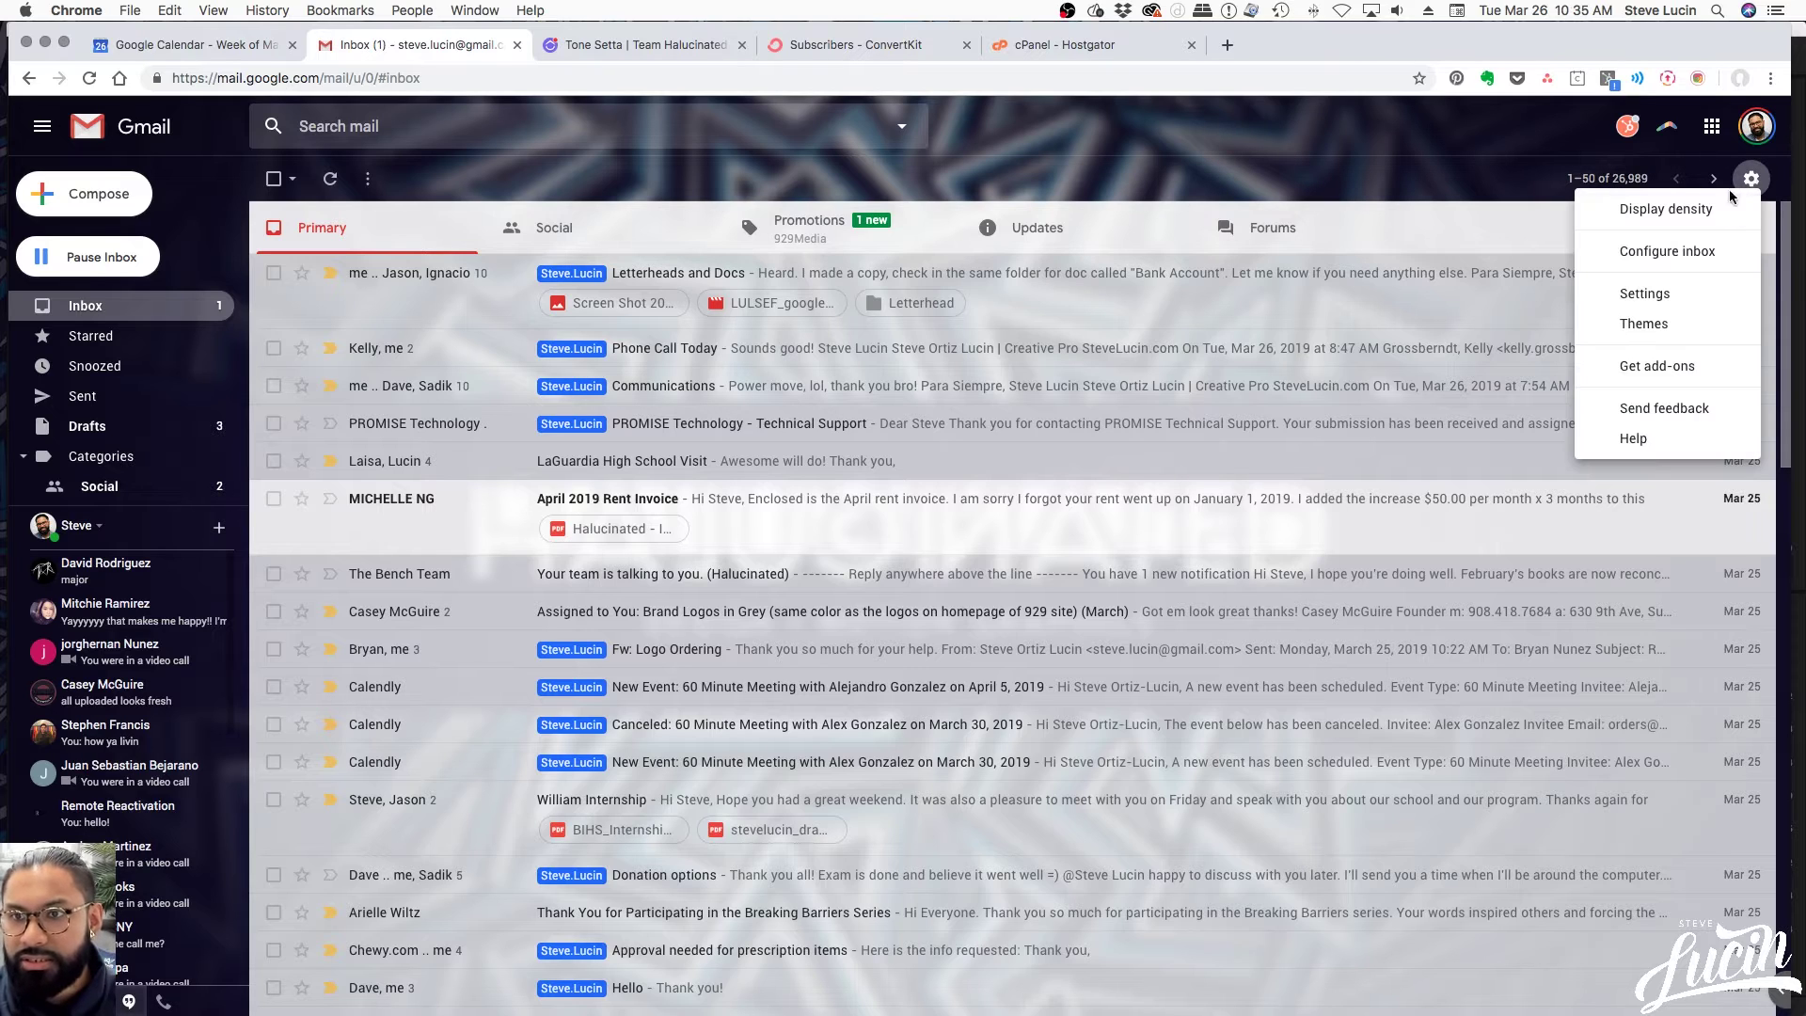
pyautogui.click(1633, 301)
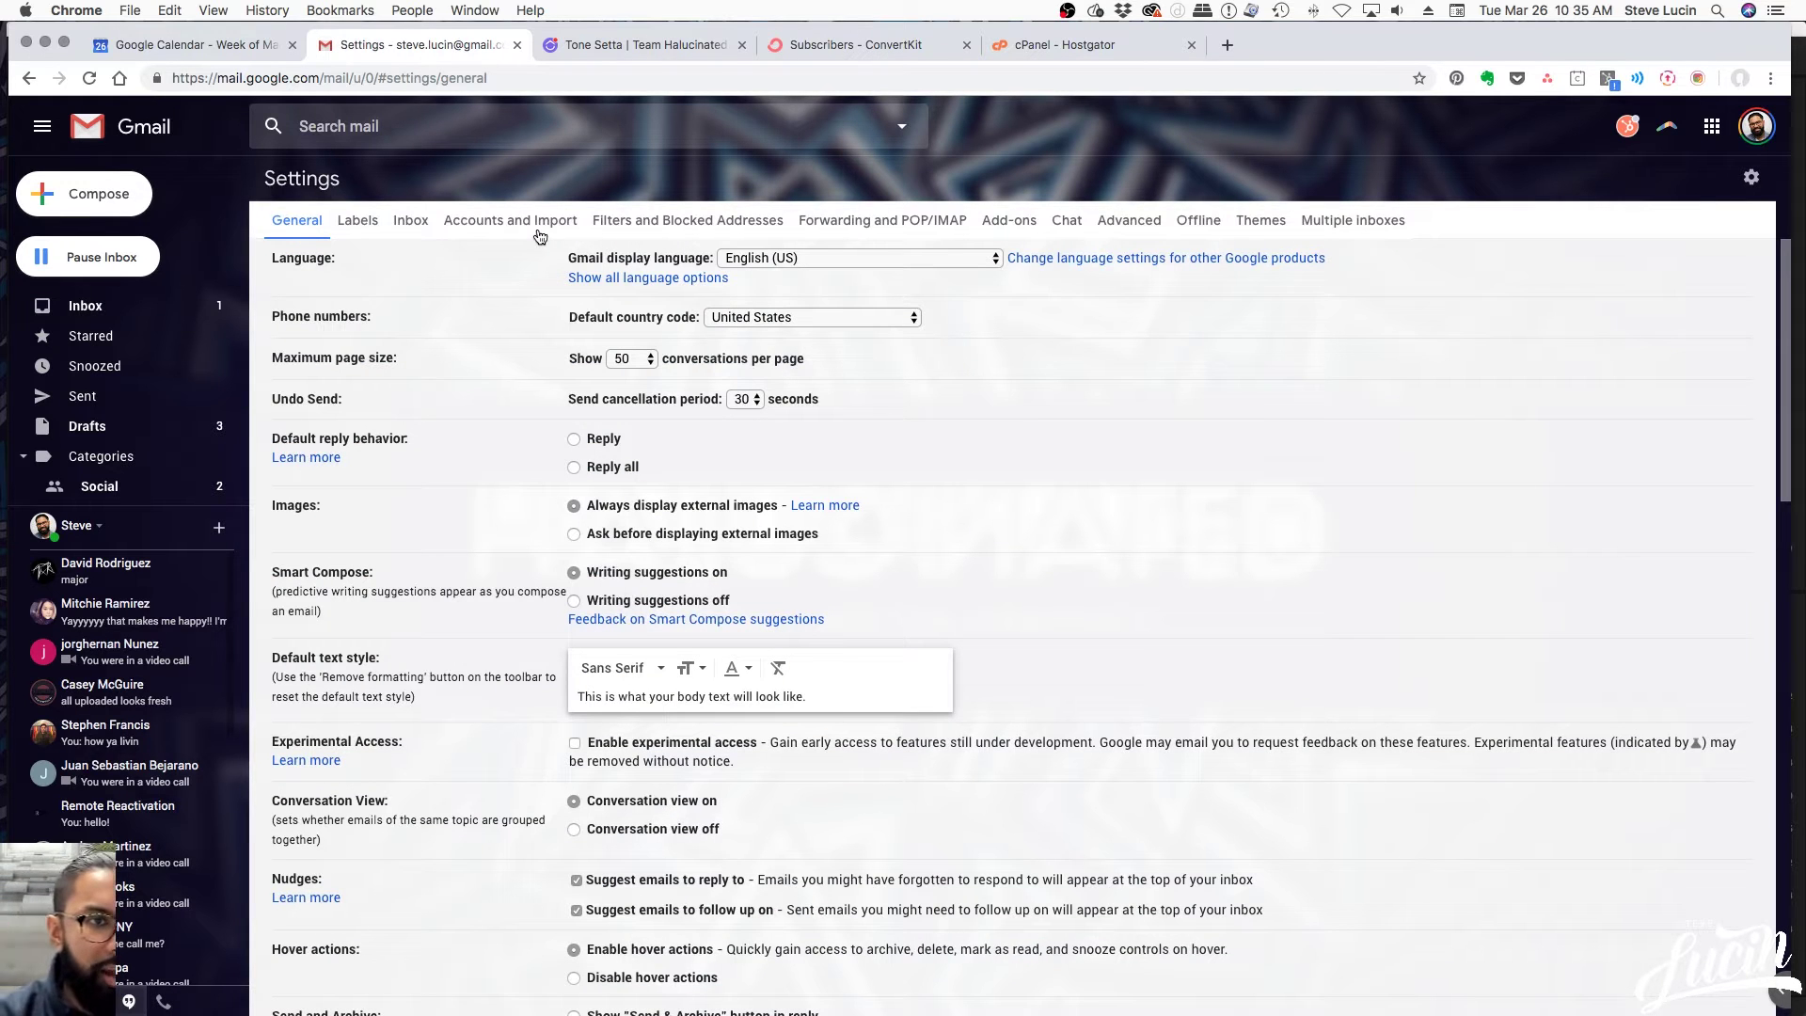
pyautogui.click(532, 223)
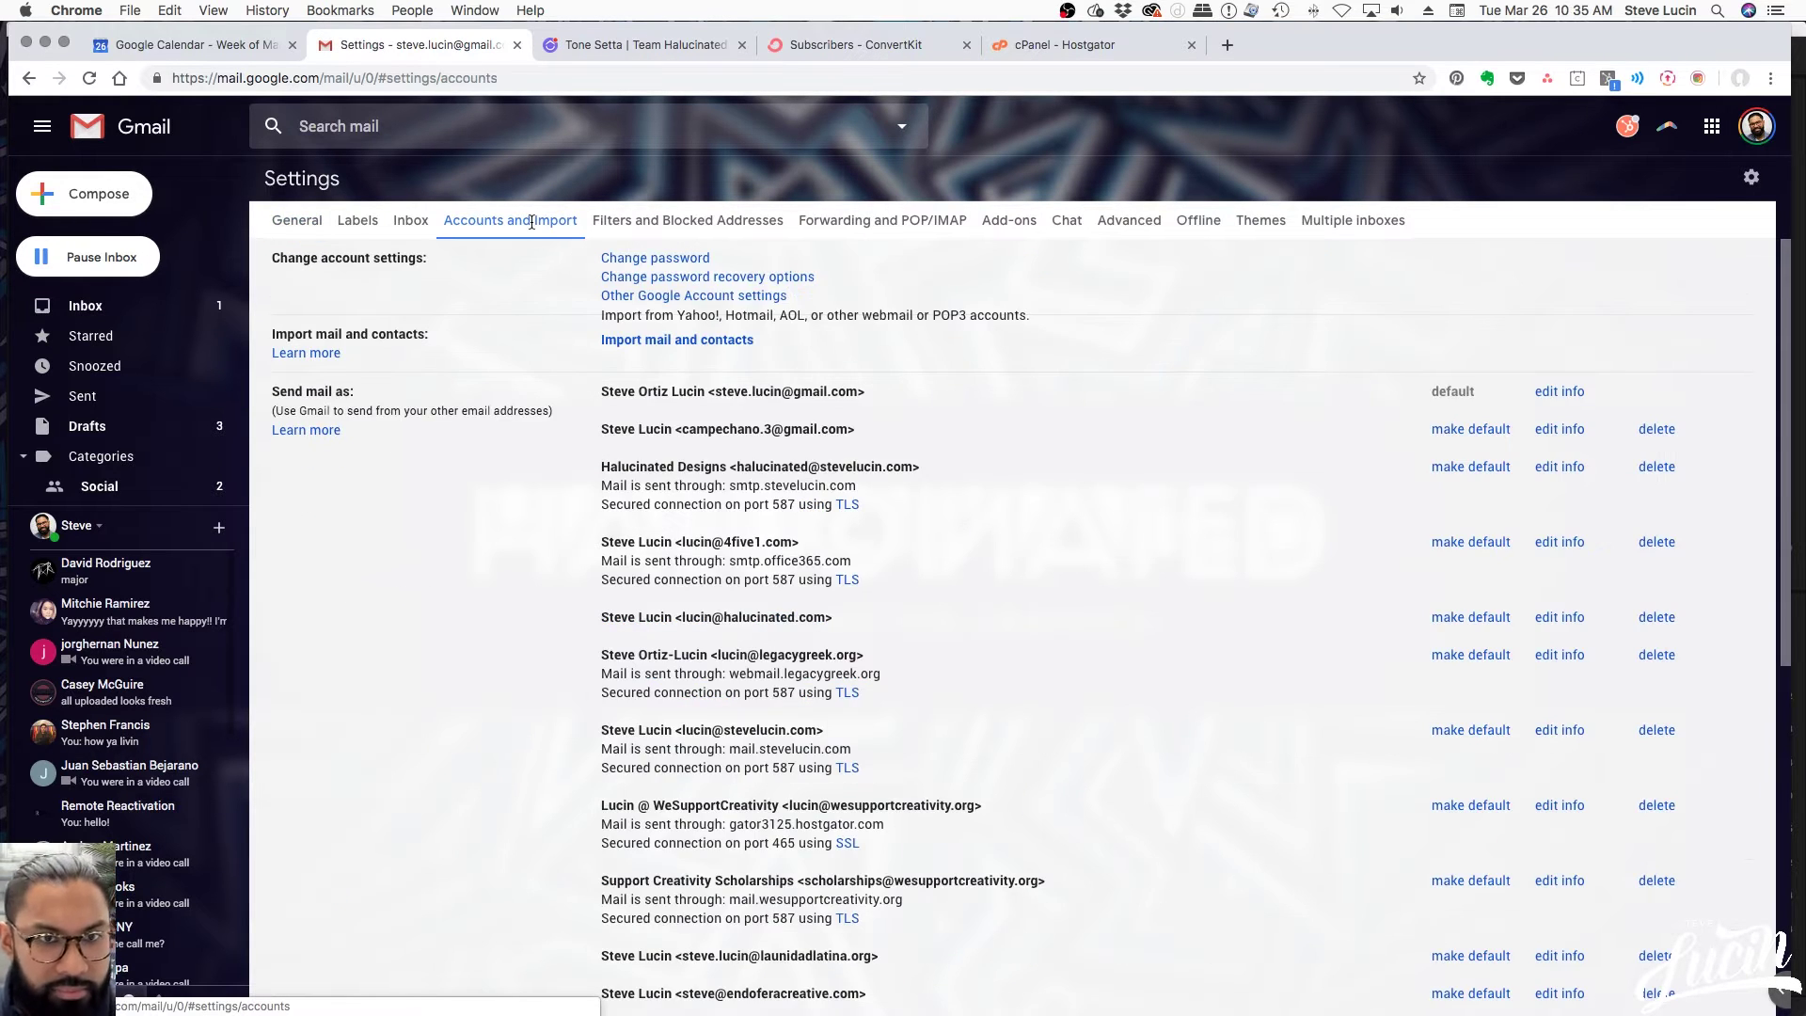
pyautogui.scroll(-1, 519, 419)
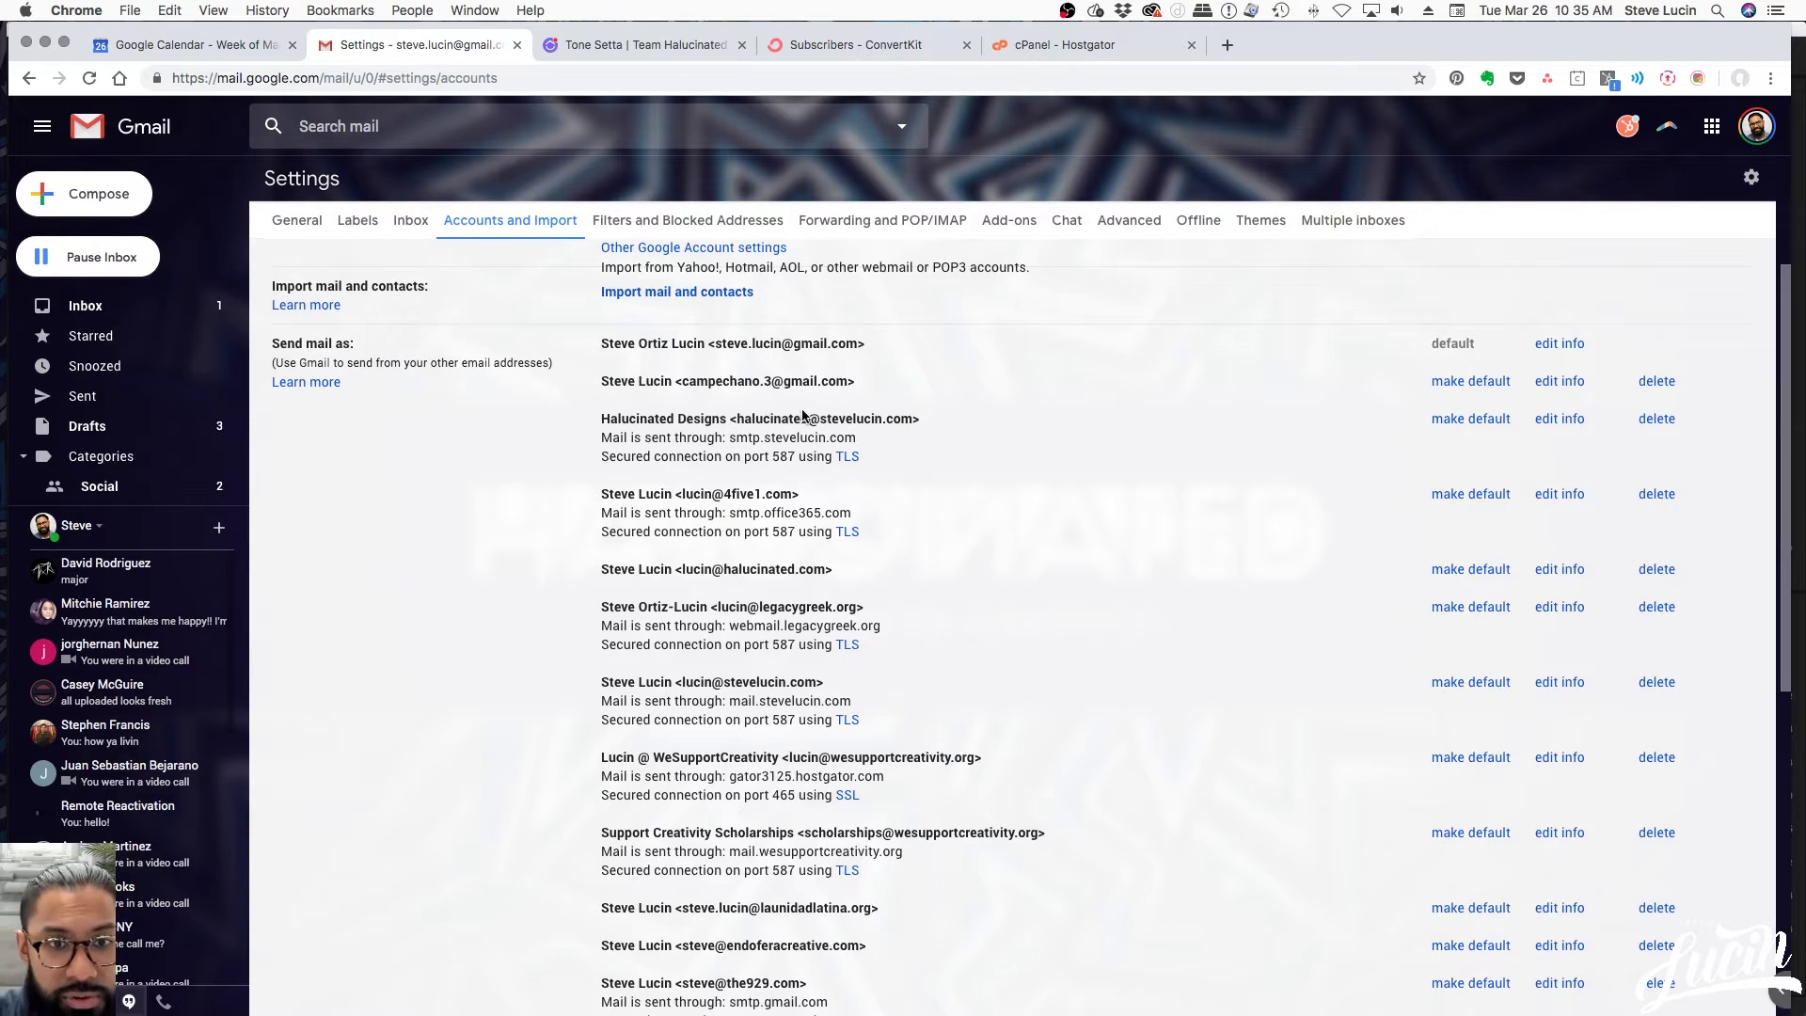
pyautogui.scroll(-3, 738, 555)
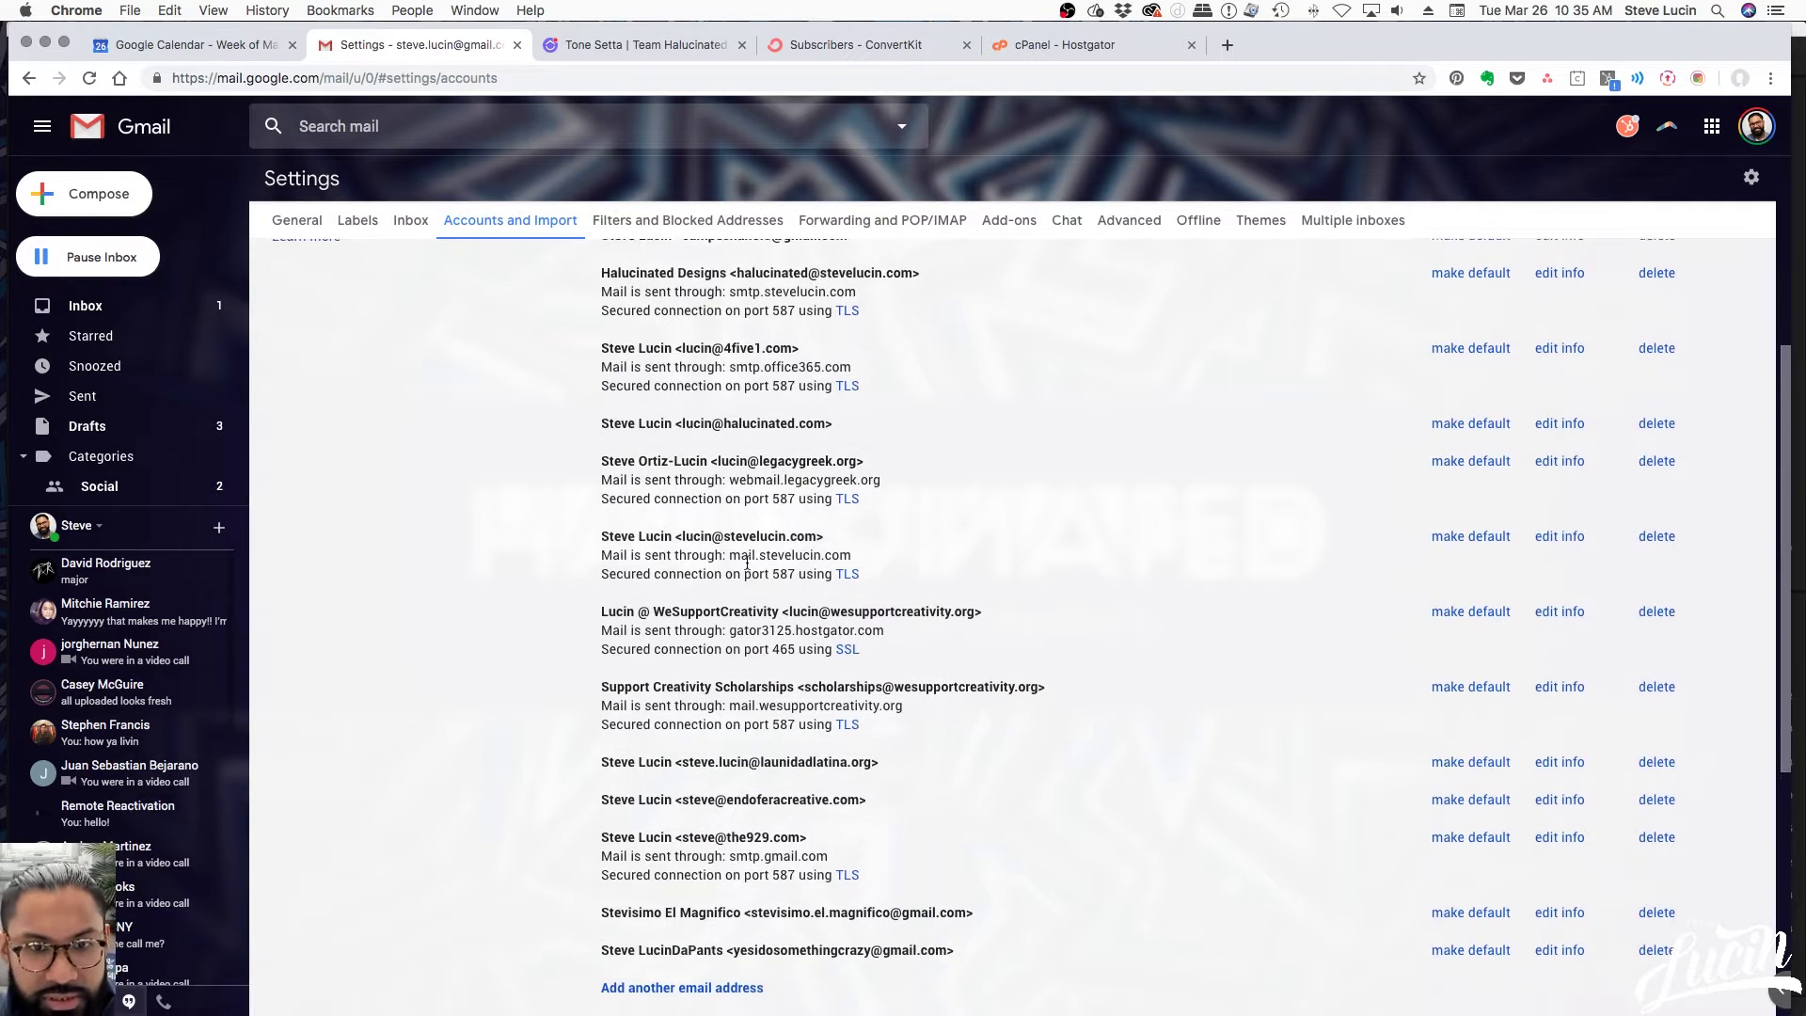
pyautogui.scroll(-4, 748, 560)
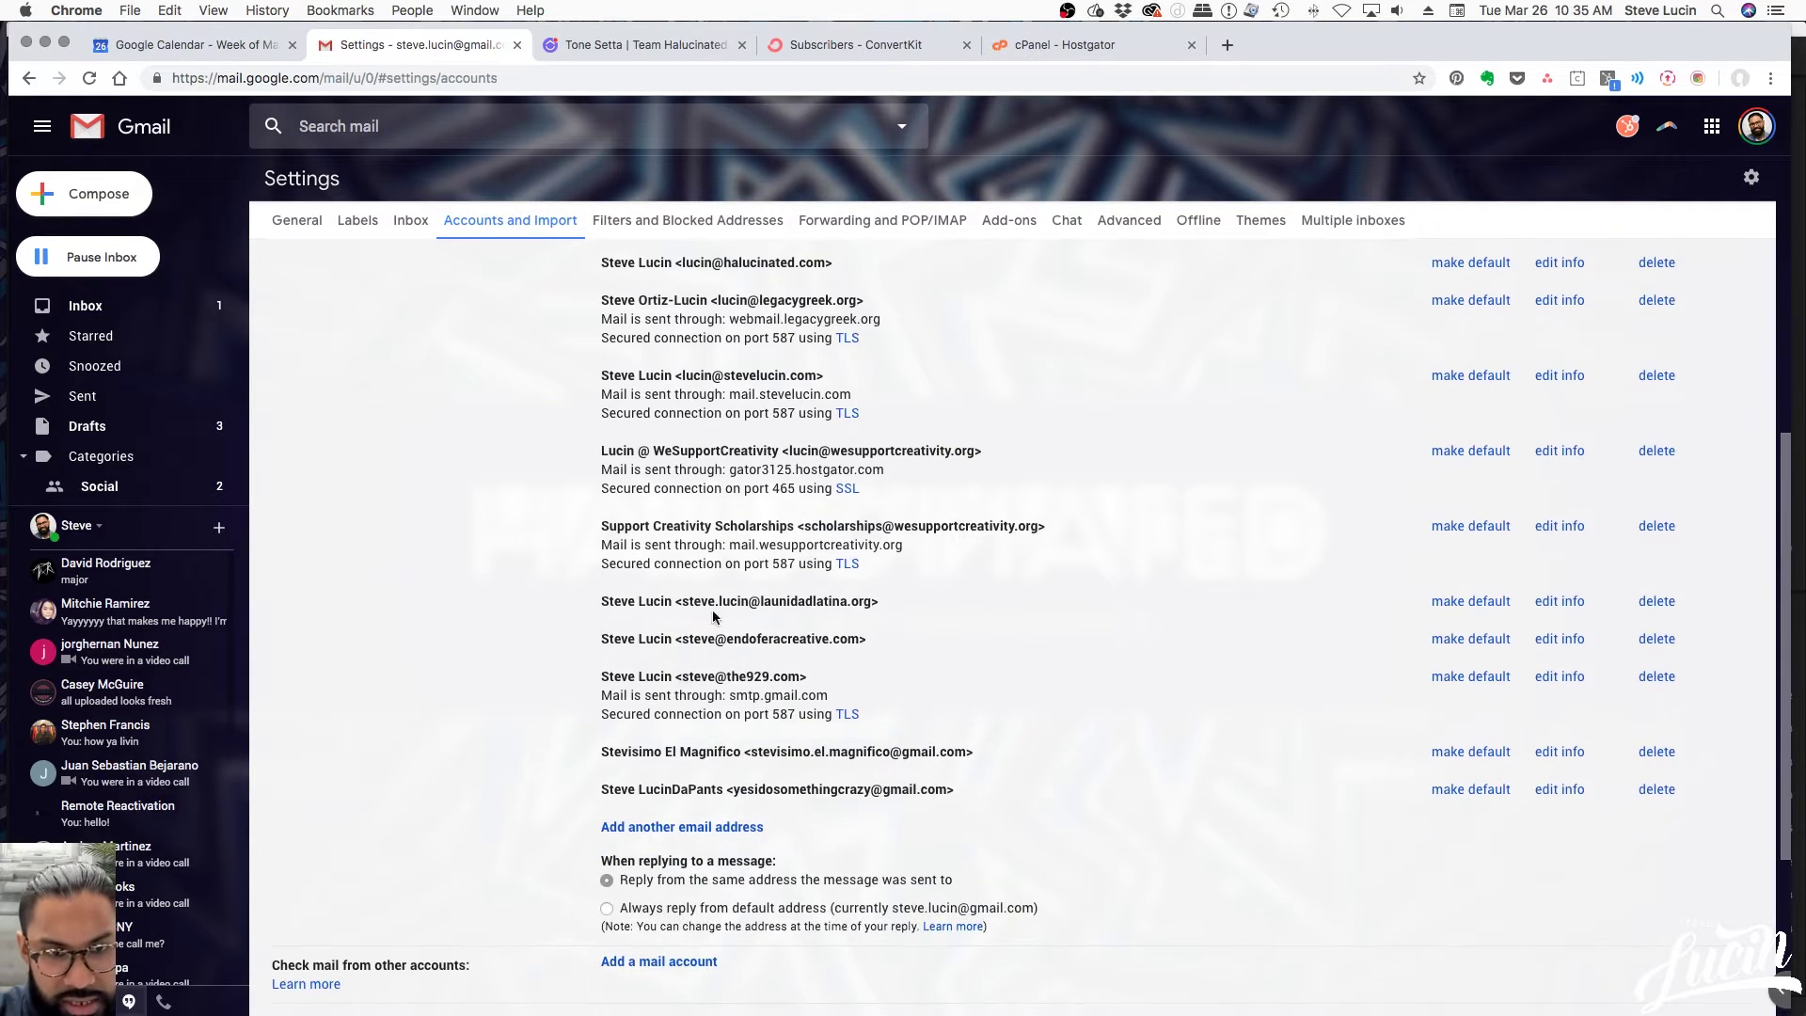
pyautogui.scroll(-1, 740, 598)
pyautogui.scroll(-1, 719, 662)
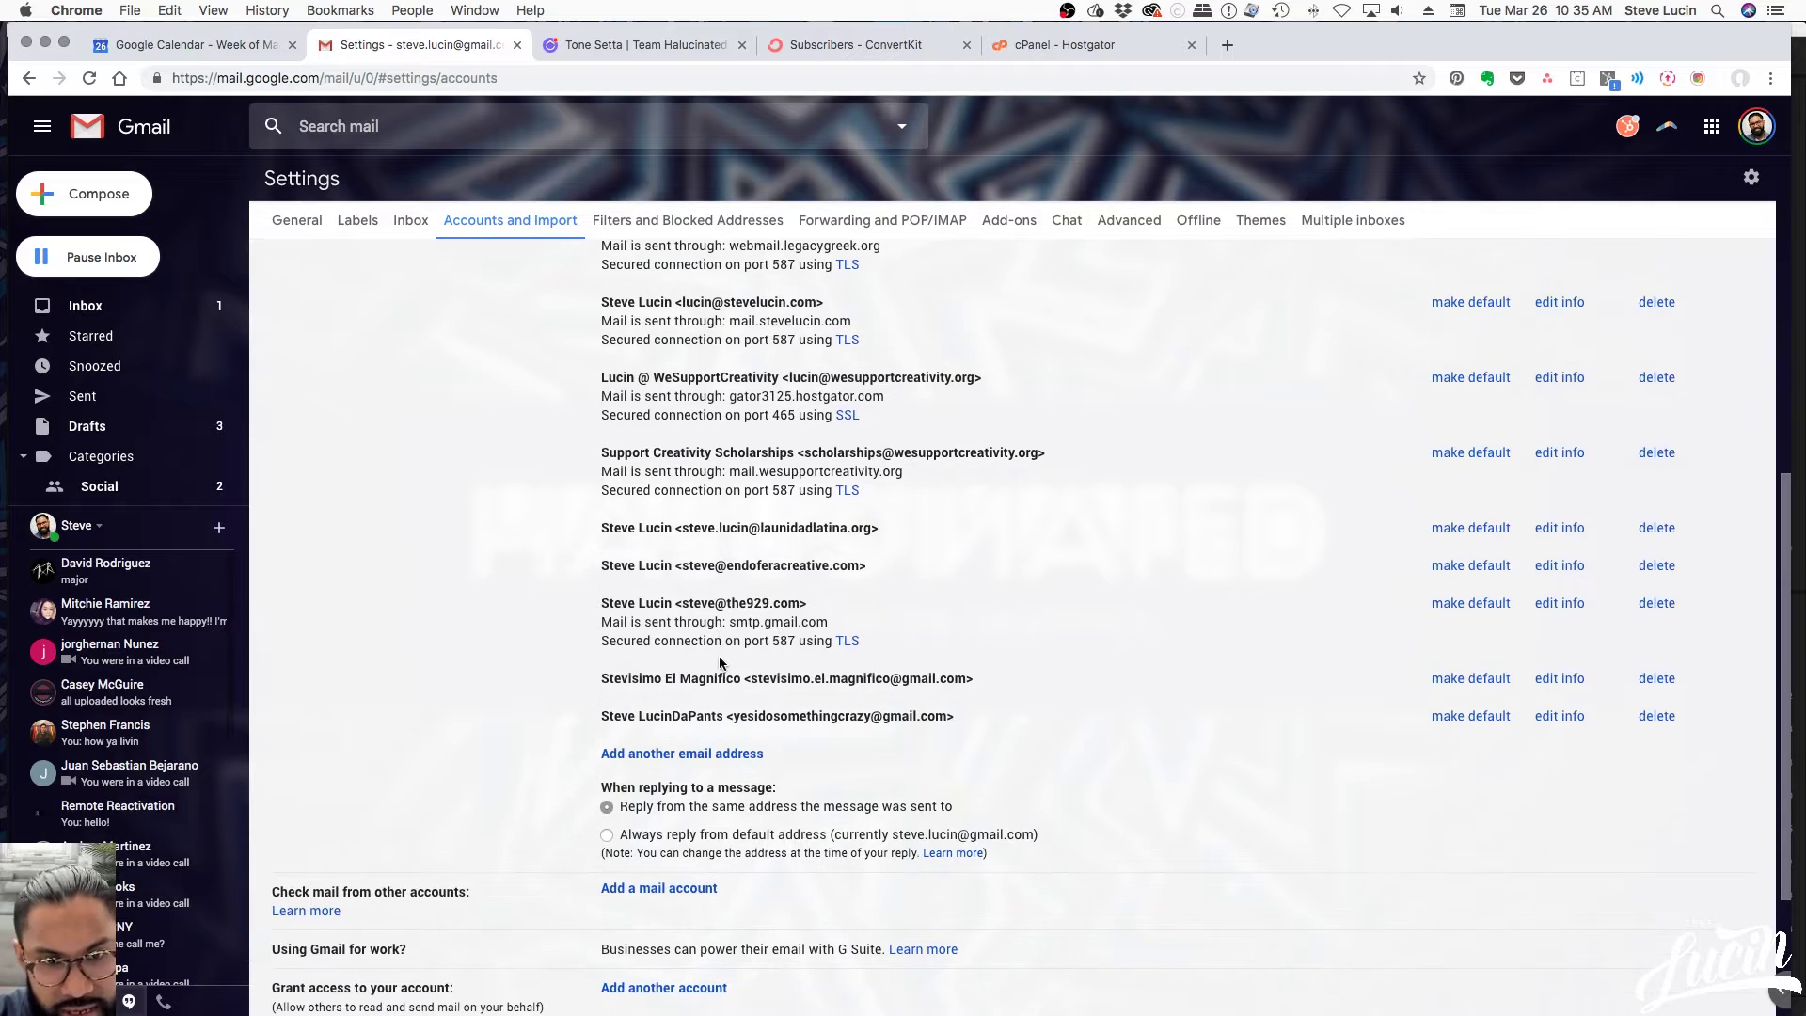
pyautogui.scroll(-1, 782, 715)
pyautogui.scroll(-1, 781, 715)
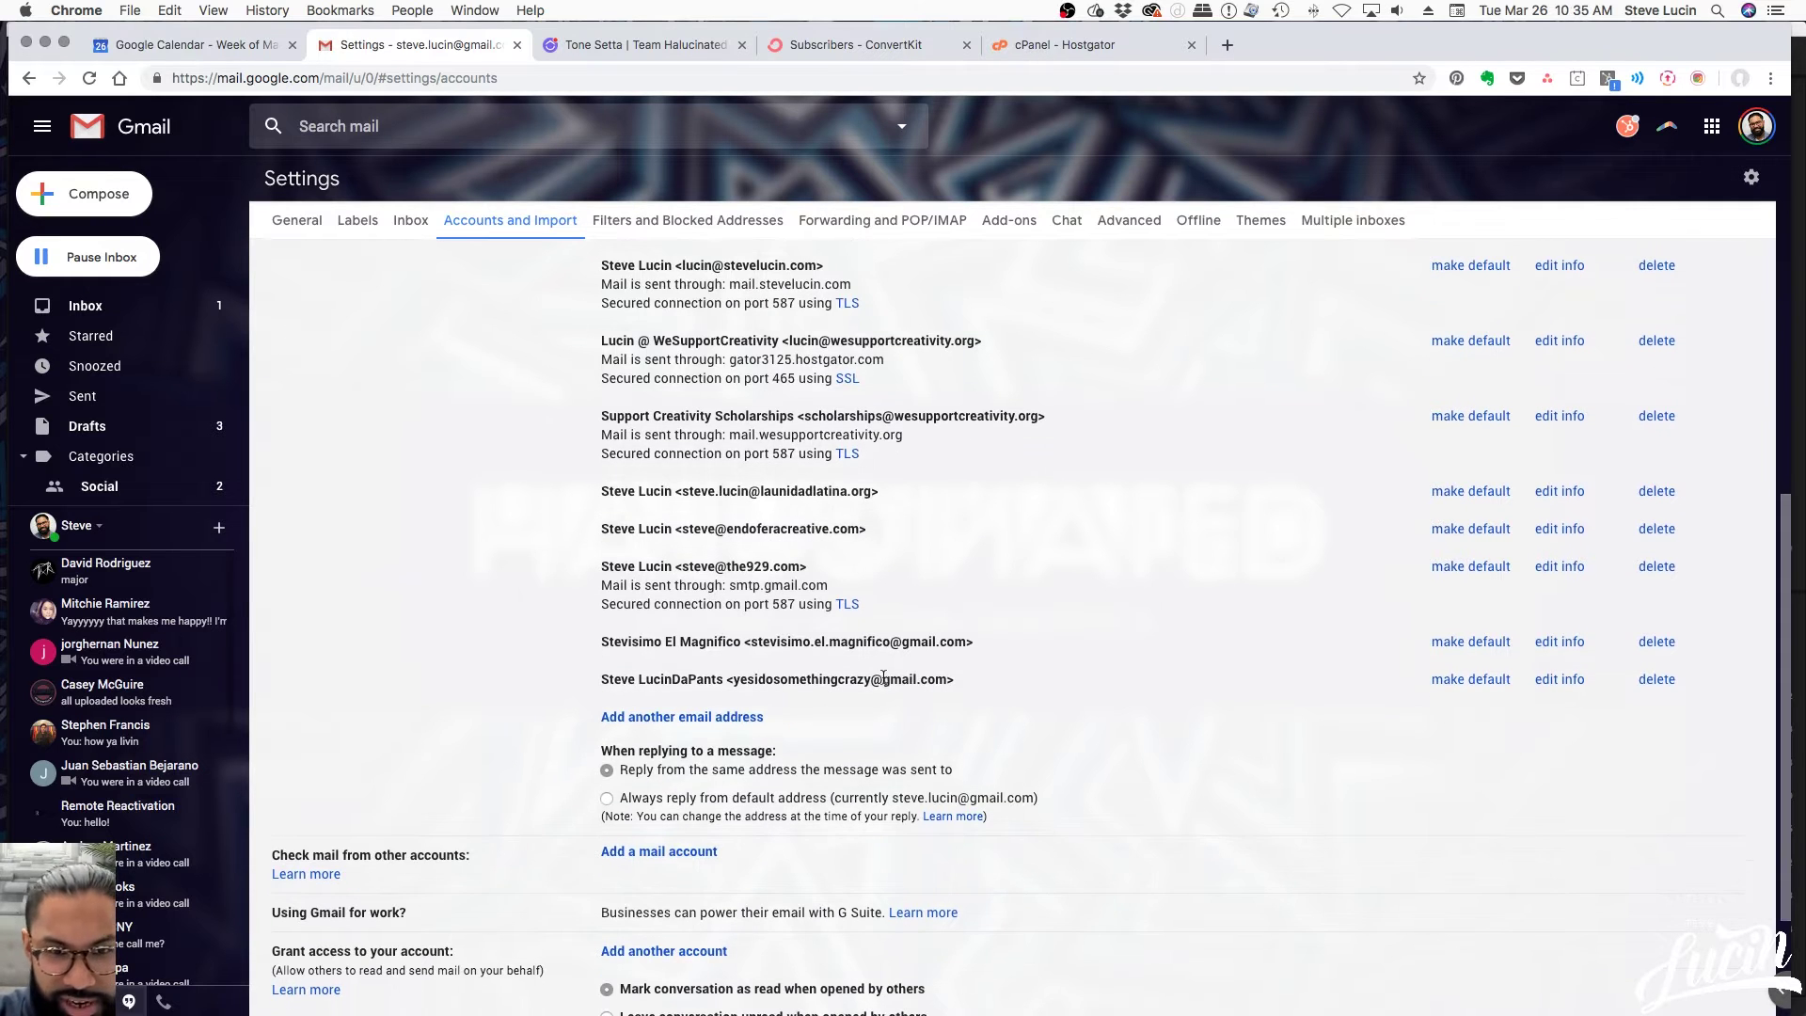
pyautogui.scroll(-2, 923, 675)
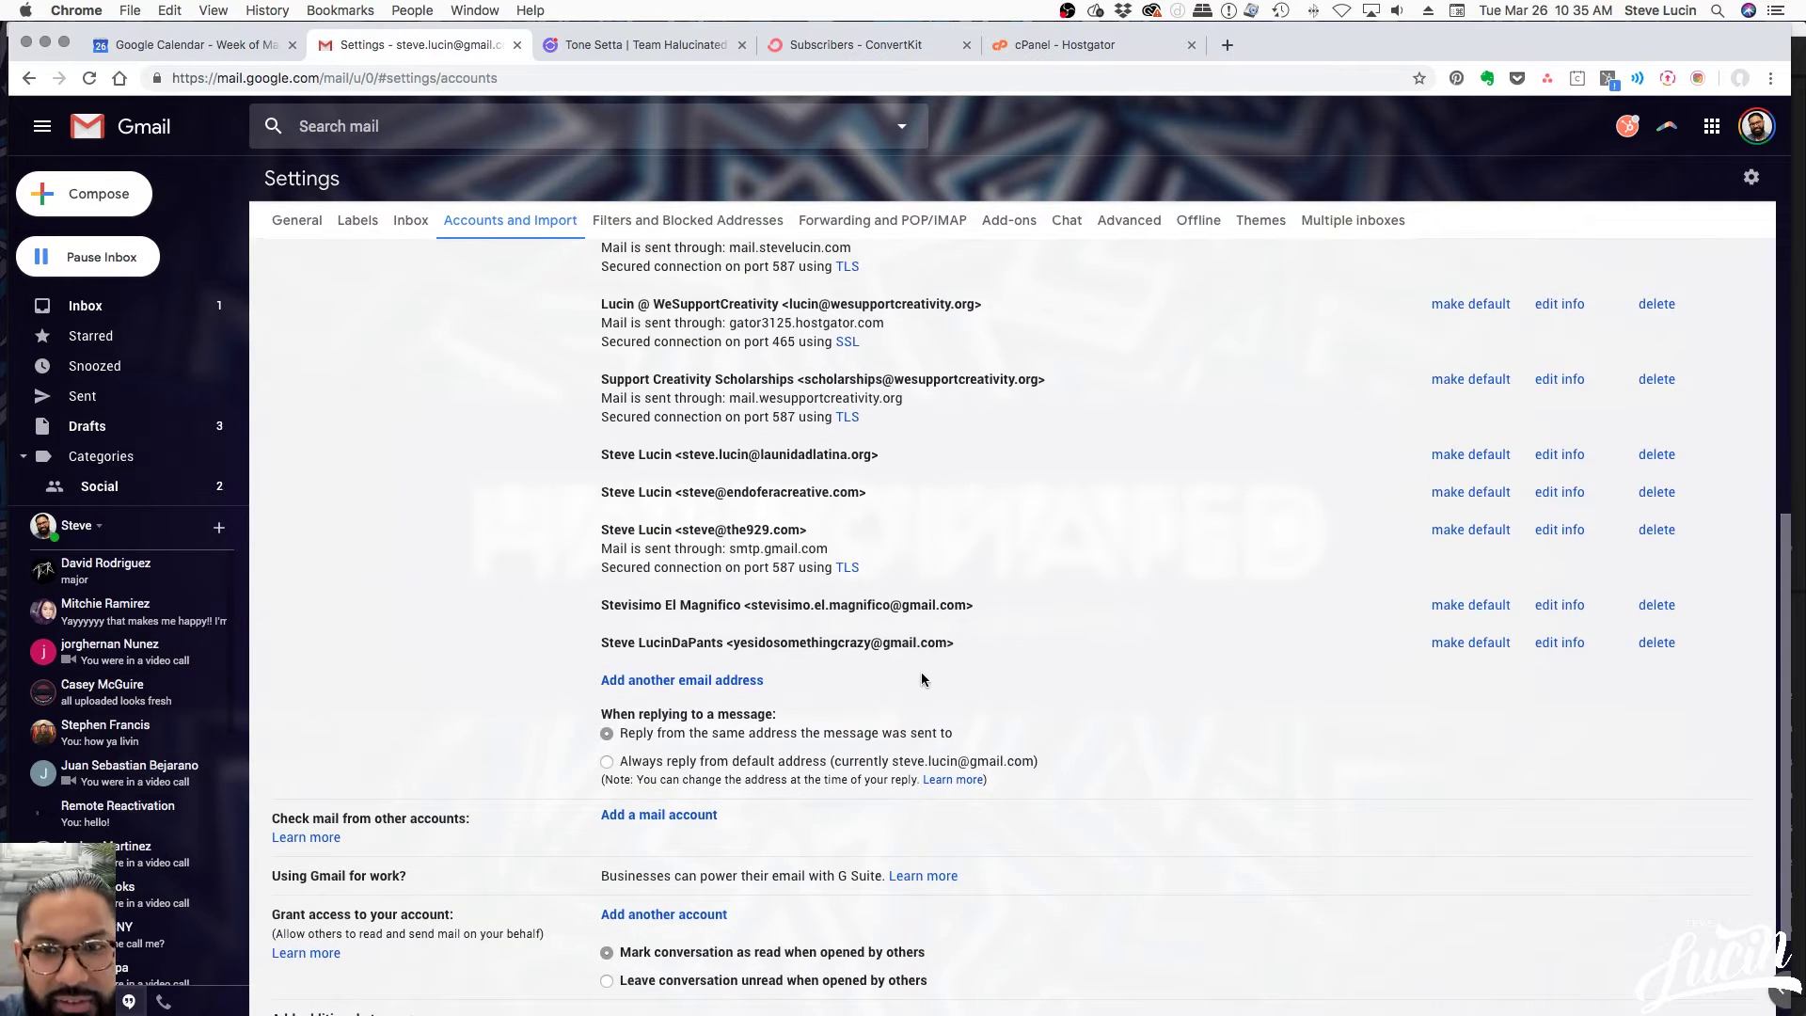
pyautogui.scroll(3, 922, 679)
pyautogui.scroll(10, 939, 663)
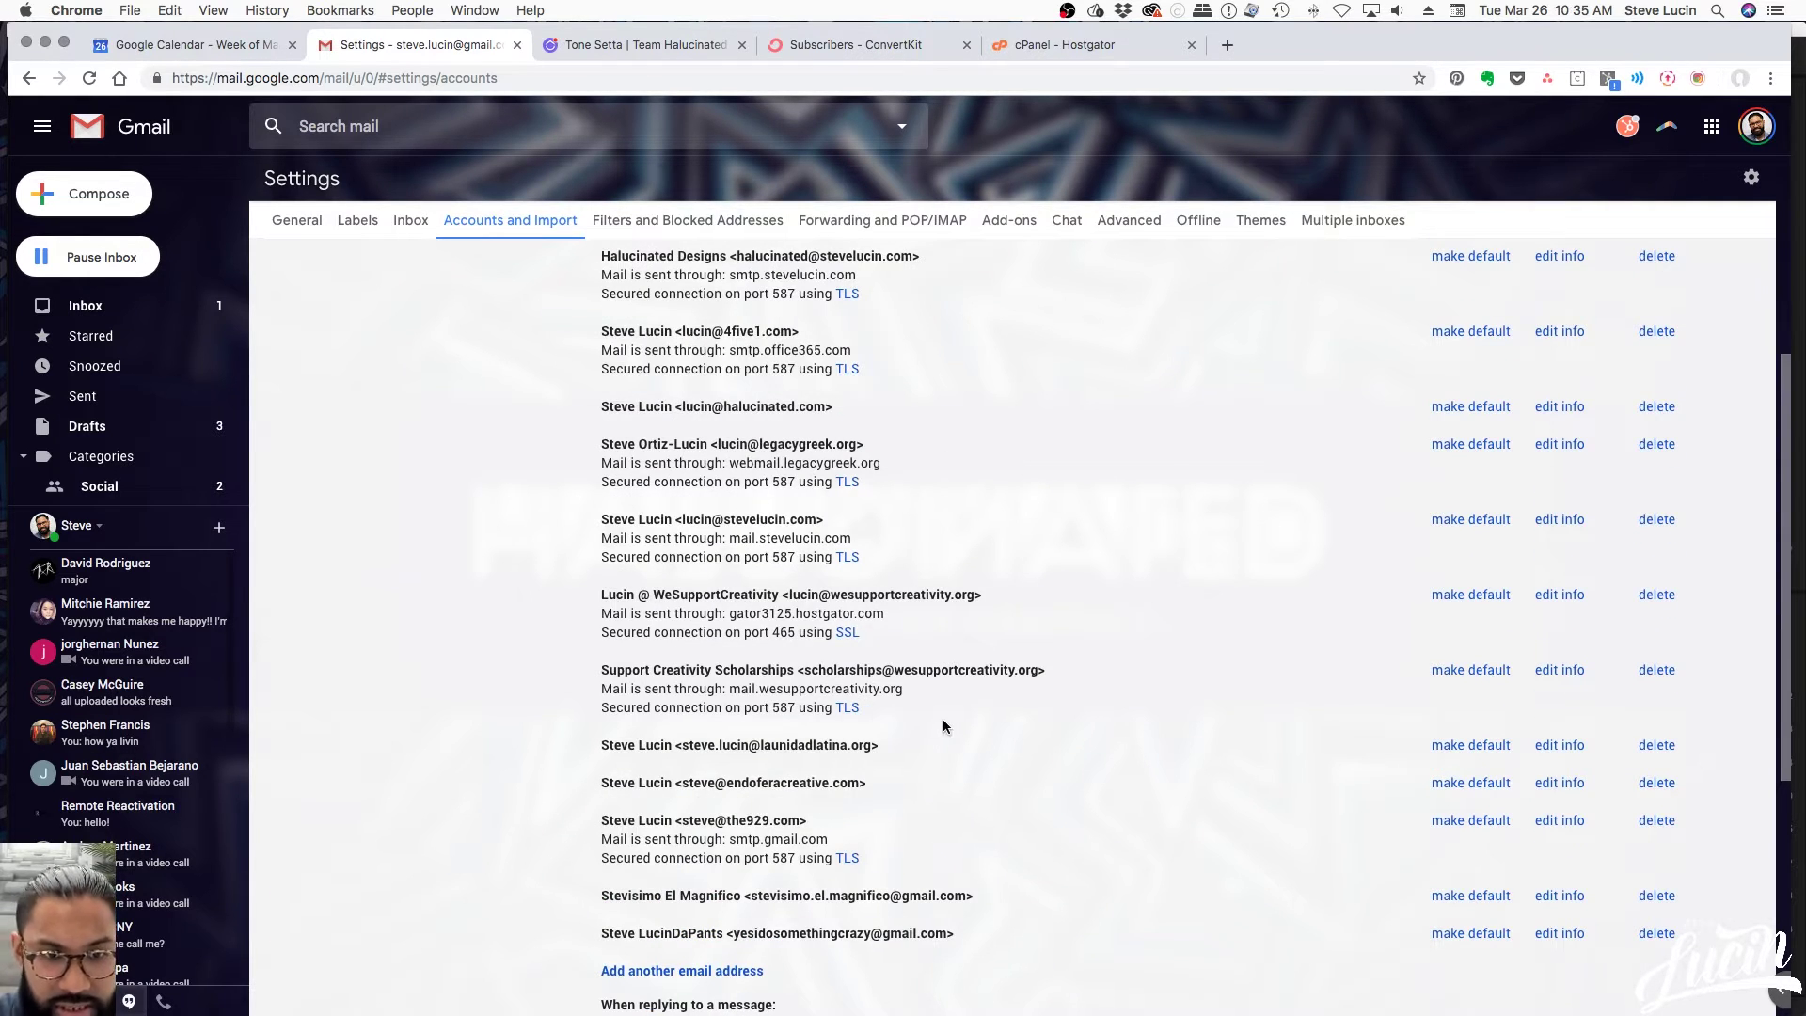
pyautogui.scroll(1, 978, 738)
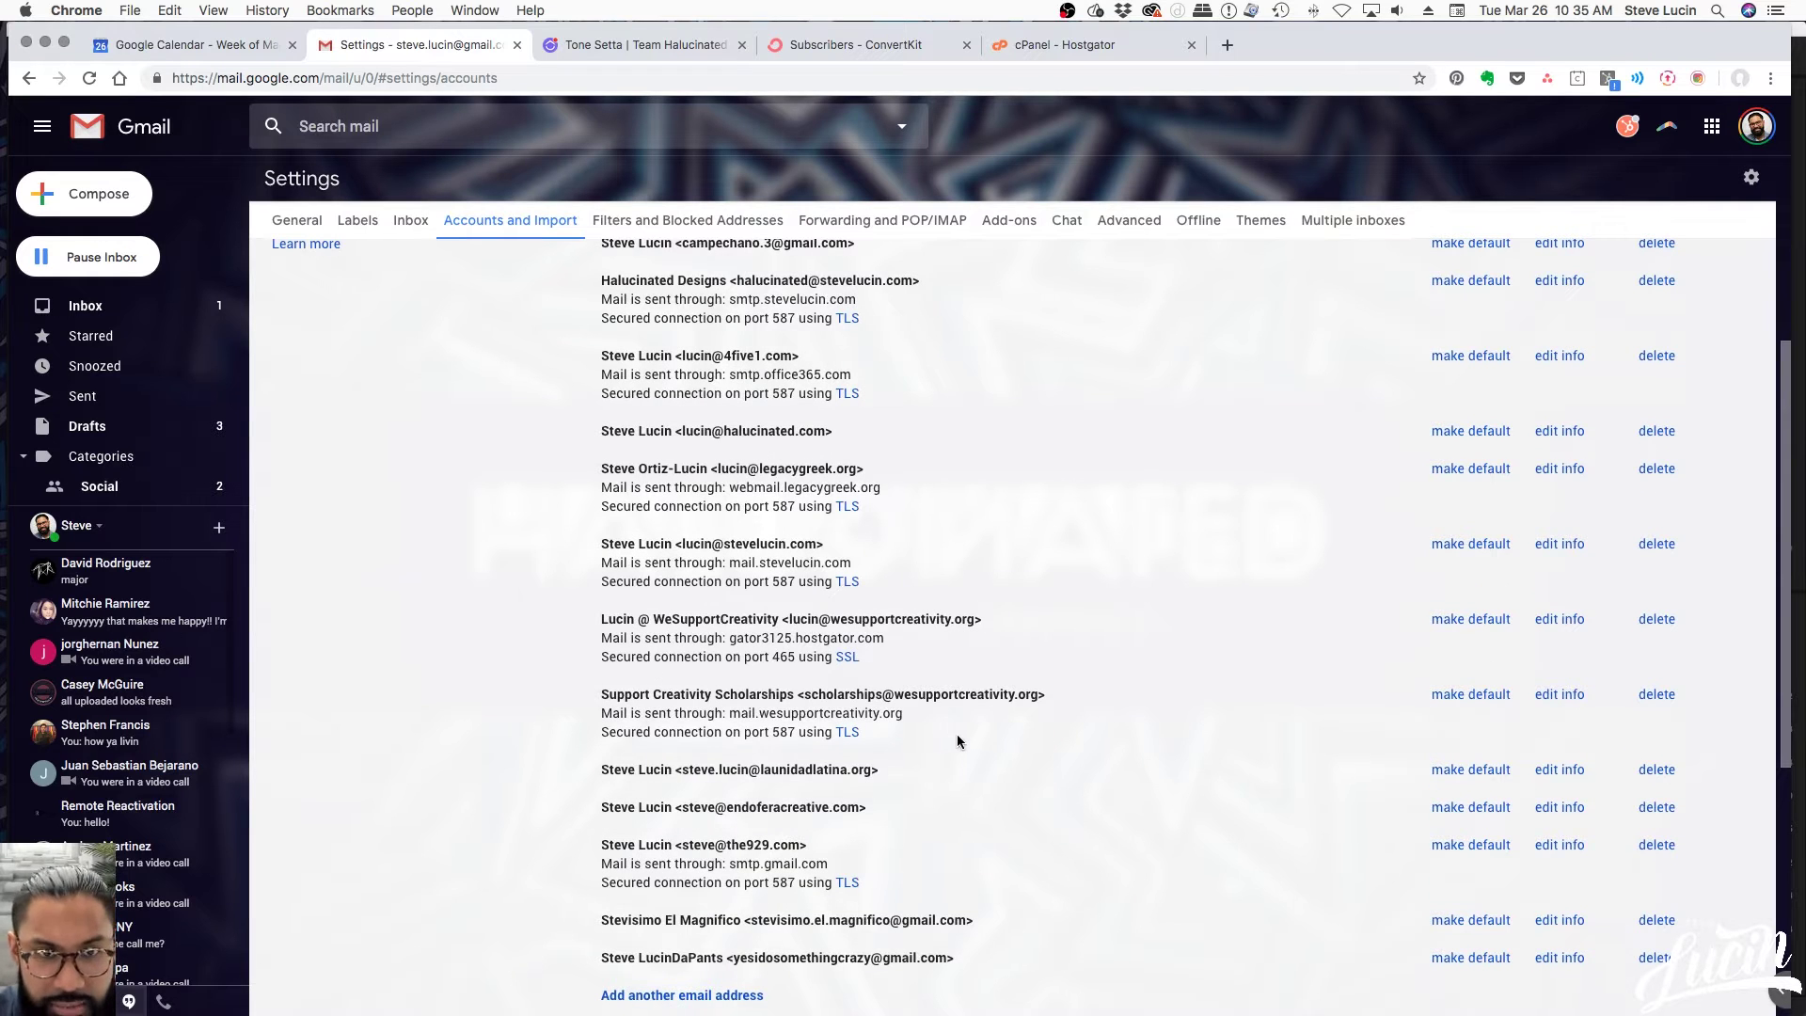
pyautogui.scroll(3, 971, 742)
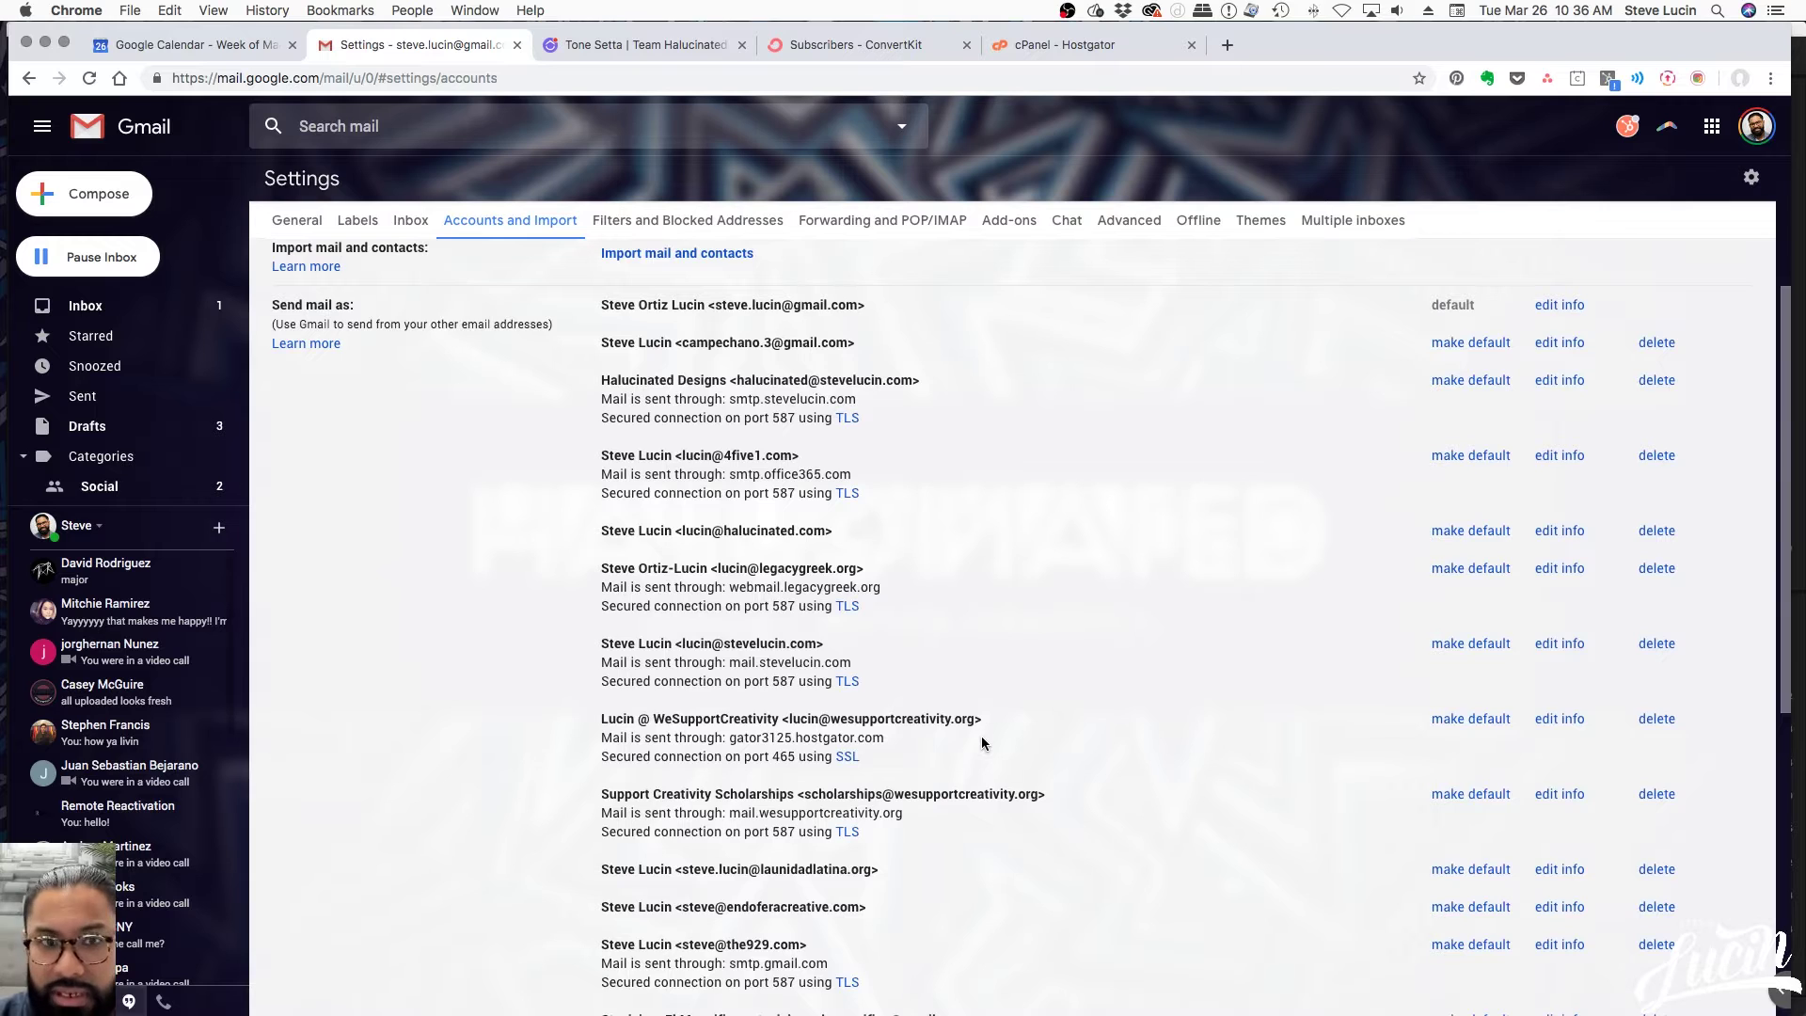
pyautogui.scroll(-2, 982, 738)
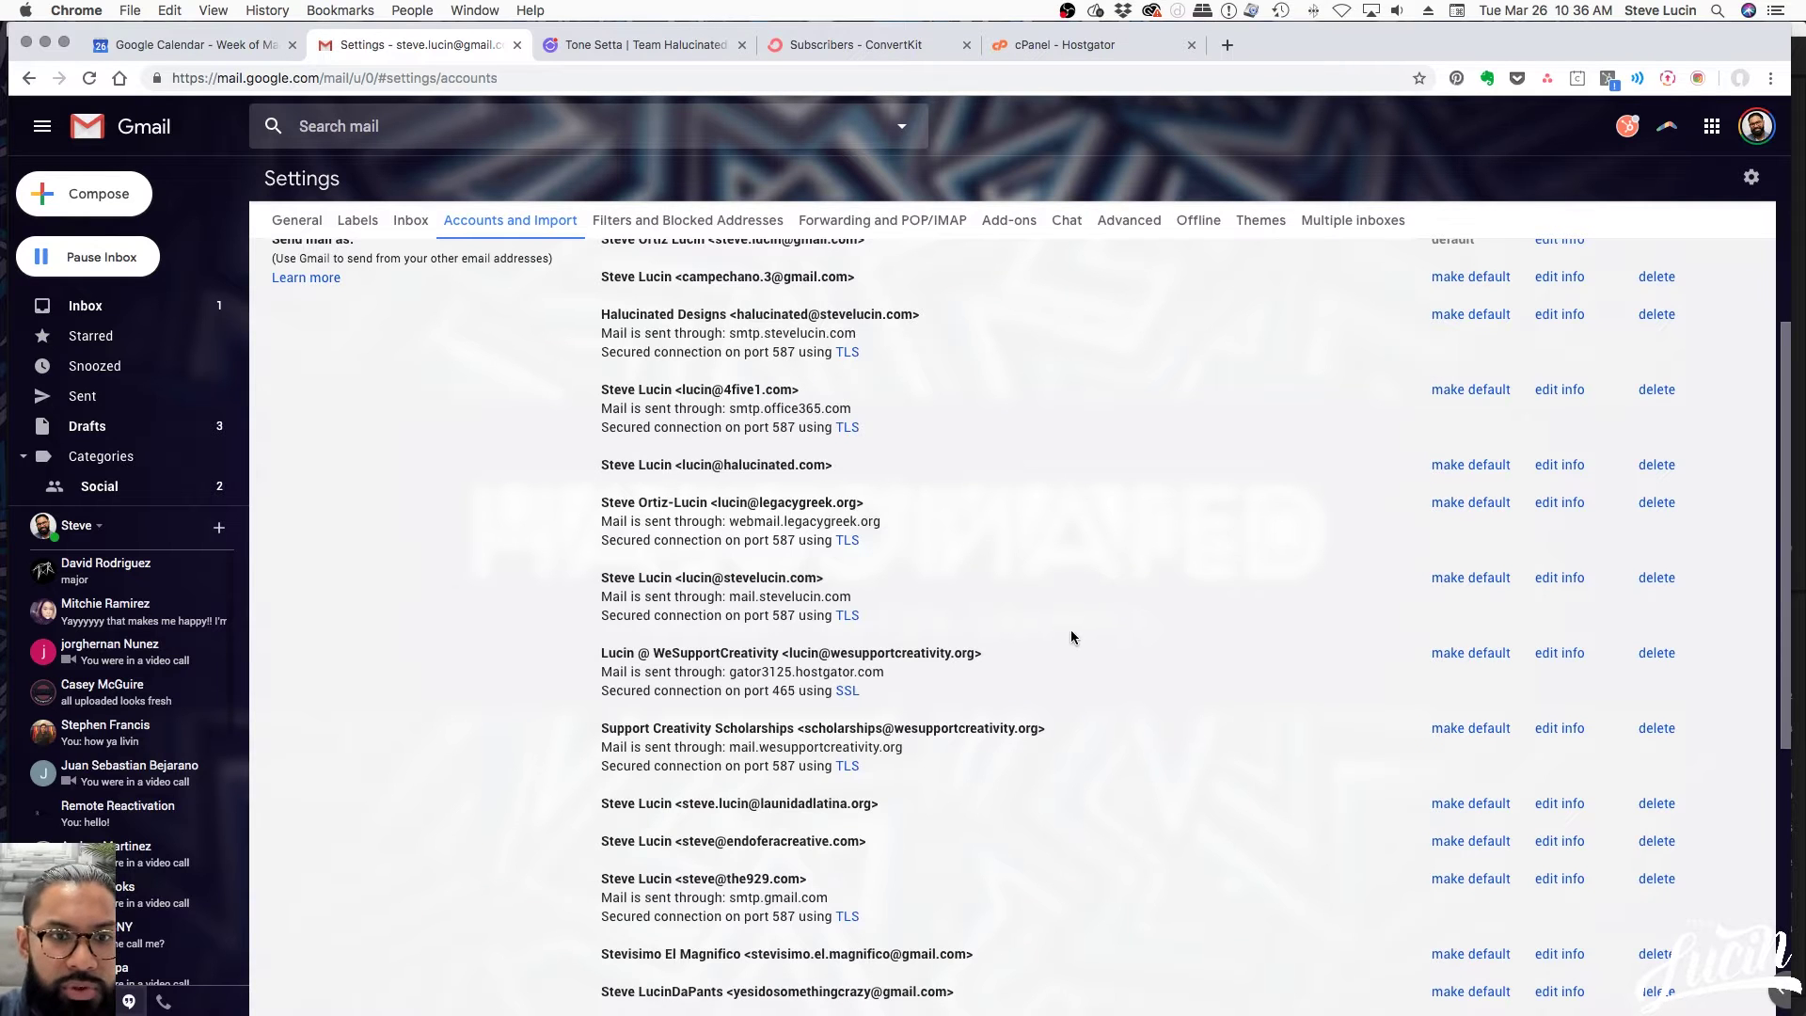
pyautogui.scroll(1, 1074, 630)
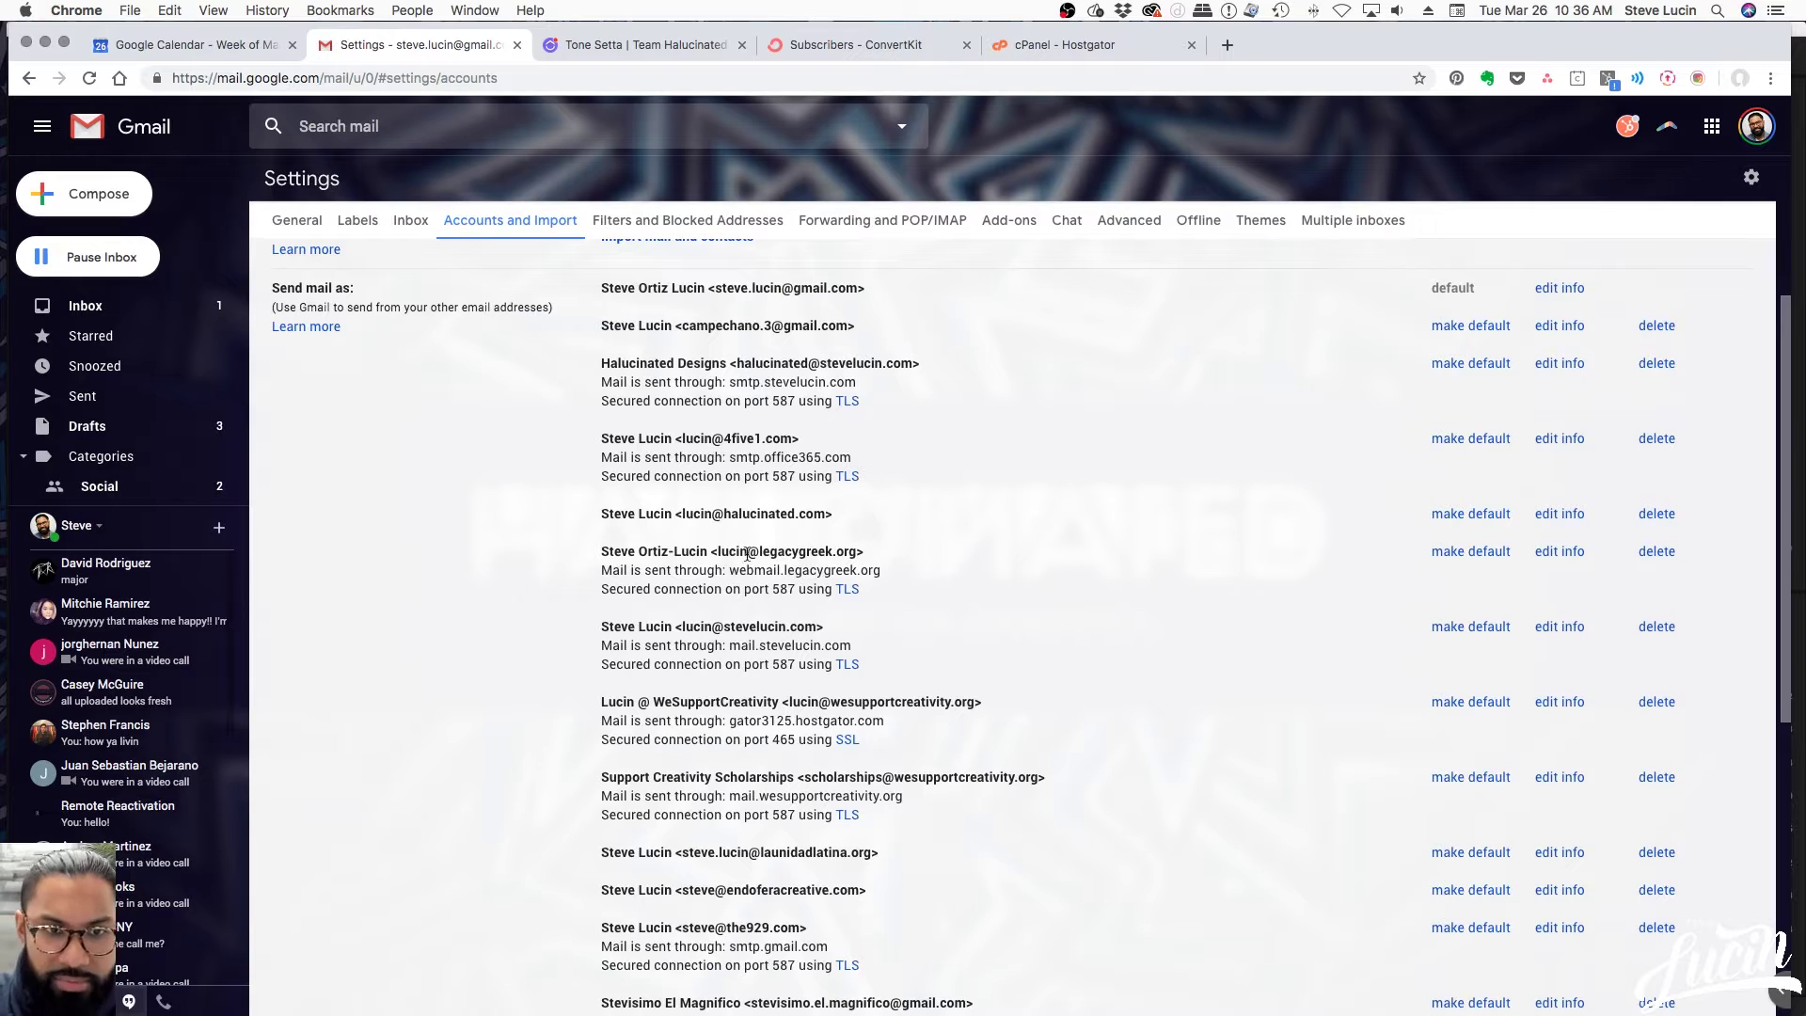
pyautogui.moveTo(718, 551); pyautogui.dragTo(859, 553)
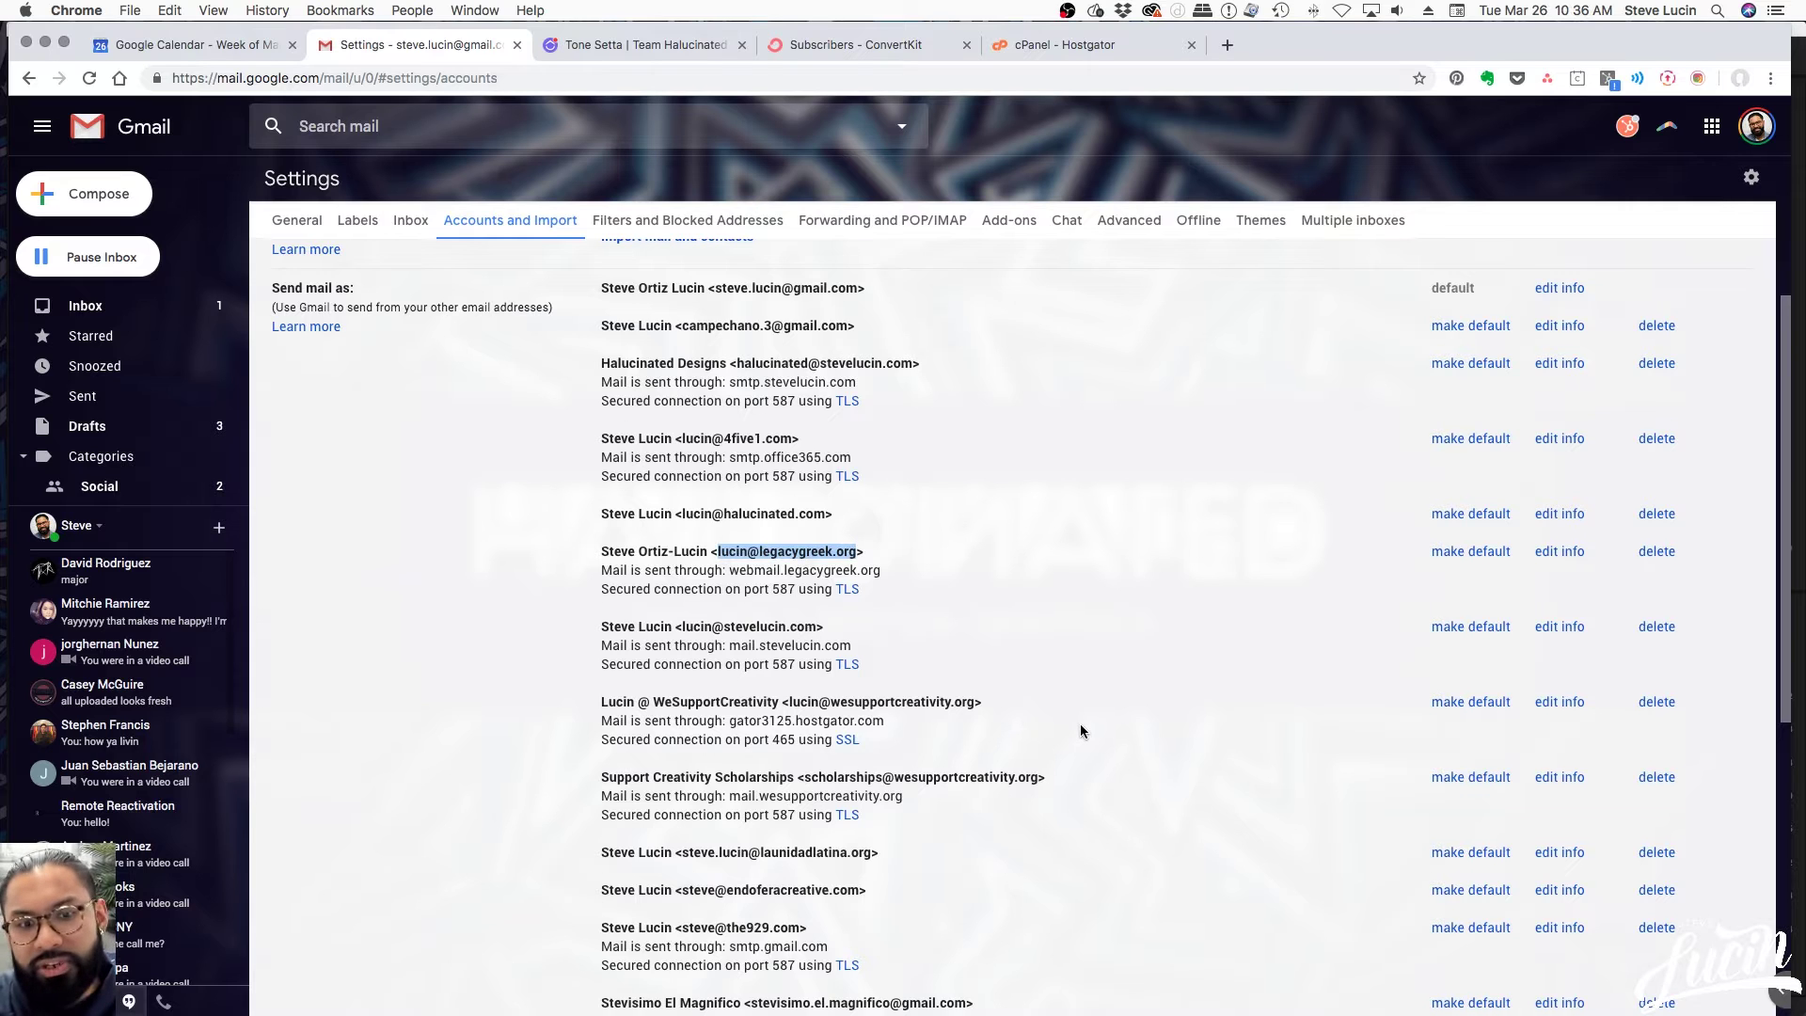
pyautogui.scroll(-3, 1079, 724)
pyautogui.scroll(-5, 1080, 724)
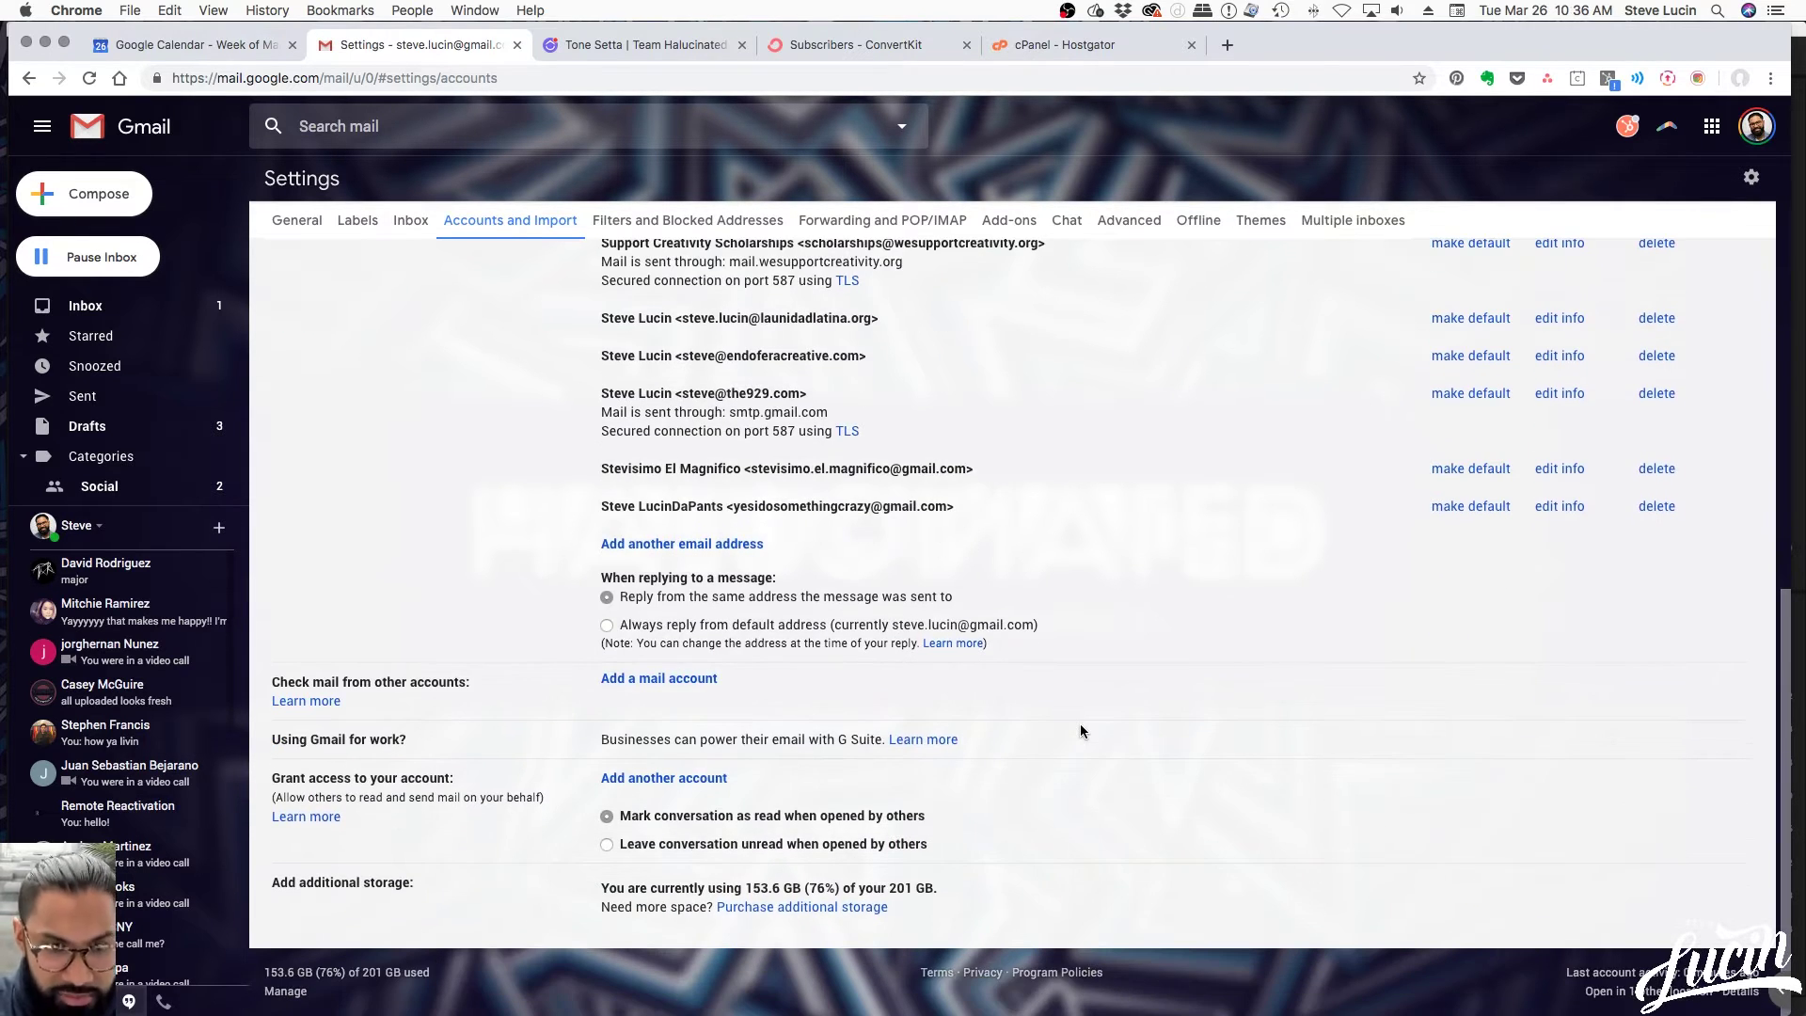
pyautogui.scroll(5, 1079, 731)
pyautogui.scroll(-5, 1080, 731)
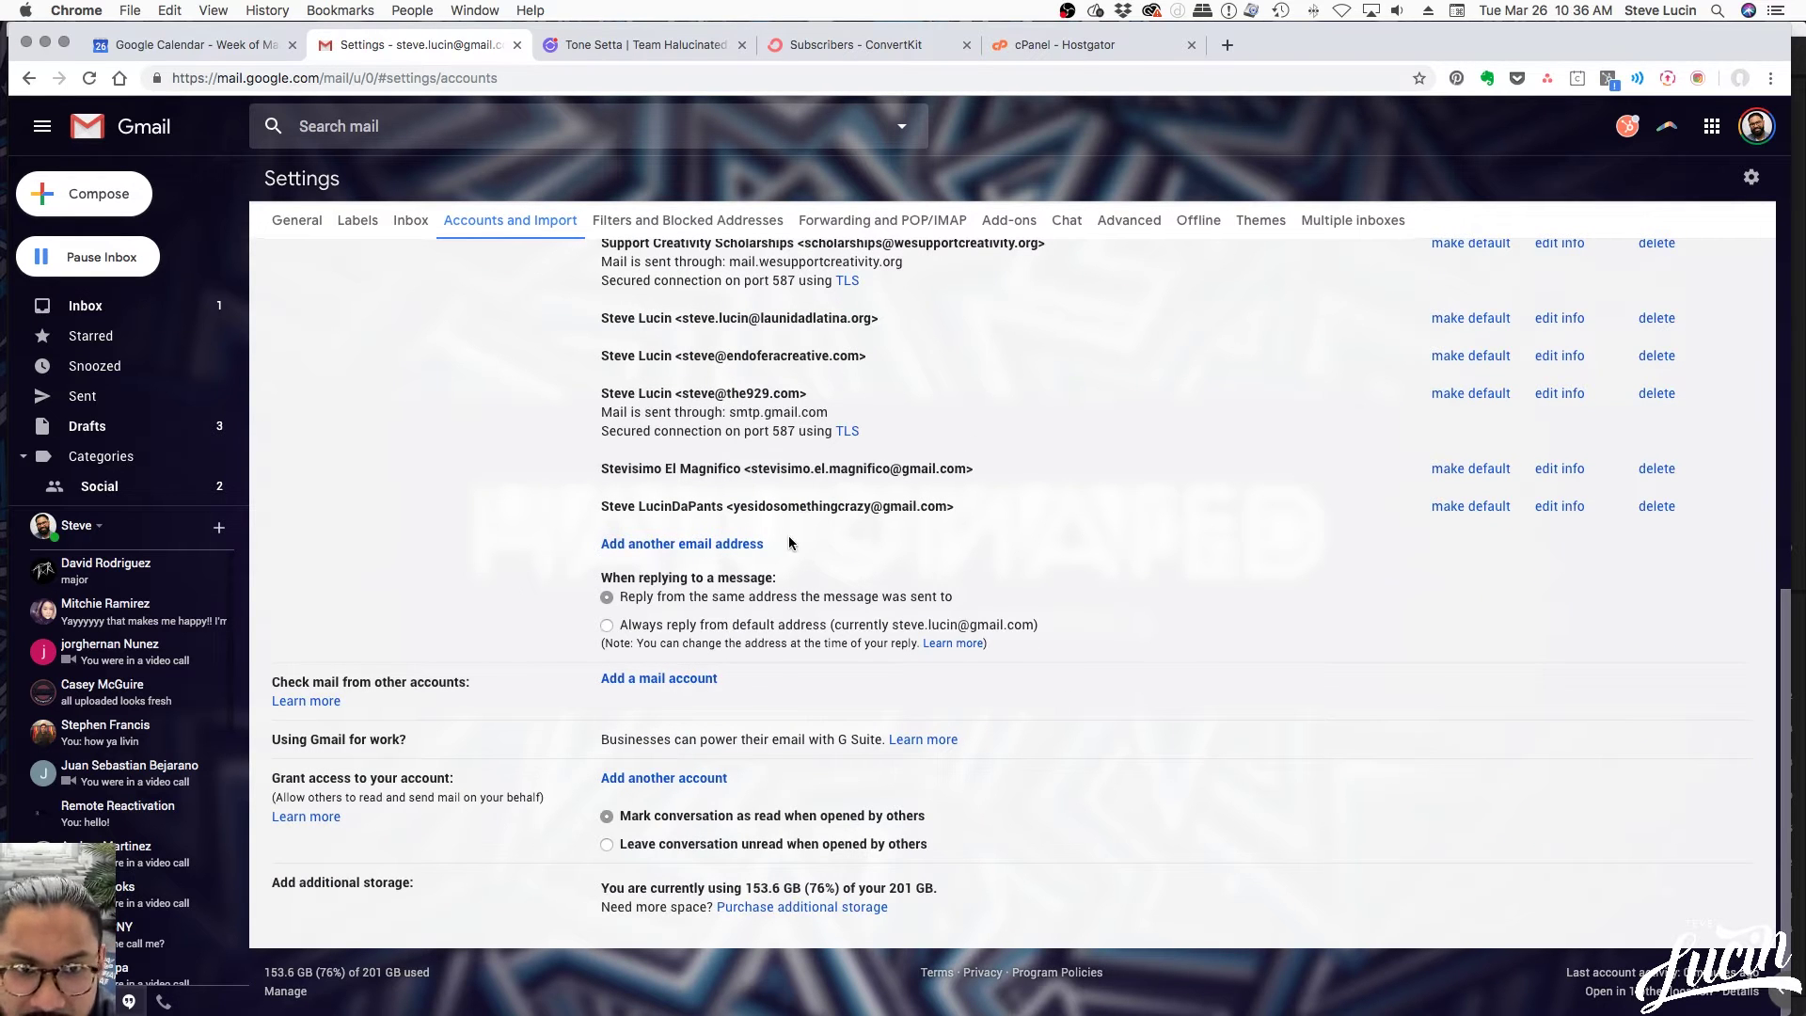
# Begin adding another send-as address, replacing the prefilled sender name with the new person's first name
pyautogui.click(640, 547)
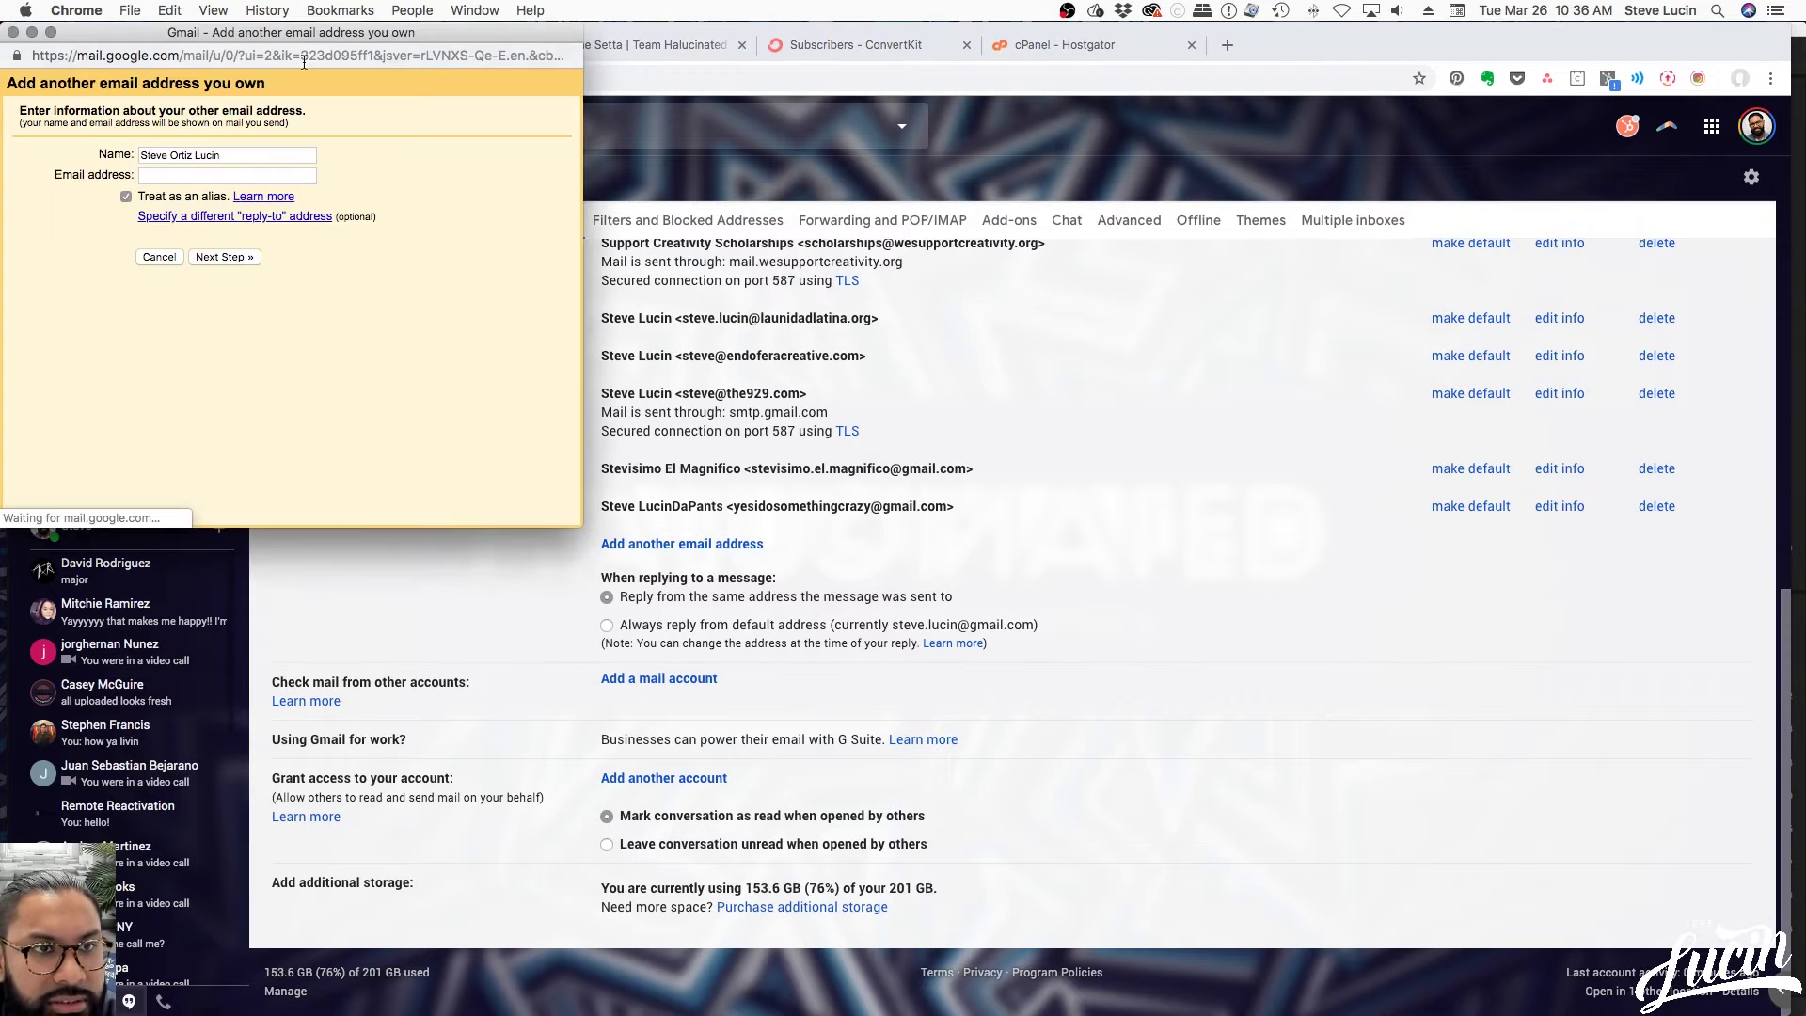
pyautogui.moveTo(289, 35); pyautogui.dragTo(954, 303)
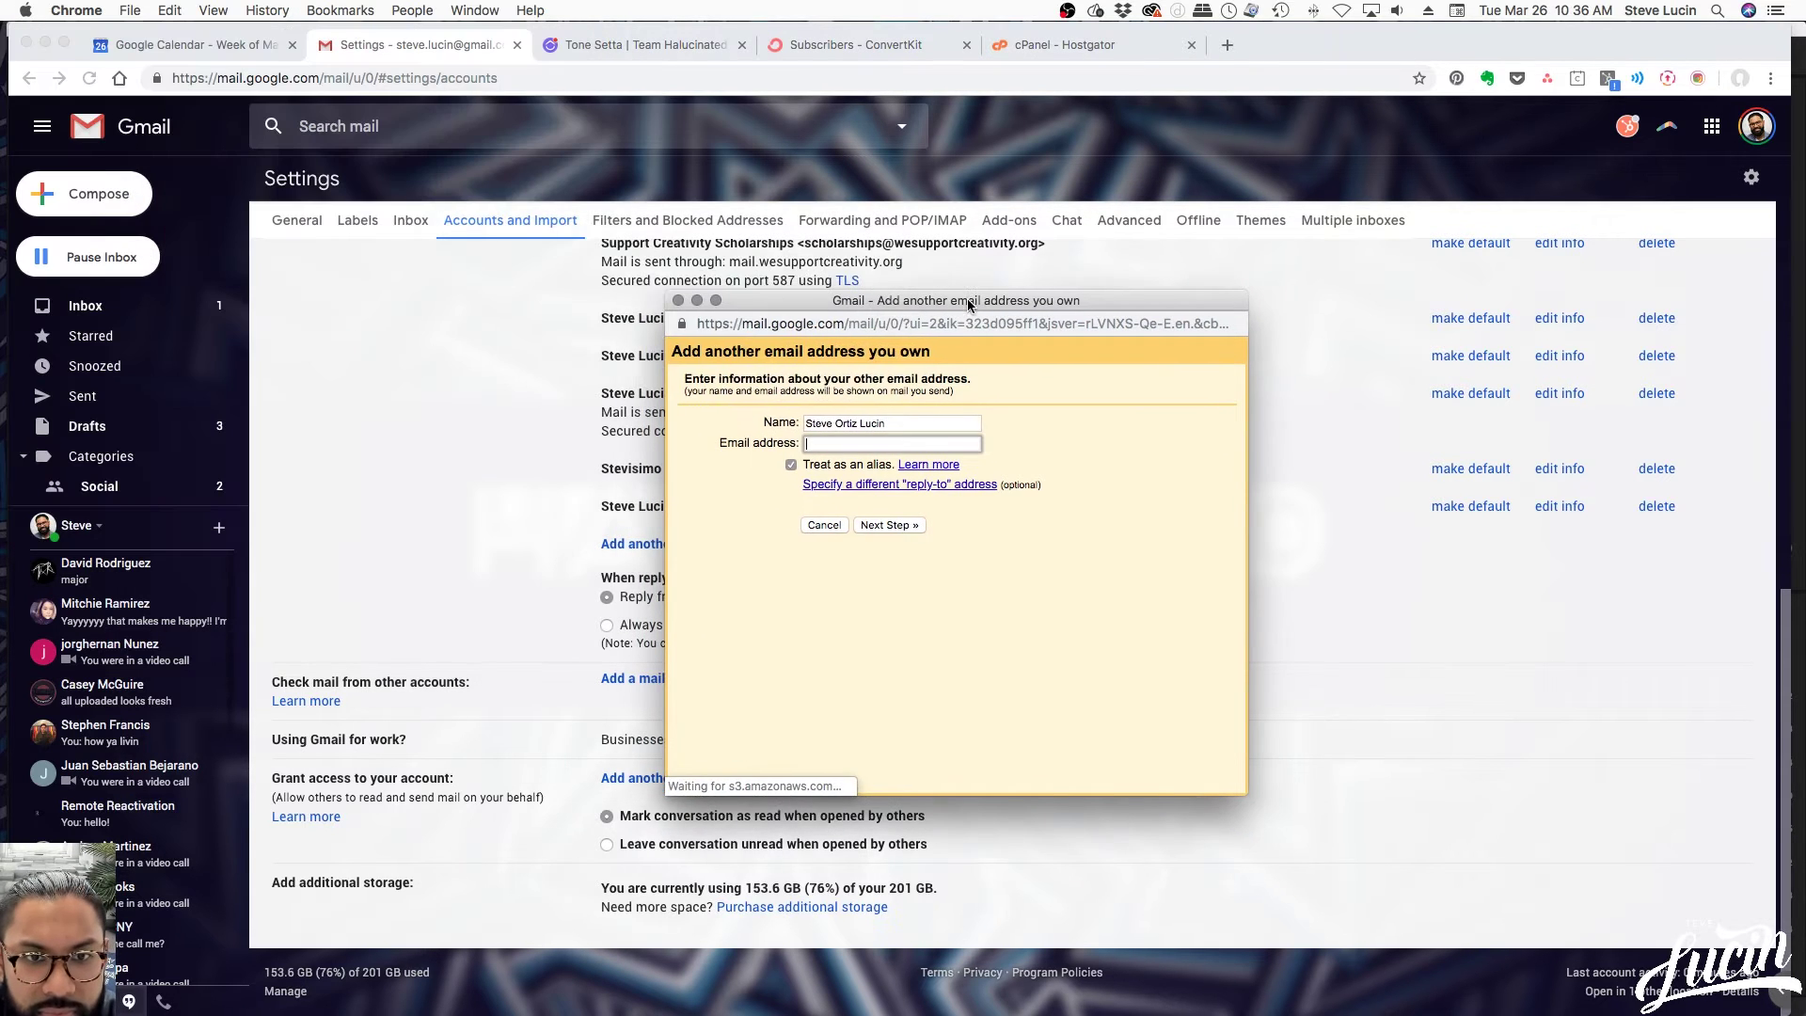
pyautogui.click(899, 422)
pyautogui.moveTo(898, 421); pyautogui.dragTo(738, 429)
pyautogui.click(741, 422)
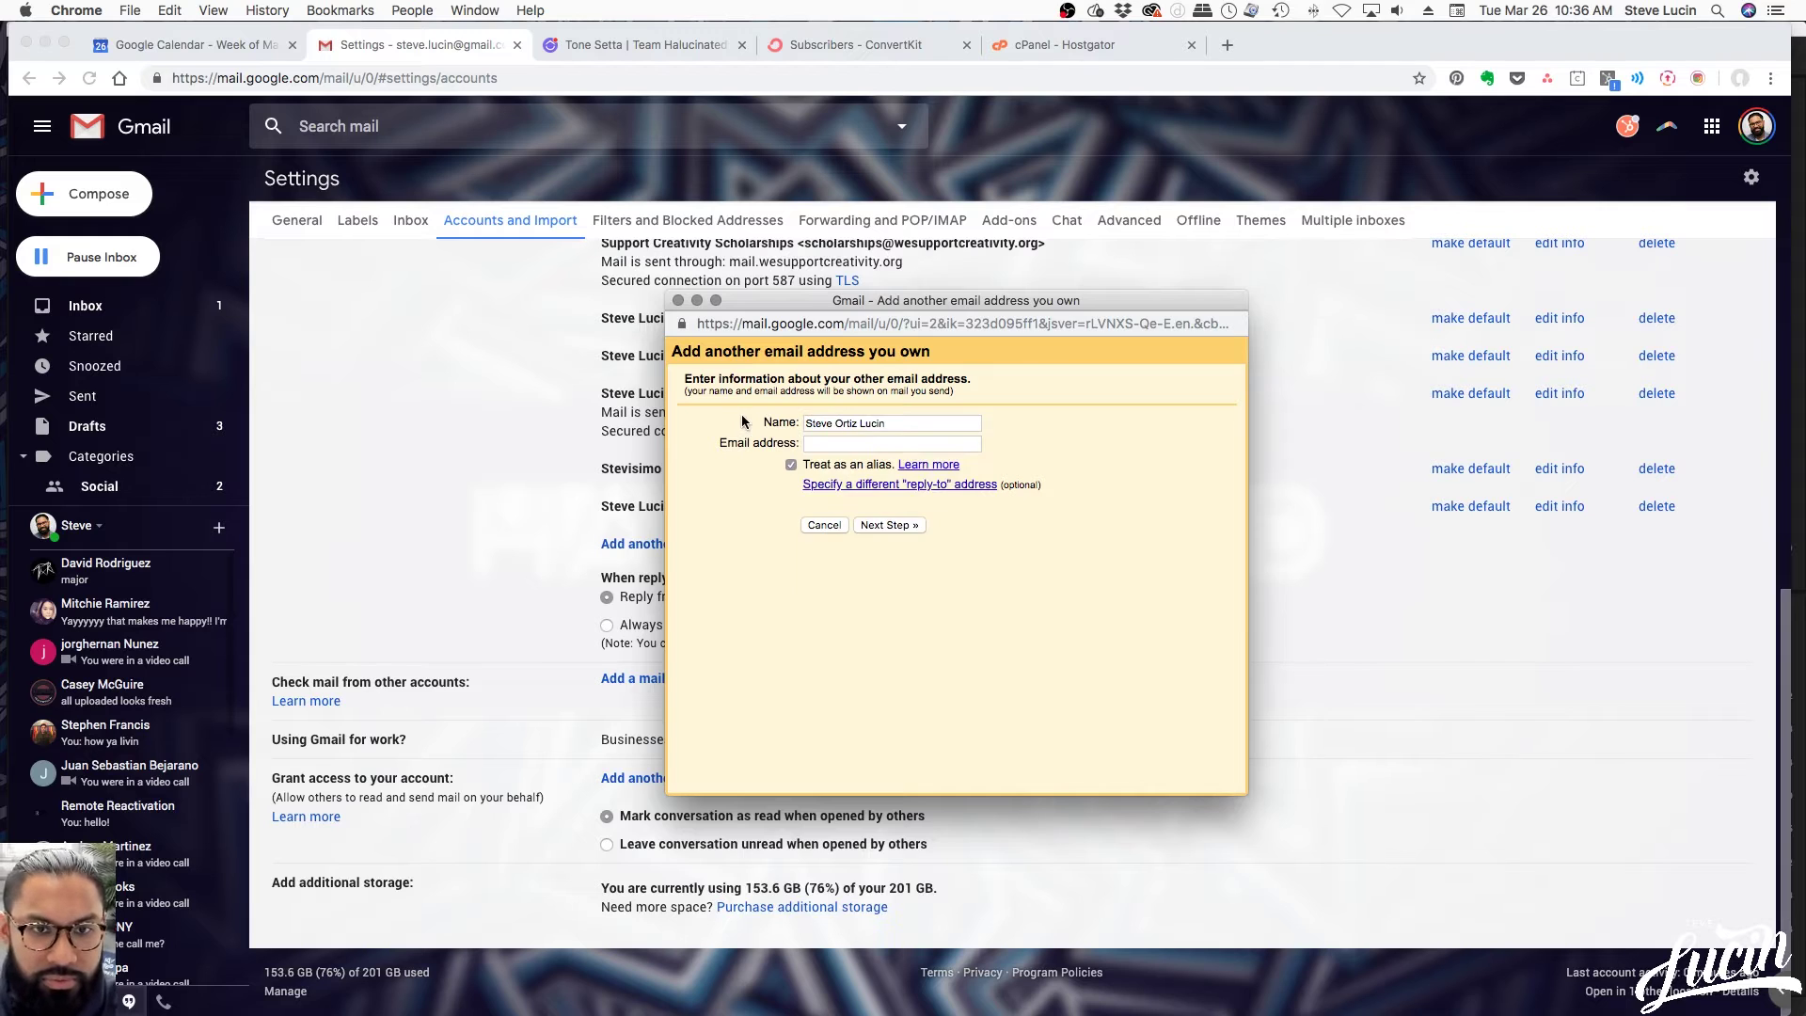
pyautogui.click(899, 423)
pyautogui.moveTo(894, 422); pyautogui.dragTo(795, 419)
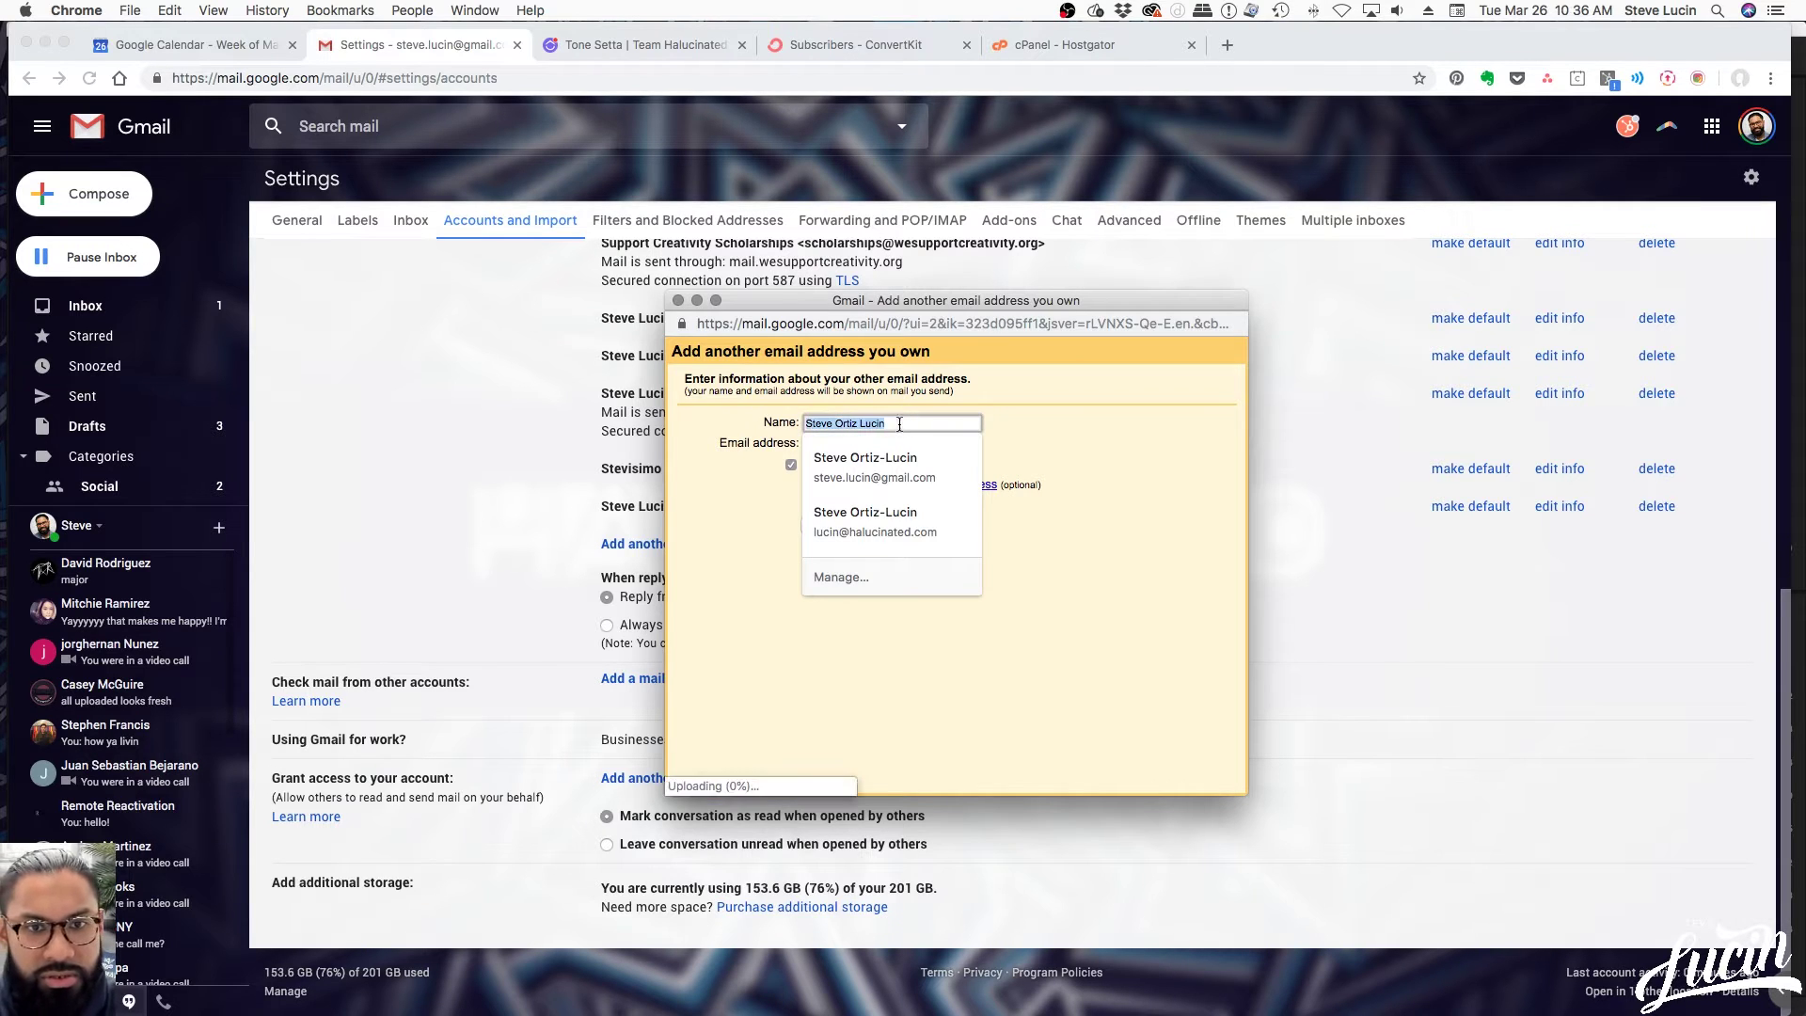
pyautogui.write('Jesus')
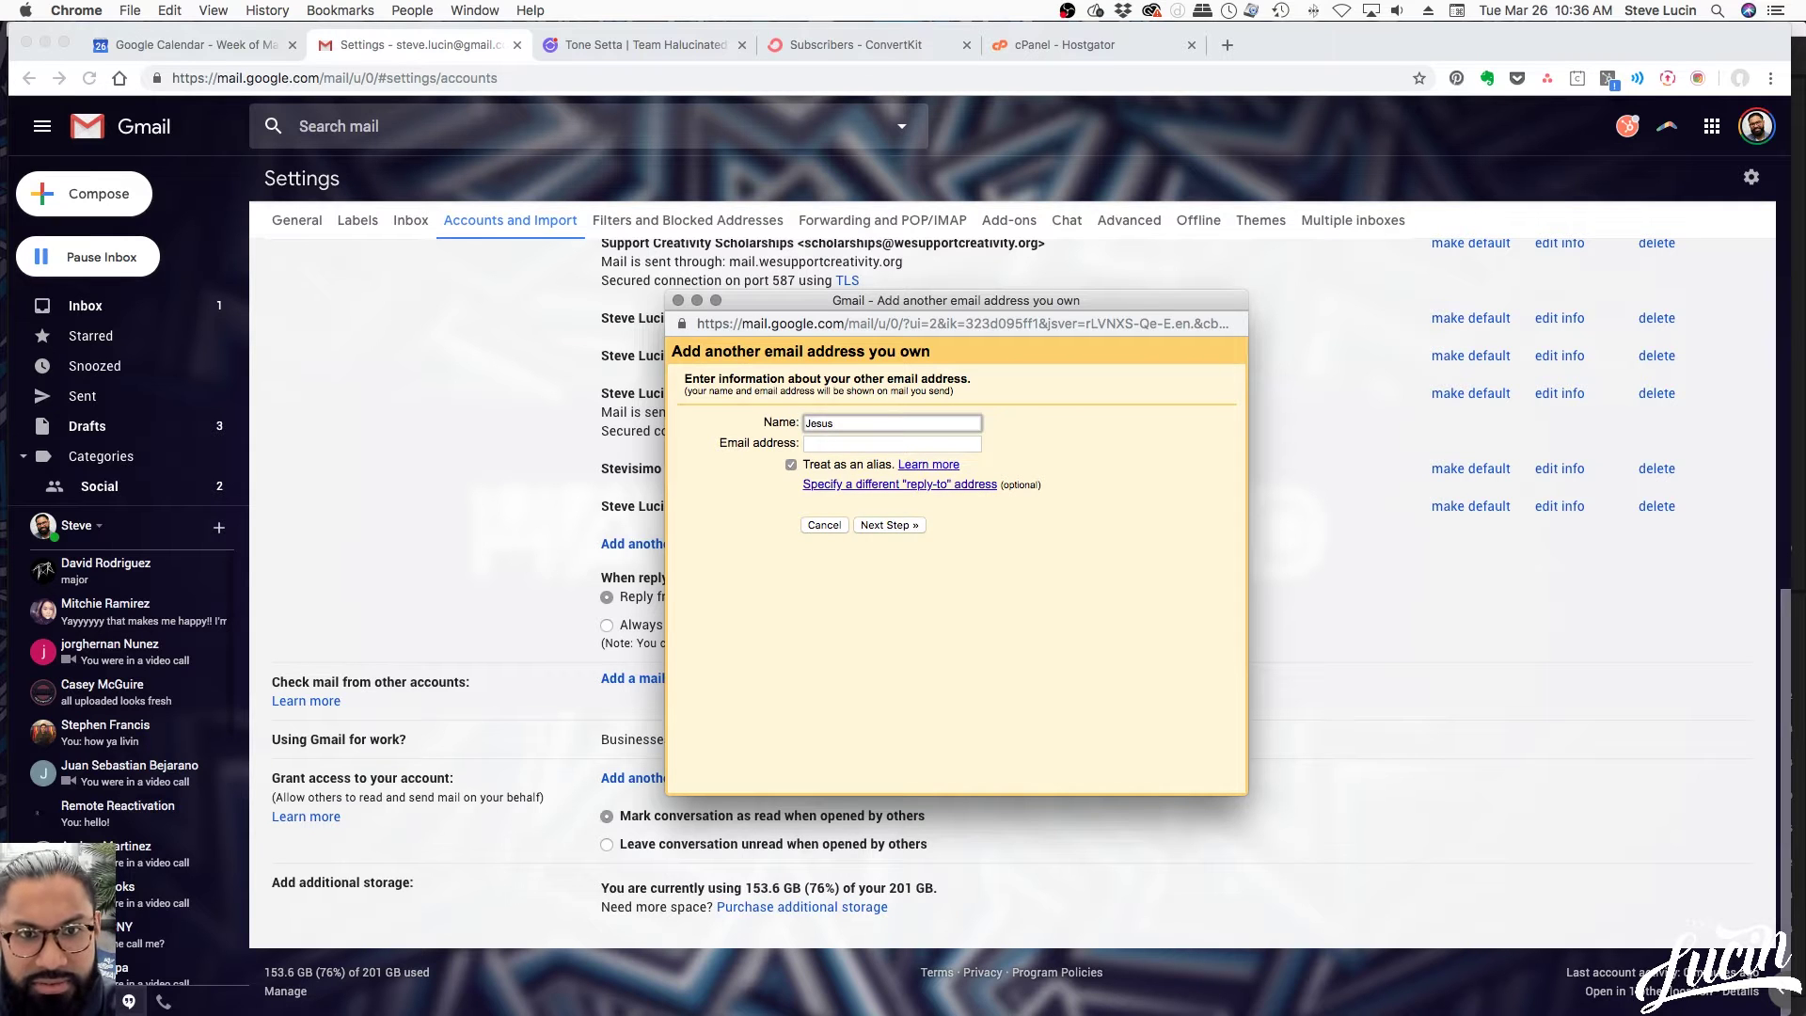
pyautogui.press('Tab')
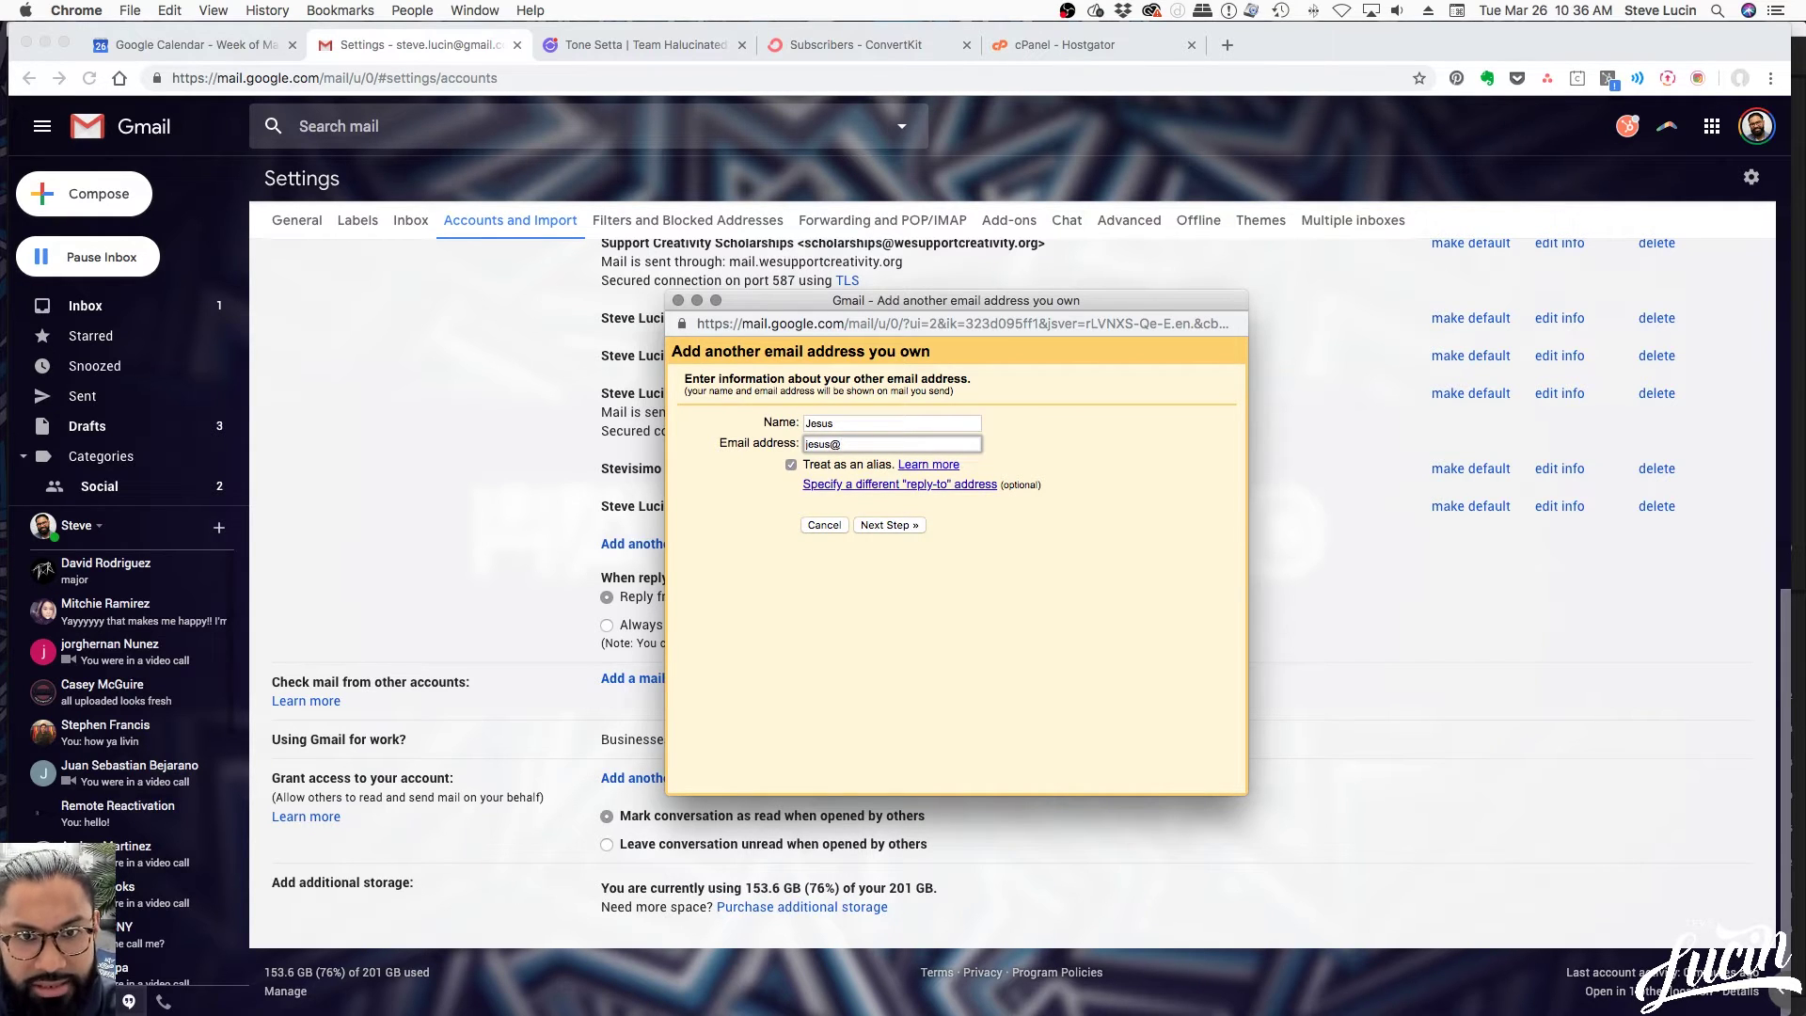
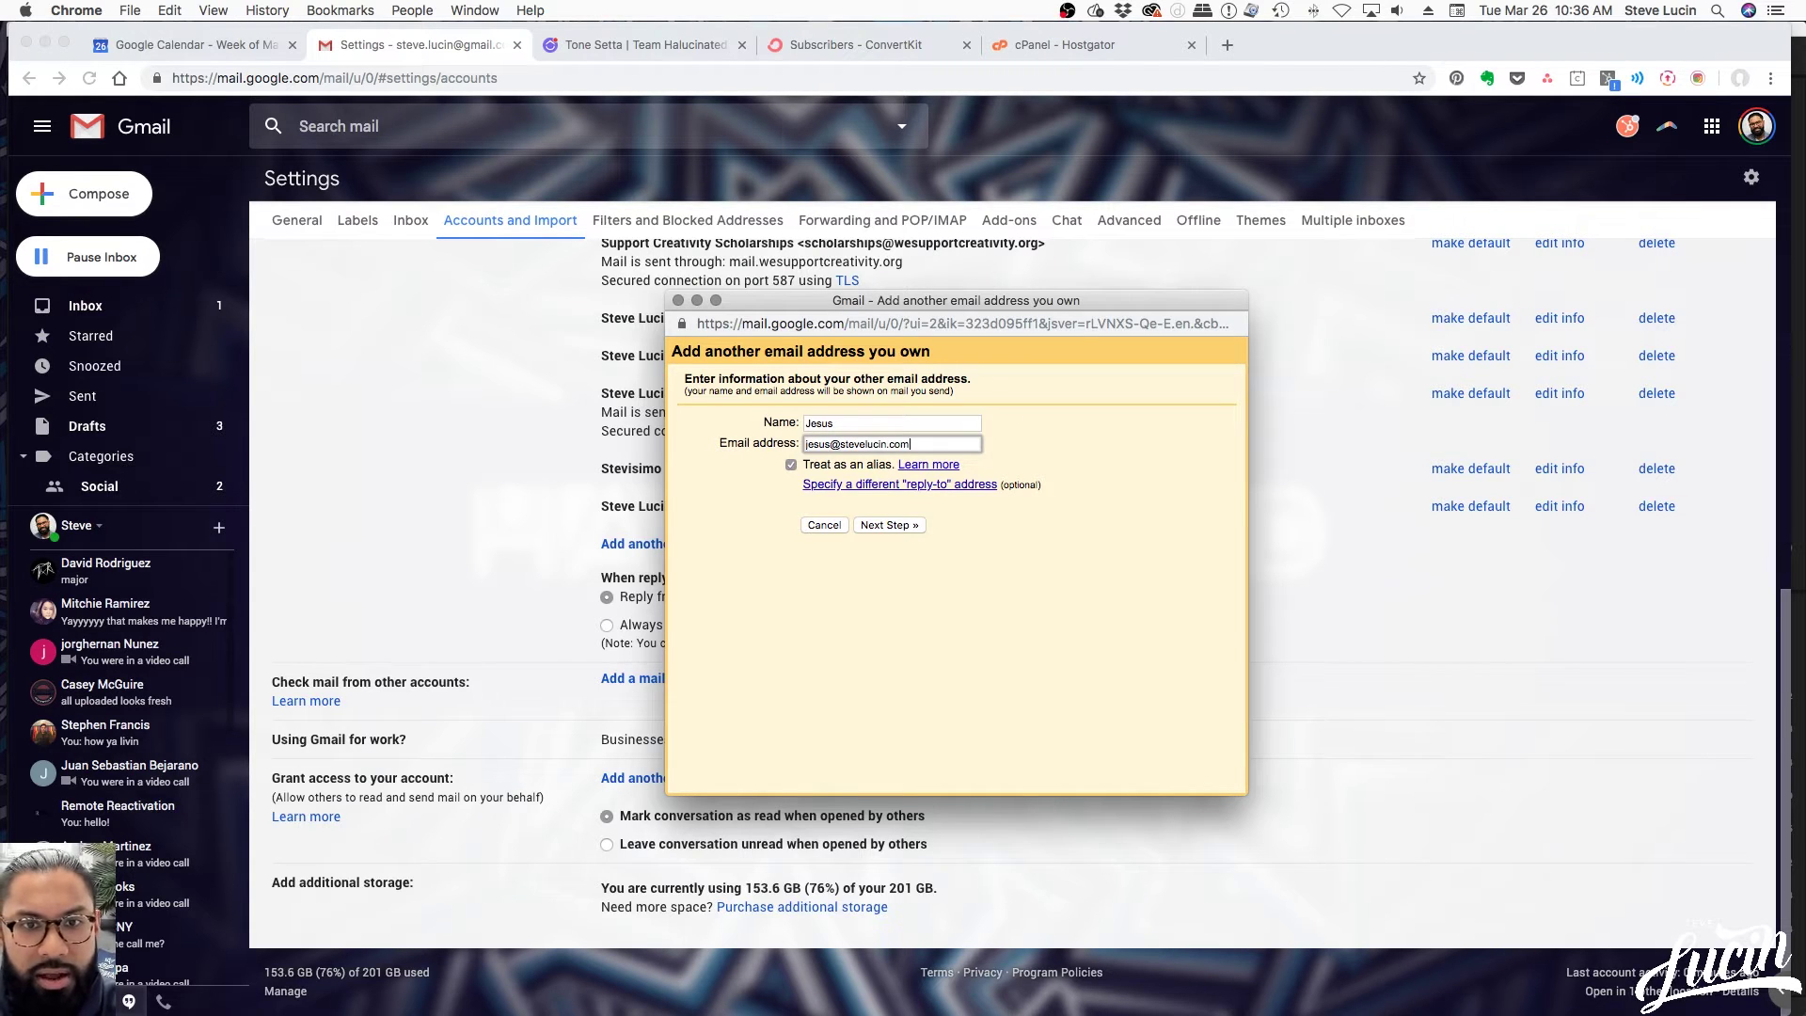
# Enter the new user's stevelucin.com address, add a separate reply-to address, and proceed to SMTP settings
pyautogui.click(937, 624)
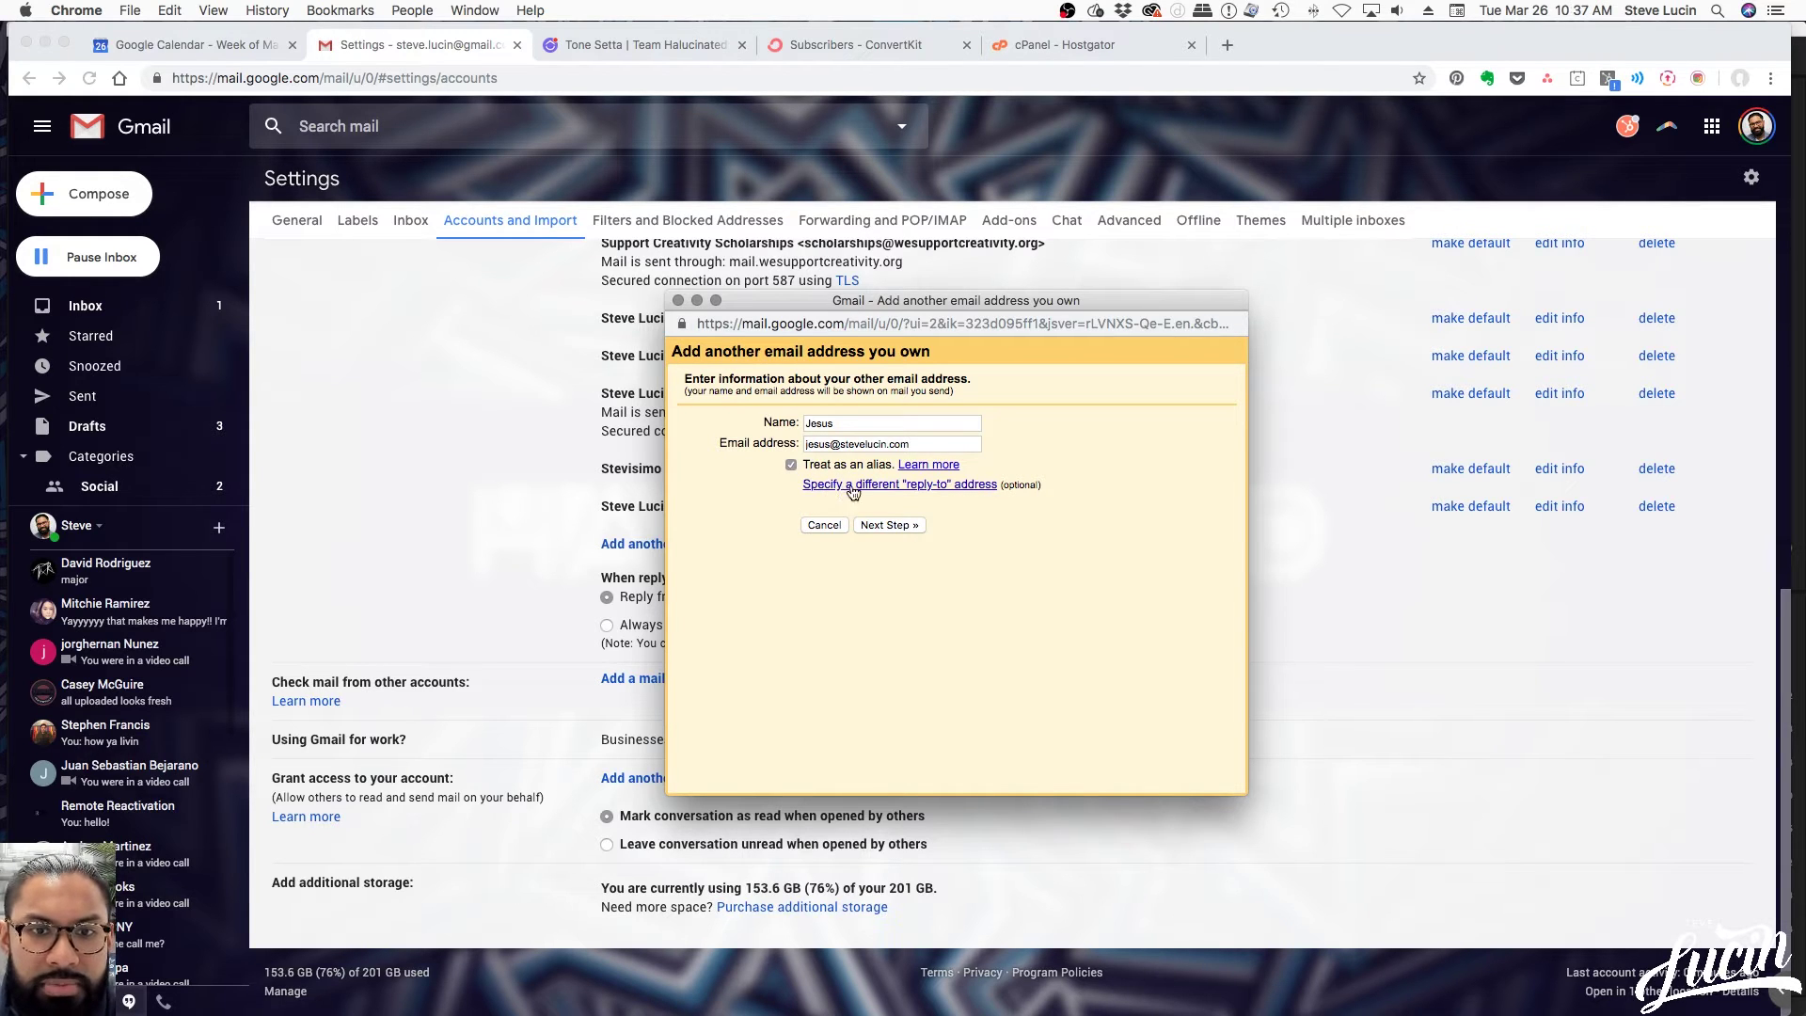
pyautogui.click(981, 489)
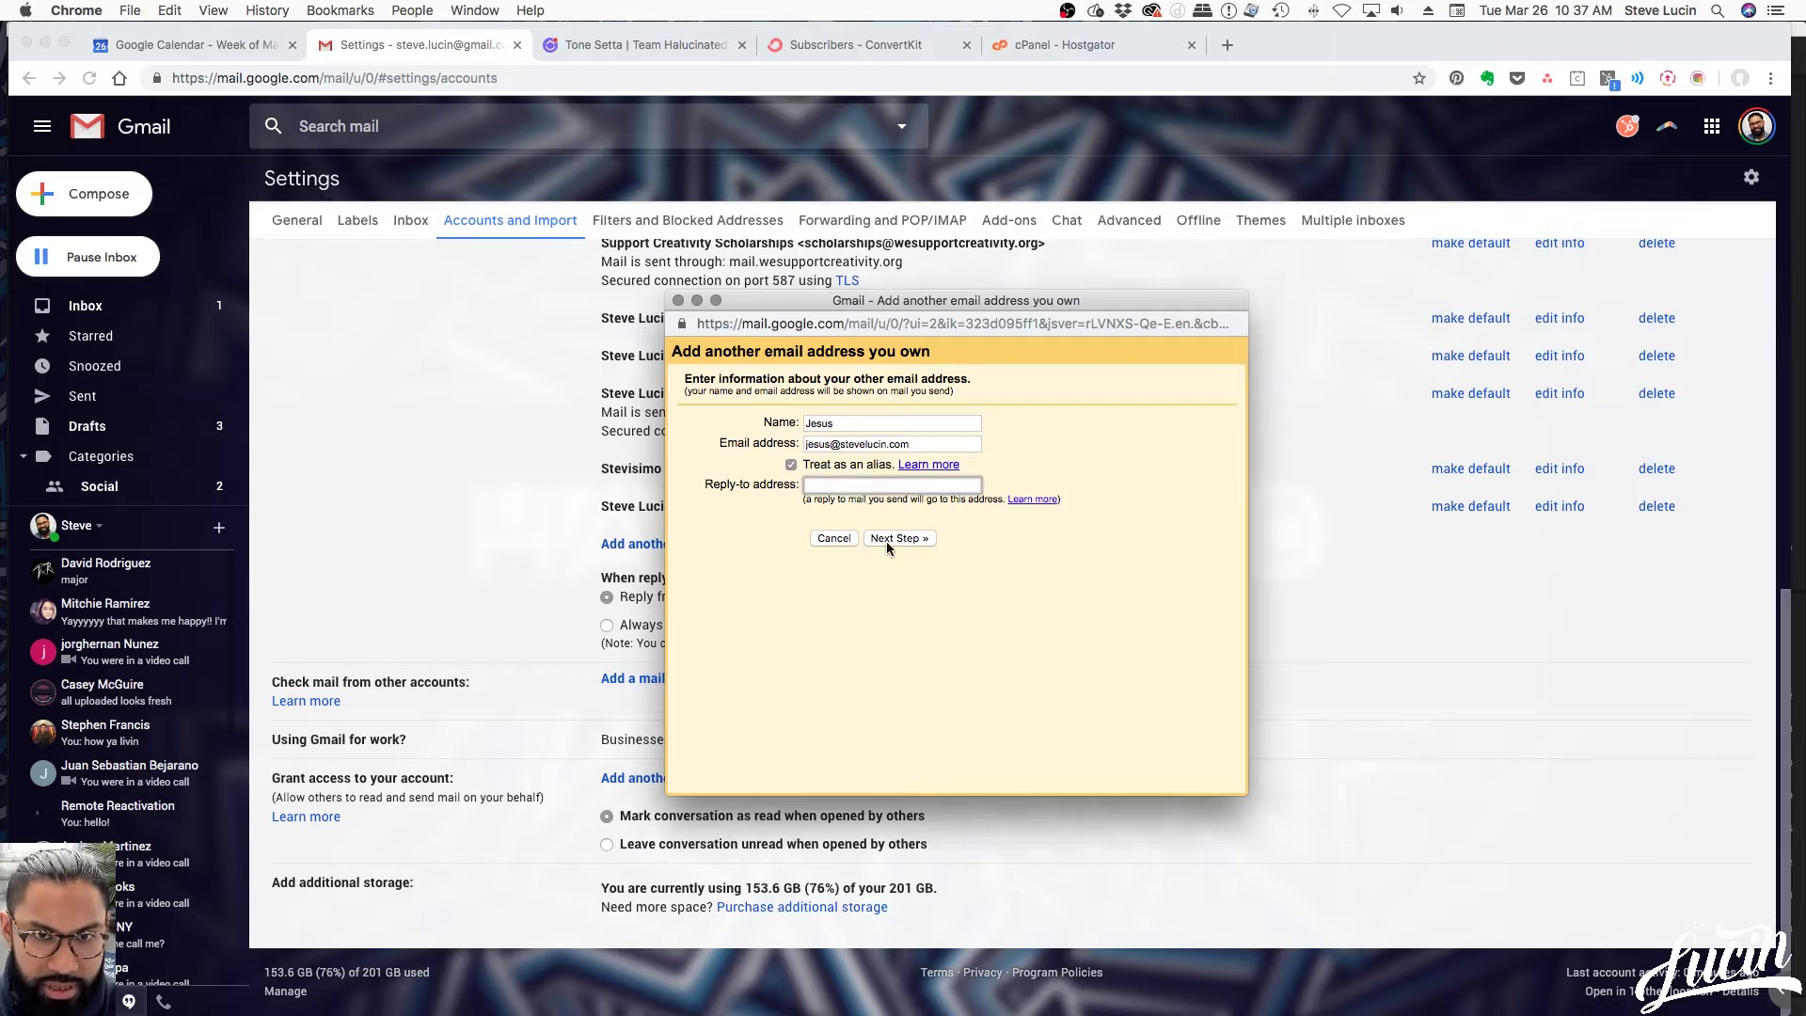
pyautogui.click(895, 539)
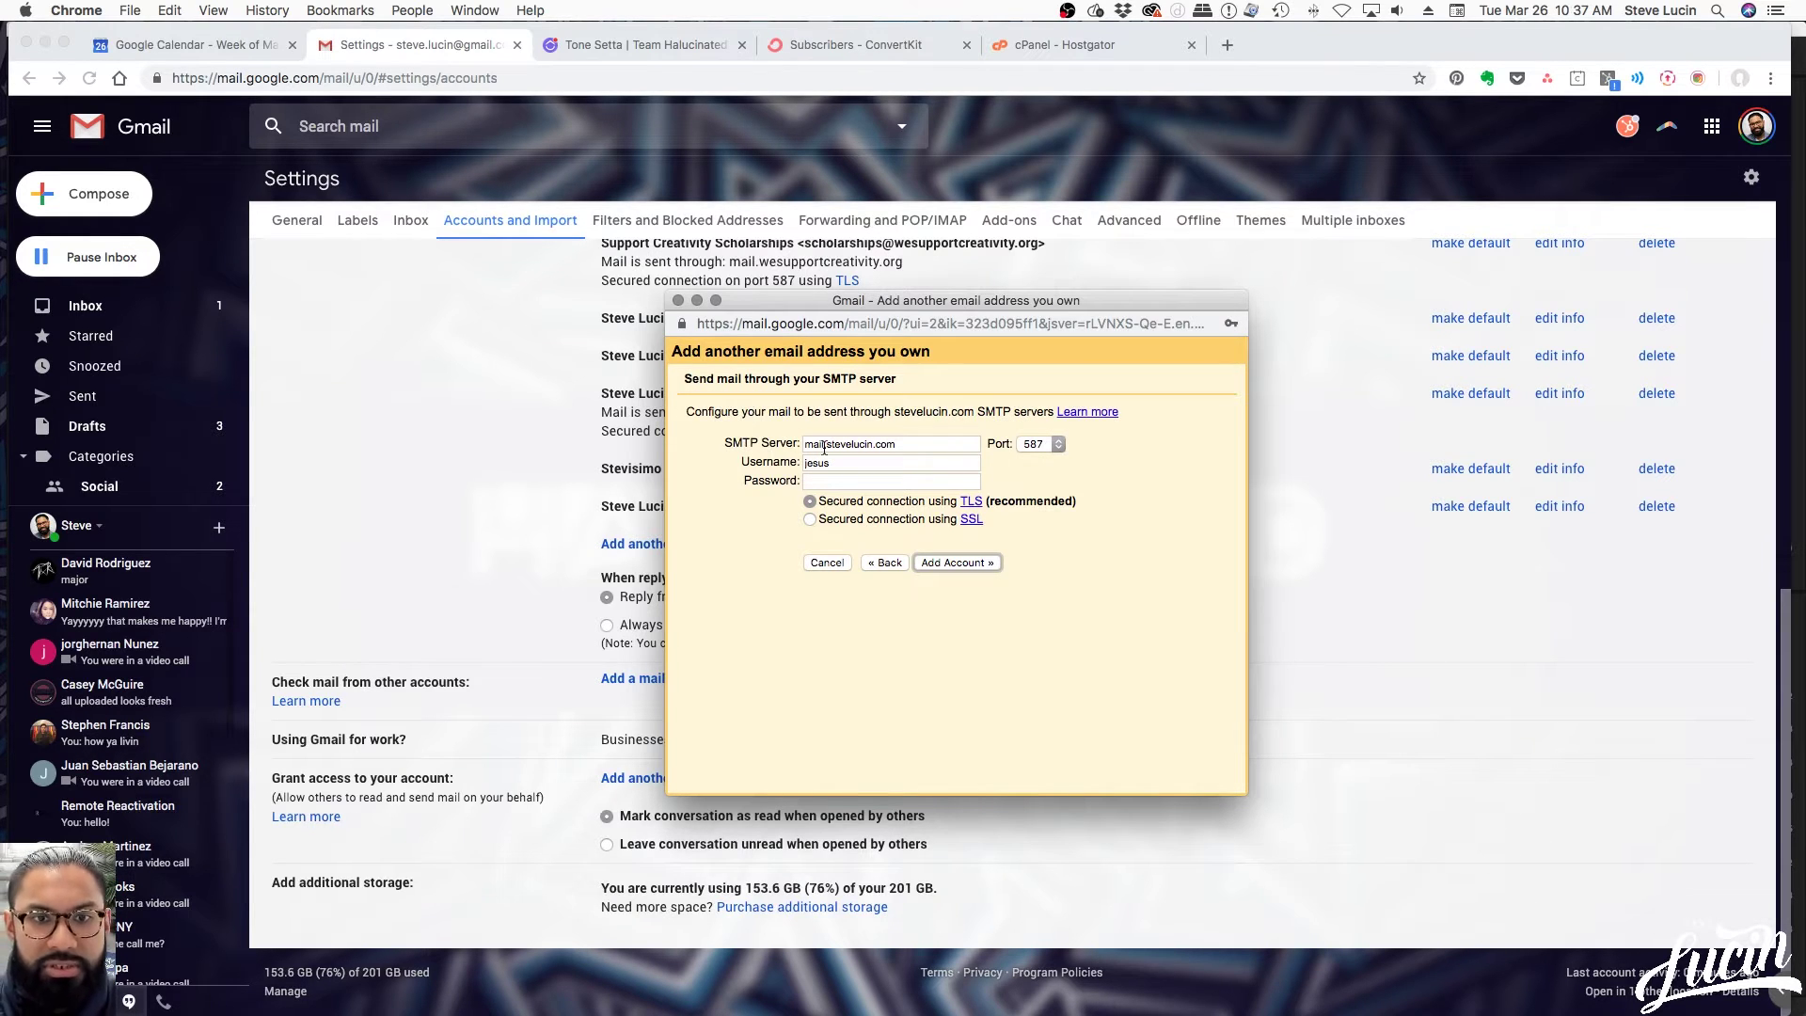
# Keep the SMTP port at 587 and complete the username with the full new address
pyautogui.click(1047, 445)
pyautogui.click(1078, 453)
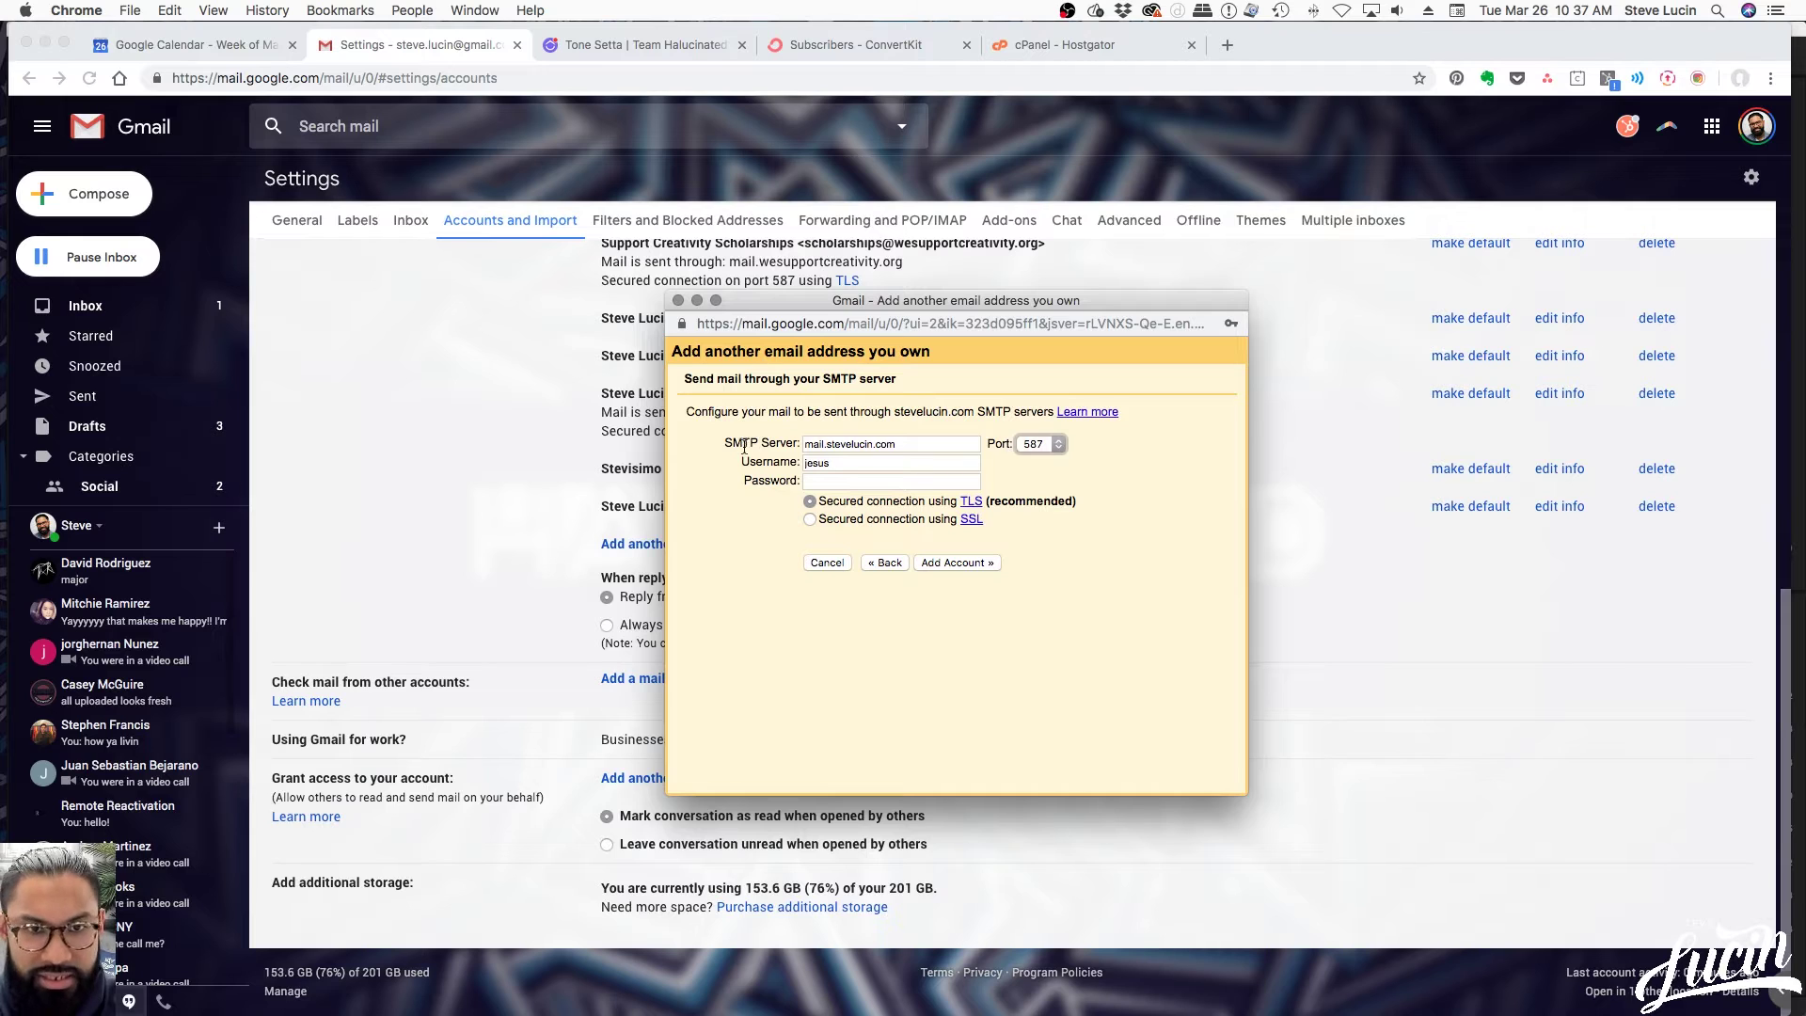
pyautogui.click(844, 466)
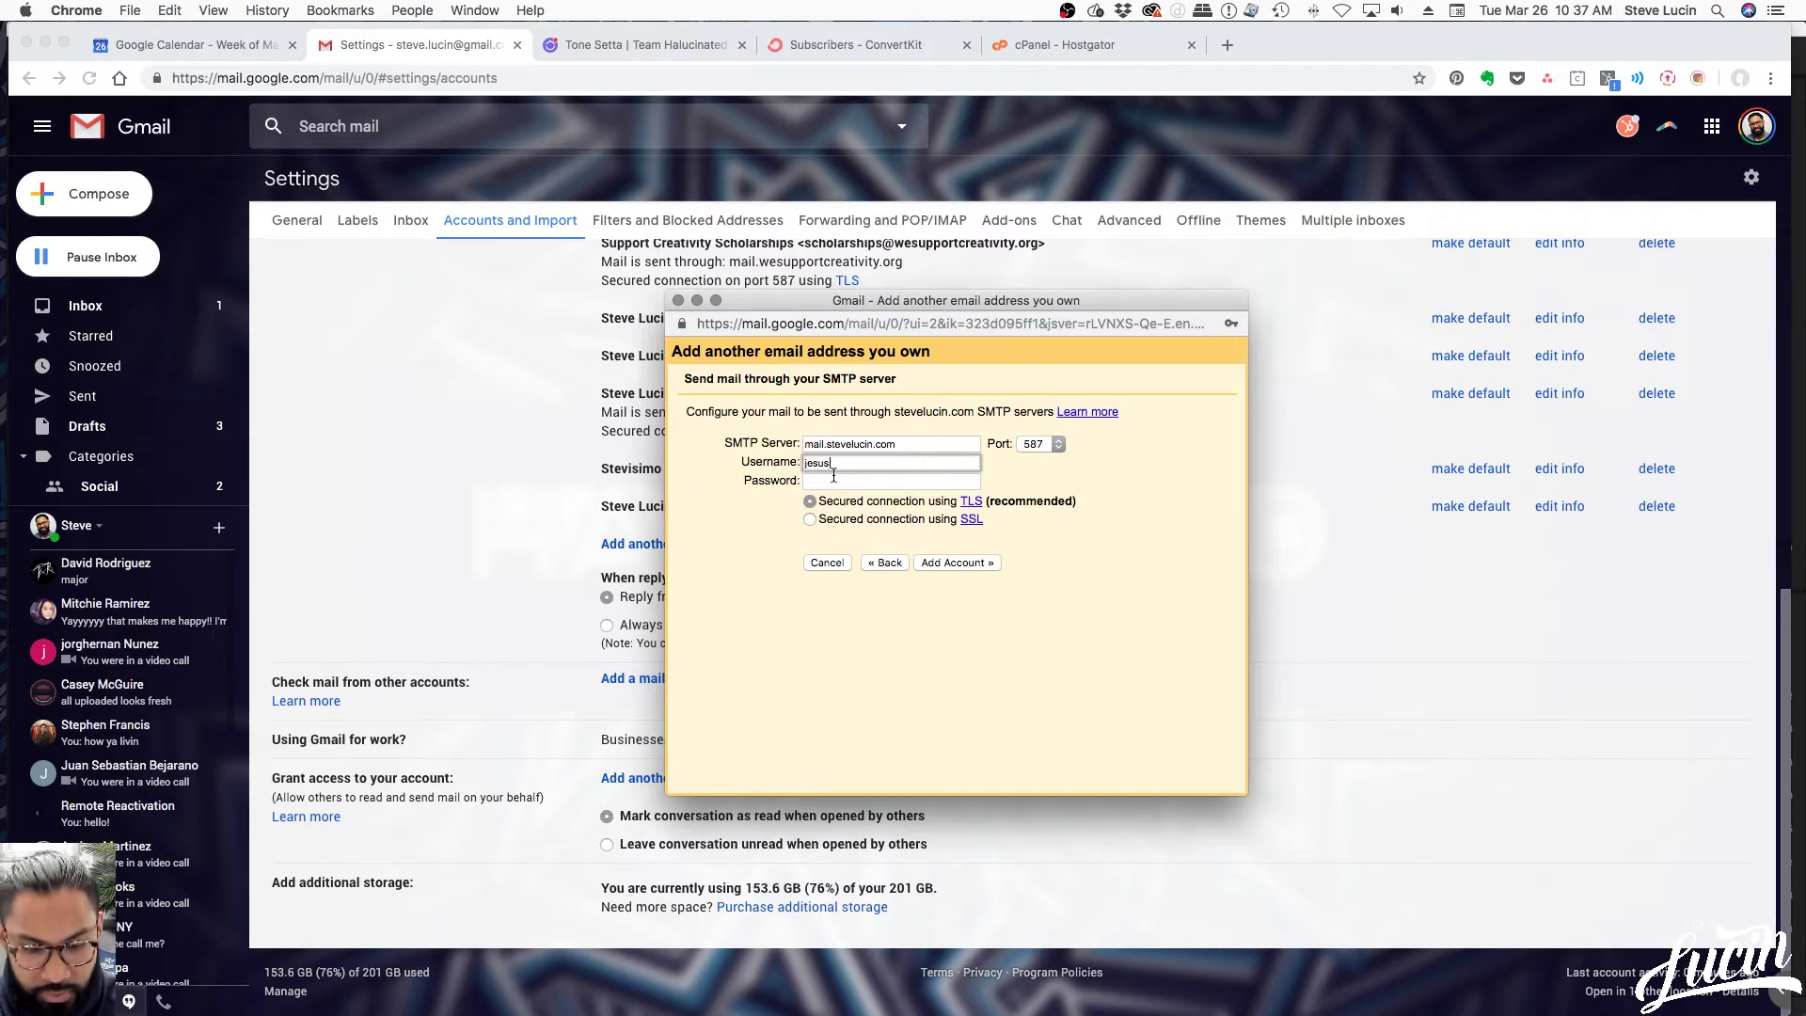
pyautogui.write('@st')
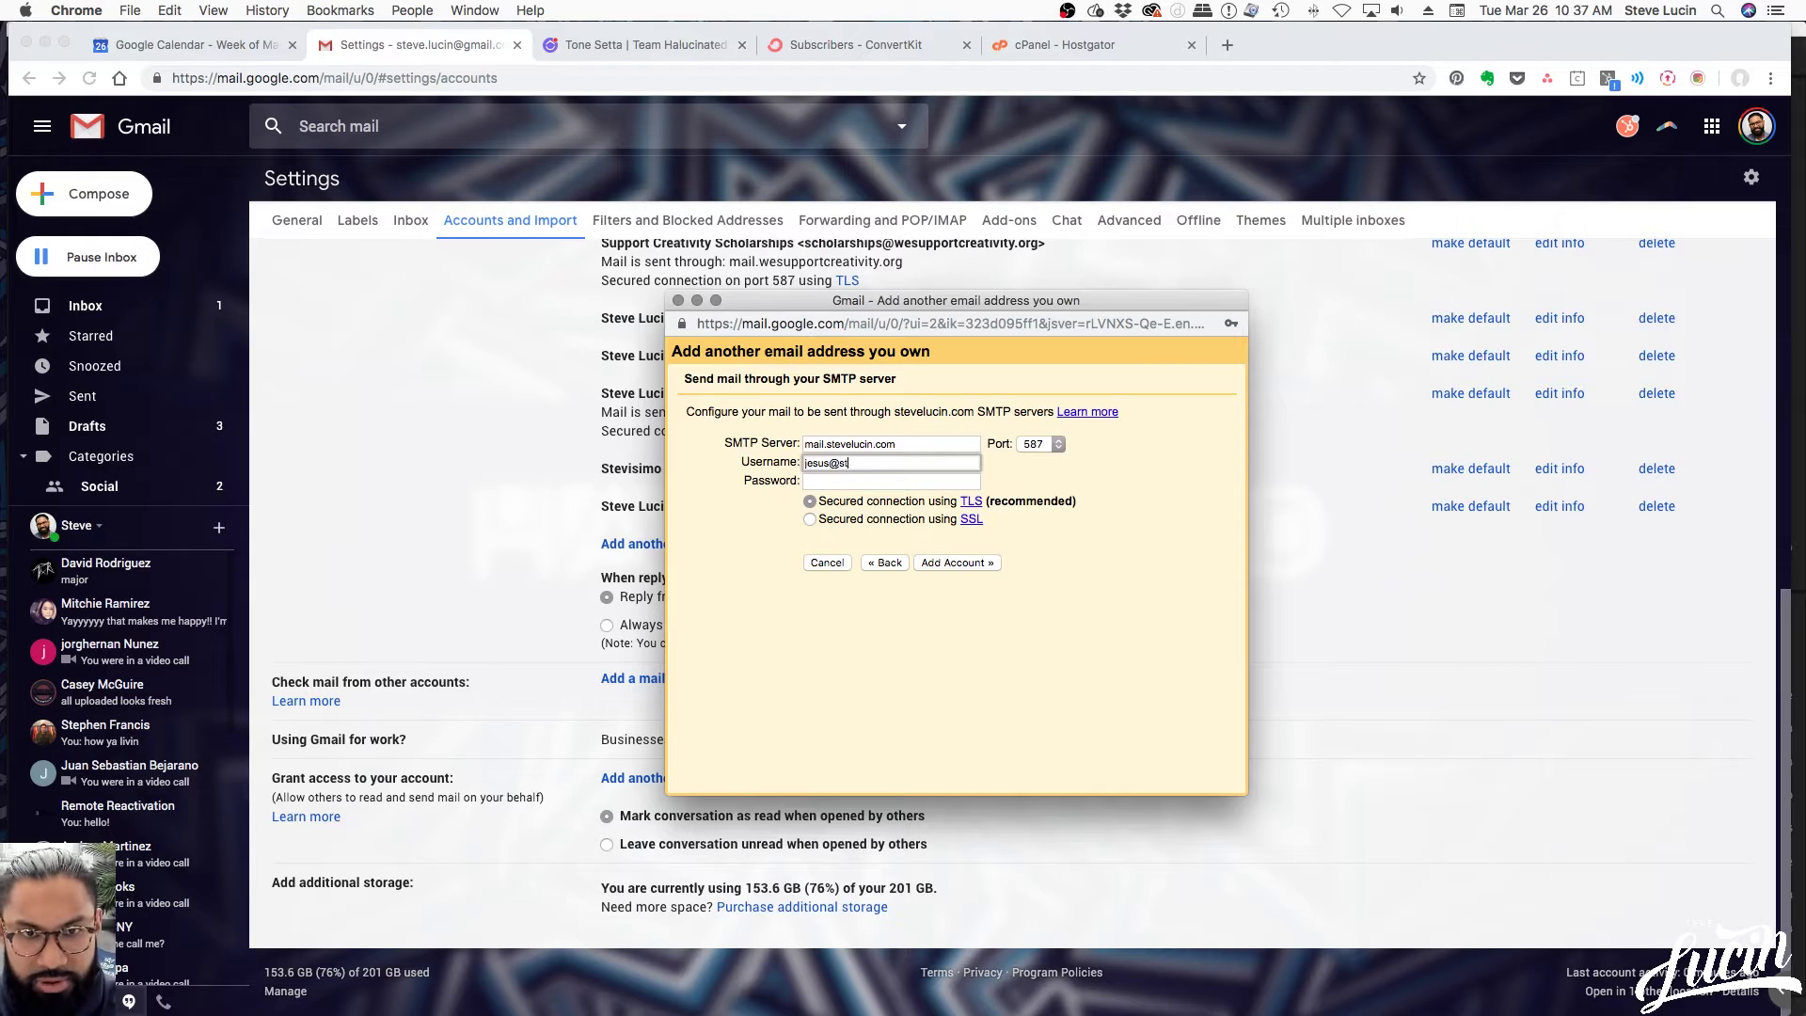
pyautogui.write('evelucin.com')
pyautogui.press('Tab')
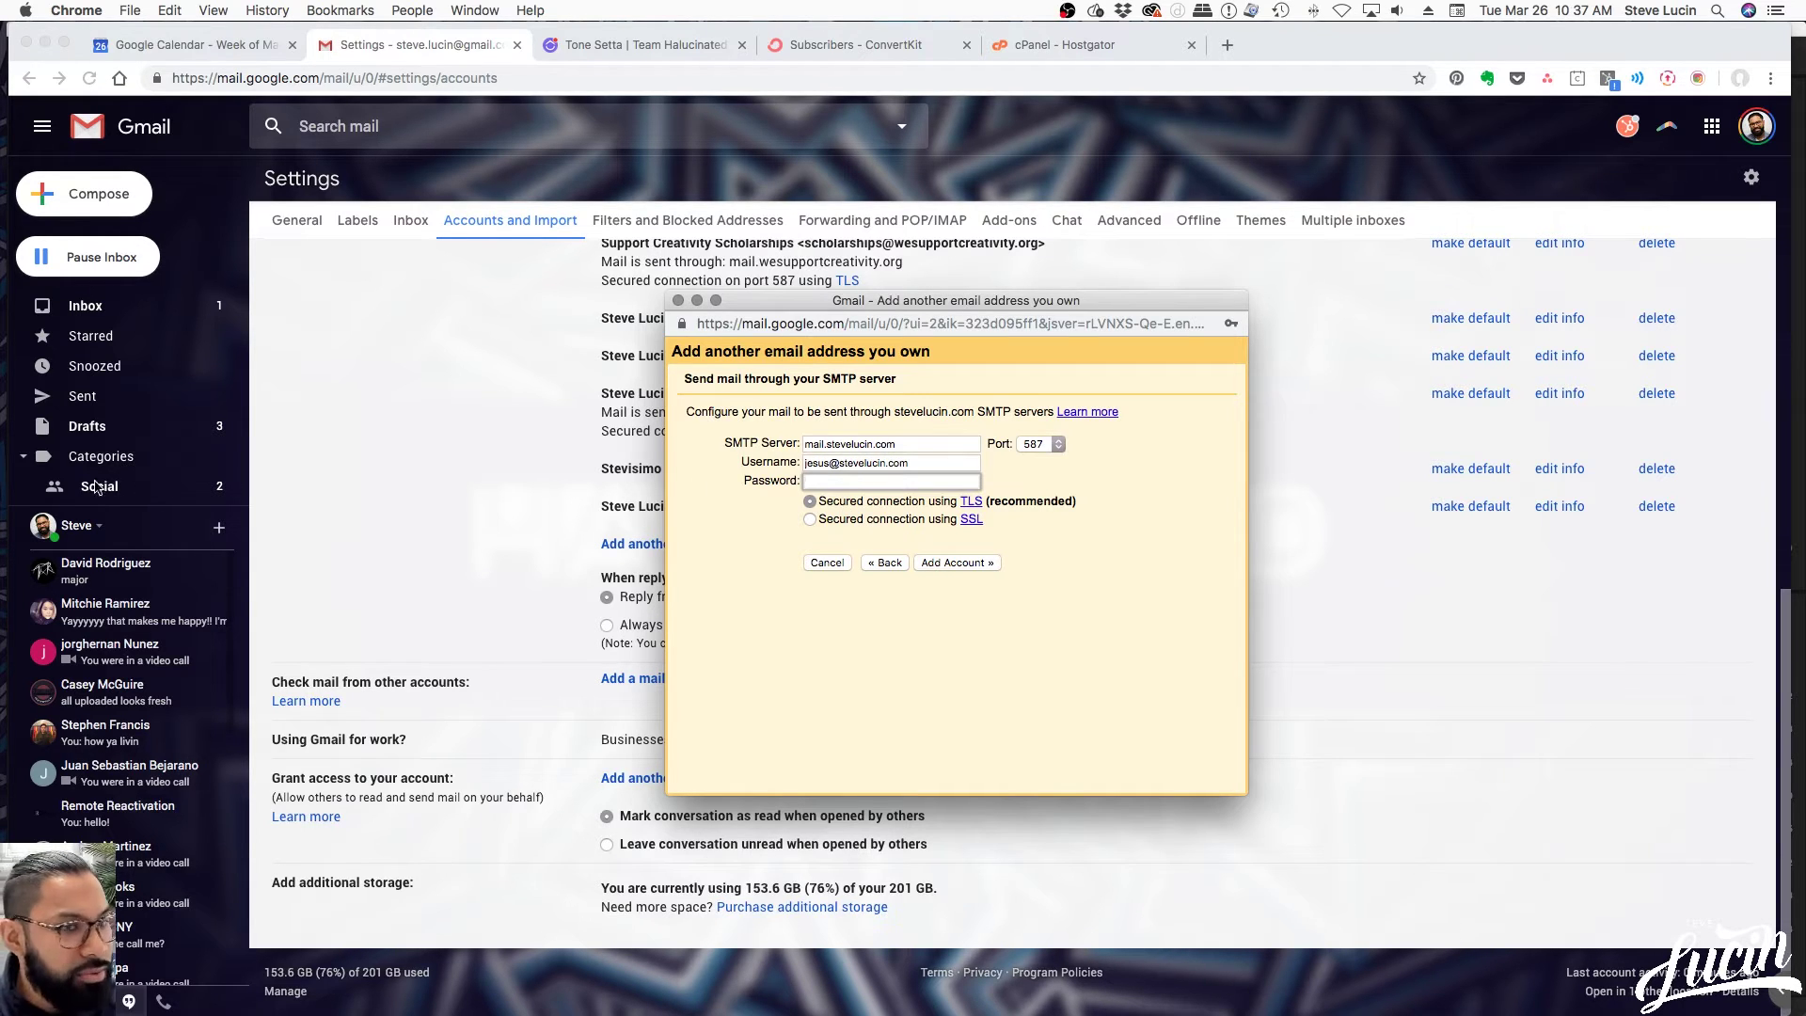
# Paste the account password and add the account so Gmail verifies the SMTP credentials
pyautogui.click(0, 489)
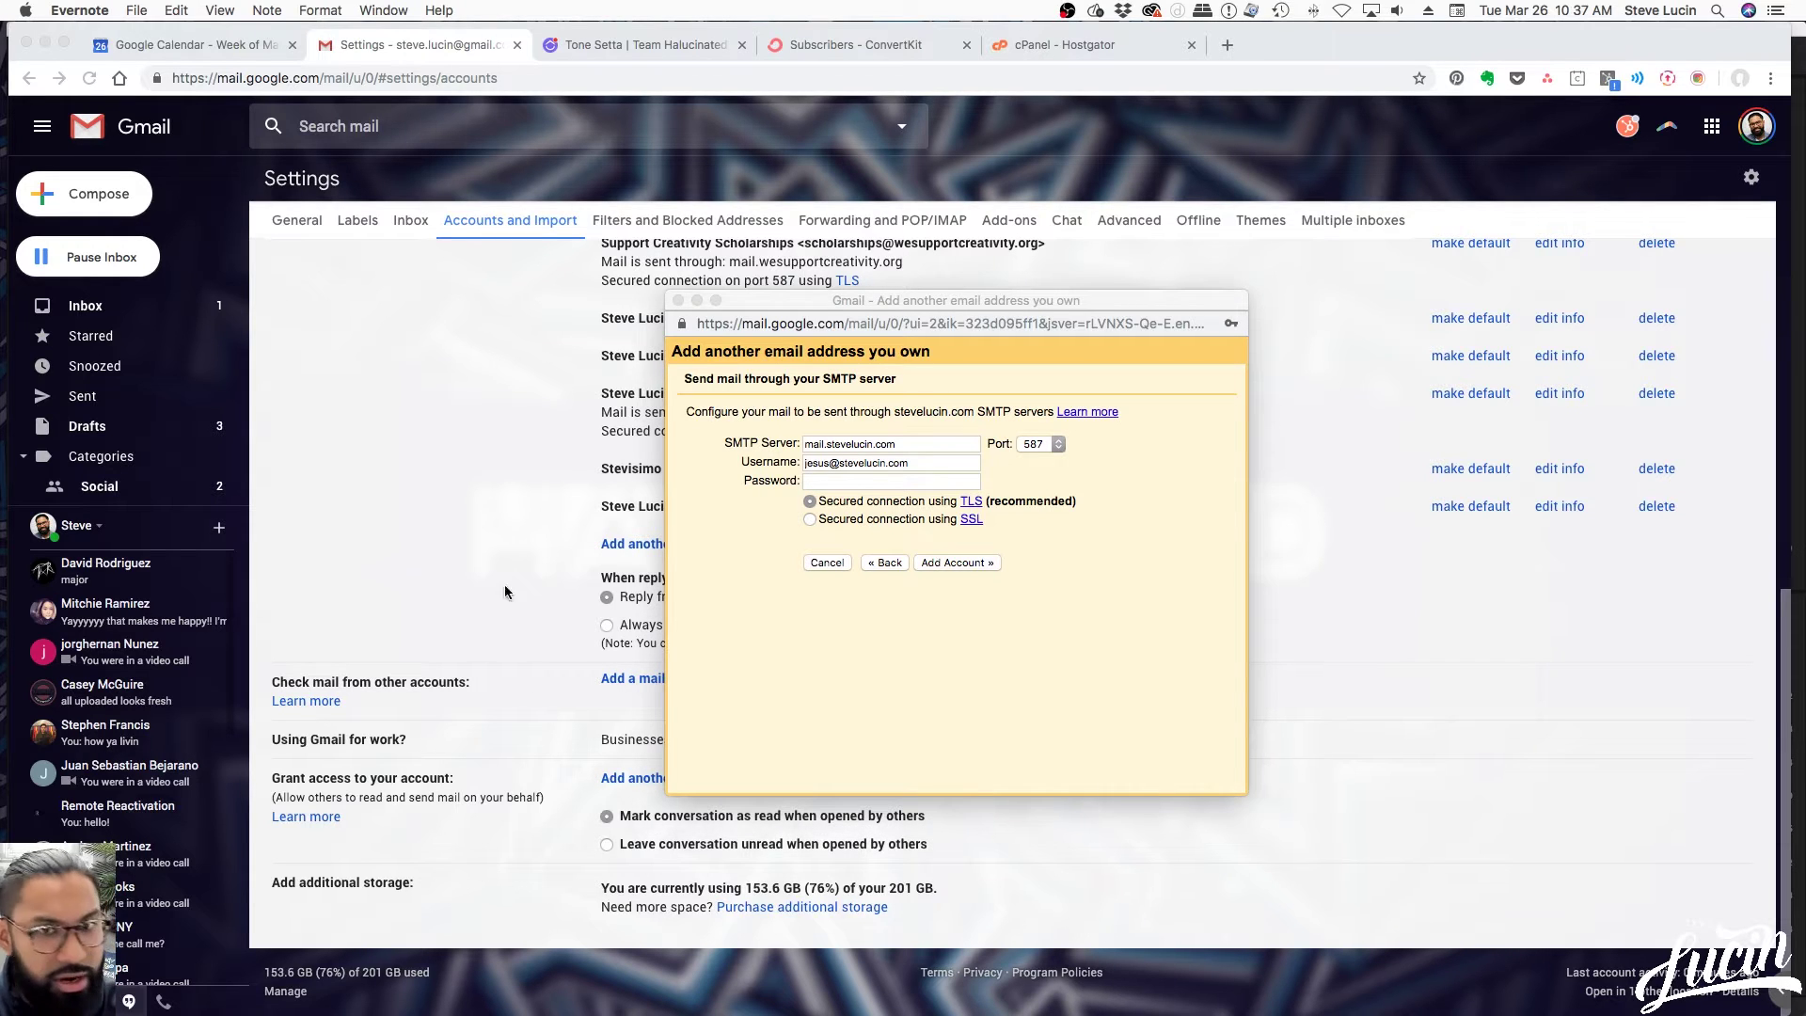
pyautogui.click(838, 482)
pyautogui.press('cmd+v')
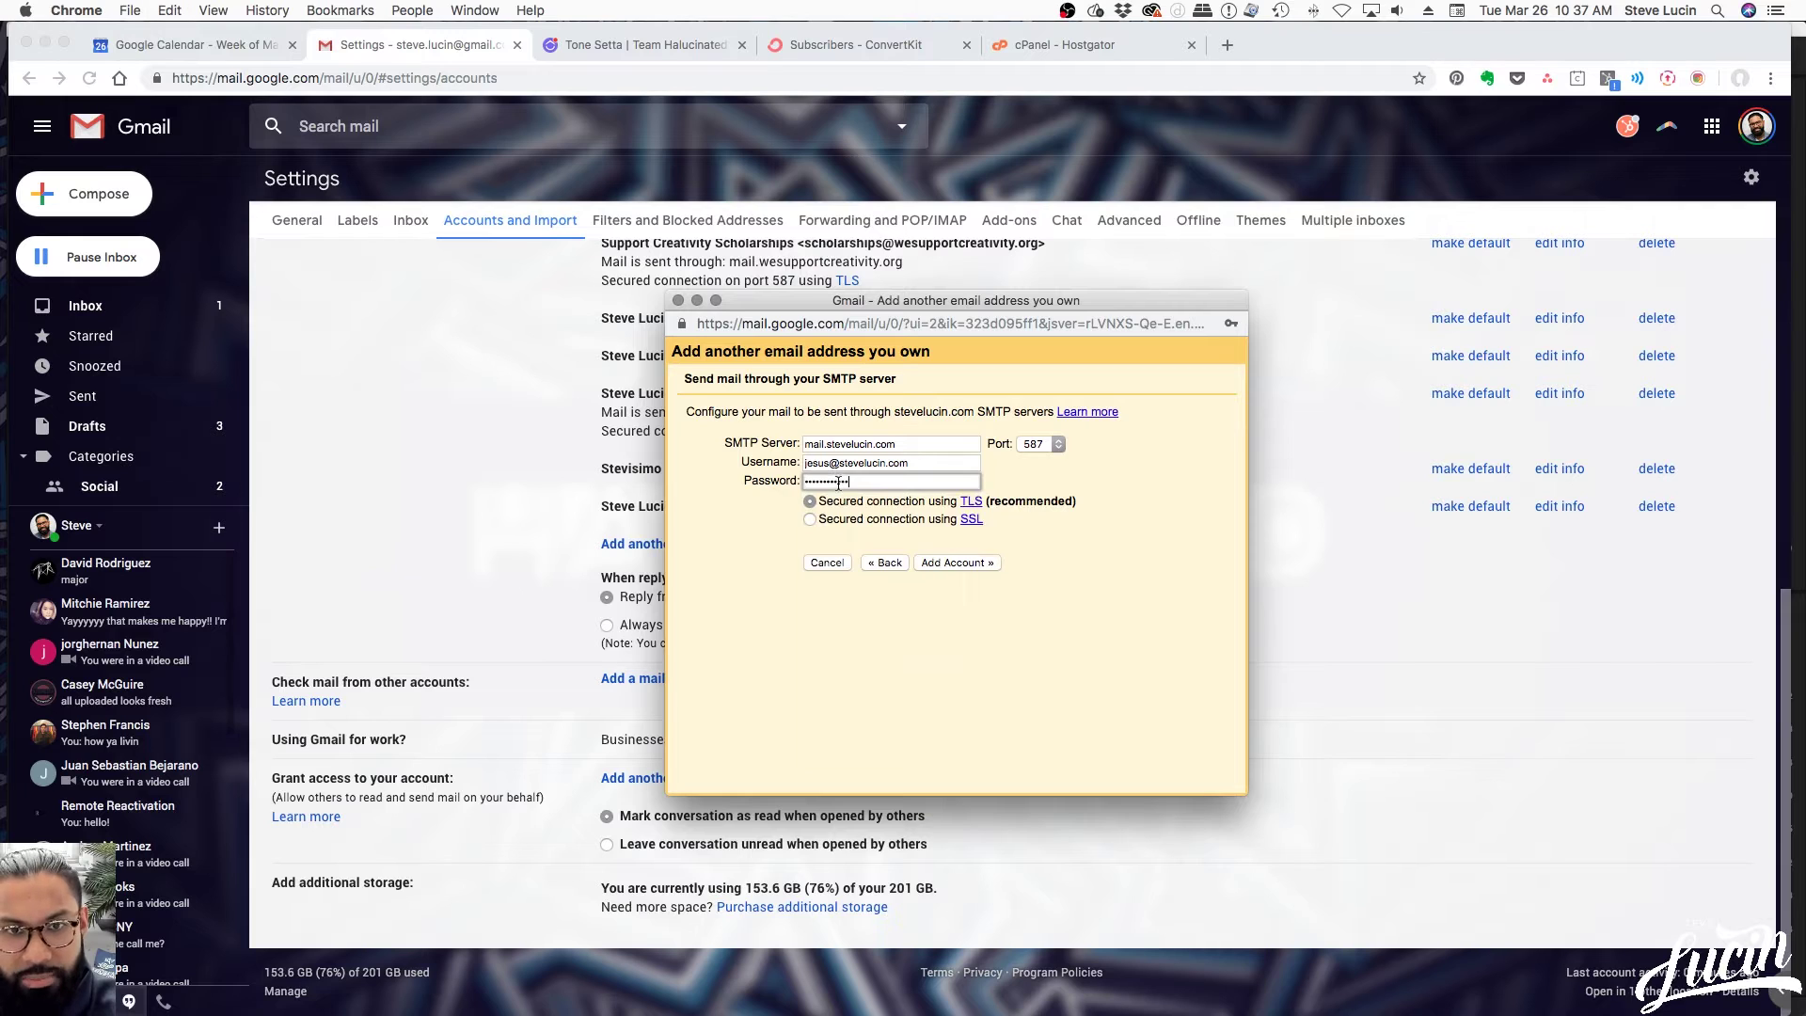
pyautogui.click(1063, 596)
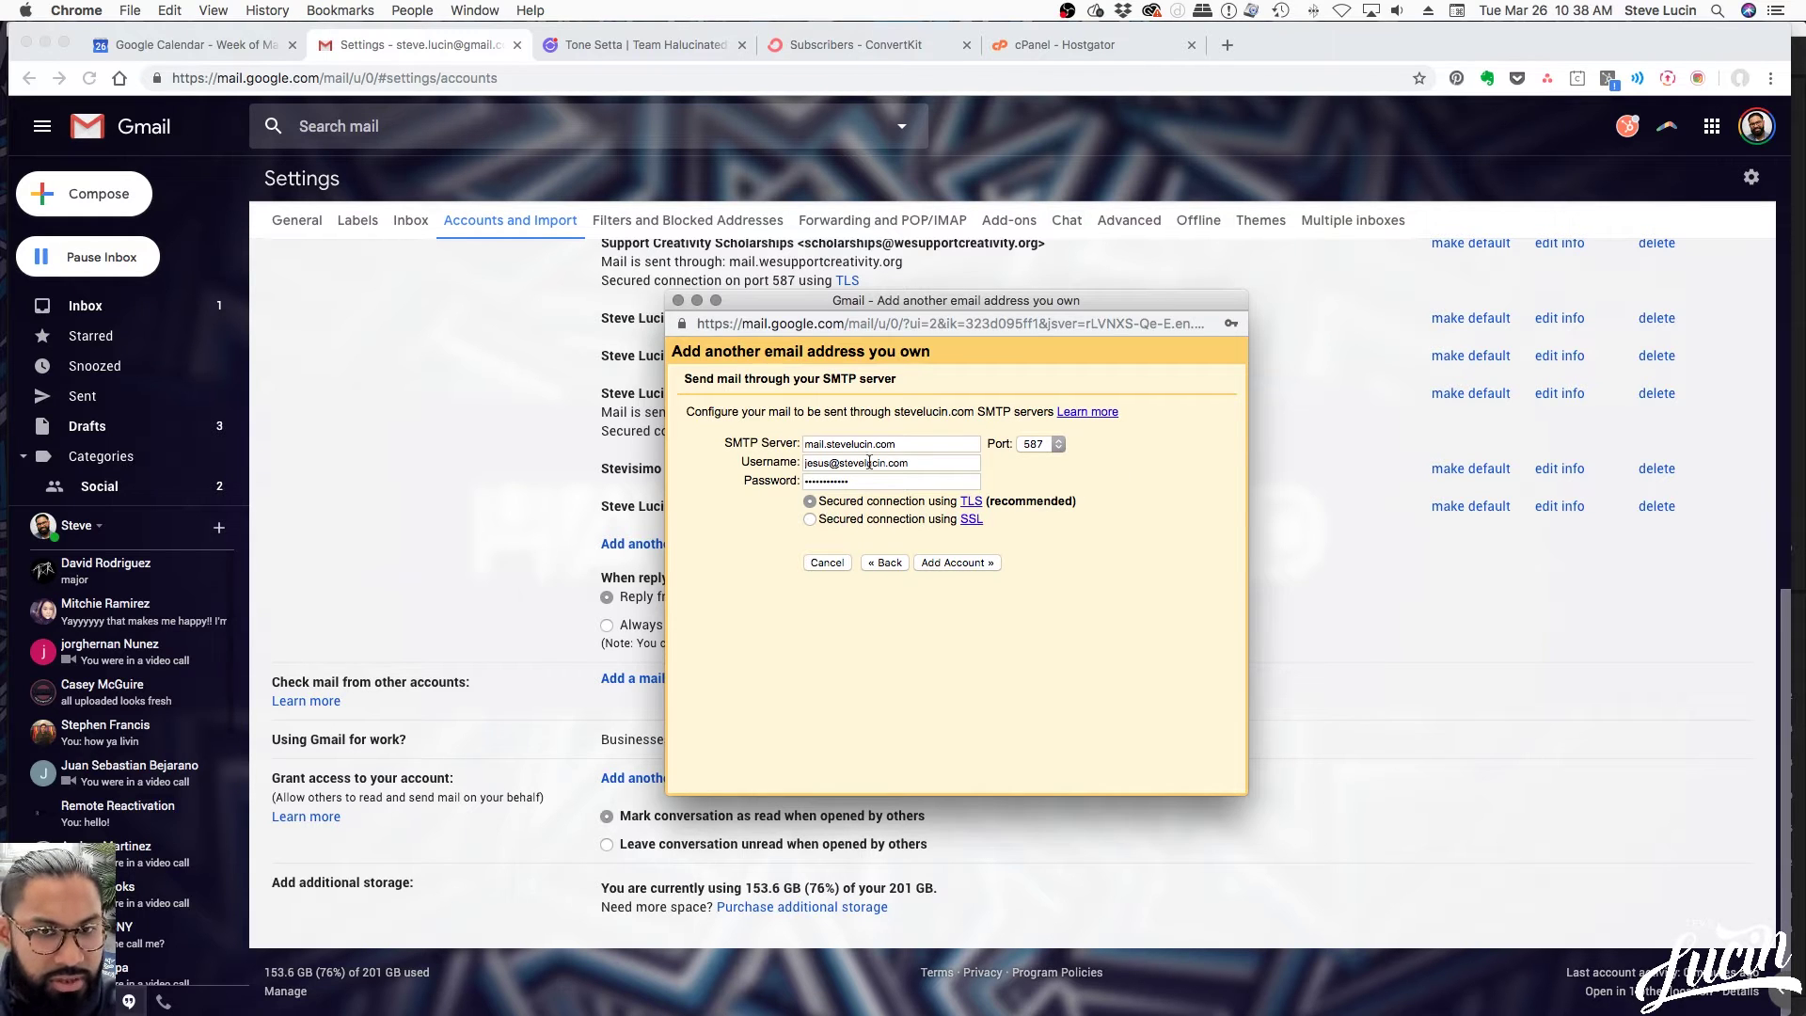
pyautogui.moveTo(804, 443); pyautogui.dragTo(933, 443)
pyautogui.click(934, 443)
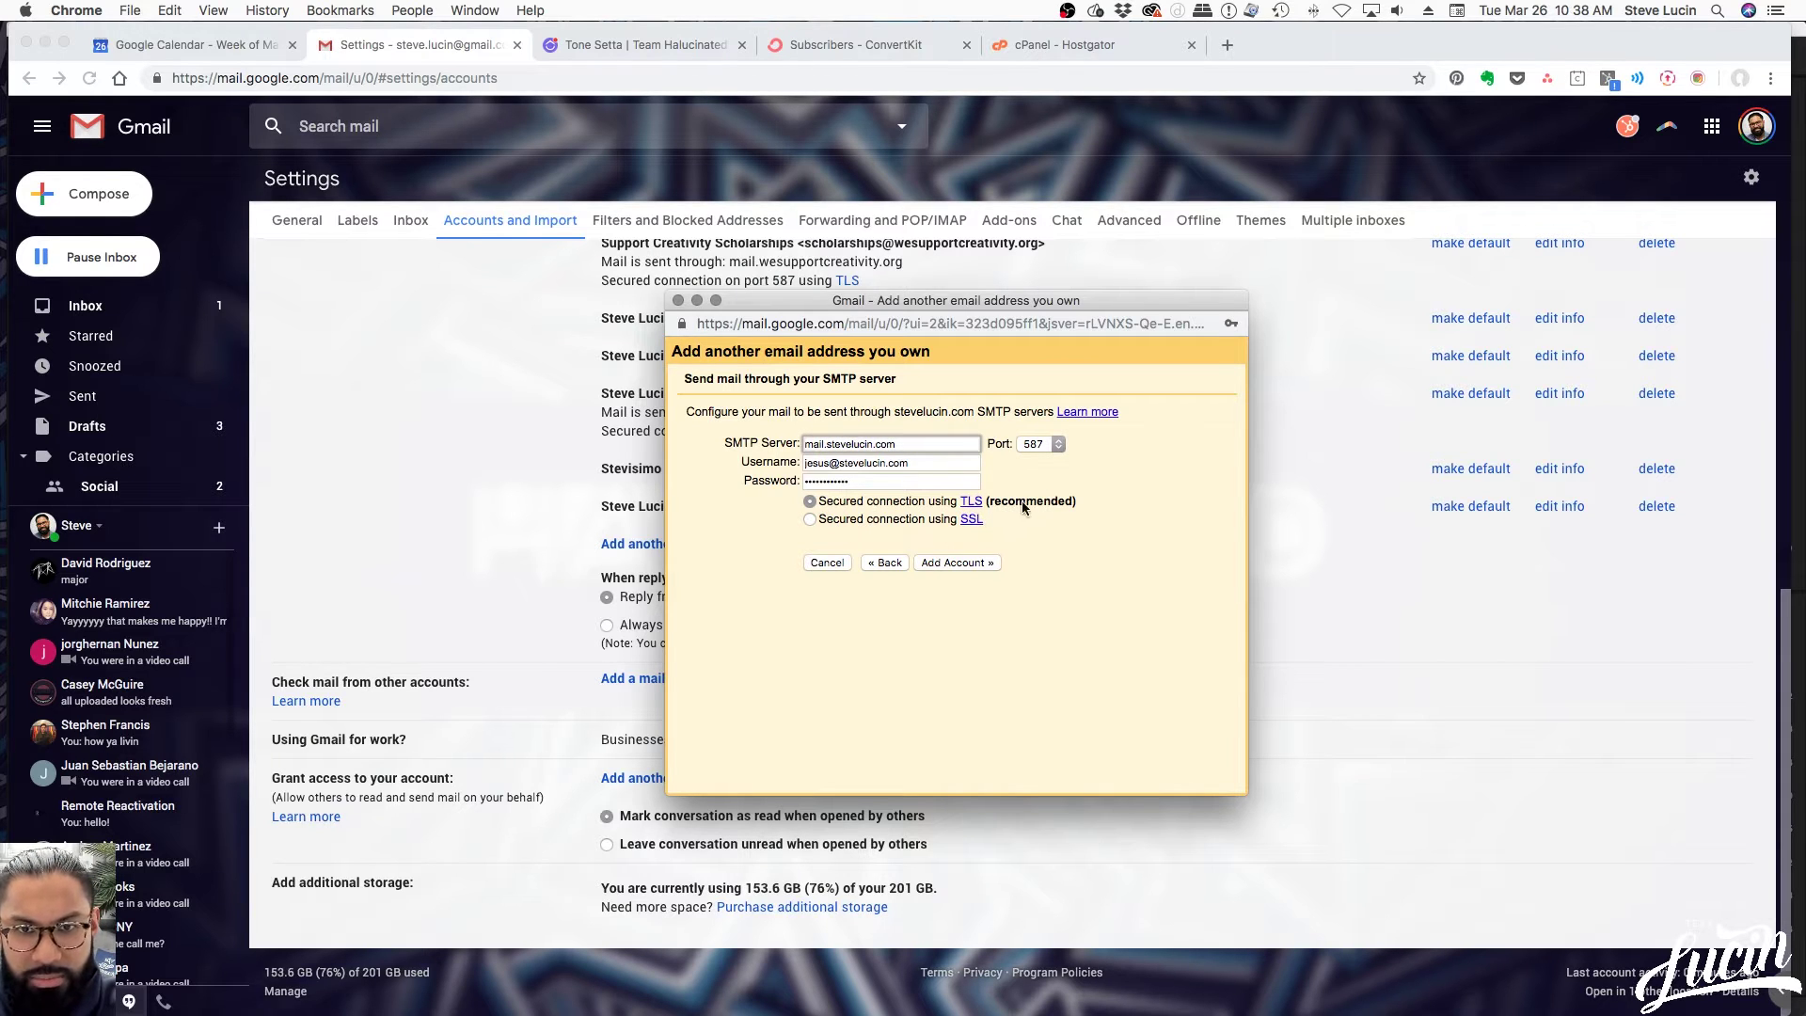
pyautogui.click(959, 562)
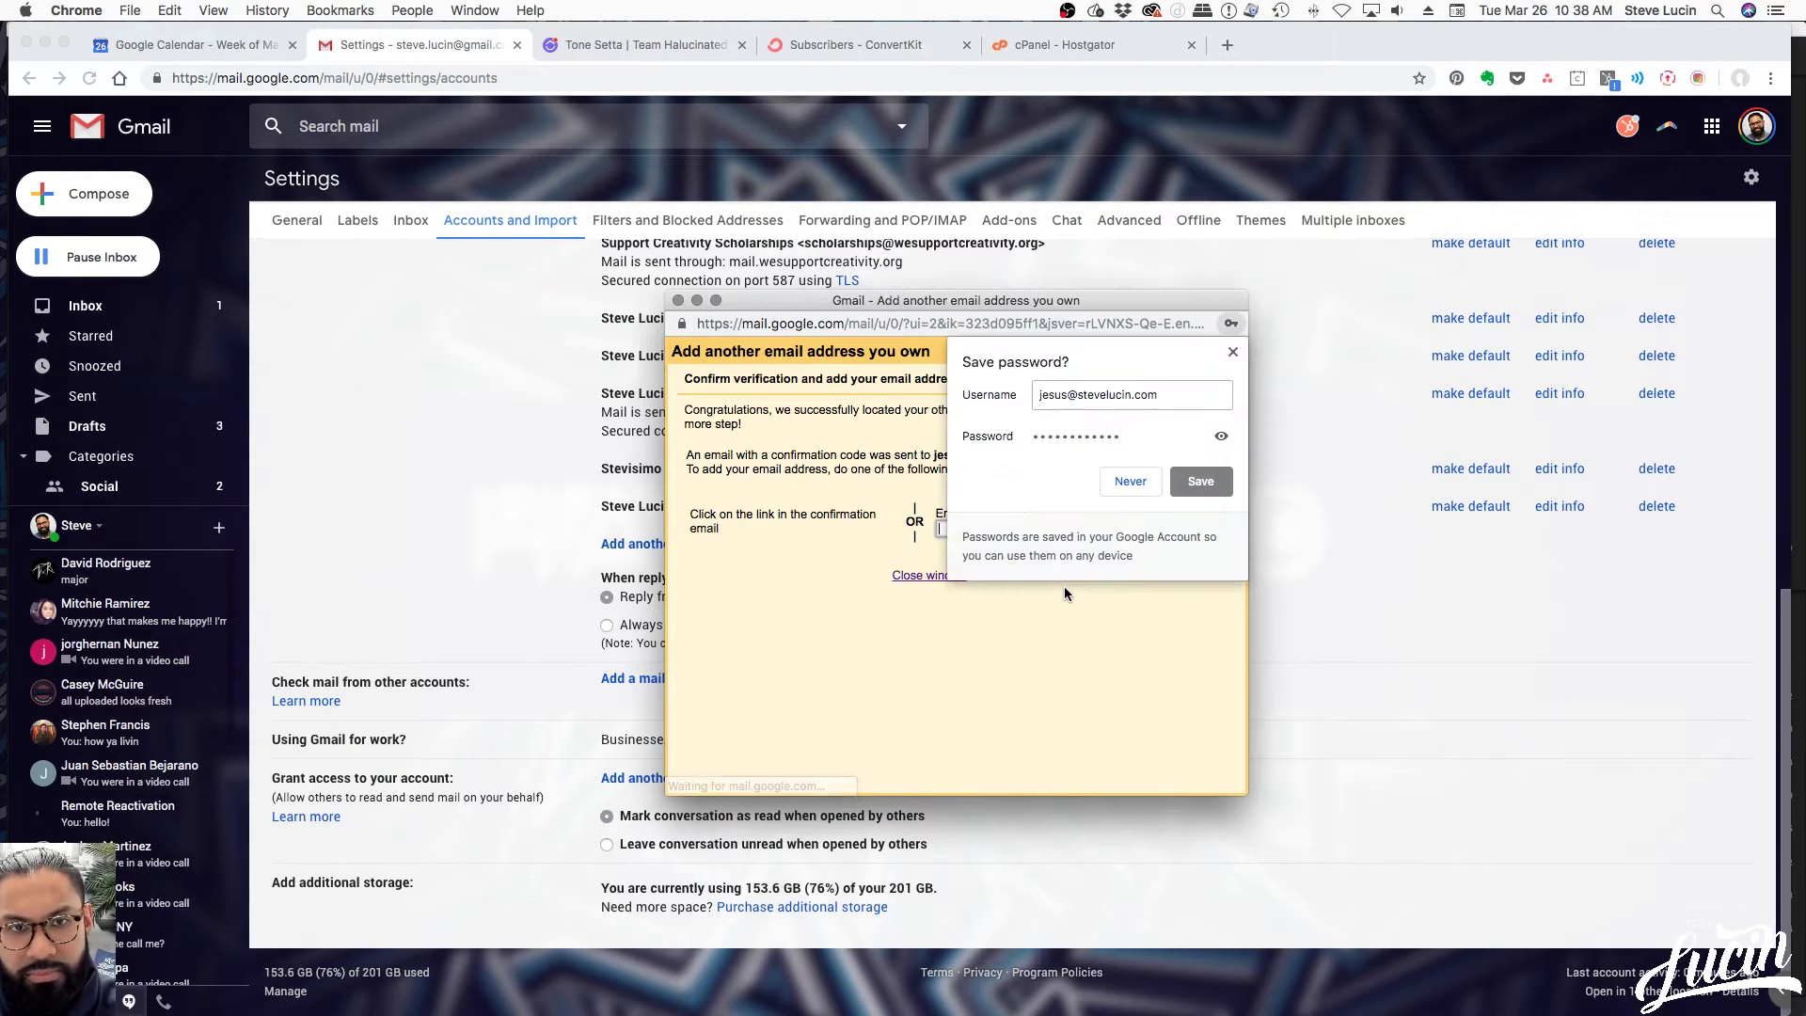
# Save the account password in Chrome and review the address the confirmation code went to
pyautogui.click(1212, 487)
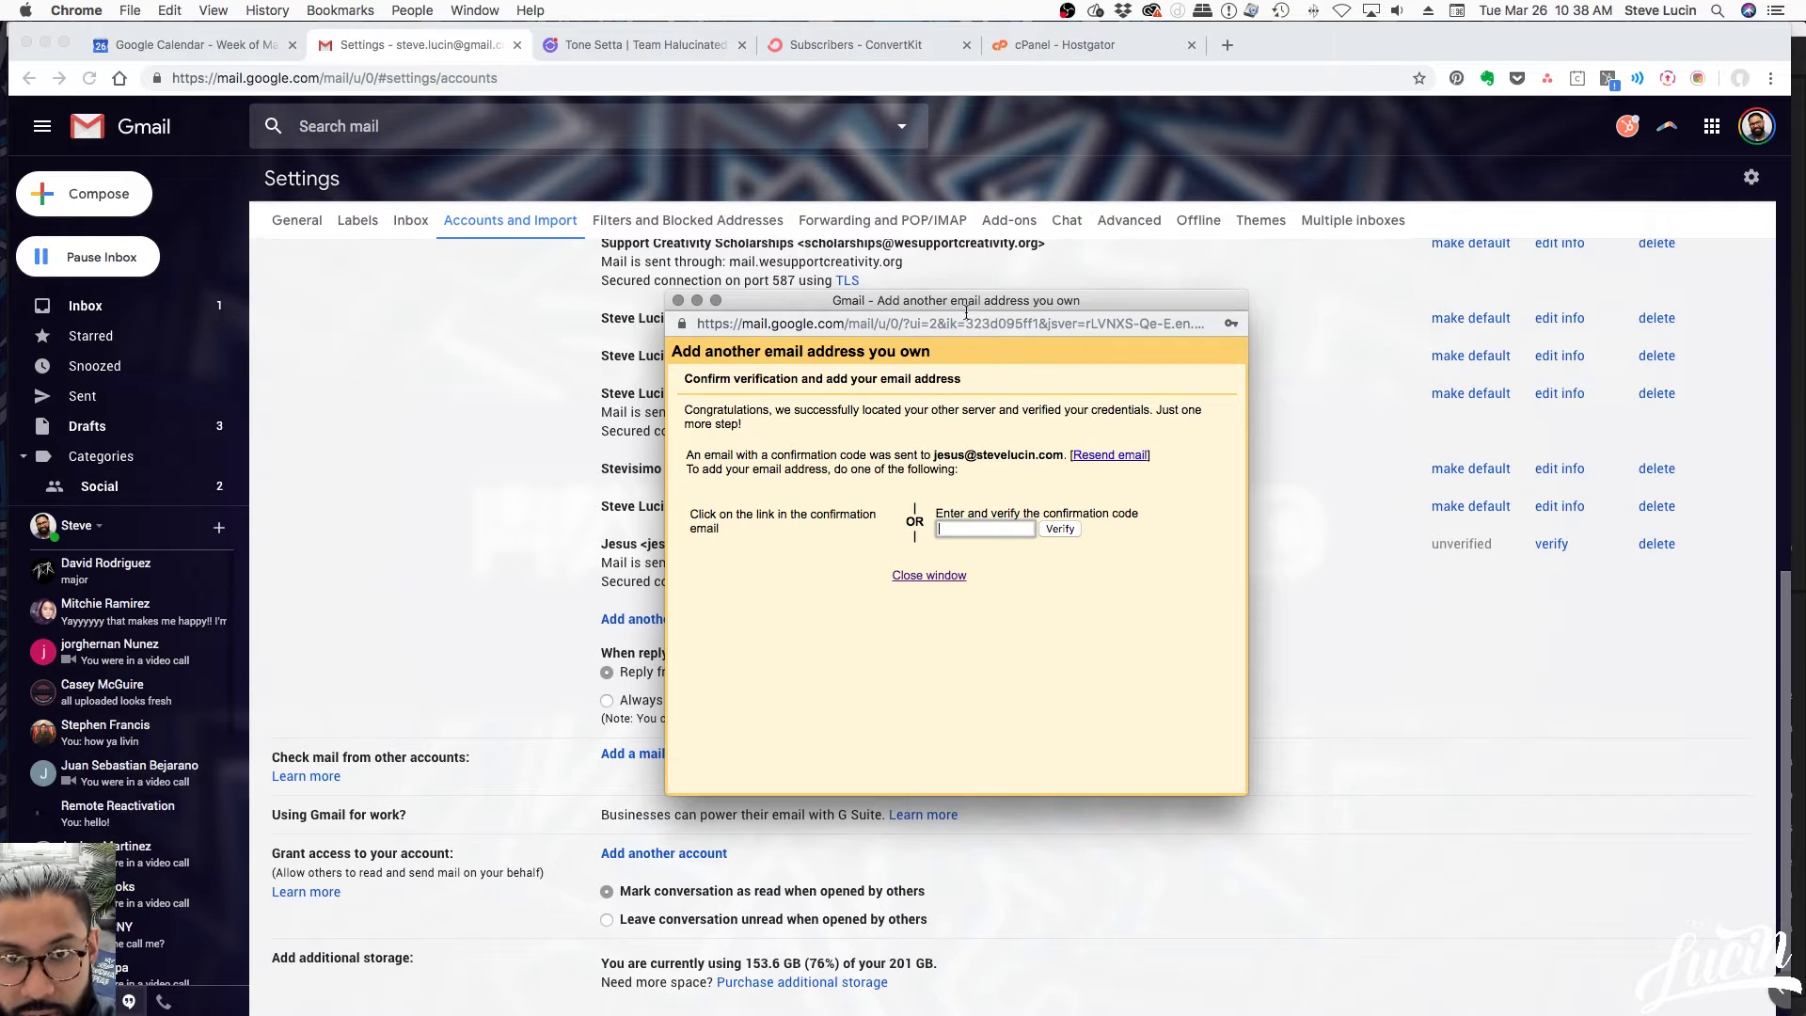
pyautogui.moveTo(963, 297); pyautogui.dragTo(1001, 314)
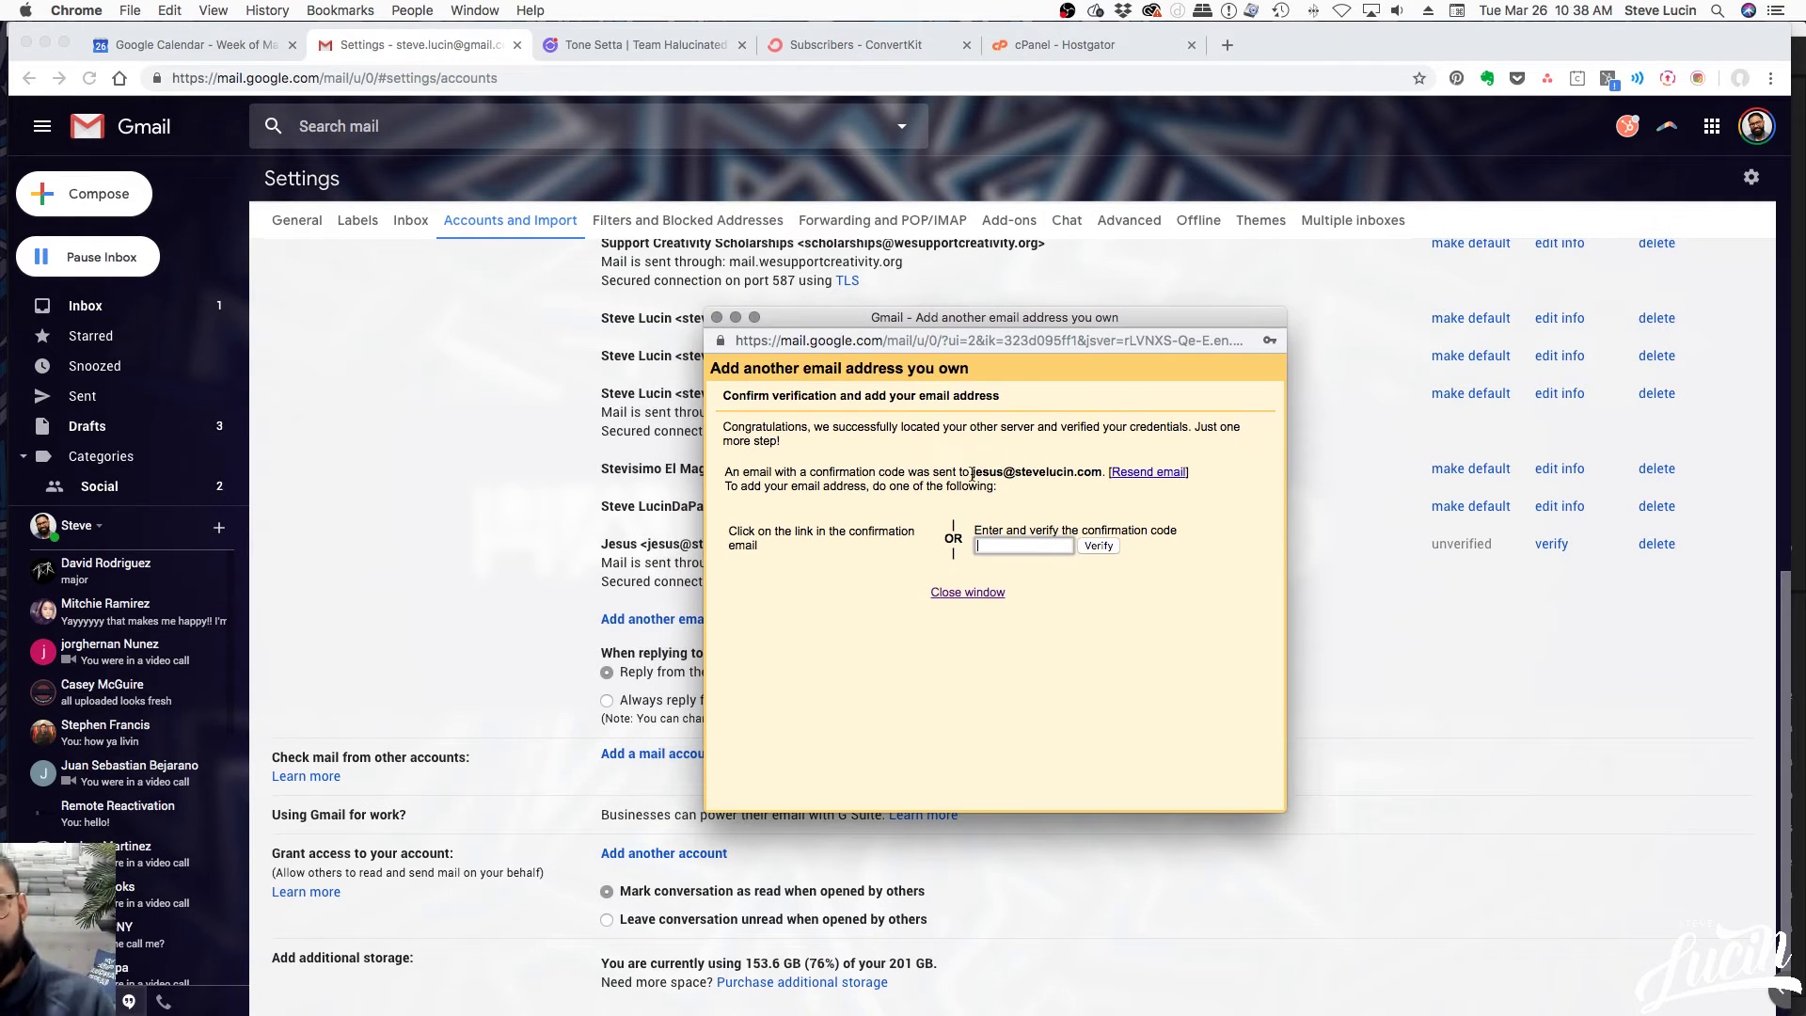
pyautogui.moveTo(971, 473); pyautogui.dragTo(1100, 469)
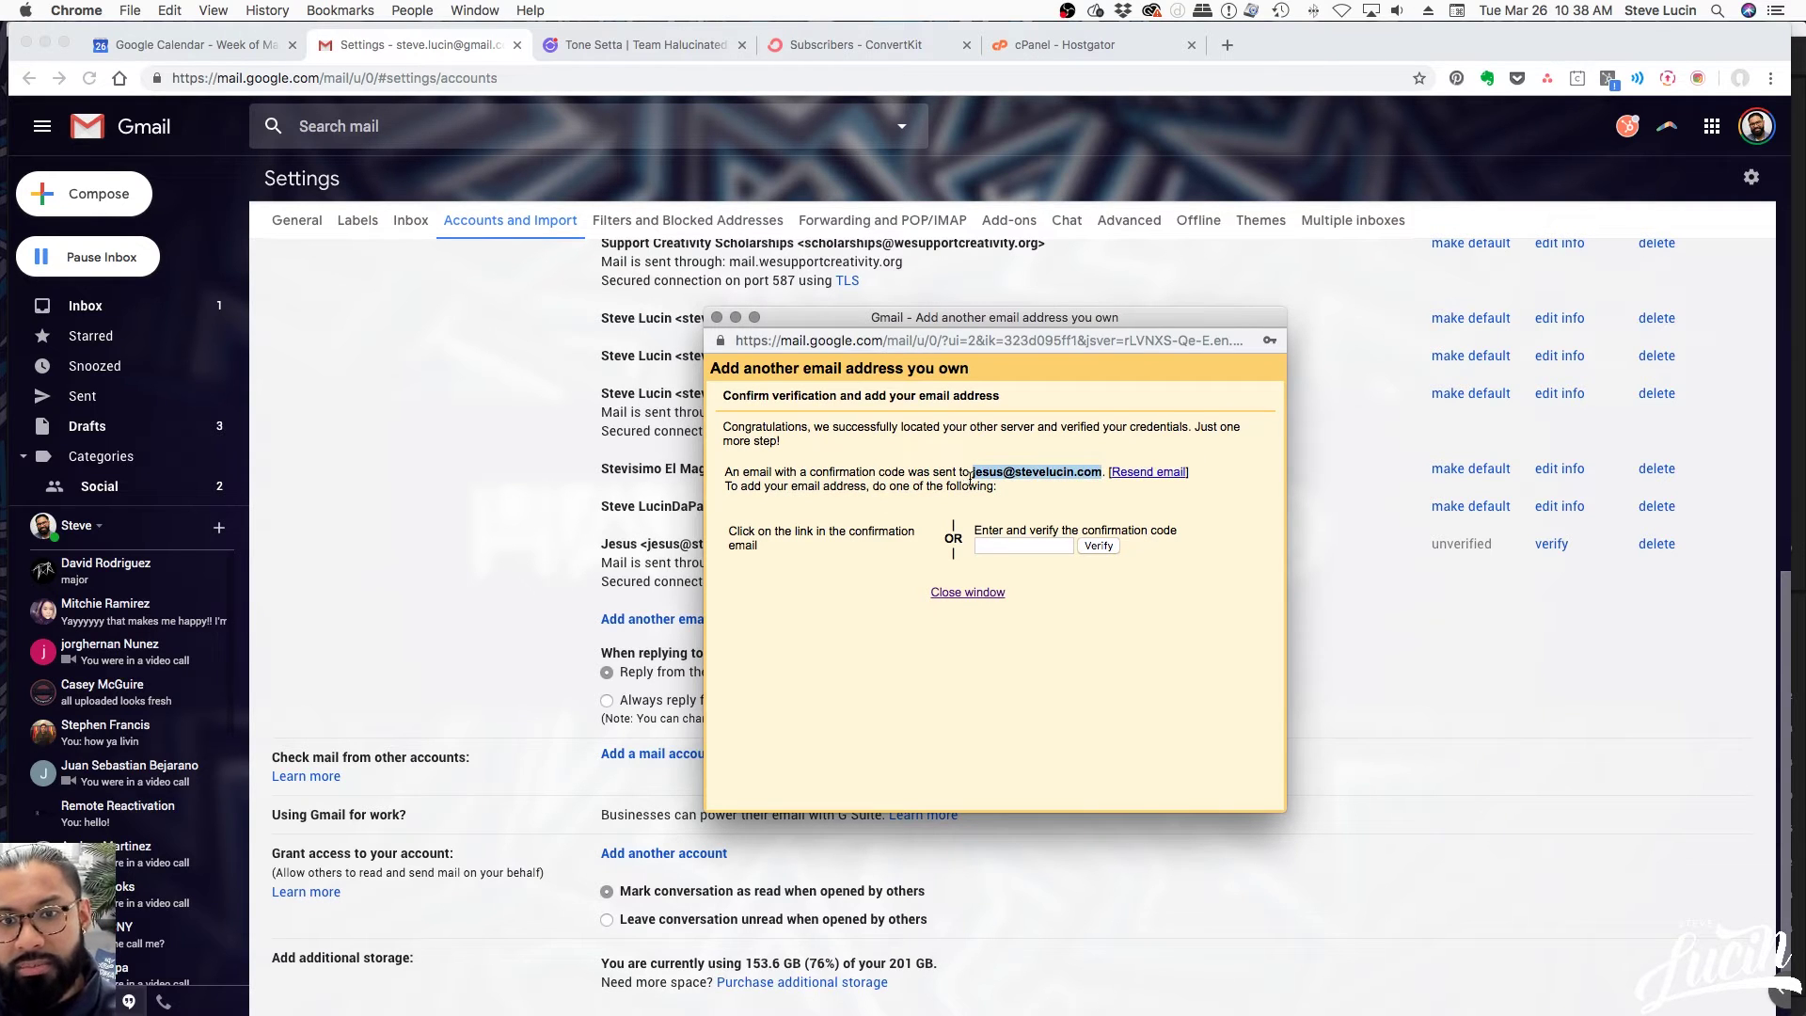
pyautogui.click(1016, 472)
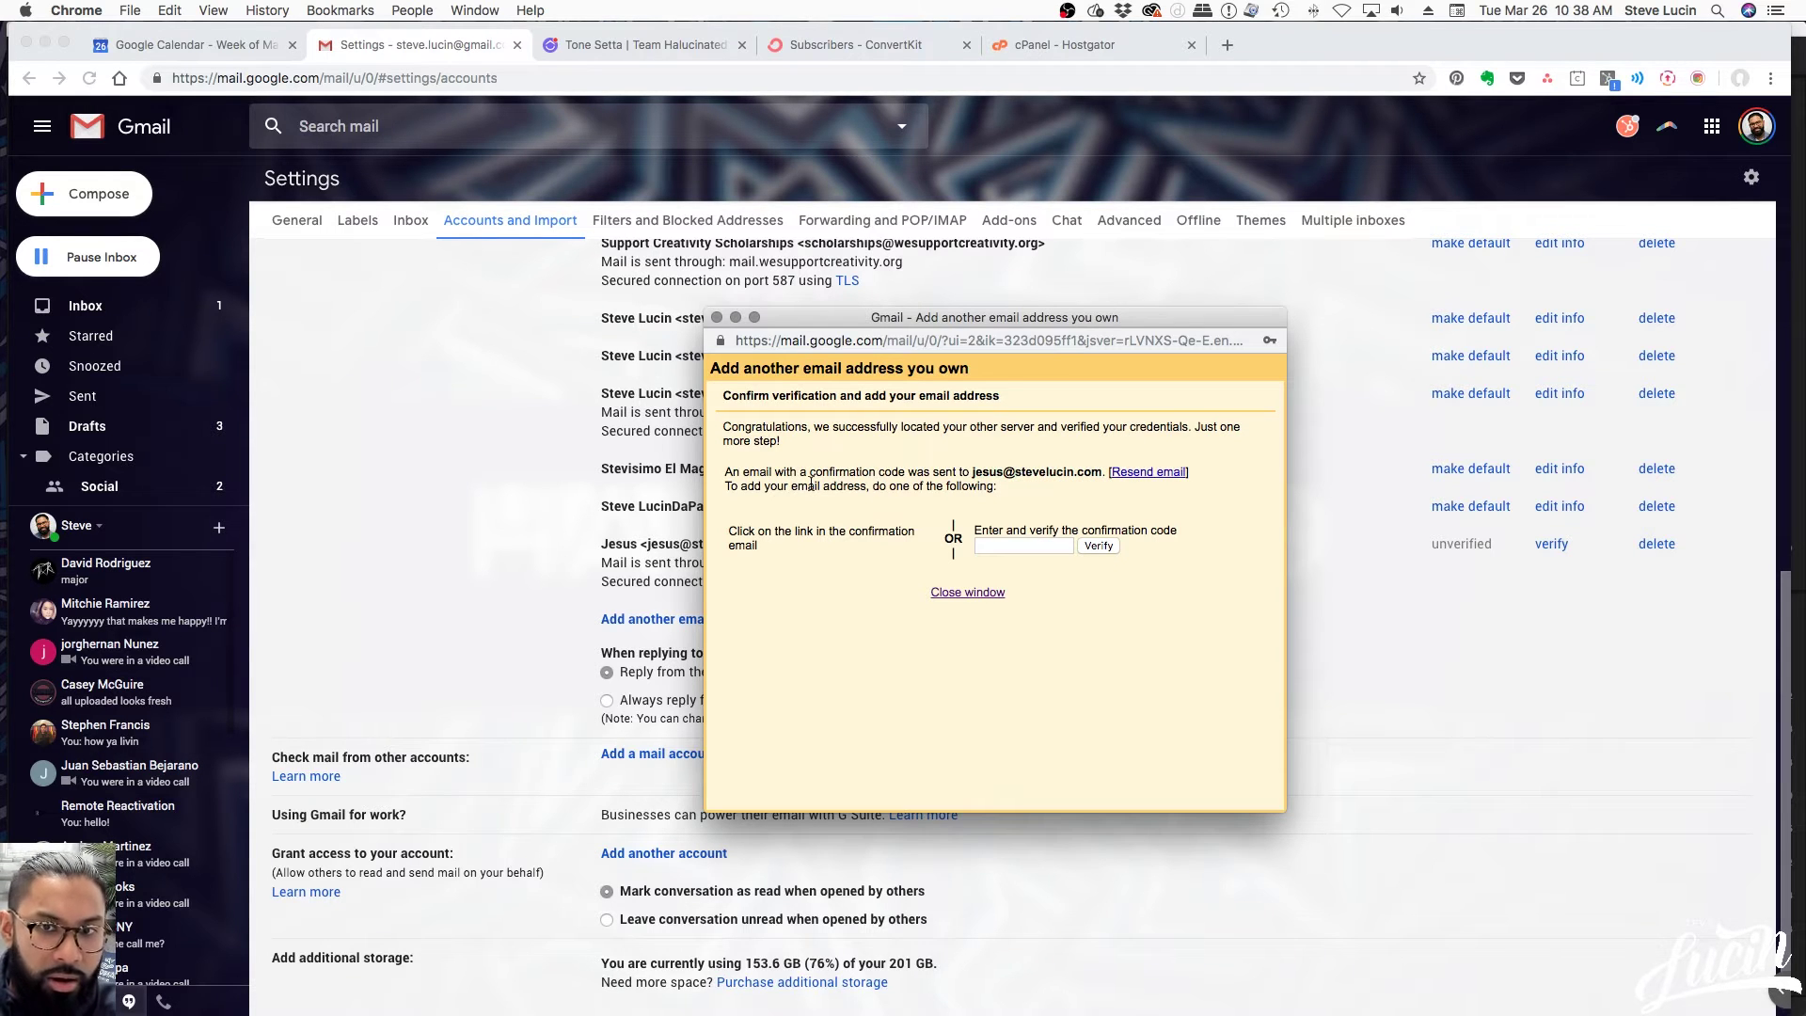
# Return to the inbox's Updates tab and open the Gmail Confirmation email
pyautogui.click(98, 314)
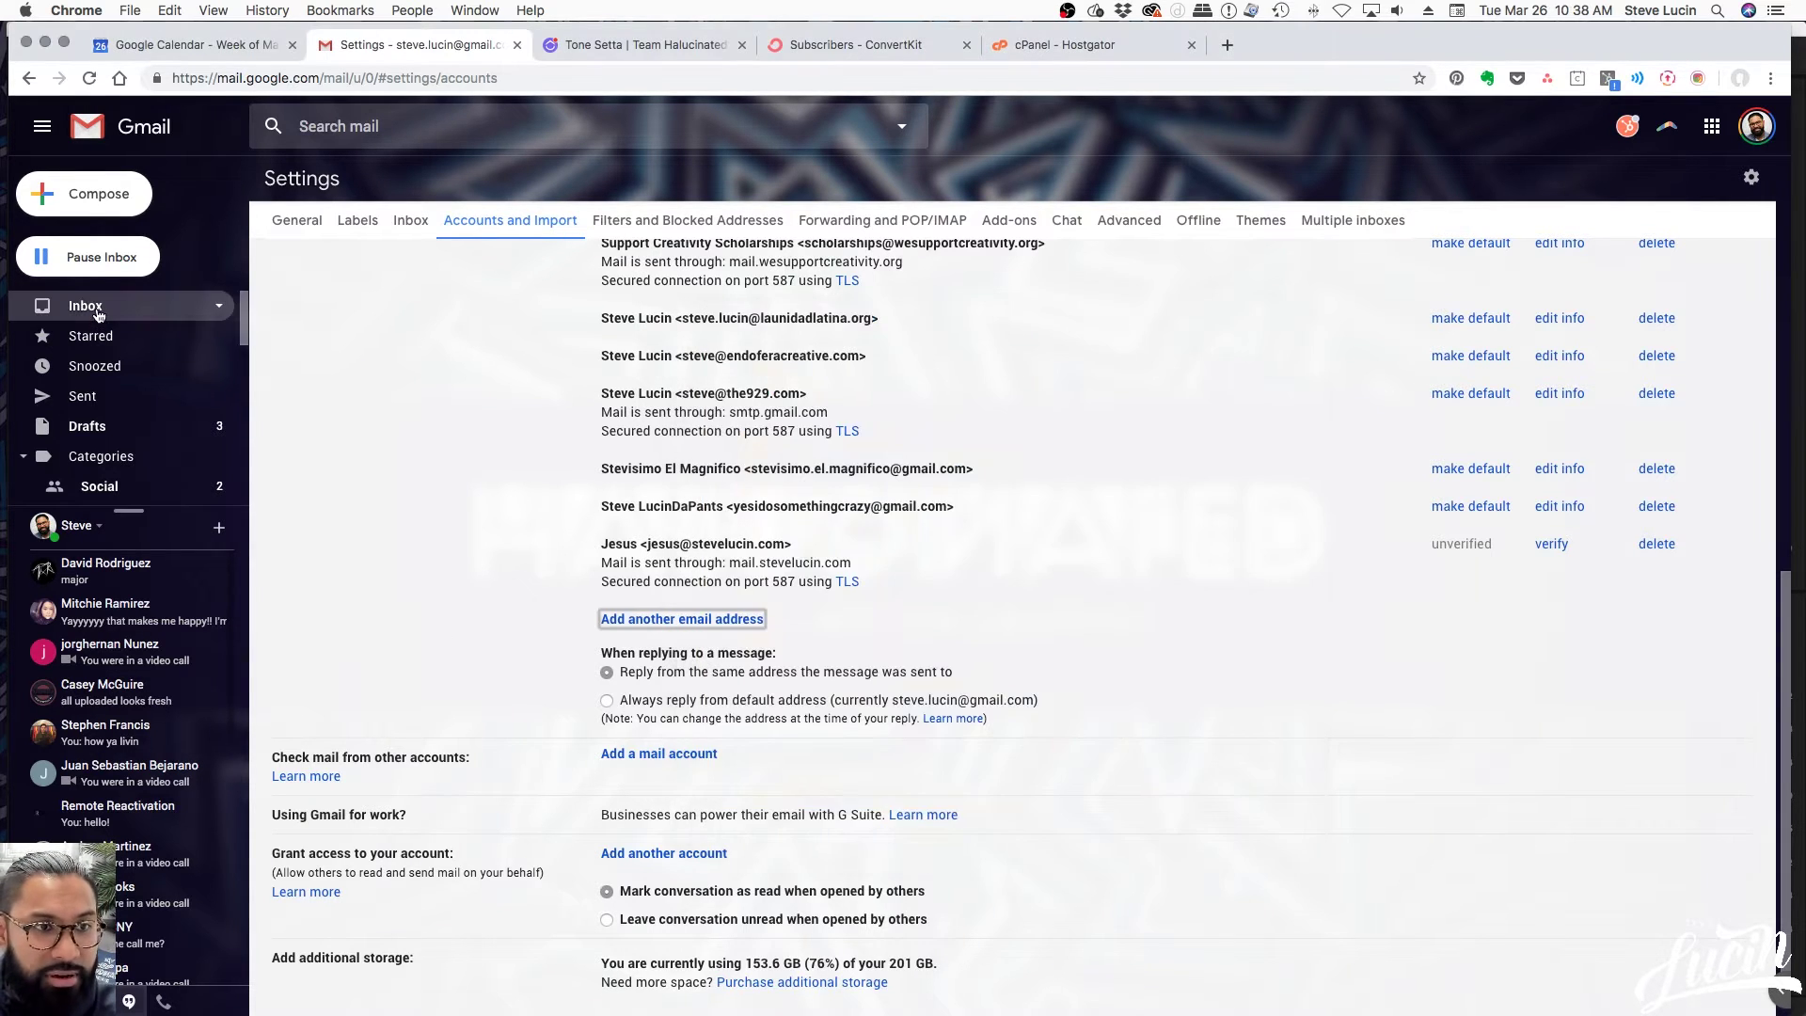
pyautogui.click(98, 313)
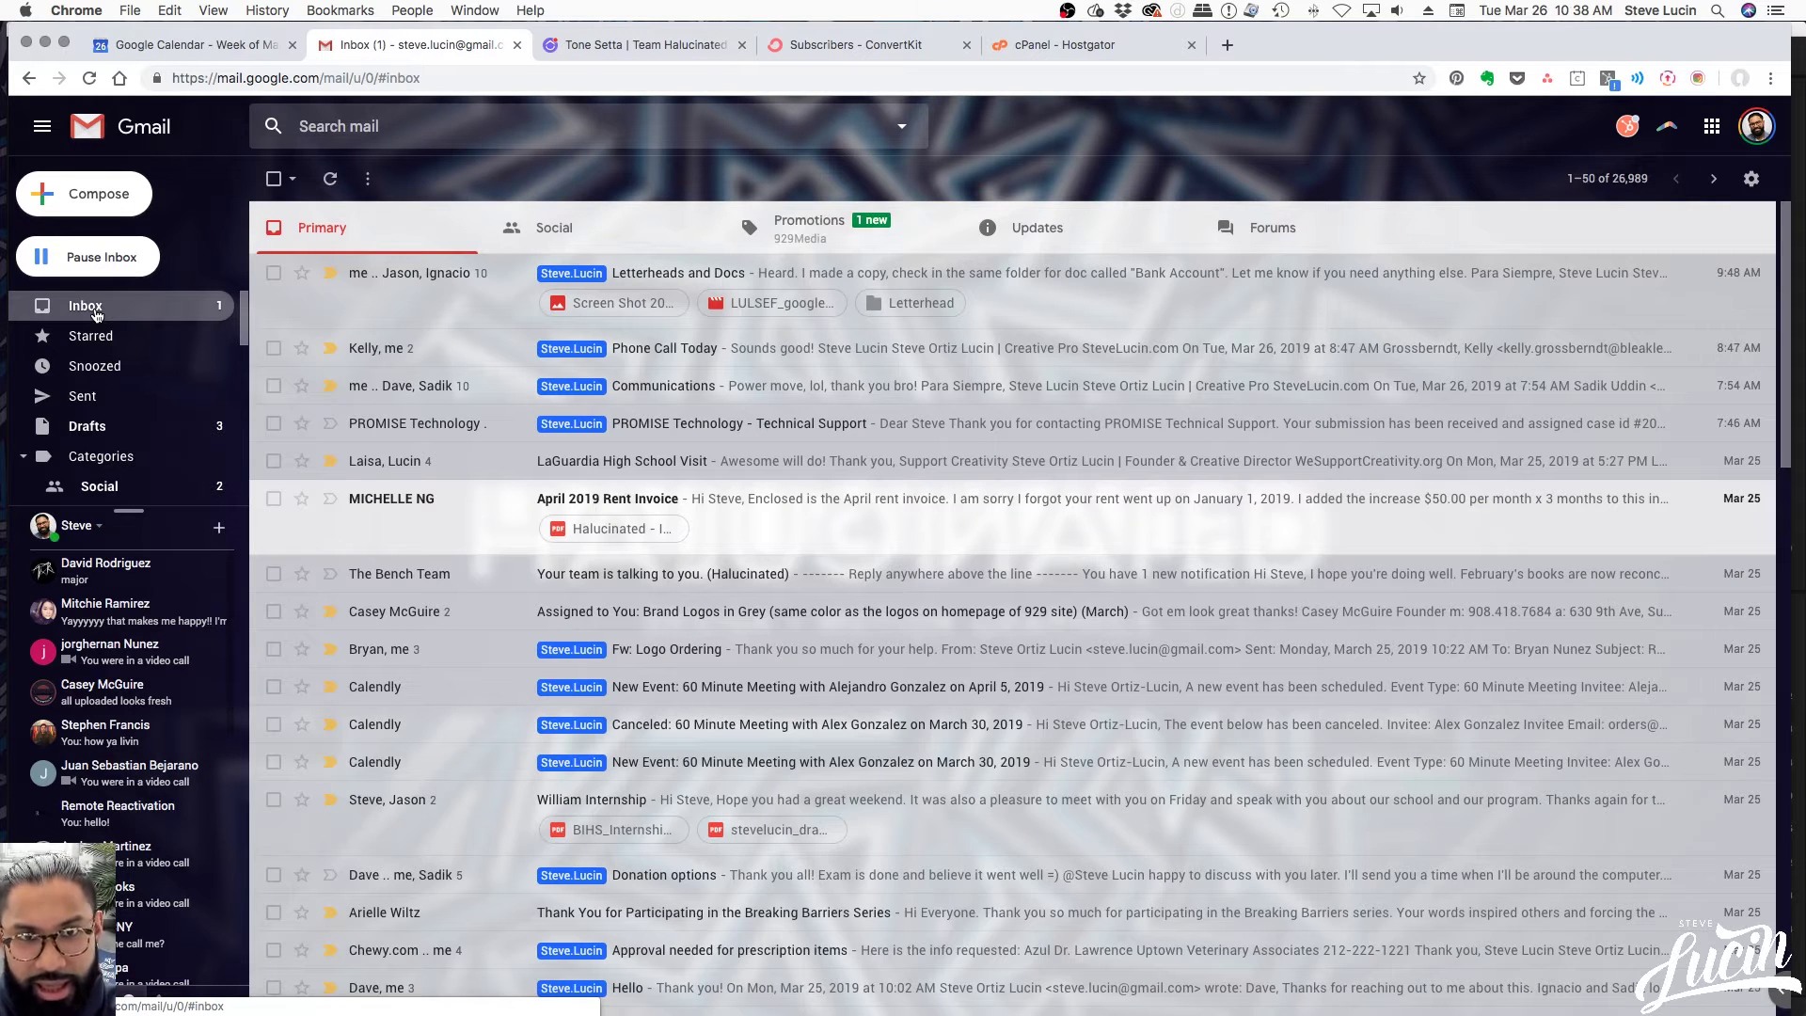
pyautogui.click(1040, 240)
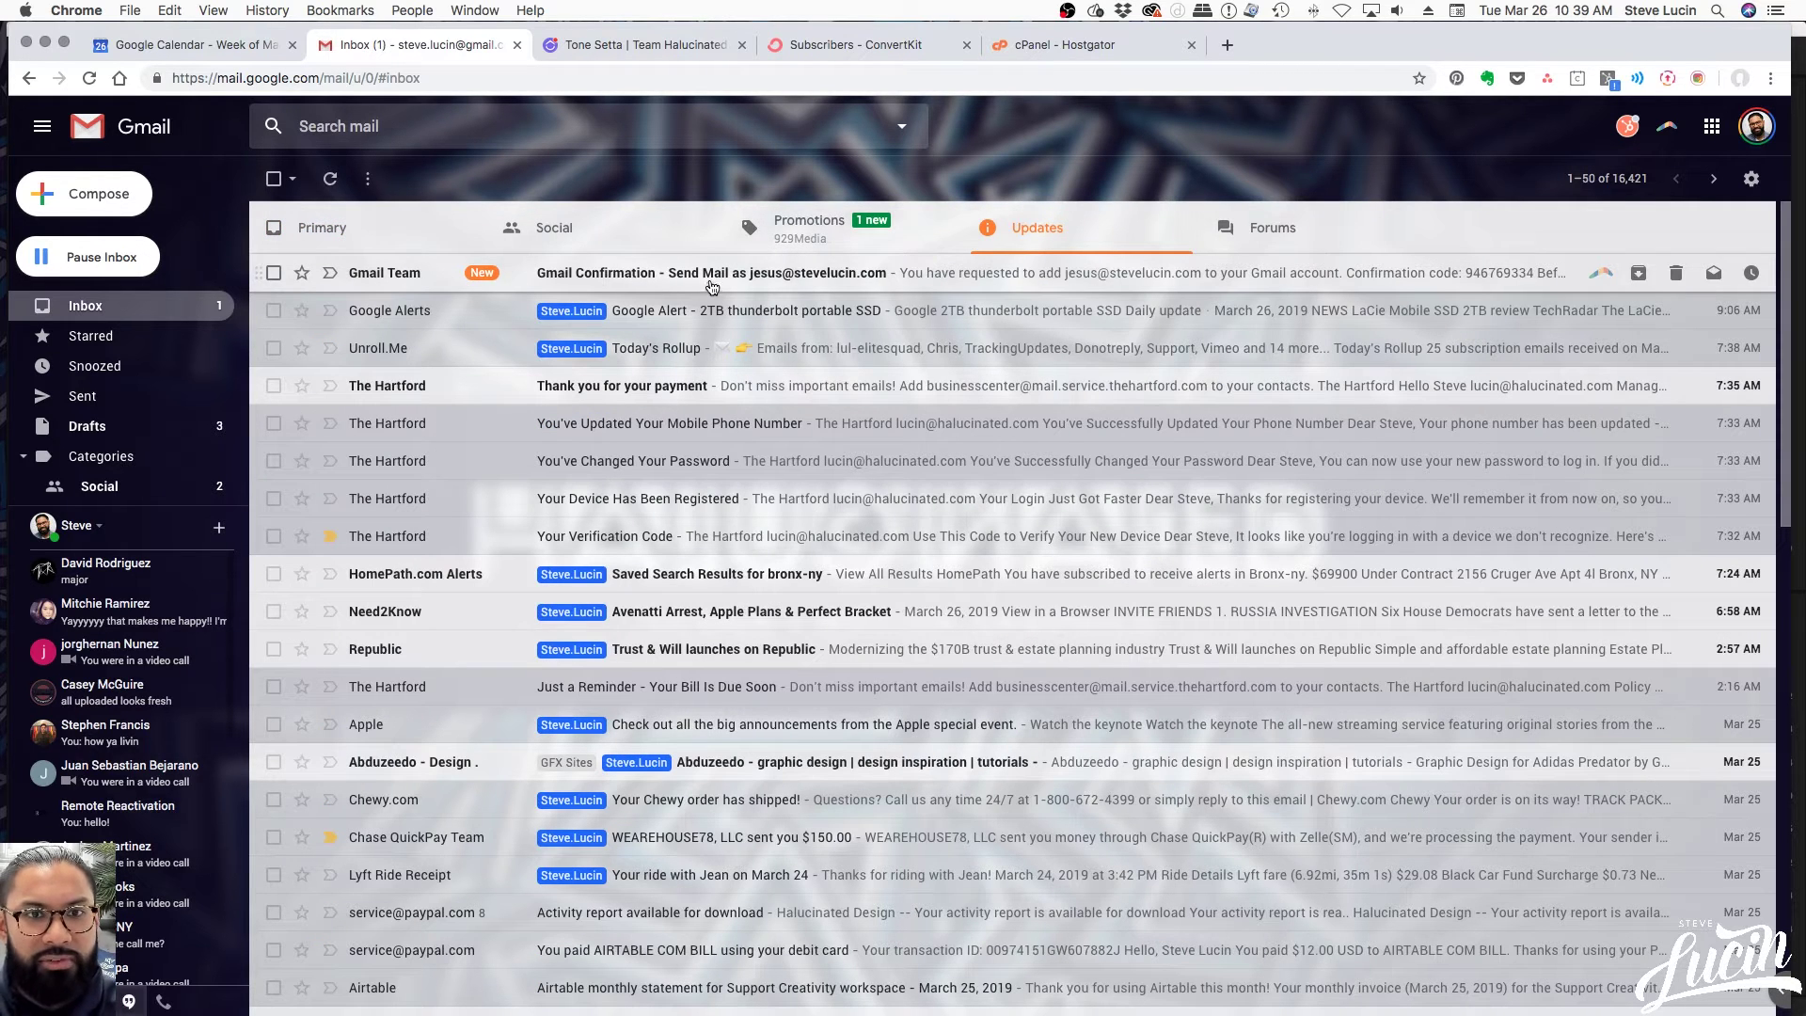
pyautogui.click(836, 282)
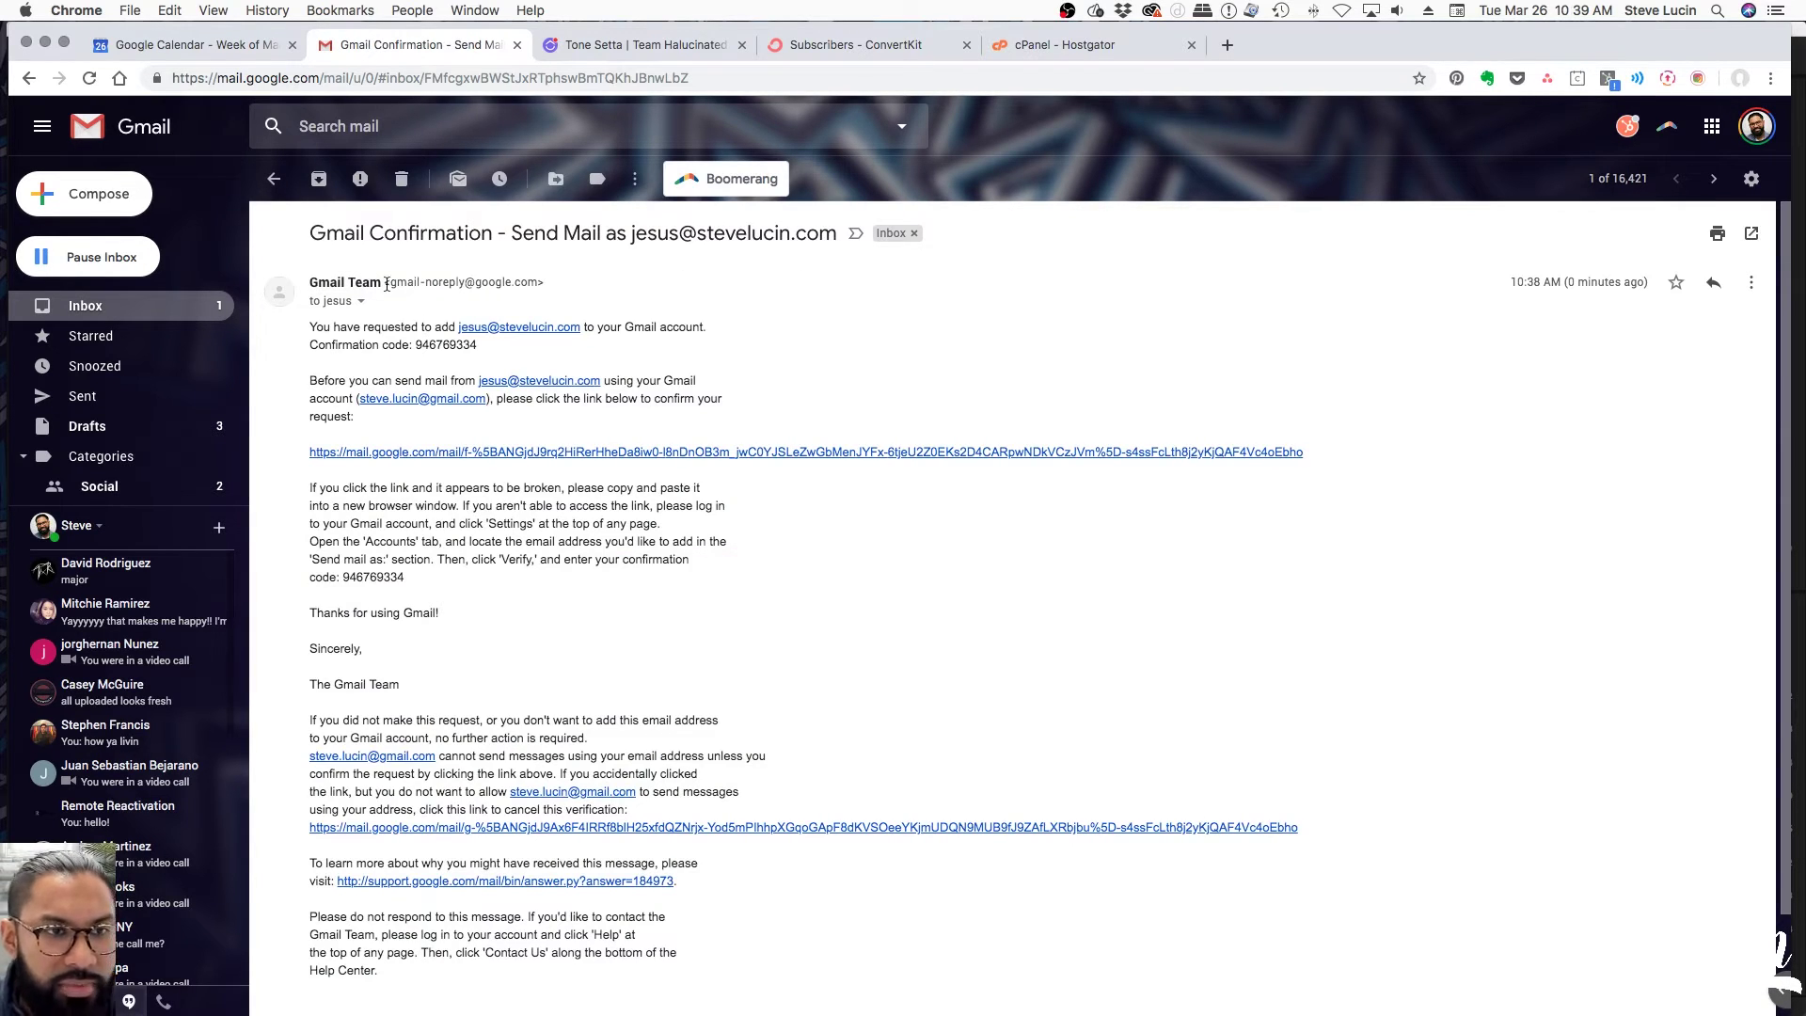
# Check the confirmation email's sender details, then copy its confirmation code
pyautogui.click(361, 301)
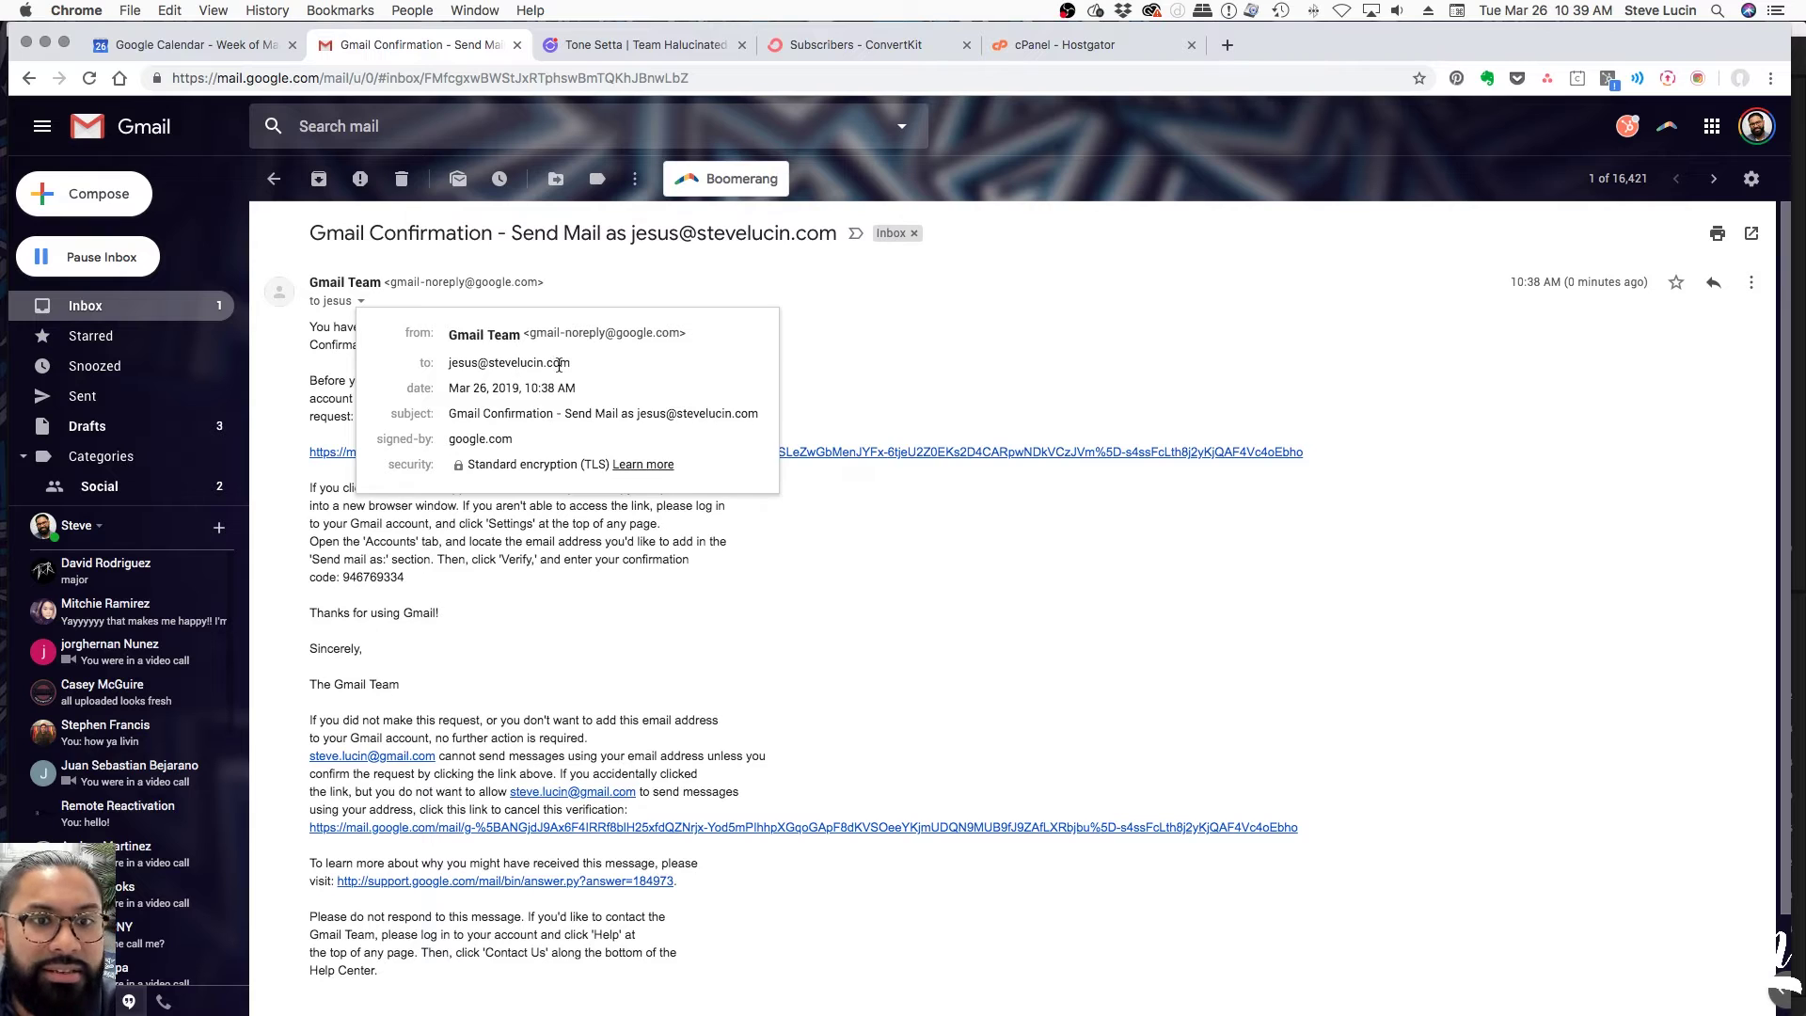
pyautogui.moveTo(561, 365)
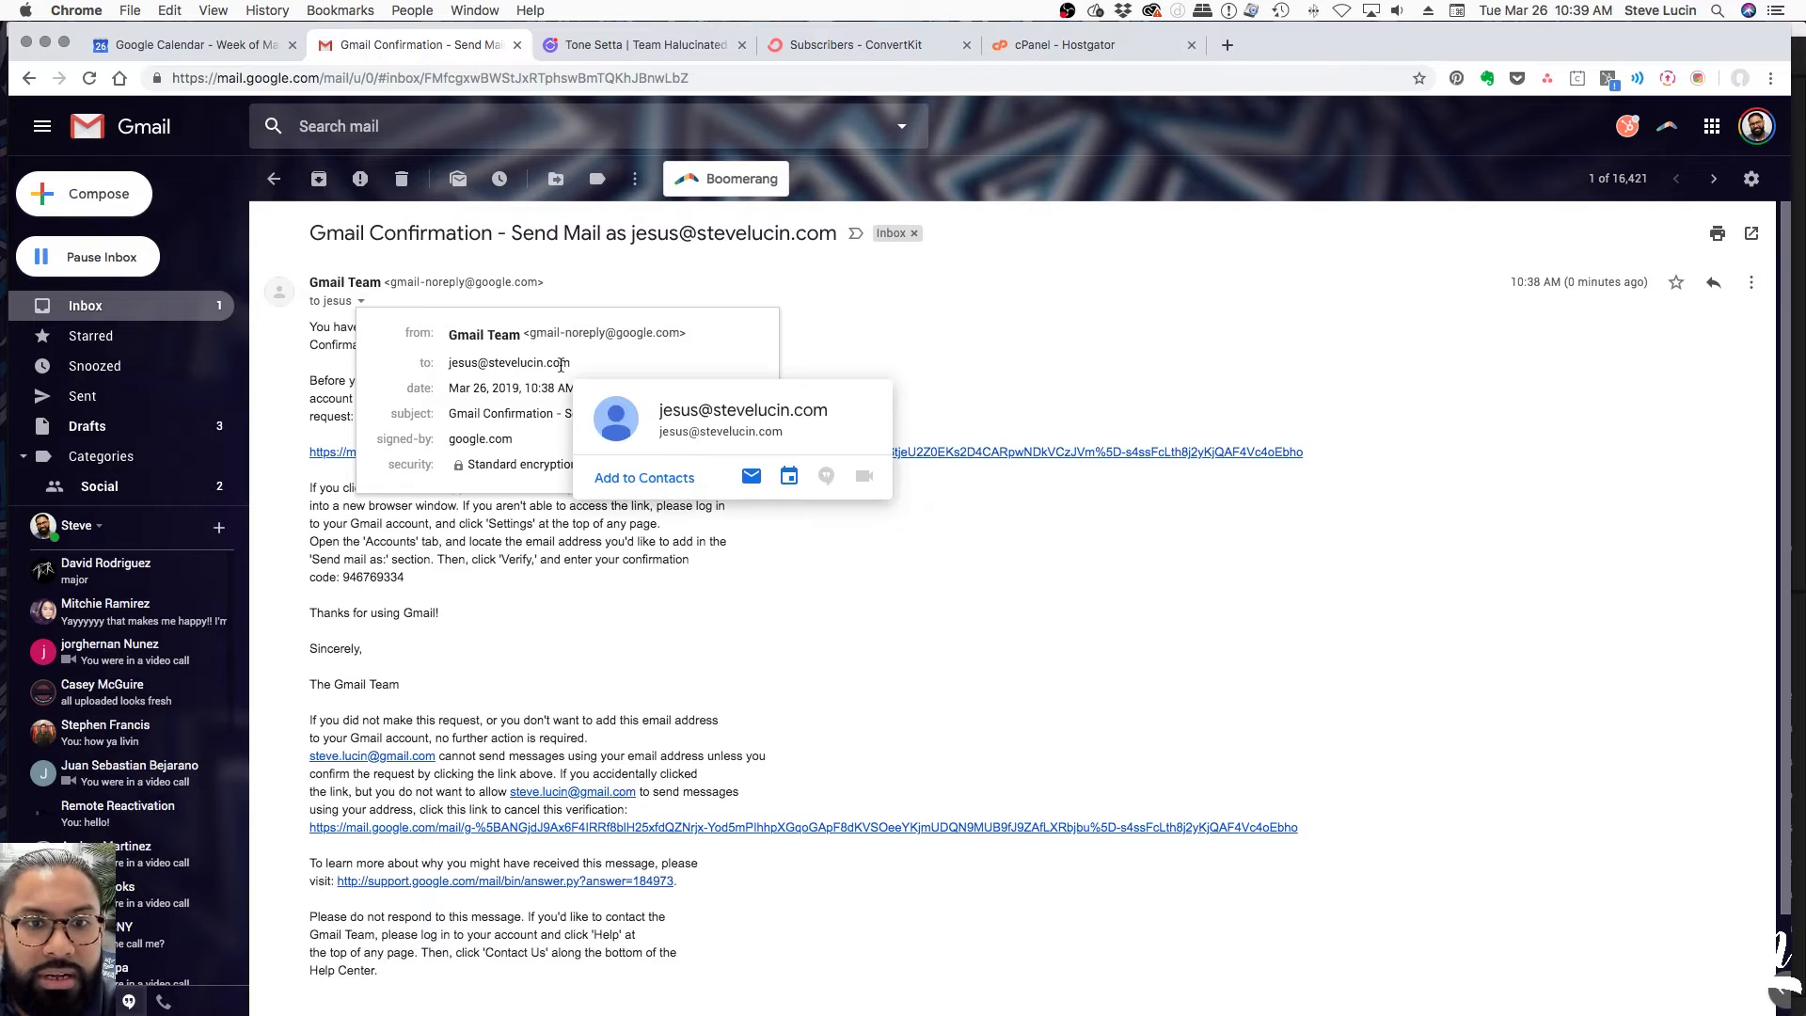
pyautogui.click(1756, 131)
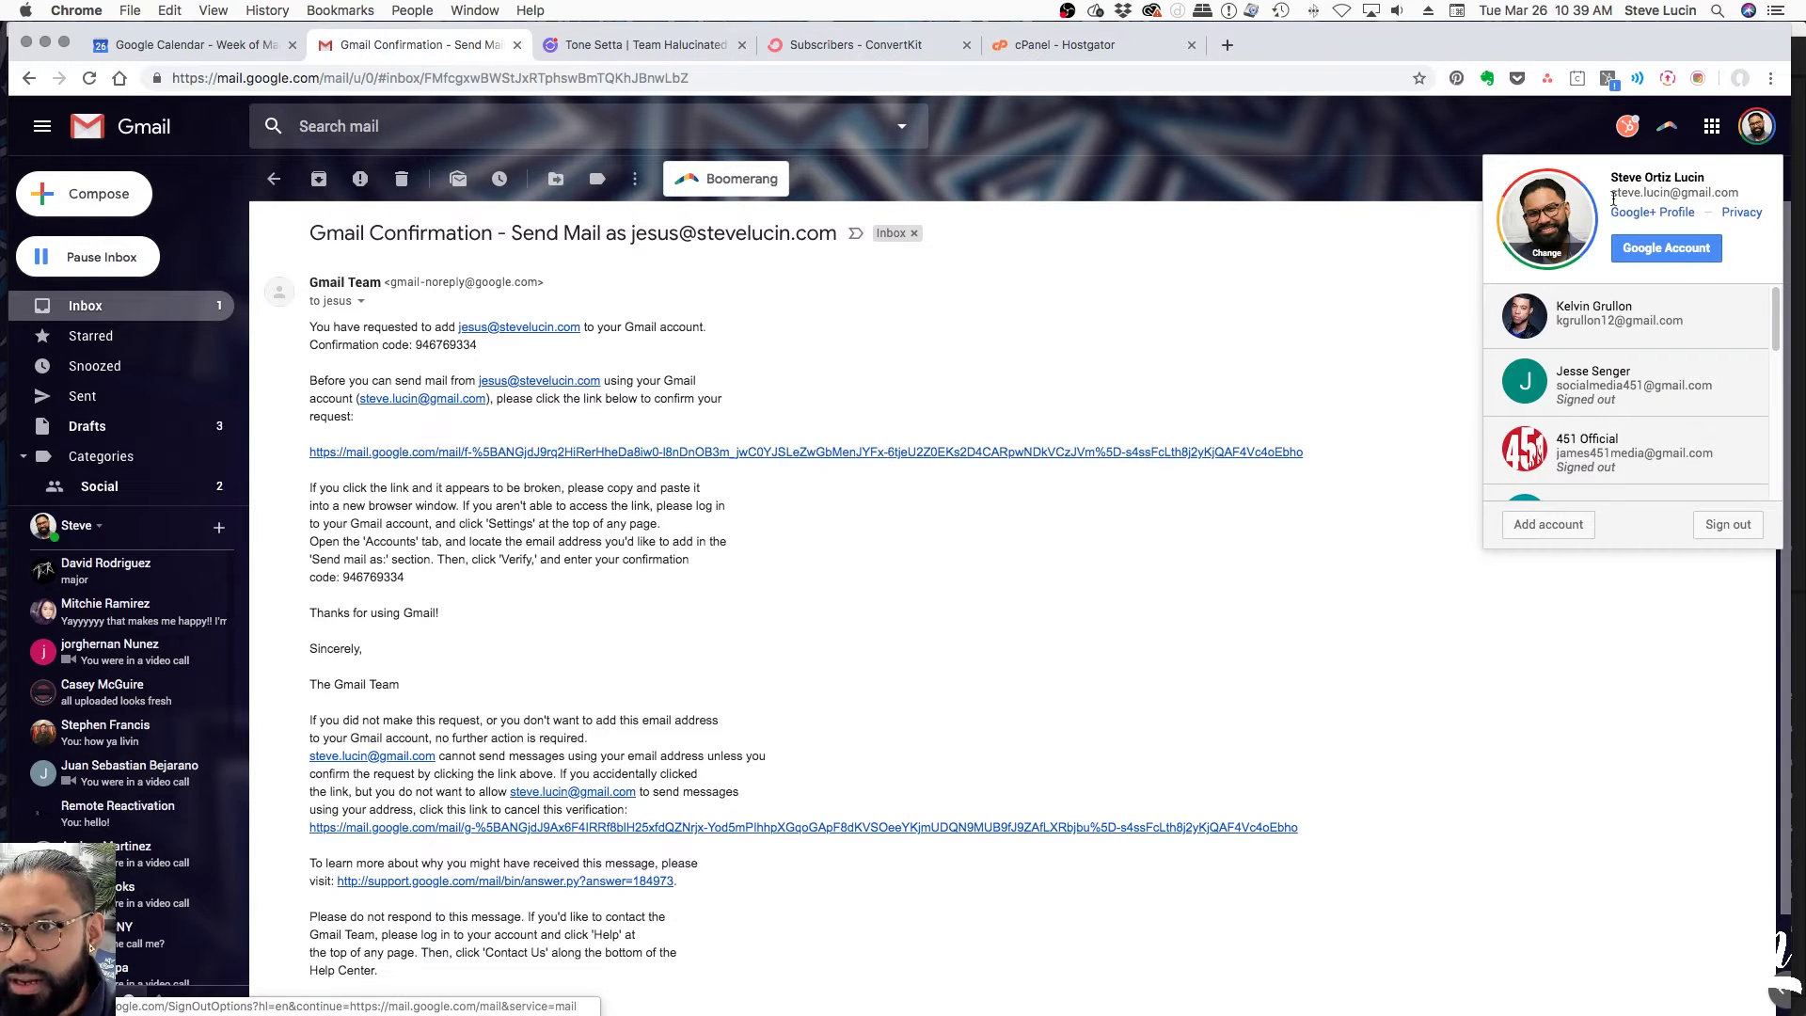
pyautogui.click(1199, 334)
pyautogui.click(361, 301)
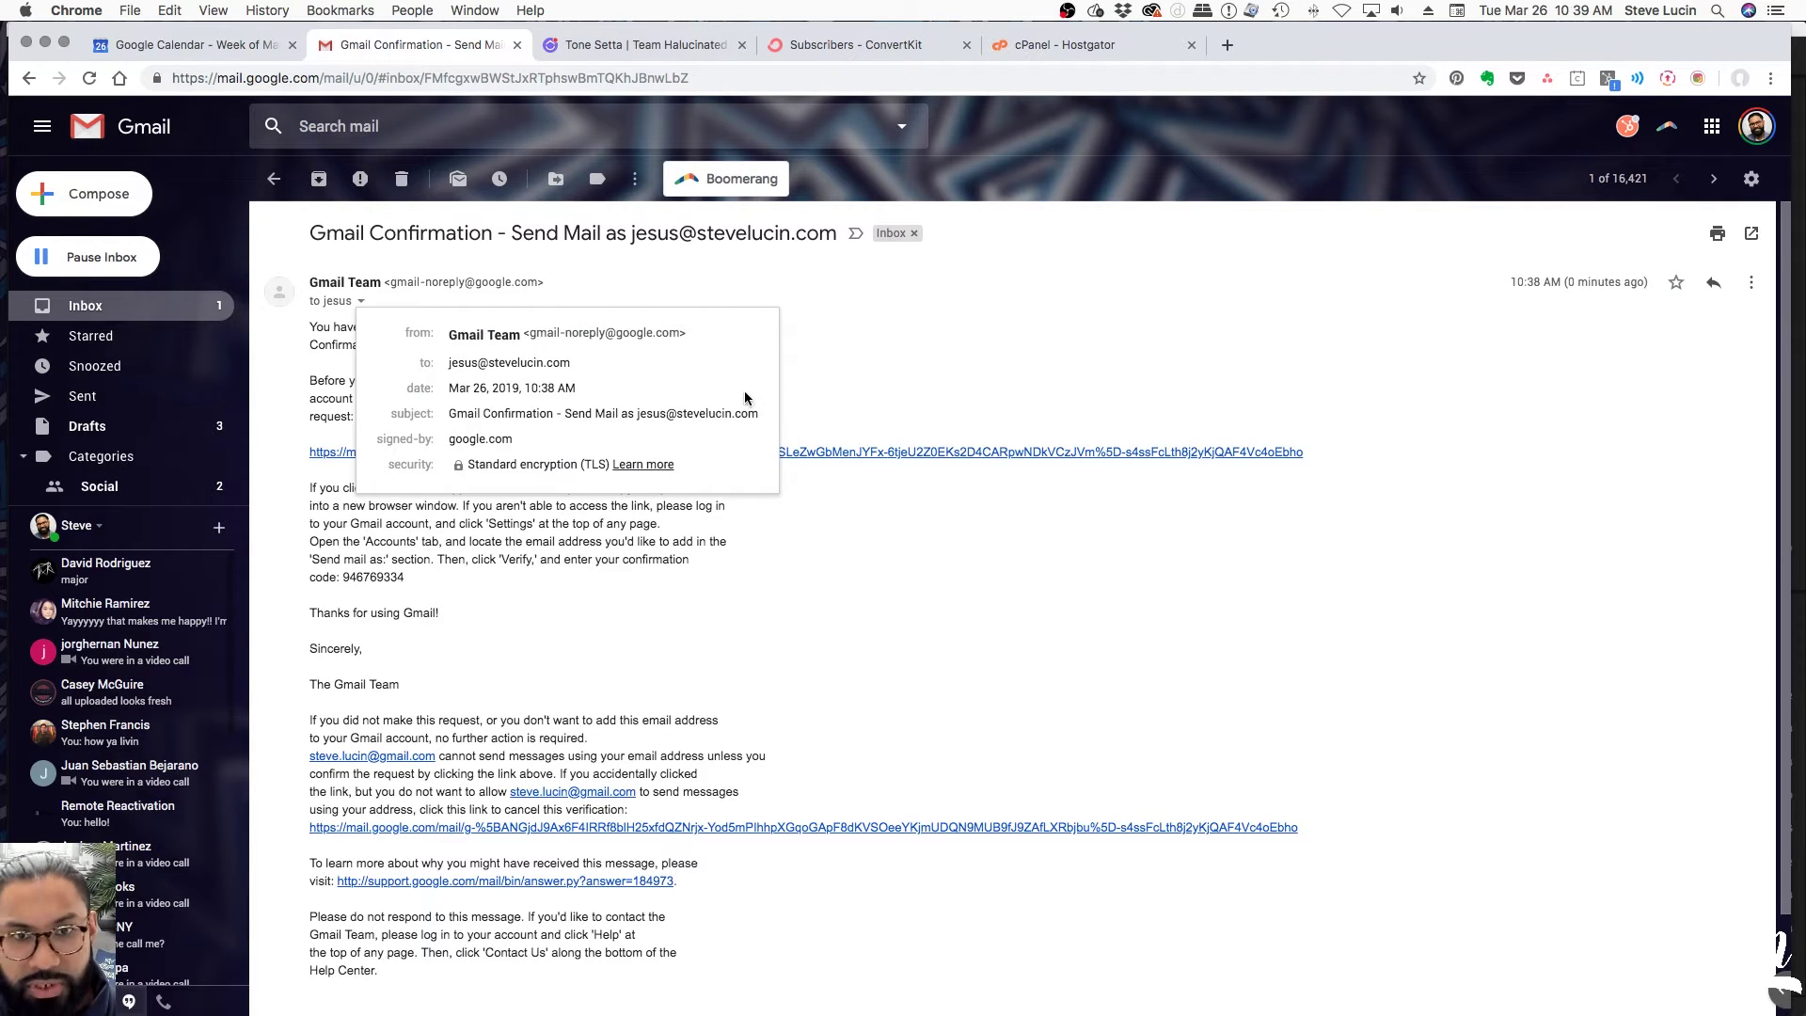
pyautogui.click(820, 356)
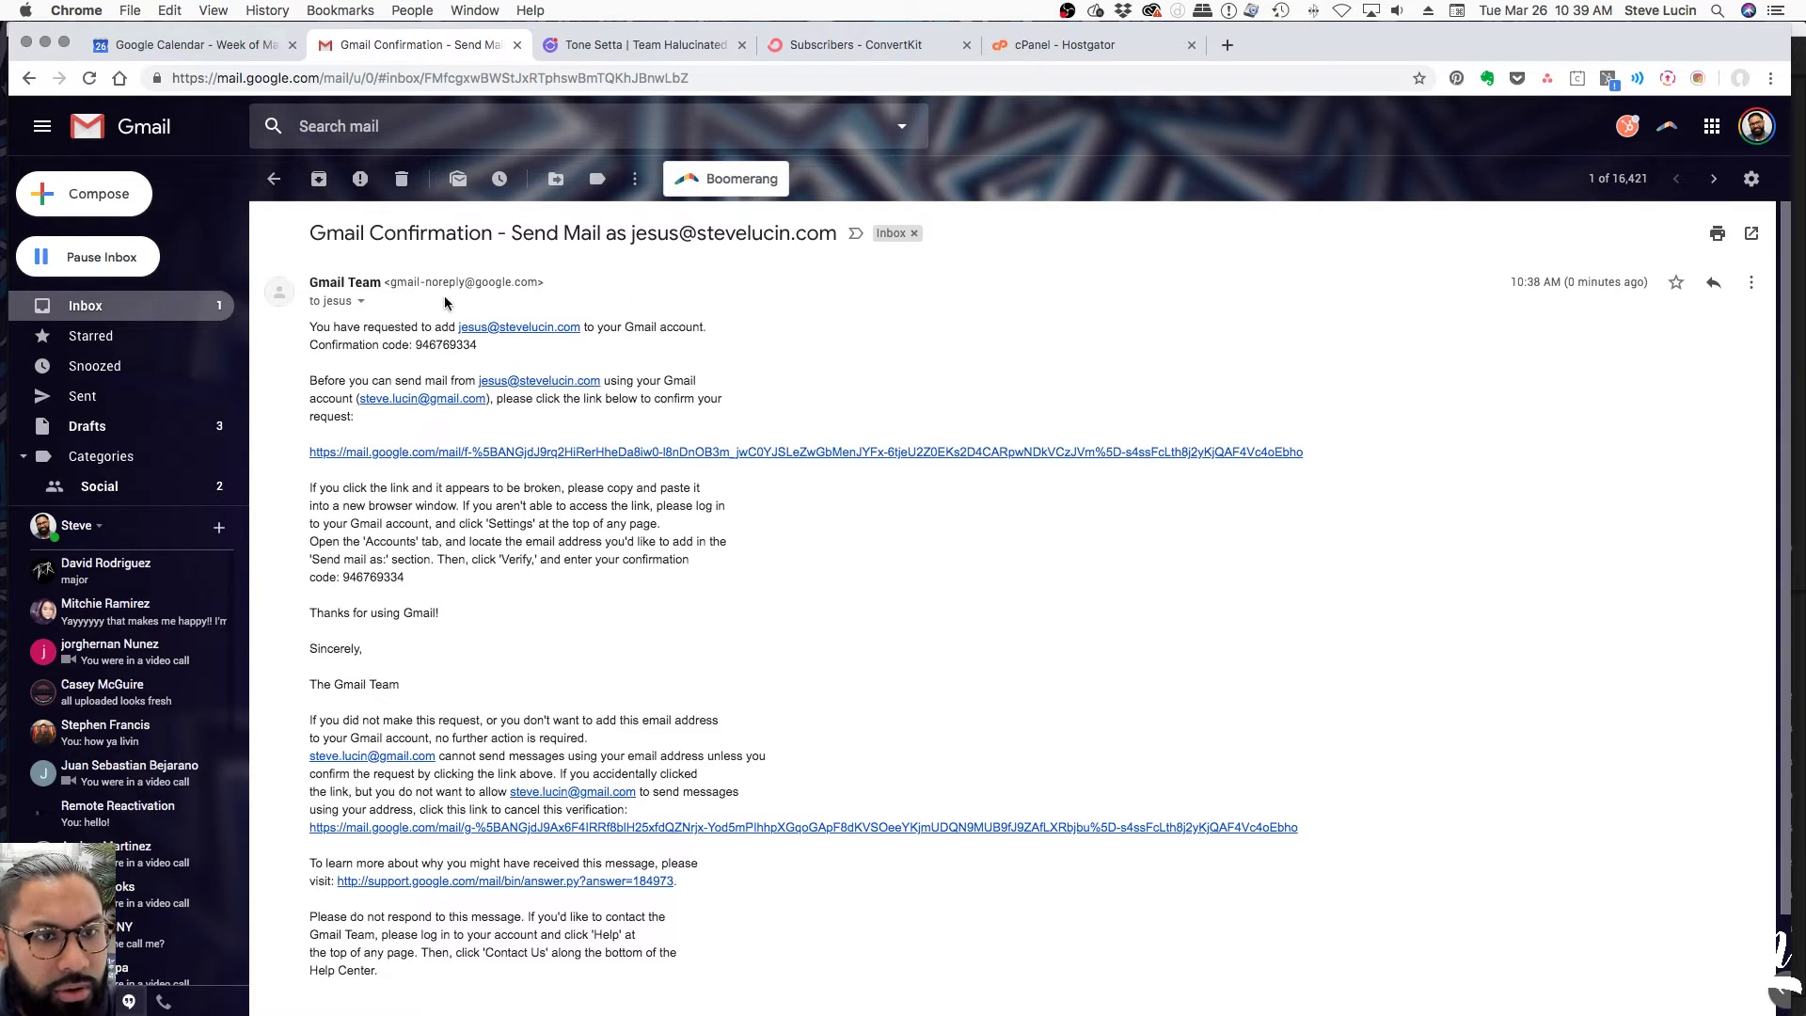
pyautogui.moveTo(415, 346); pyautogui.dragTo(475, 349)
pyautogui.press('super+c')
# Paste the copied code into the add-address window's code field and verify the new address
pyautogui.hotkey('ctrl', 'Up')
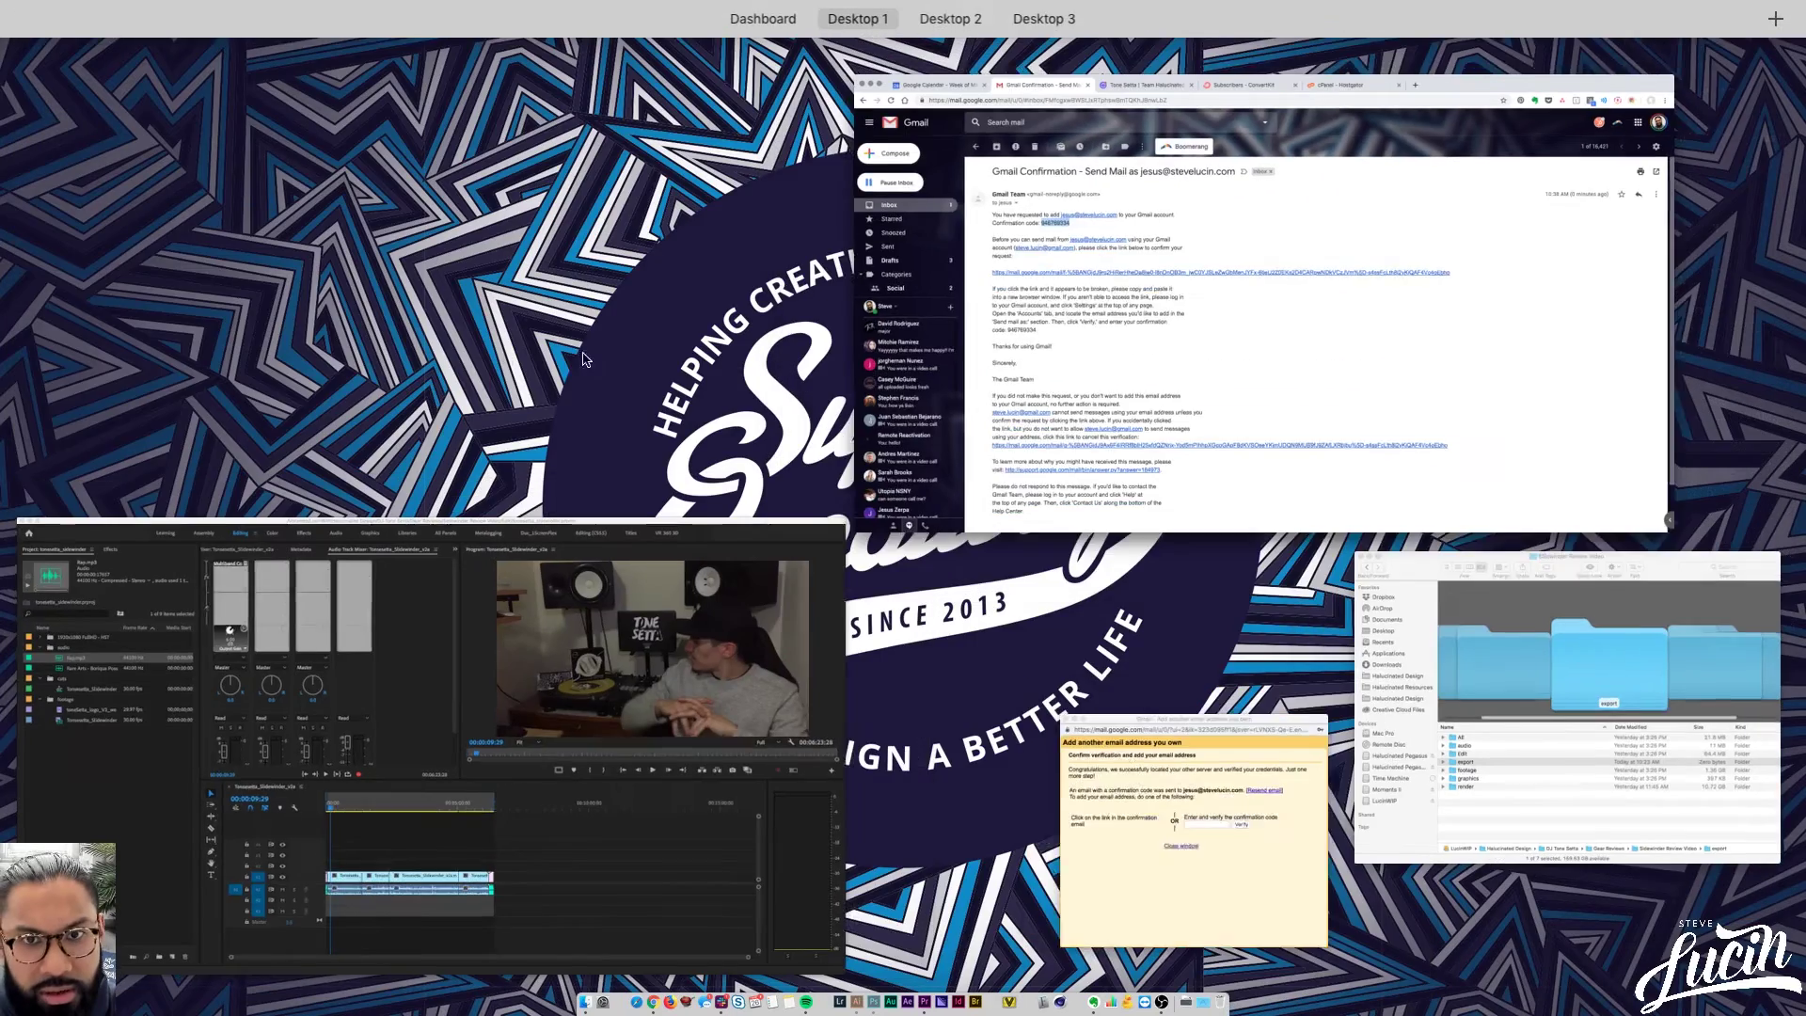
pyautogui.click(1166, 828)
pyautogui.click(1027, 545)
pyautogui.press('super+v')
pyautogui.click(1098, 545)
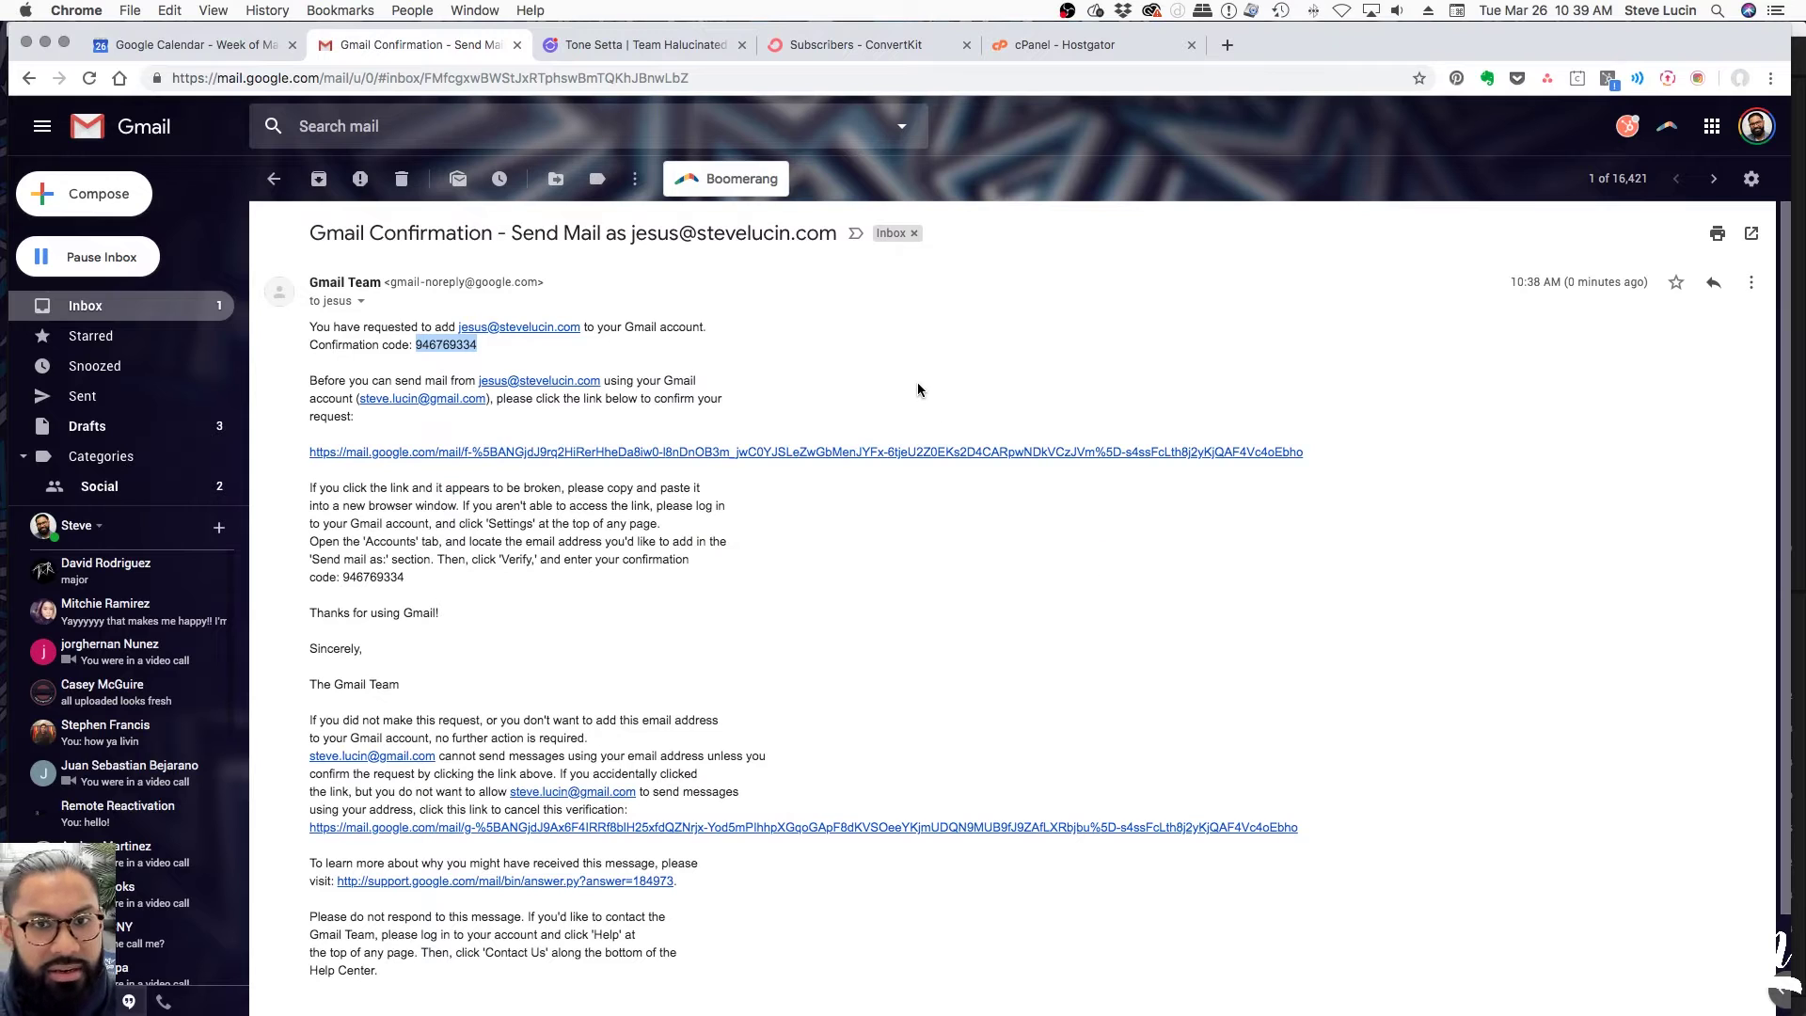
pyautogui.click(918, 389)
# Start a new message sent from the newly verified address, with no recipient
pyautogui.click(81, 197)
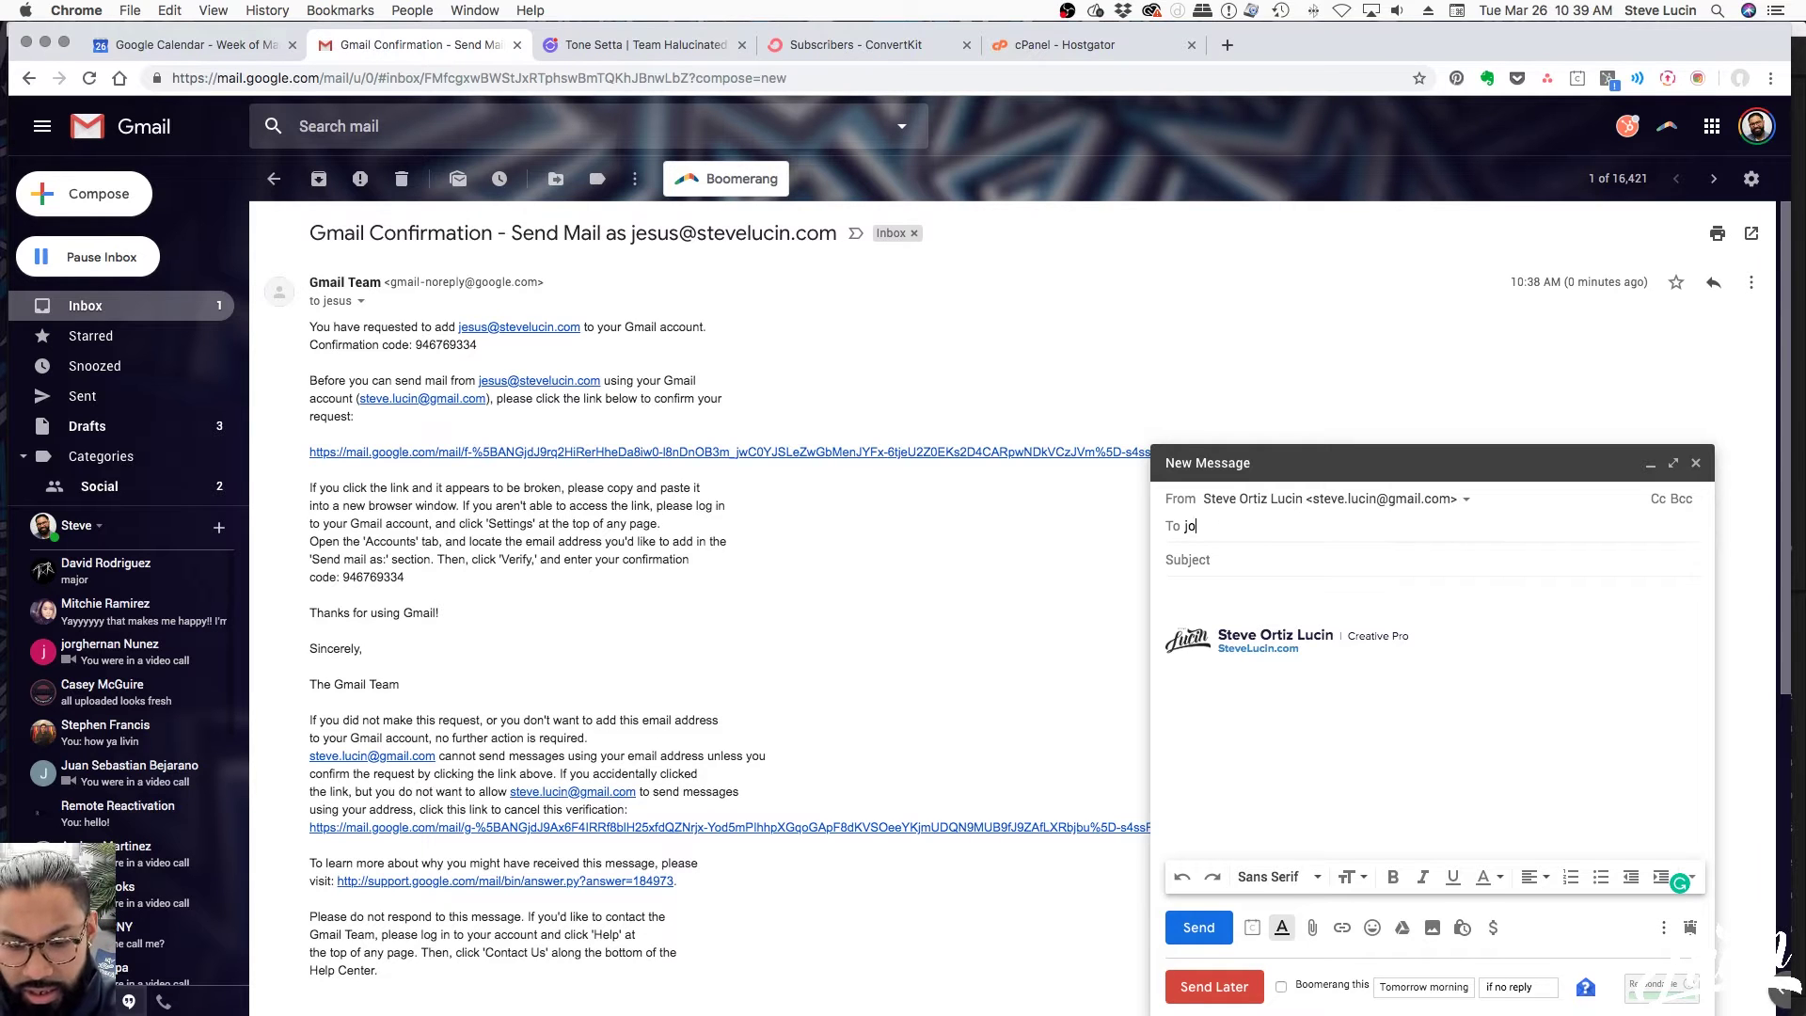
pyautogui.write('orge')
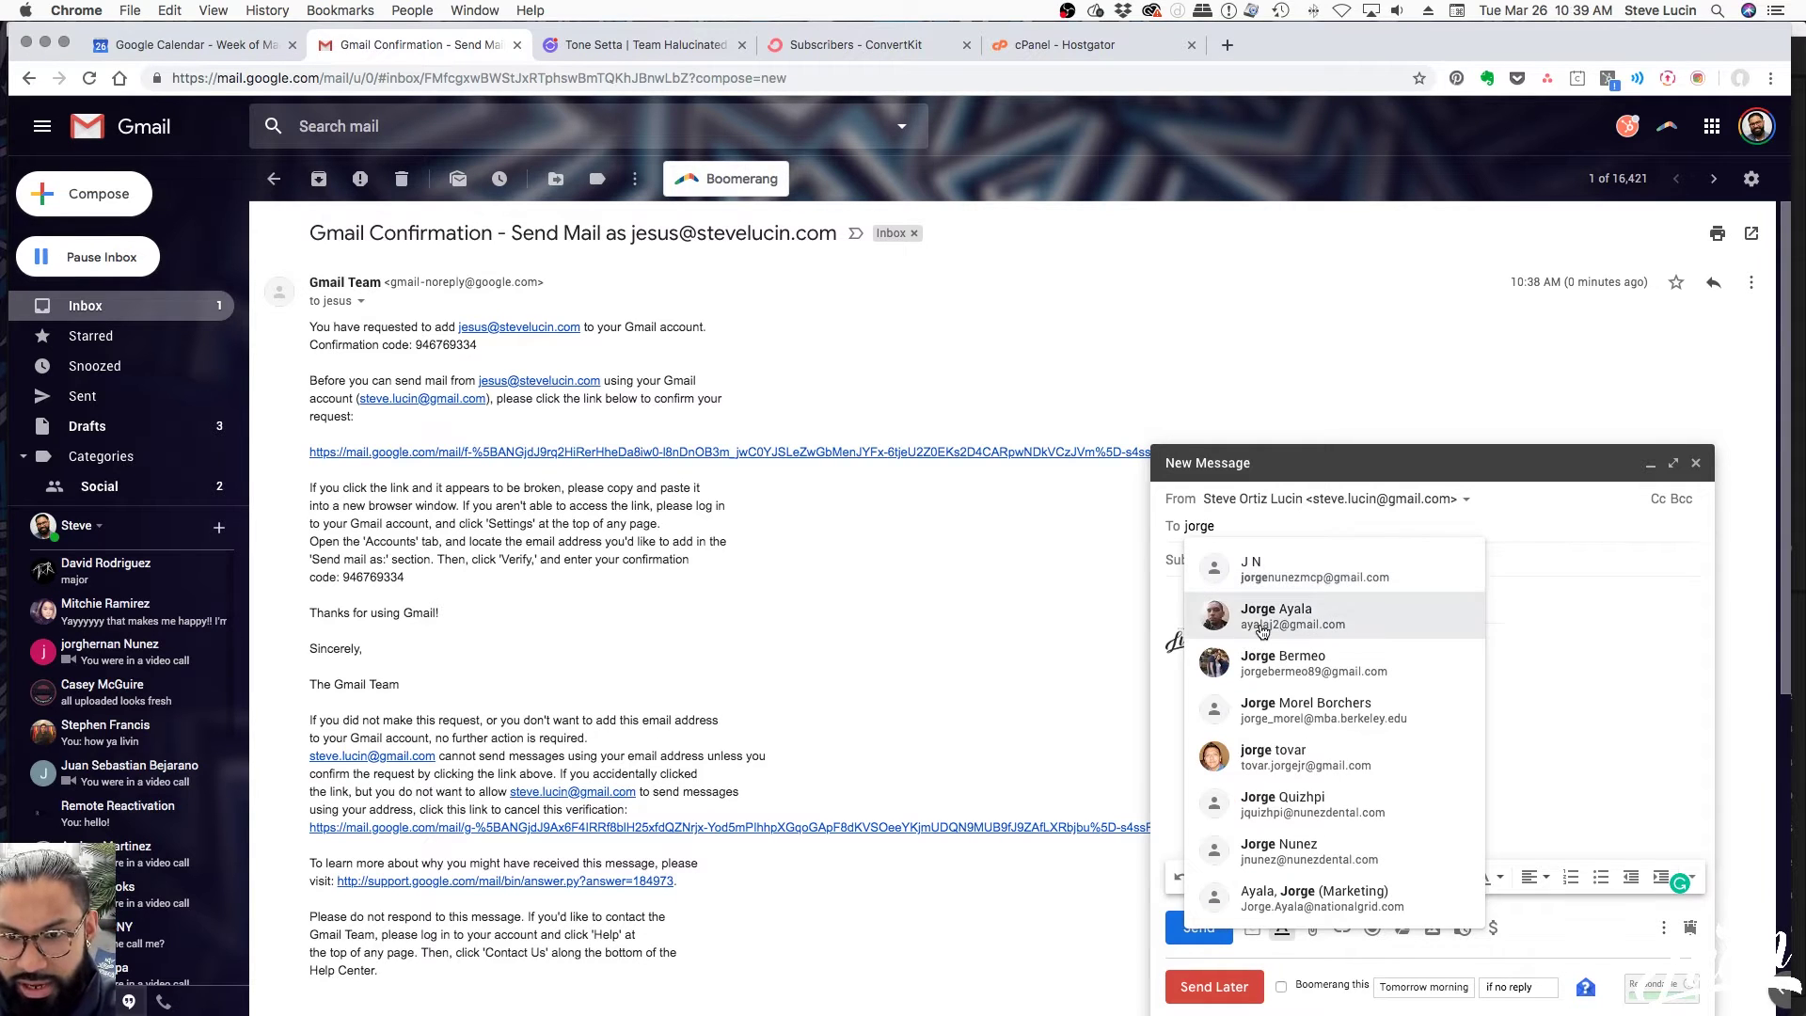
pyautogui.click(1262, 619)
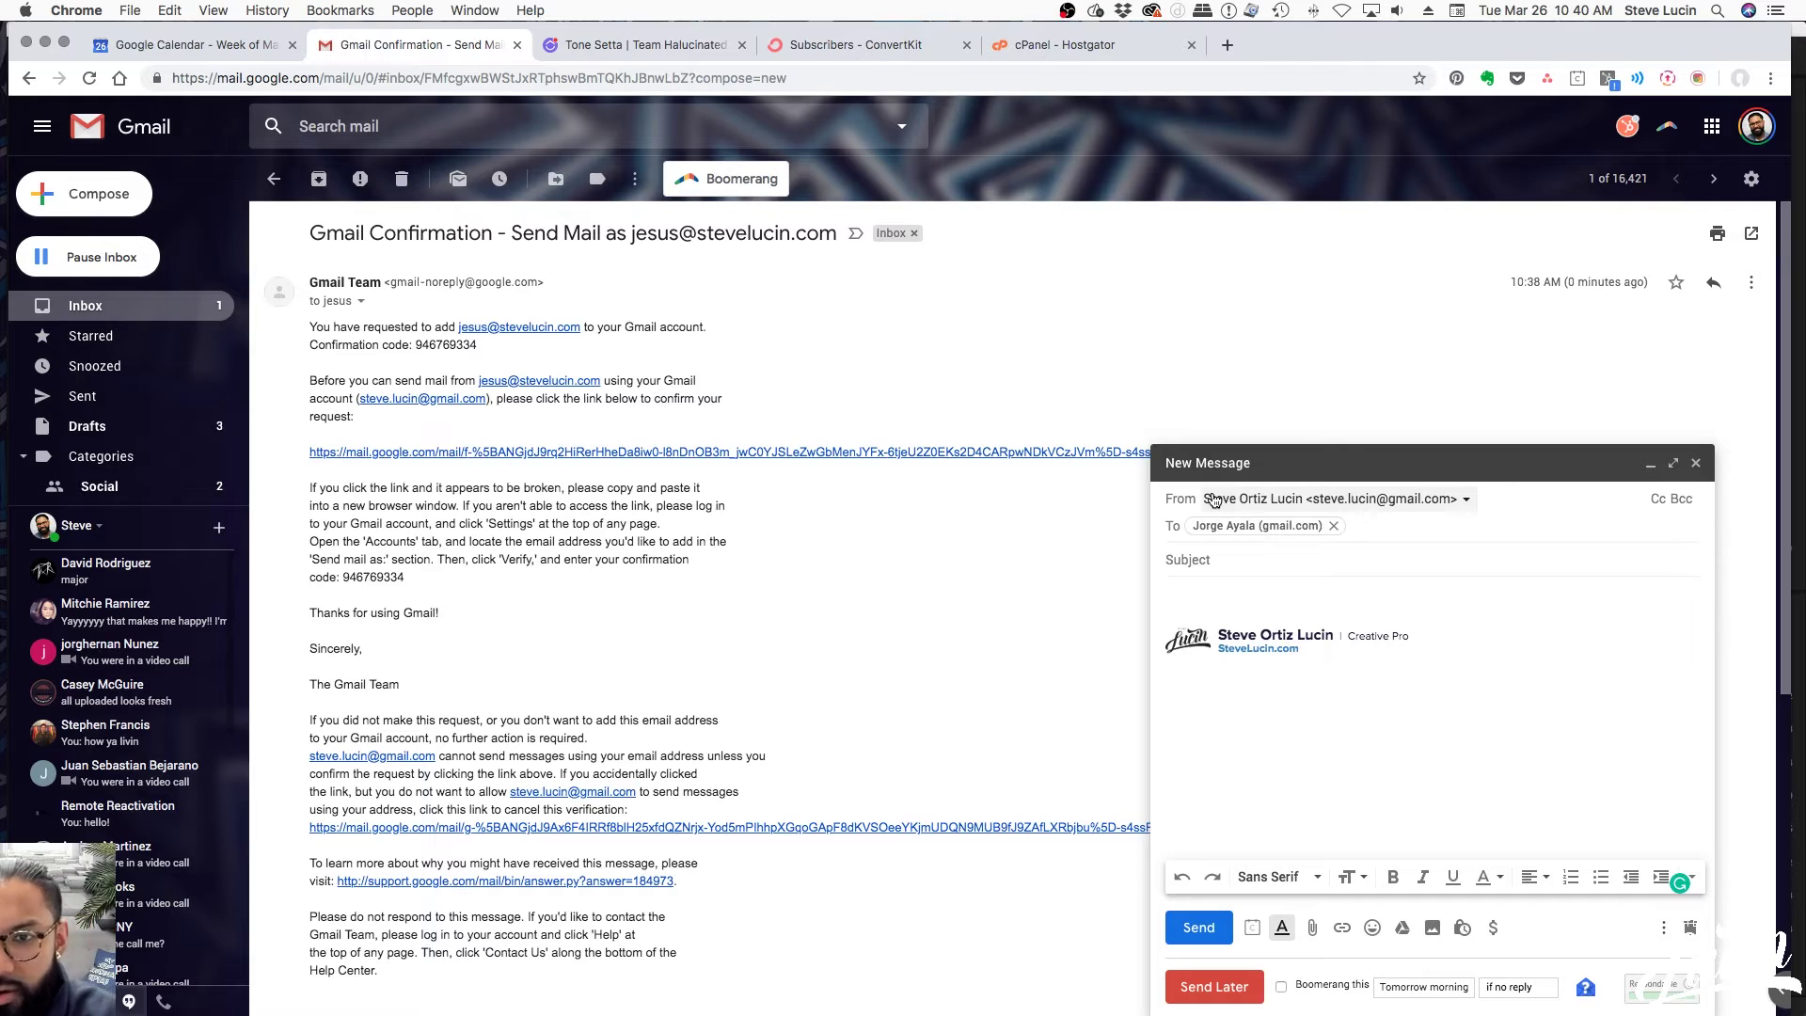
pyautogui.click(1268, 501)
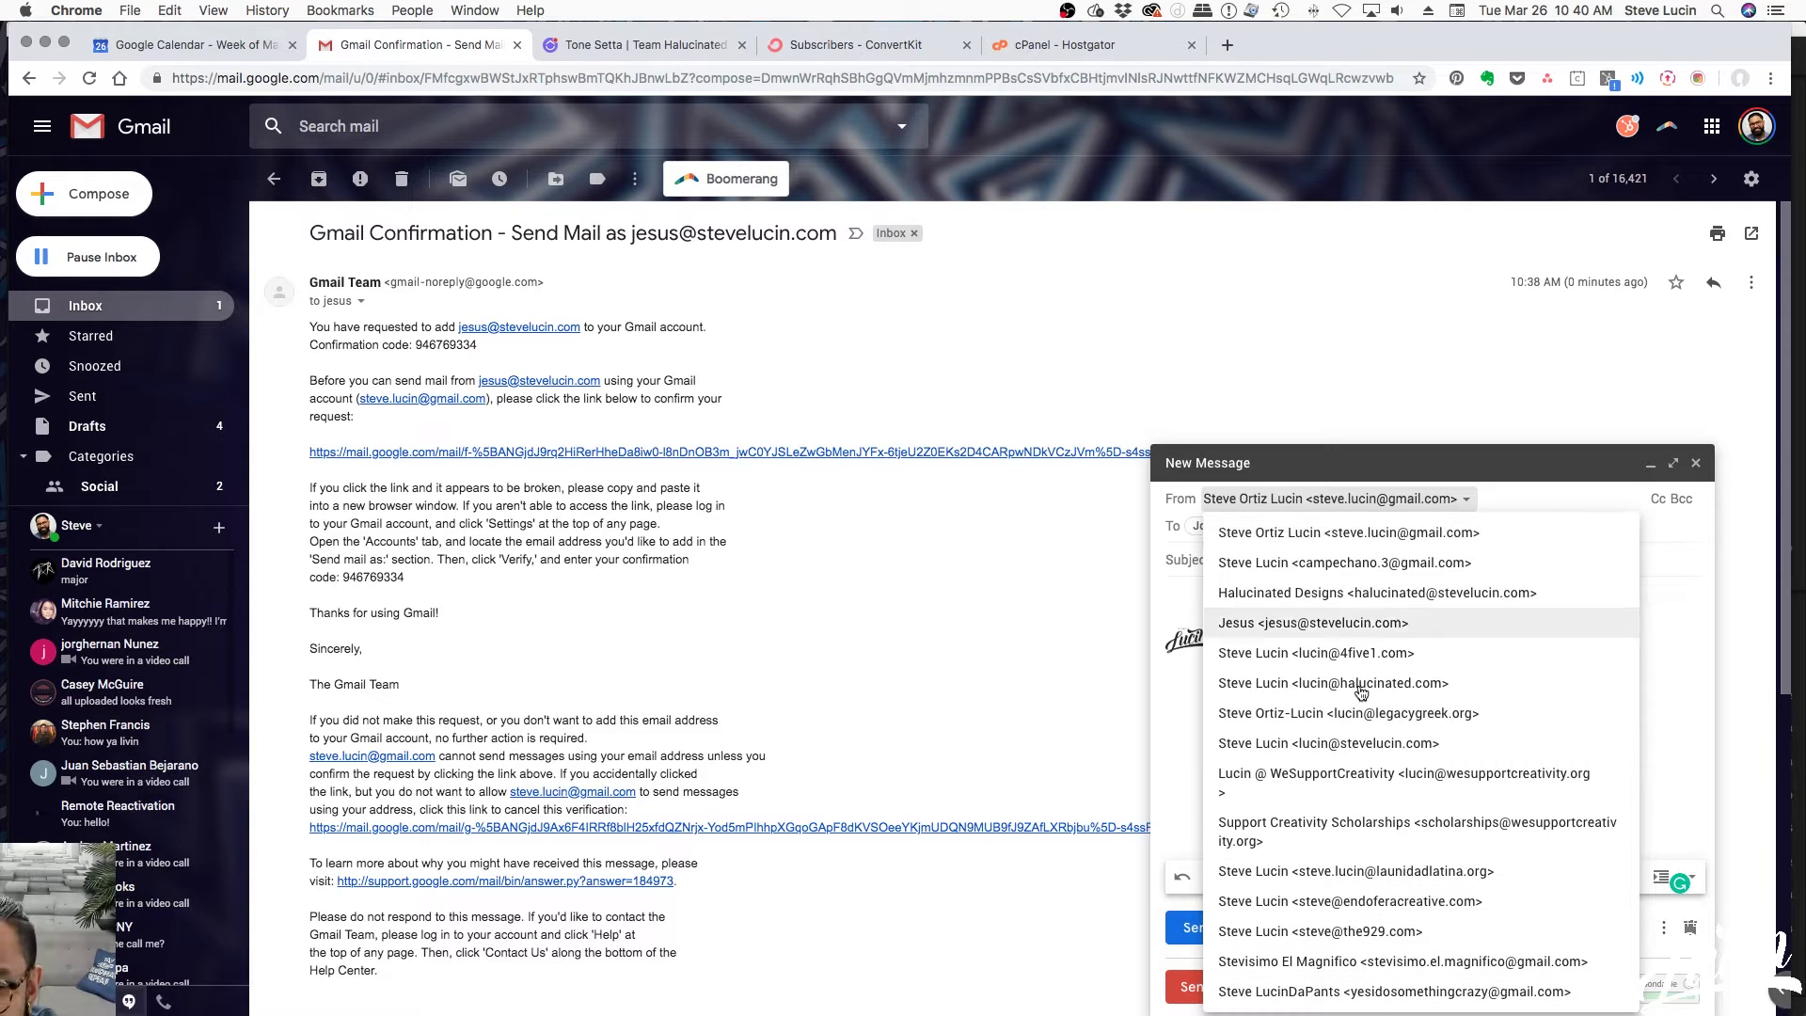
pyautogui.click(1246, 626)
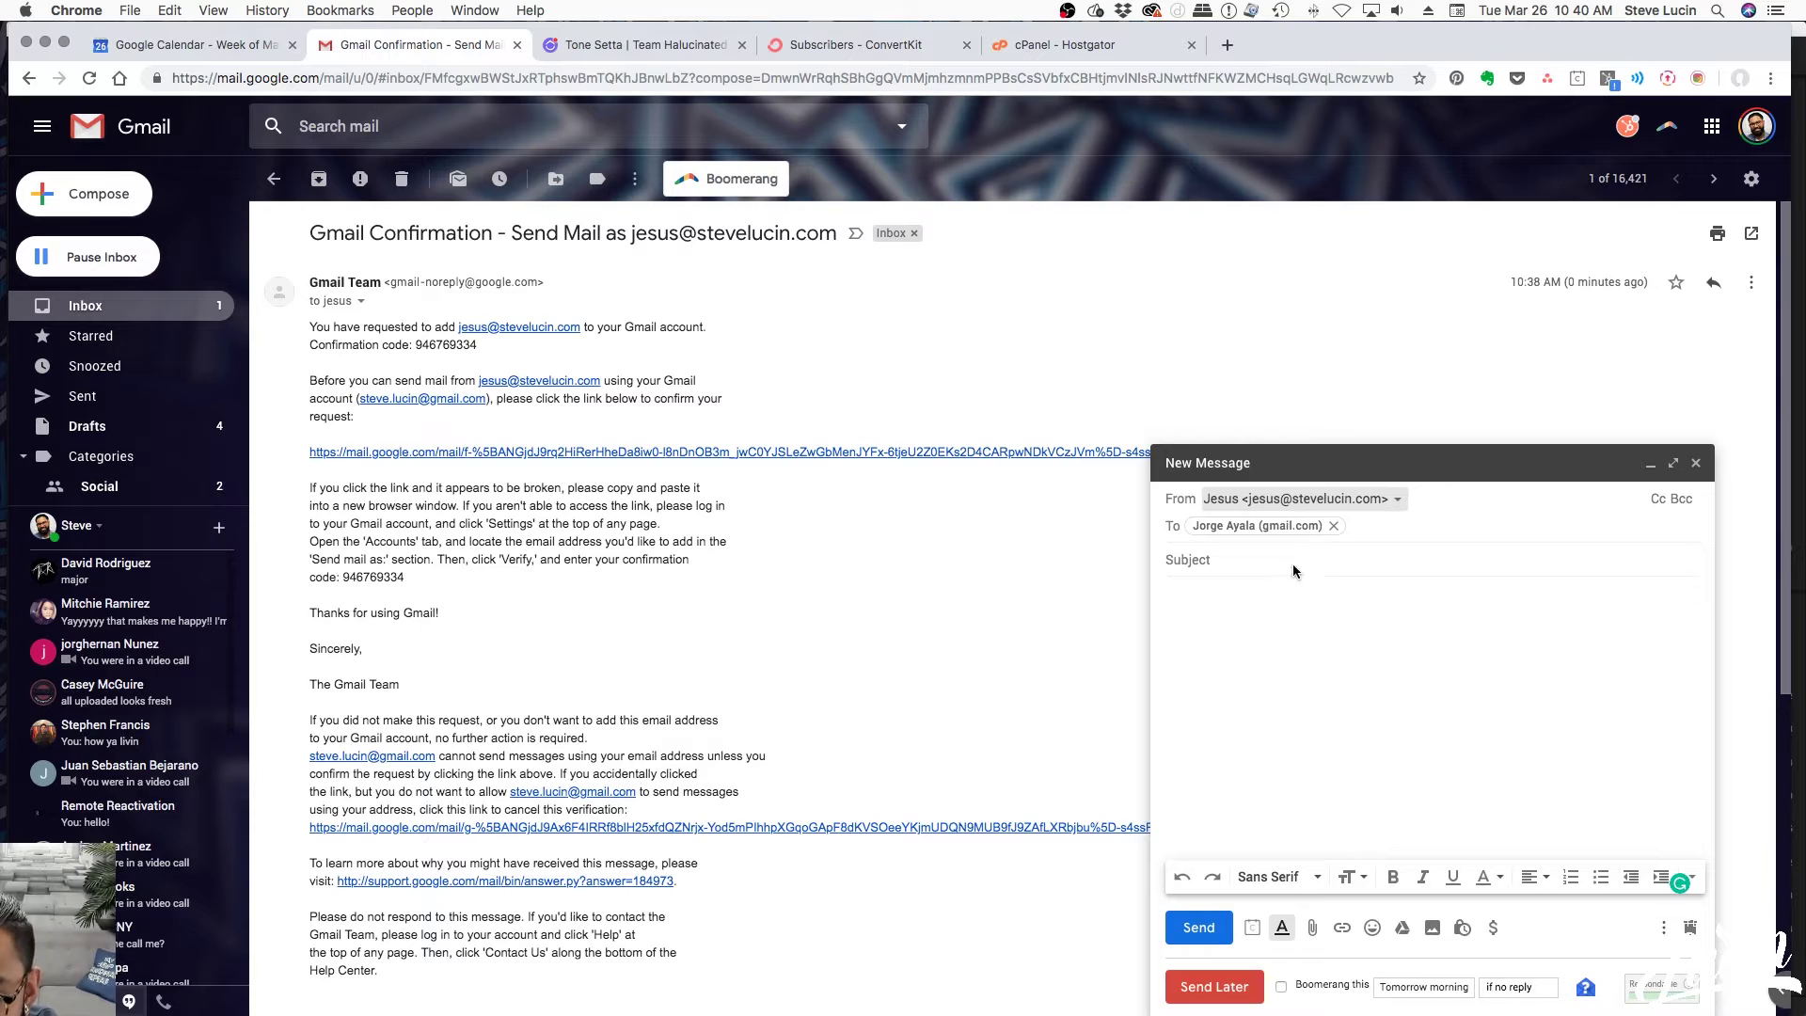
pyautogui.click(1334, 525)
# Give the draft the subject 'test subject' and the body 'this is my email'
pyautogui.click(1202, 556)
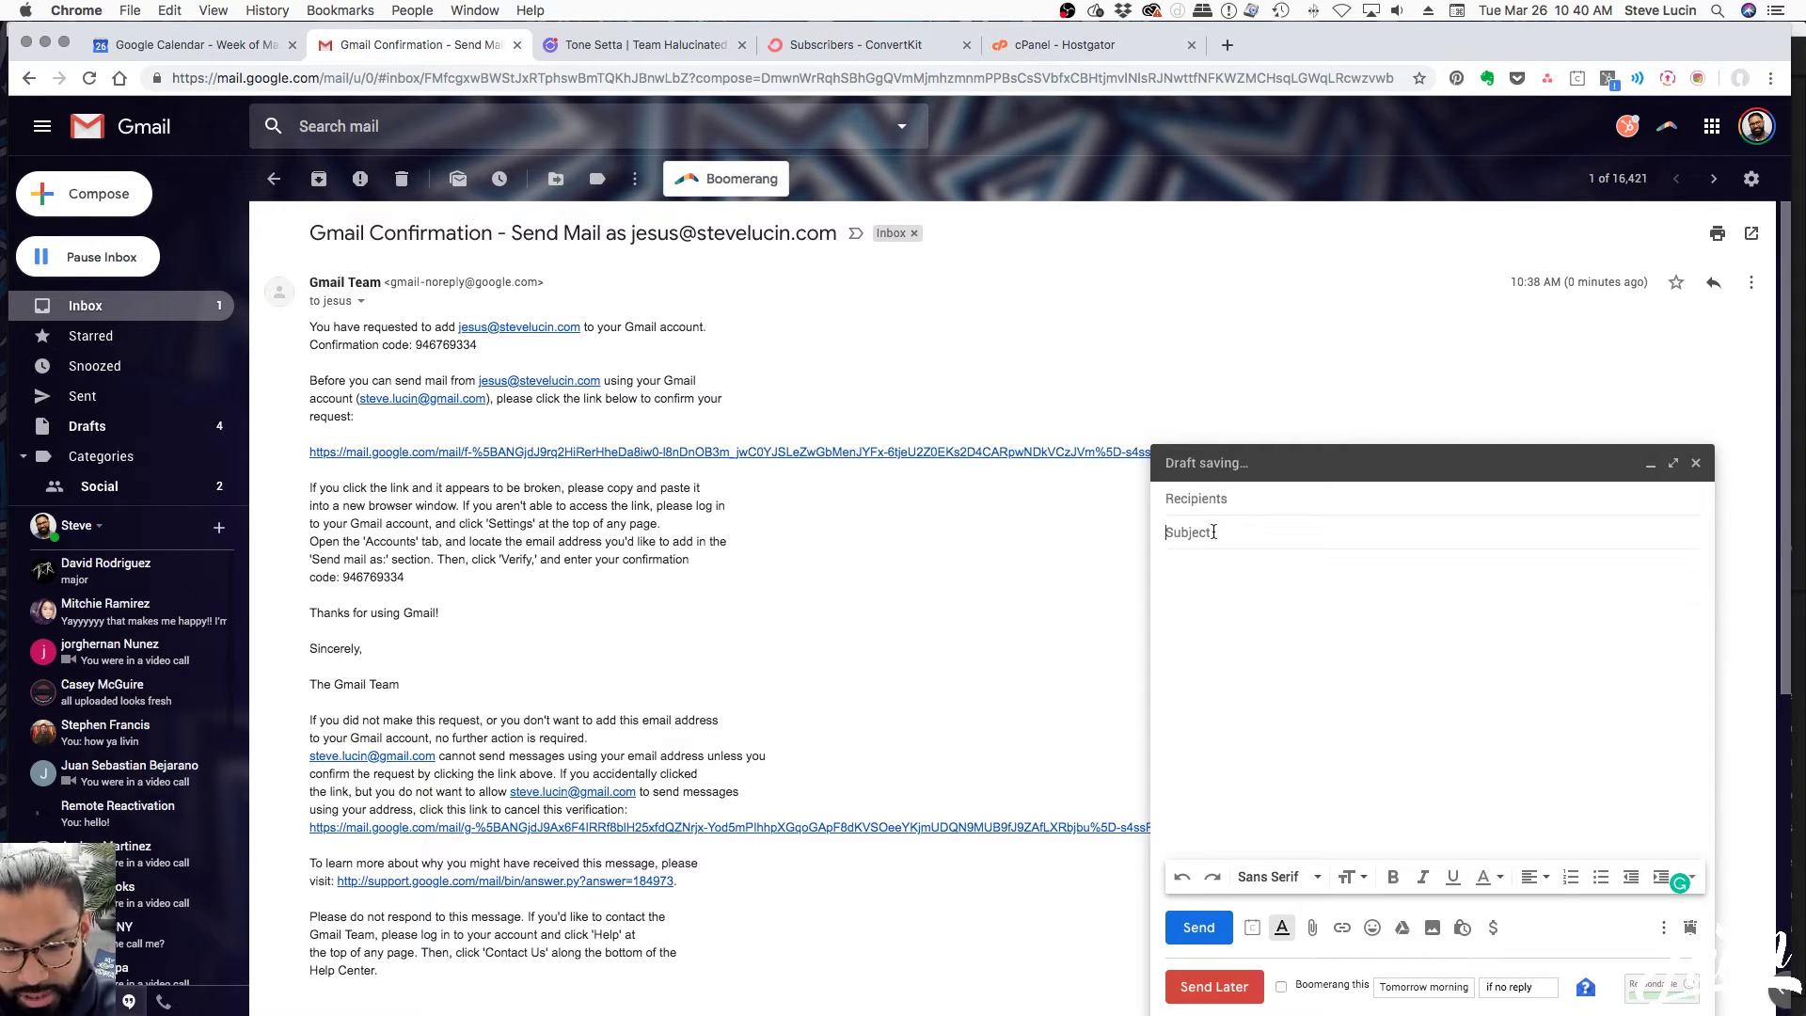
pyautogui.write('test subject')
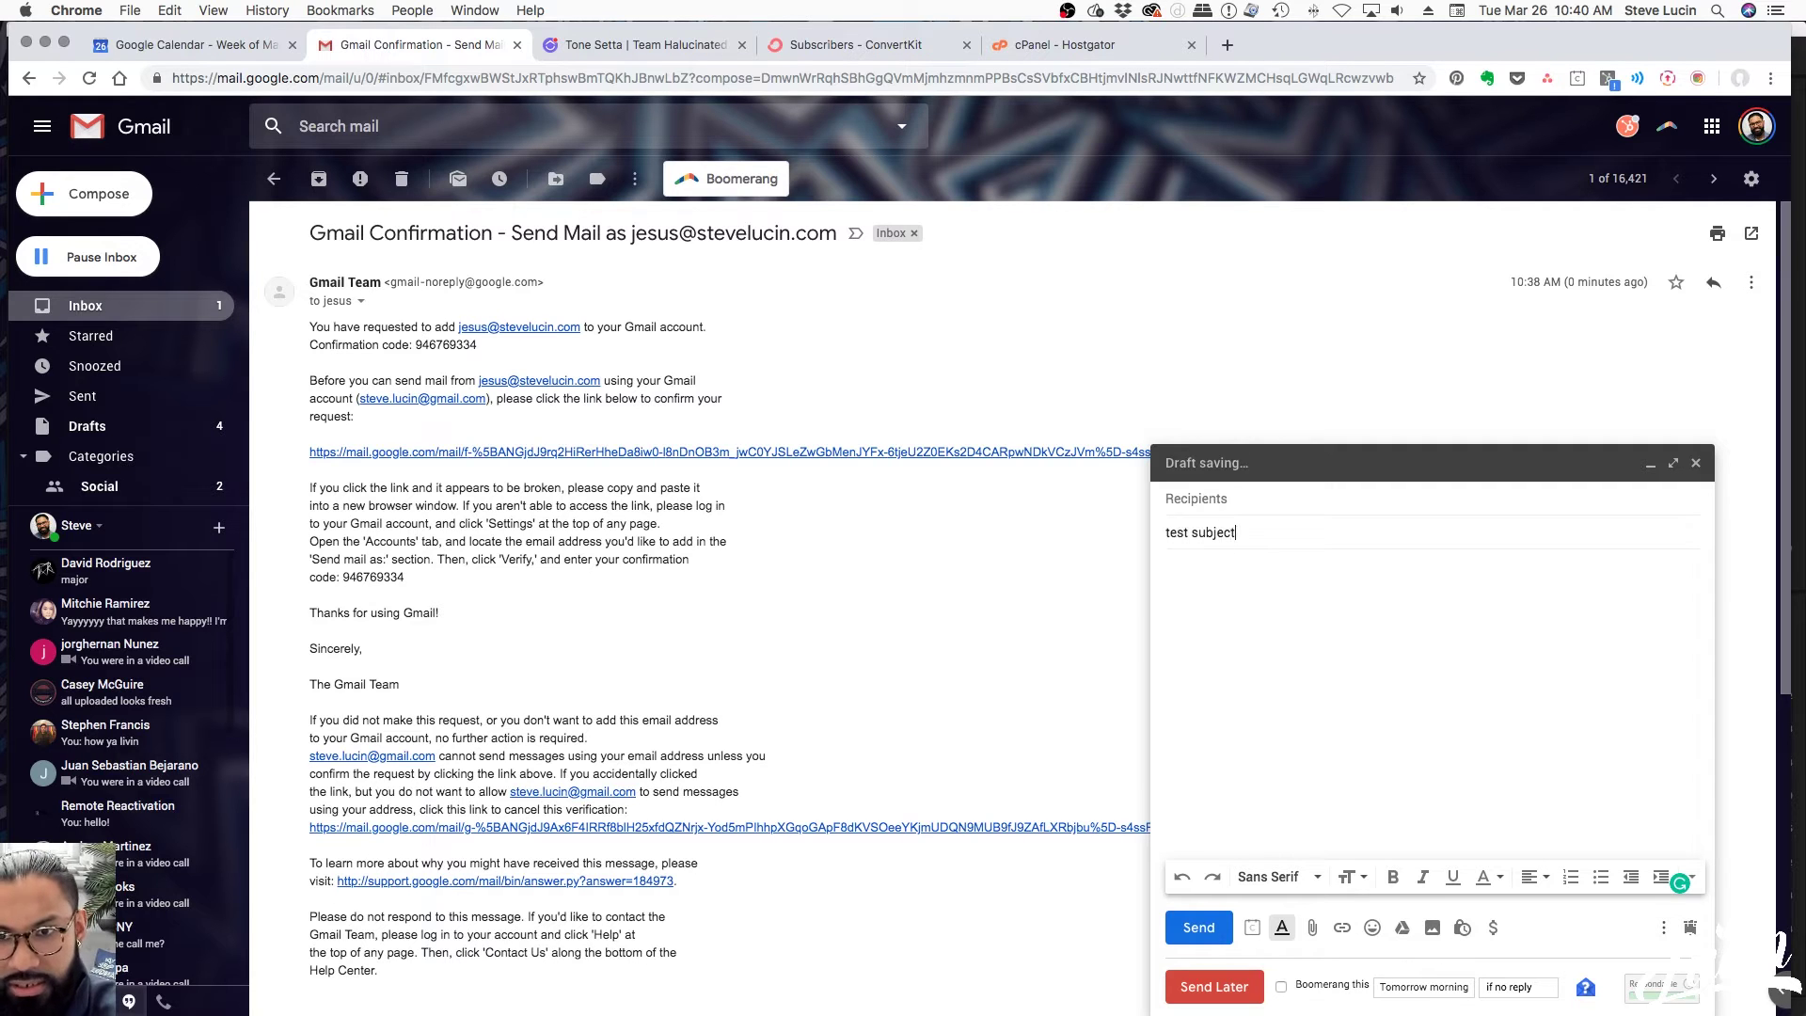
pyautogui.click(1323, 607)
pyautogui.write('this is my email')
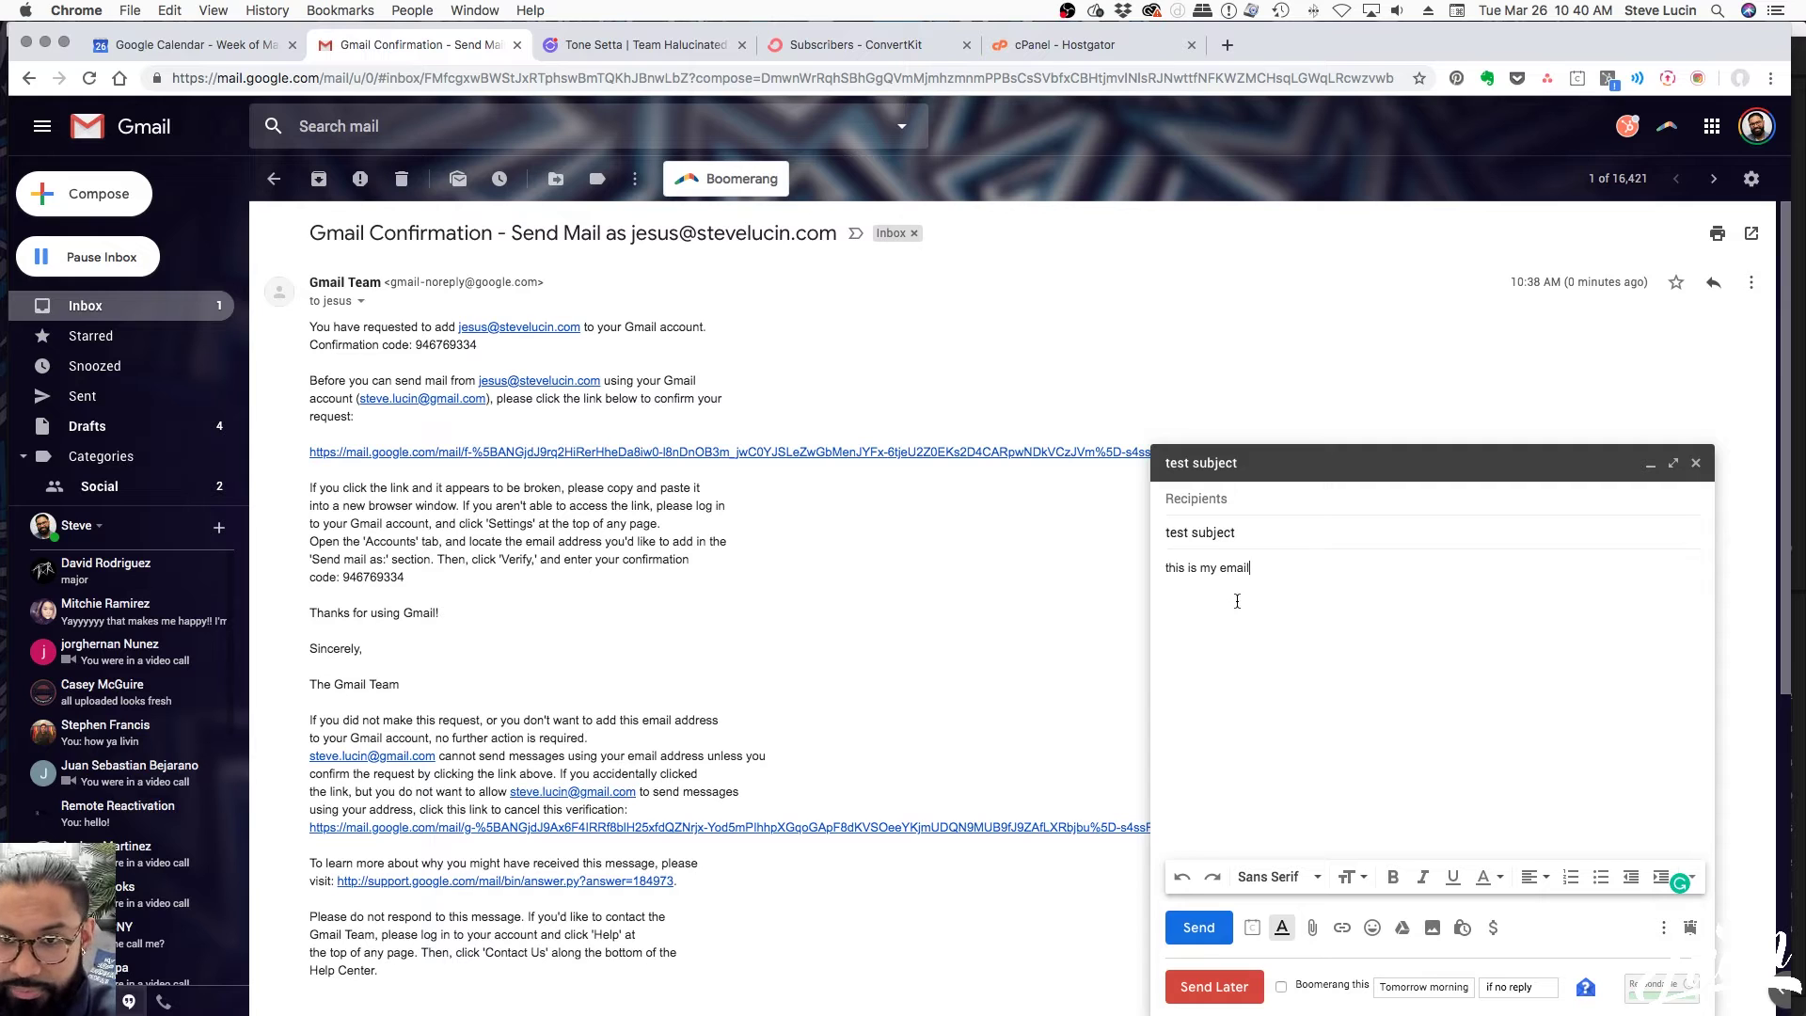
pyautogui.click(1751, 179)
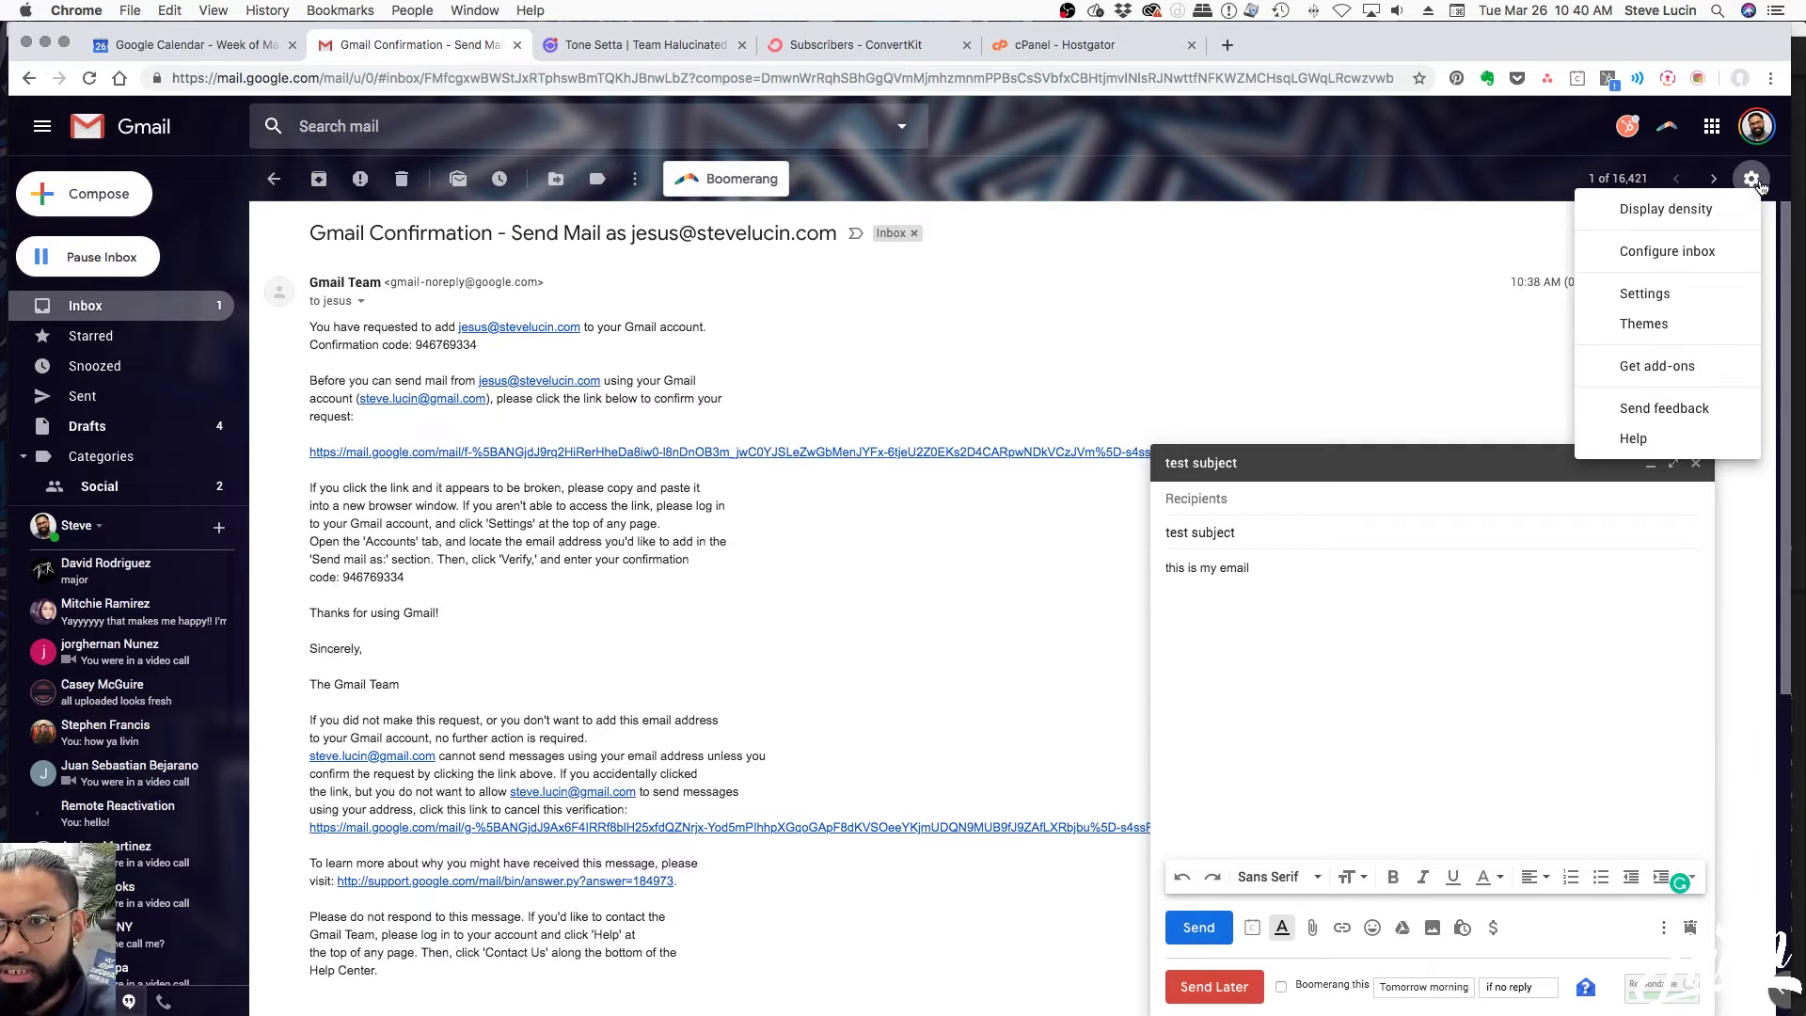
# Open the full Settings page, minimize the draft, and scroll the General tab to Signature
pyautogui.click(1650, 293)
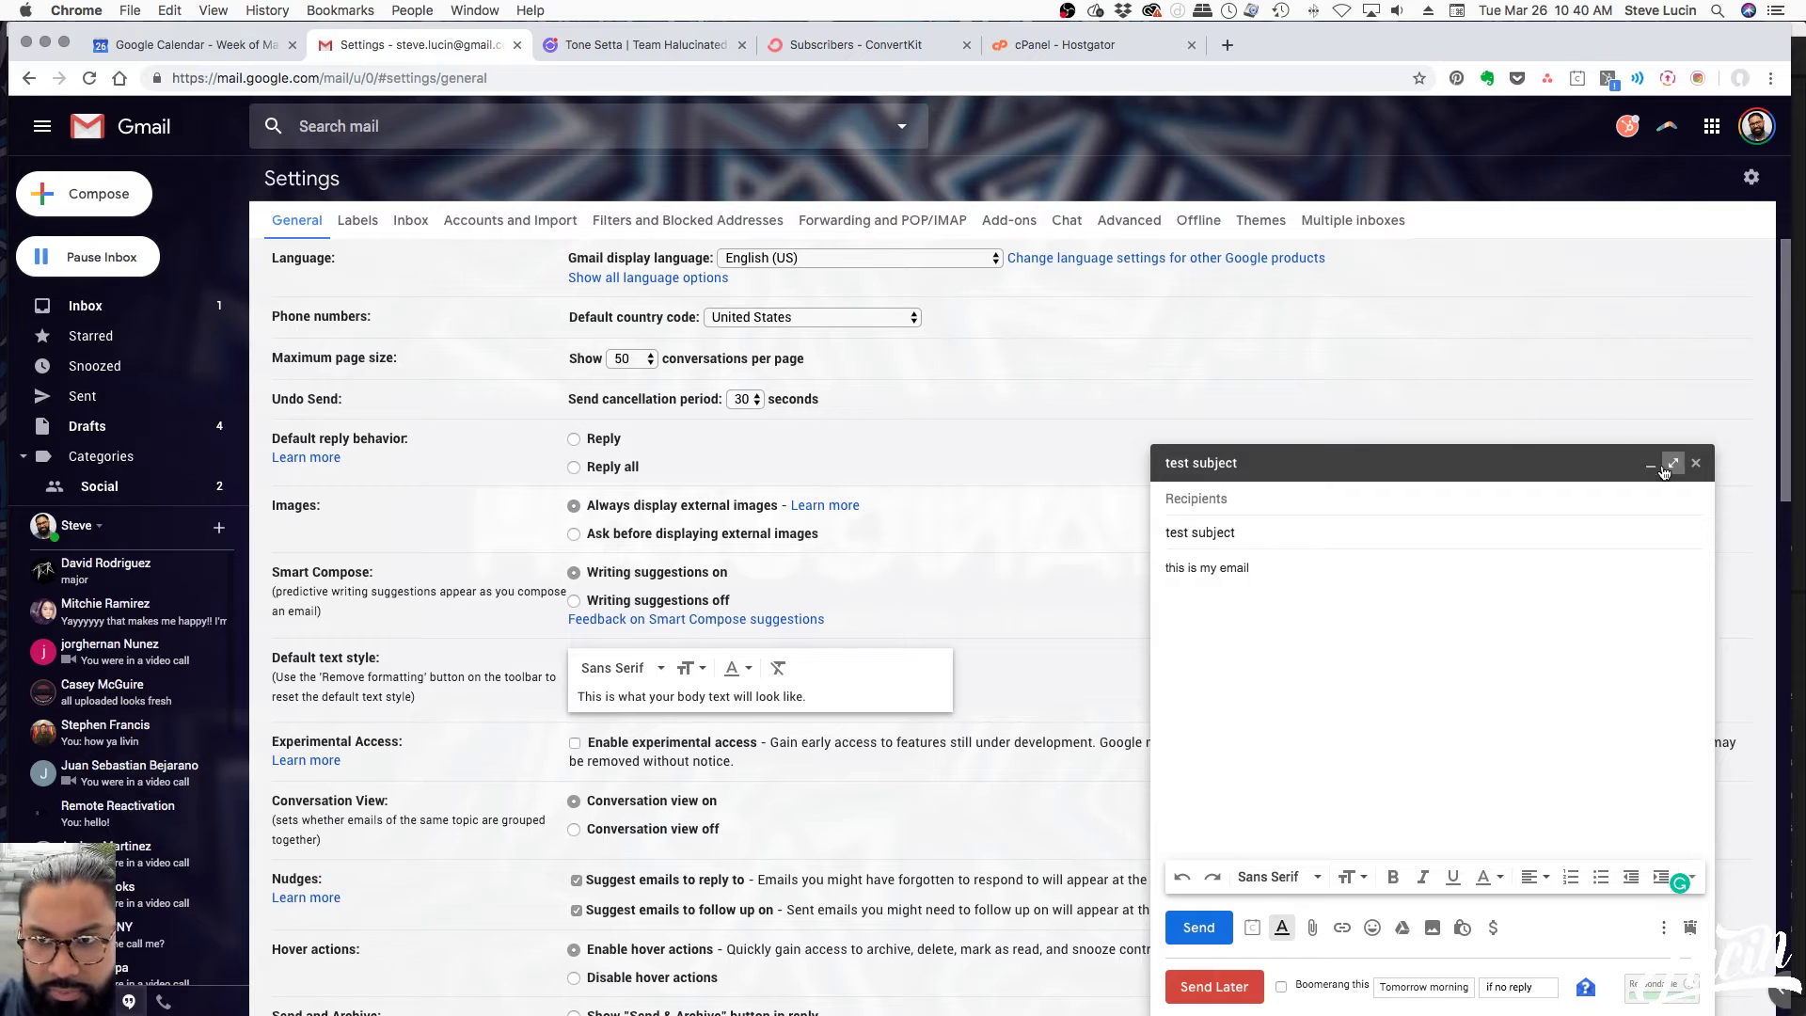
pyautogui.click(1650, 464)
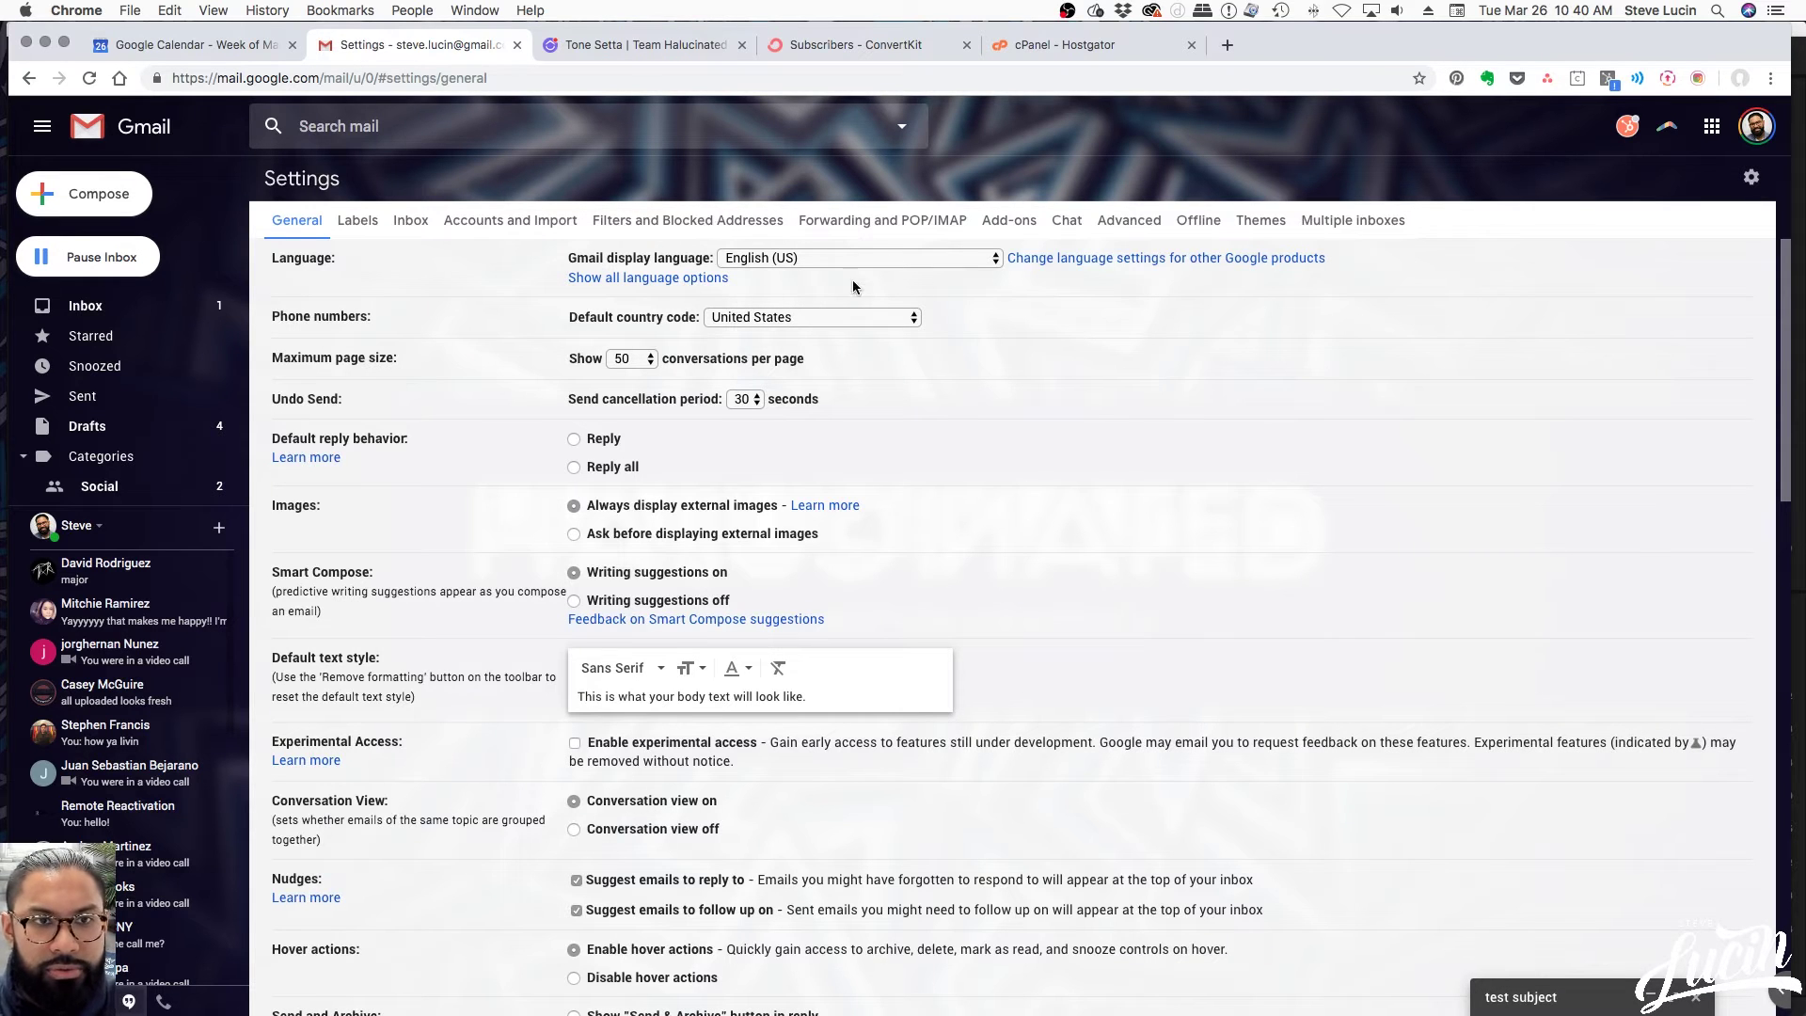
pyautogui.scroll(-4, 1288, 602)
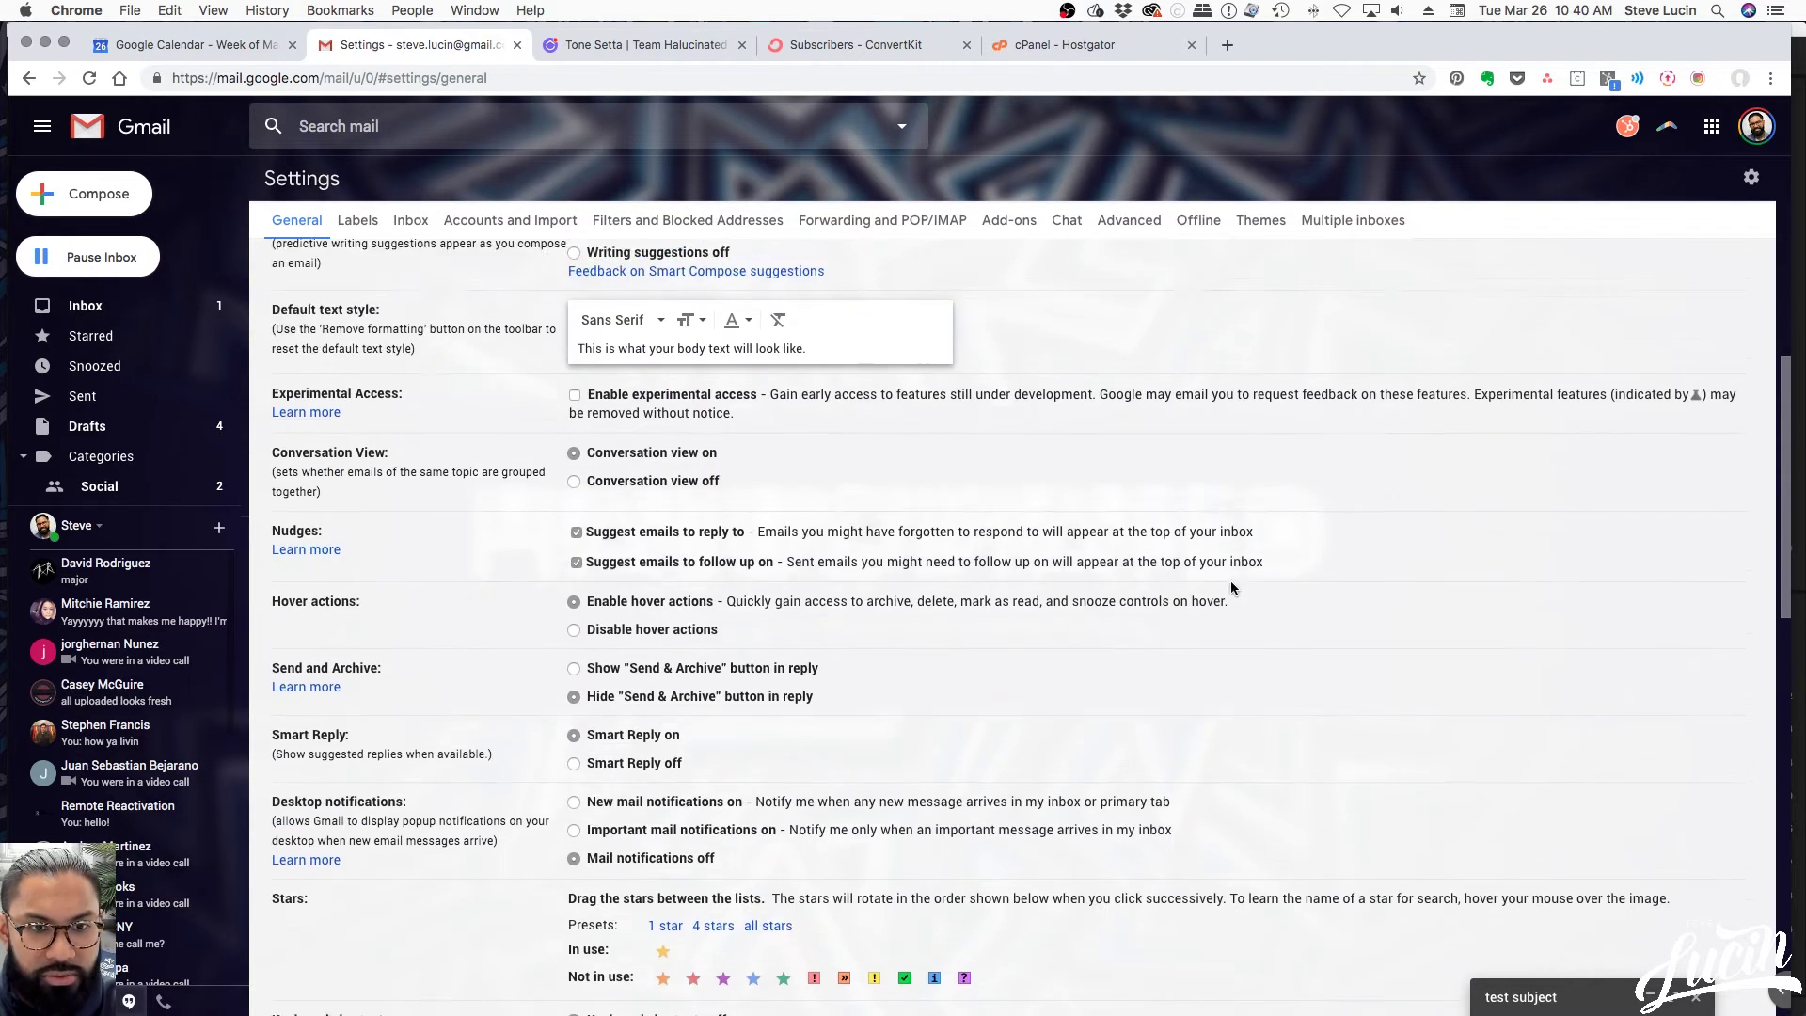
pyautogui.scroll(4, 1269, 592)
pyautogui.scroll(-6, 1166, 605)
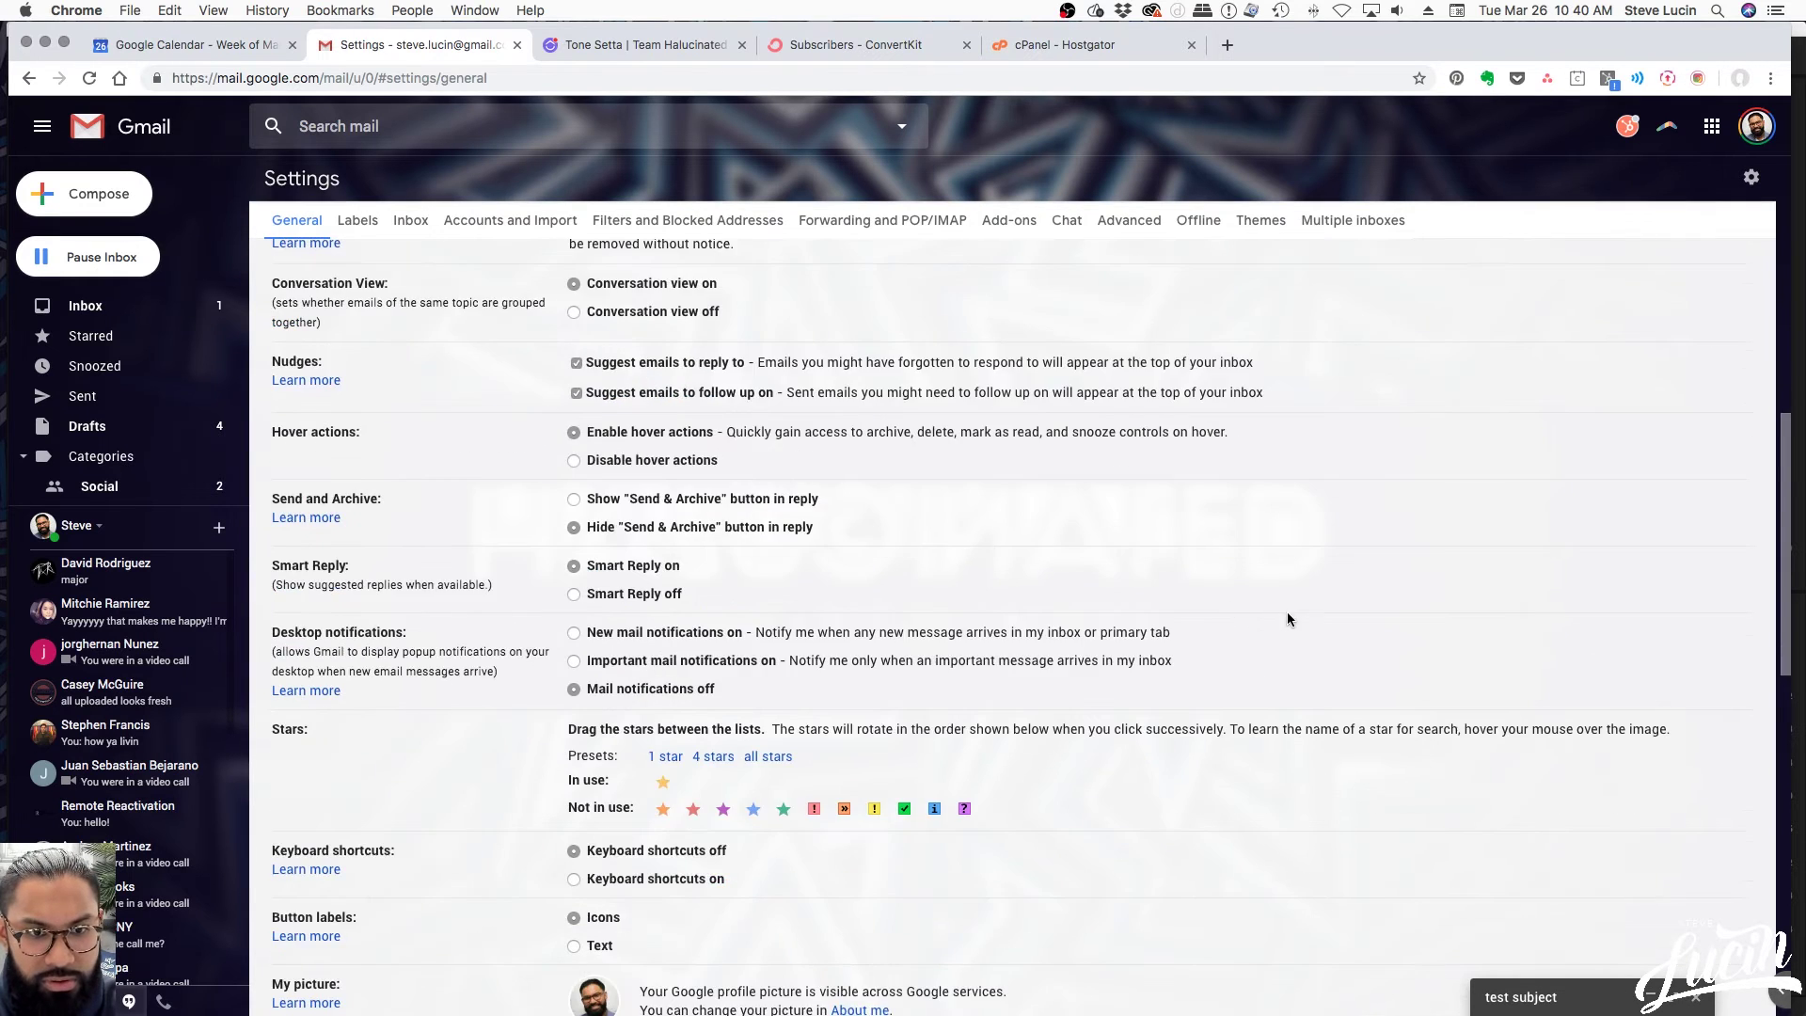
pyautogui.scroll(-8, 1308, 617)
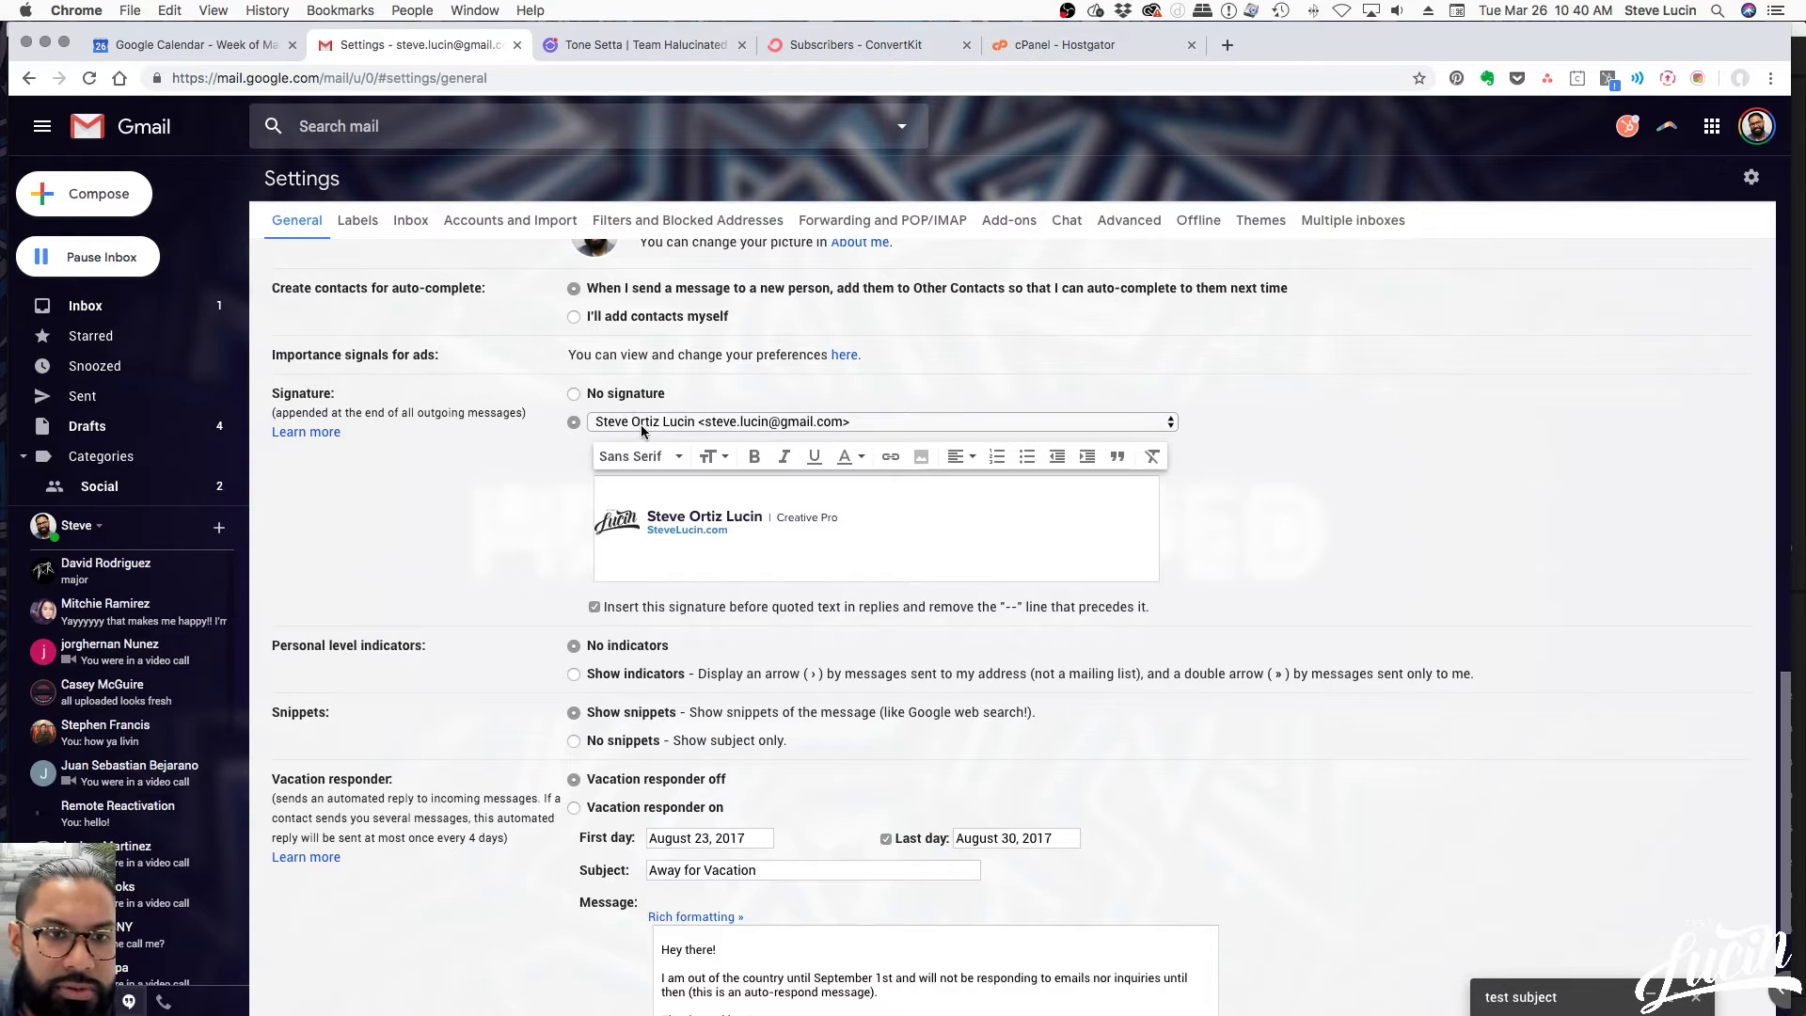
# Review the 929MEDIA, WeSupportCreativity and Creative Entrepreneur signatures and select the existing one
pyautogui.click(745, 423)
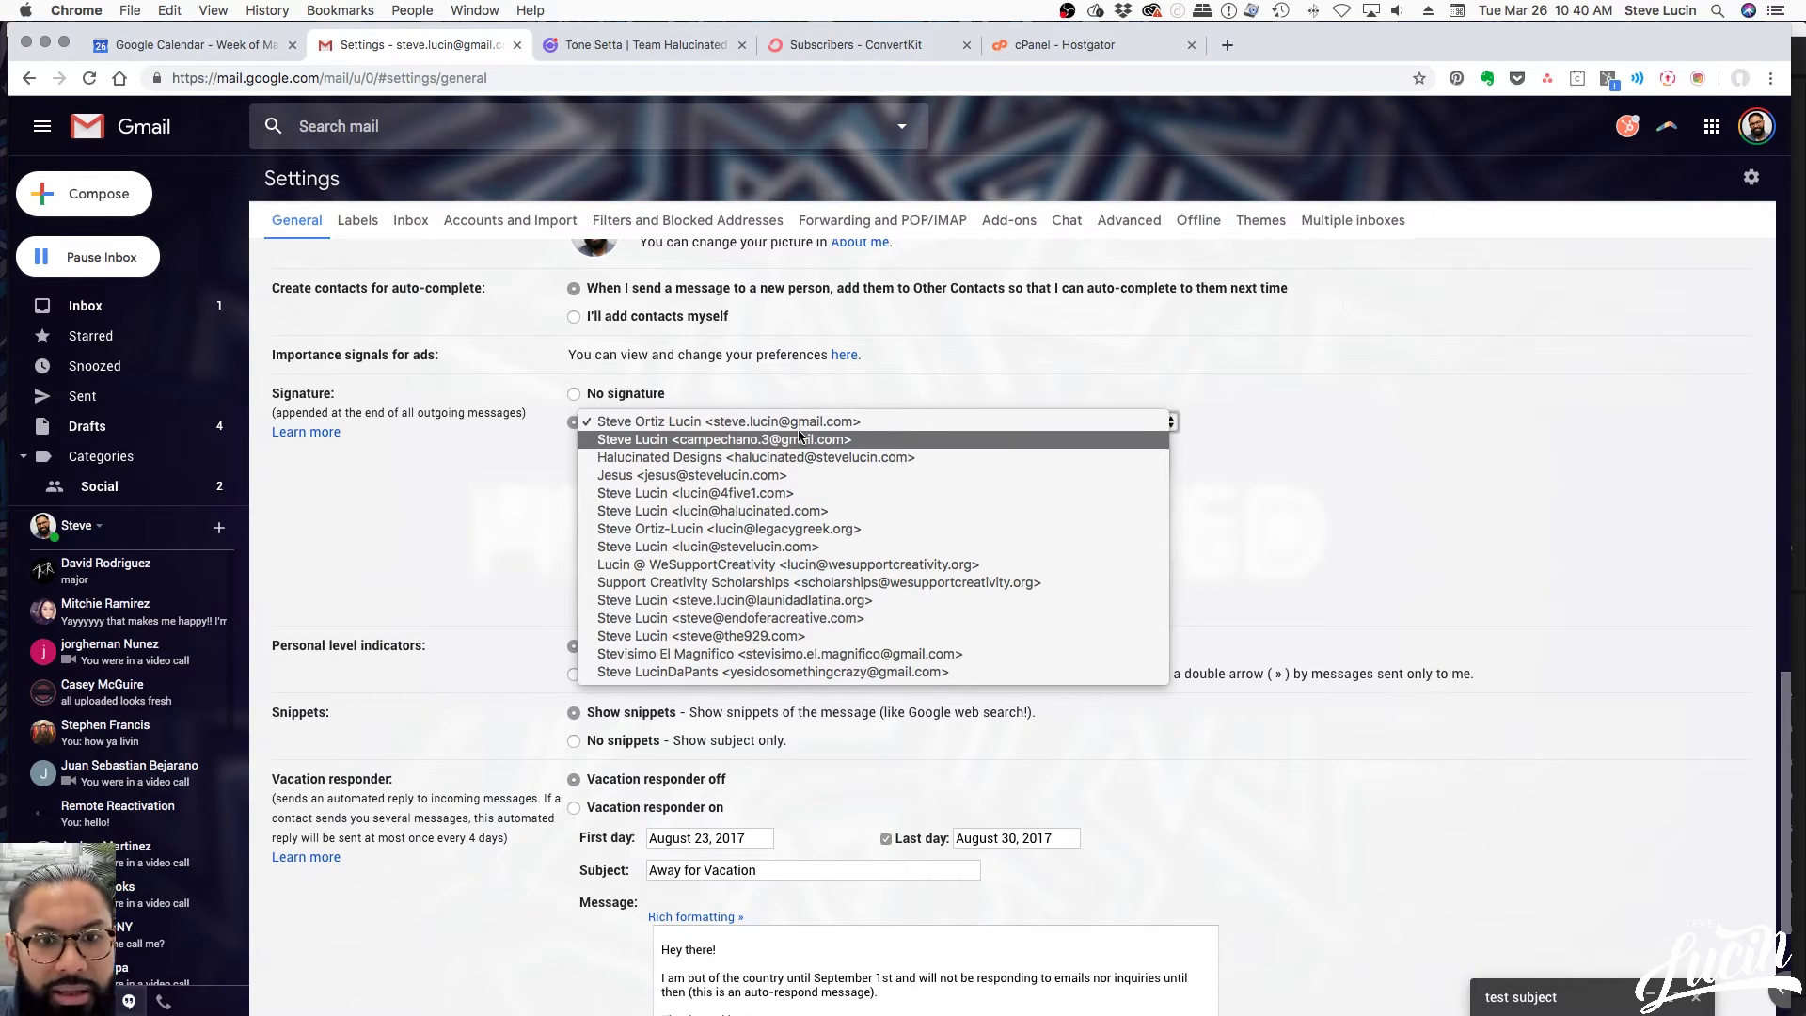
pyautogui.click(764, 637)
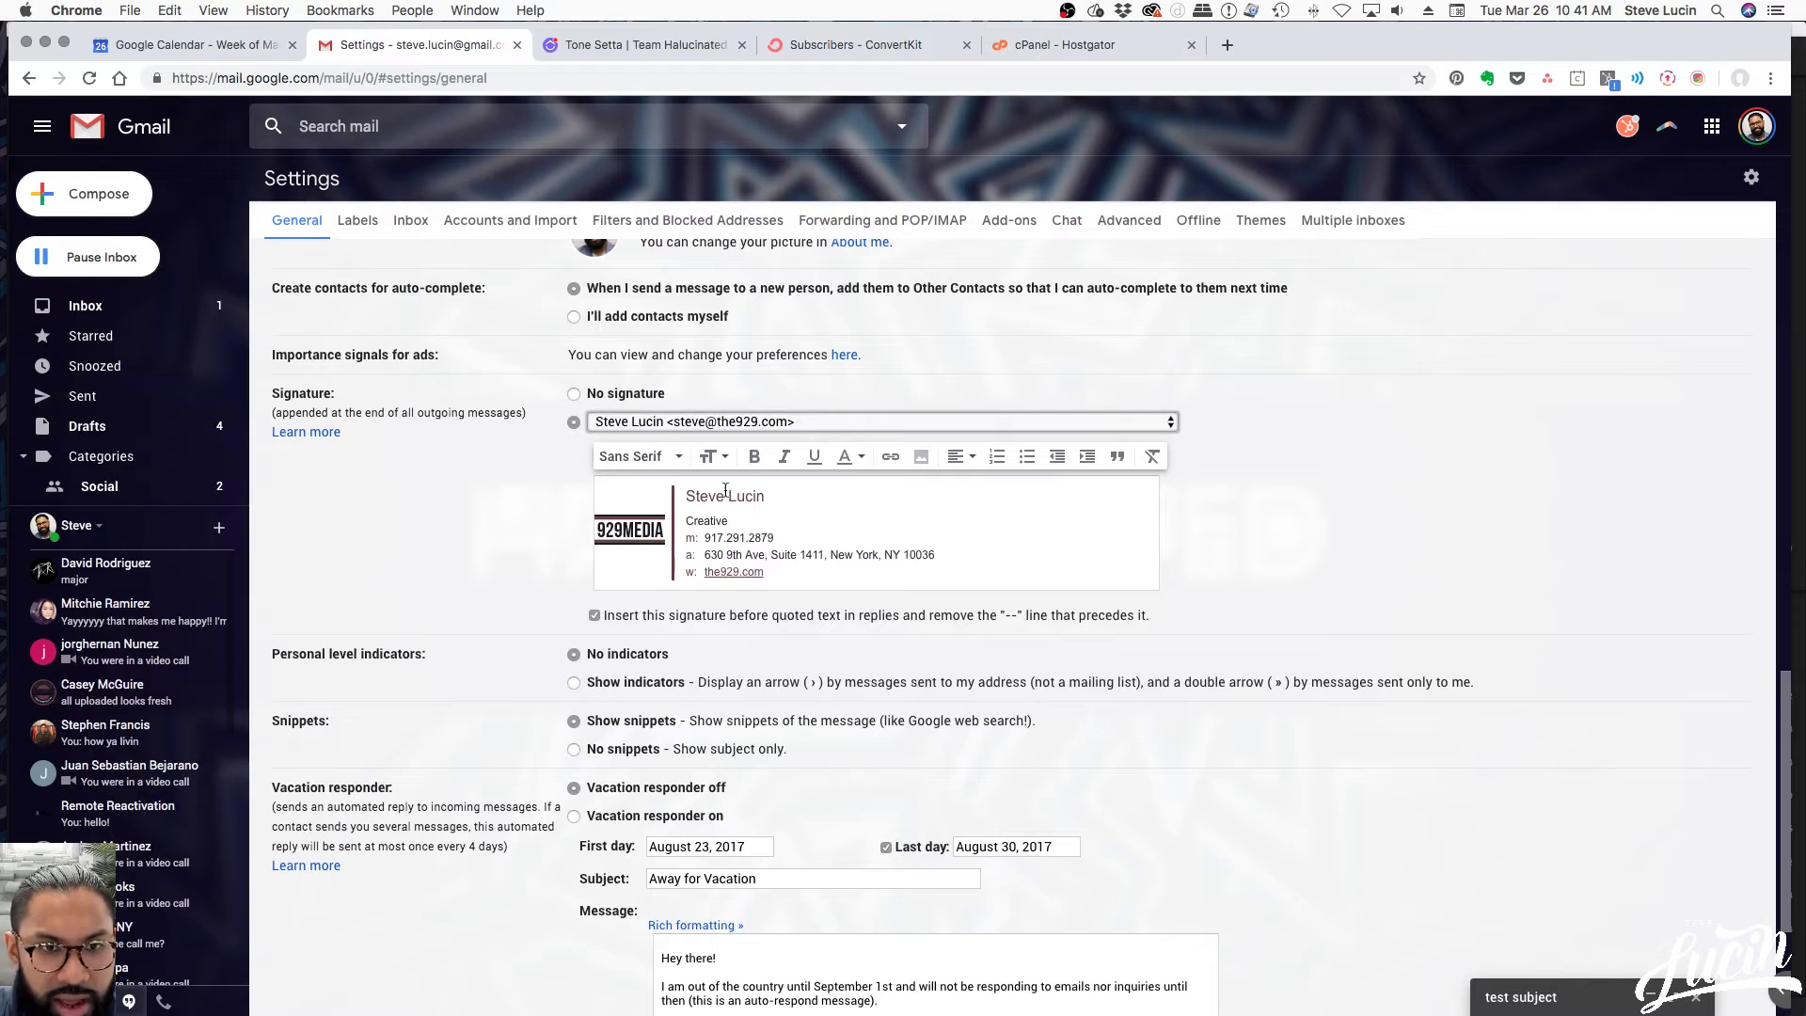
pyautogui.click(747, 423)
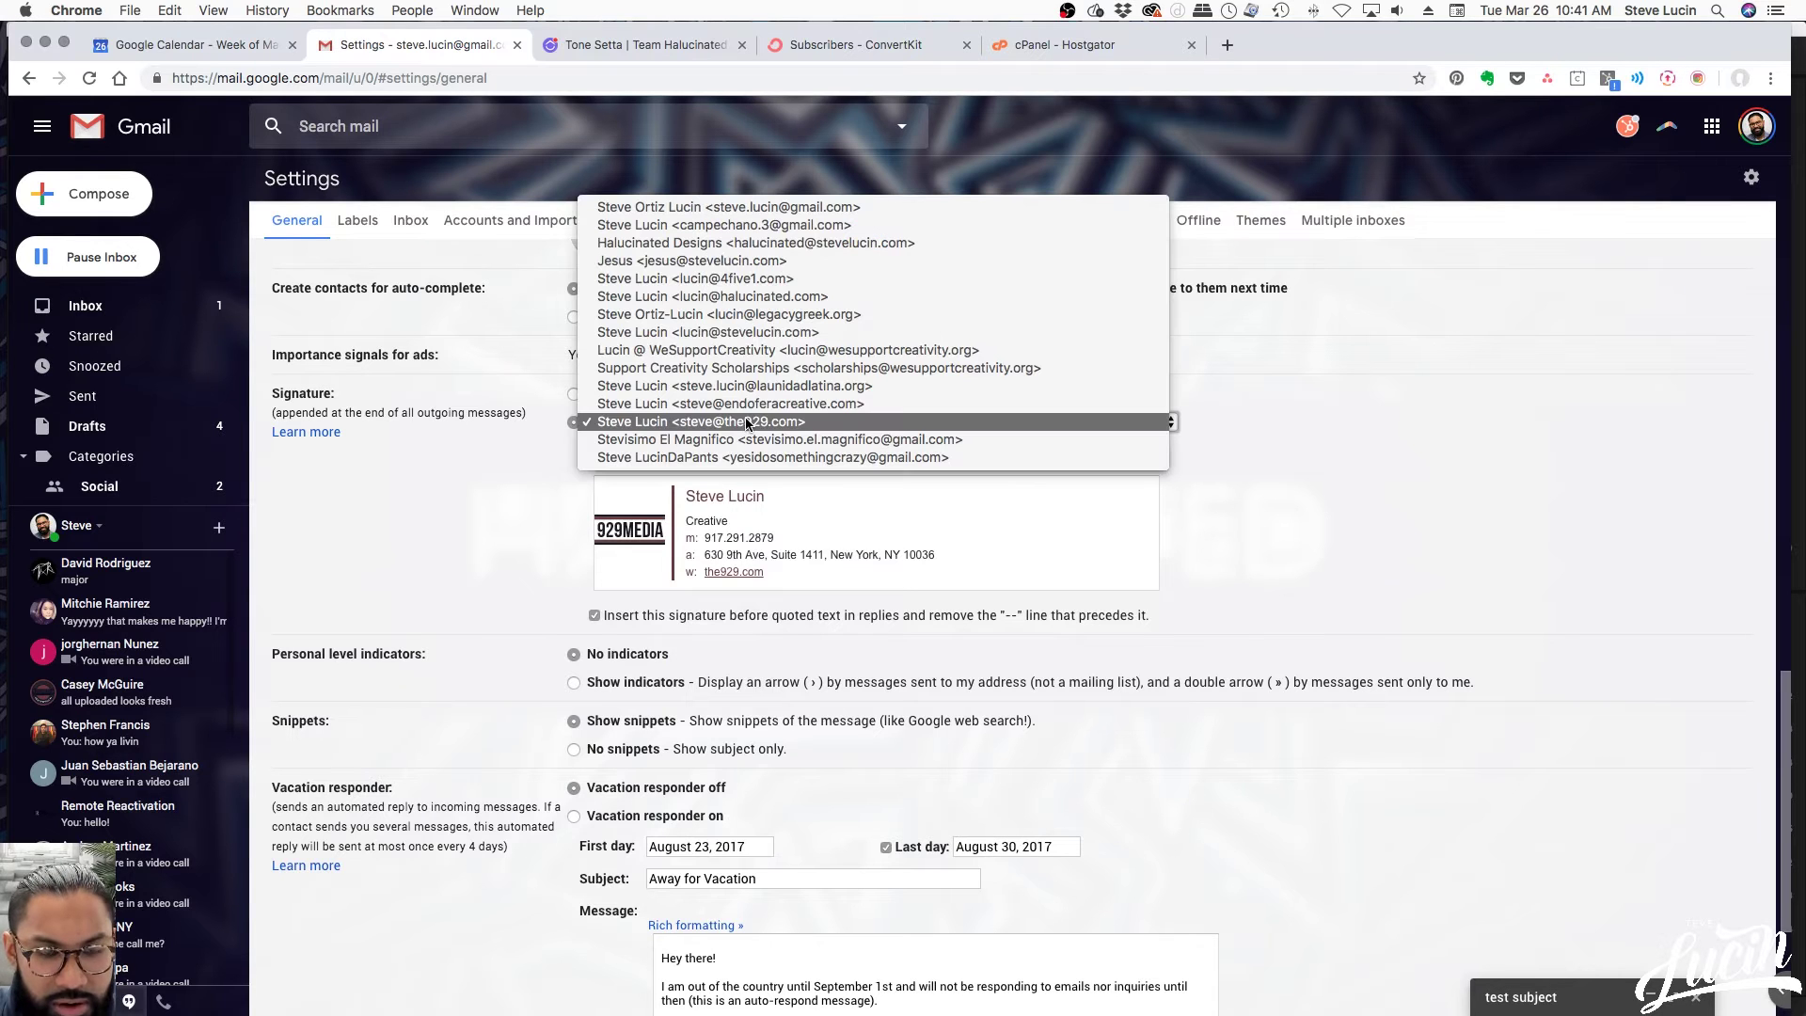
pyautogui.click(757, 350)
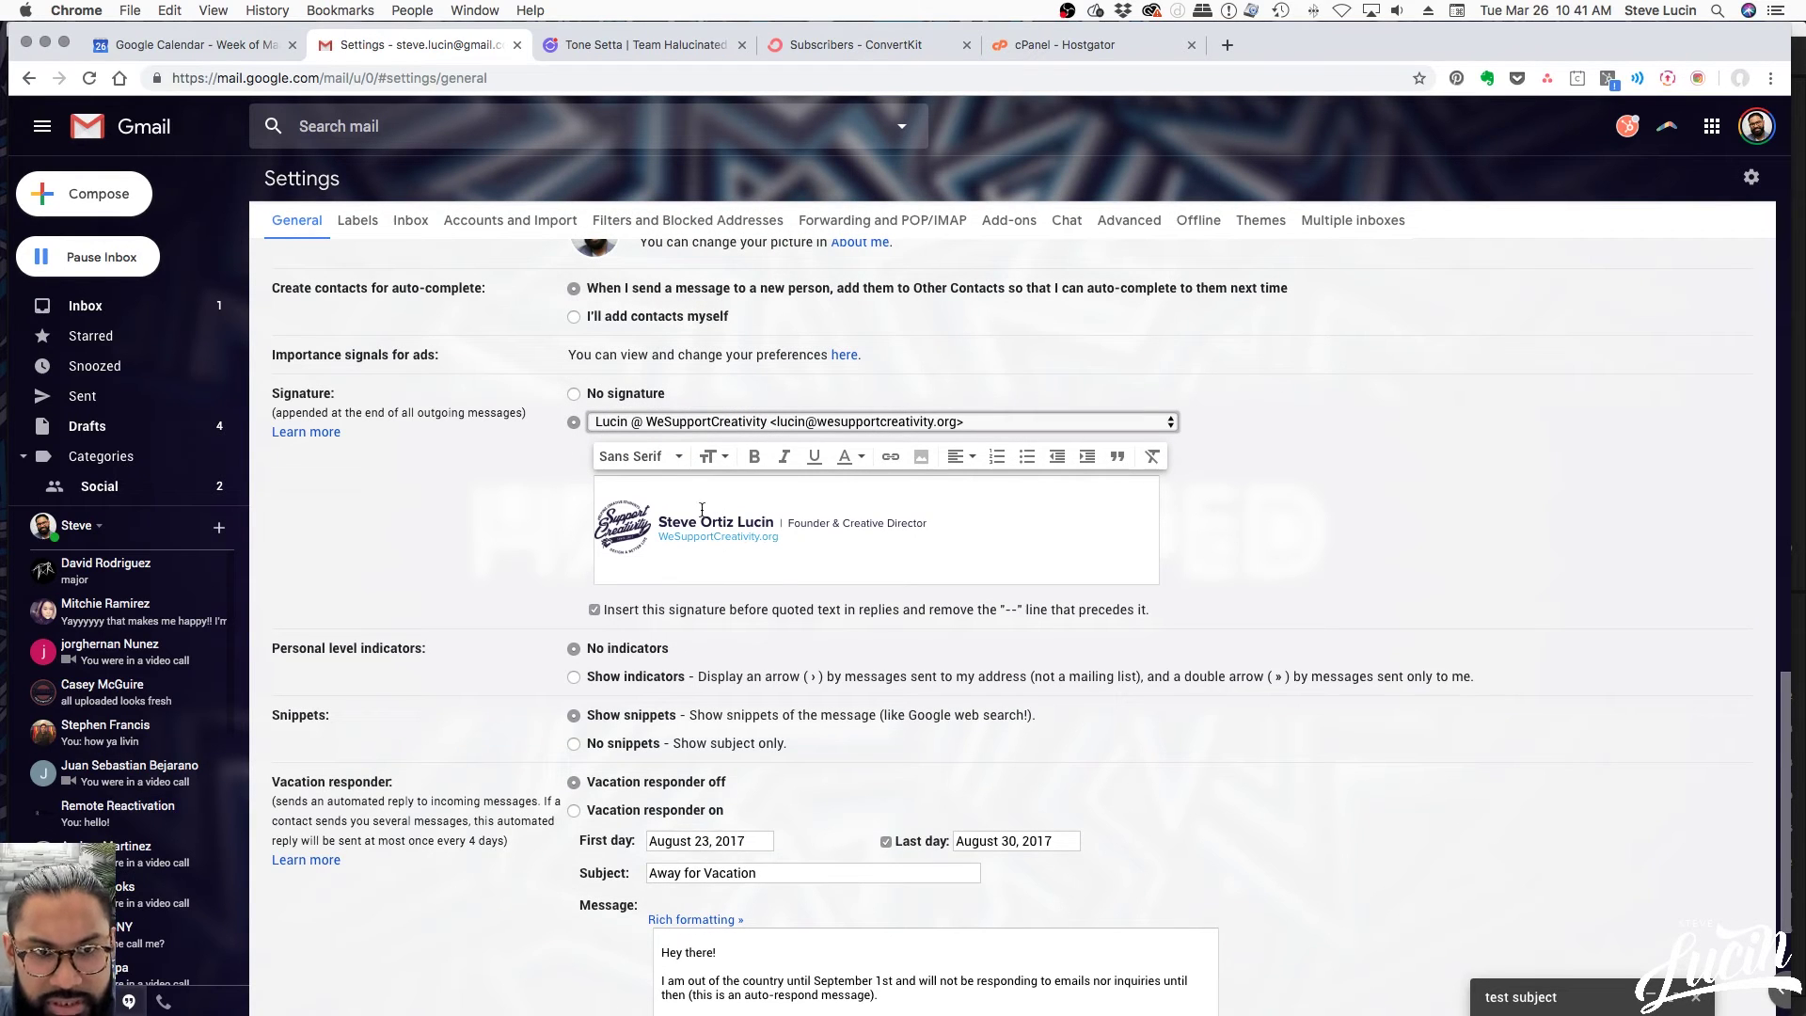
pyautogui.click(749, 425)
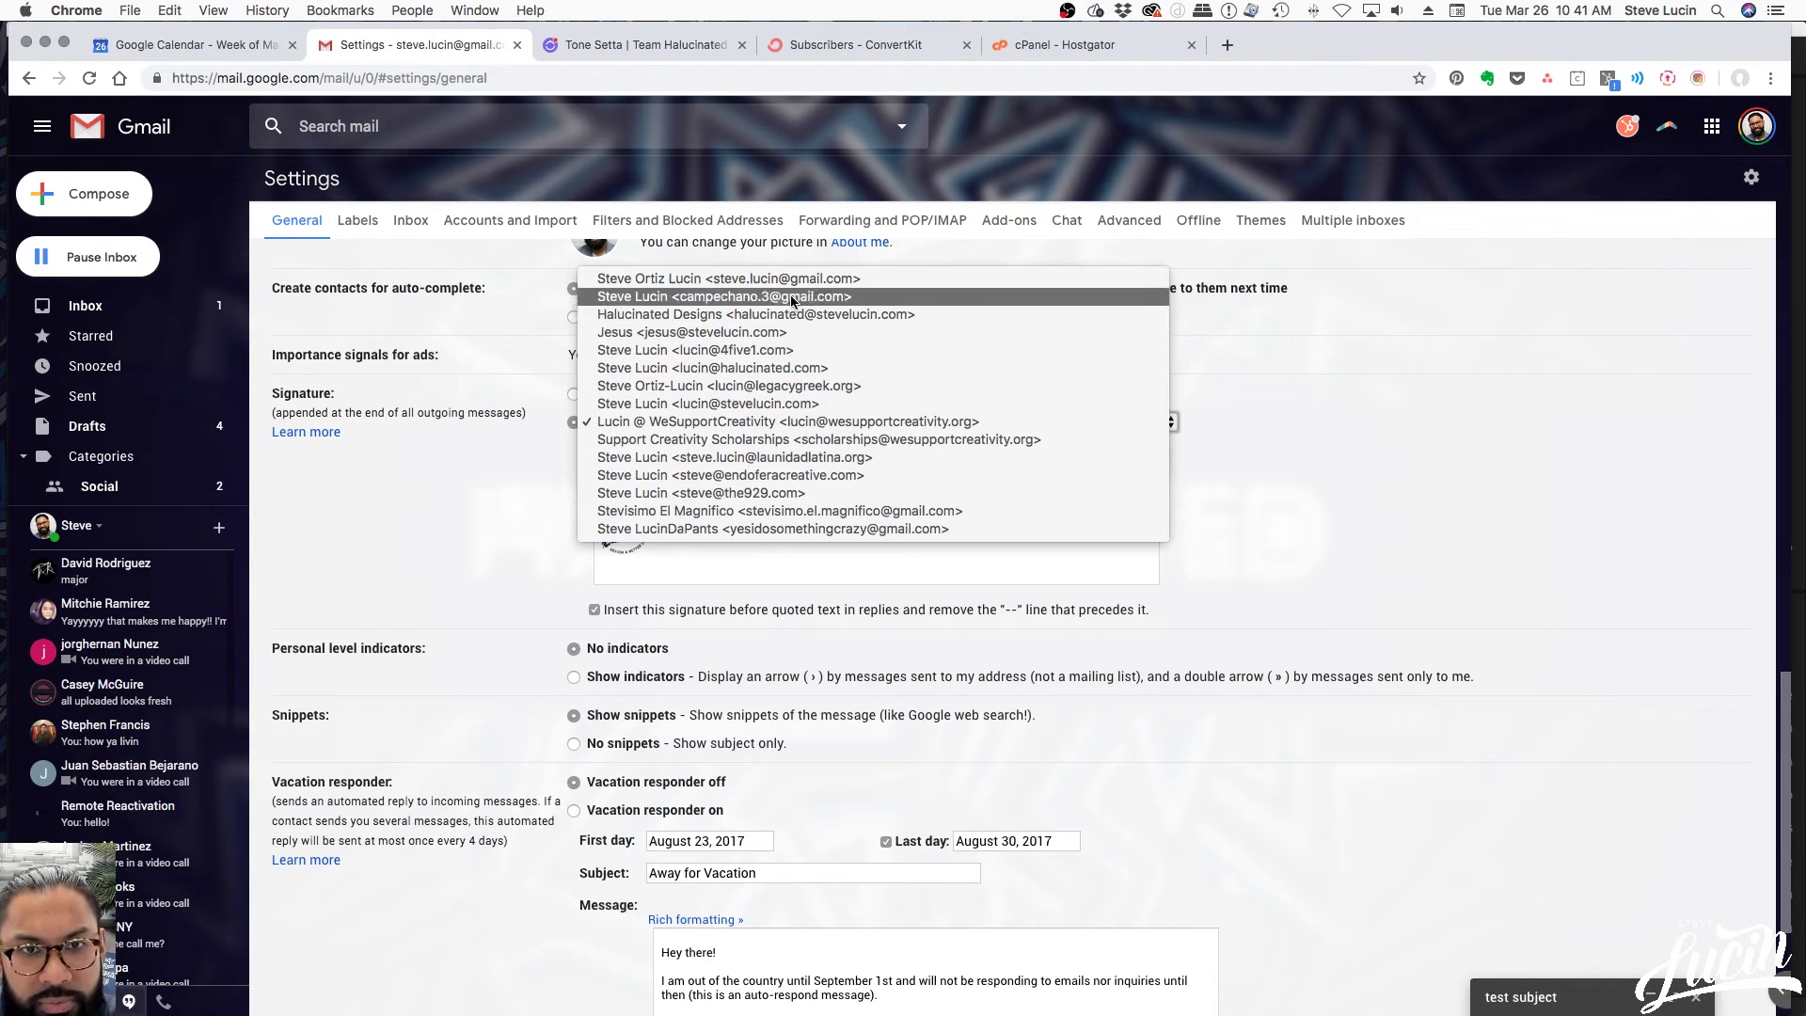
pyautogui.click(780, 405)
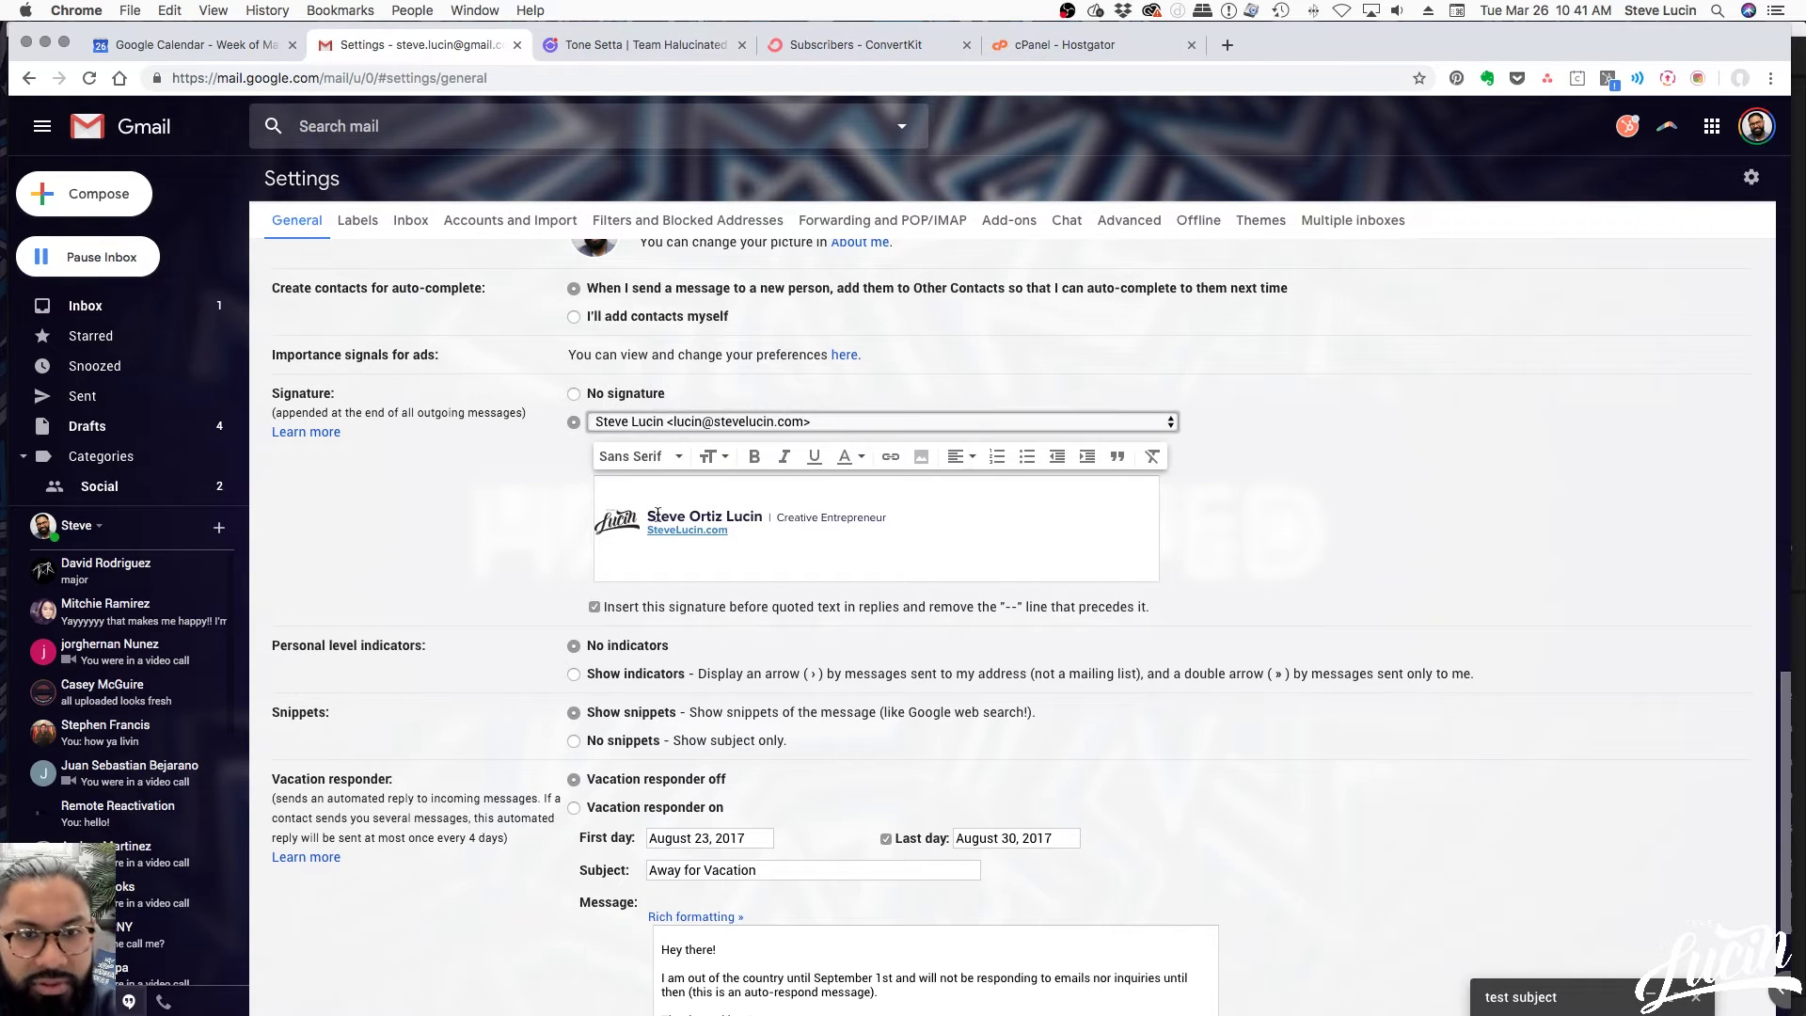
pyautogui.click(919, 549)
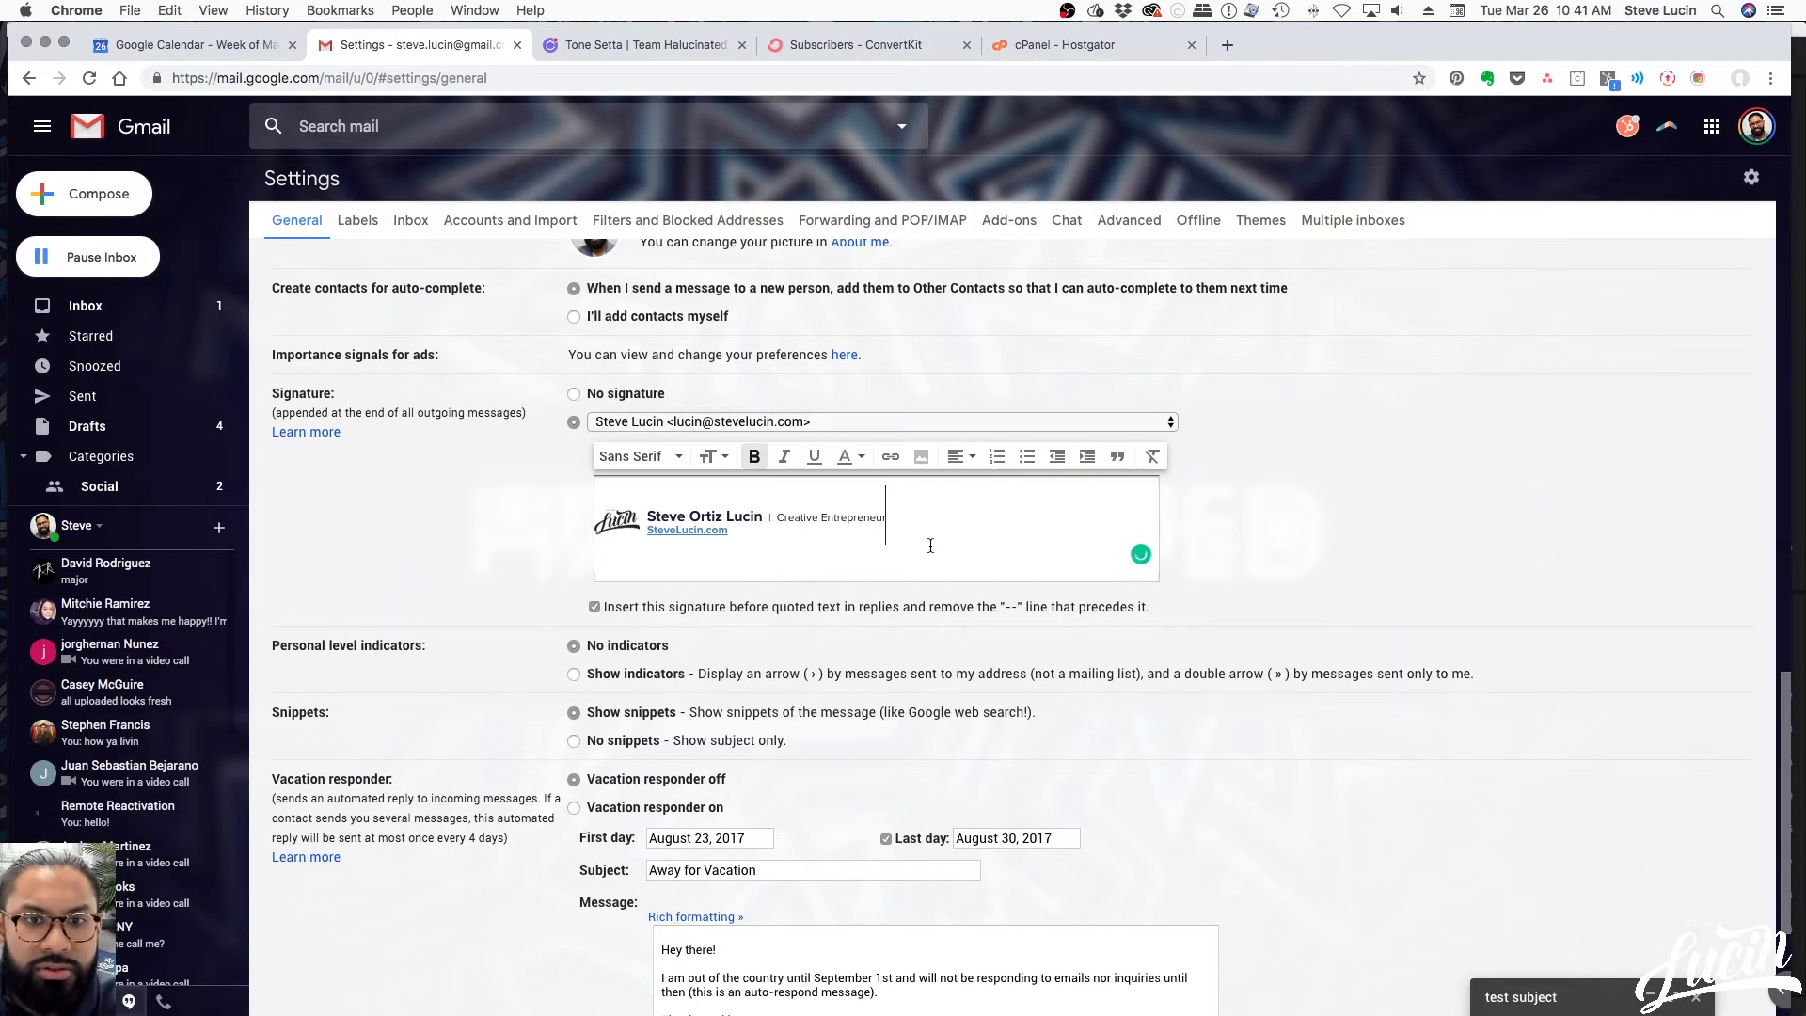
pyautogui.moveTo(936, 539); pyautogui.dragTo(529, 505)
pyautogui.press('super+c')
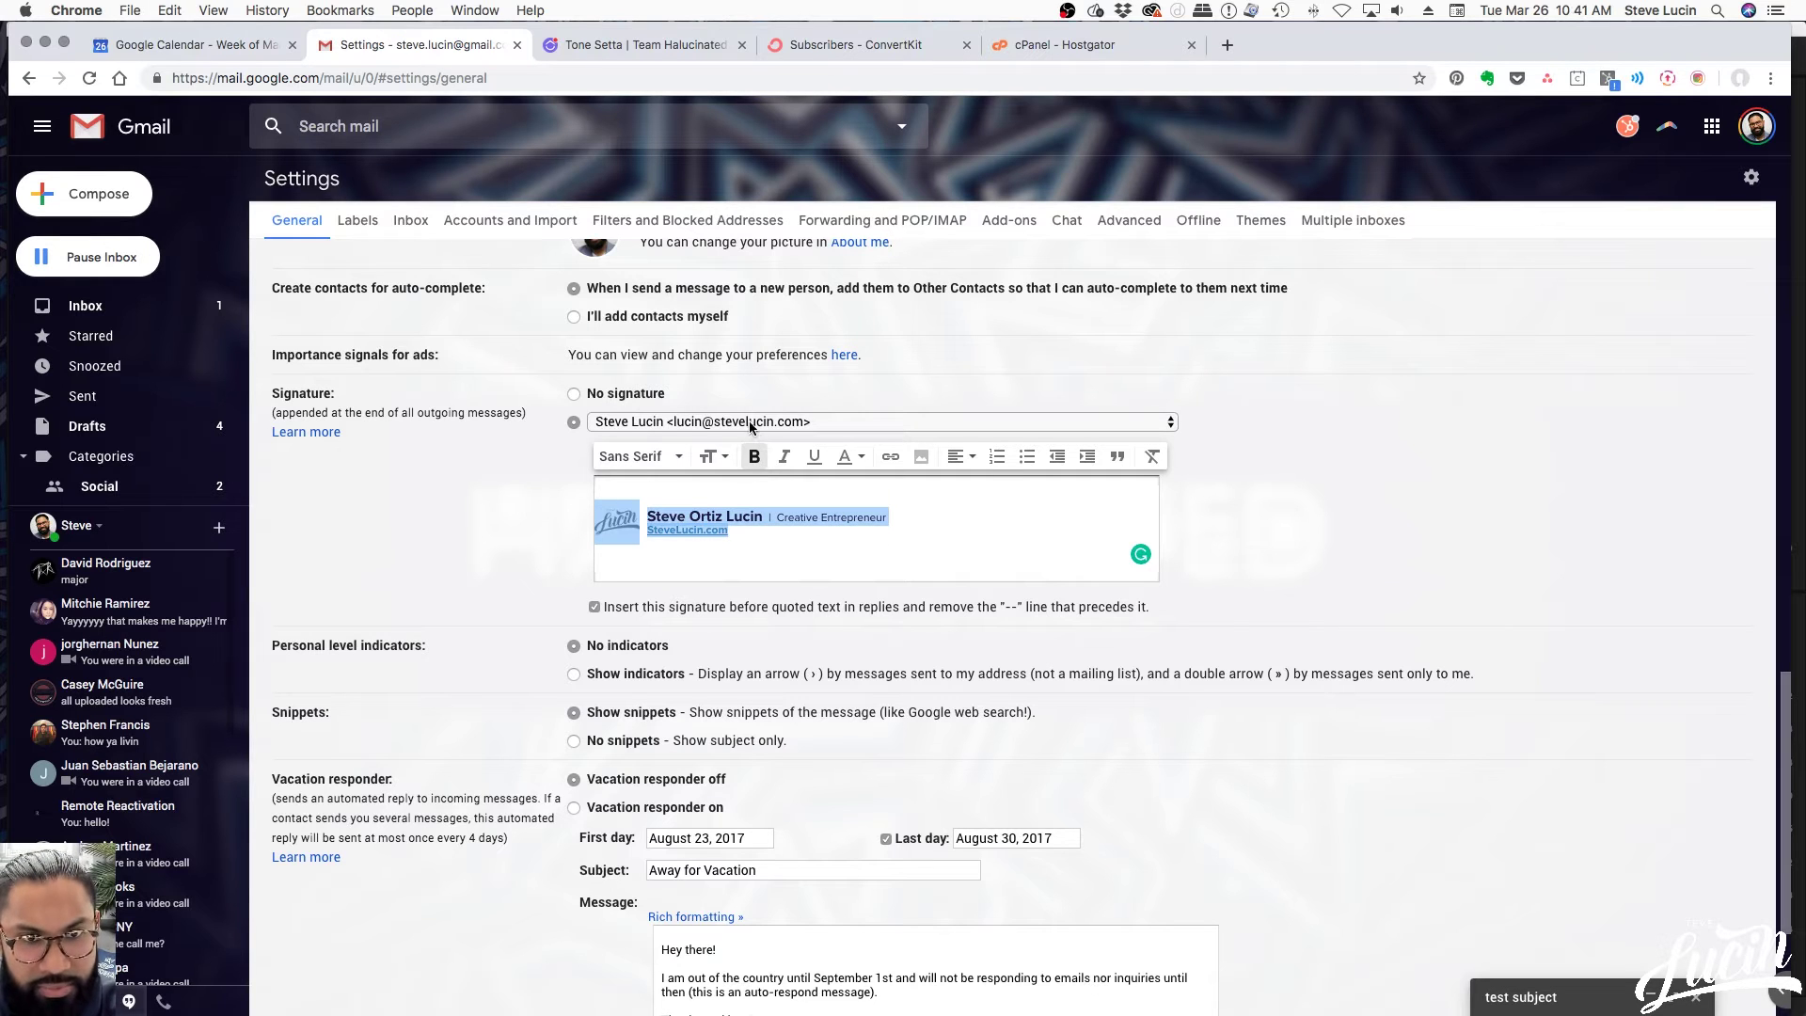
# Paste the logo signature for the other address, replacing the name and setting the title to Executive Manager
pyautogui.click(752, 422)
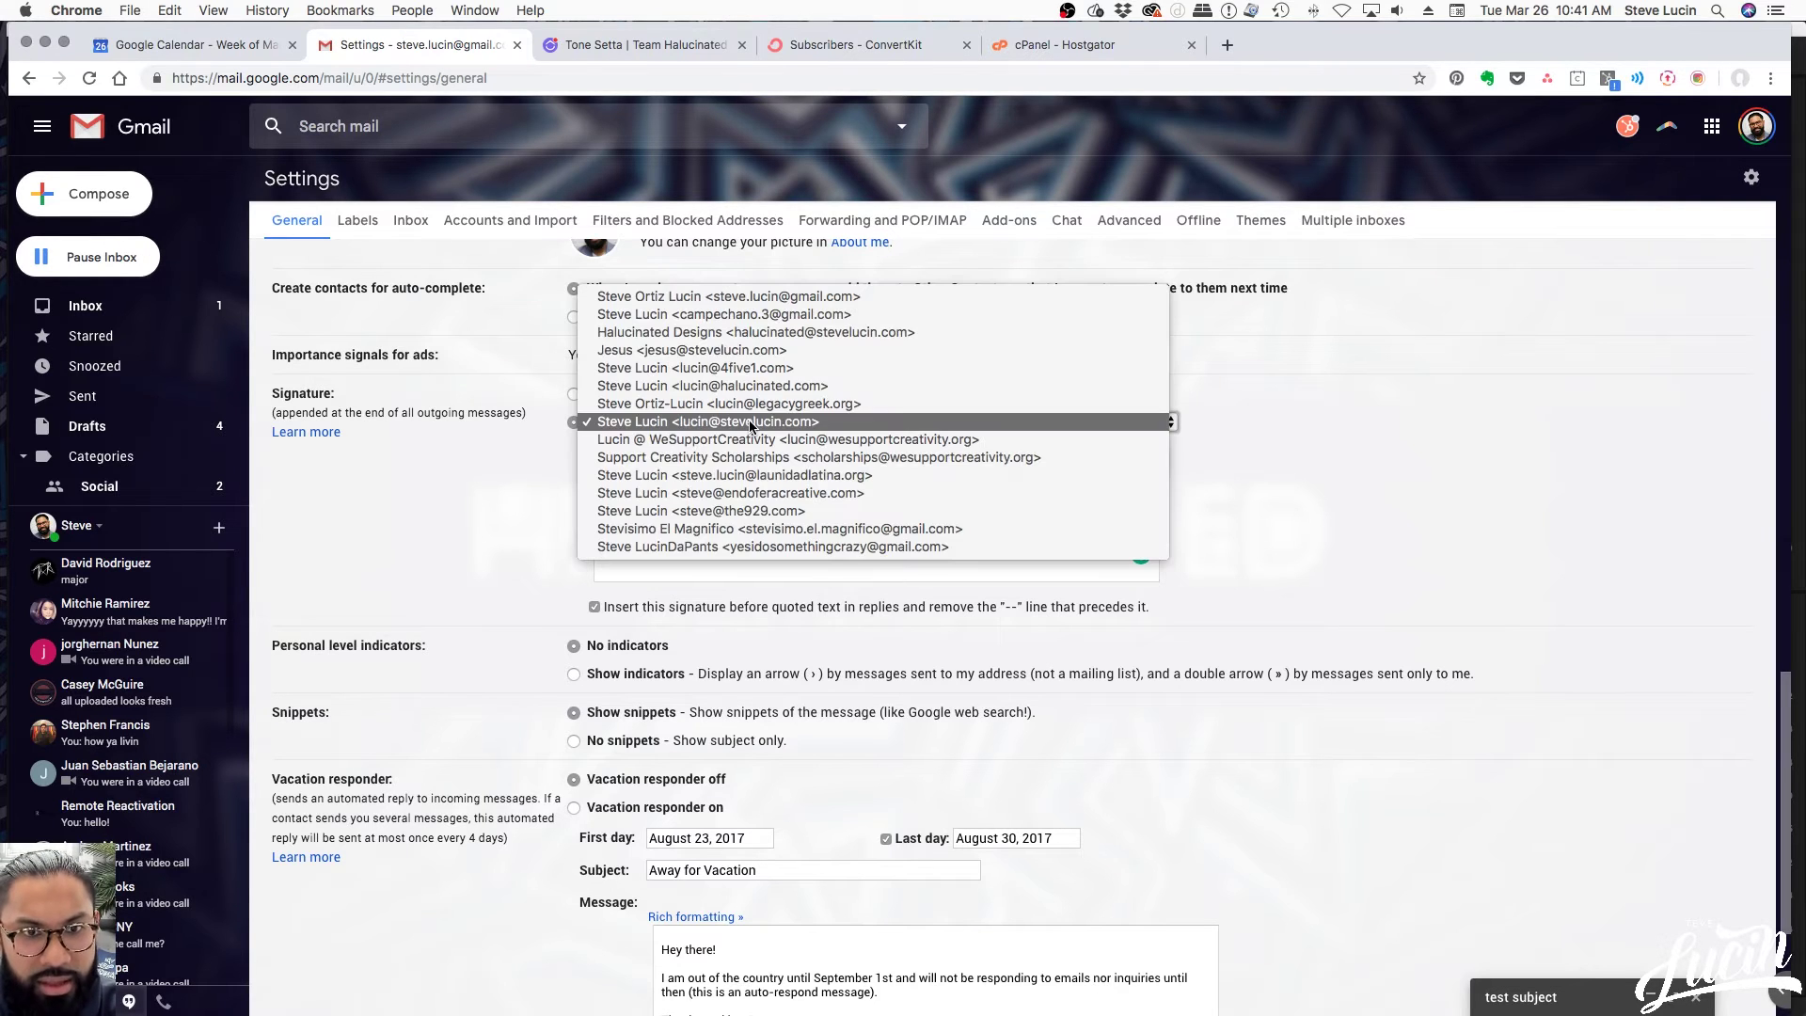
pyautogui.click(743, 351)
pyautogui.click(638, 496)
pyautogui.press('super+v')
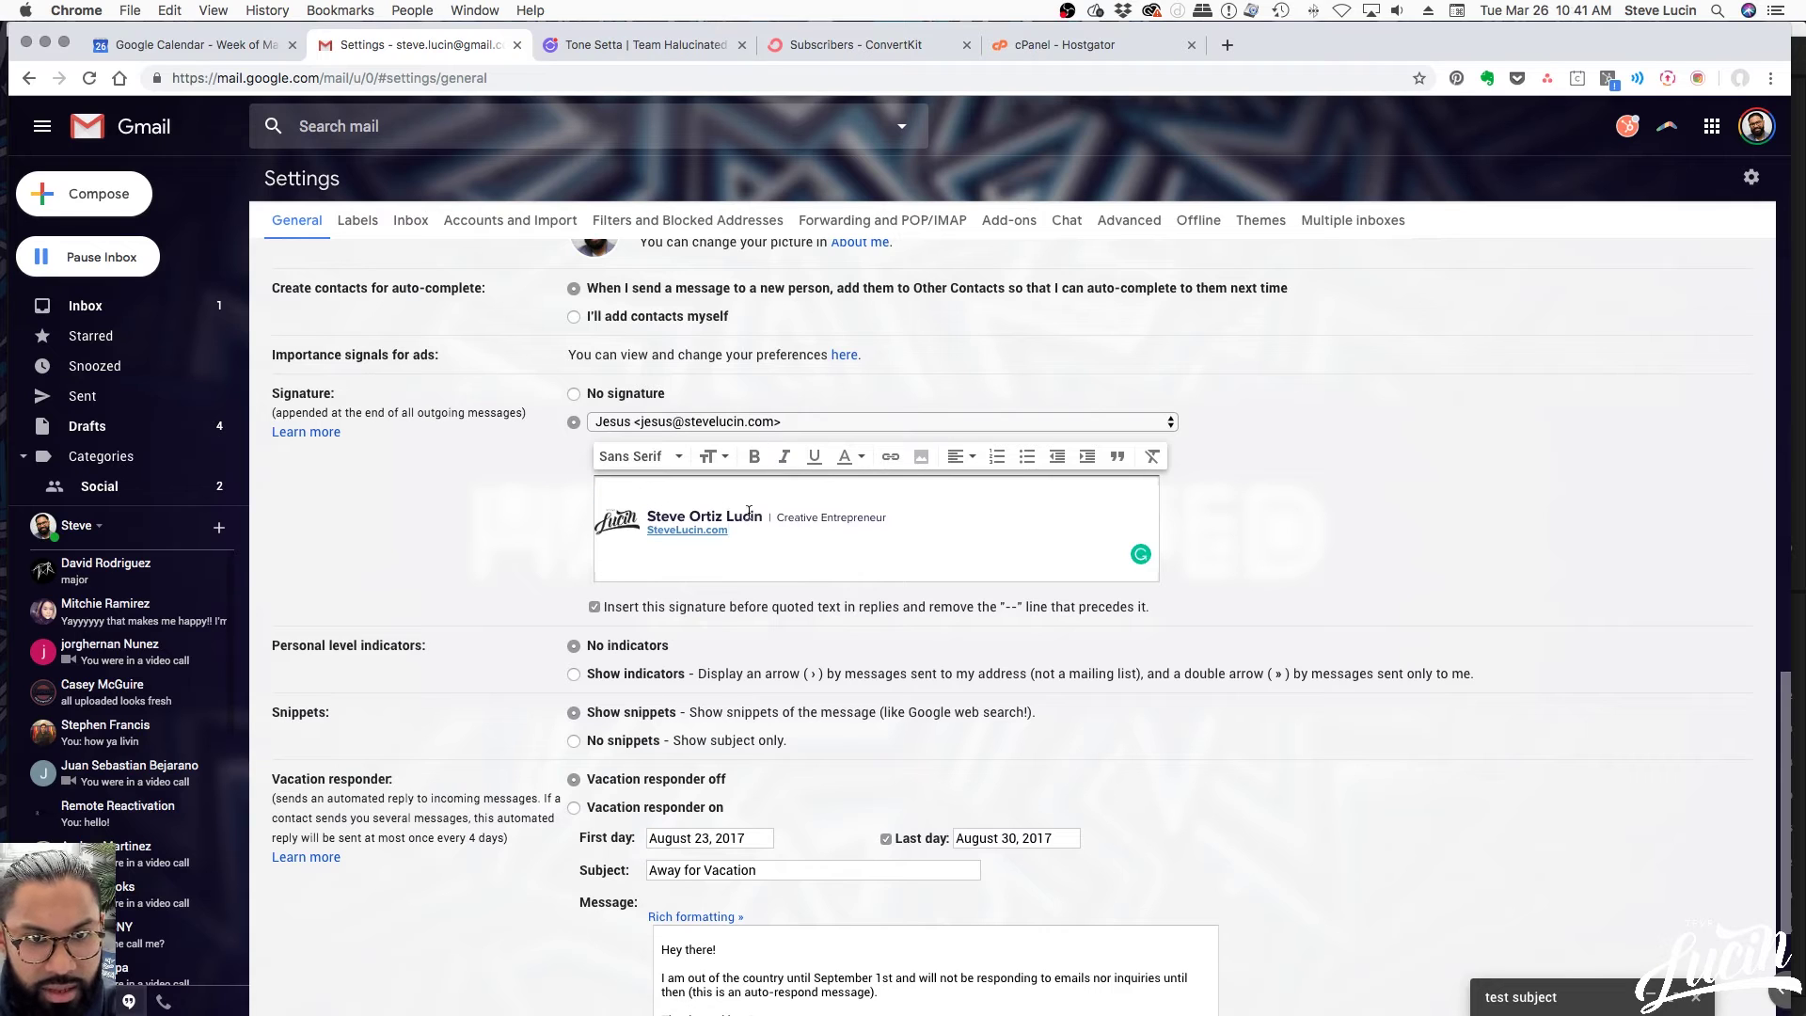
pyautogui.moveTo(756, 515); pyautogui.dragTo(649, 518)
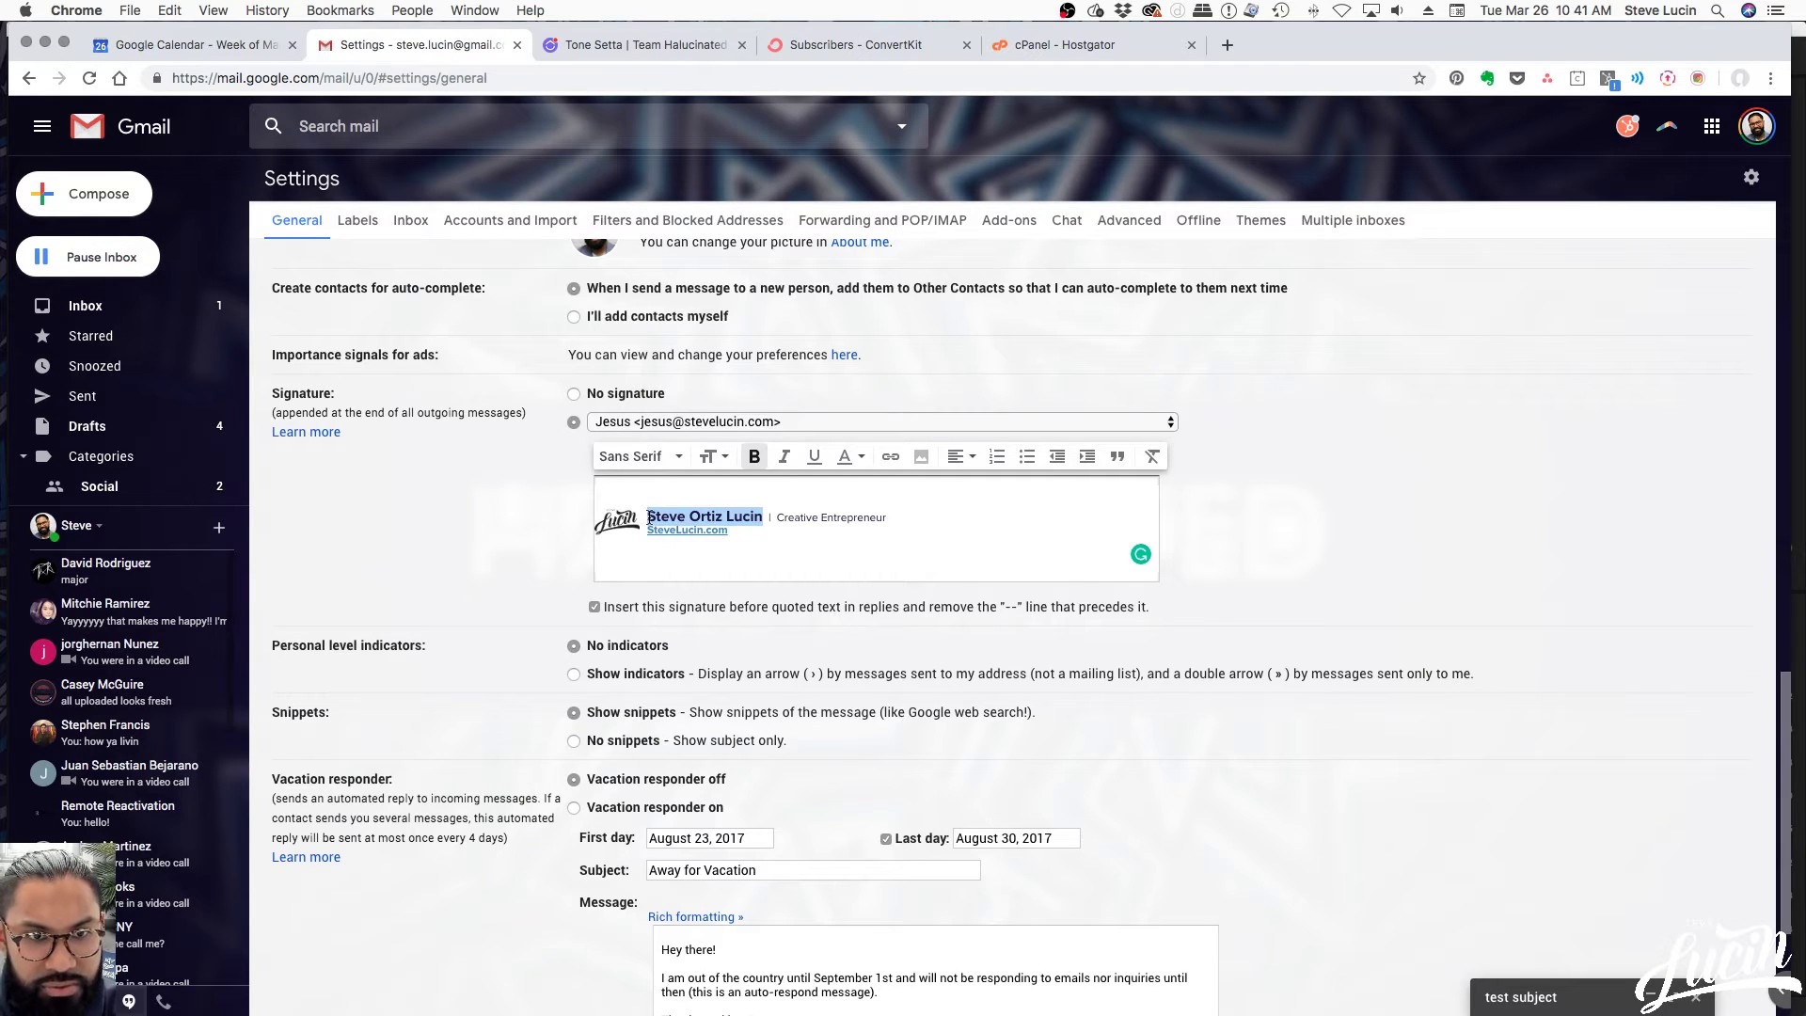
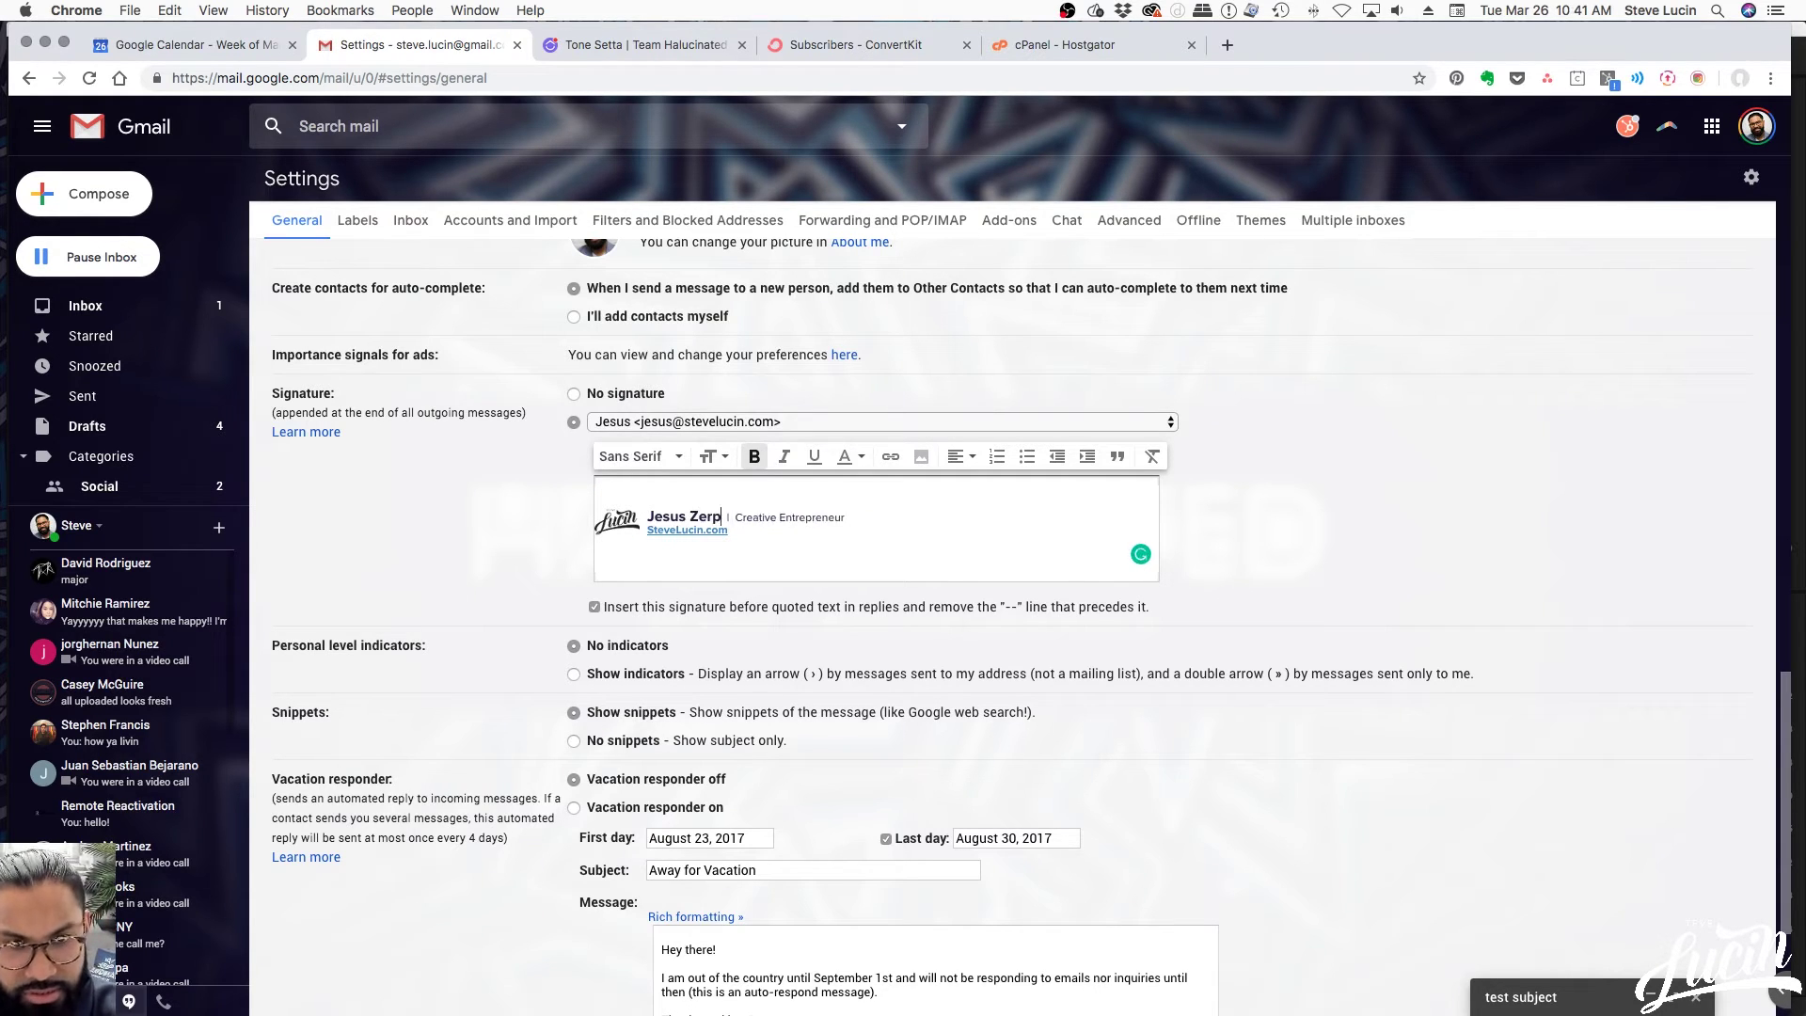
pyautogui.moveTo(743, 517); pyautogui.dragTo(855, 518)
pyautogui.write('Executive Manager')
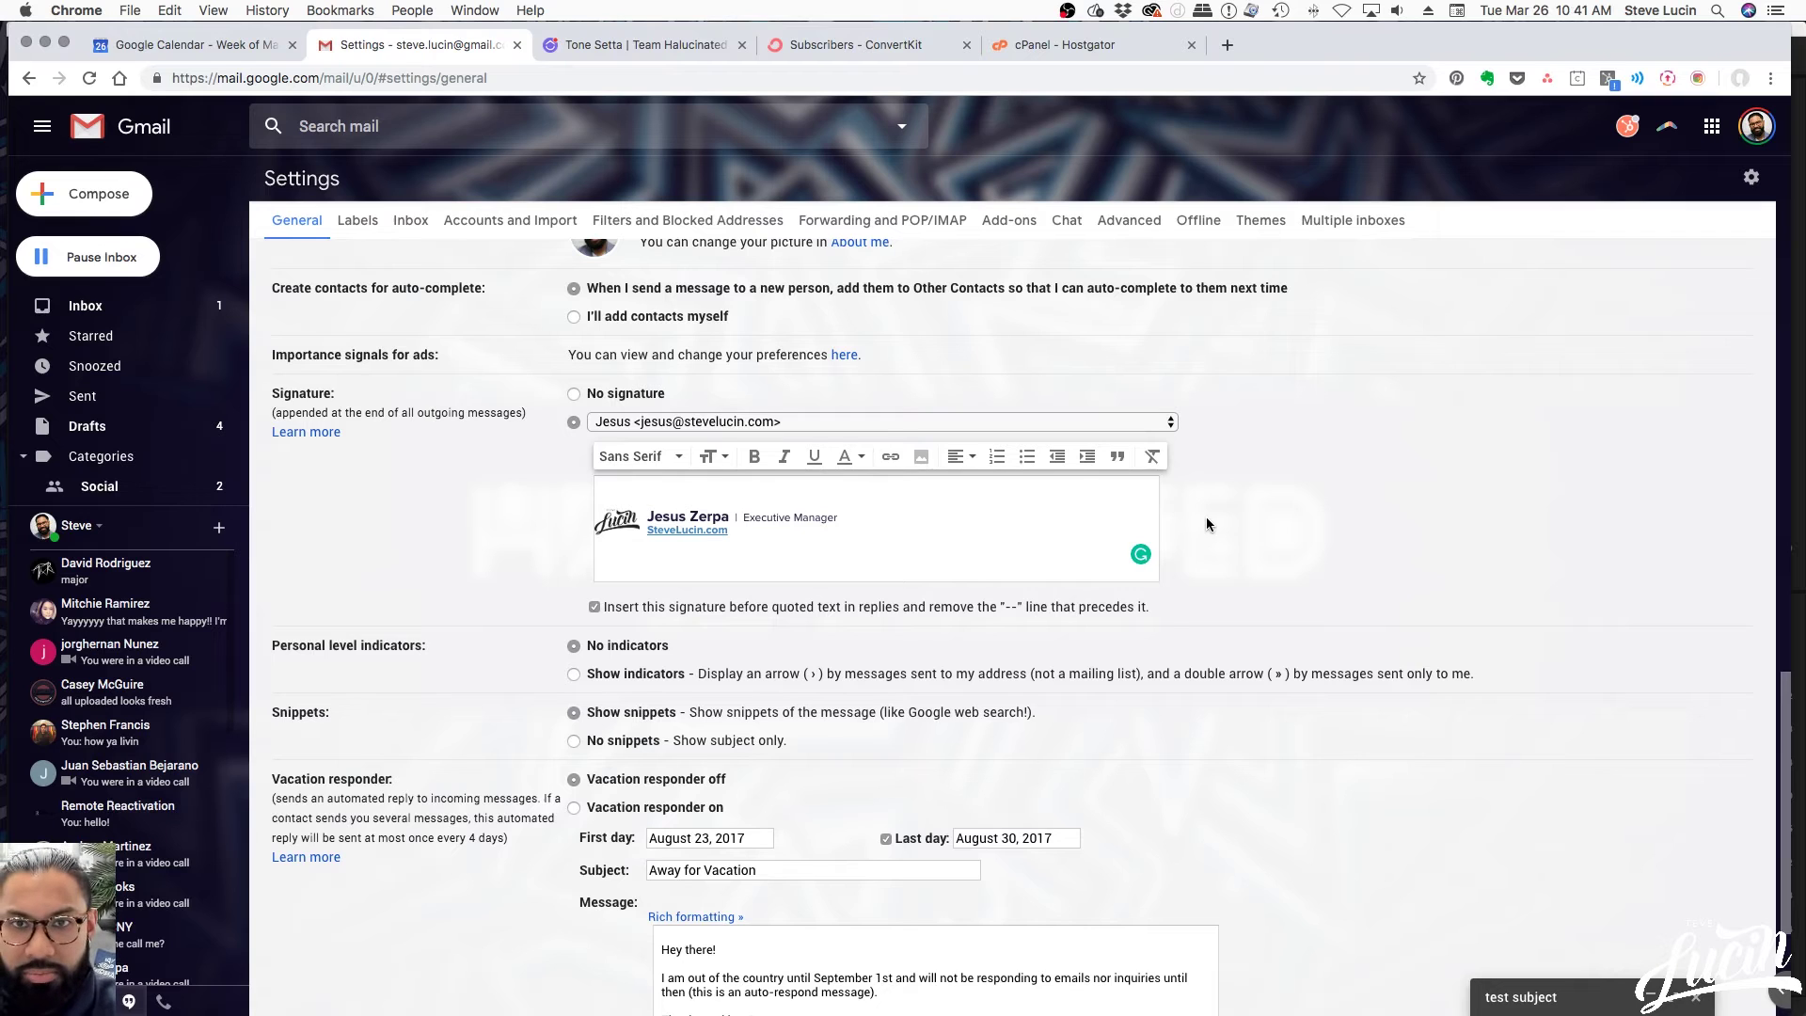
pyautogui.moveTo(908, 527); pyautogui.dragTo(610, 490)
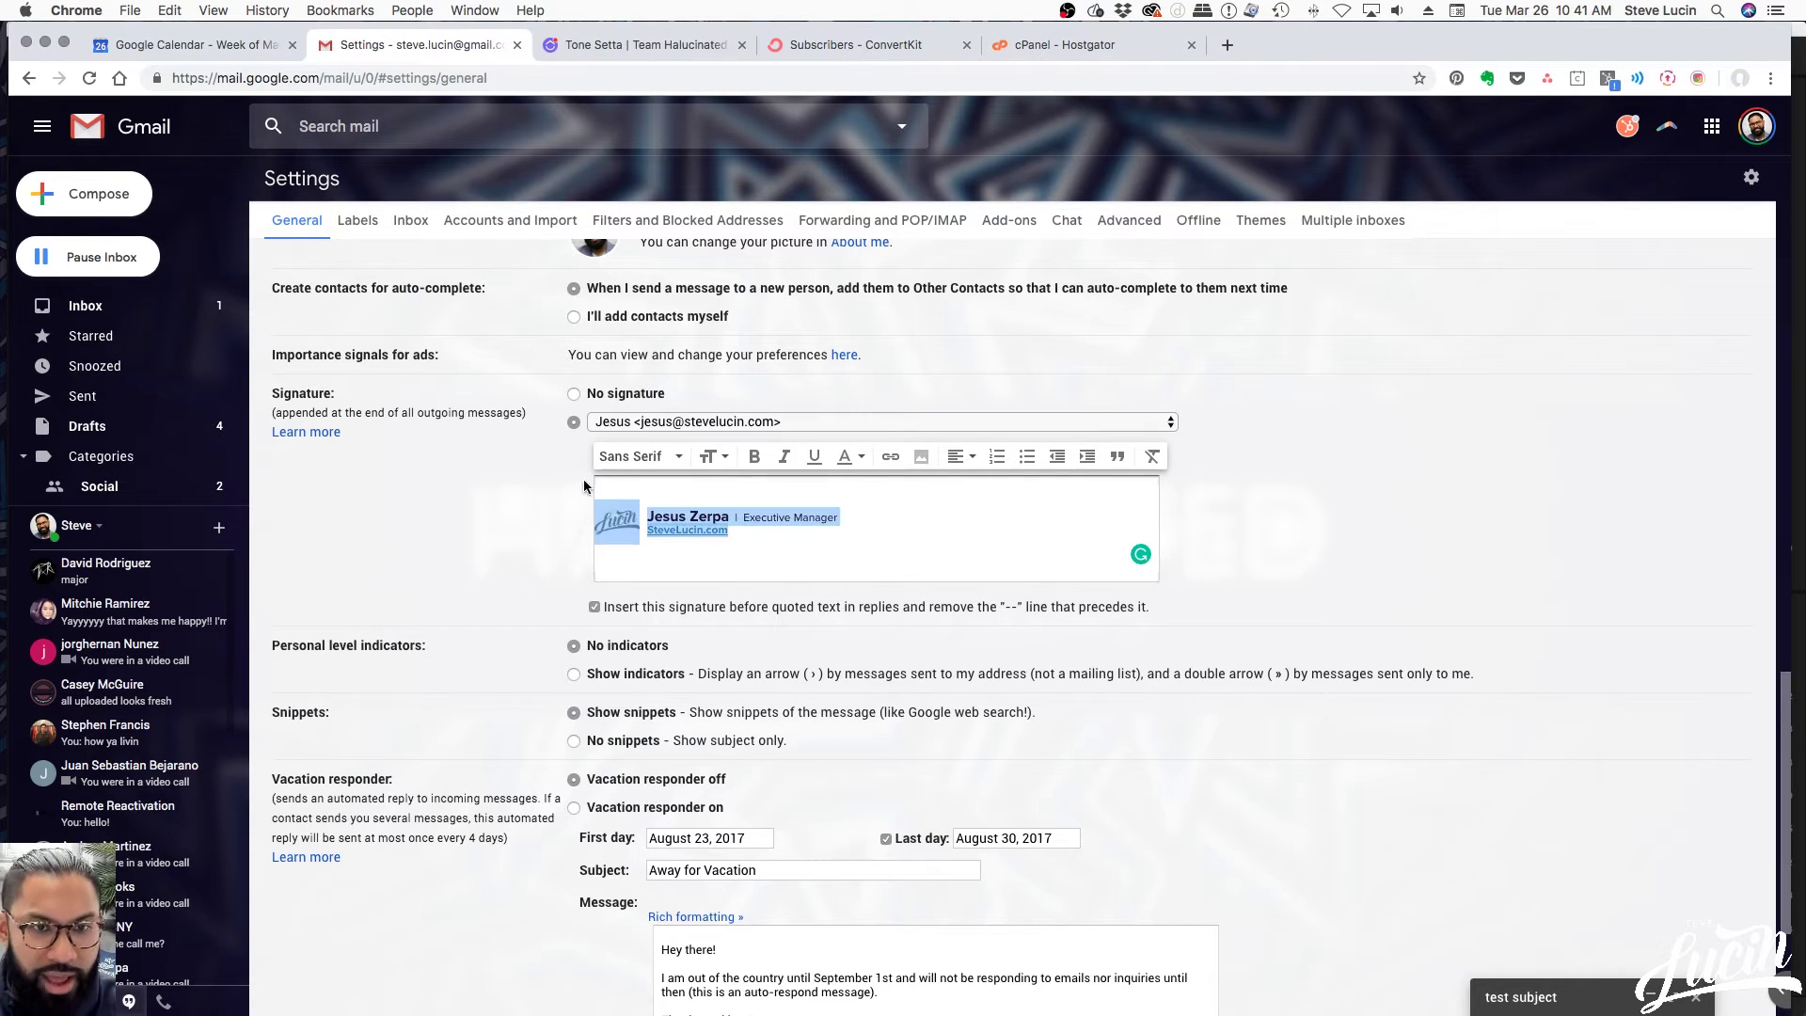
pyautogui.click(784, 538)
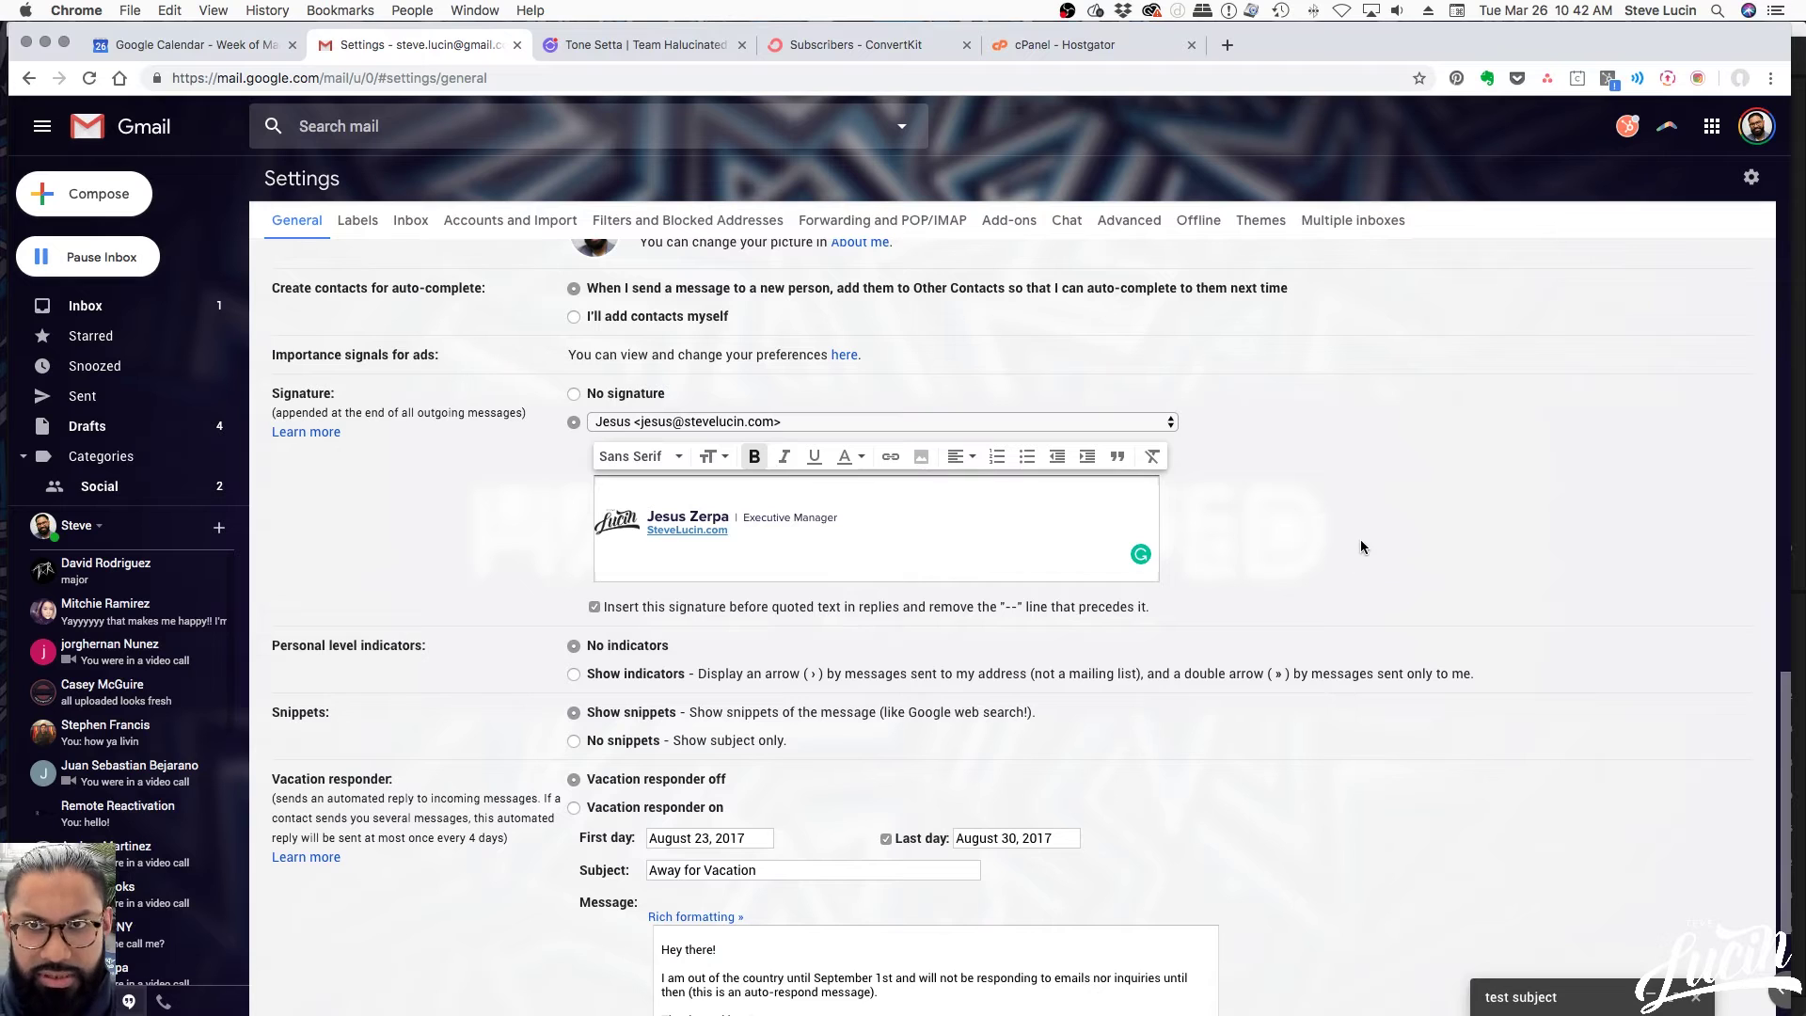
pyautogui.press('super+t')
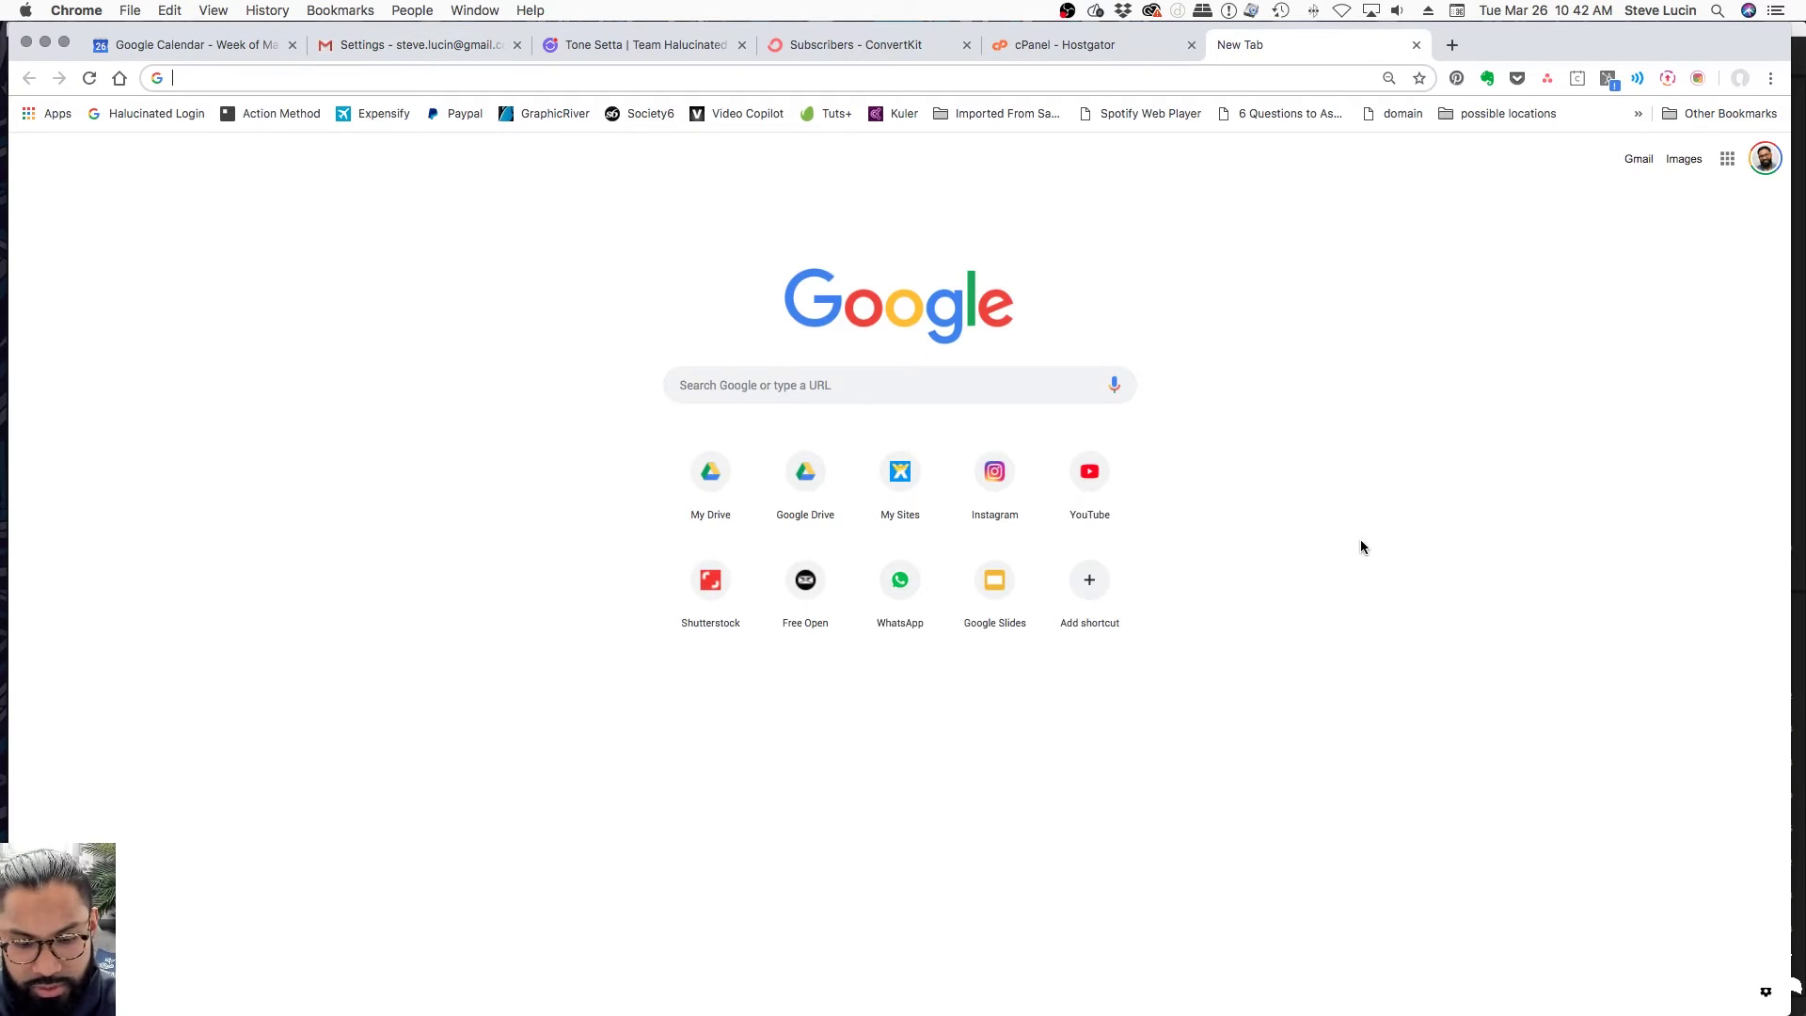
# Search Google for 'email signature generator' and open HubSpot's free signature generator
pyautogui.write('email signature generator')
pyautogui.press('Return')
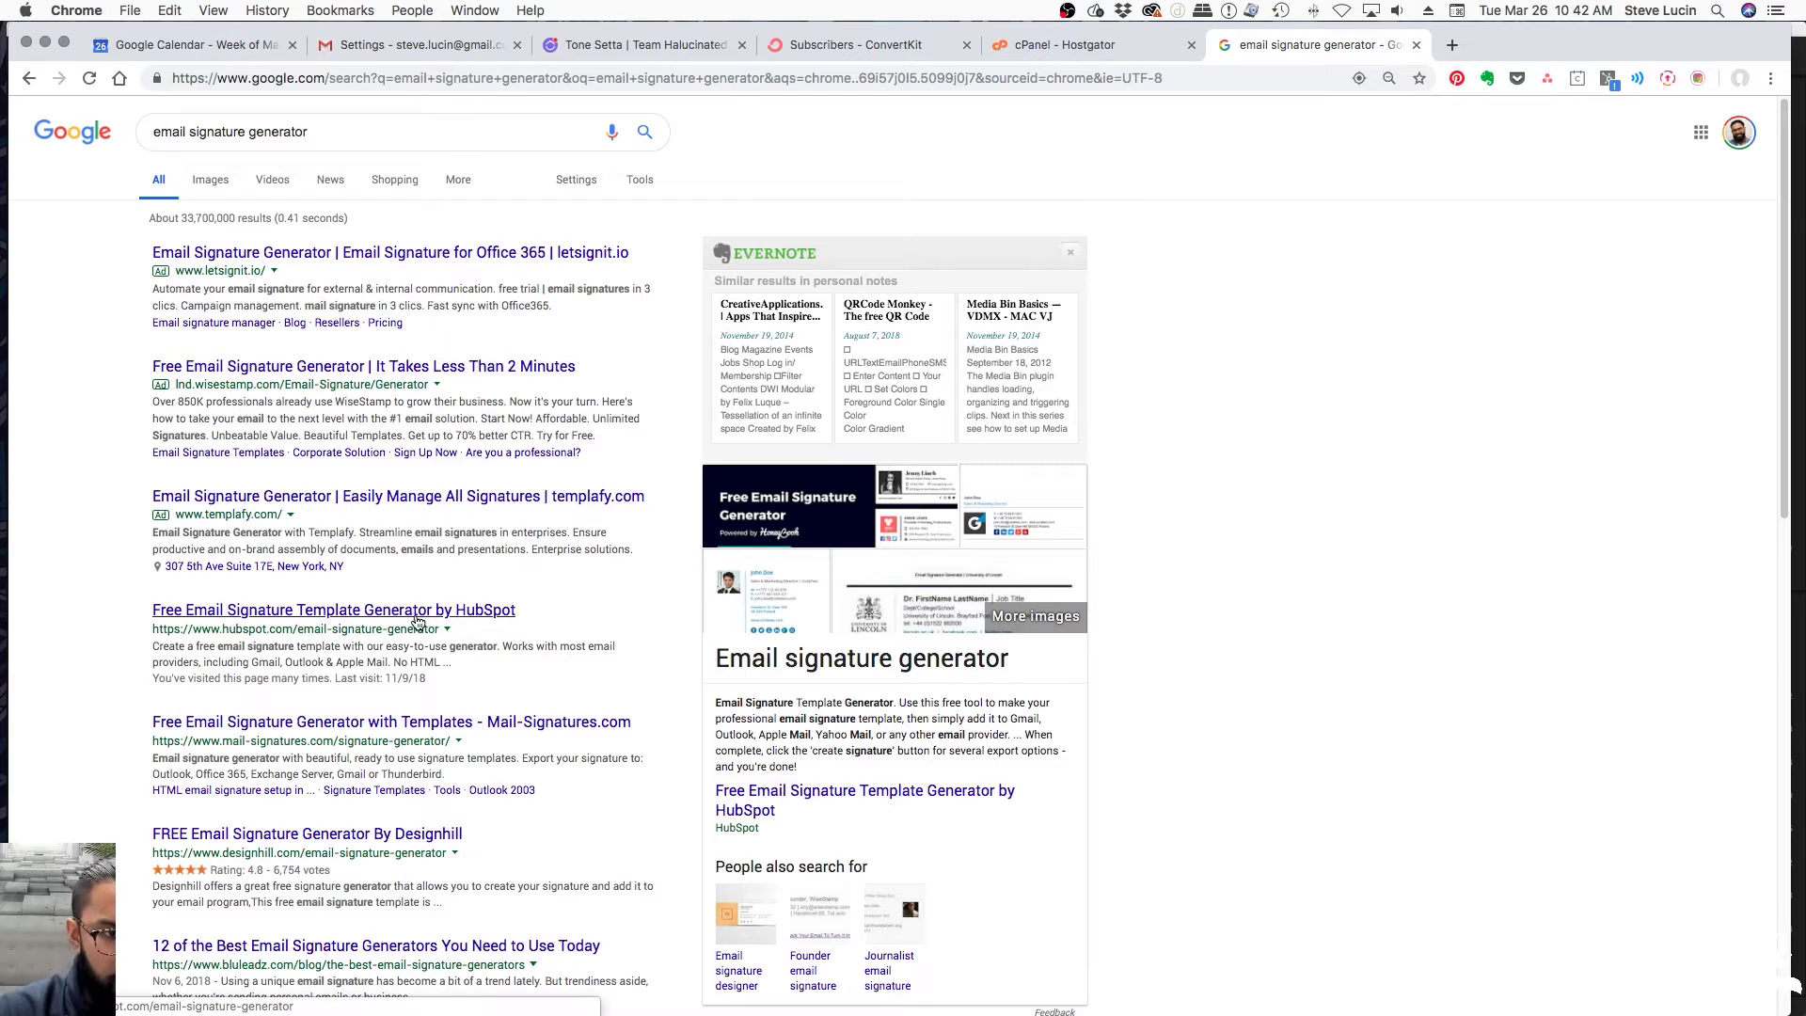
pyautogui.click(392, 616)
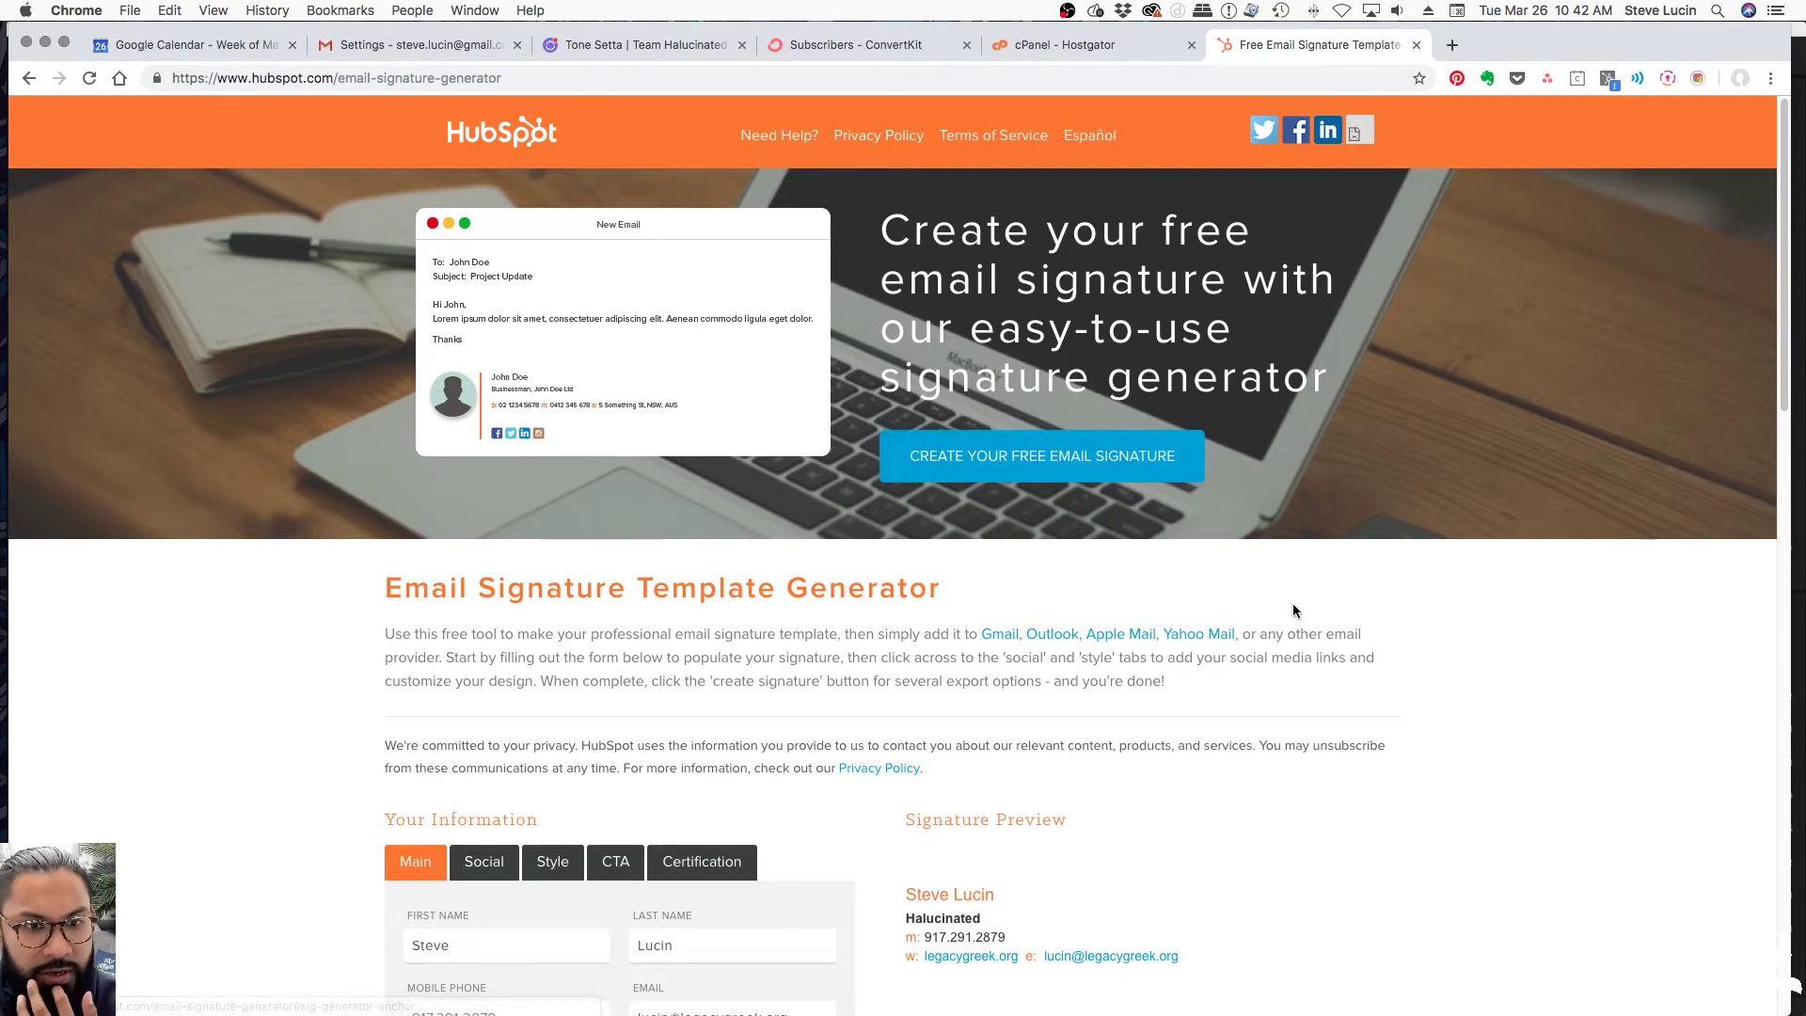
# Review the prefilled form and replace the Email field with the new address
pyautogui.scroll(-1, 1293, 605)
pyautogui.scroll(-5, 1293, 604)
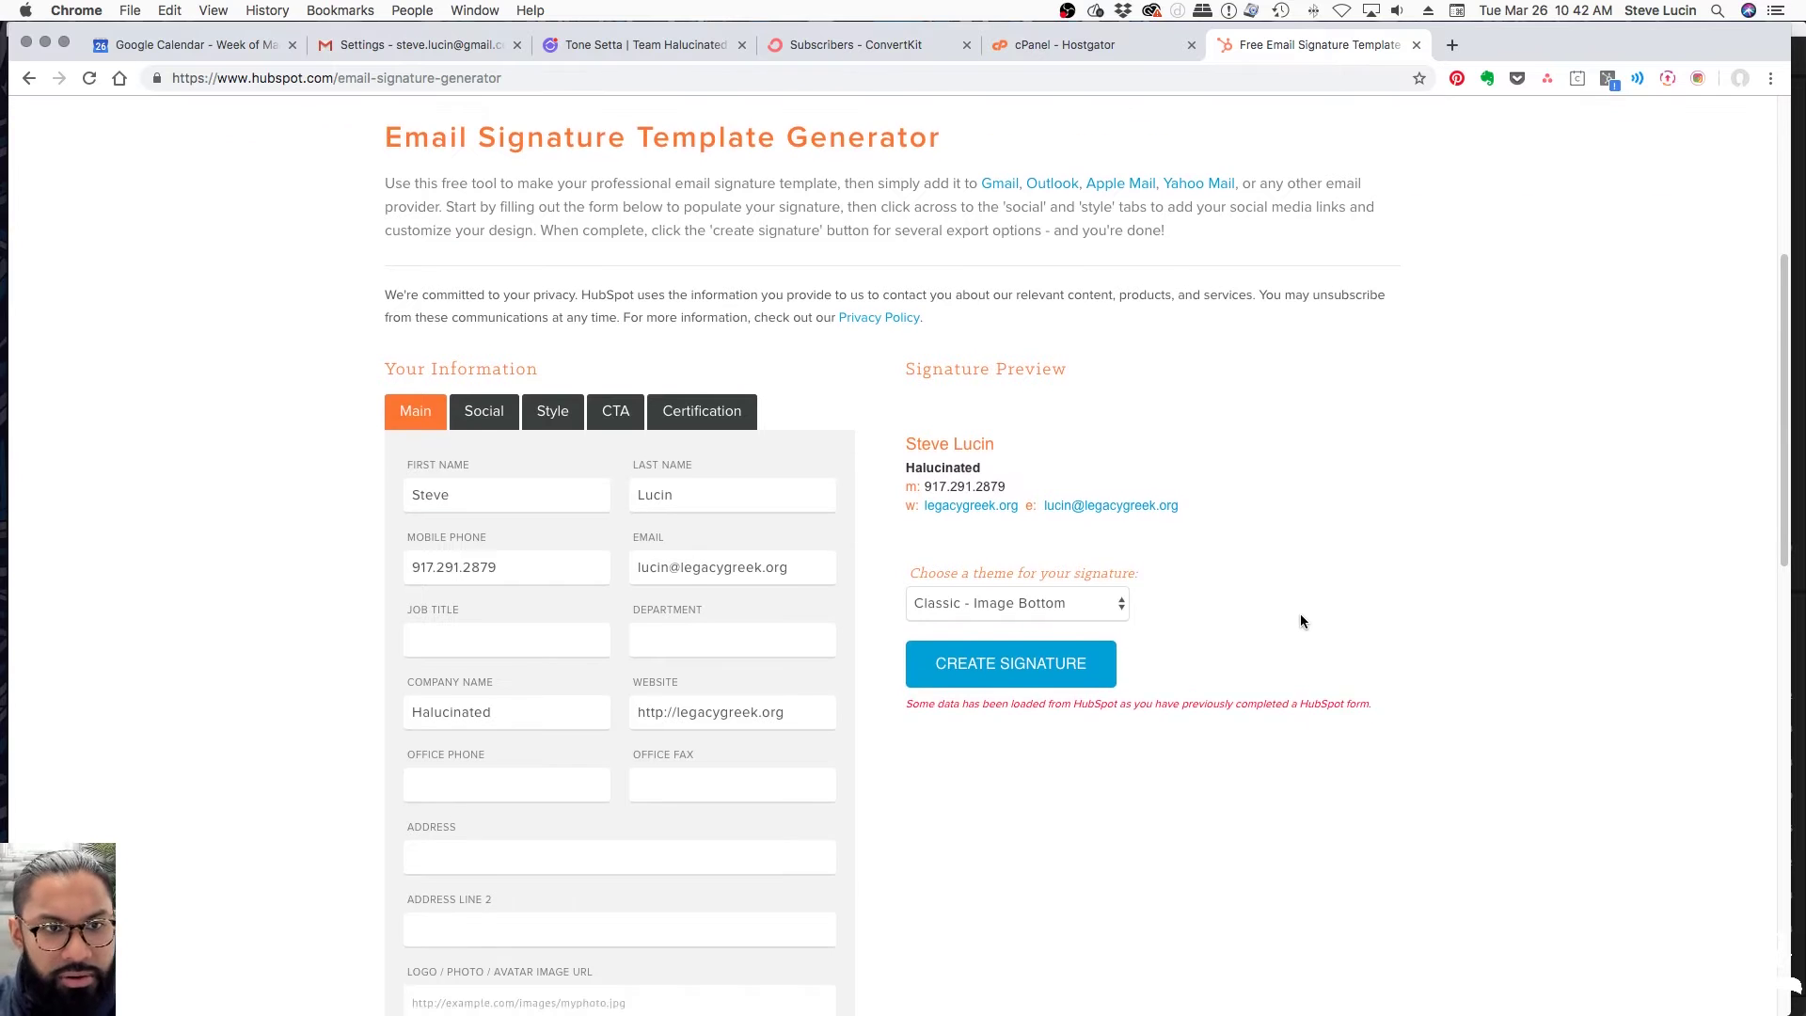
pyautogui.scroll(-1, 1299, 613)
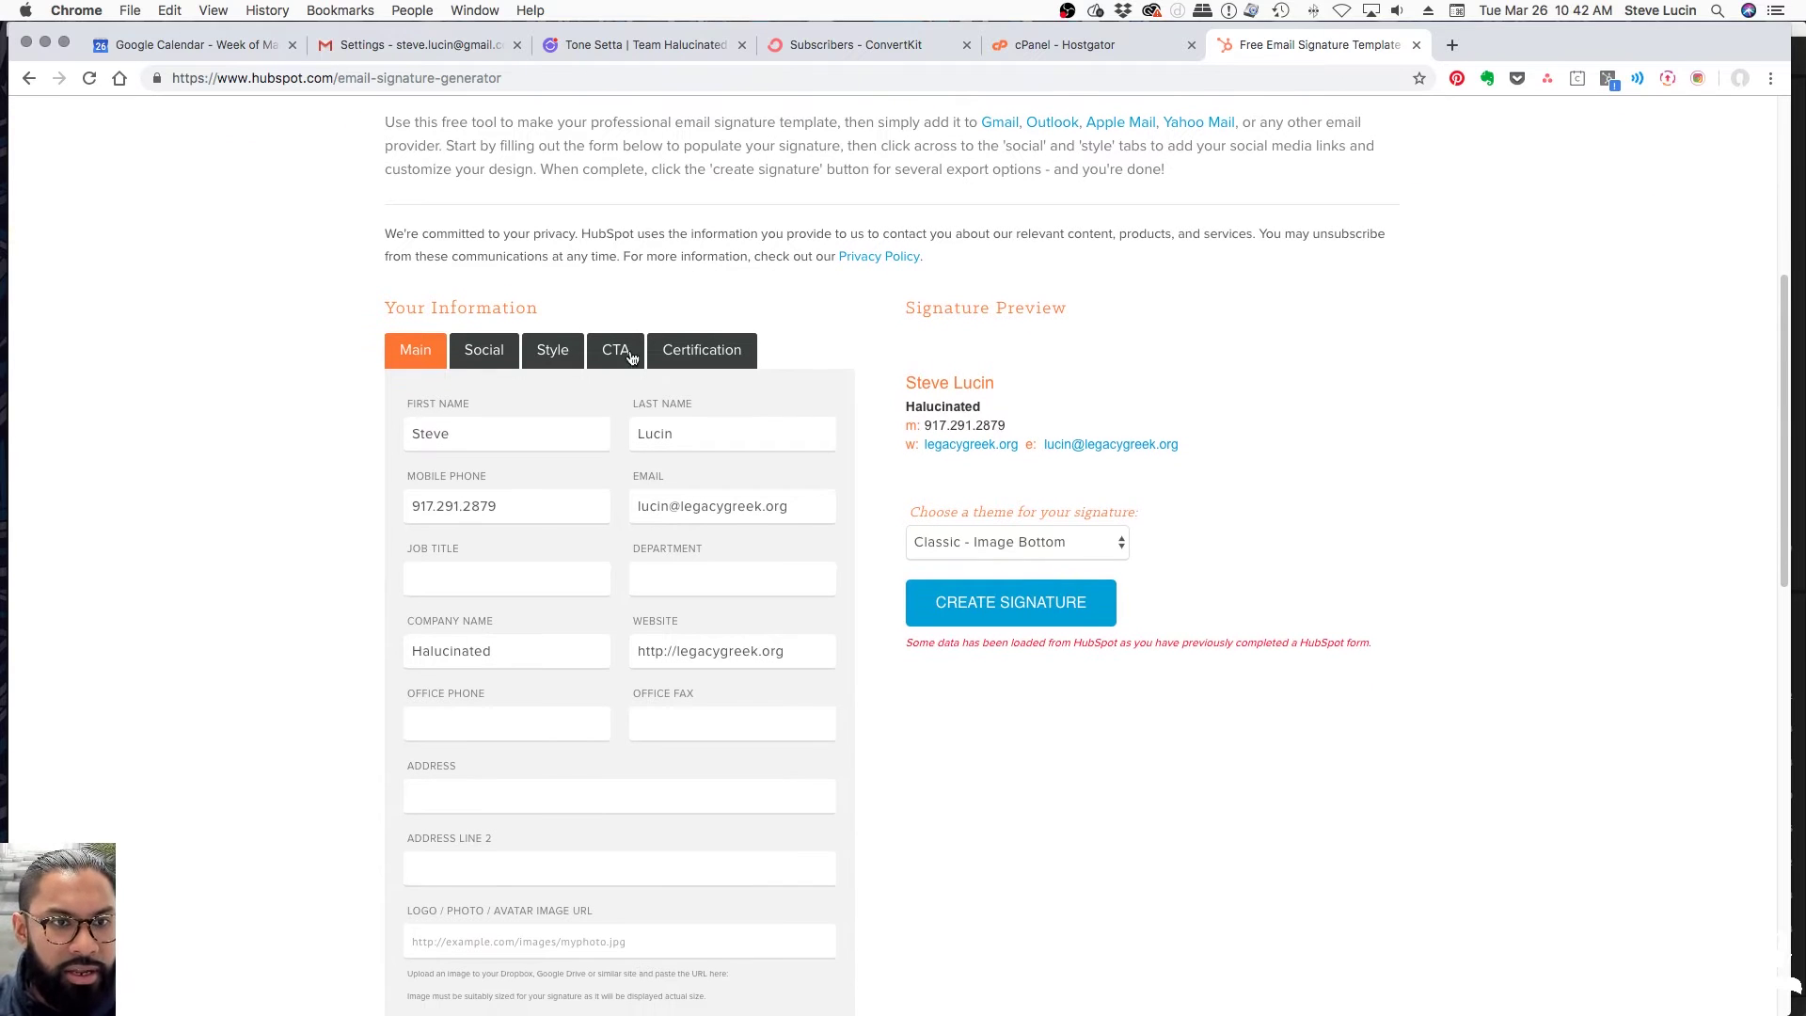
pyautogui.scroll(-1, 460, 414)
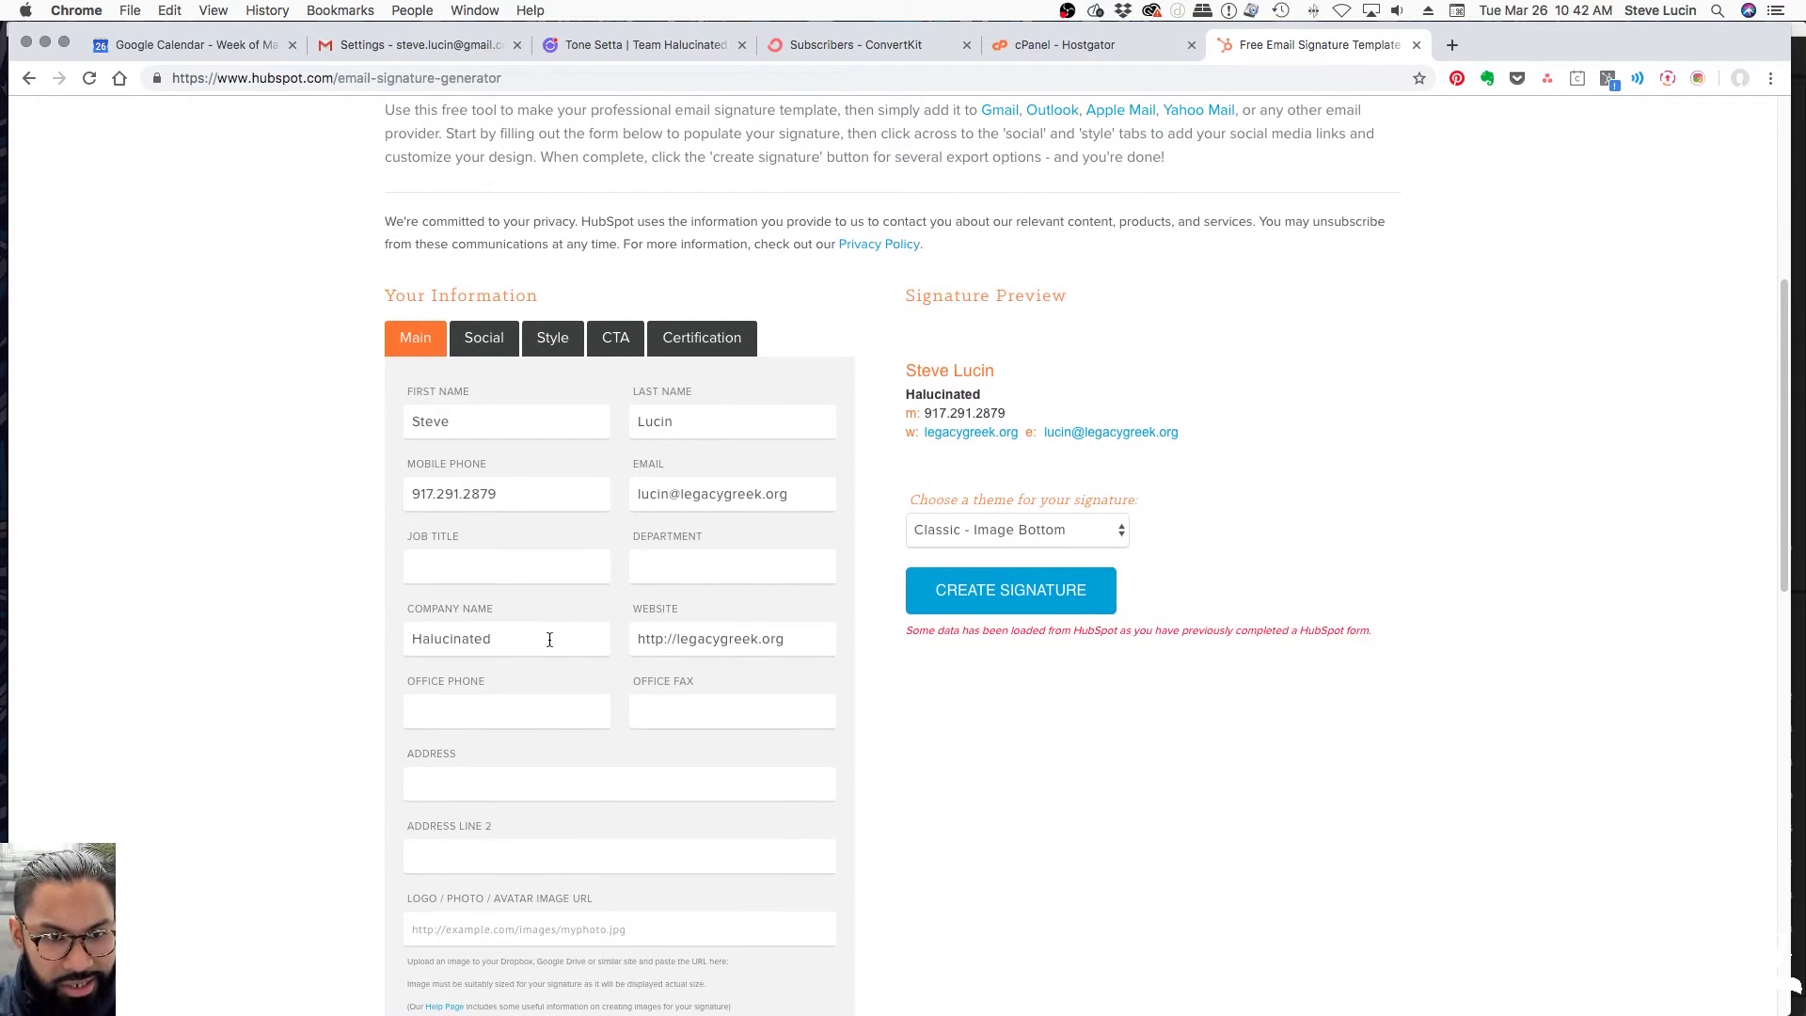
pyautogui.scroll(-4, 549, 640)
pyautogui.scroll(1, 563, 649)
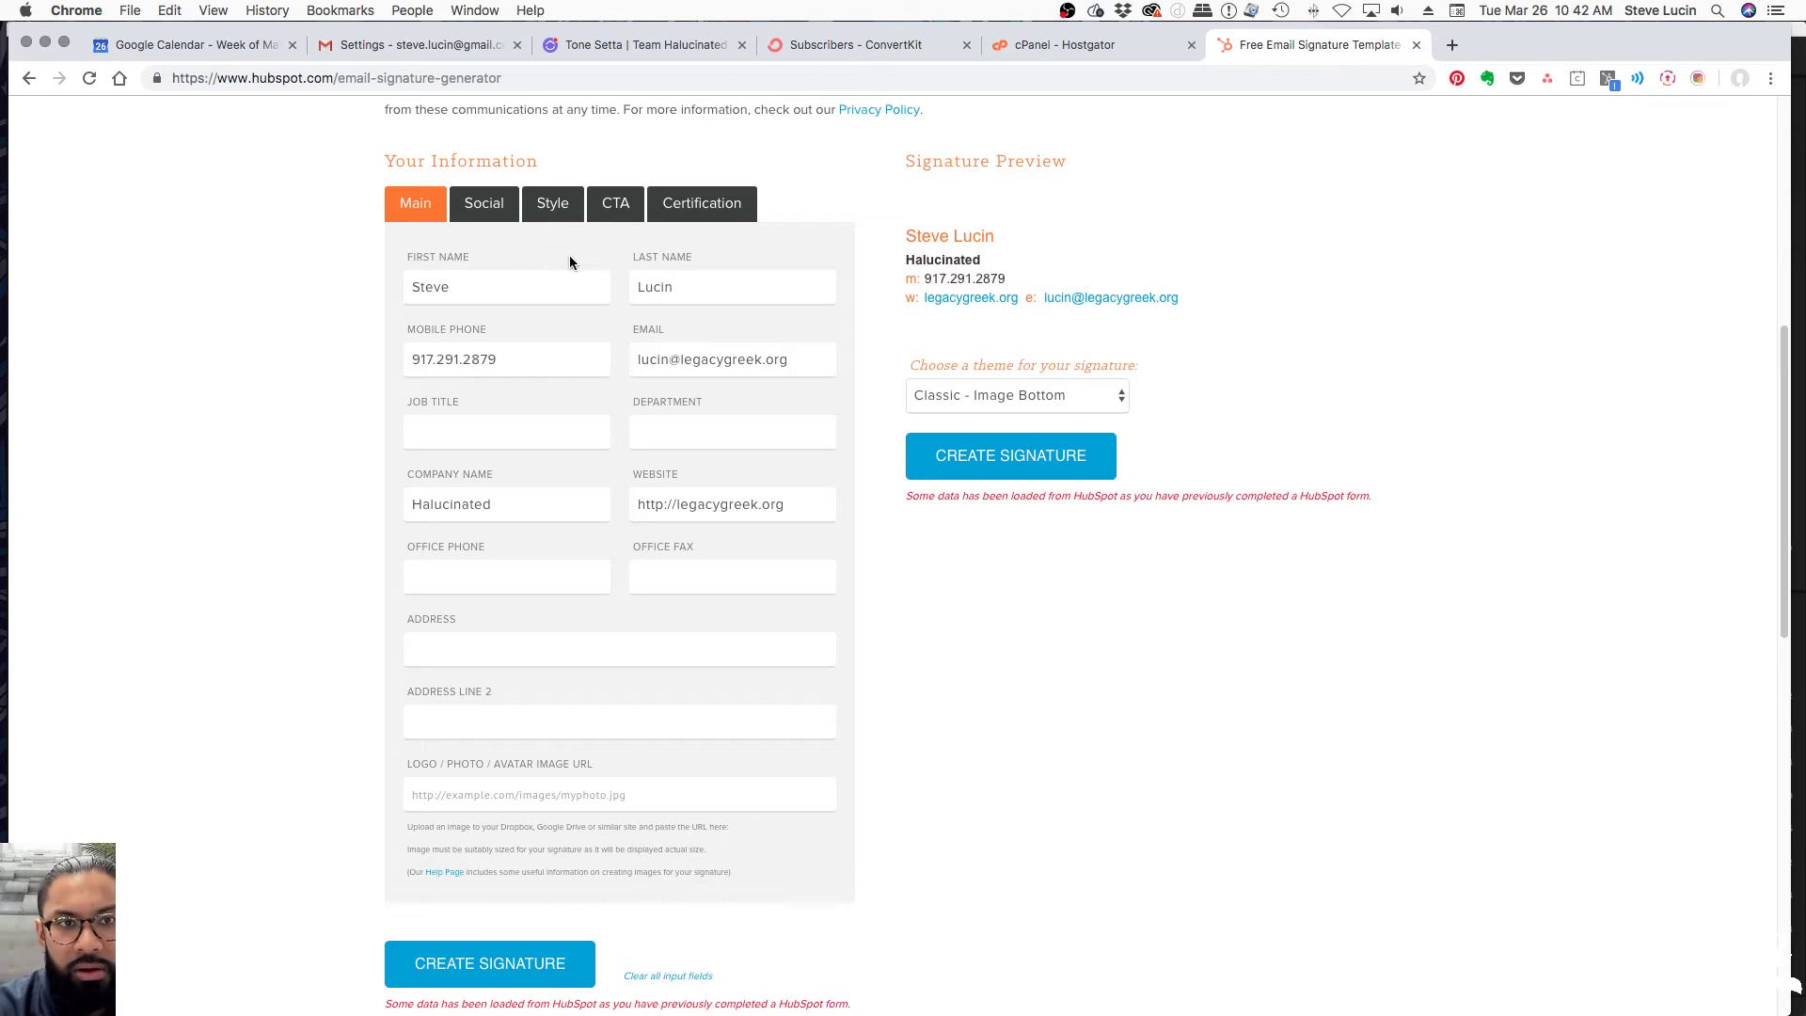
pyautogui.click(471, 286)
pyautogui.moveTo(500, 287); pyautogui.dragTo(368, 292)
pyautogui.click(741, 286)
pyautogui.click(502, 364)
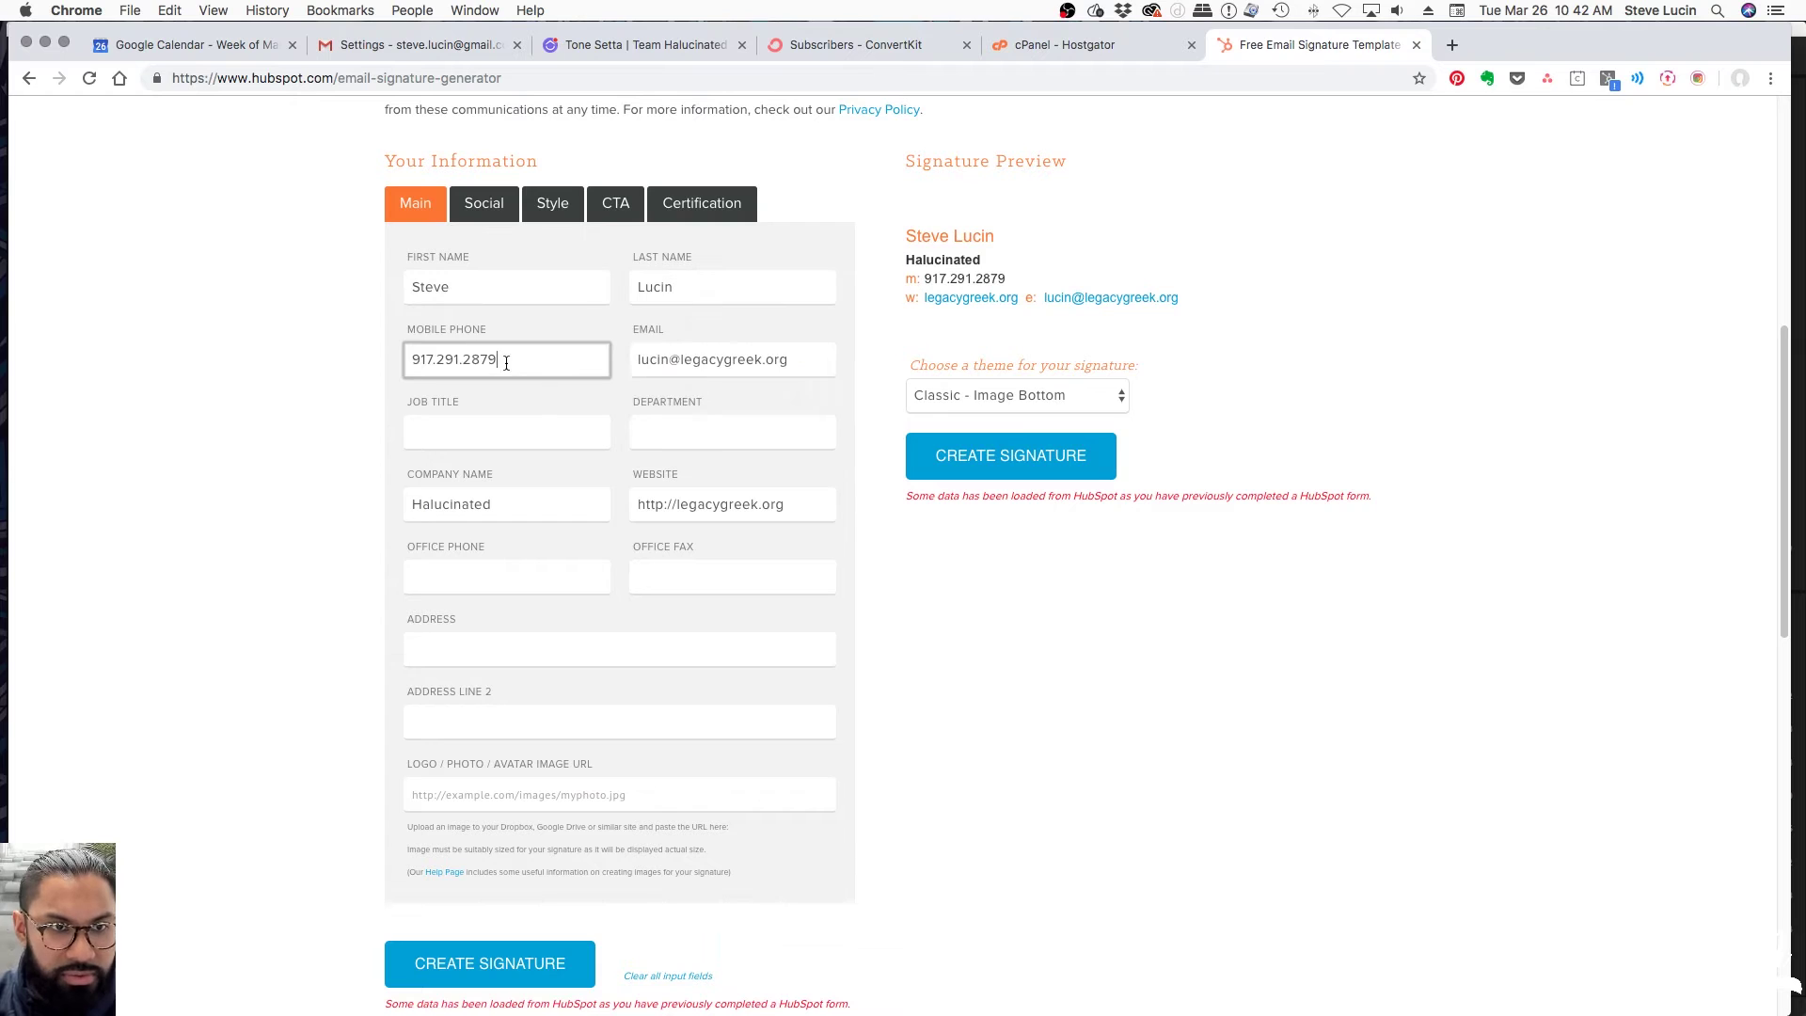
pyautogui.doubleClick(435, 359)
pyautogui.click(724, 352)
pyautogui.moveTo(811, 355); pyautogui.dragTo(521, 358)
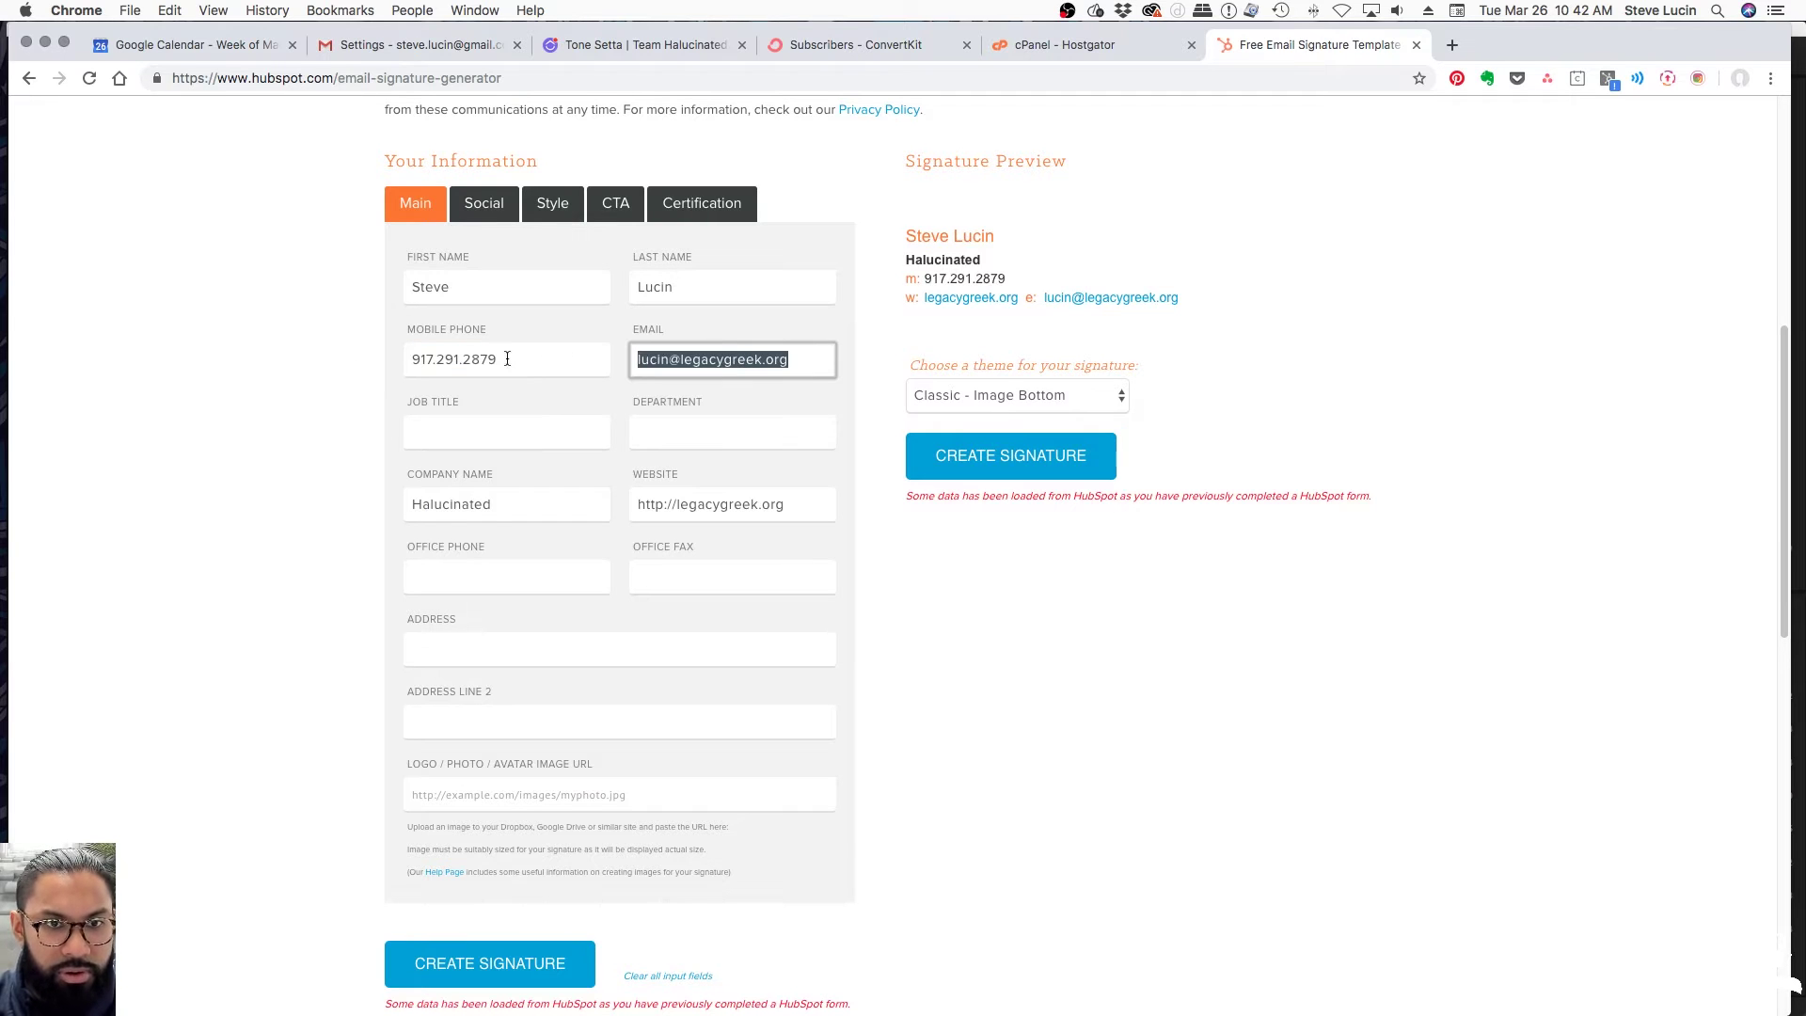
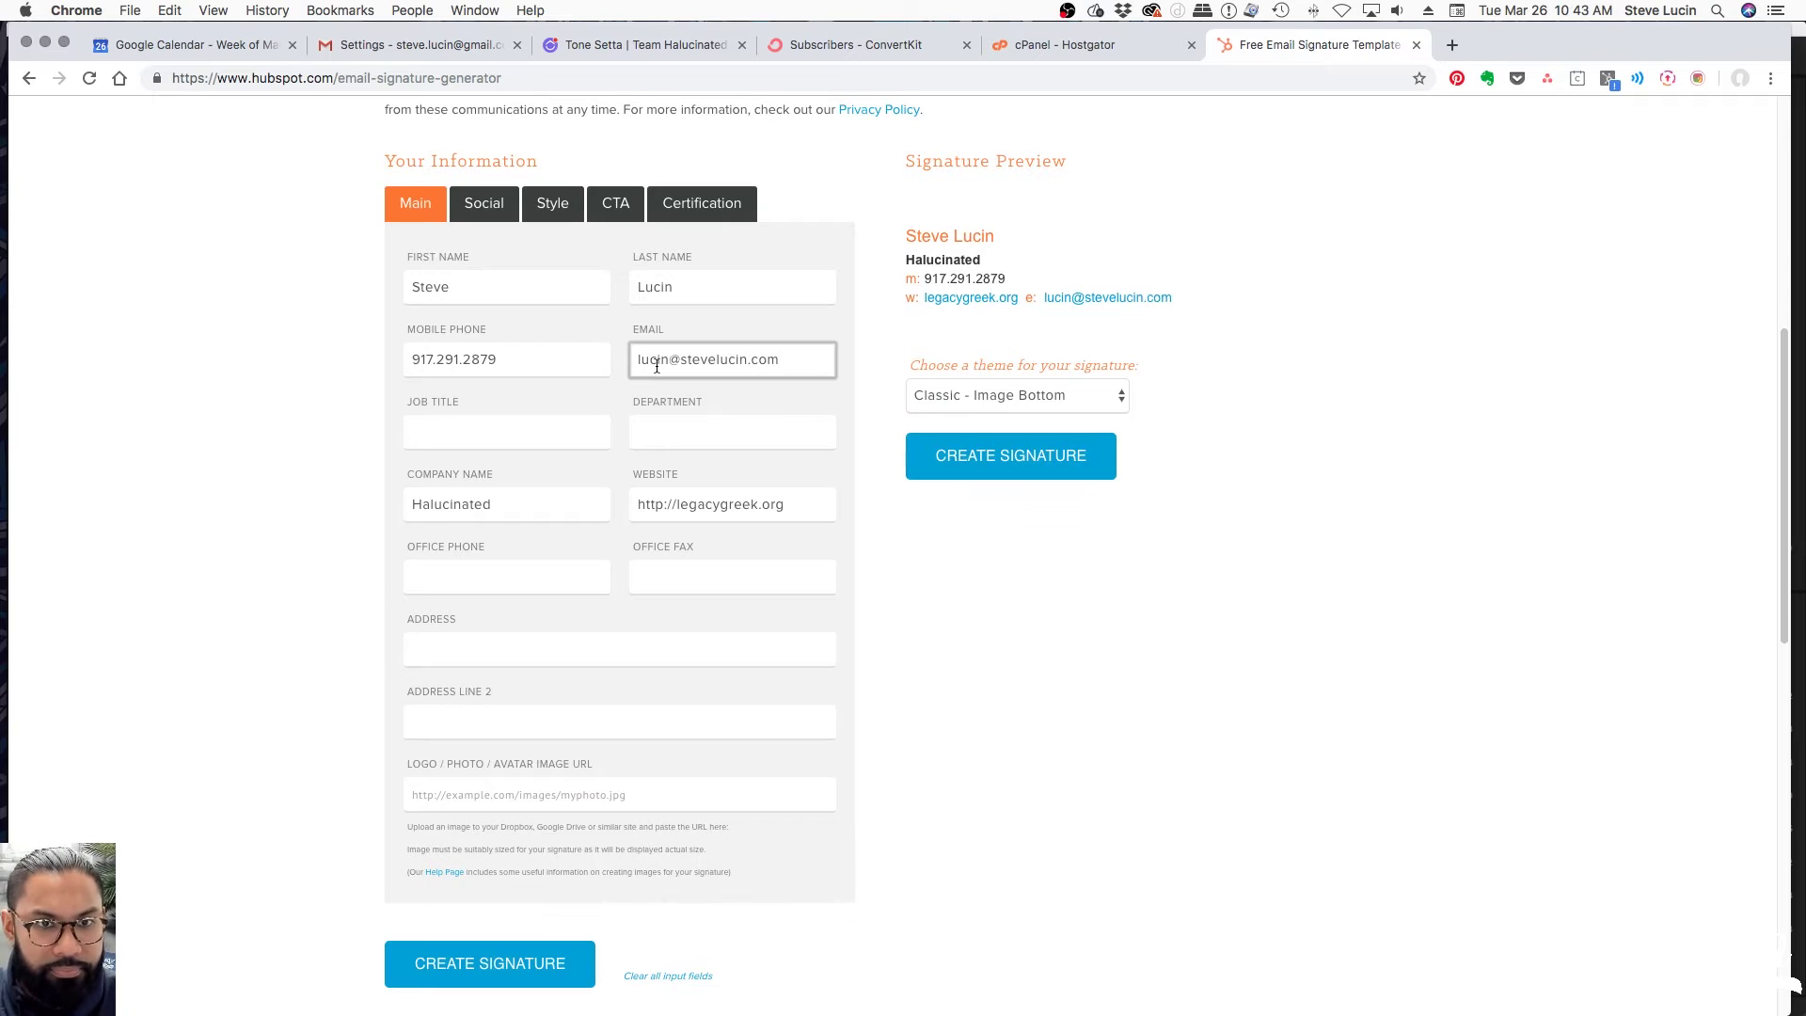
pyautogui.moveTo(672, 362); pyautogui.dragTo(637, 361)
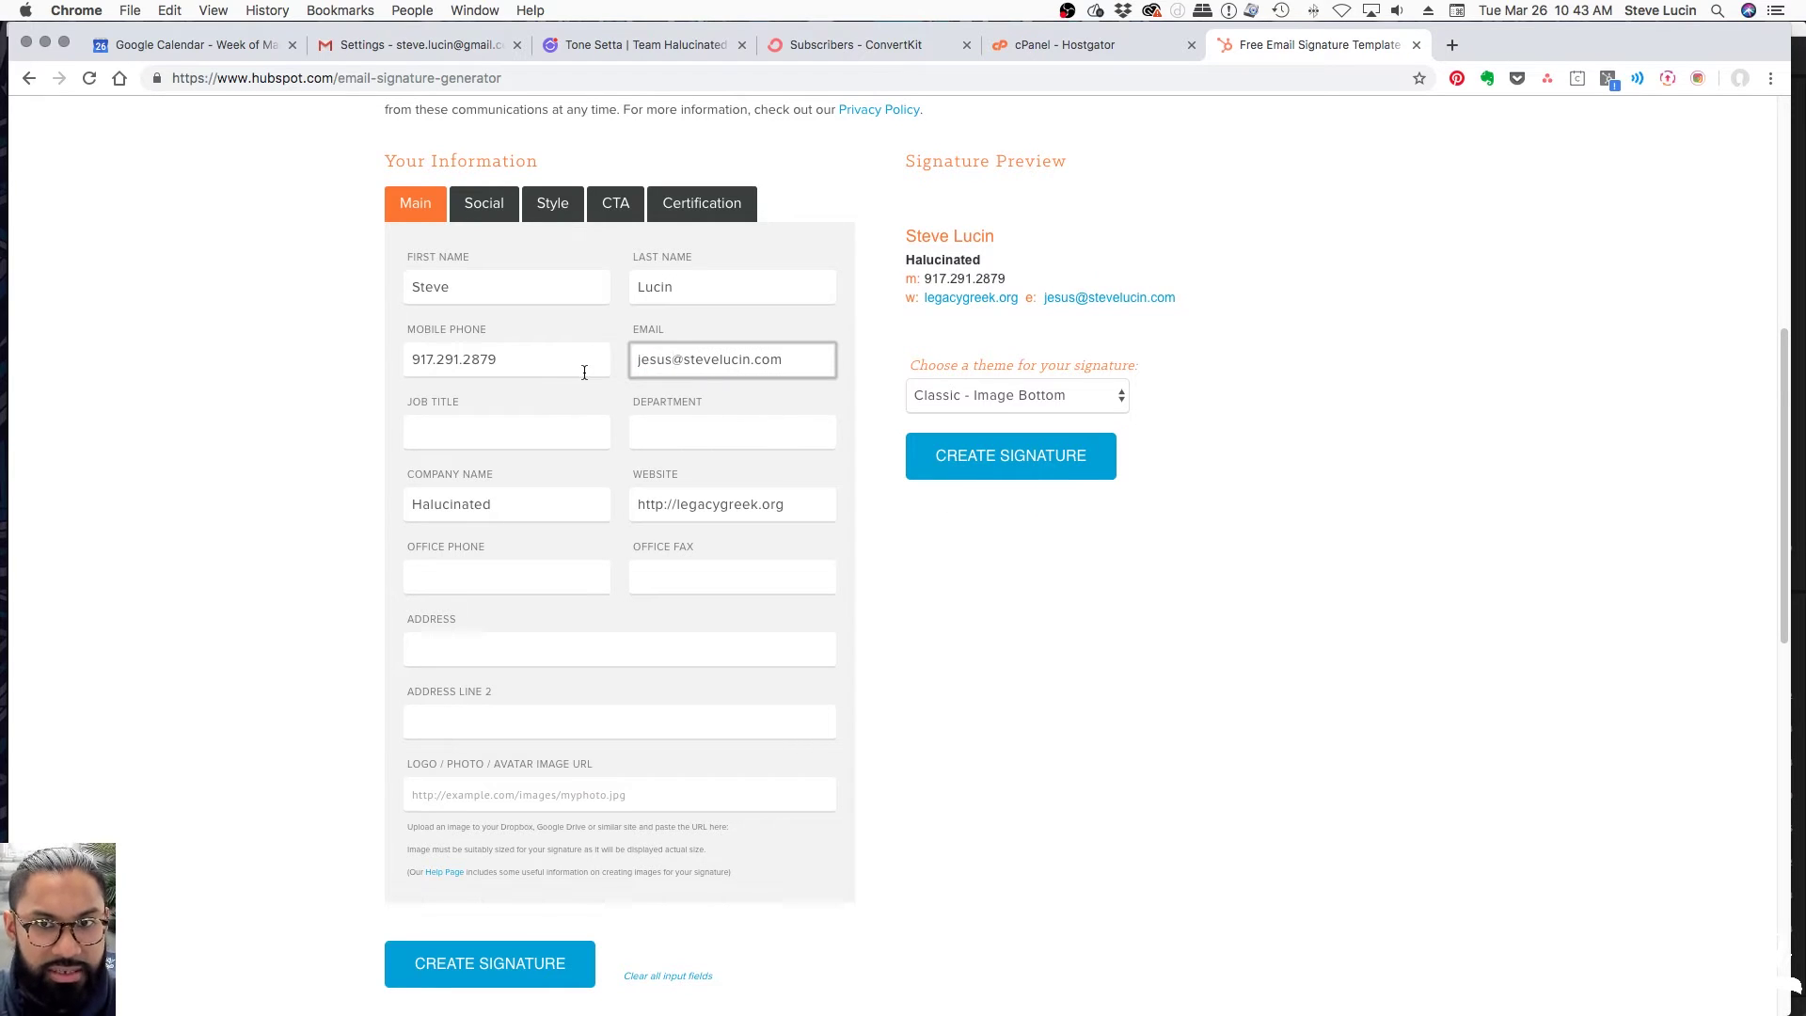
# Enter 'Executive Manager' as the Job Title
pyautogui.click(478, 425)
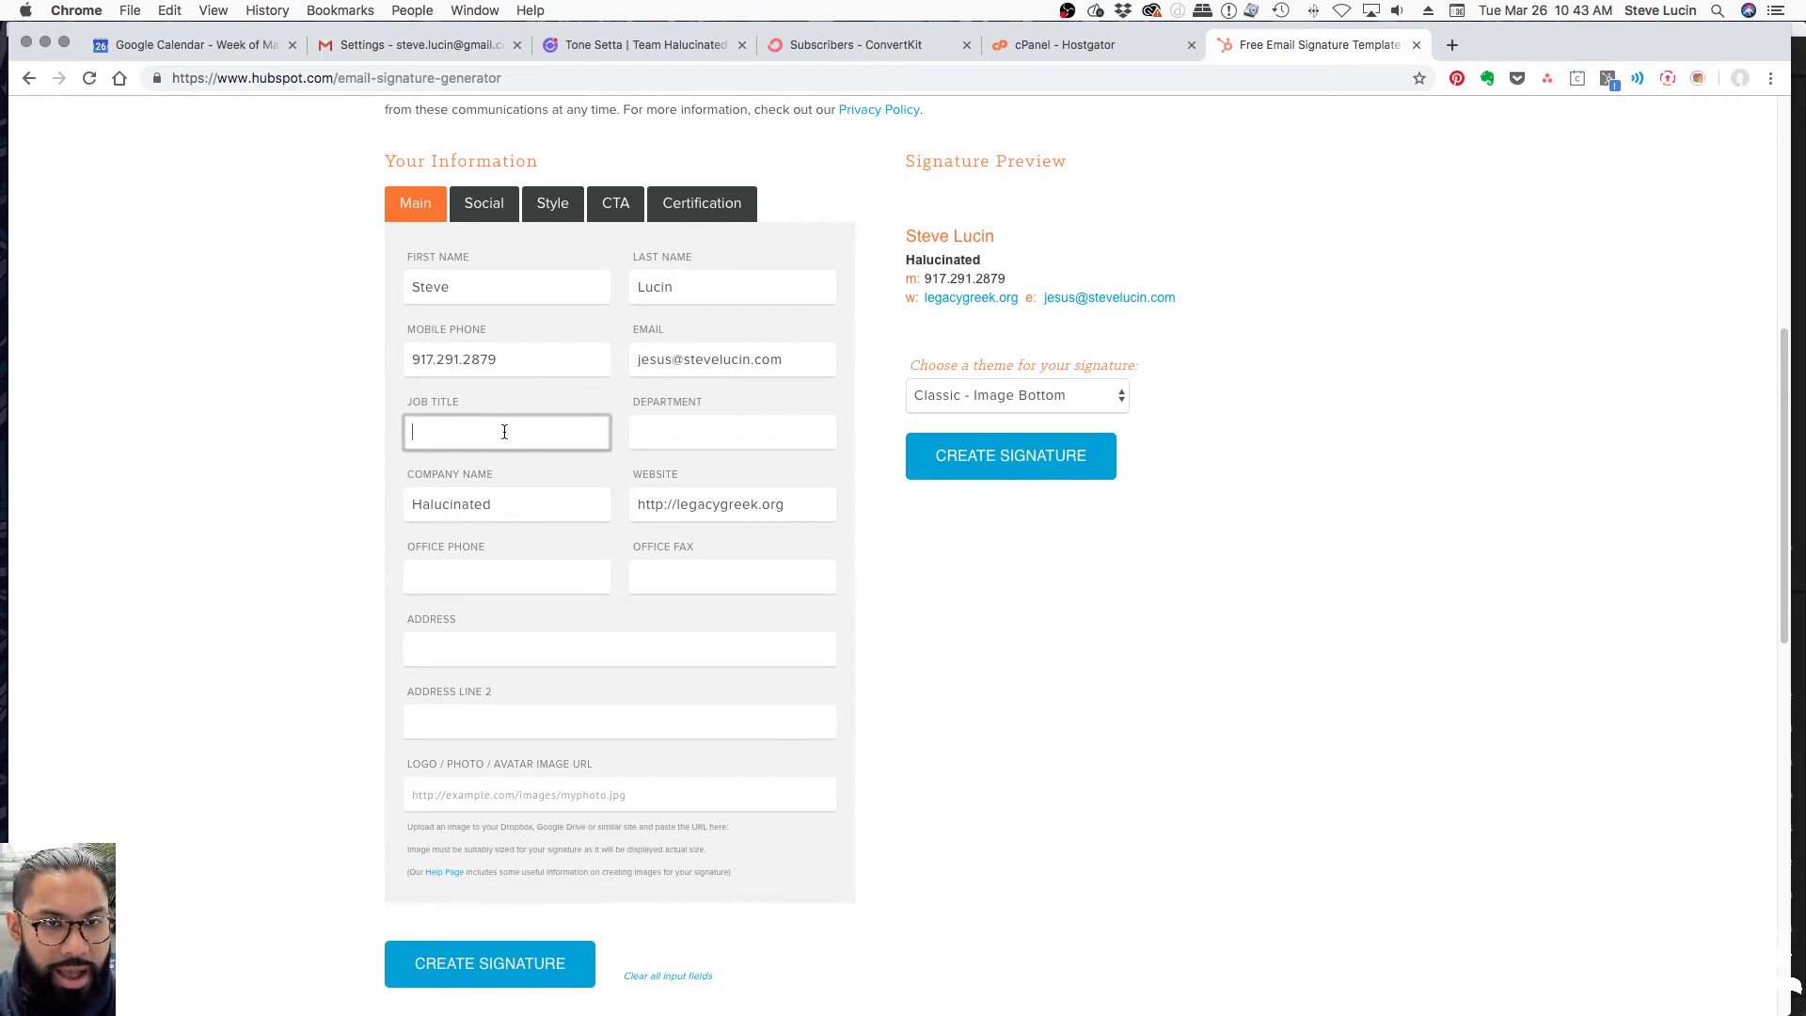
pyautogui.write('Exec')
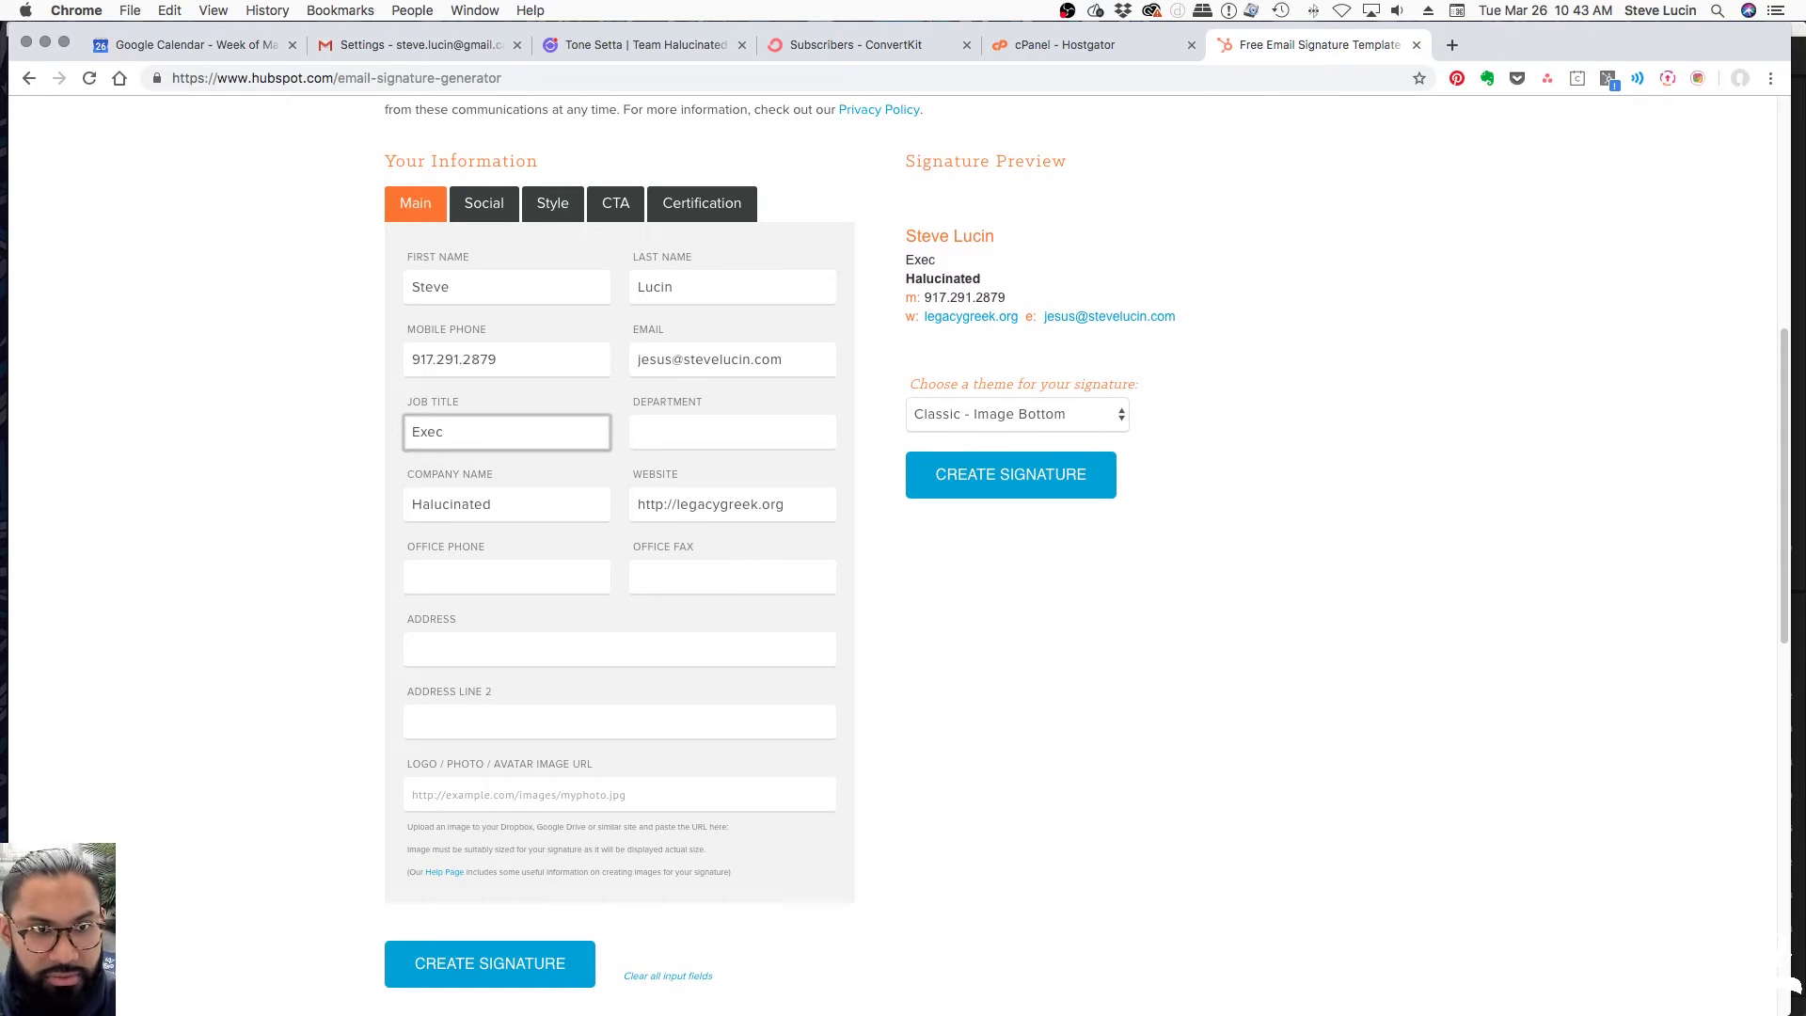
pyautogui.write('utive Manaher')
pyautogui.press('Tab')
pyautogui.click(521, 495)
pyautogui.moveTo(537, 504); pyautogui.dragTo(319, 489)
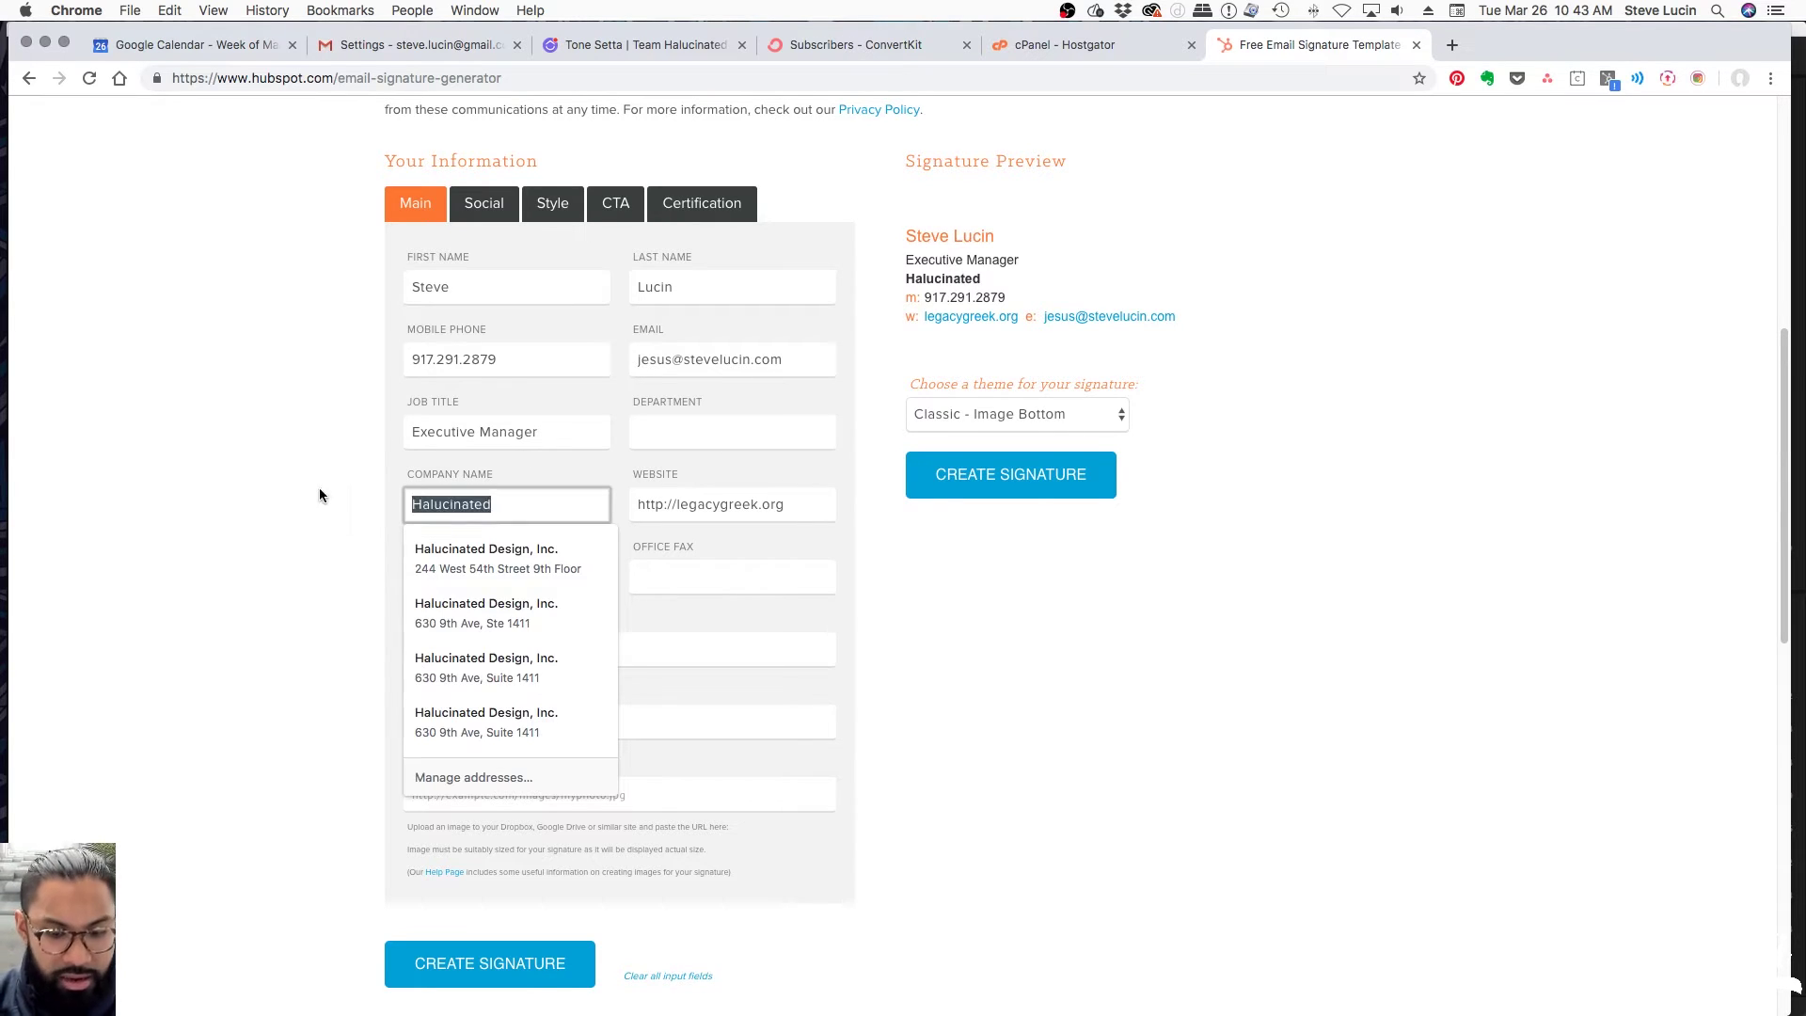
pyautogui.write('Steve Lucin')
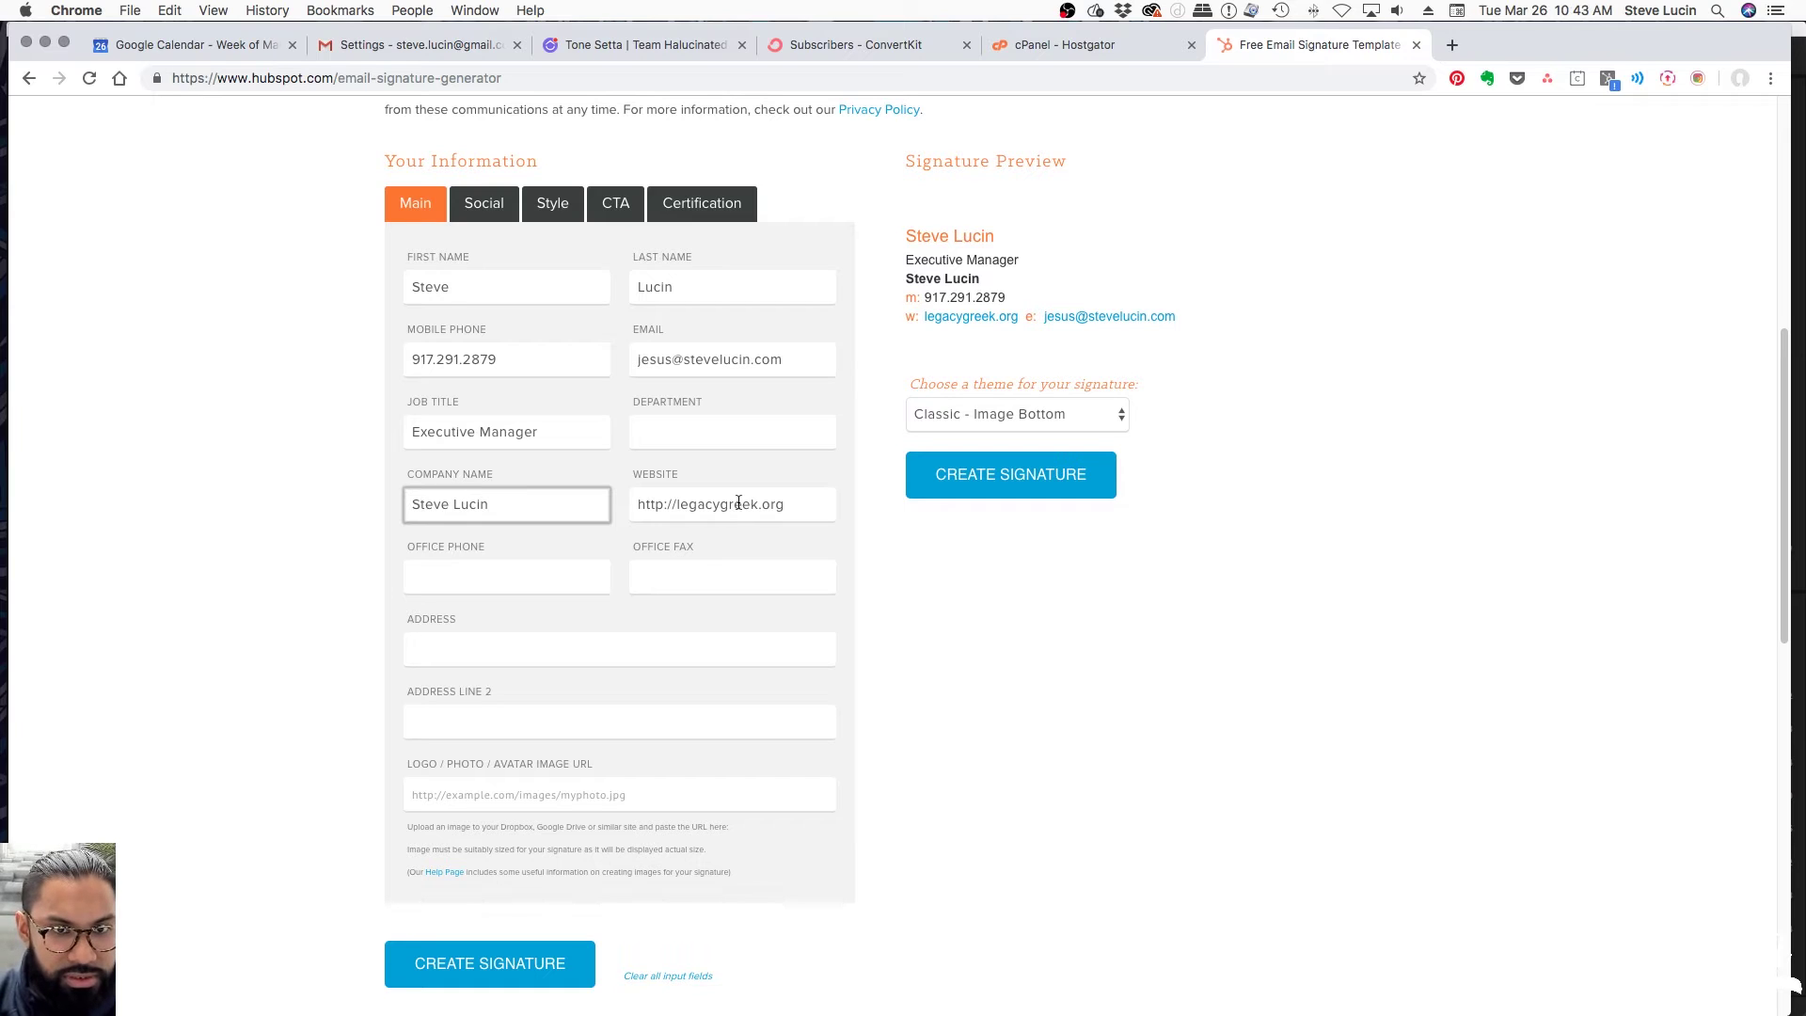
pyautogui.tripleClick(738, 504)
pyautogui.write('http;')
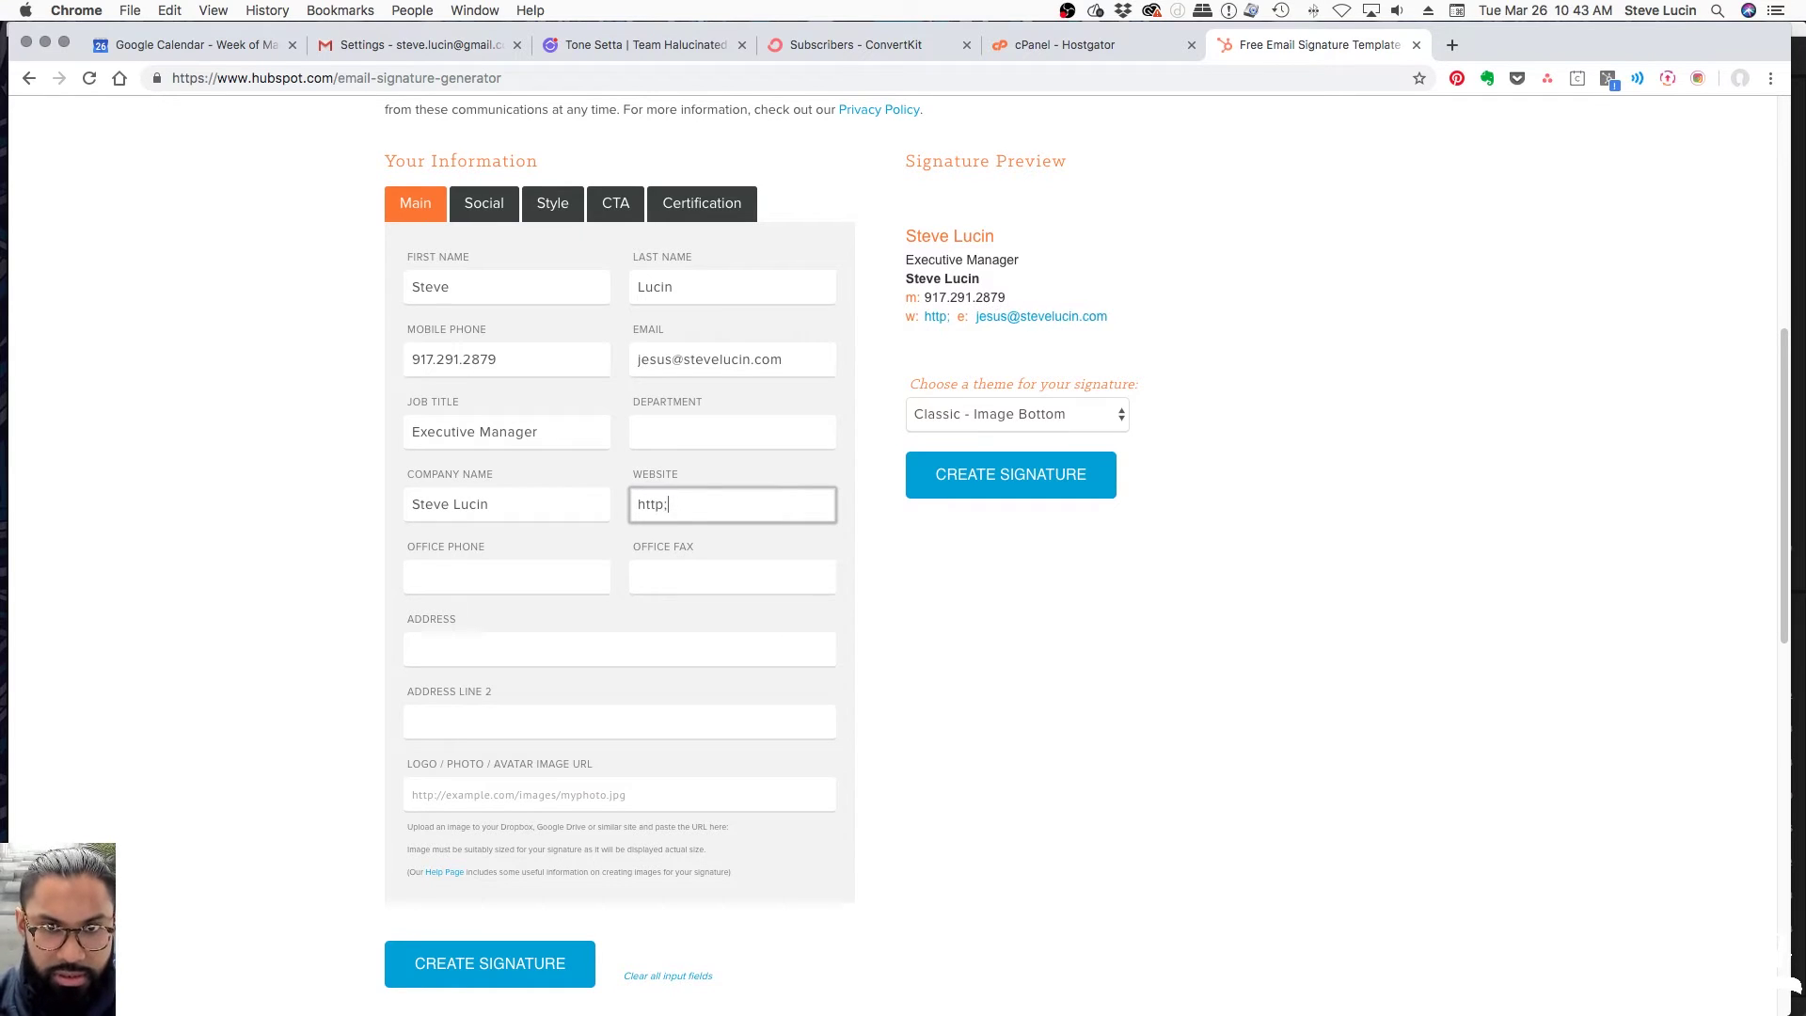
pyautogui.write('//stevelucin.com')
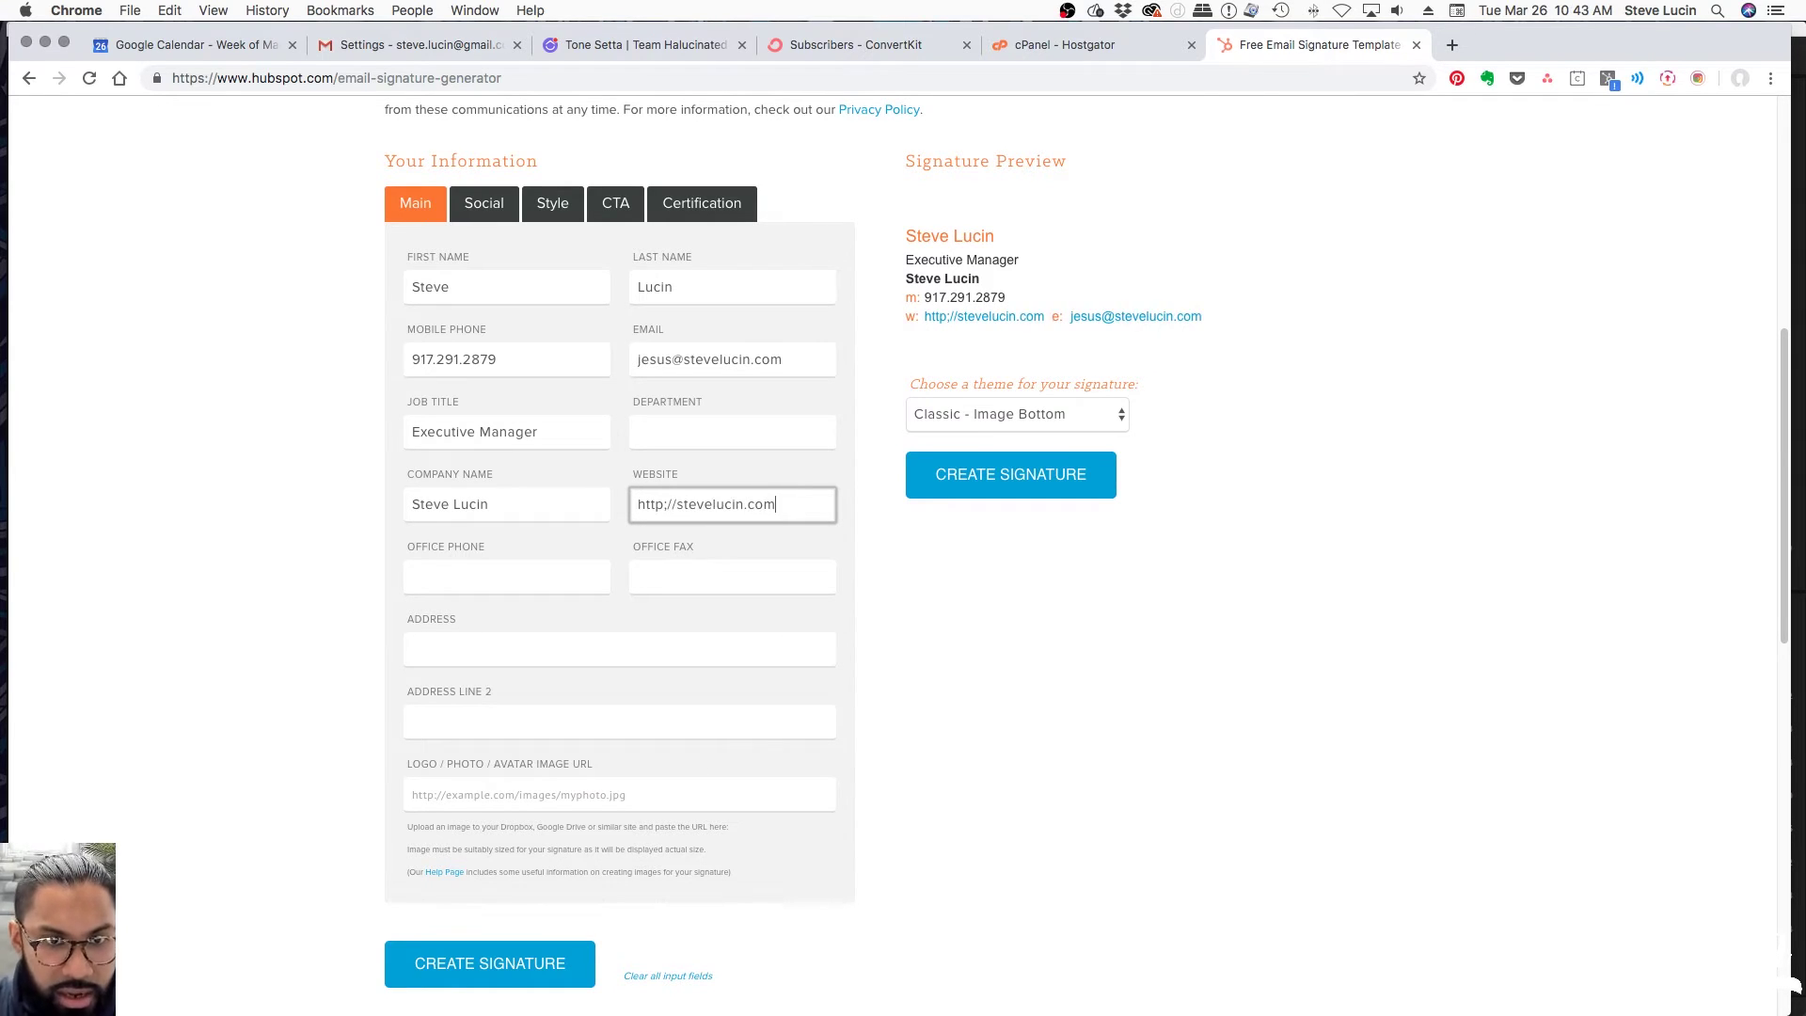
pyautogui.click(667, 505)
pyautogui.press('BackSpace')
pyautogui.write(':')
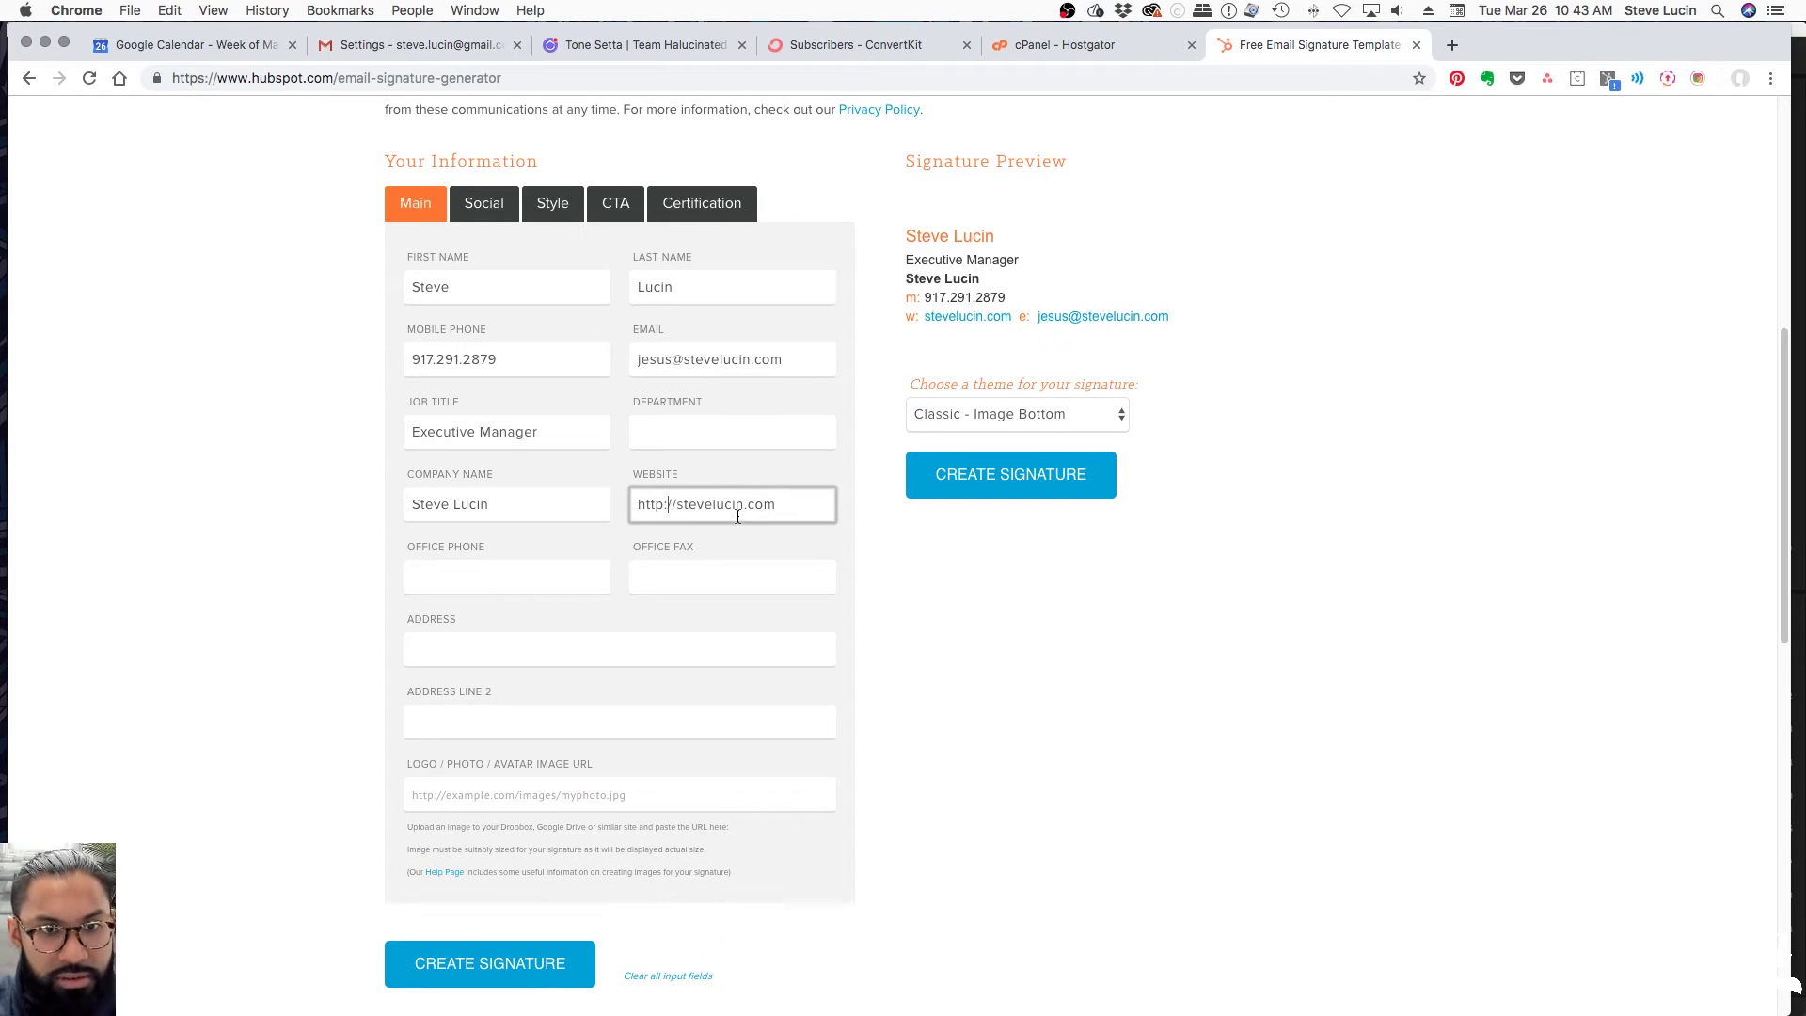
# Move through the Office Phone, Fax and Address fields to the Logo URL field
pyautogui.click(486, 571)
pyautogui.click(690, 566)
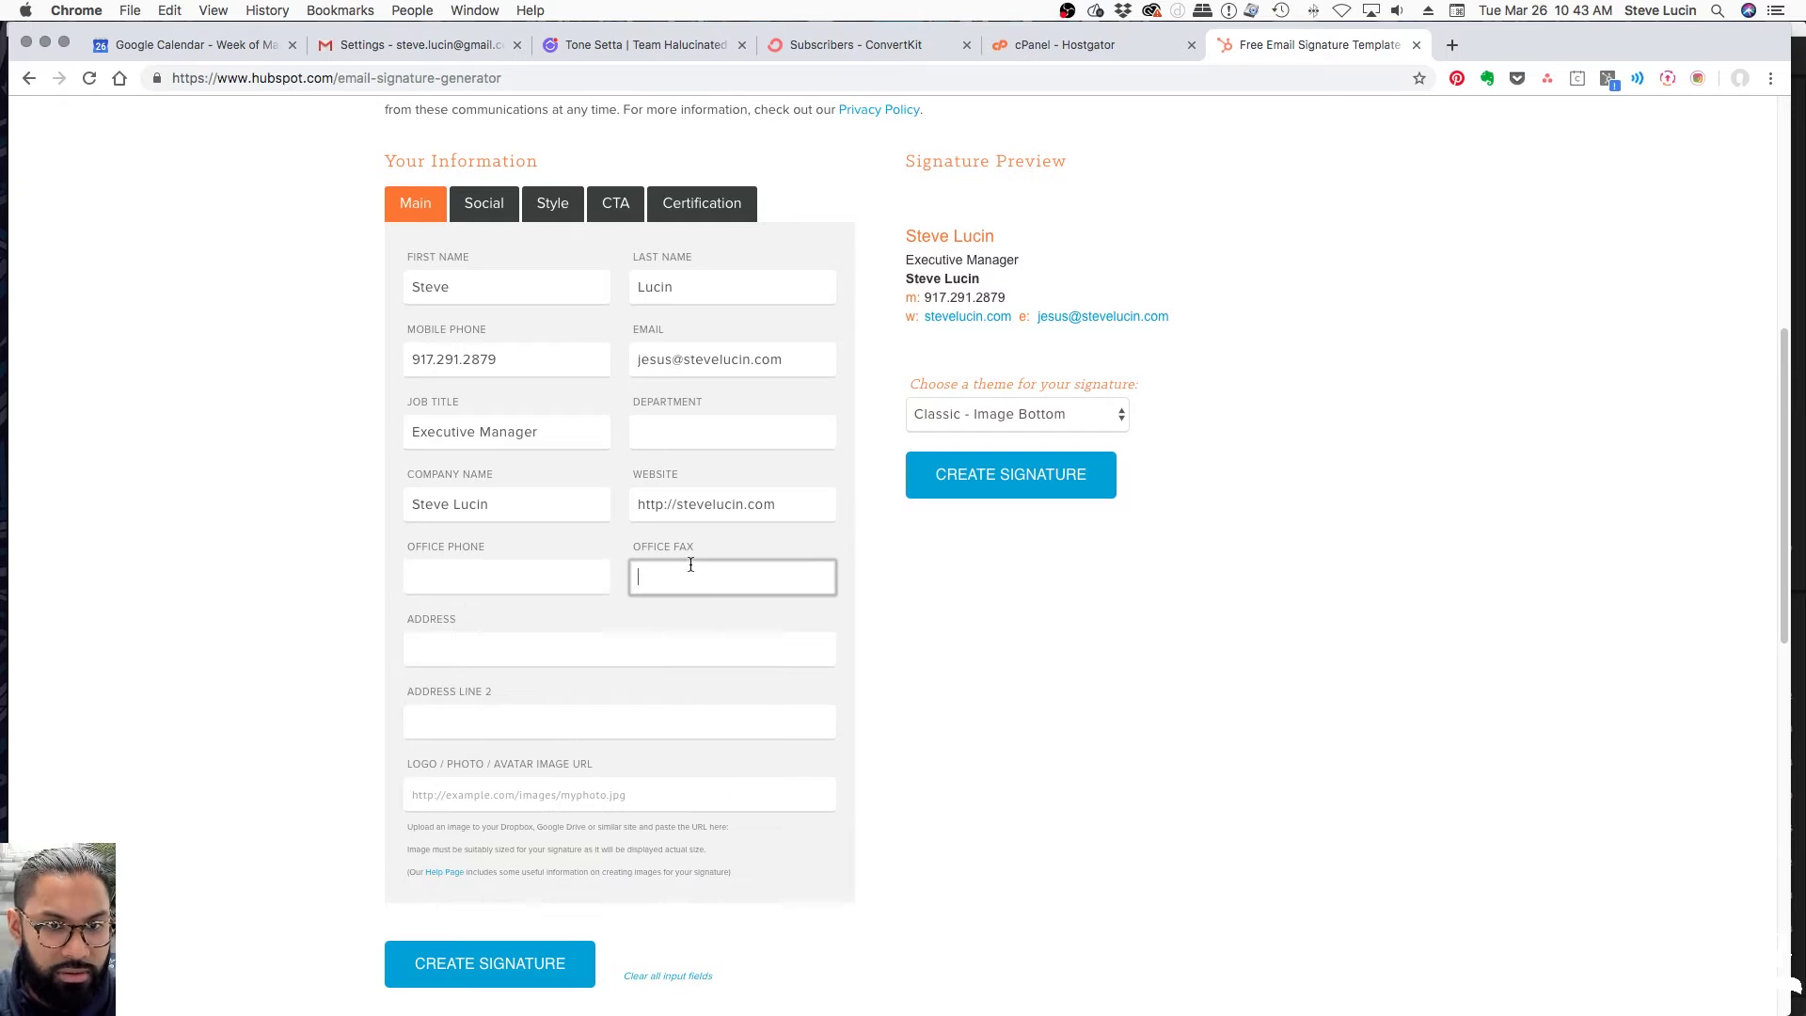
pyautogui.click(435, 651)
pyautogui.click(483, 715)
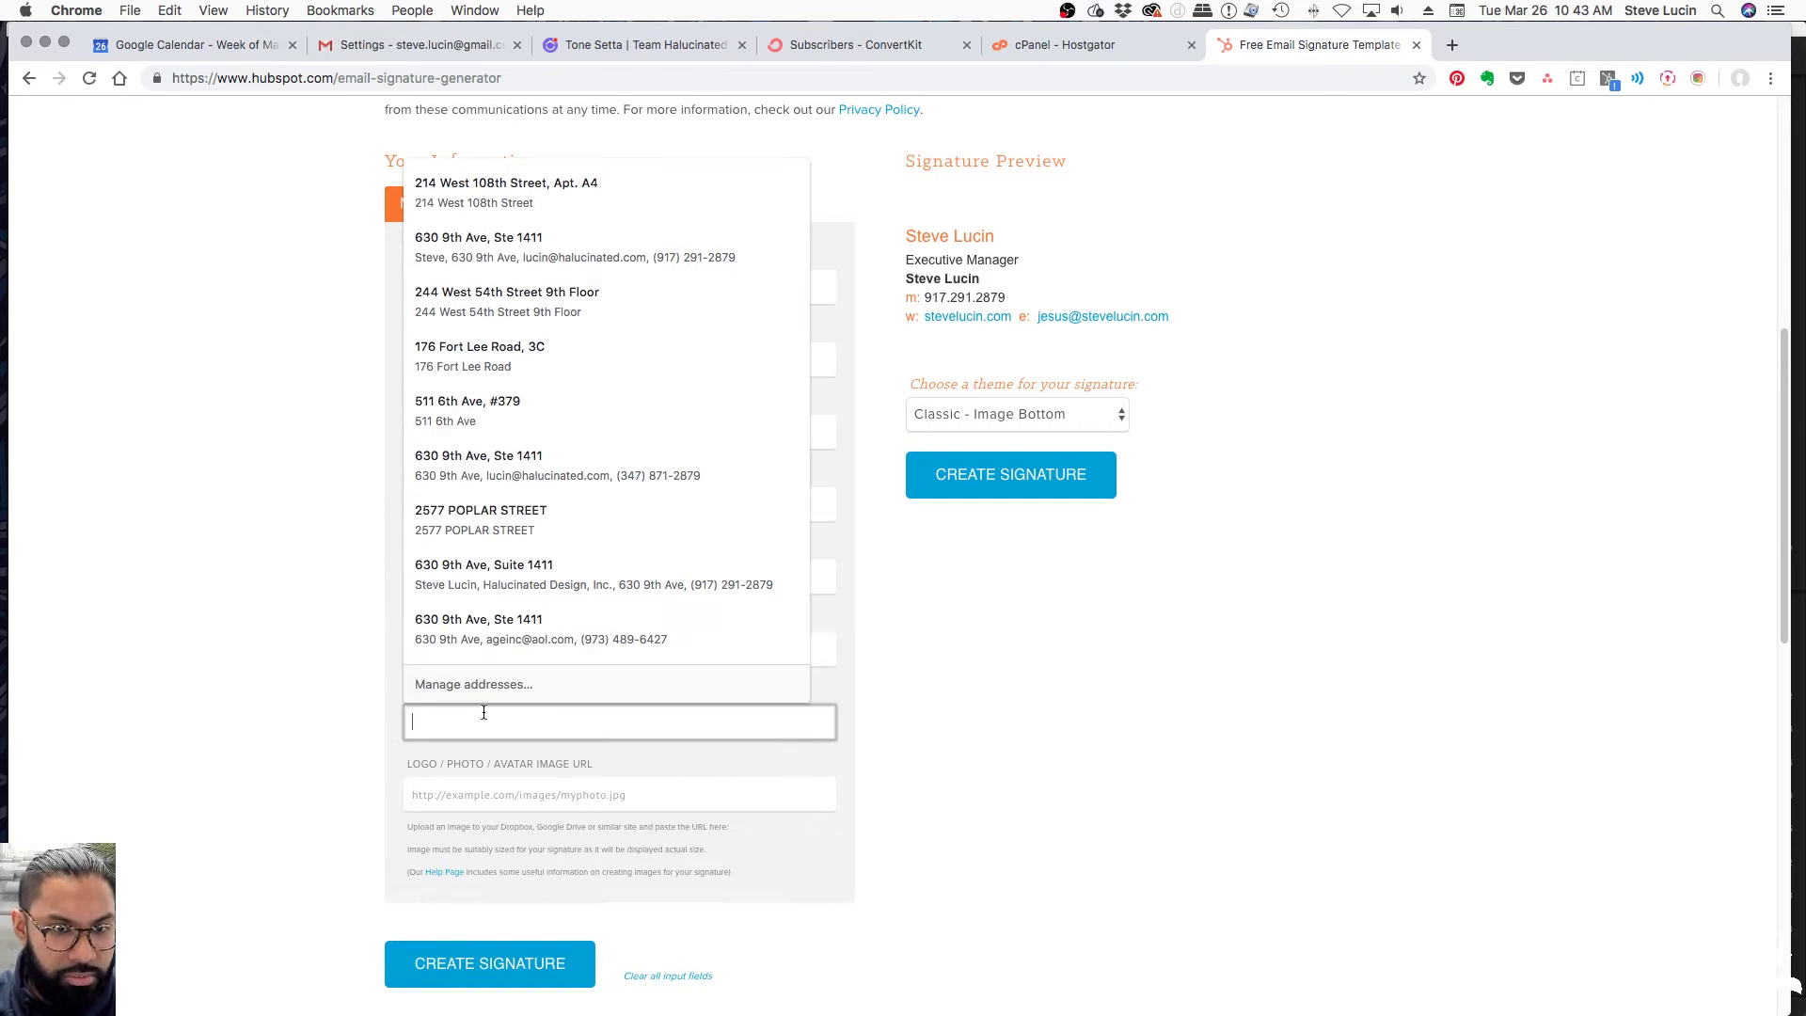
pyautogui.click(532, 799)
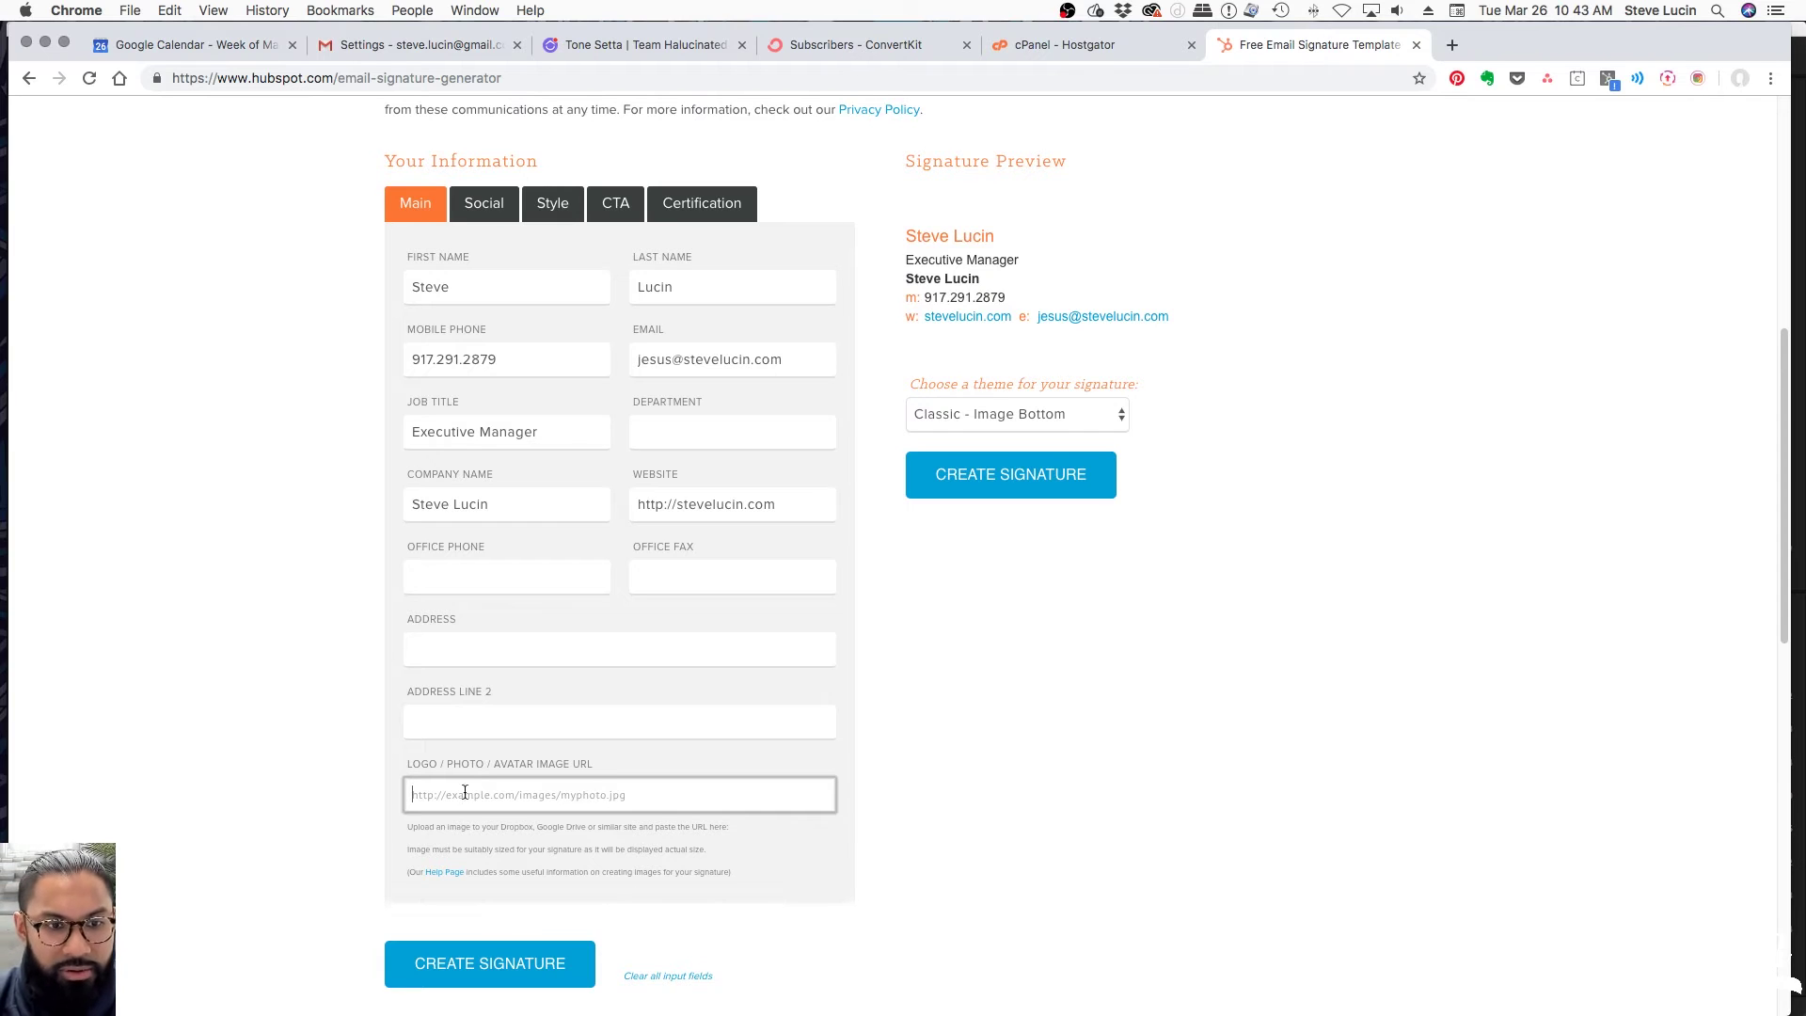
pyautogui.moveTo(1115, 992)
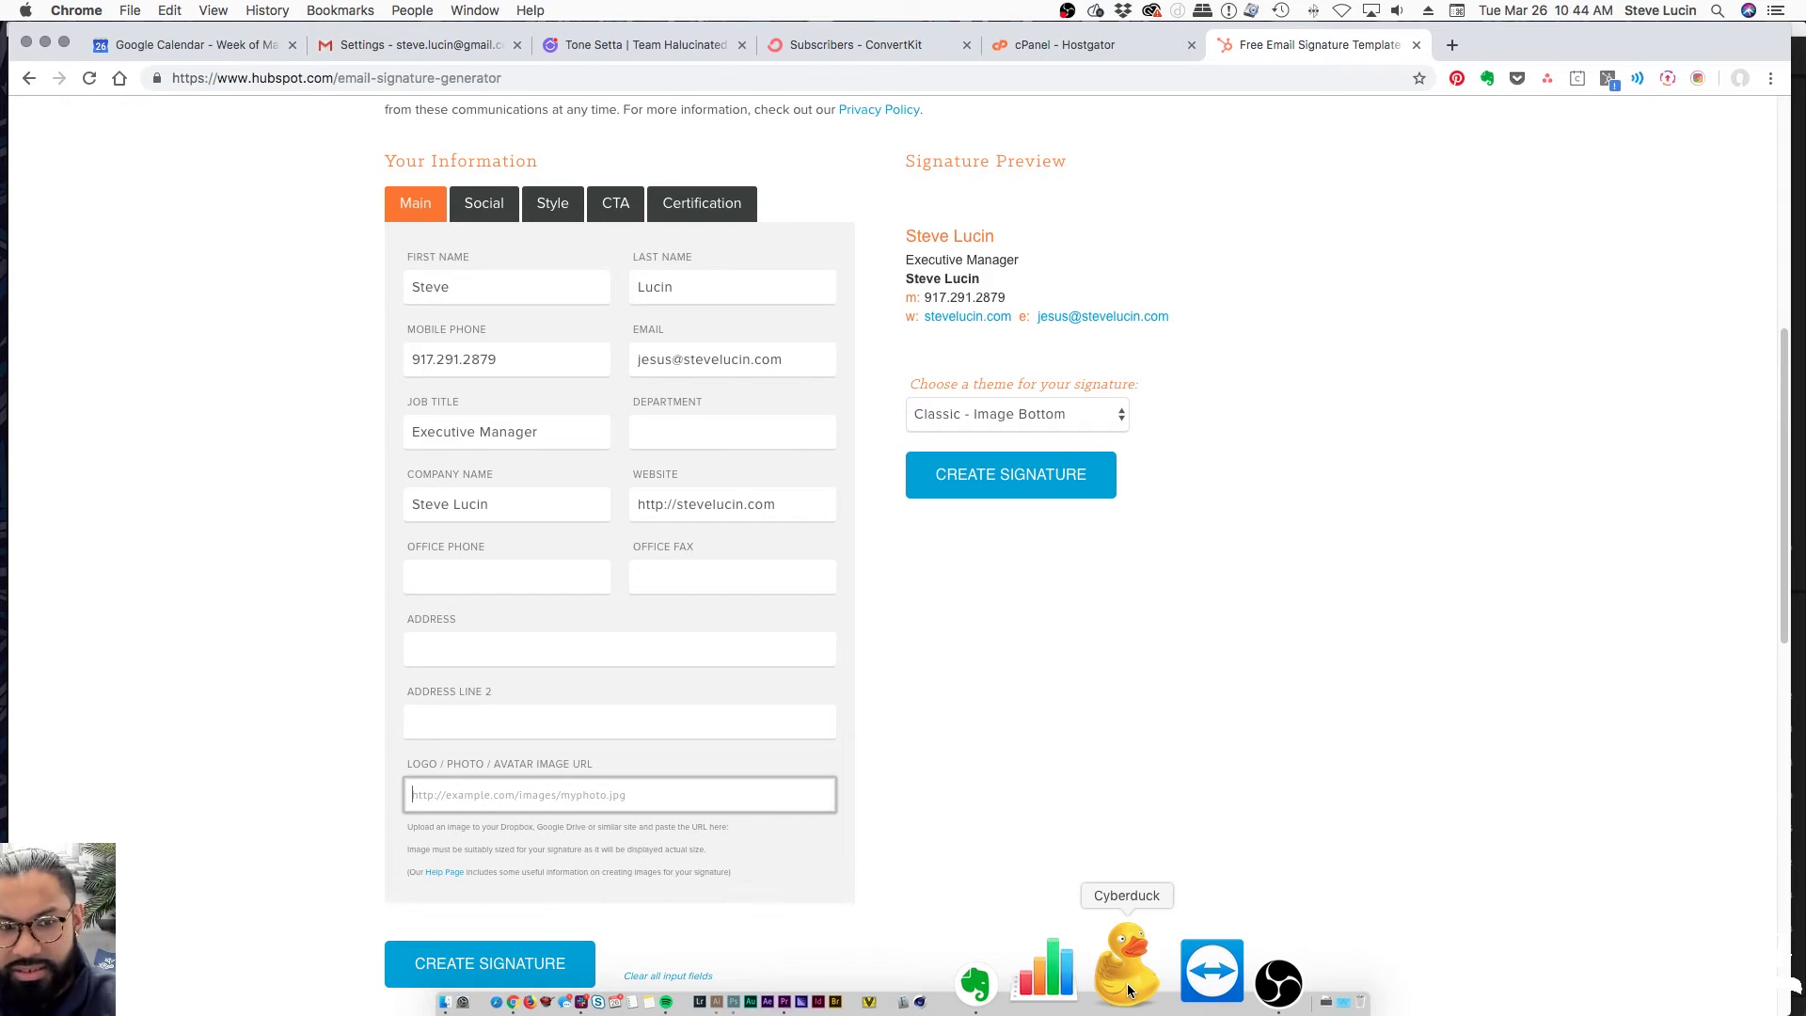
# Open Google Drive in a new browser tab
pyautogui.click(1143, 739)
pyautogui.press('super+t')
pyautogui.write('driv')
pyautogui.press('Return')
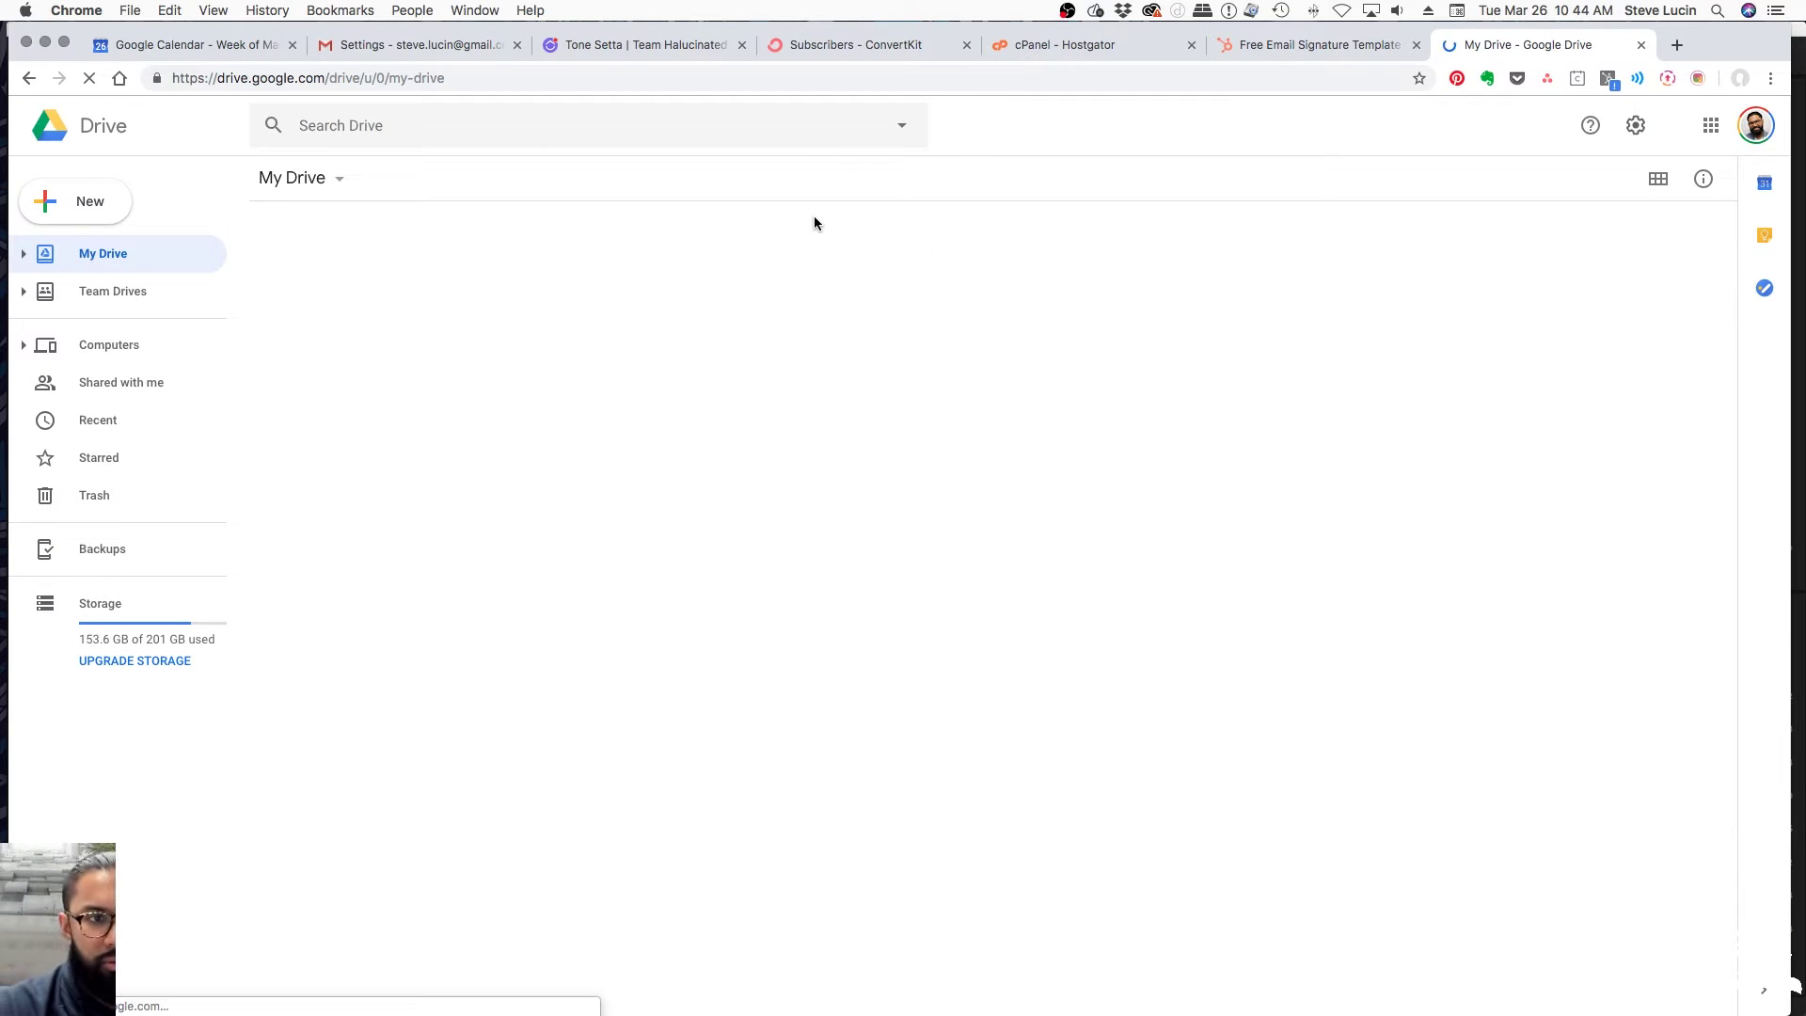
# Scroll through My Drive and select the 929_emailsig.png image
pyautogui.scroll(-3, 508, 621)
pyautogui.scroll(-8, 508, 620)
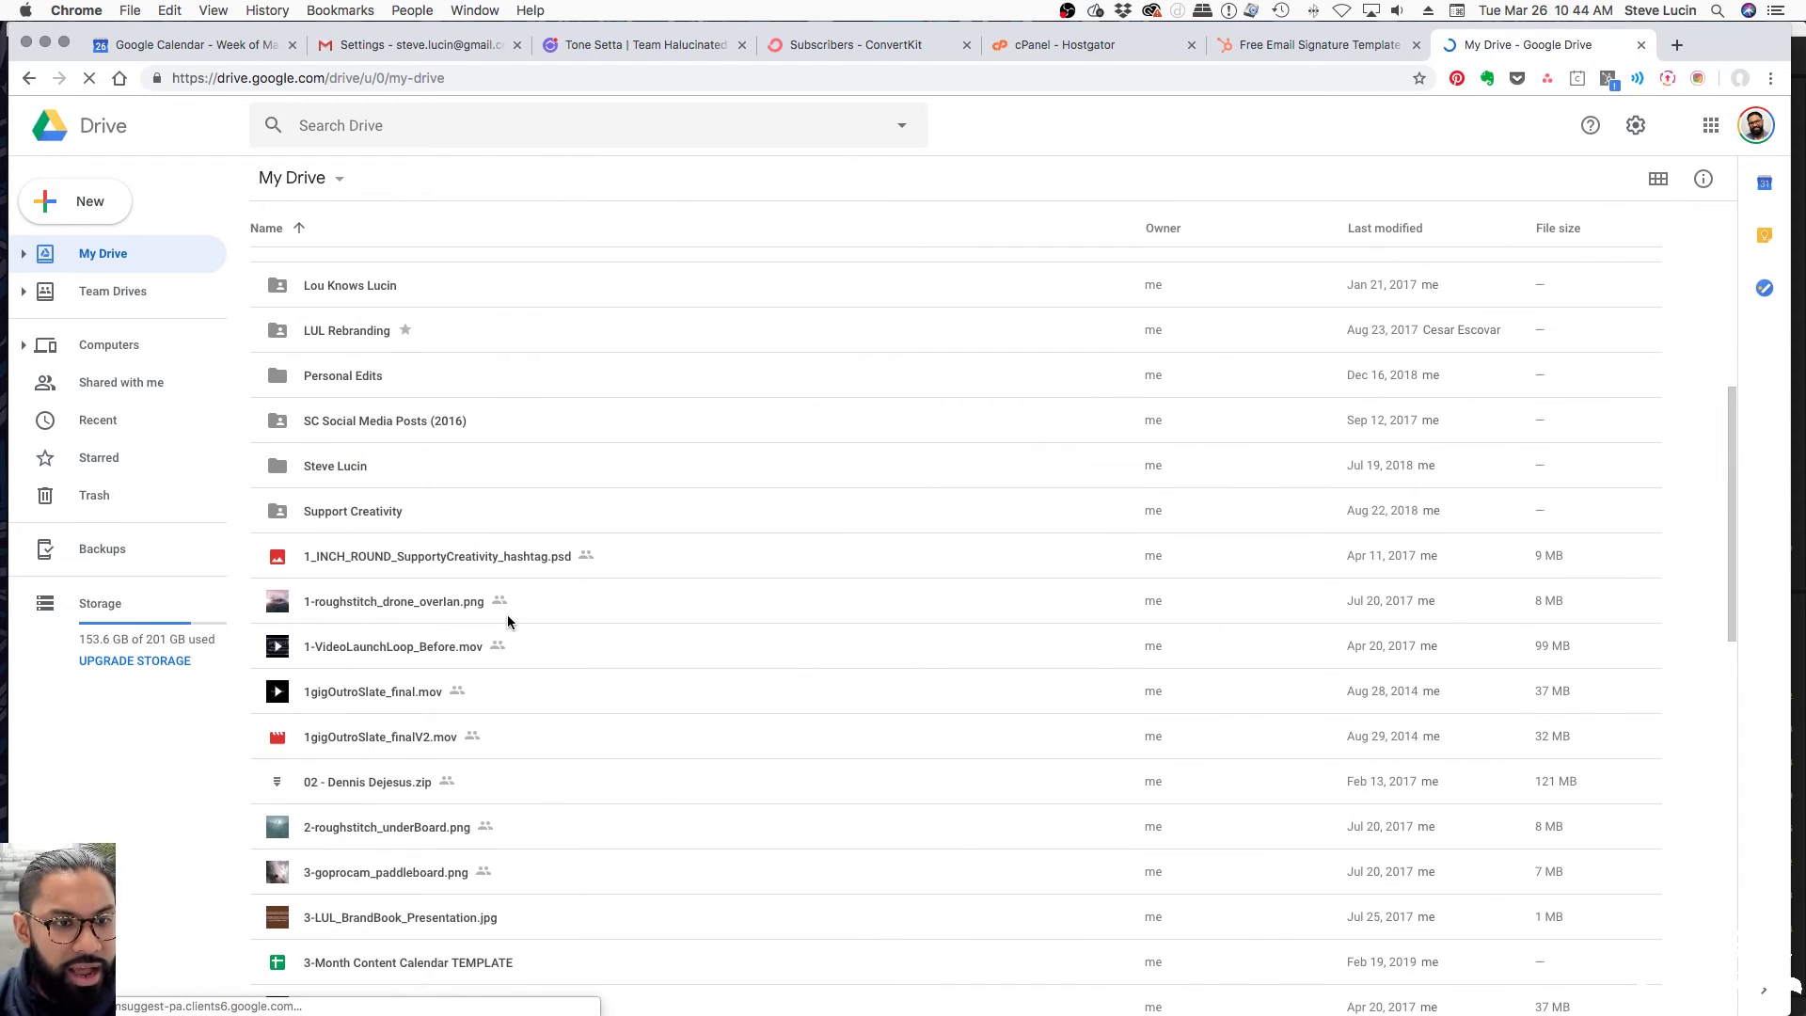
pyautogui.scroll(-10, 507, 616)
pyautogui.scroll(20, 517, 624)
pyautogui.scroll(-10, 583, 709)
pyautogui.scroll(-6, 499, 705)
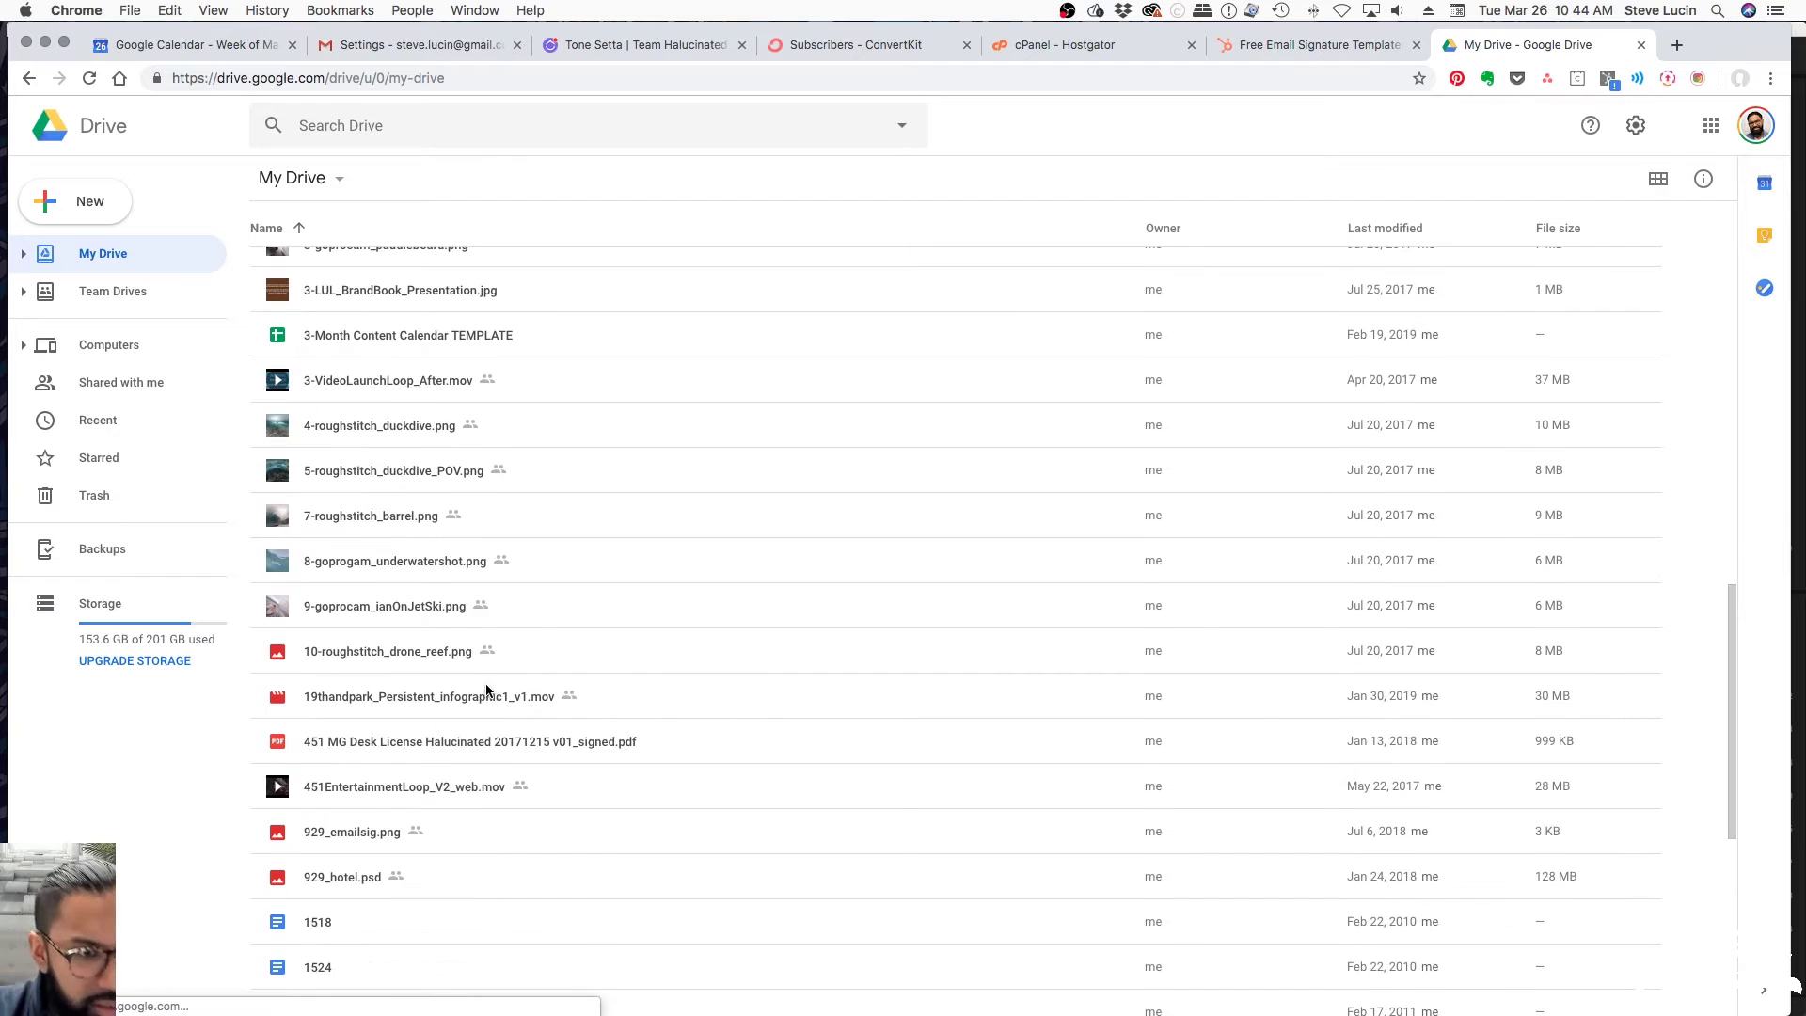
pyautogui.scroll(-2, 485, 757)
pyautogui.click(372, 752)
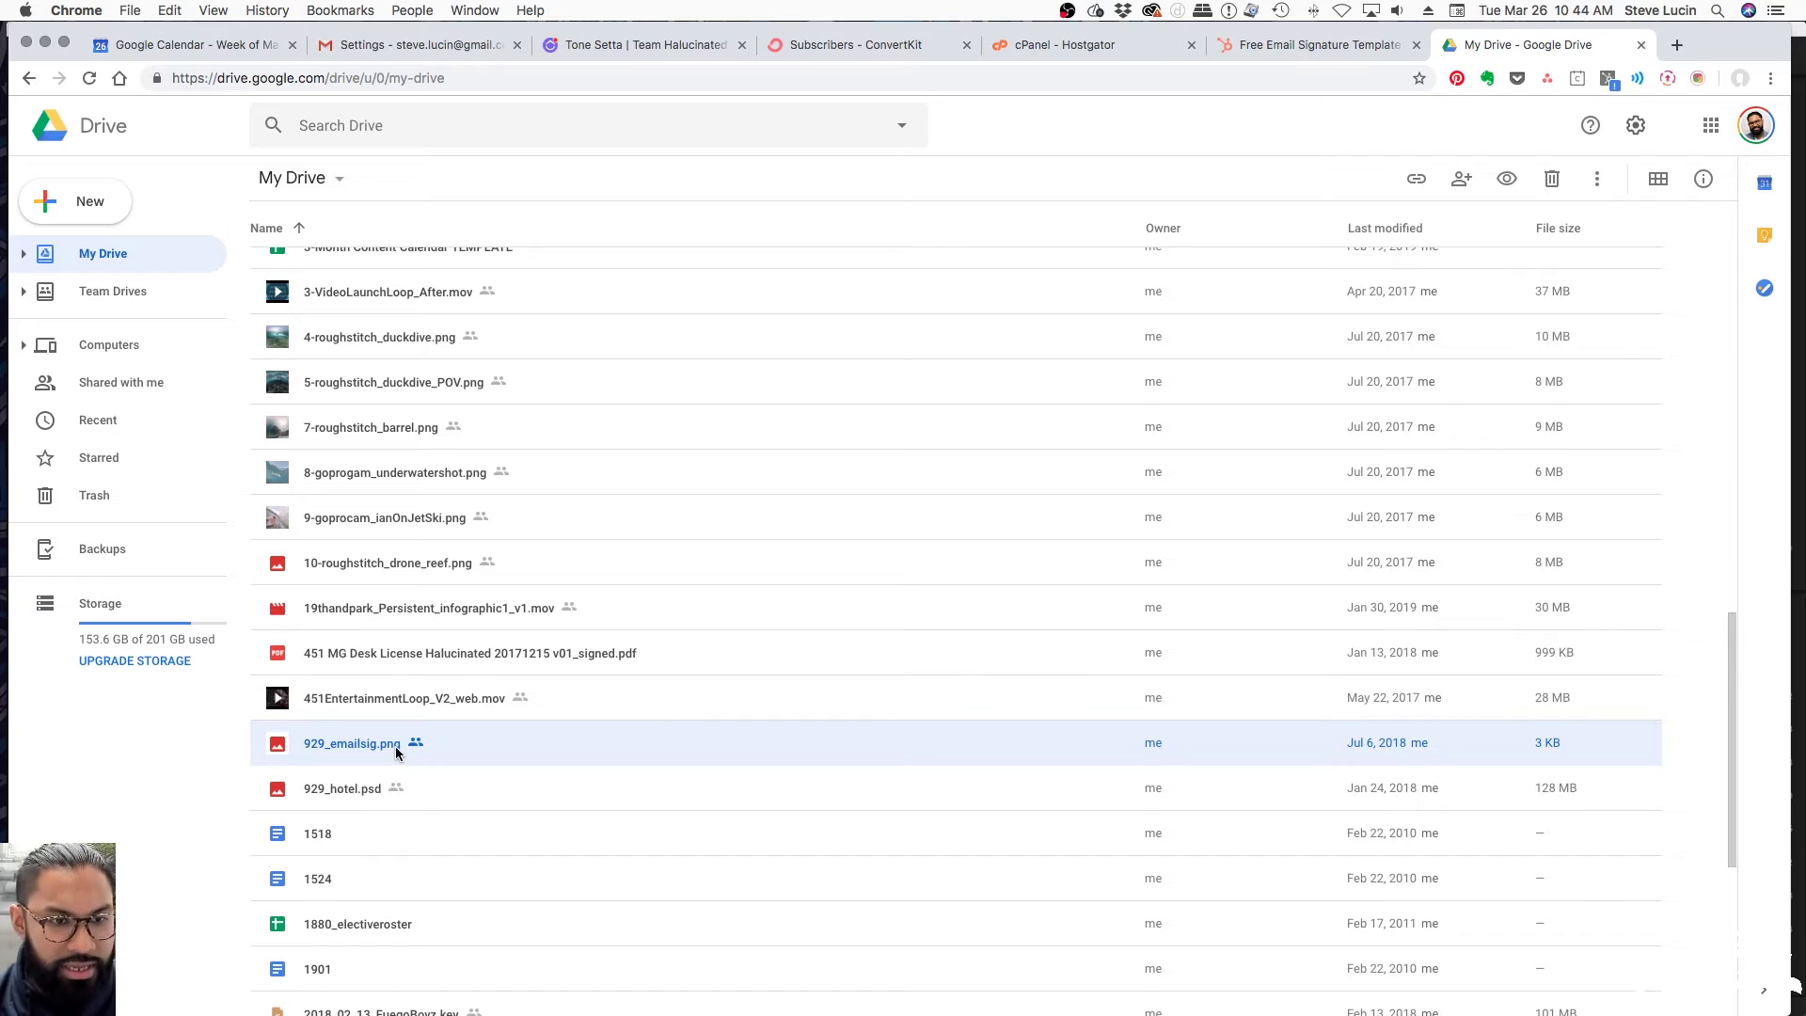
# Bring the Finder window forward and open a new Finder tab
pyautogui.hotkey('ctrl', 'Up')
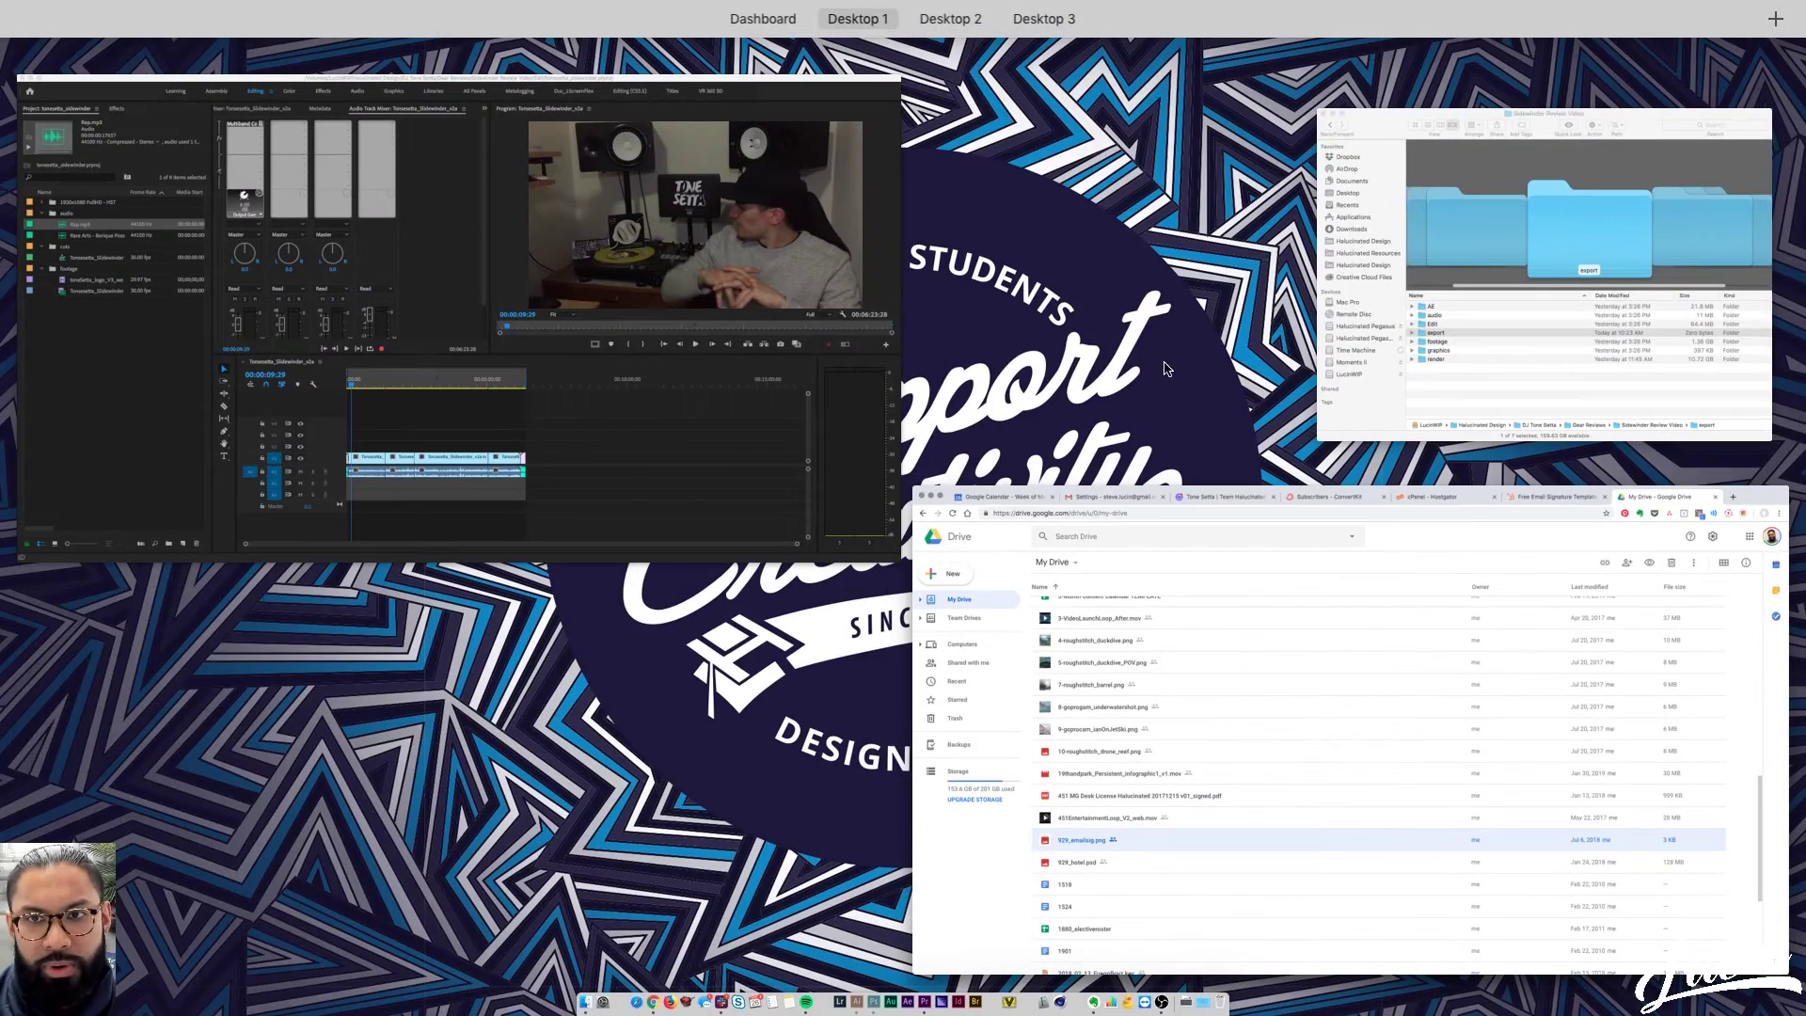
pyautogui.click(1415, 301)
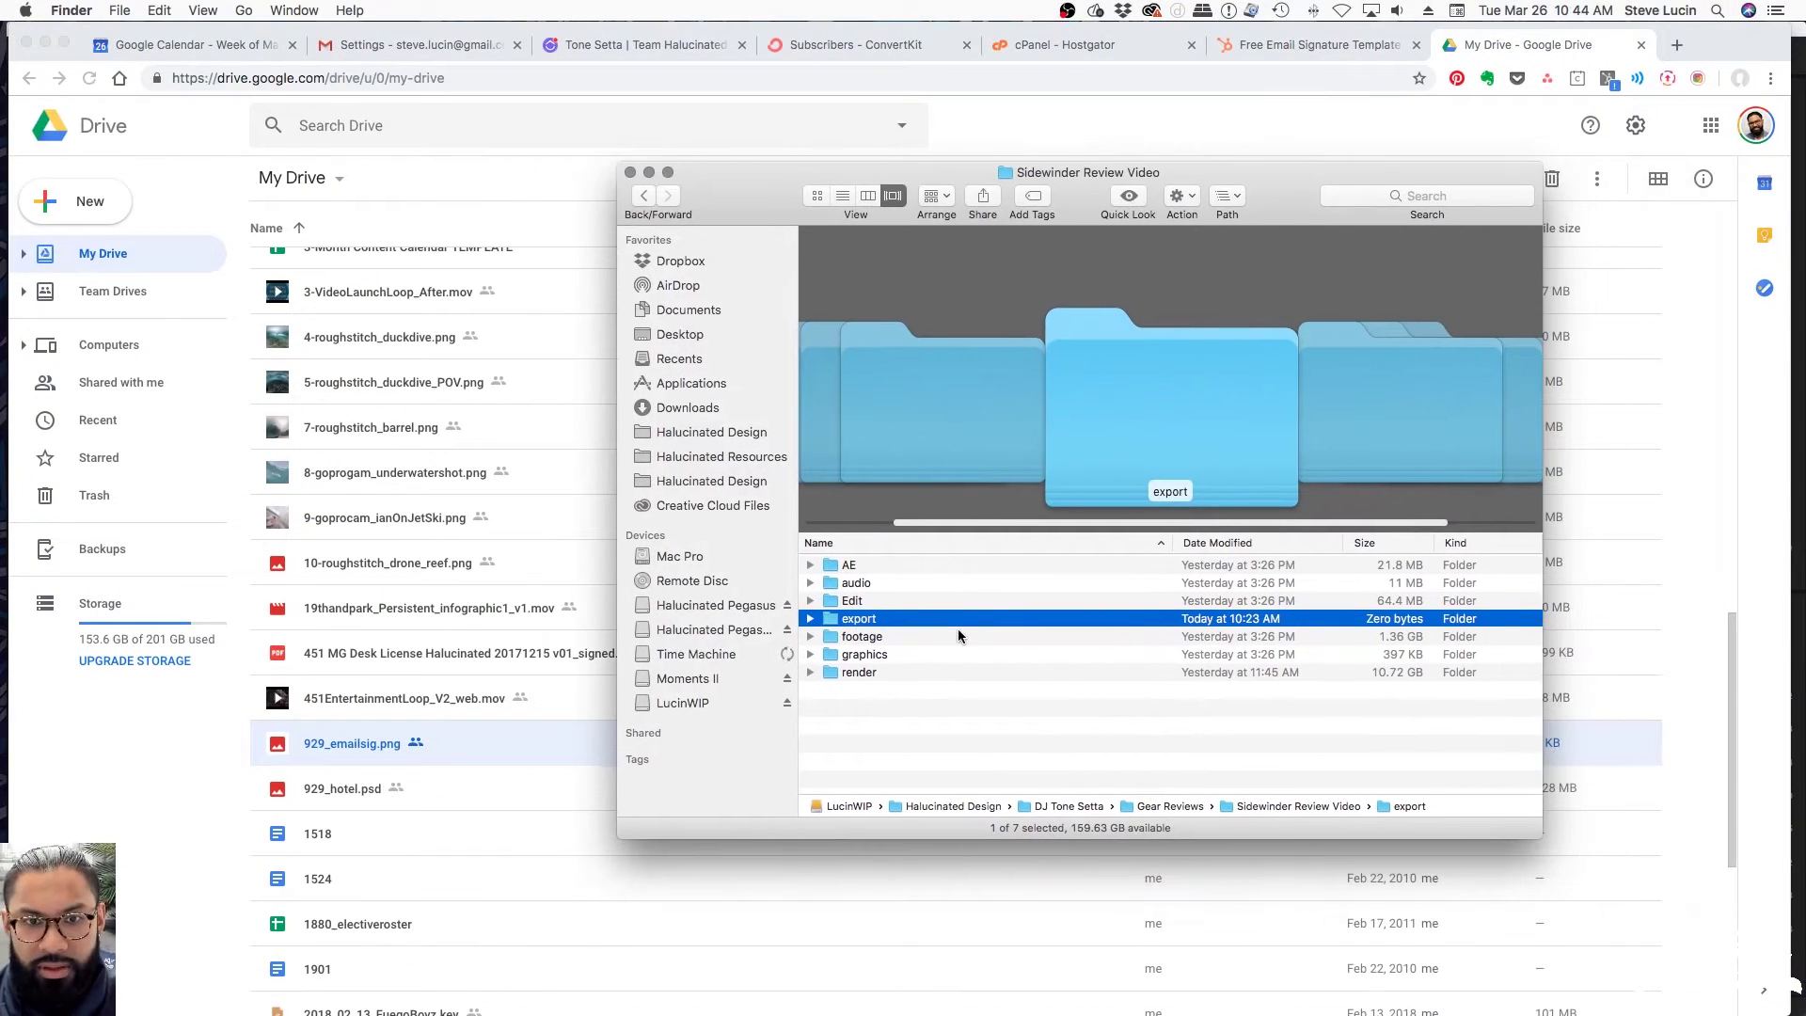
pyautogui.click(945, 720)
pyautogui.press('super+t')
pyautogui.scroll(-5, 922, 647)
pyautogui.scroll(5, 921, 647)
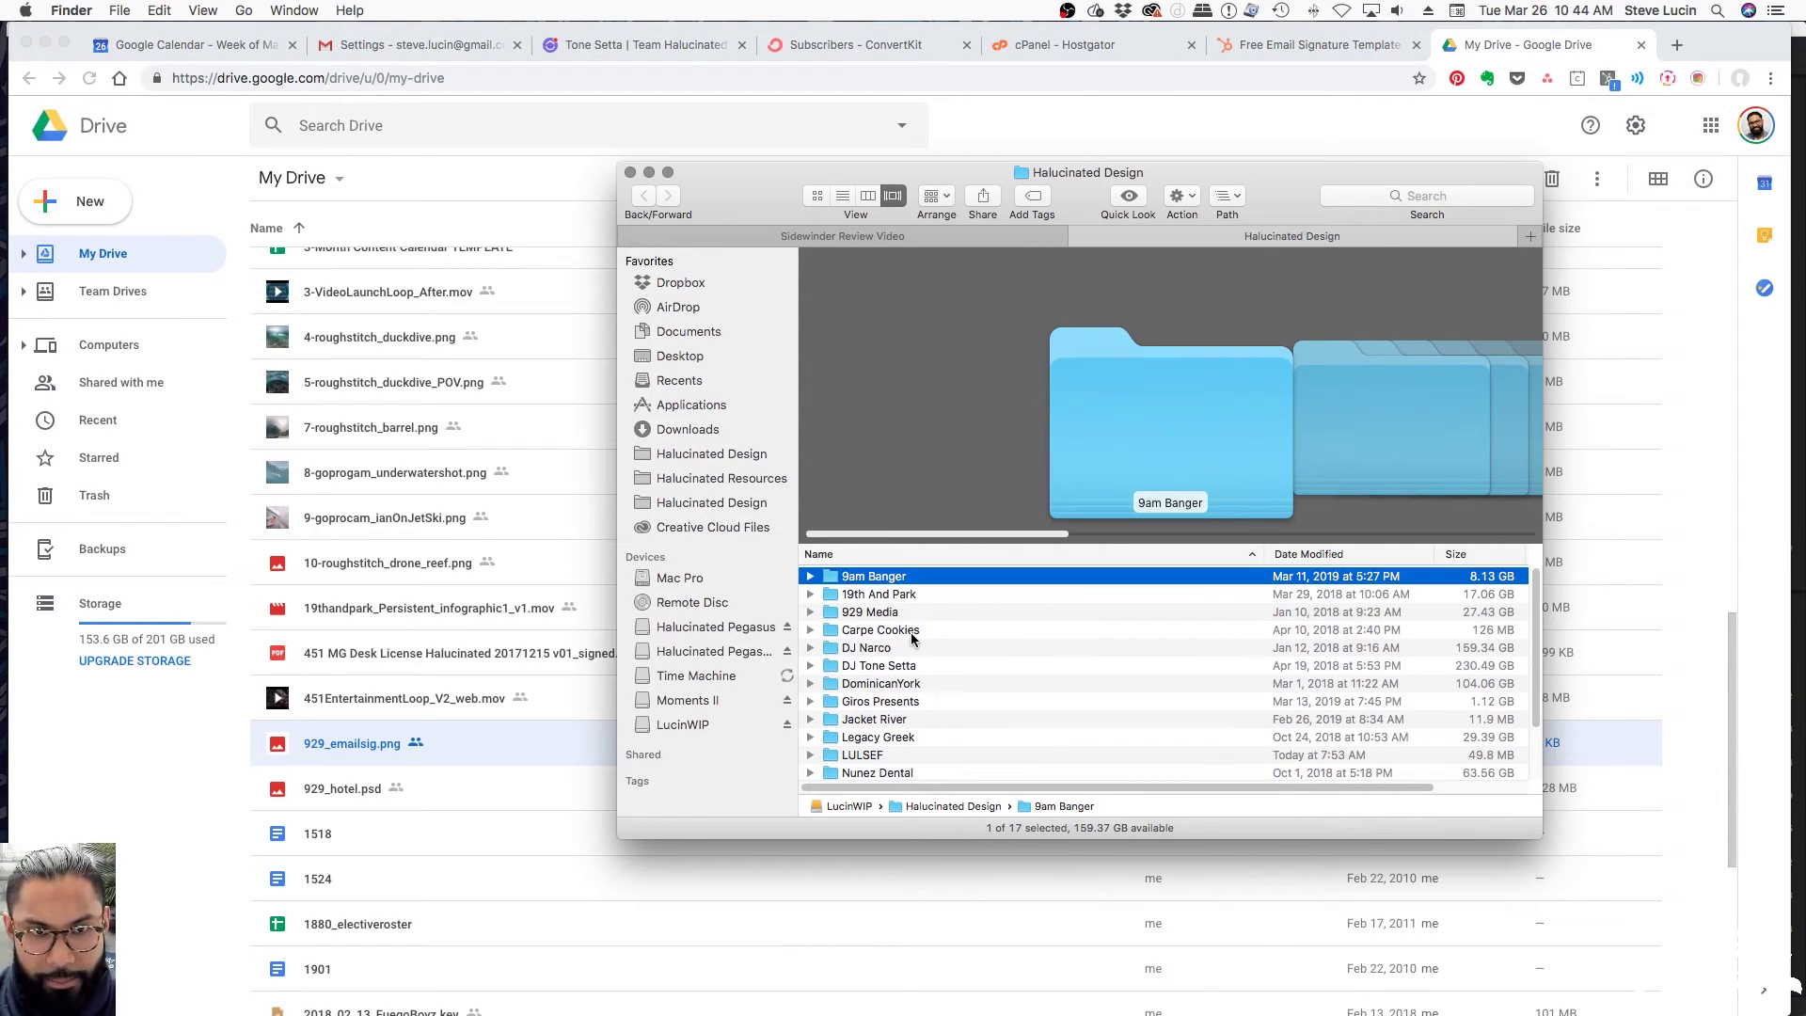
# Navigate from the website project folder through branding into the Logo folder
pyautogui.write('st')
pyautogui.press('super+Down')
pyautogui.press('Down')
pyautogui.press('Down')
pyautogui.press('Down')
pyautogui.press('super+Down')
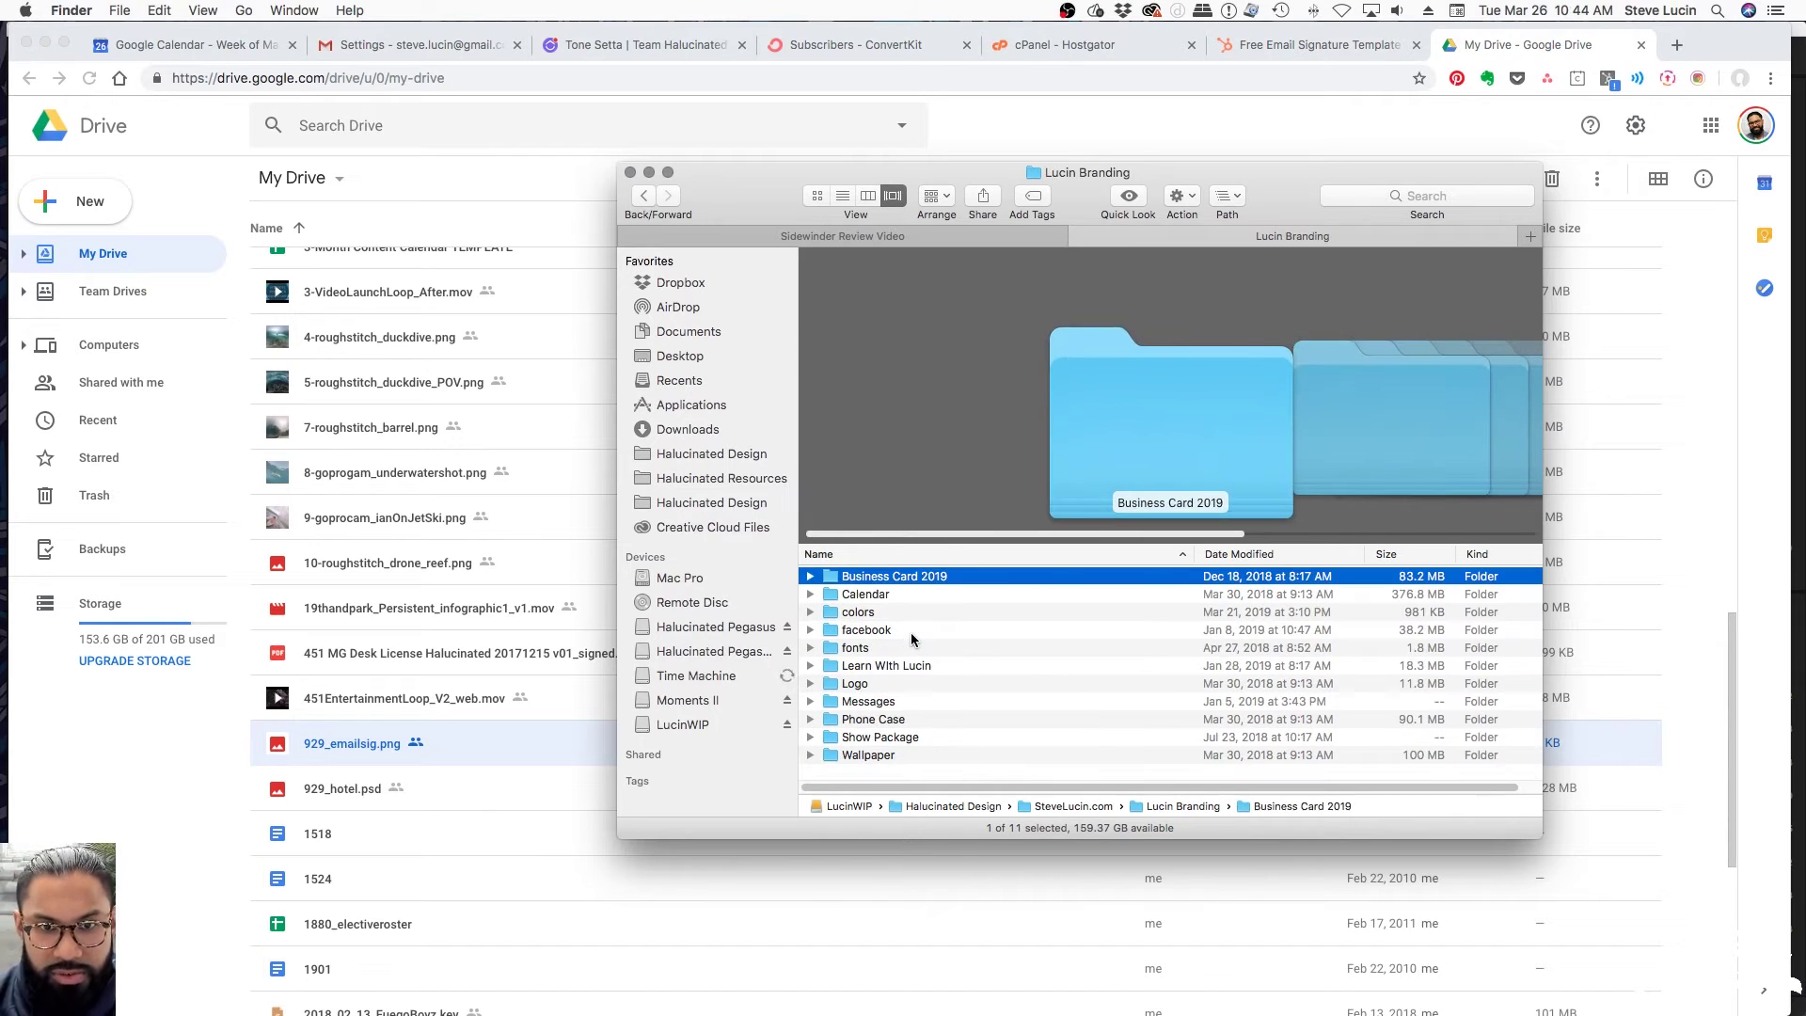
pyautogui.press('Down')
pyautogui.press('Down')
pyautogui.press('Down')
pyautogui.press('Down')
pyautogui.press('Down')
pyautogui.press('Down')
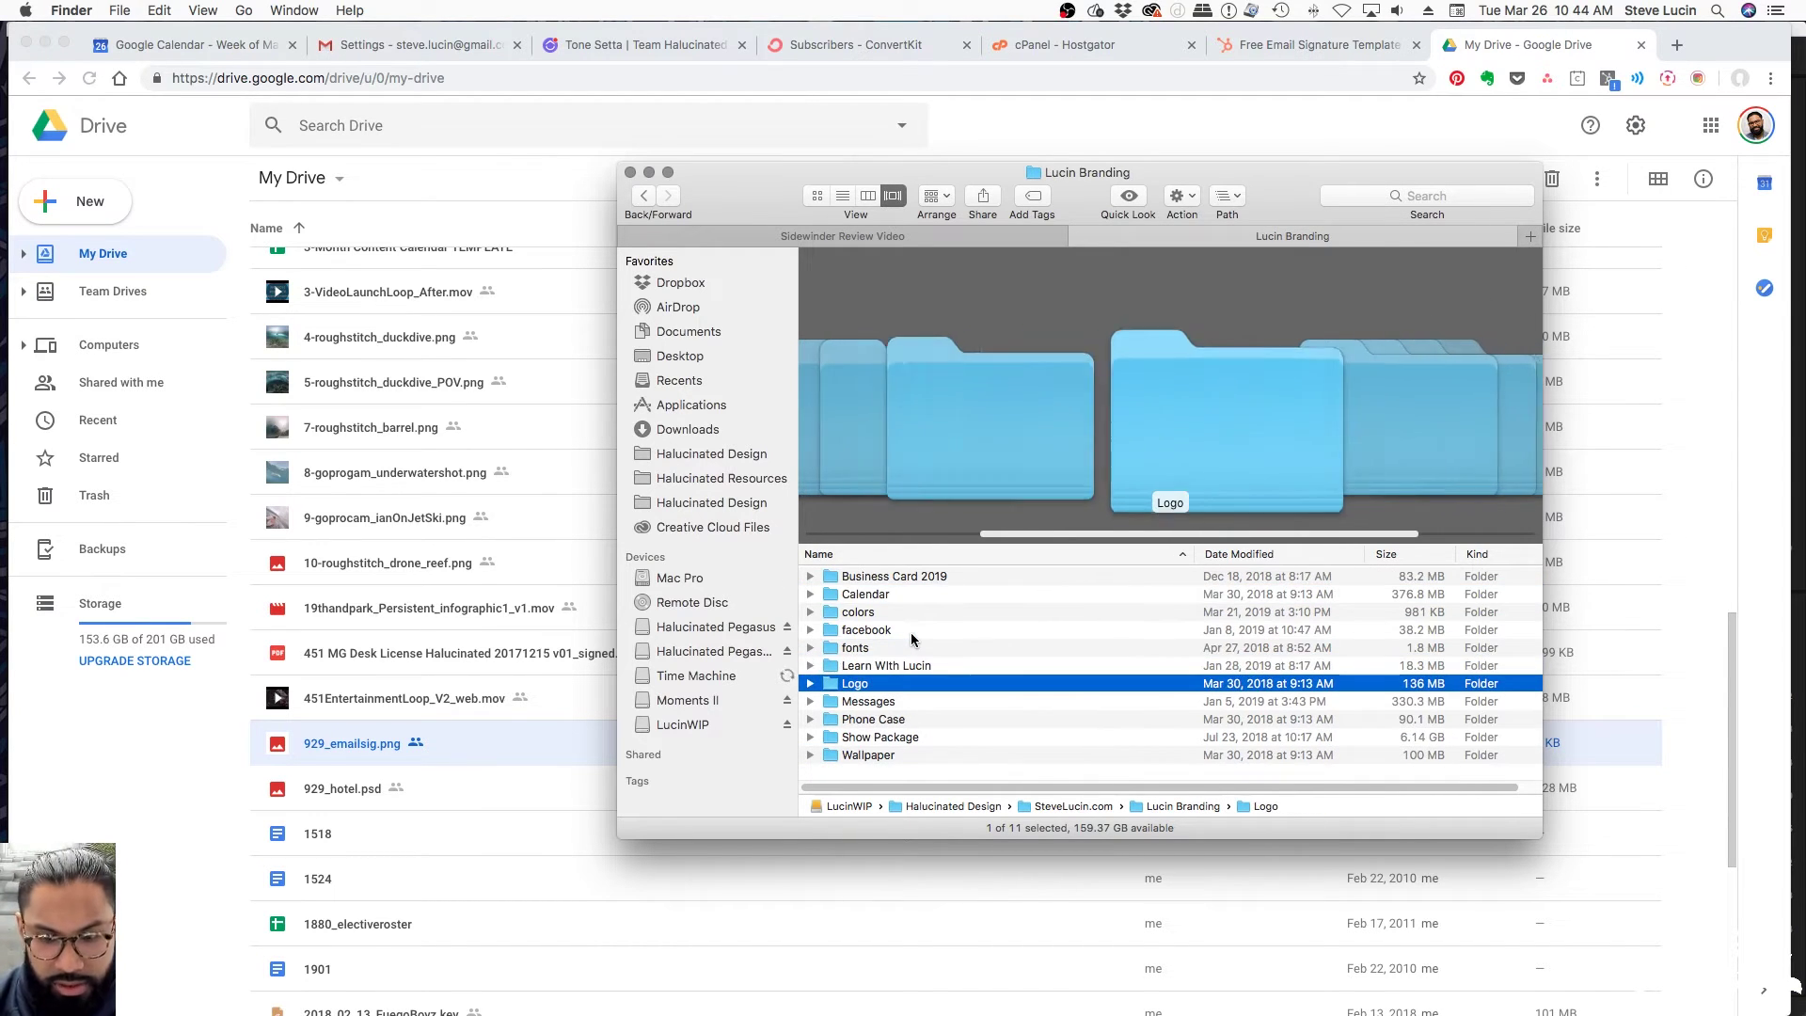
pyautogui.press('super+Down')
pyautogui.press('Down')
pyautogui.press('Down')
pyautogui.press('Down')
pyautogui.press('Down')
pyautogui.press('Down')
pyautogui.press('Down')
pyautogui.press('Down')
pyautogui.press('Down')
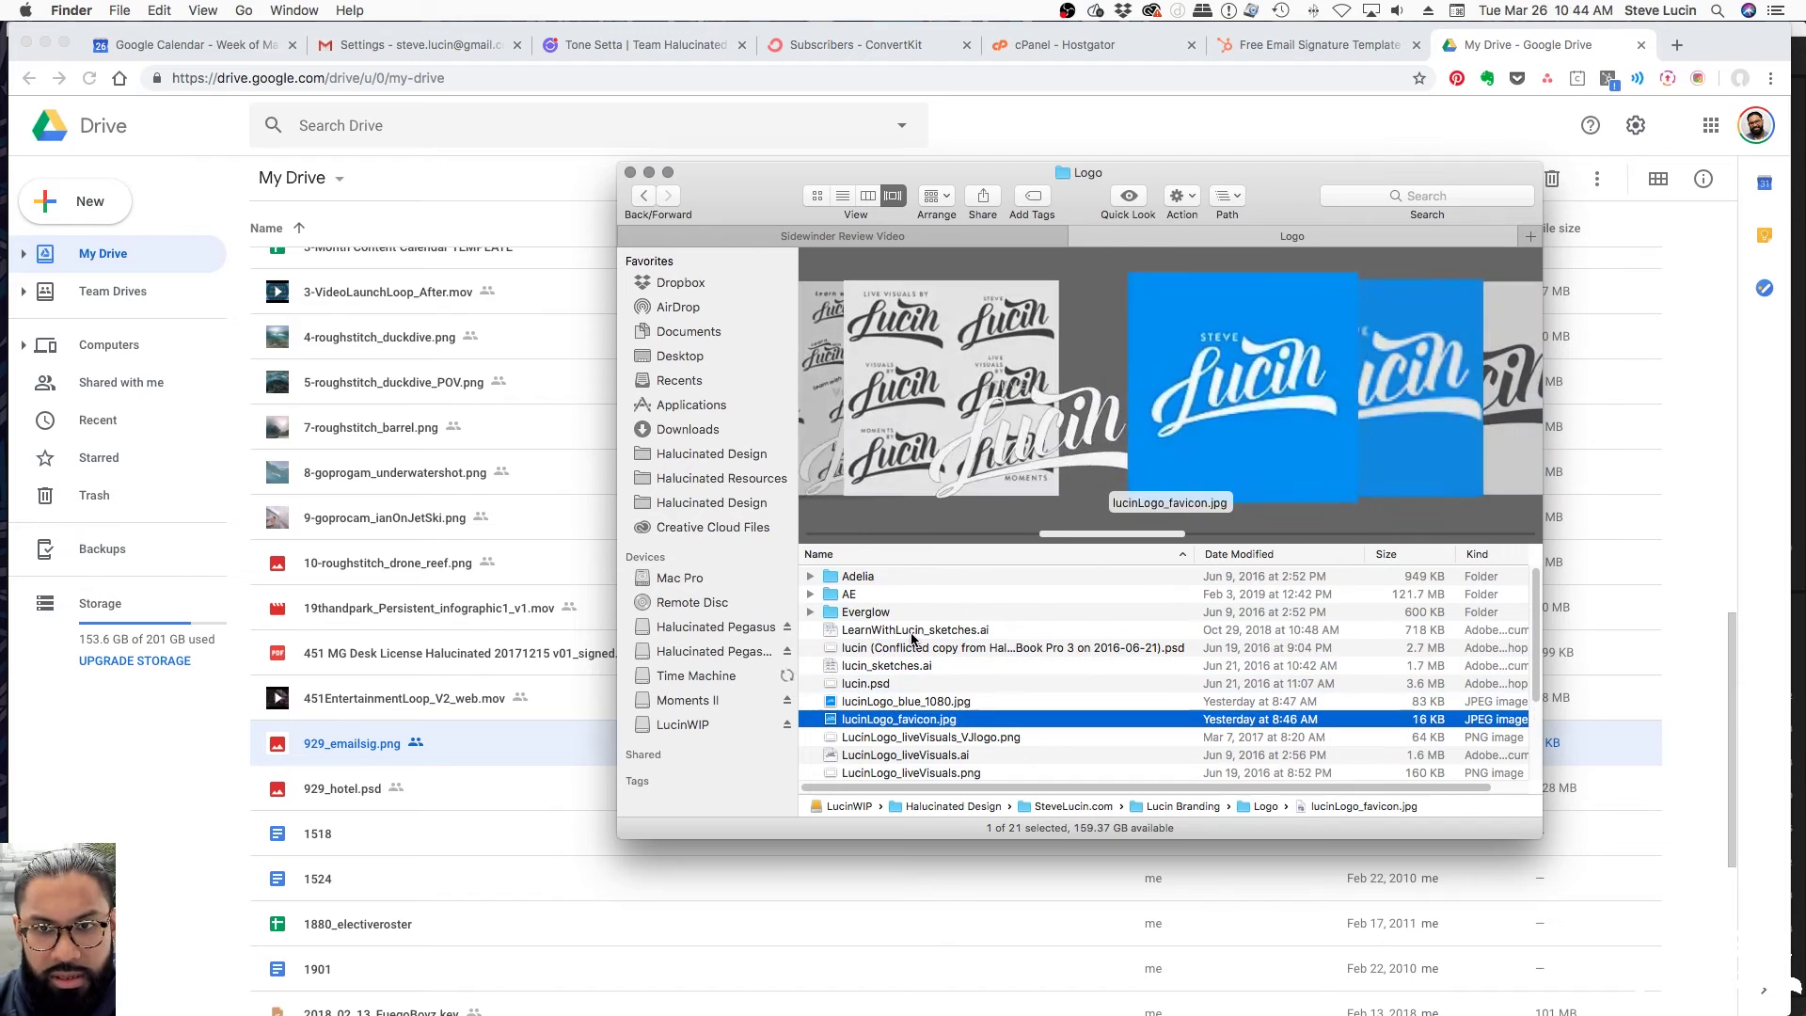
# Preview the logo files and view the black logo PNG at full size
pyautogui.scroll(-3, 973, 674)
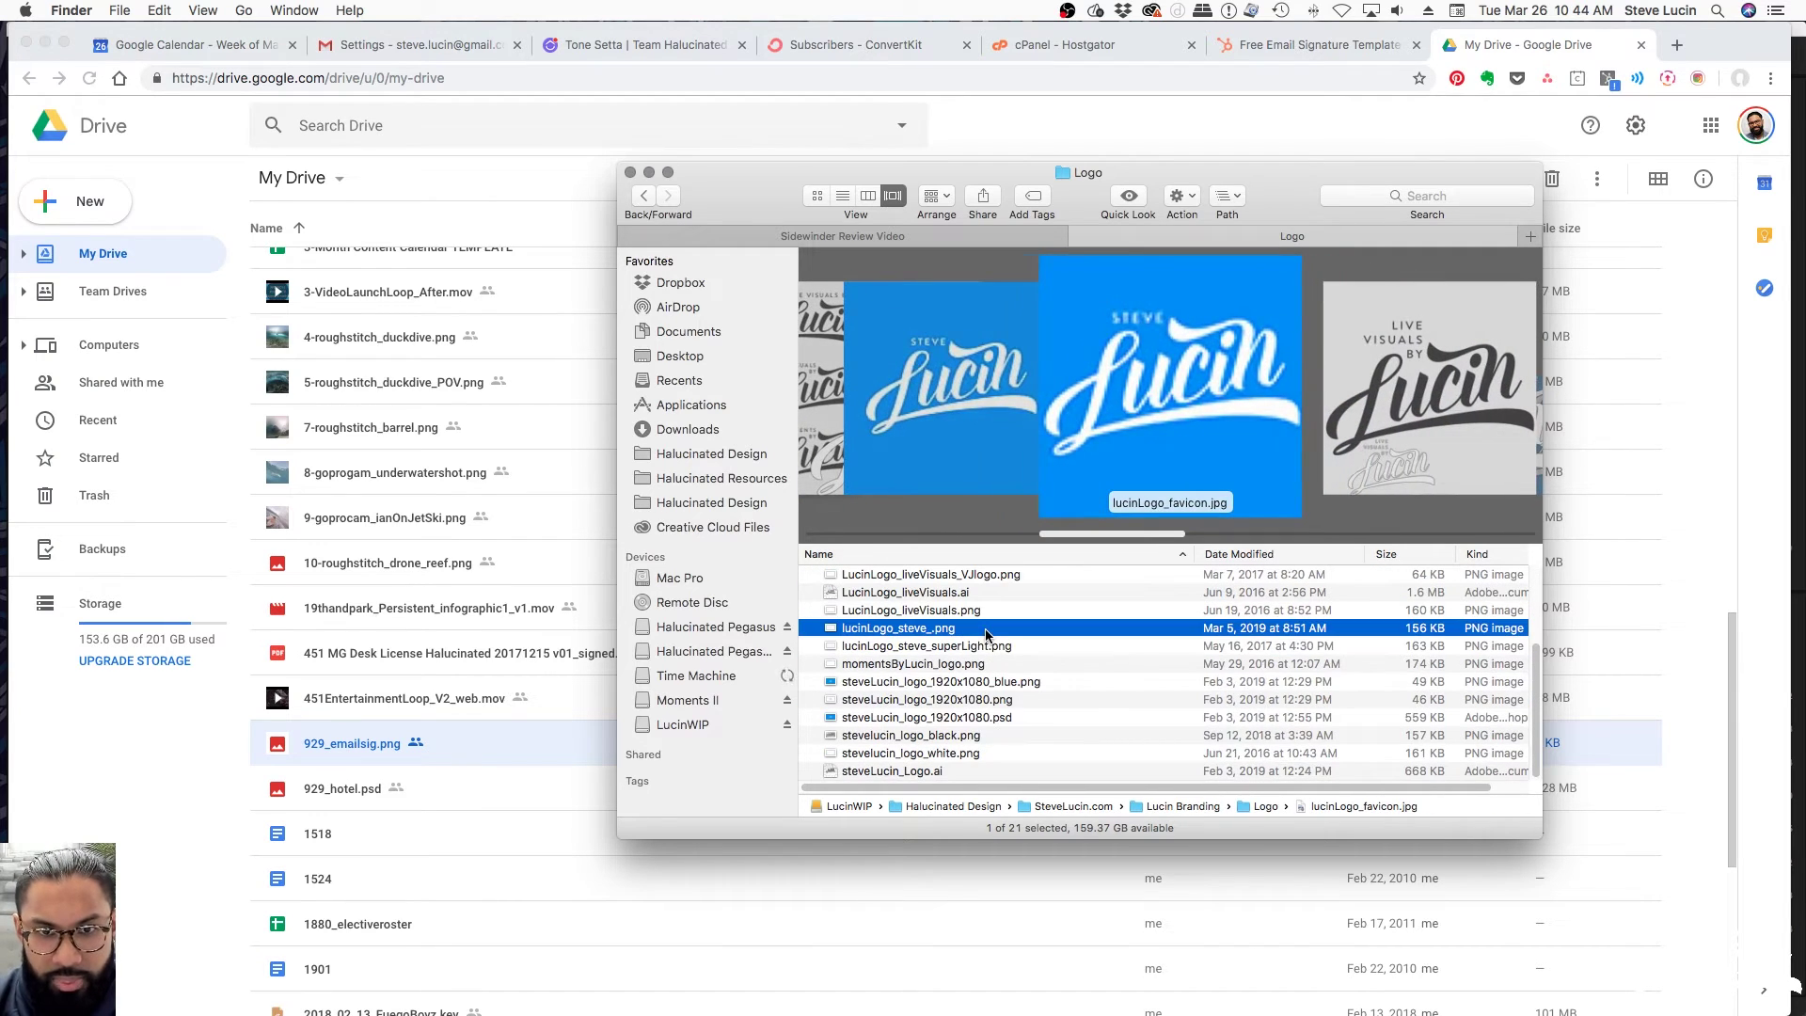
pyautogui.click(987, 634)
pyautogui.press('Up')
pyautogui.press('Up')
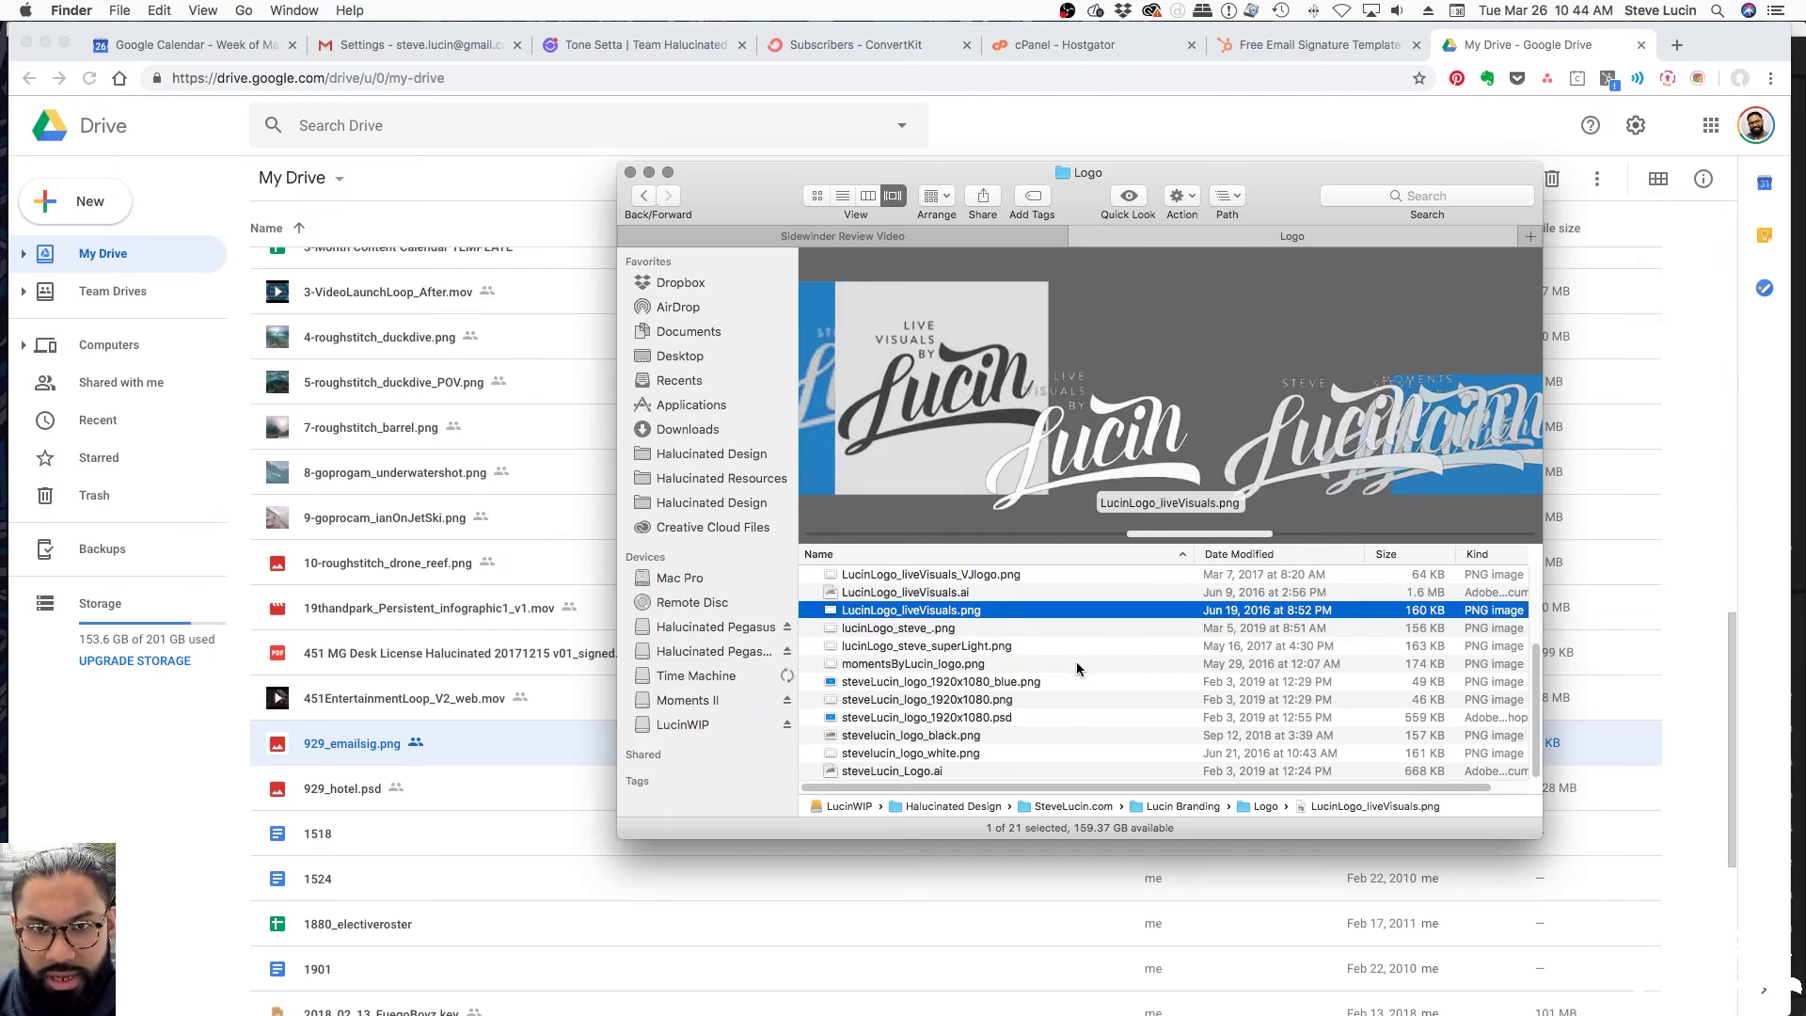
pyautogui.press('Down')
pyautogui.press('Down')
pyautogui.press('Down')
pyautogui.press('Down')
pyautogui.press('Down')
pyautogui.press('Down')
pyautogui.press('Down')
pyautogui.press('Down')
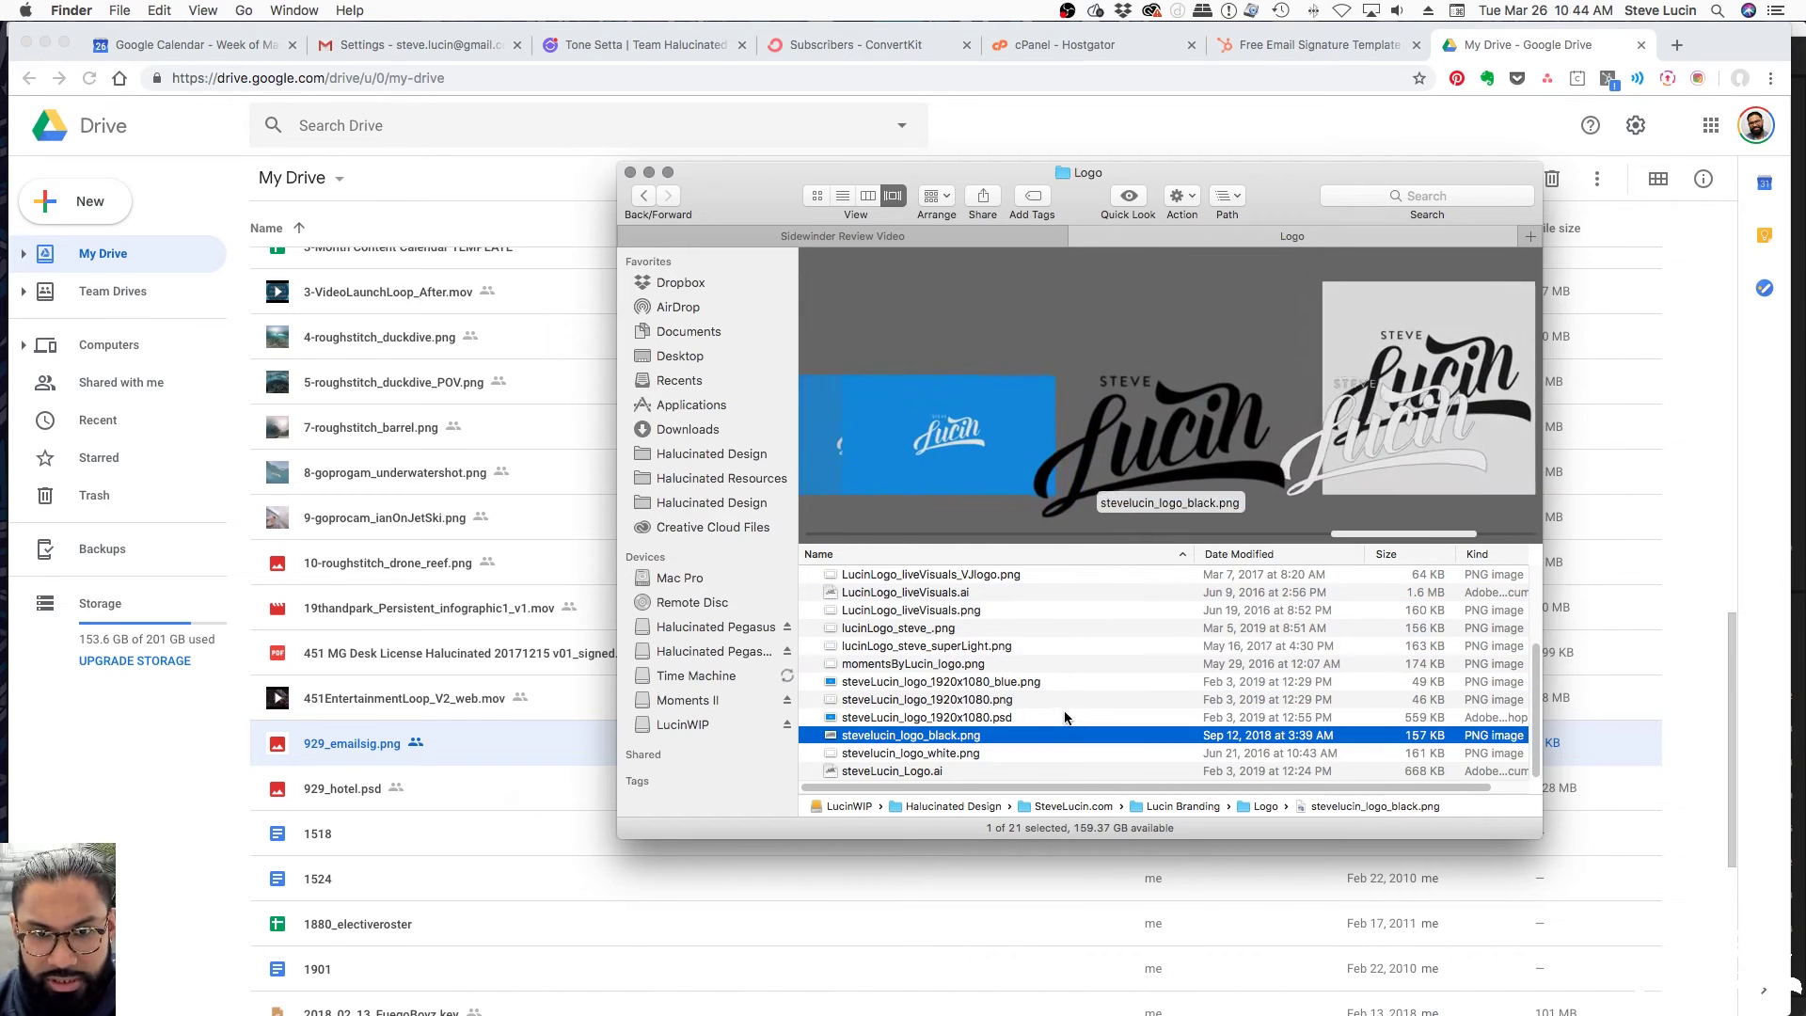
pyautogui.press('space')
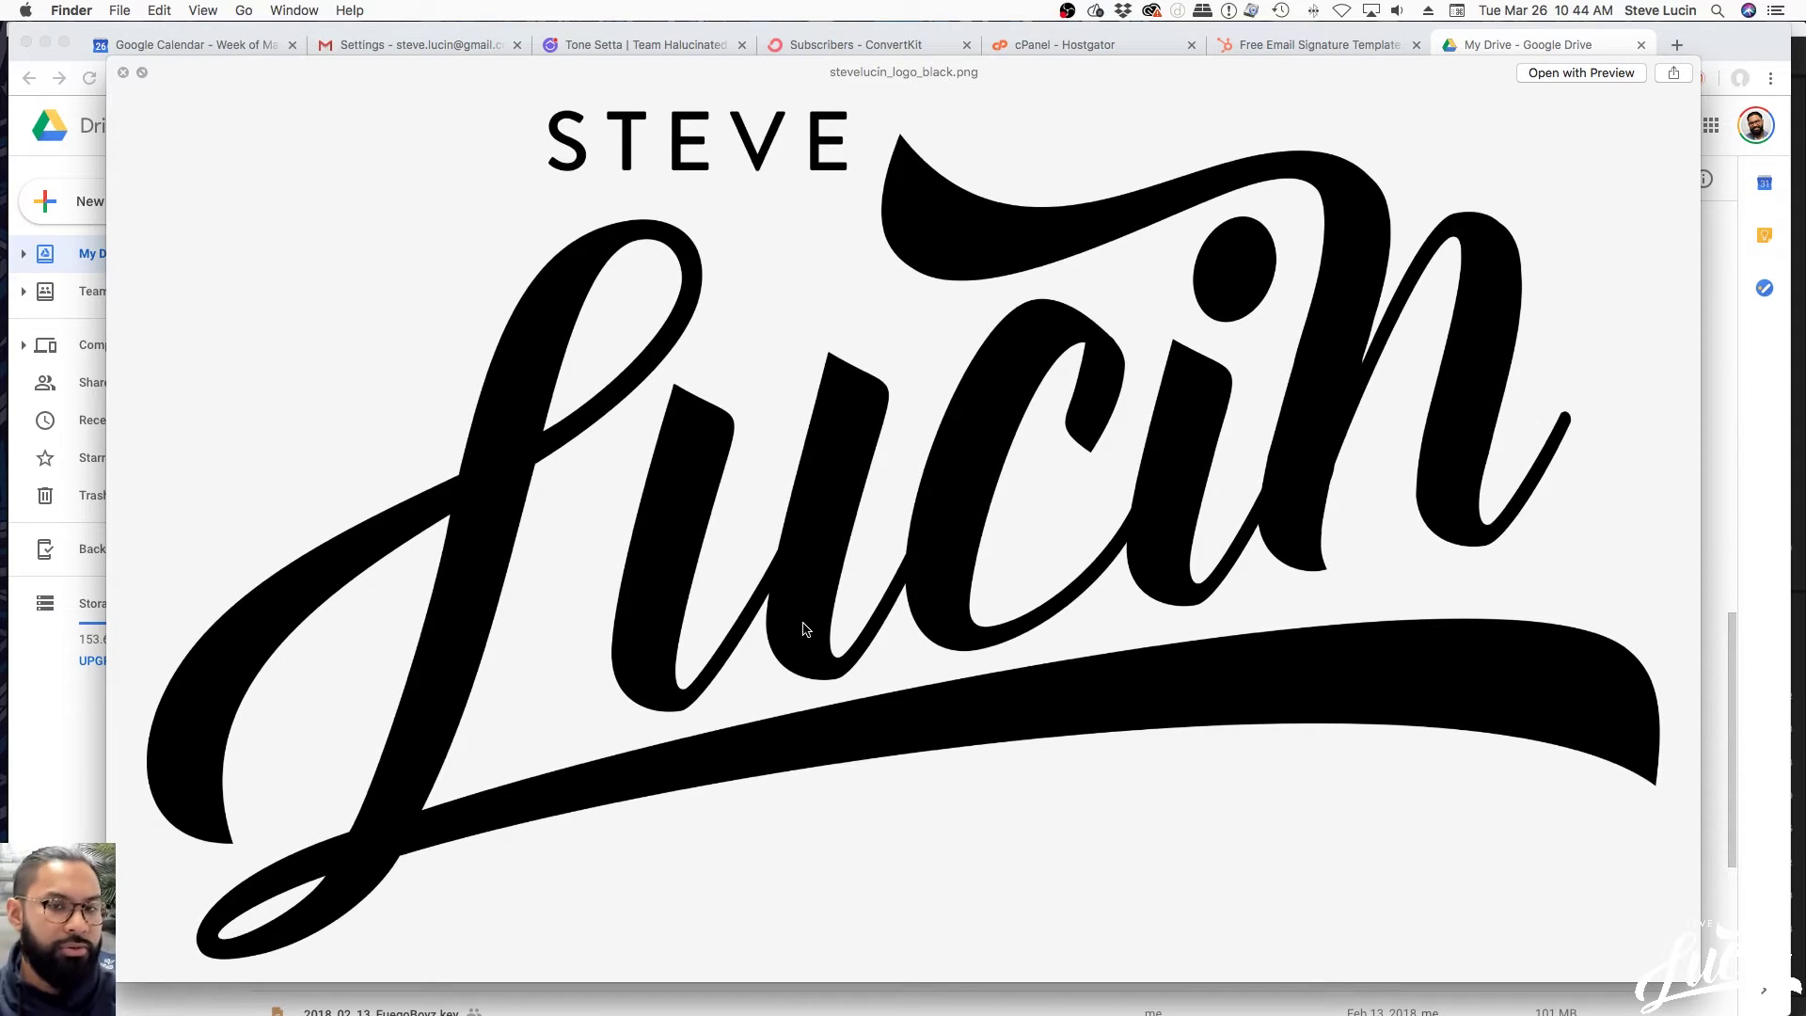
pyautogui.press('space')
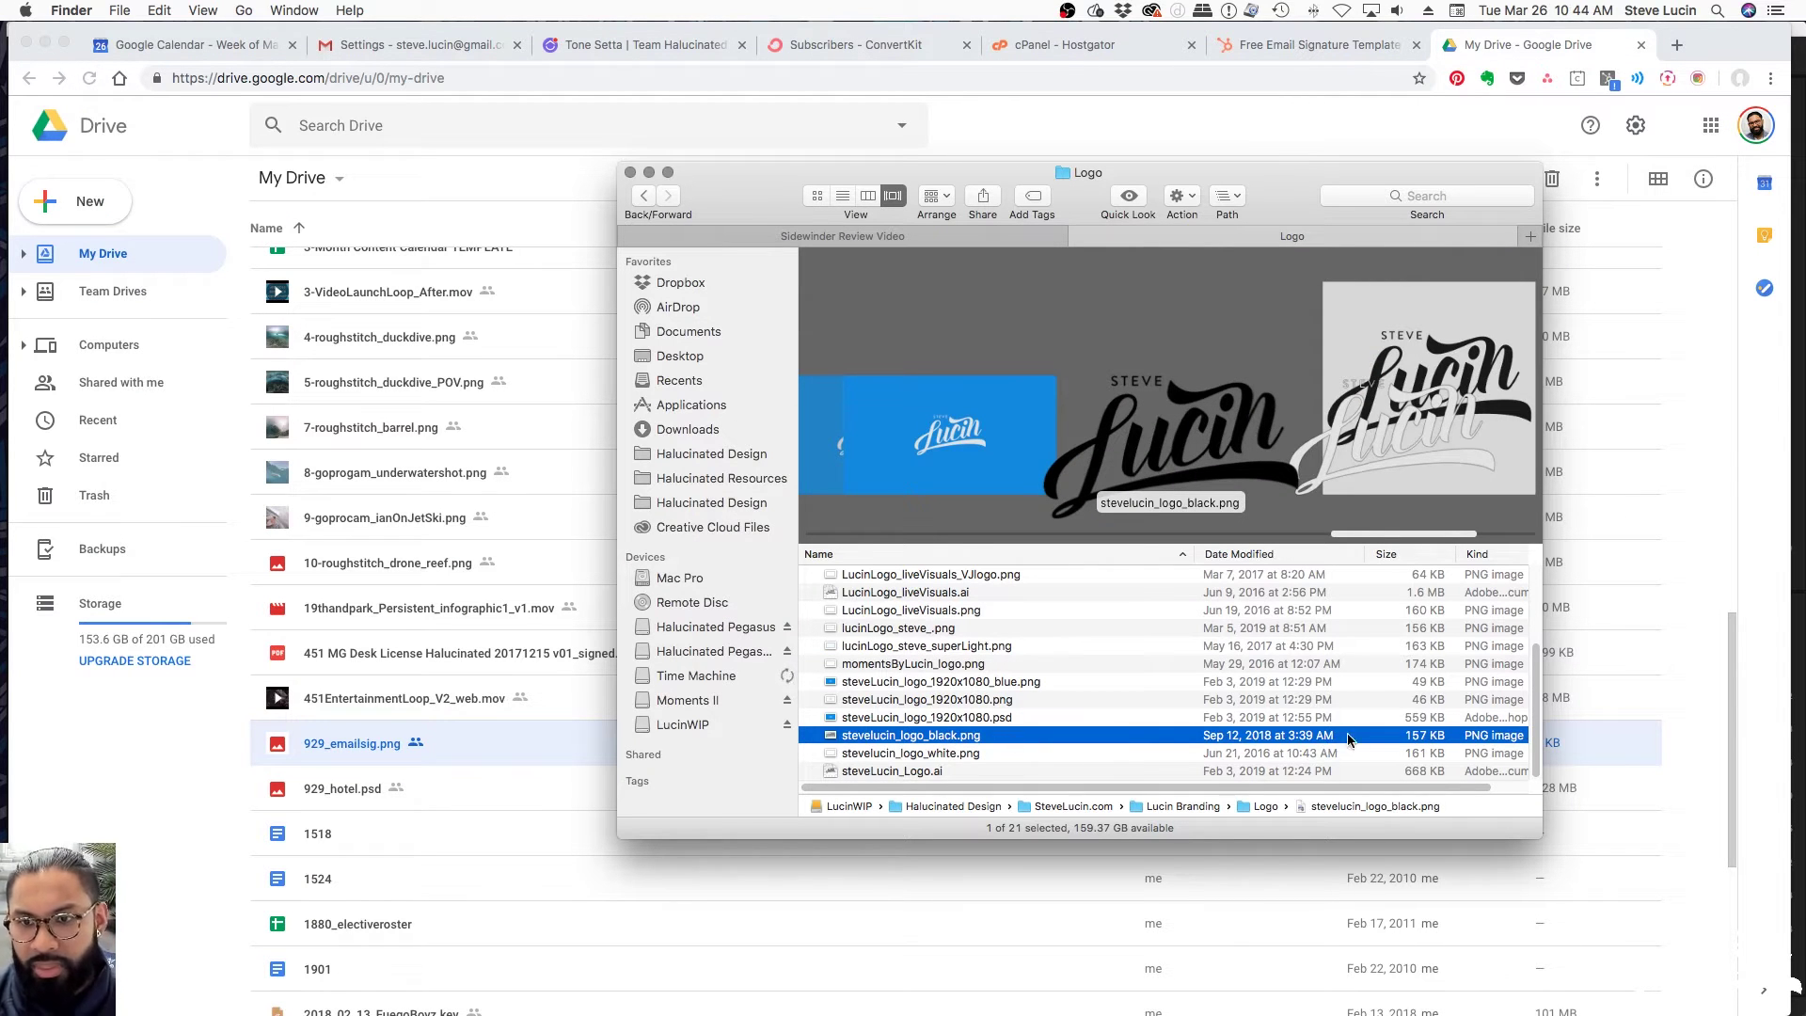
# Open stevelucin_logo_black.png with Photoshop CC 2018
pyautogui.rightClick(994, 740)
pyautogui.moveTo(1081, 670)
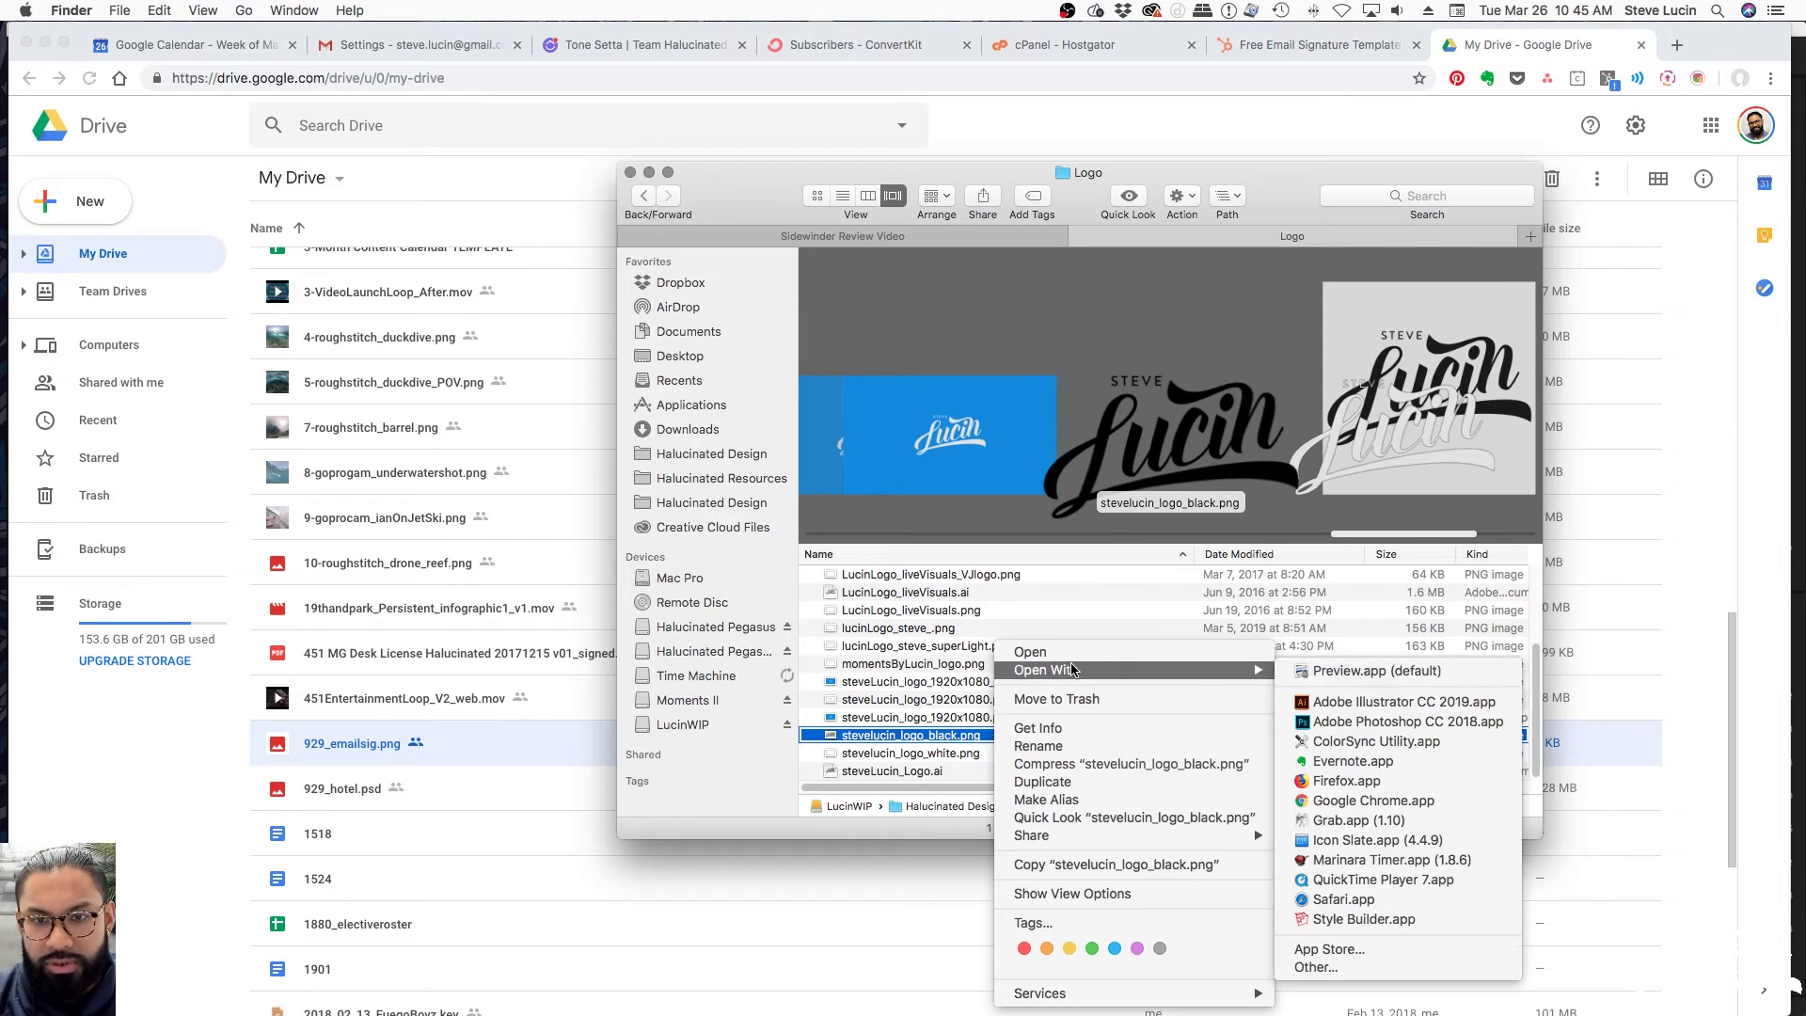
pyautogui.click(1373, 721)
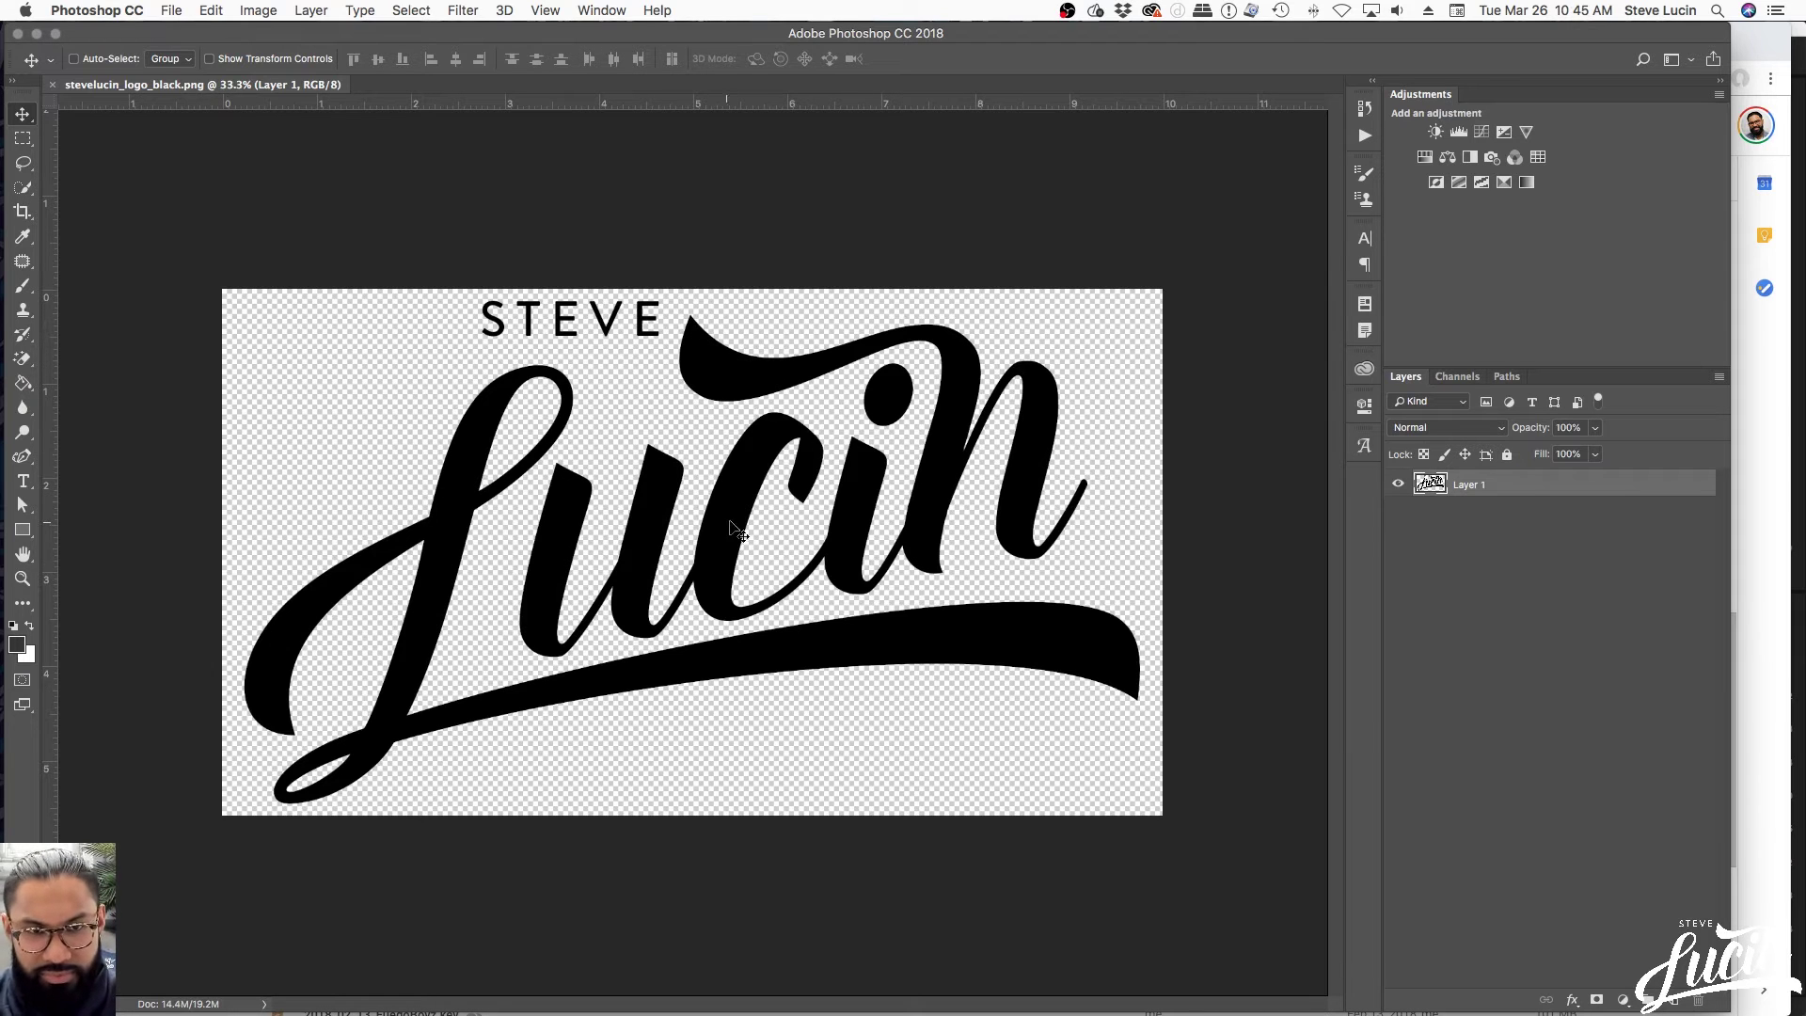
# Return to the browser's signature generator tab, leaving the black logo open in Photoshop
pyautogui.hotkey('ctrl', 'Up')
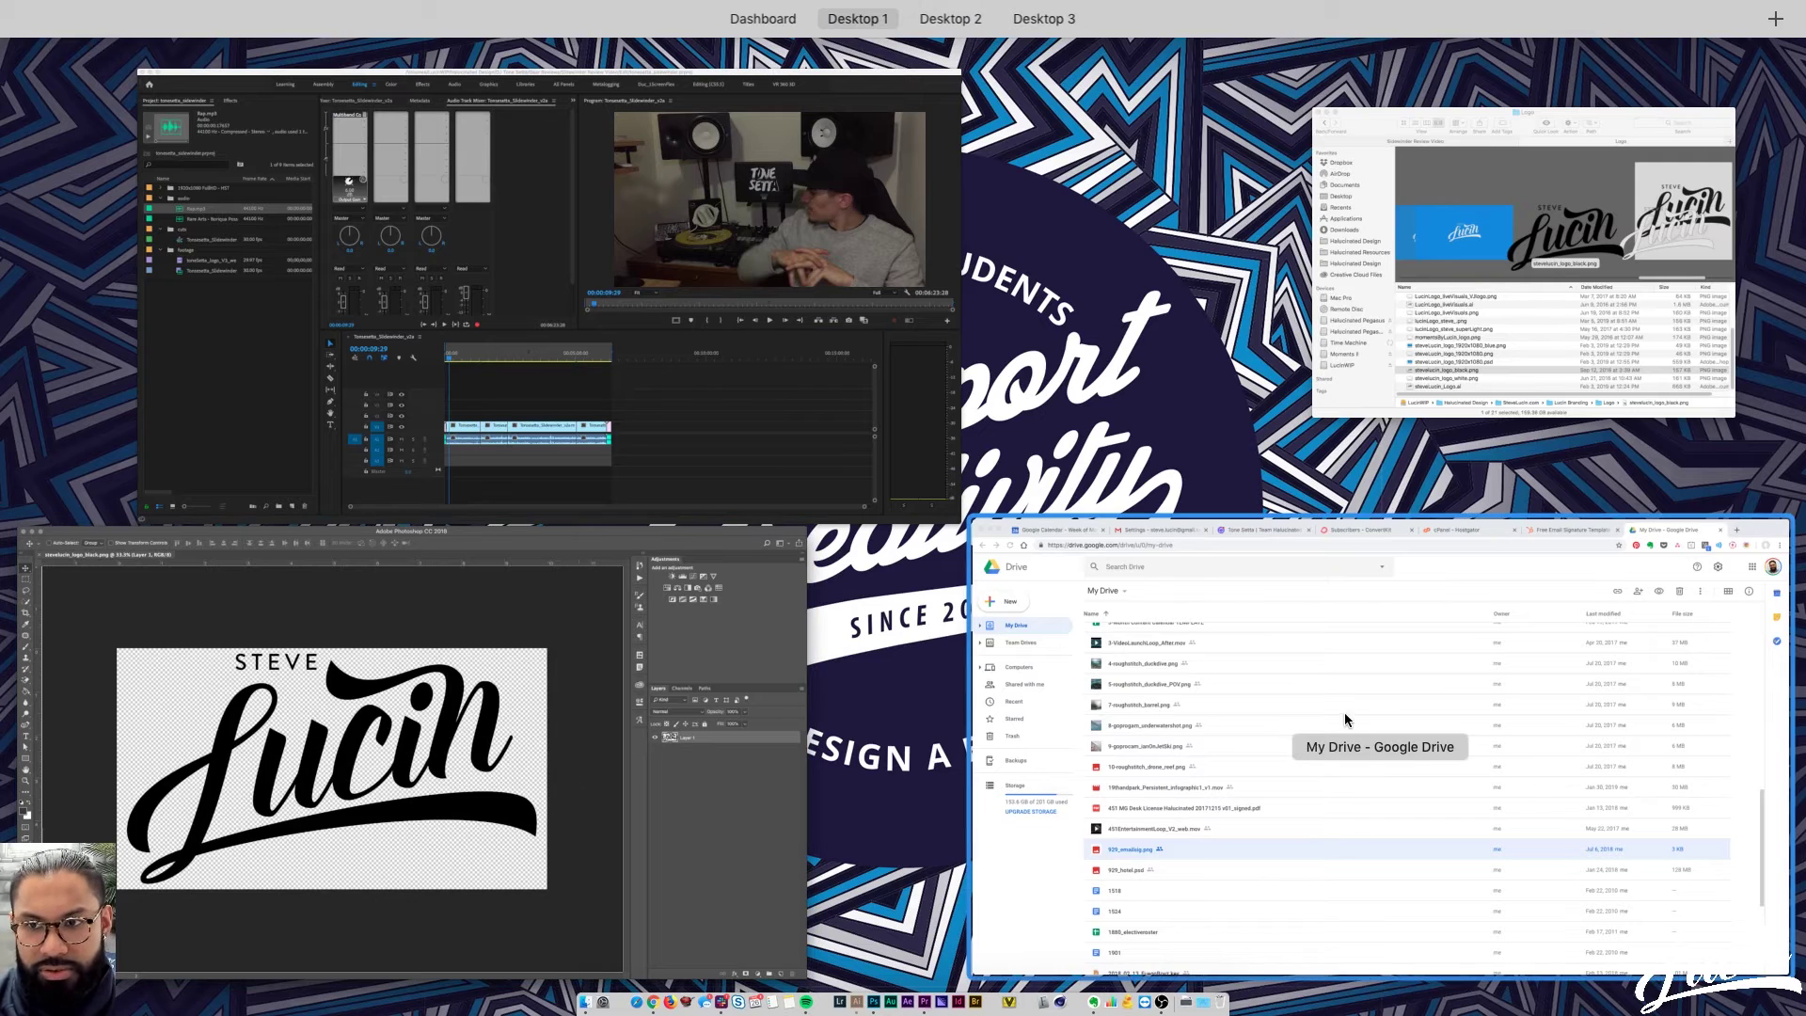
pyautogui.click(1126, 680)
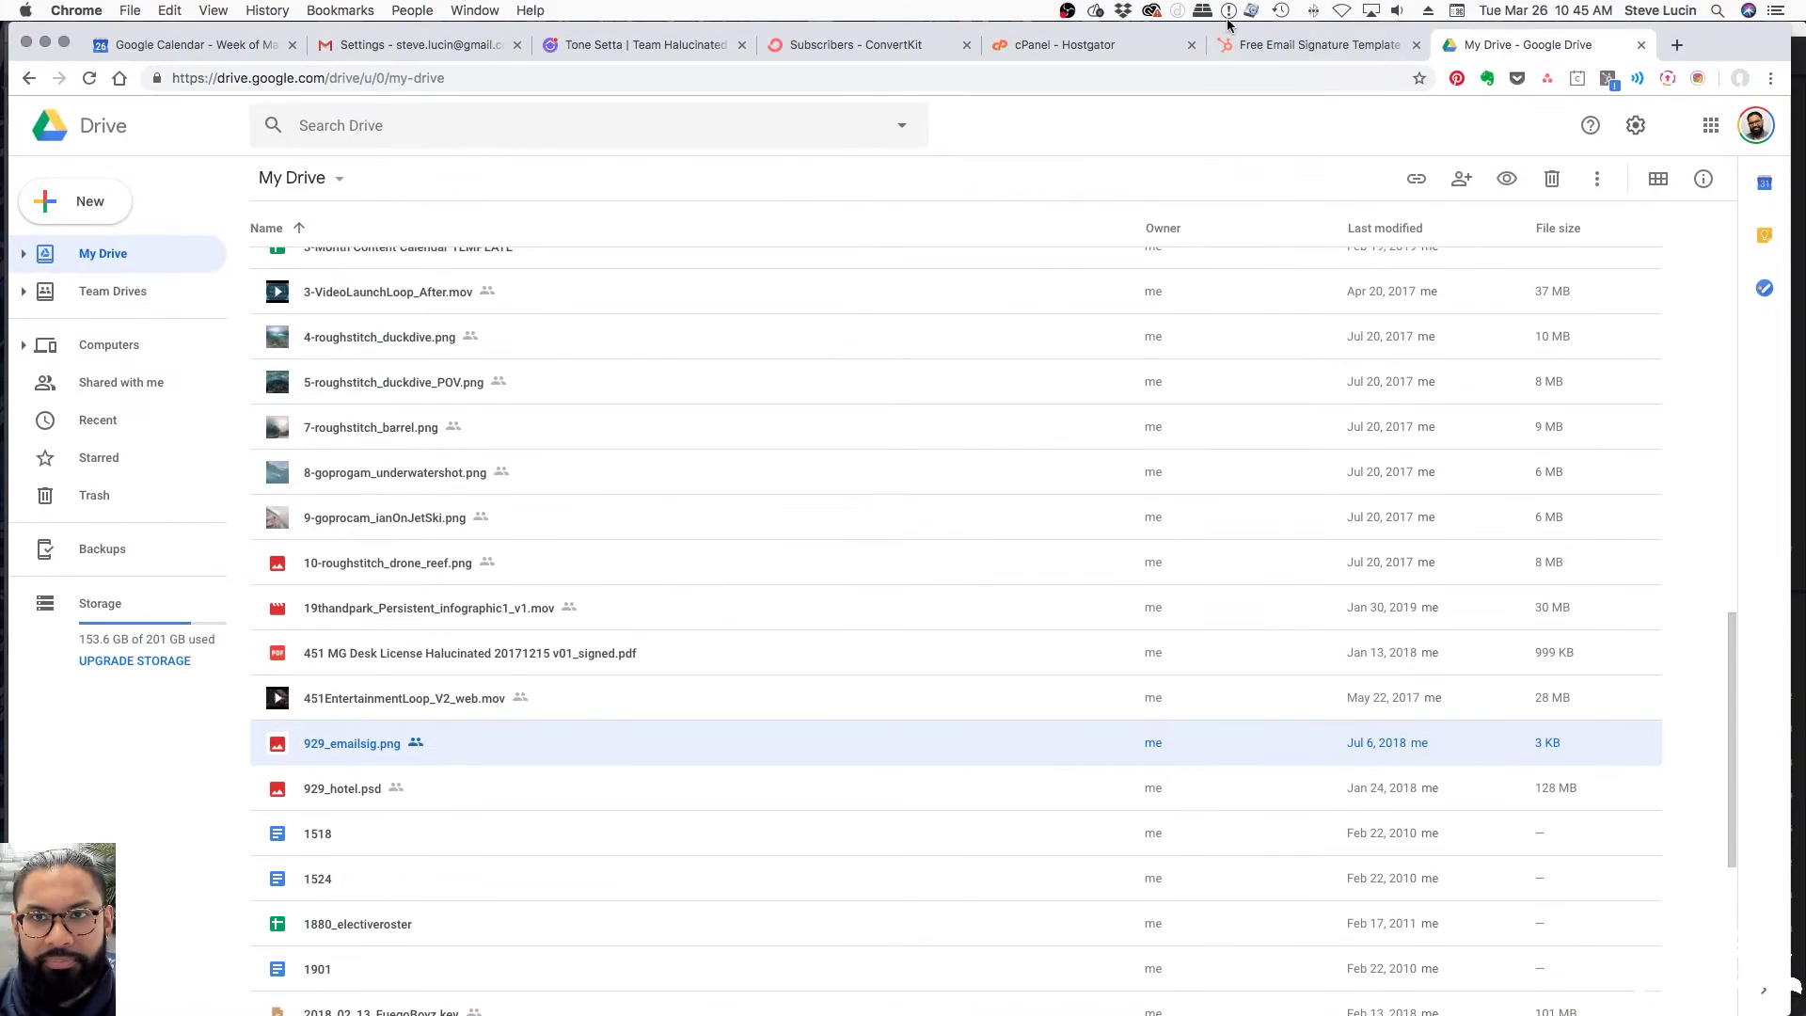
pyautogui.click(1242, 44)
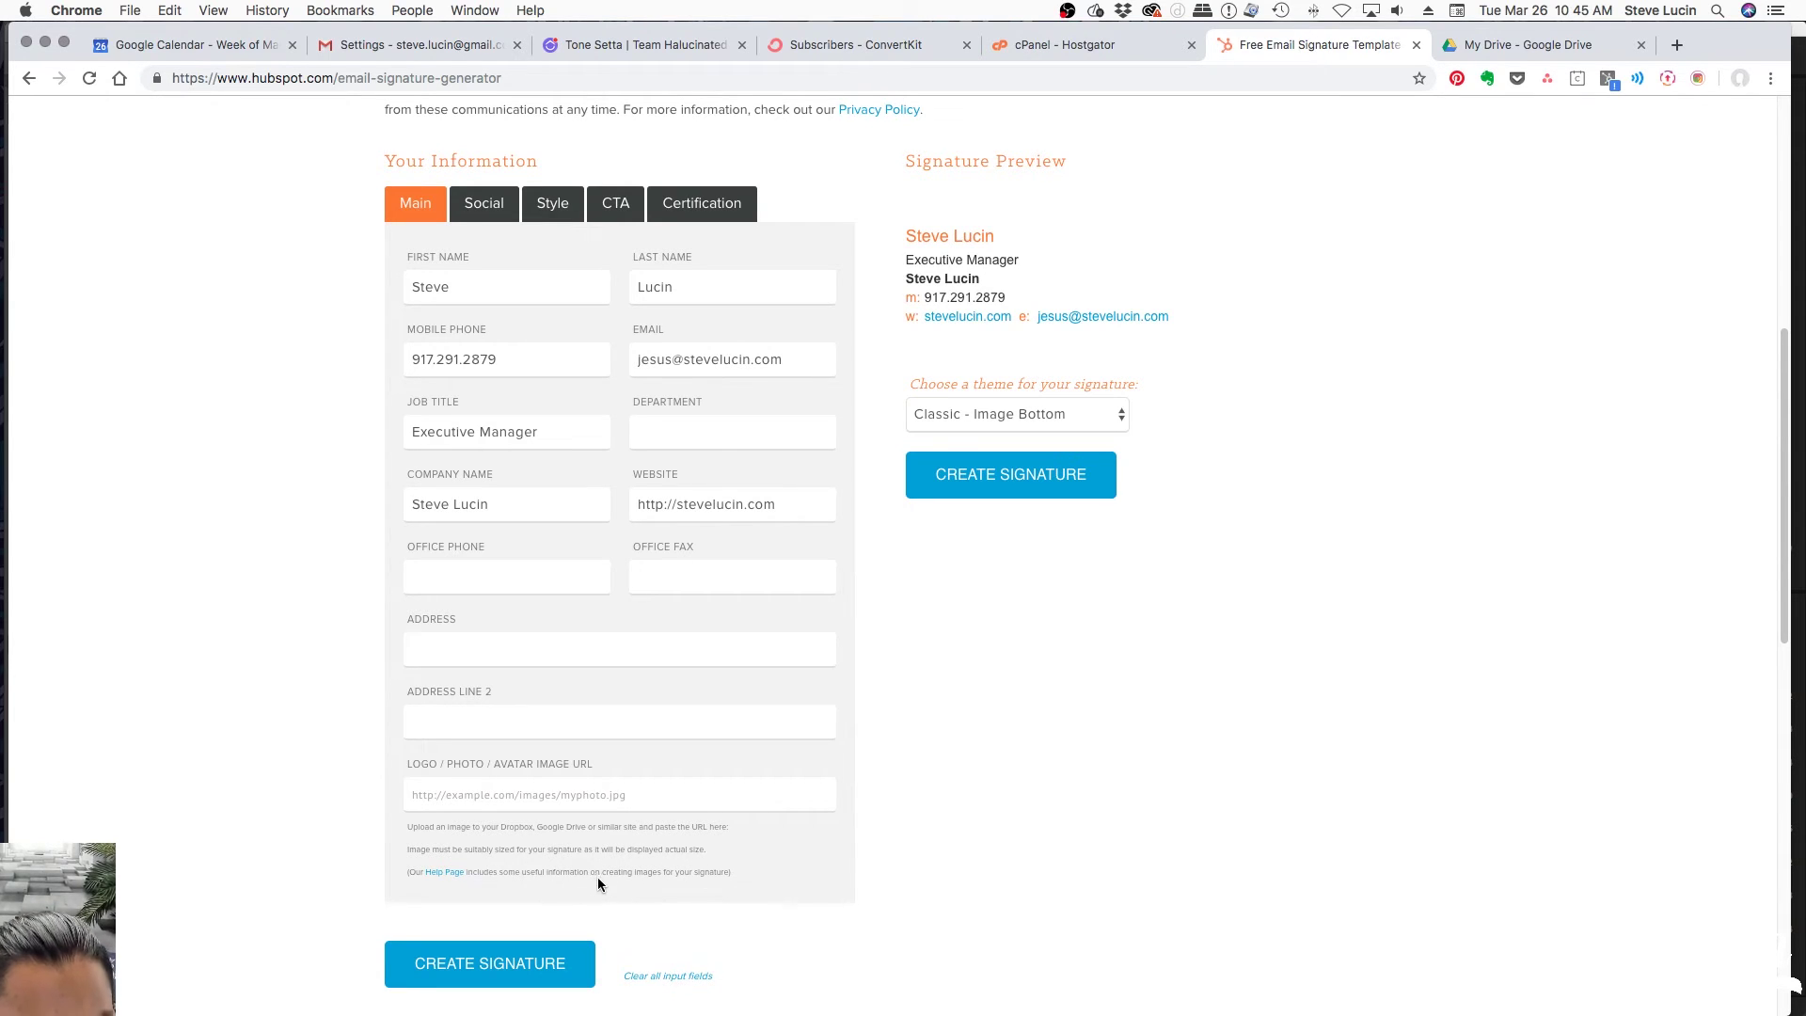
# Read the Gmail signature steps on the generator's FAQ page, then return to Gmail settings
pyautogui.keyDown('super'); pyautogui.click(444, 872); pyautogui.keyUp('super')
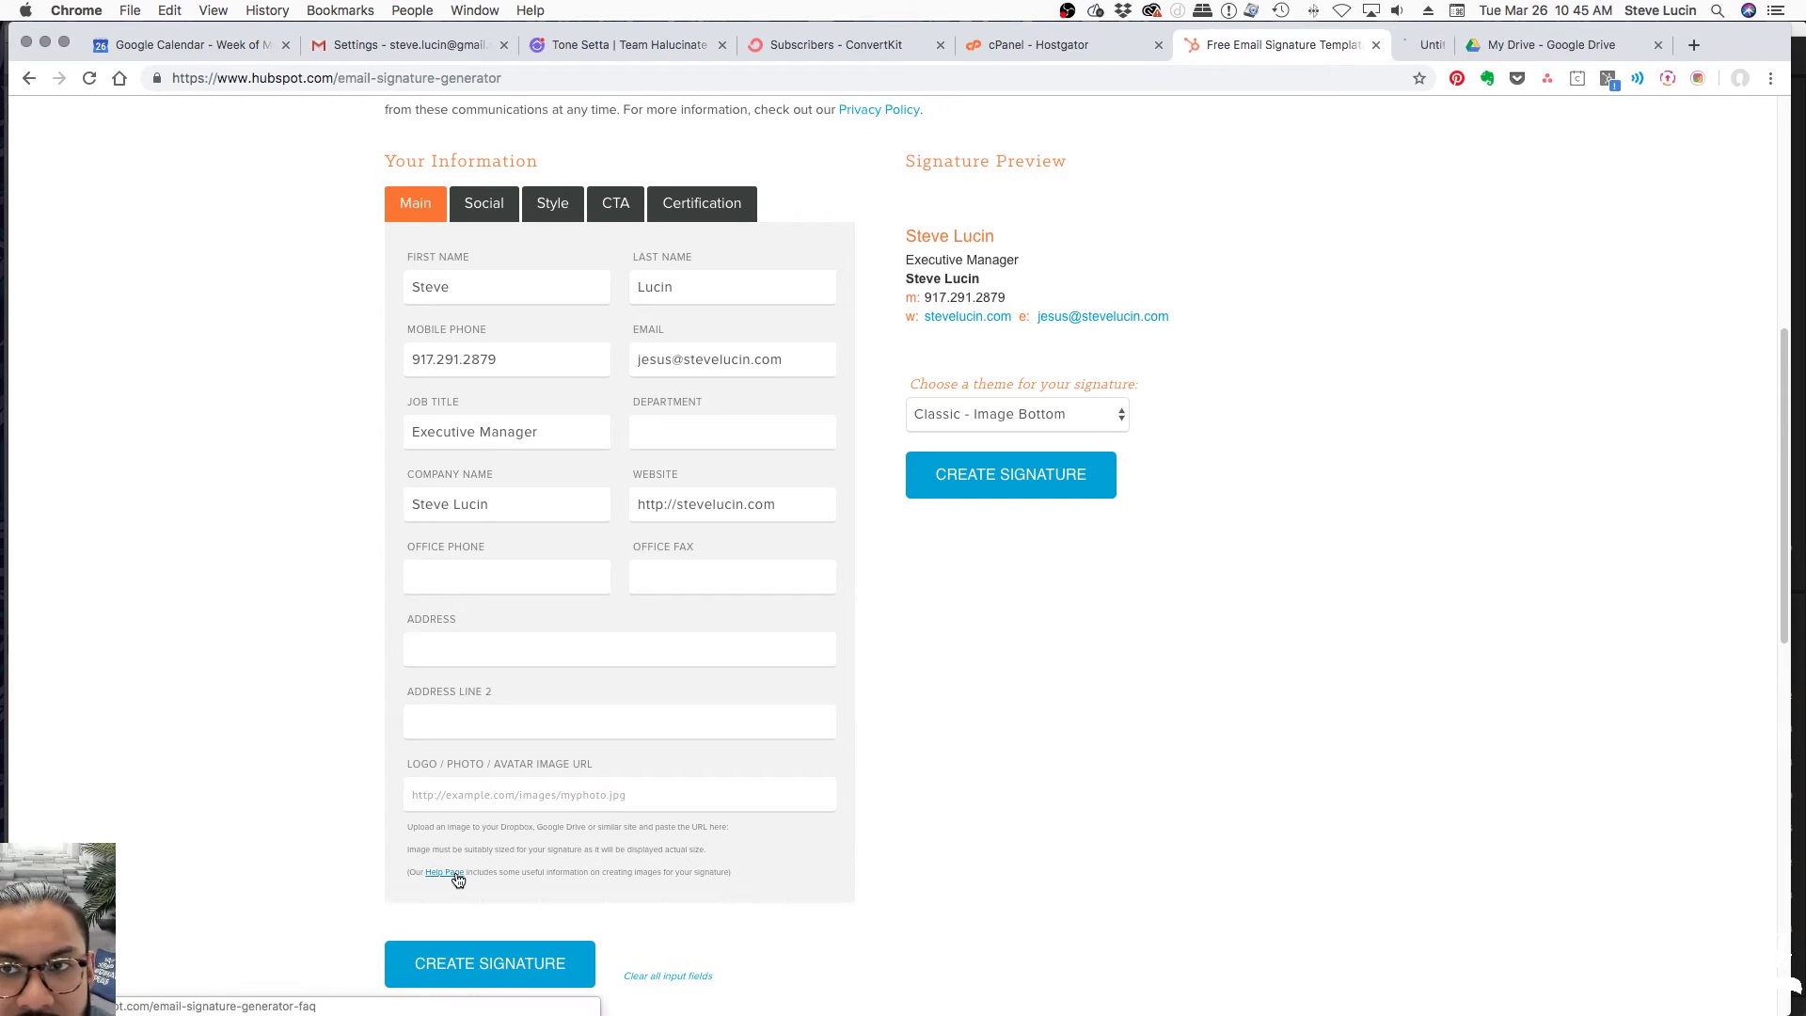
pyautogui.click(1402, 52)
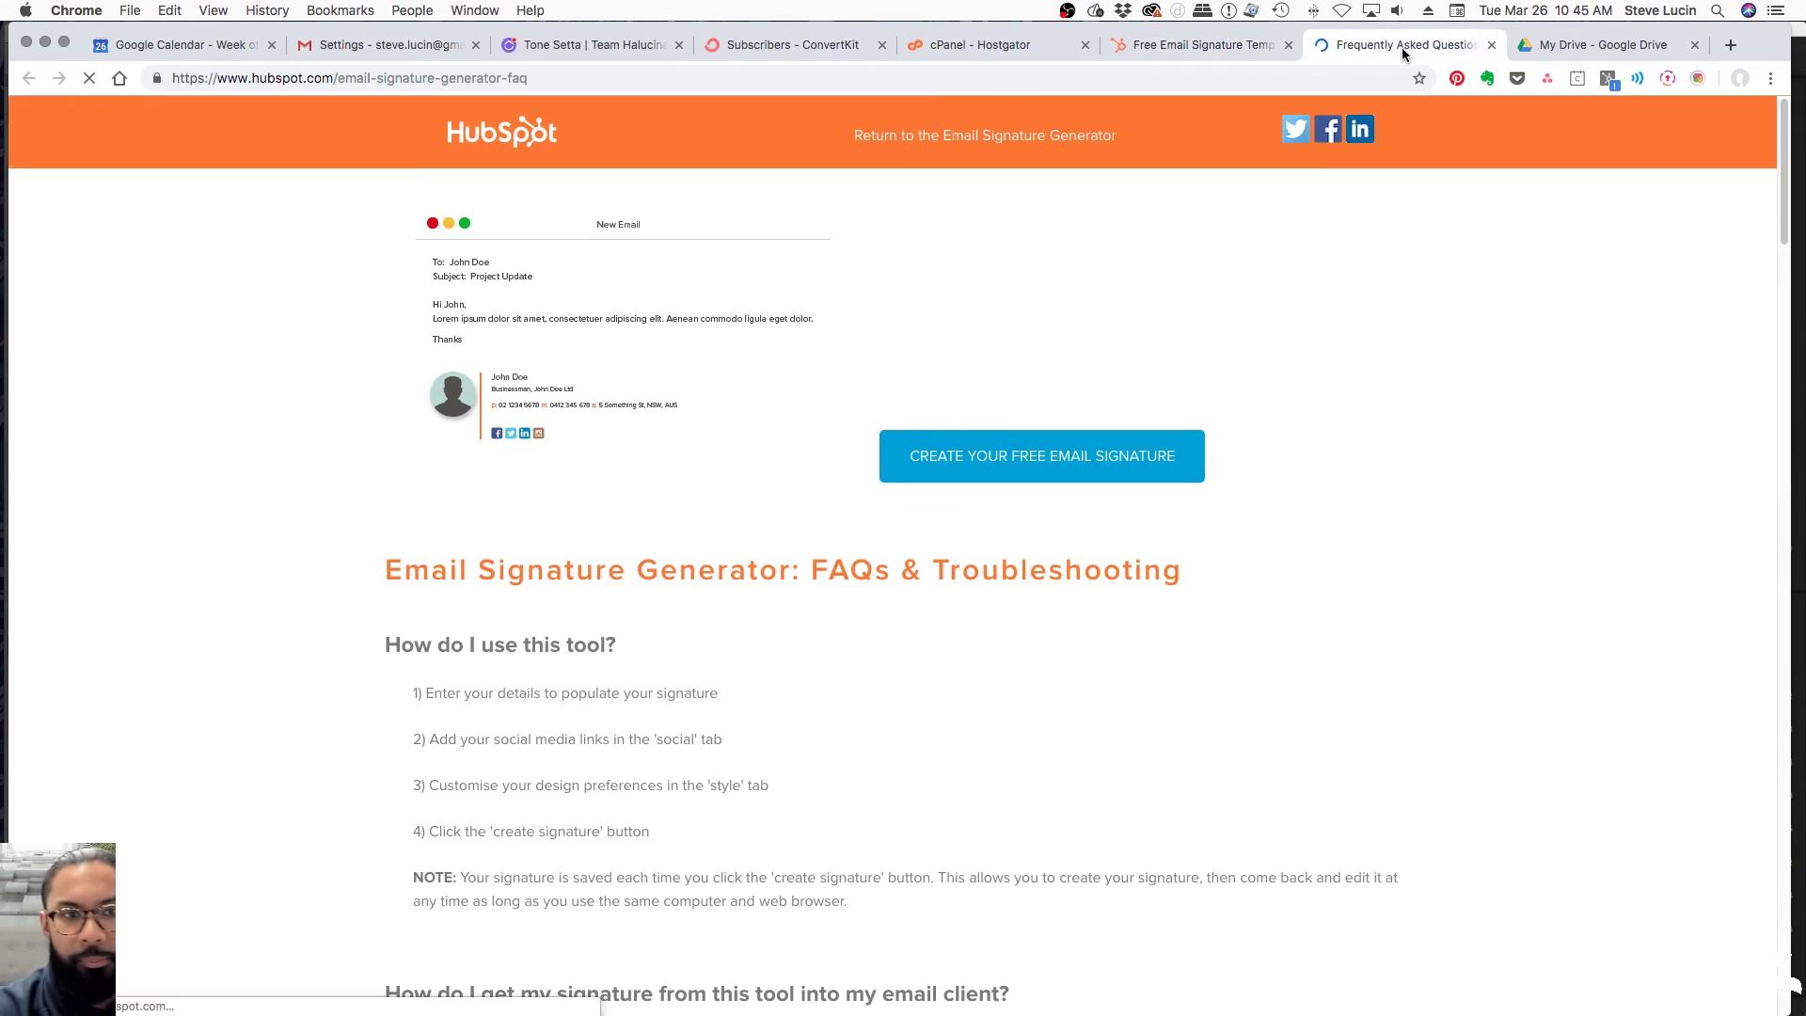
pyautogui.scroll(-5, 1089, 519)
pyautogui.scroll(-2, 1087, 524)
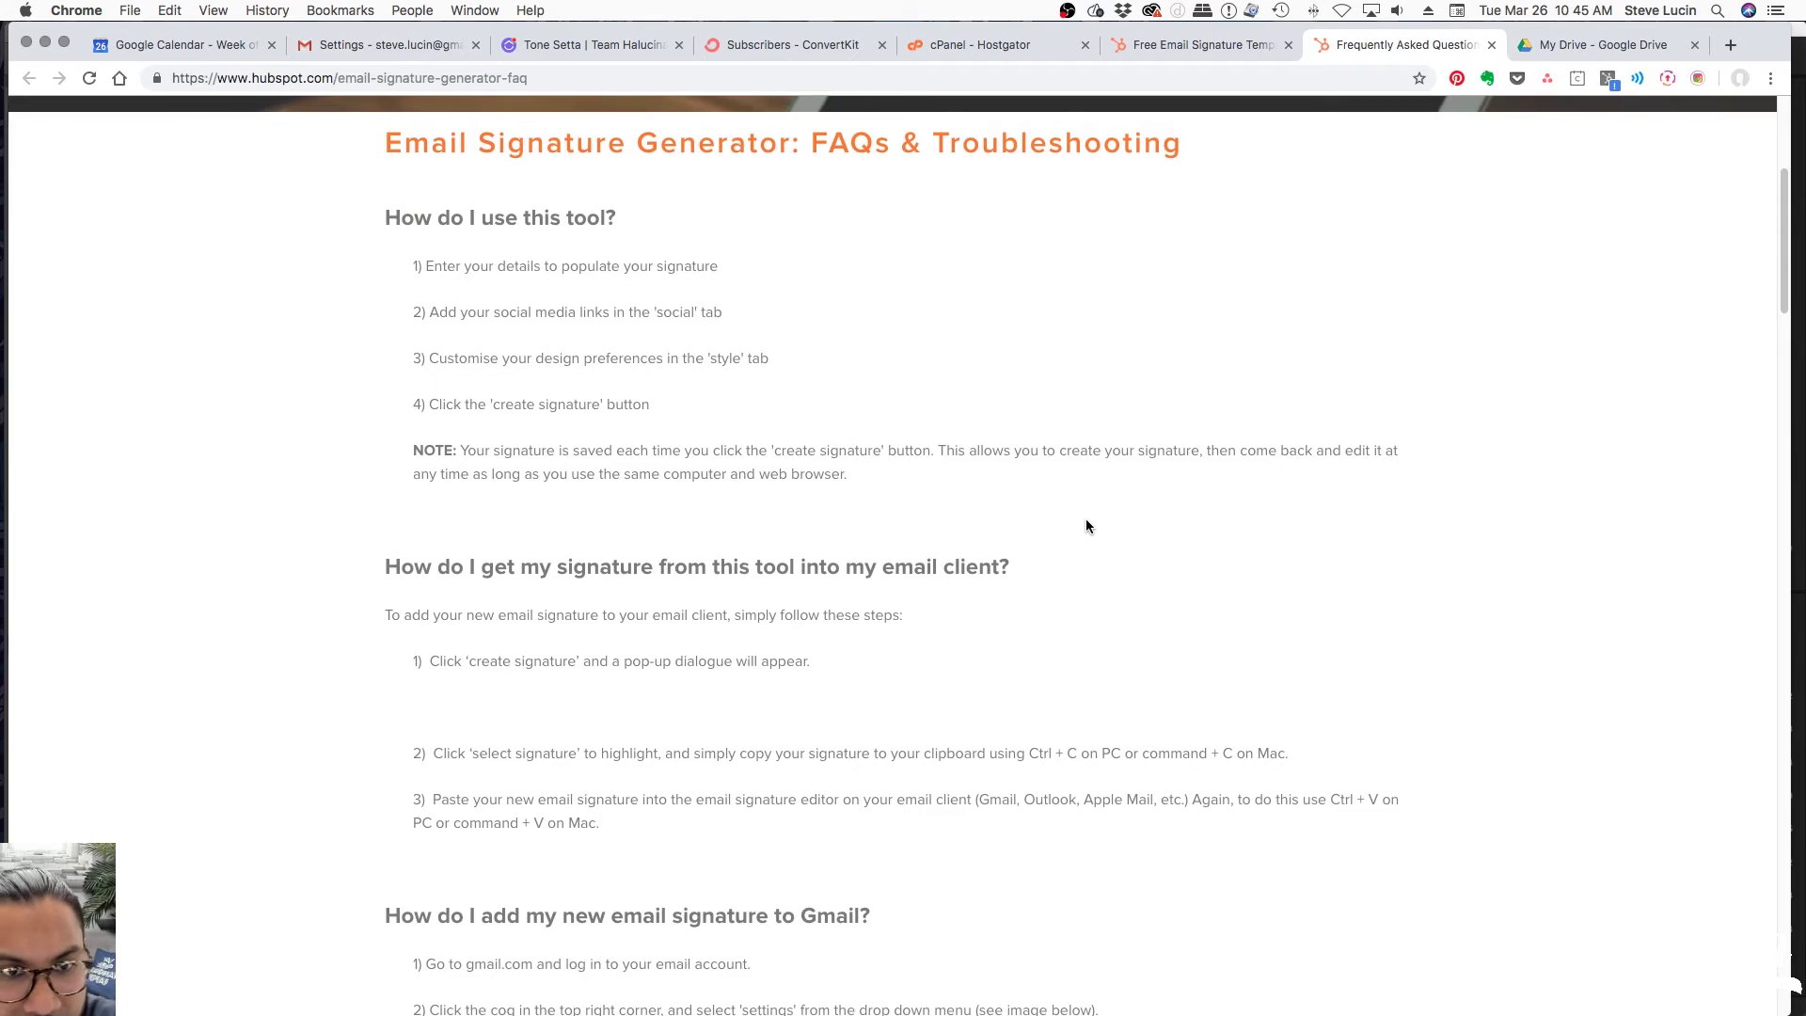
pyautogui.scroll(-6, 1069, 527)
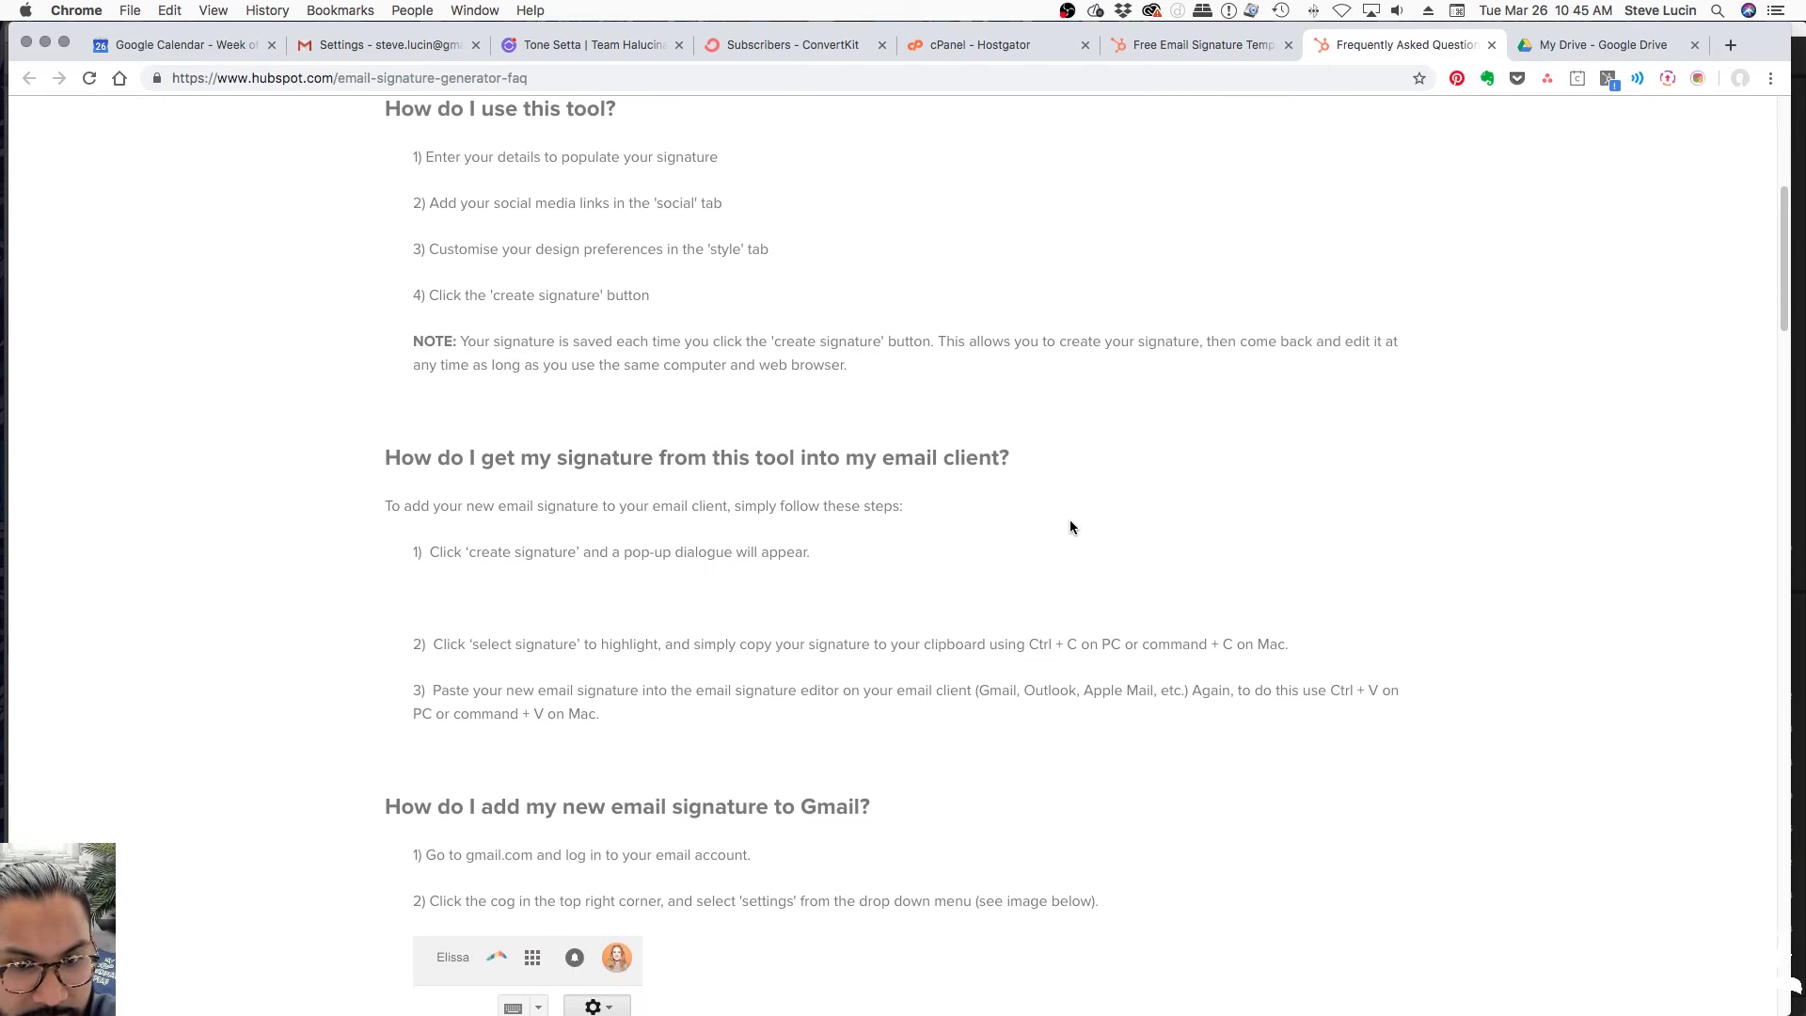
pyautogui.scroll(-4, 1075, 525)
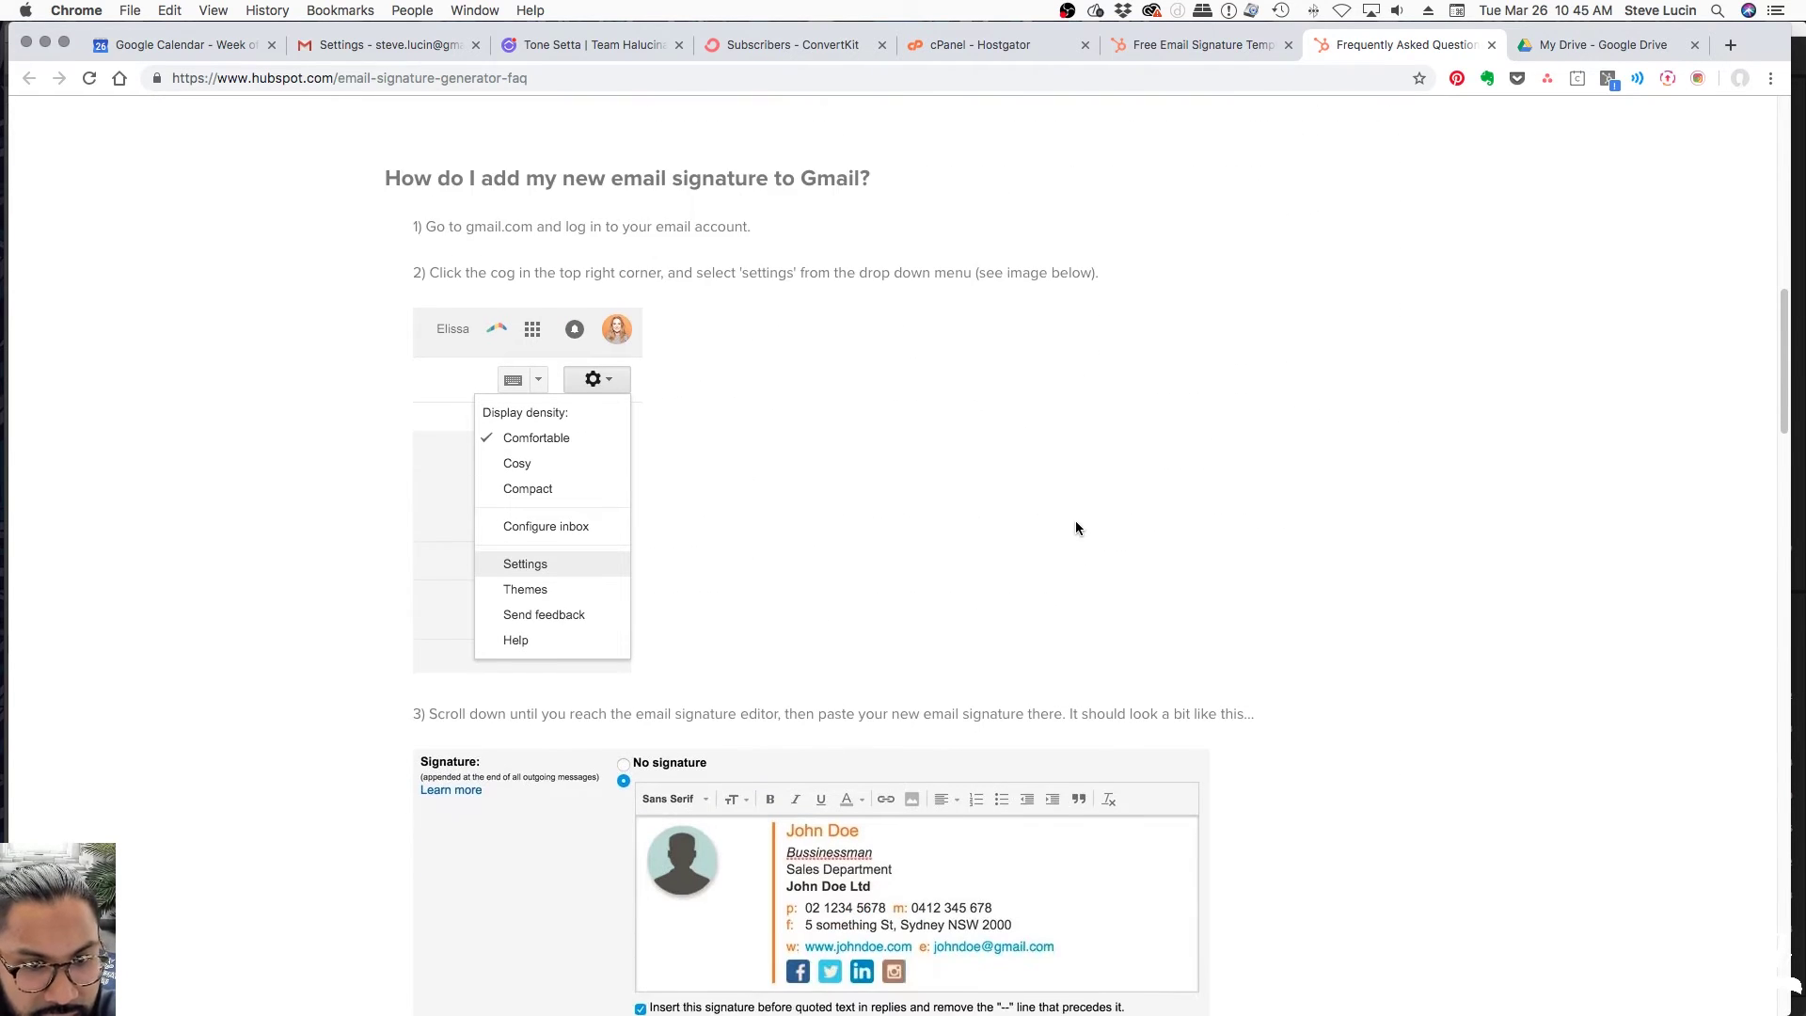
pyautogui.scroll(-5, 1075, 528)
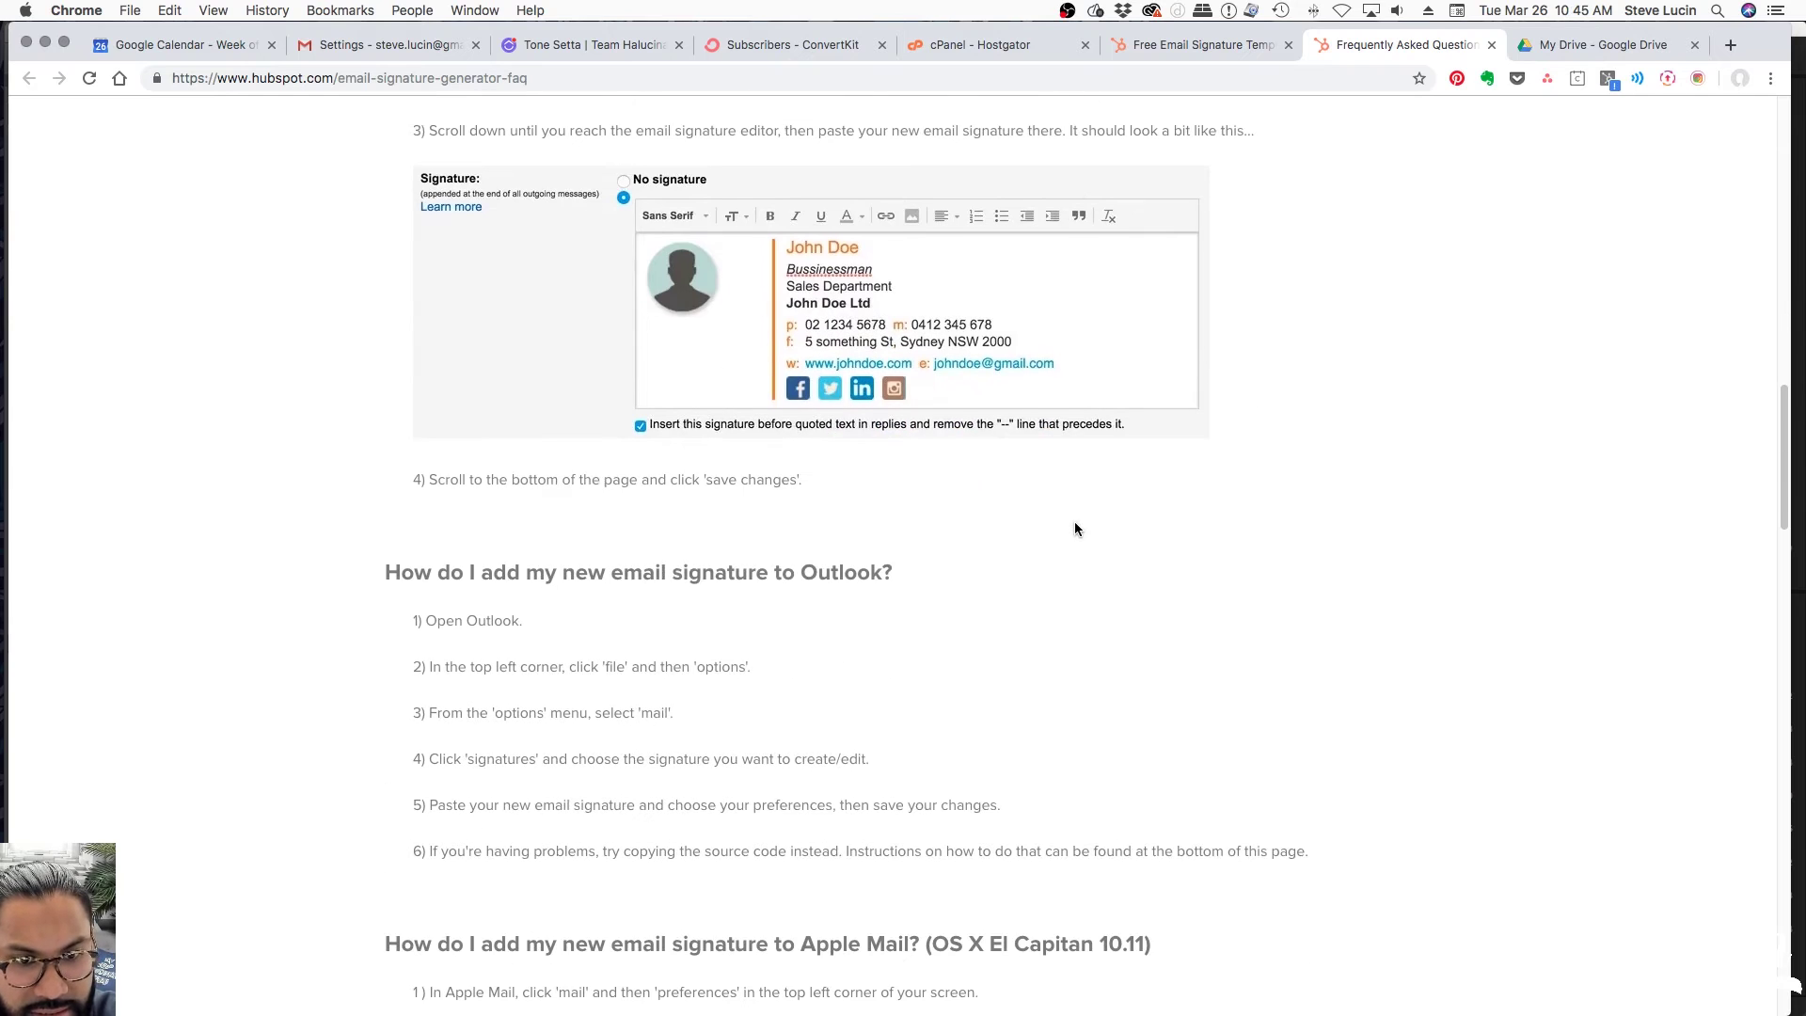
pyautogui.scroll(-15, 1073, 527)
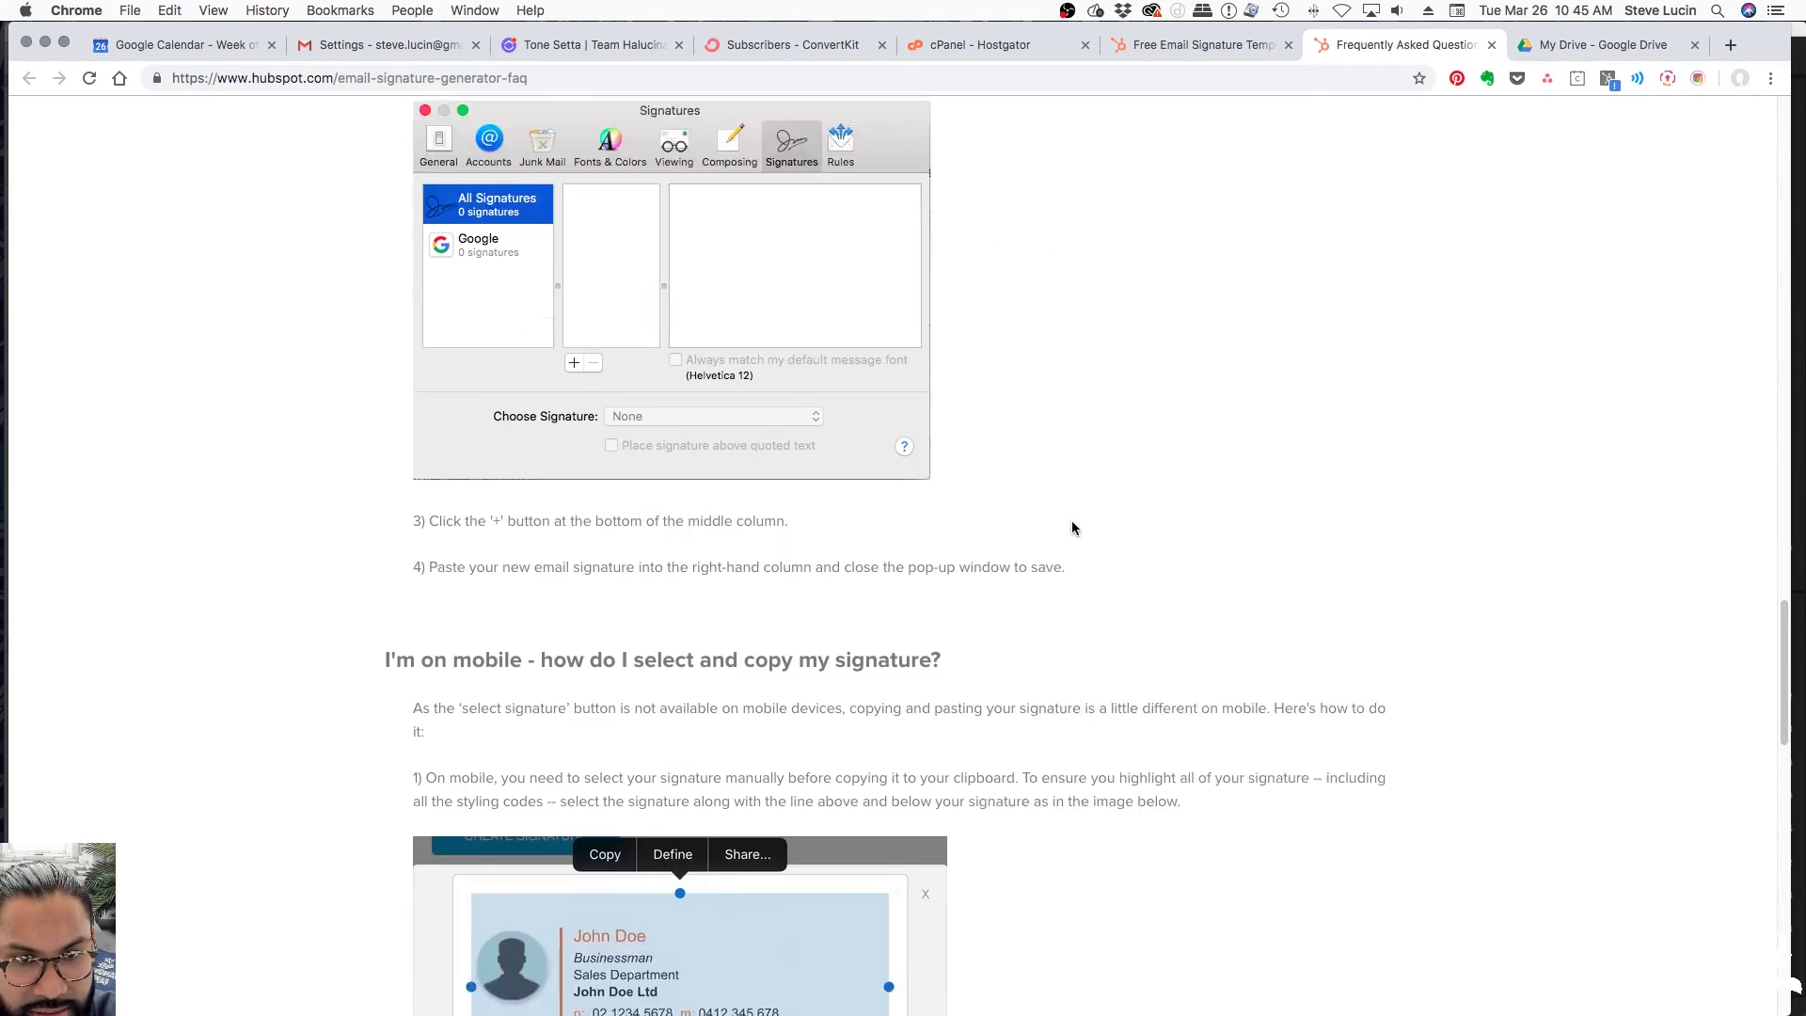
pyautogui.scroll(-10, 1072, 522)
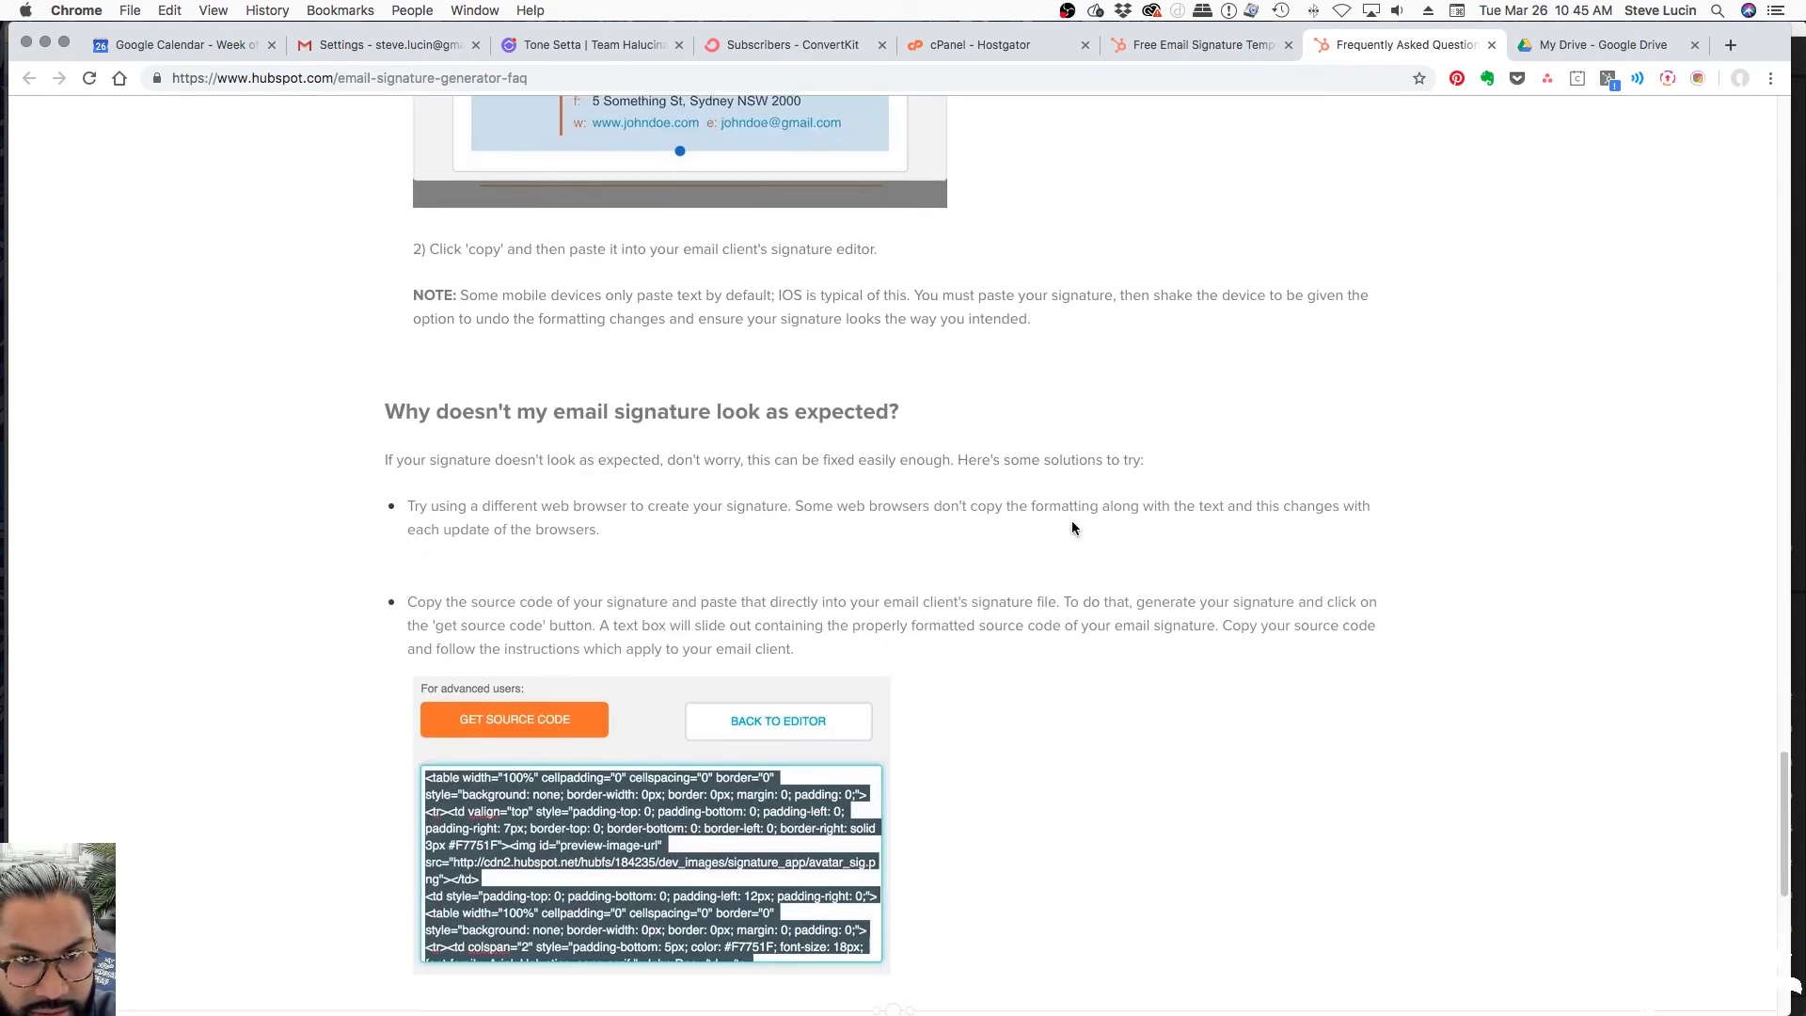
pyautogui.scroll(20, 1072, 522)
pyautogui.scroll(10, 1075, 522)
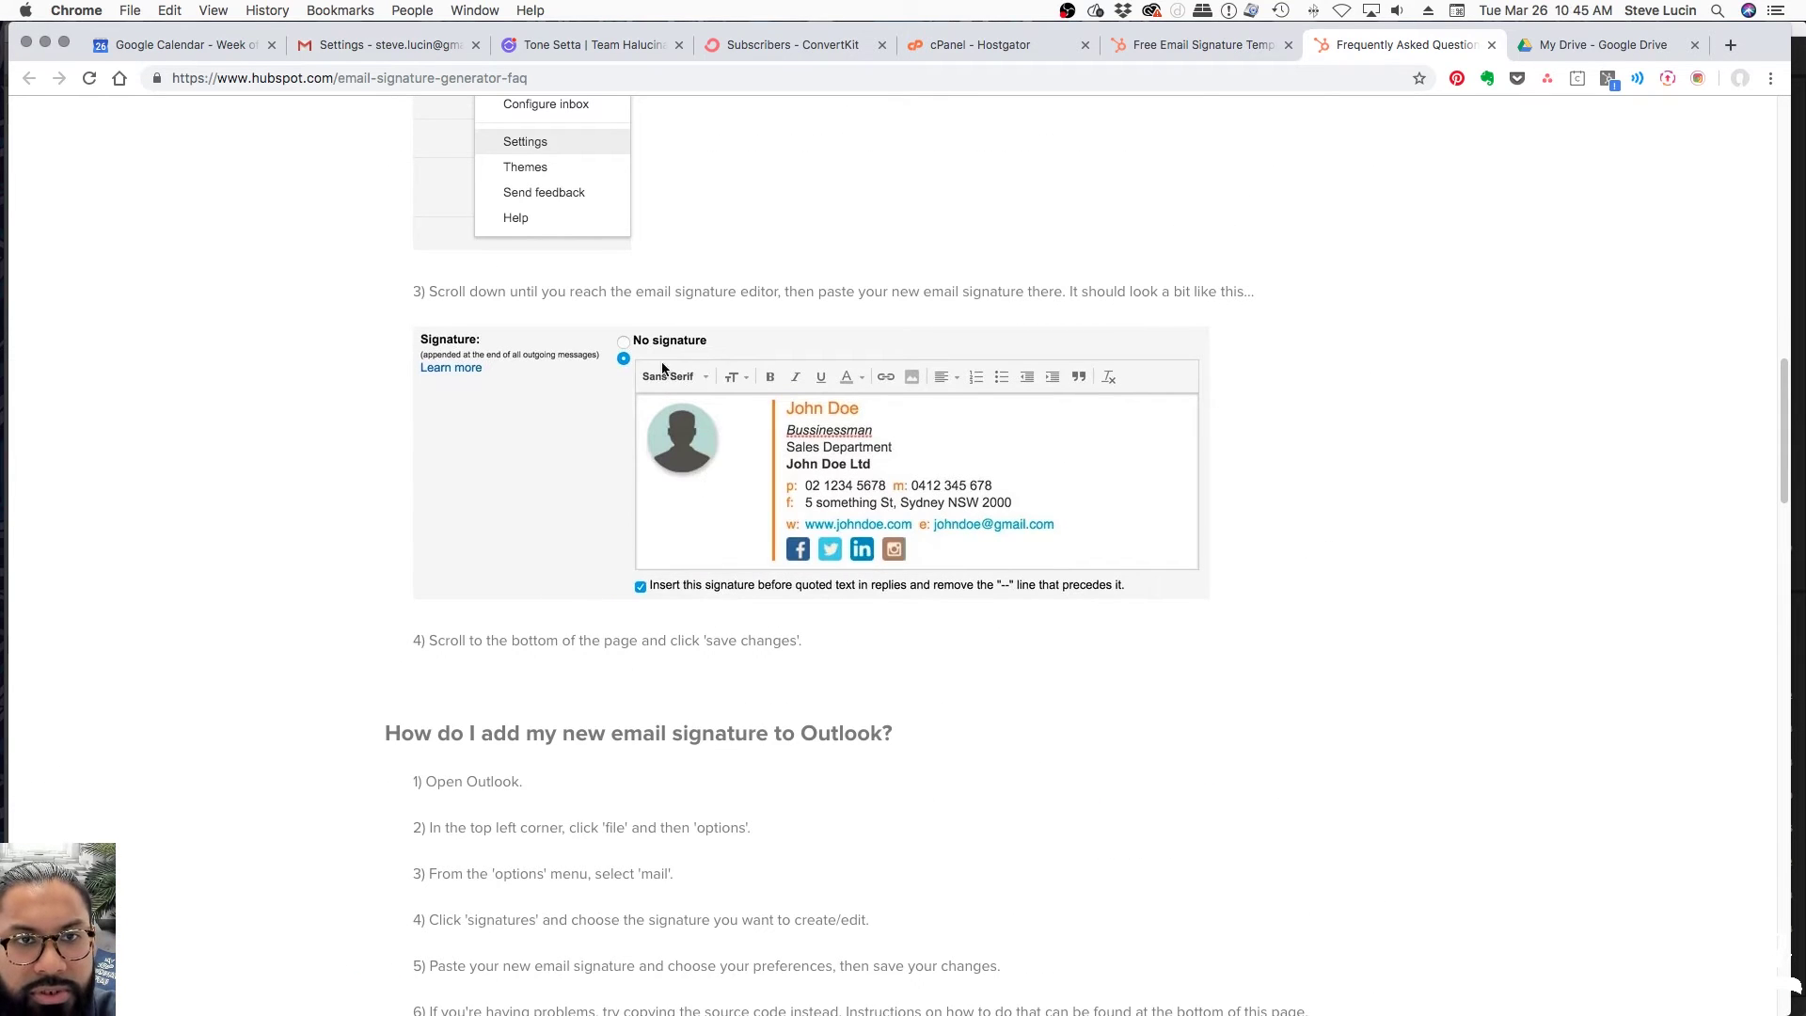
pyautogui.click(404, 47)
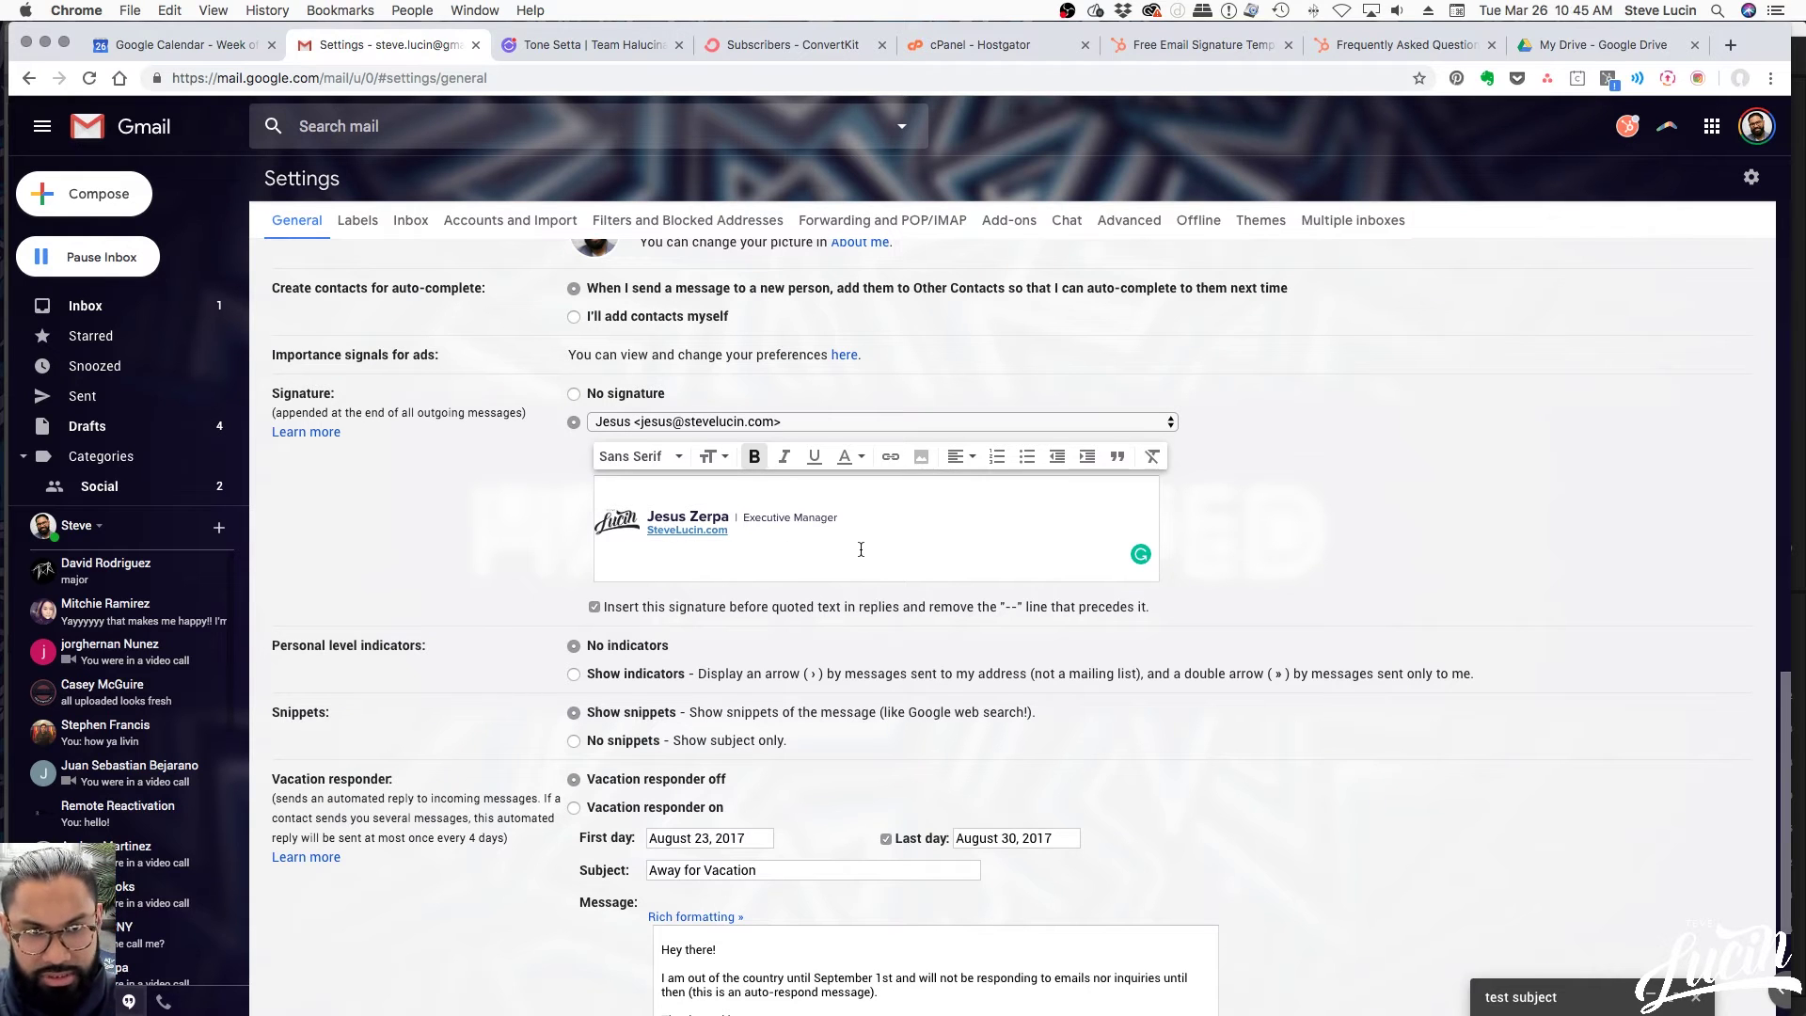
# Screenshot the Gmail signature logo and select the saved file on the desktop
pyautogui.press('super+shift+4')
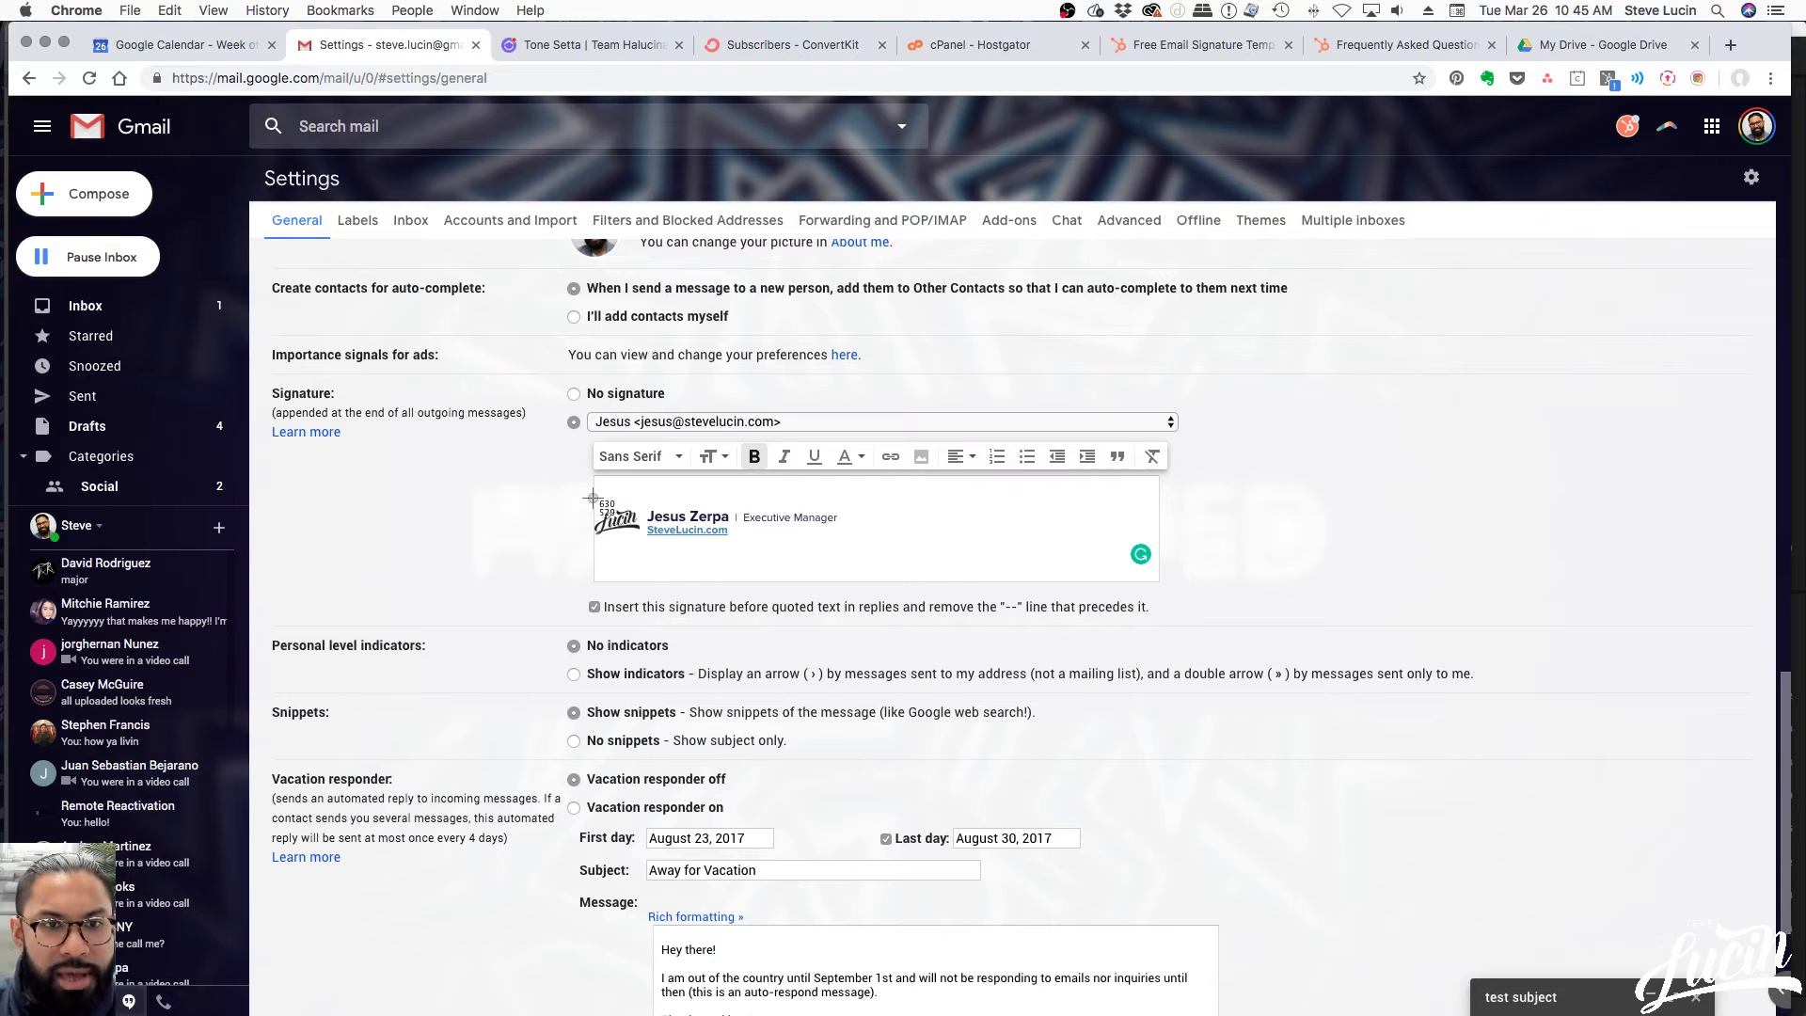
pyautogui.moveTo(592, 497); pyautogui.dragTo(643, 539)
pyautogui.press('F11')
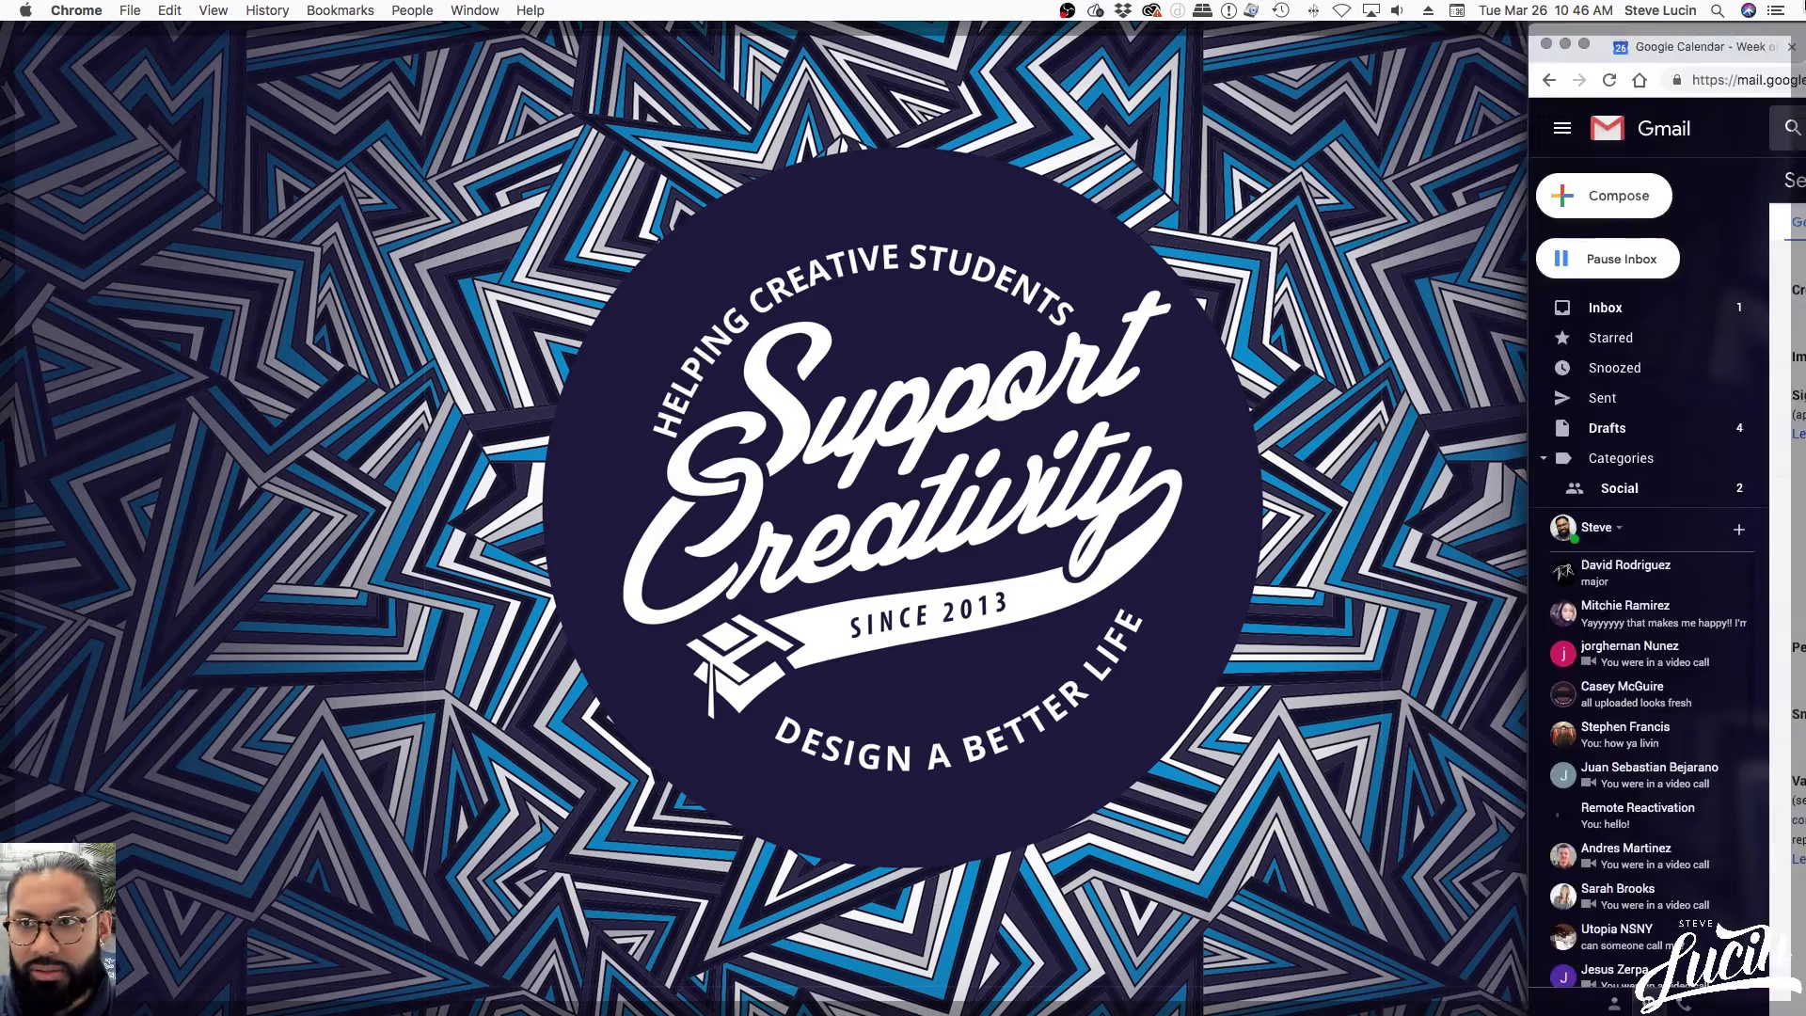
pyautogui.click(1448, 418)
pyautogui.click(1632, 416)
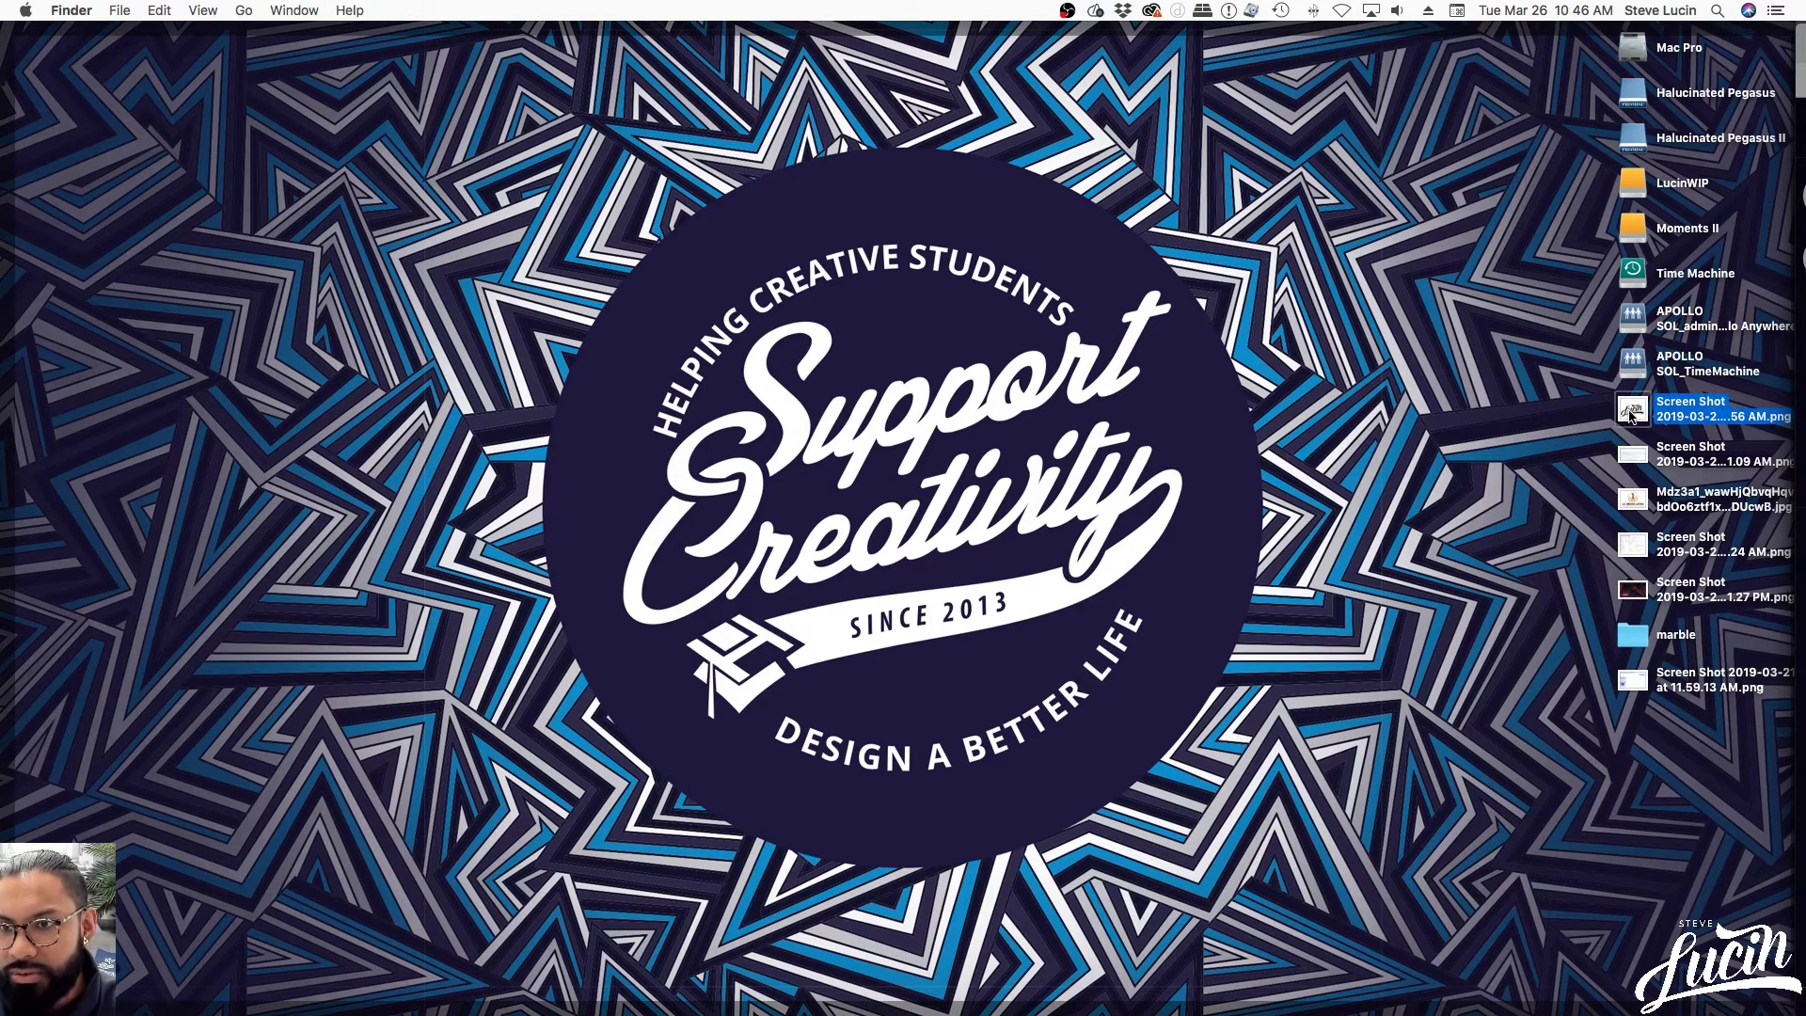
# Open the logo screenshot in Photoshop
pyautogui.rightClick(1631, 415)
pyautogui.moveTo(1317, 434)
pyautogui.click(1105, 487)
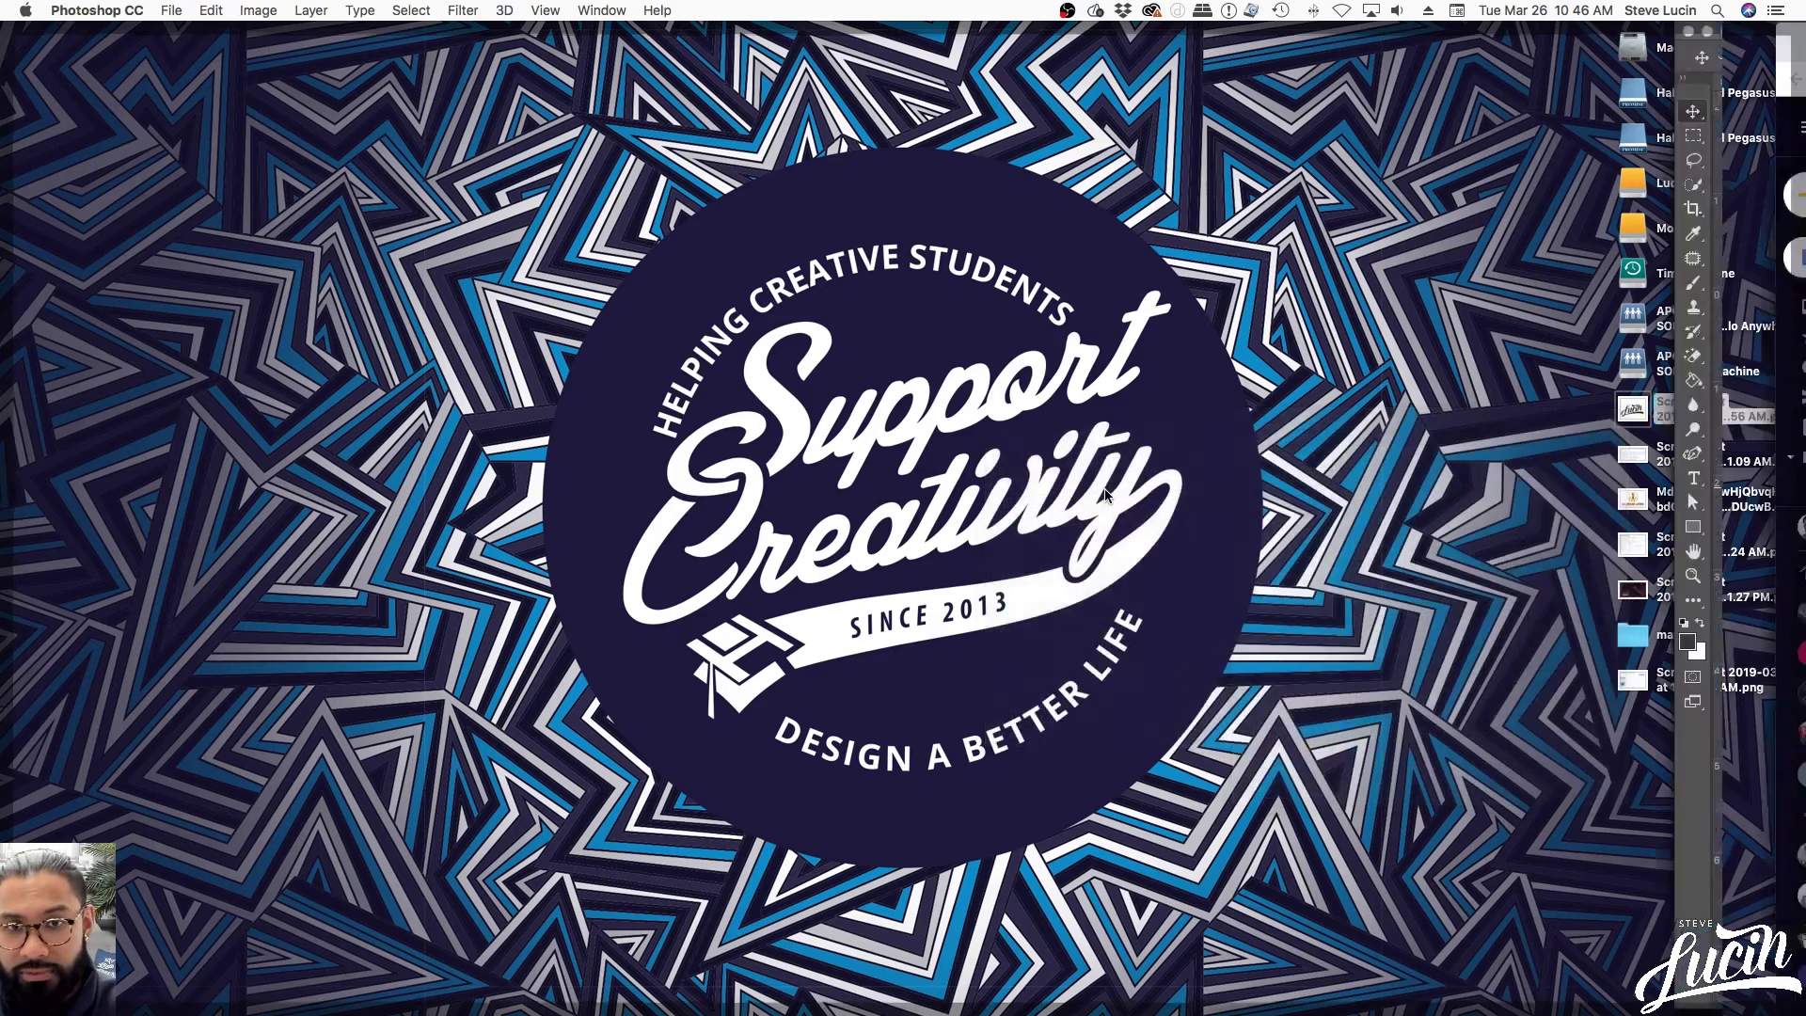
pyautogui.click(258, 10)
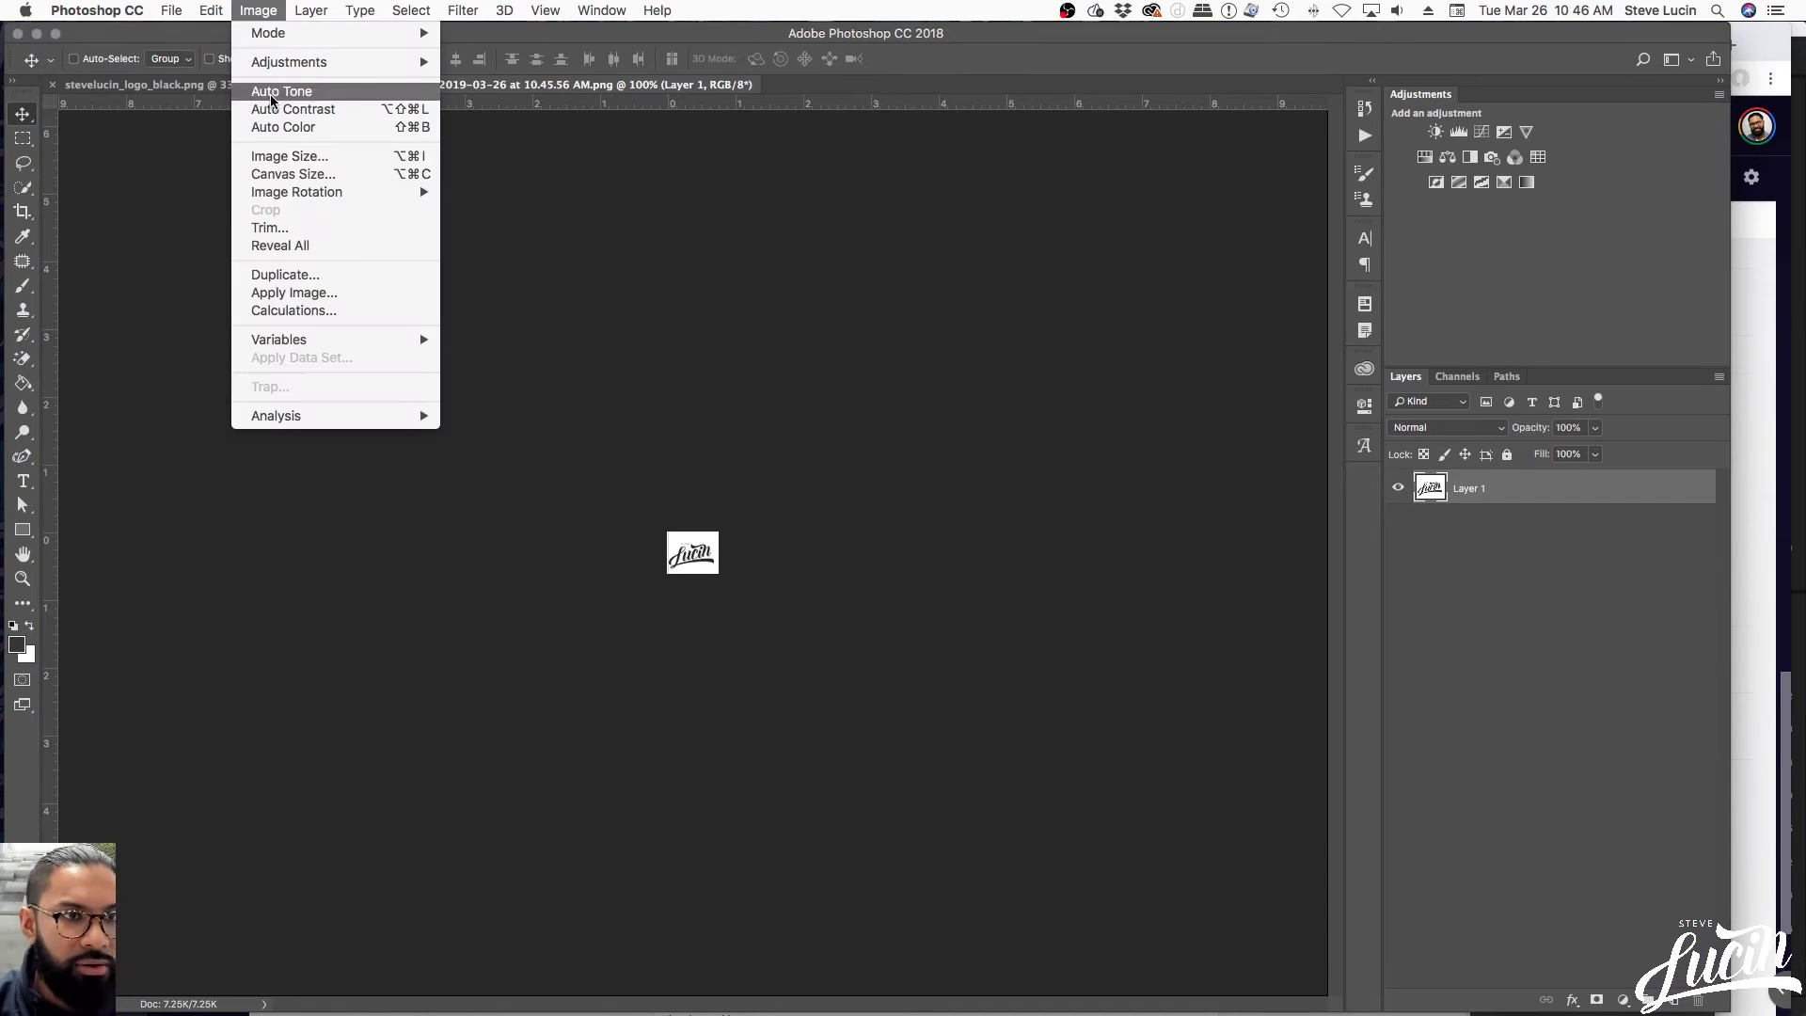
# Check the screenshot's pixel dimensions in Image Size without changing them
pyautogui.click(279, 157)
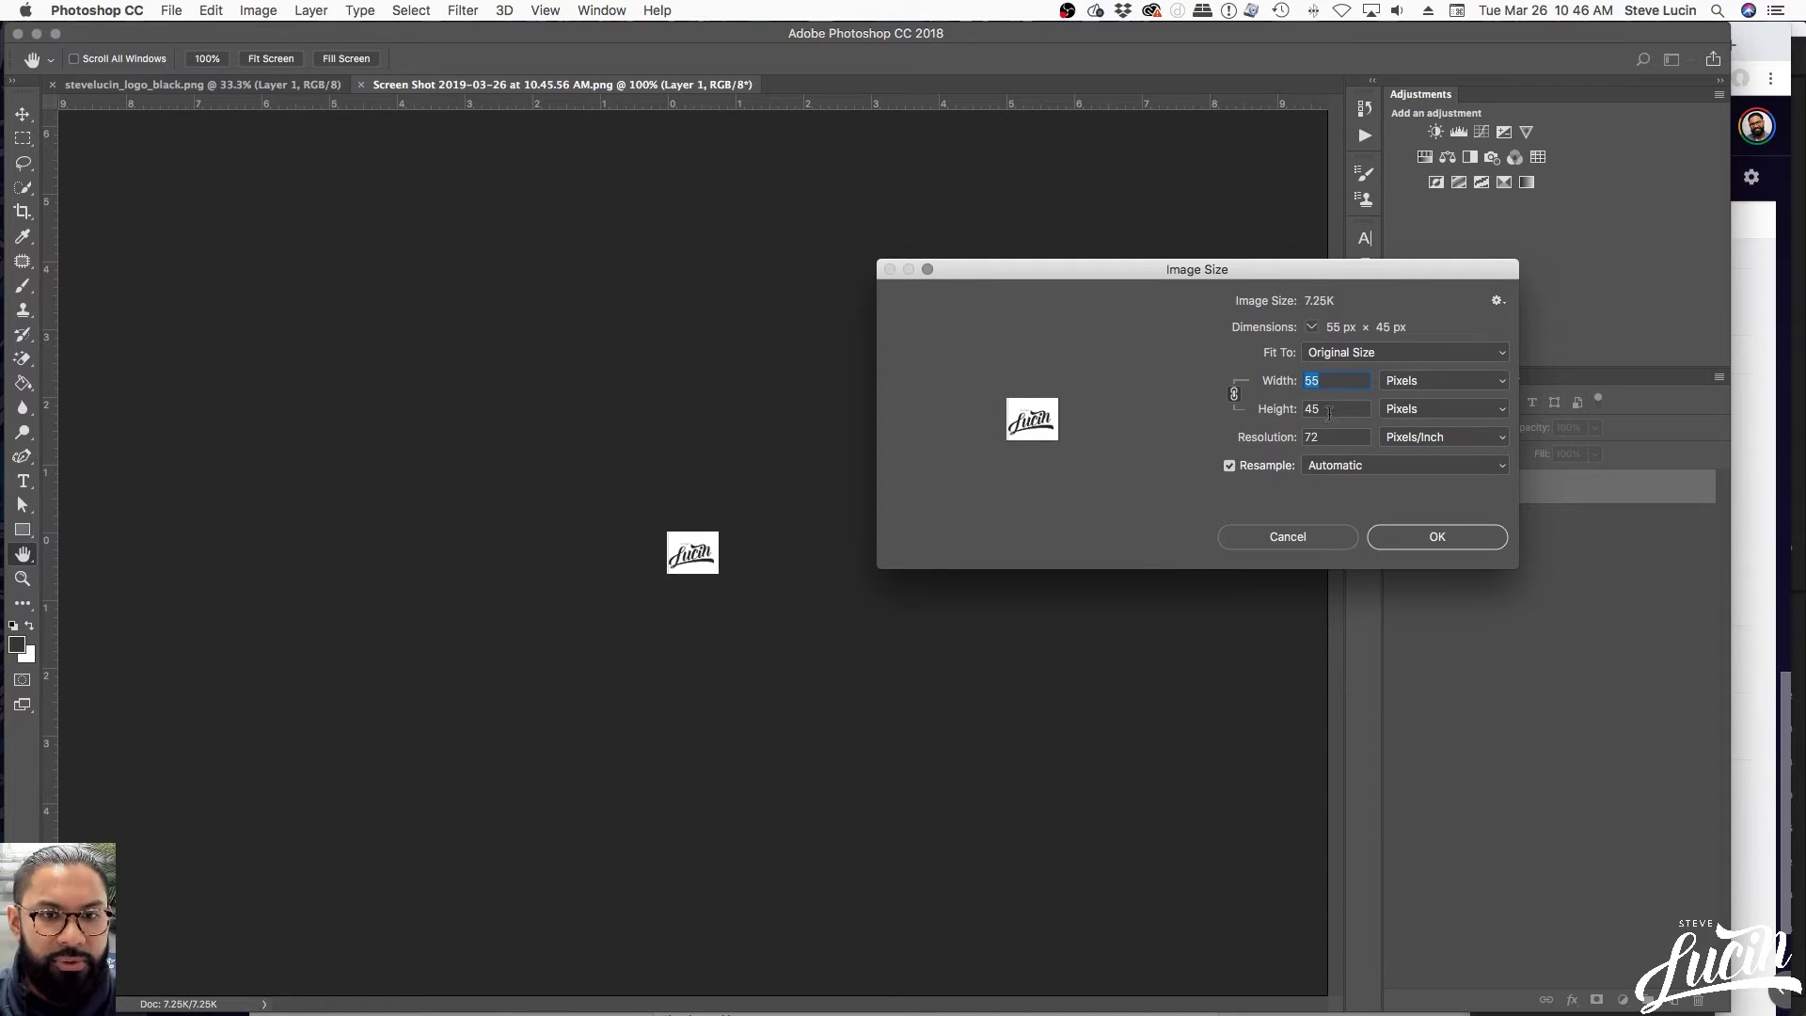
pyautogui.click(1280, 540)
pyautogui.press('v')
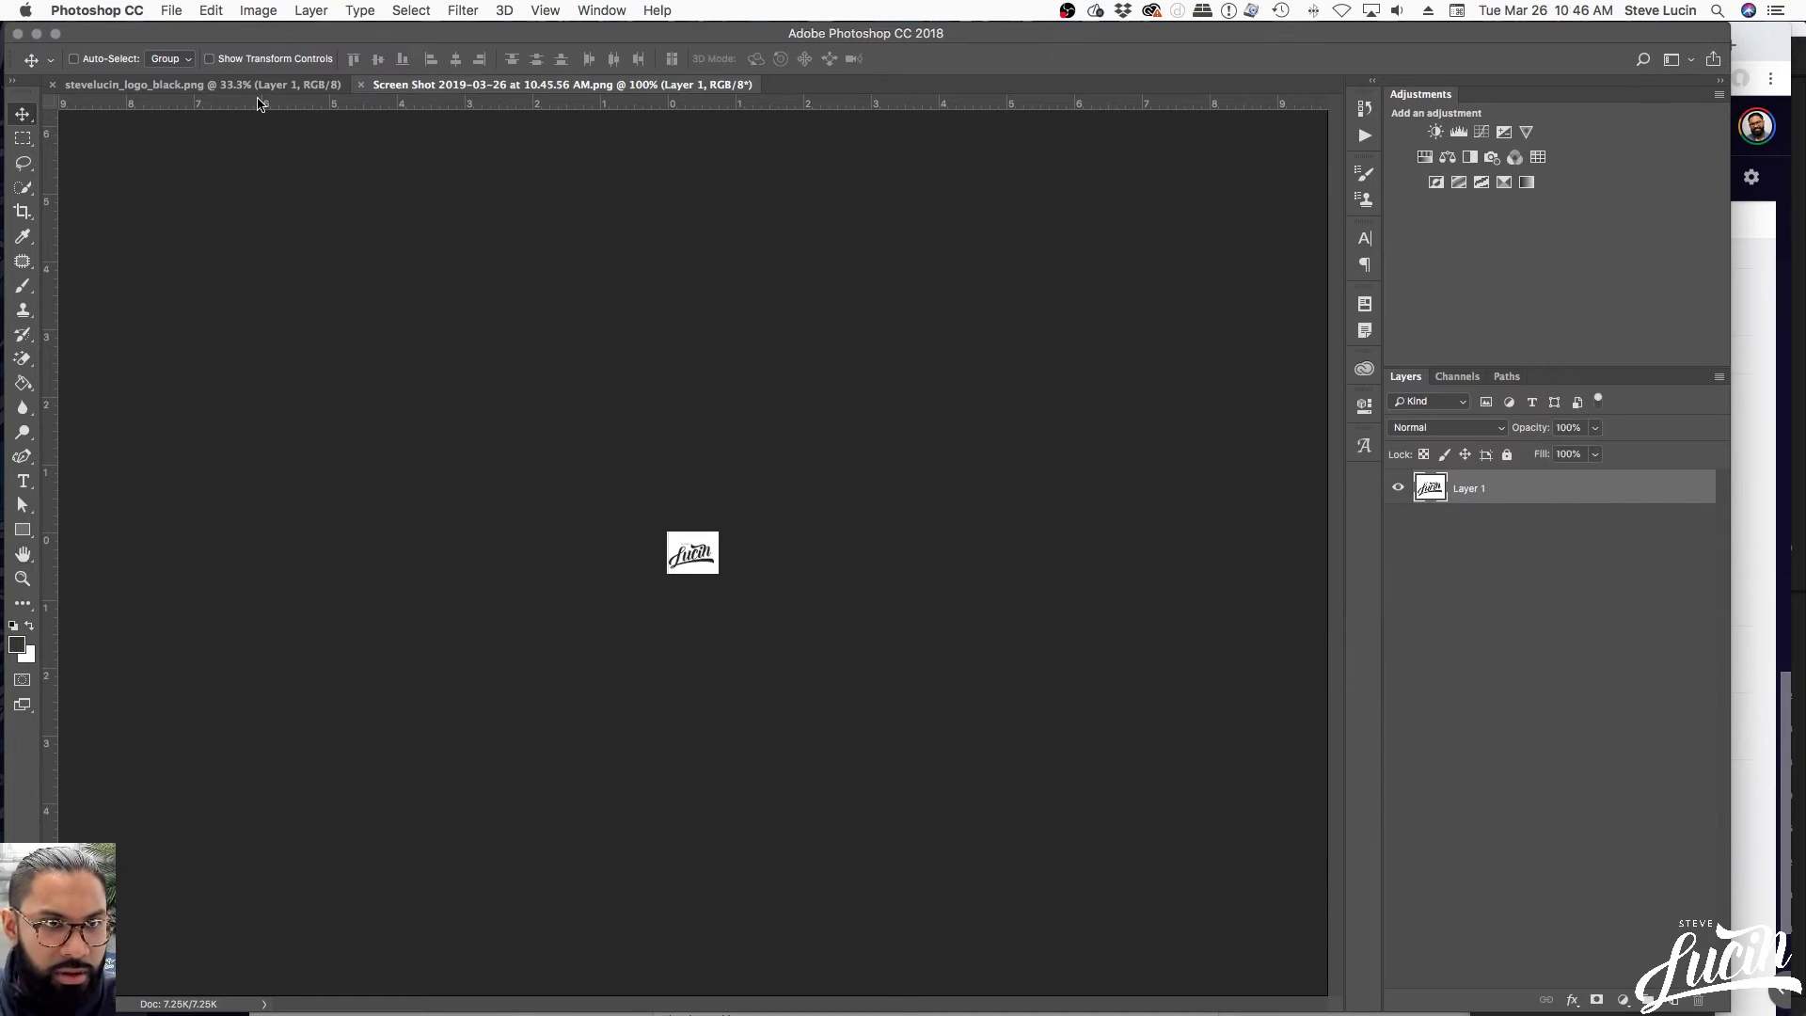
# Resize stevelucin_logo_black to 55 px wide and view it at 100%
pyautogui.click(262, 86)
pyautogui.click(257, 10)
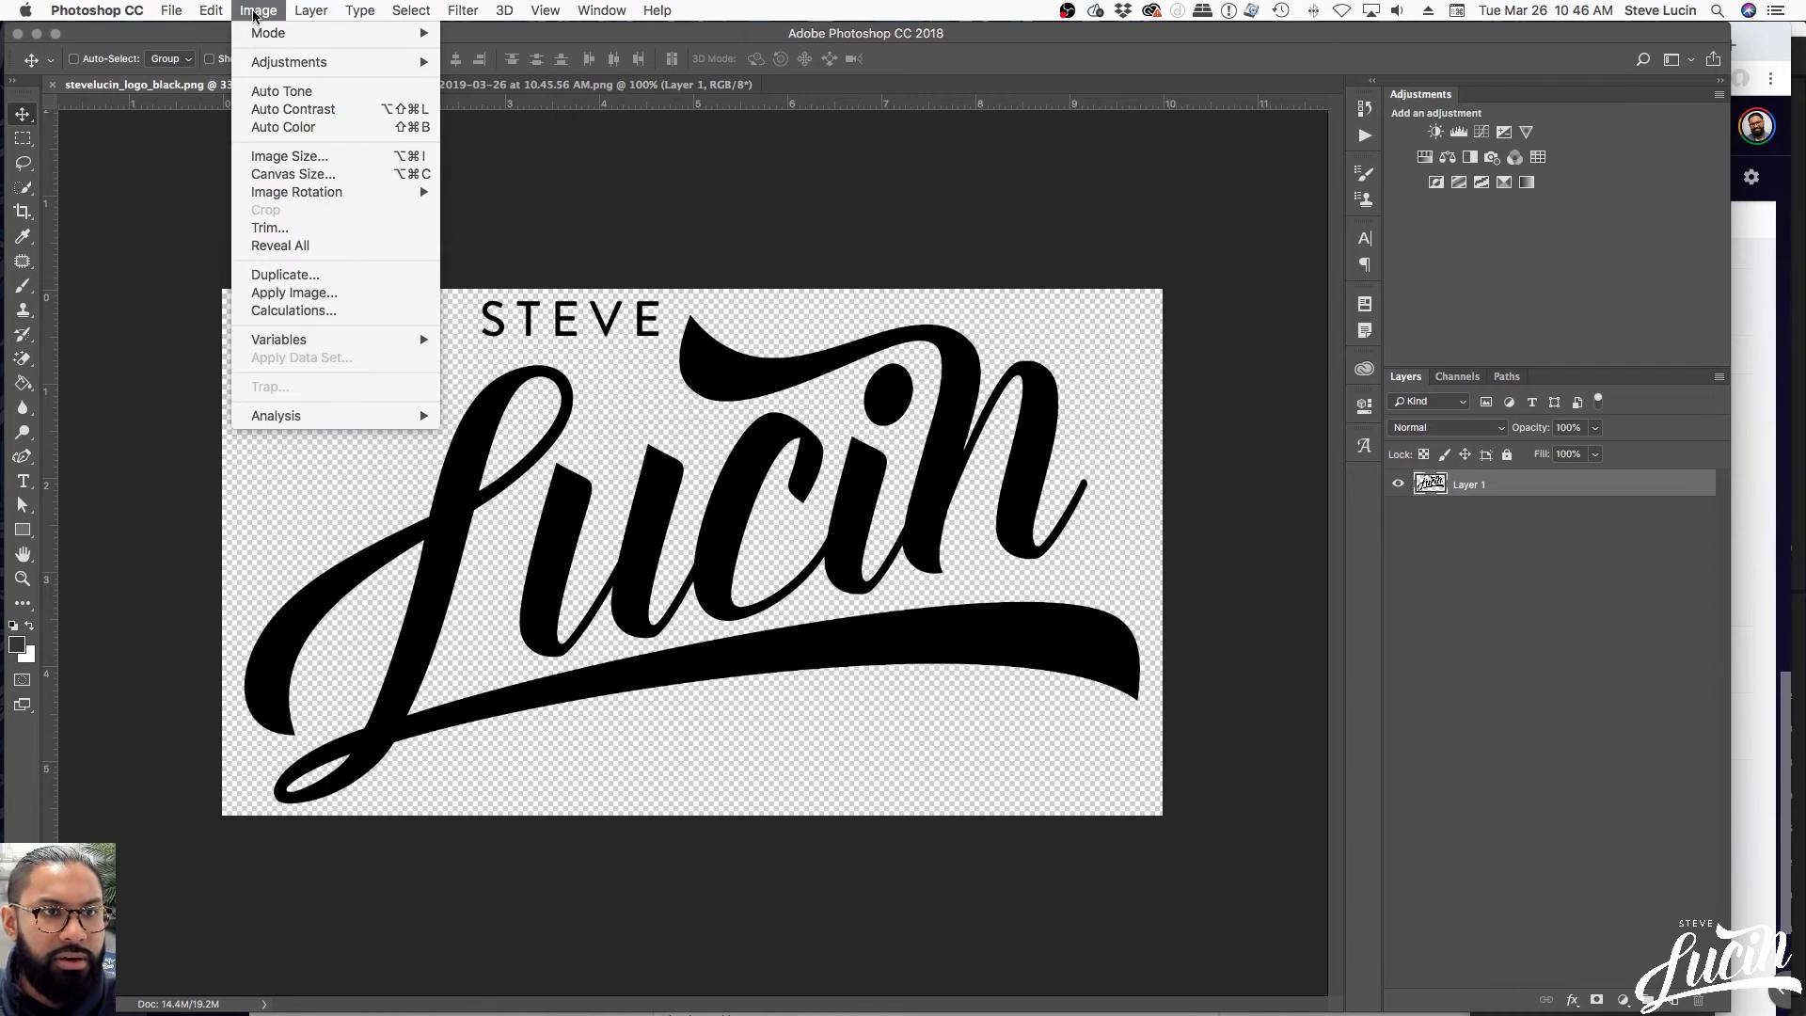
pyautogui.click(297, 158)
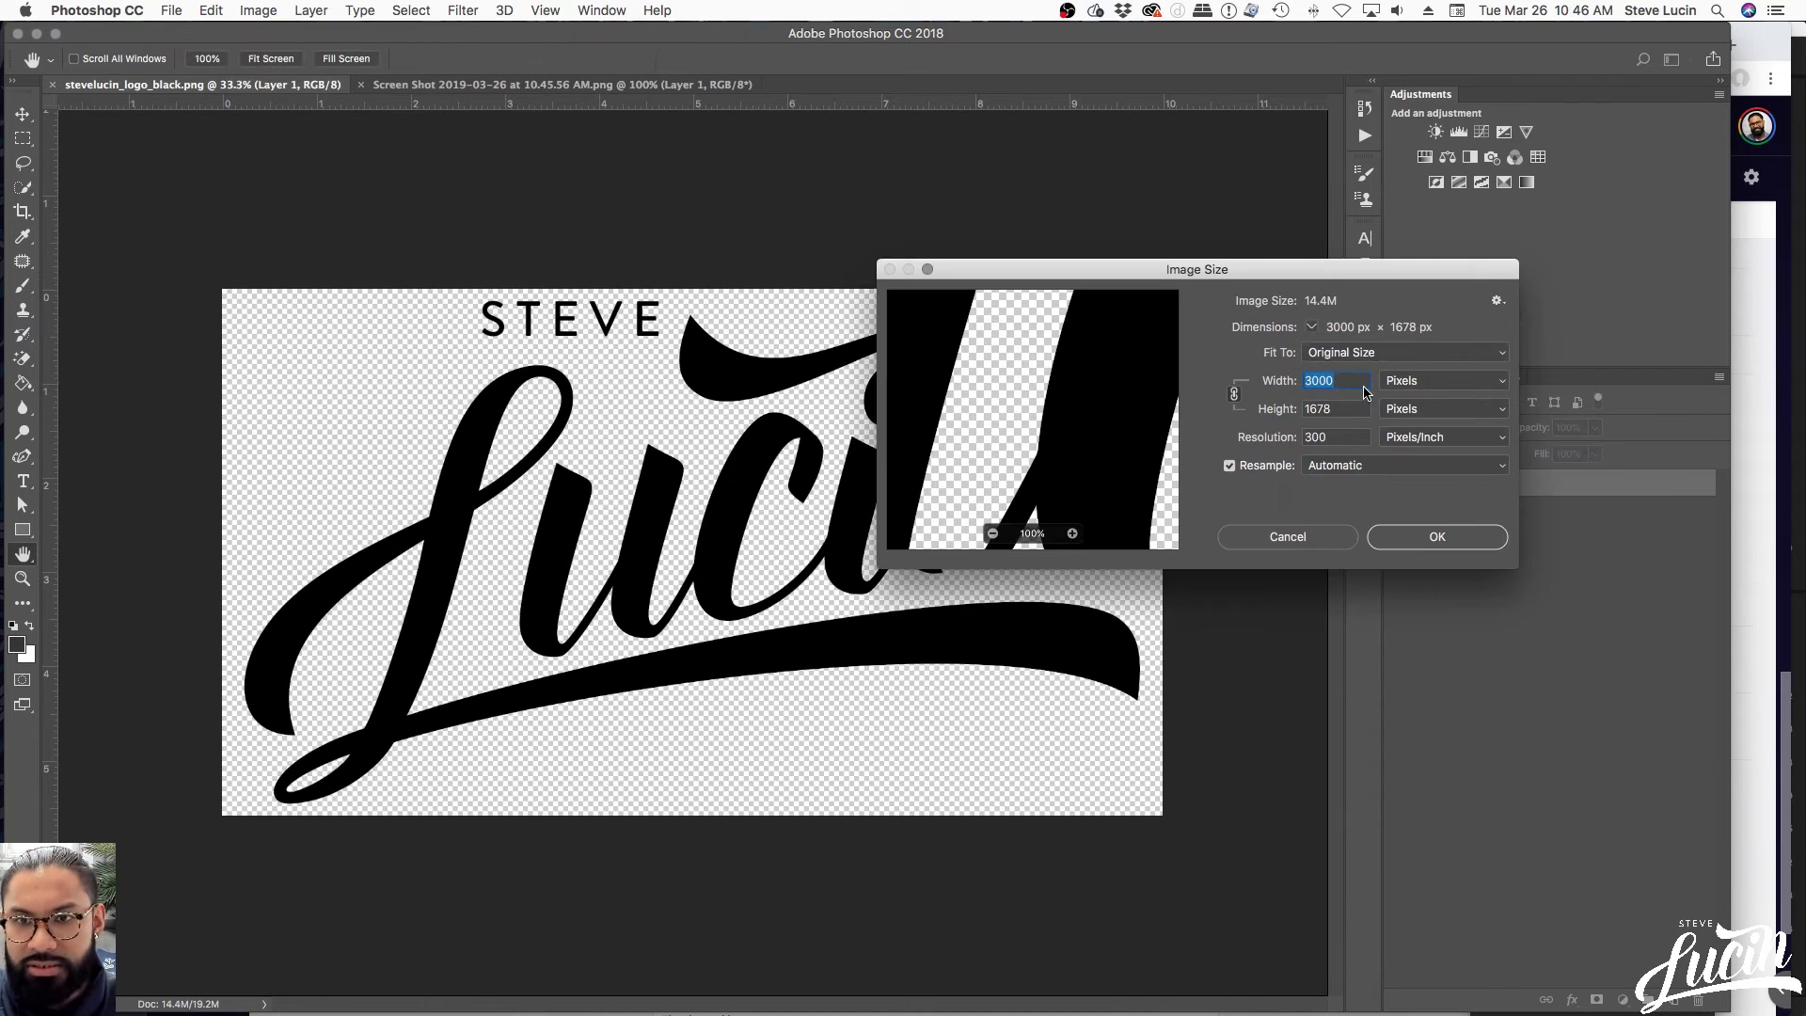
pyautogui.write('55')
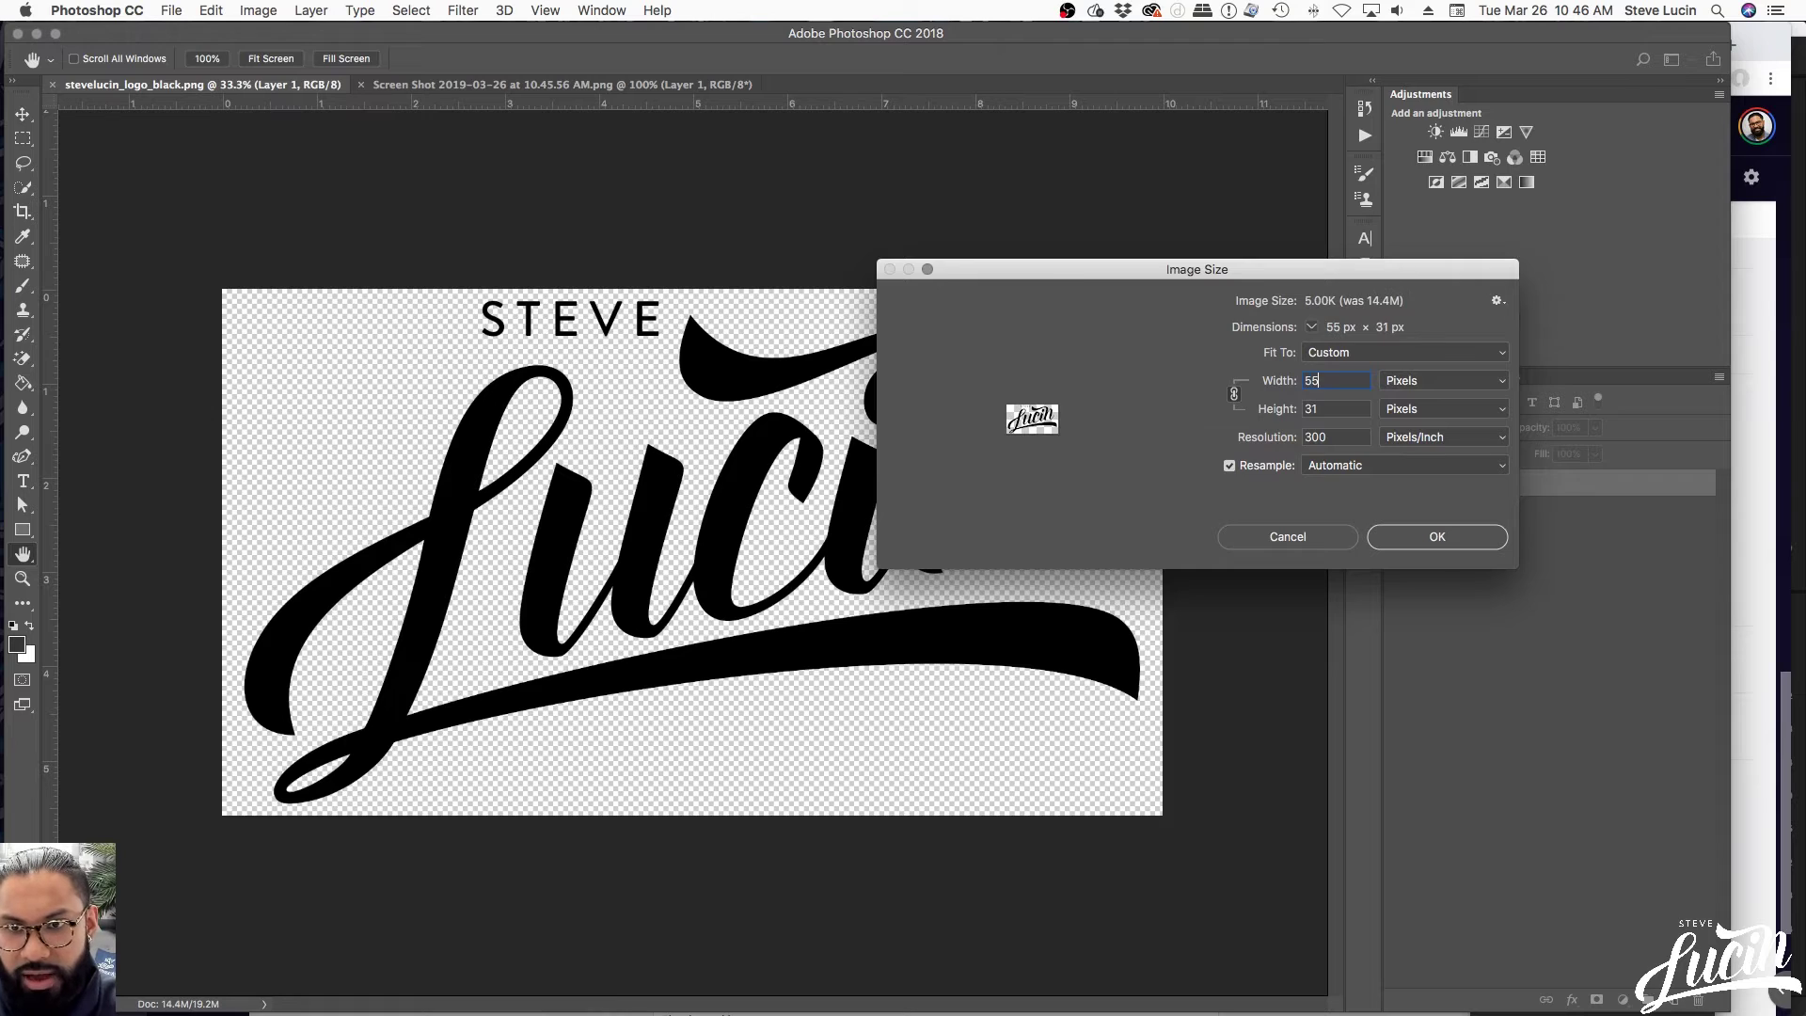
pyautogui.press('Return')
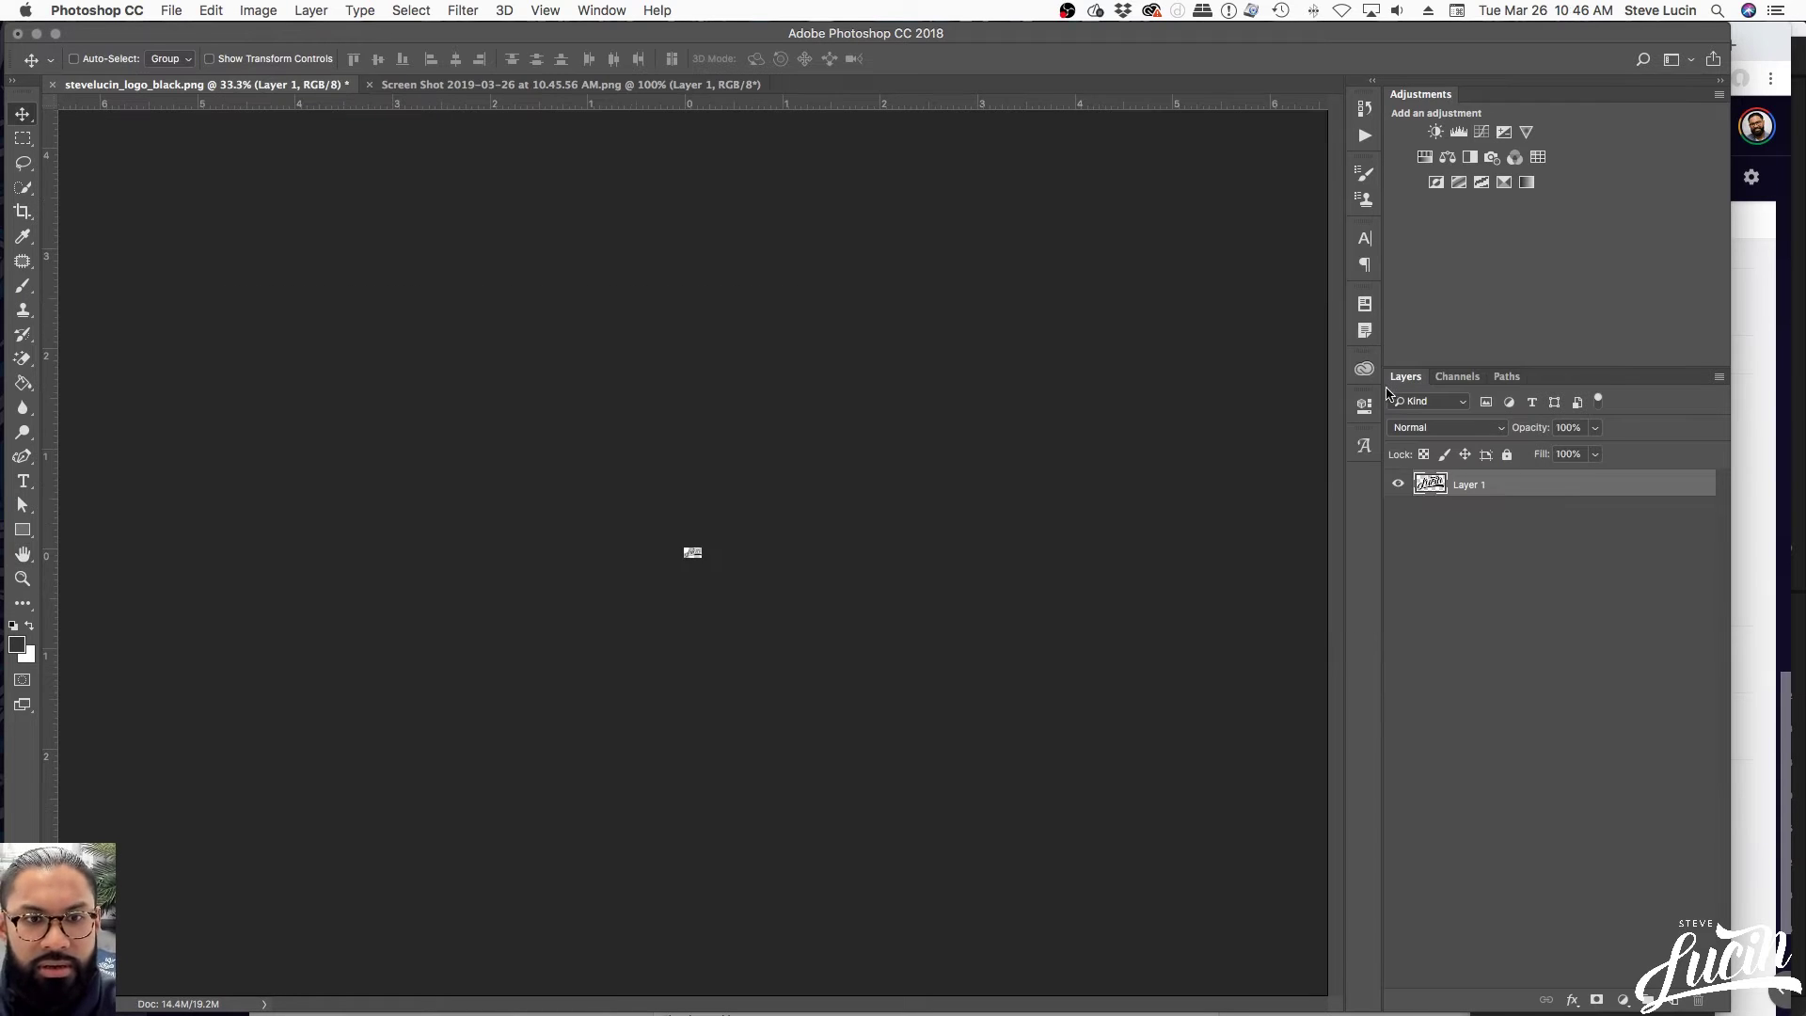
pyautogui.press('super+equal')
pyautogui.press('super+equal')
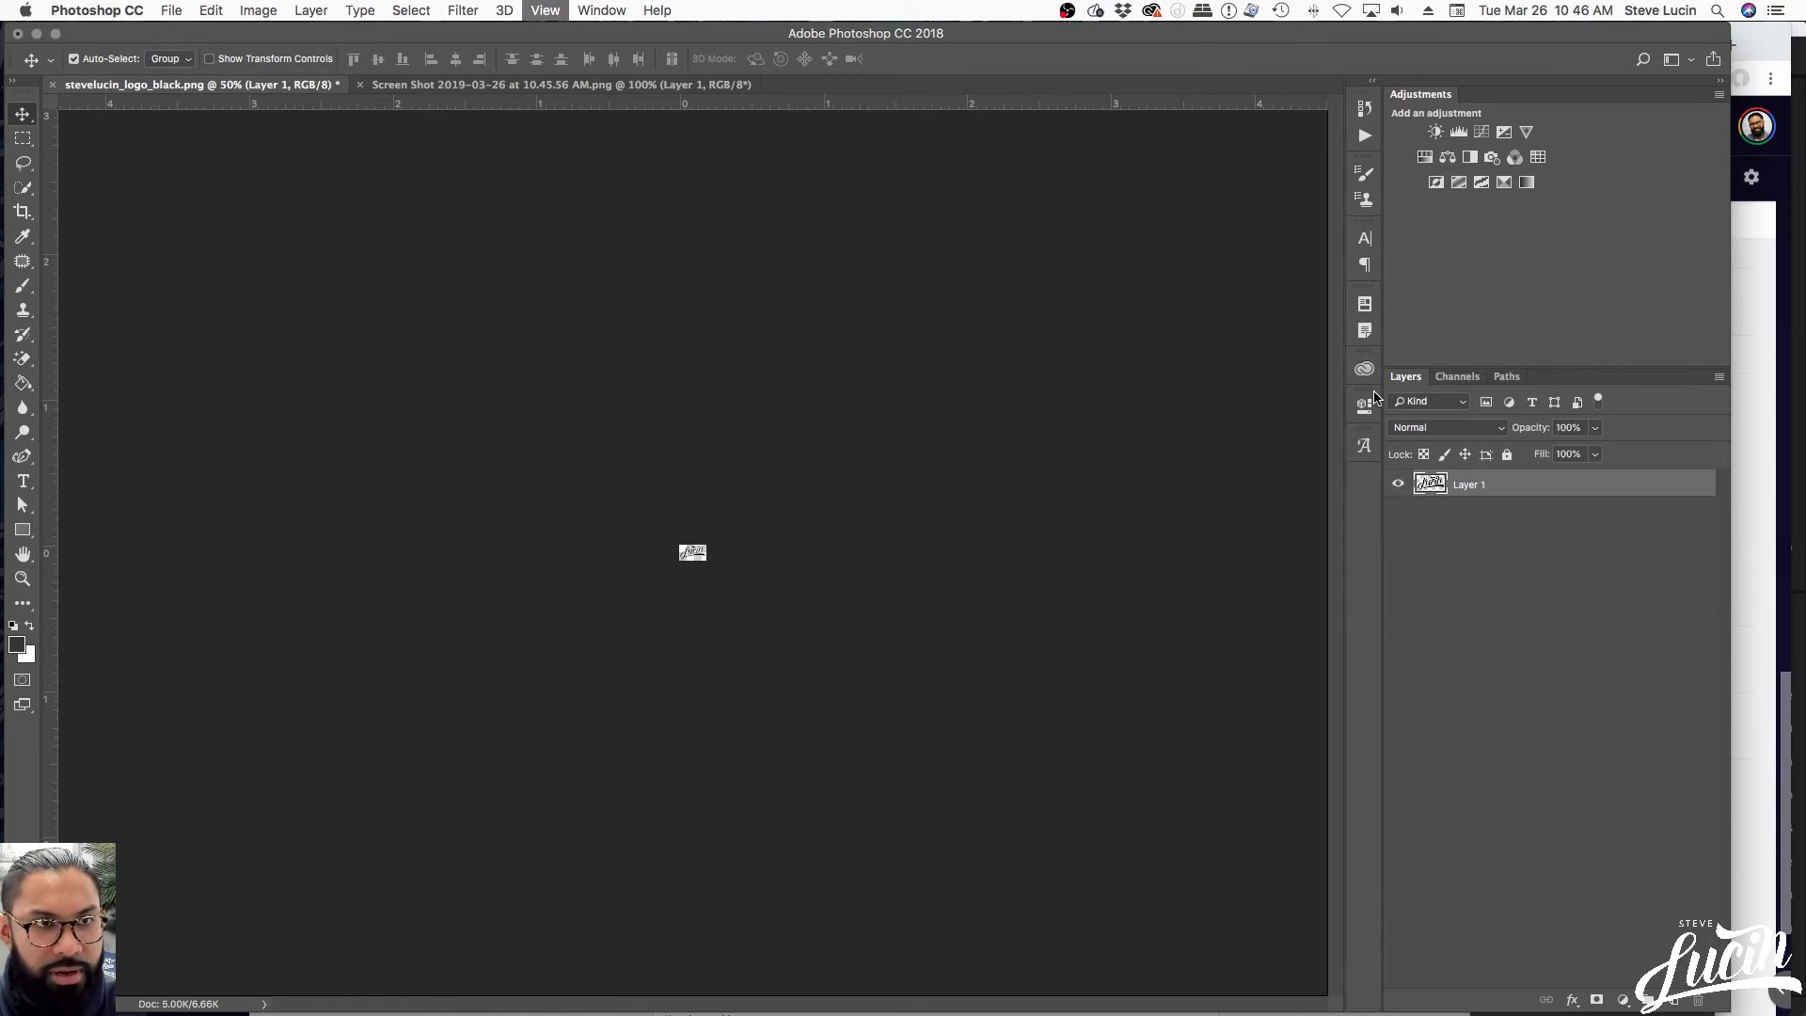
pyautogui.press('super+equal')
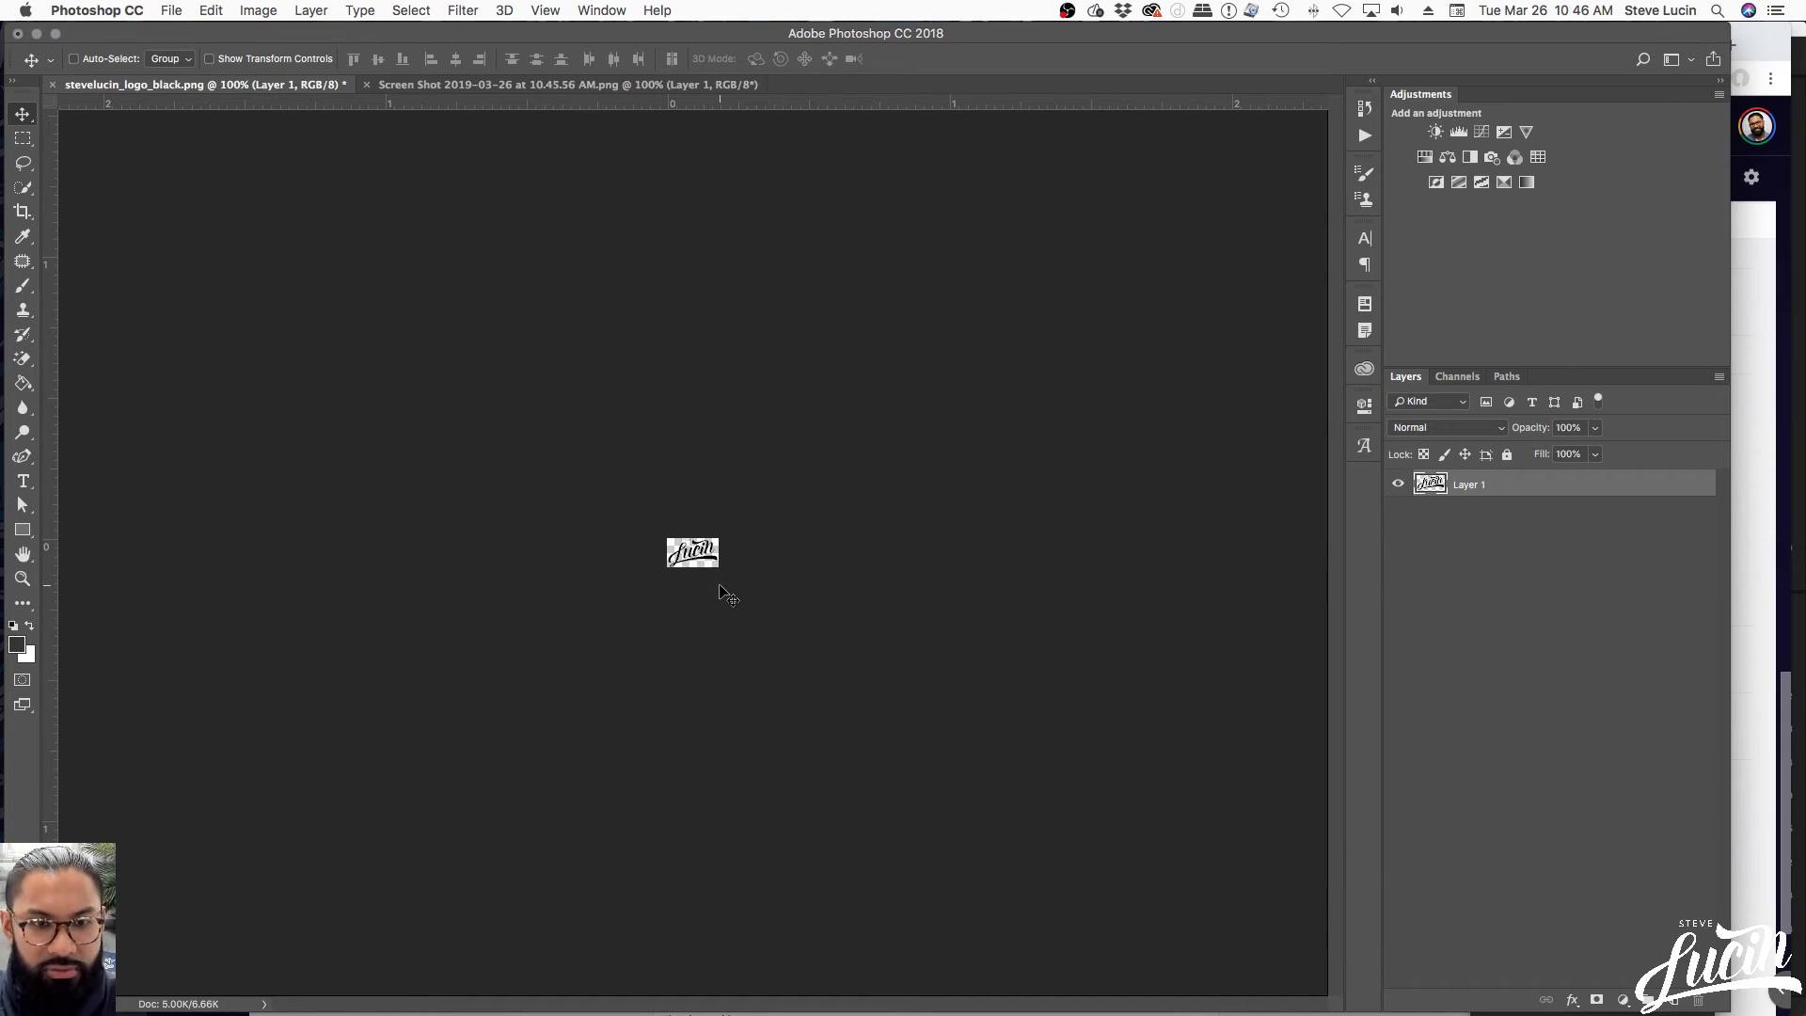
# Save a PNG copy named stevelucin_logo_black_emailSign.png with Smallest file size
pyautogui.press('super+shift+s')
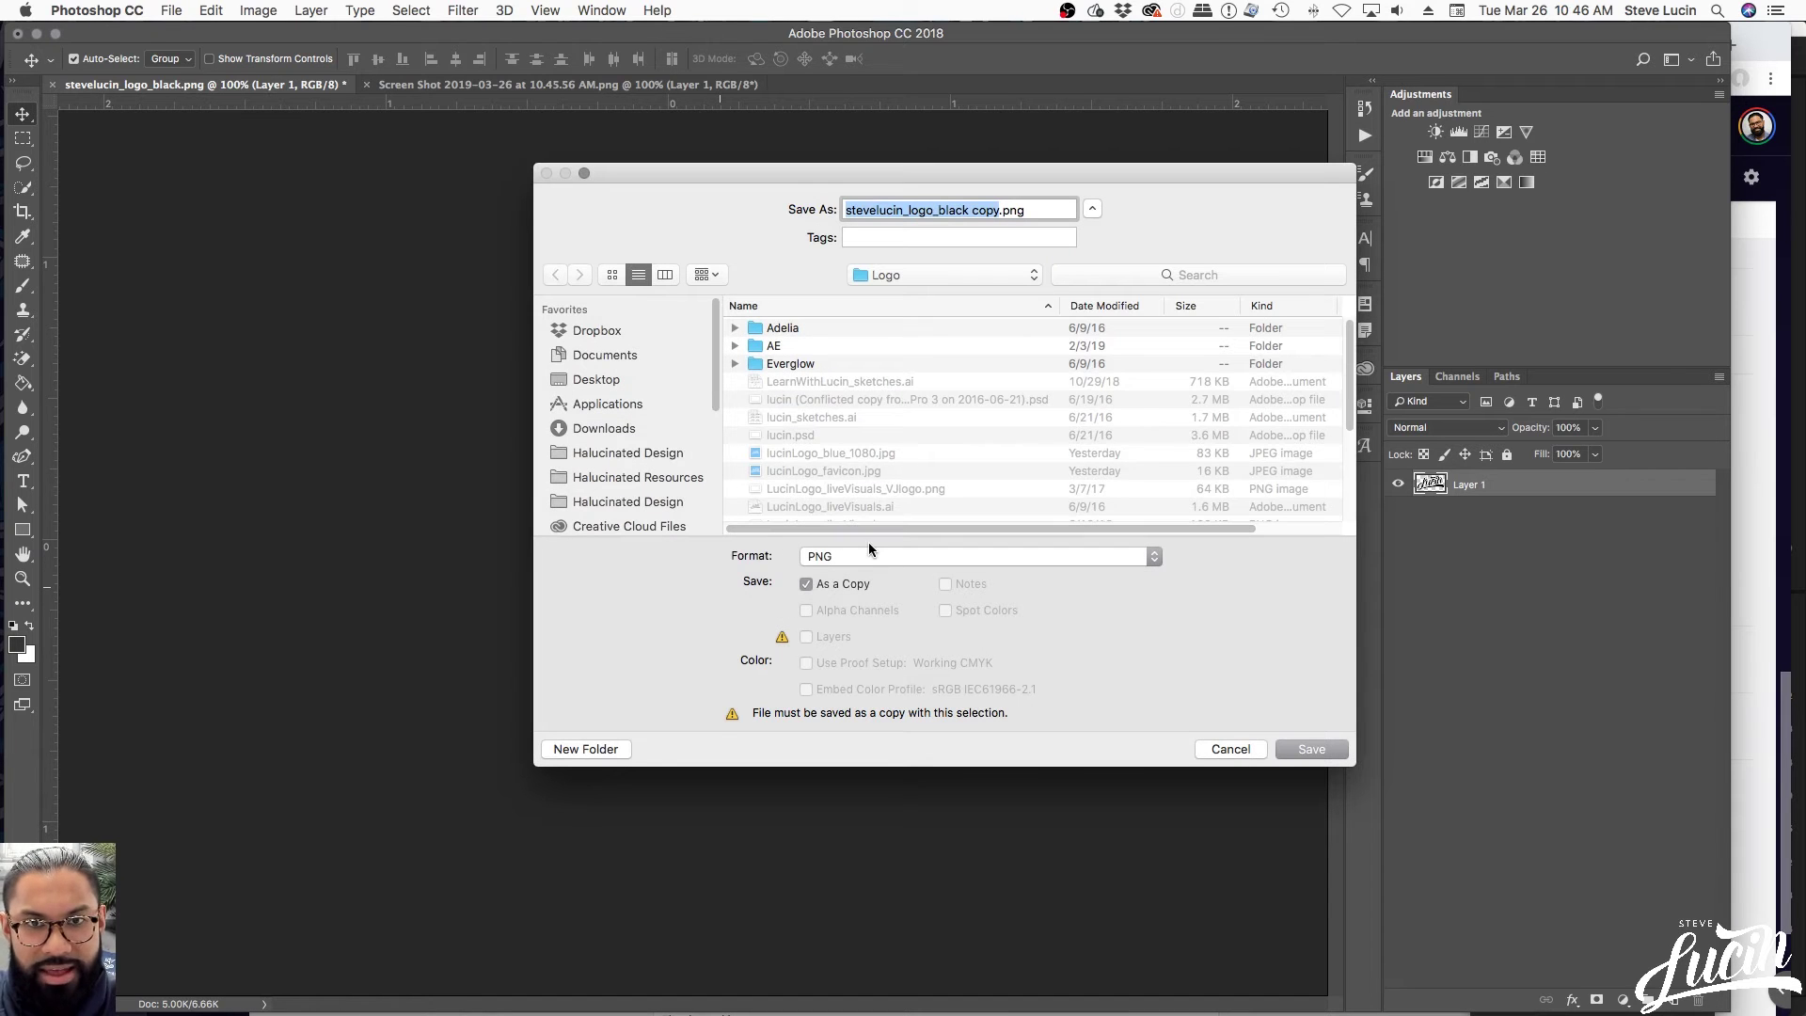
pyautogui.press('Right')
pyautogui.press('BackSpace')
pyautogui.press('BackSpace')
pyautogui.press('BackSpace')
pyautogui.press('BackSpace')
pyautogui.press('BackSpace')
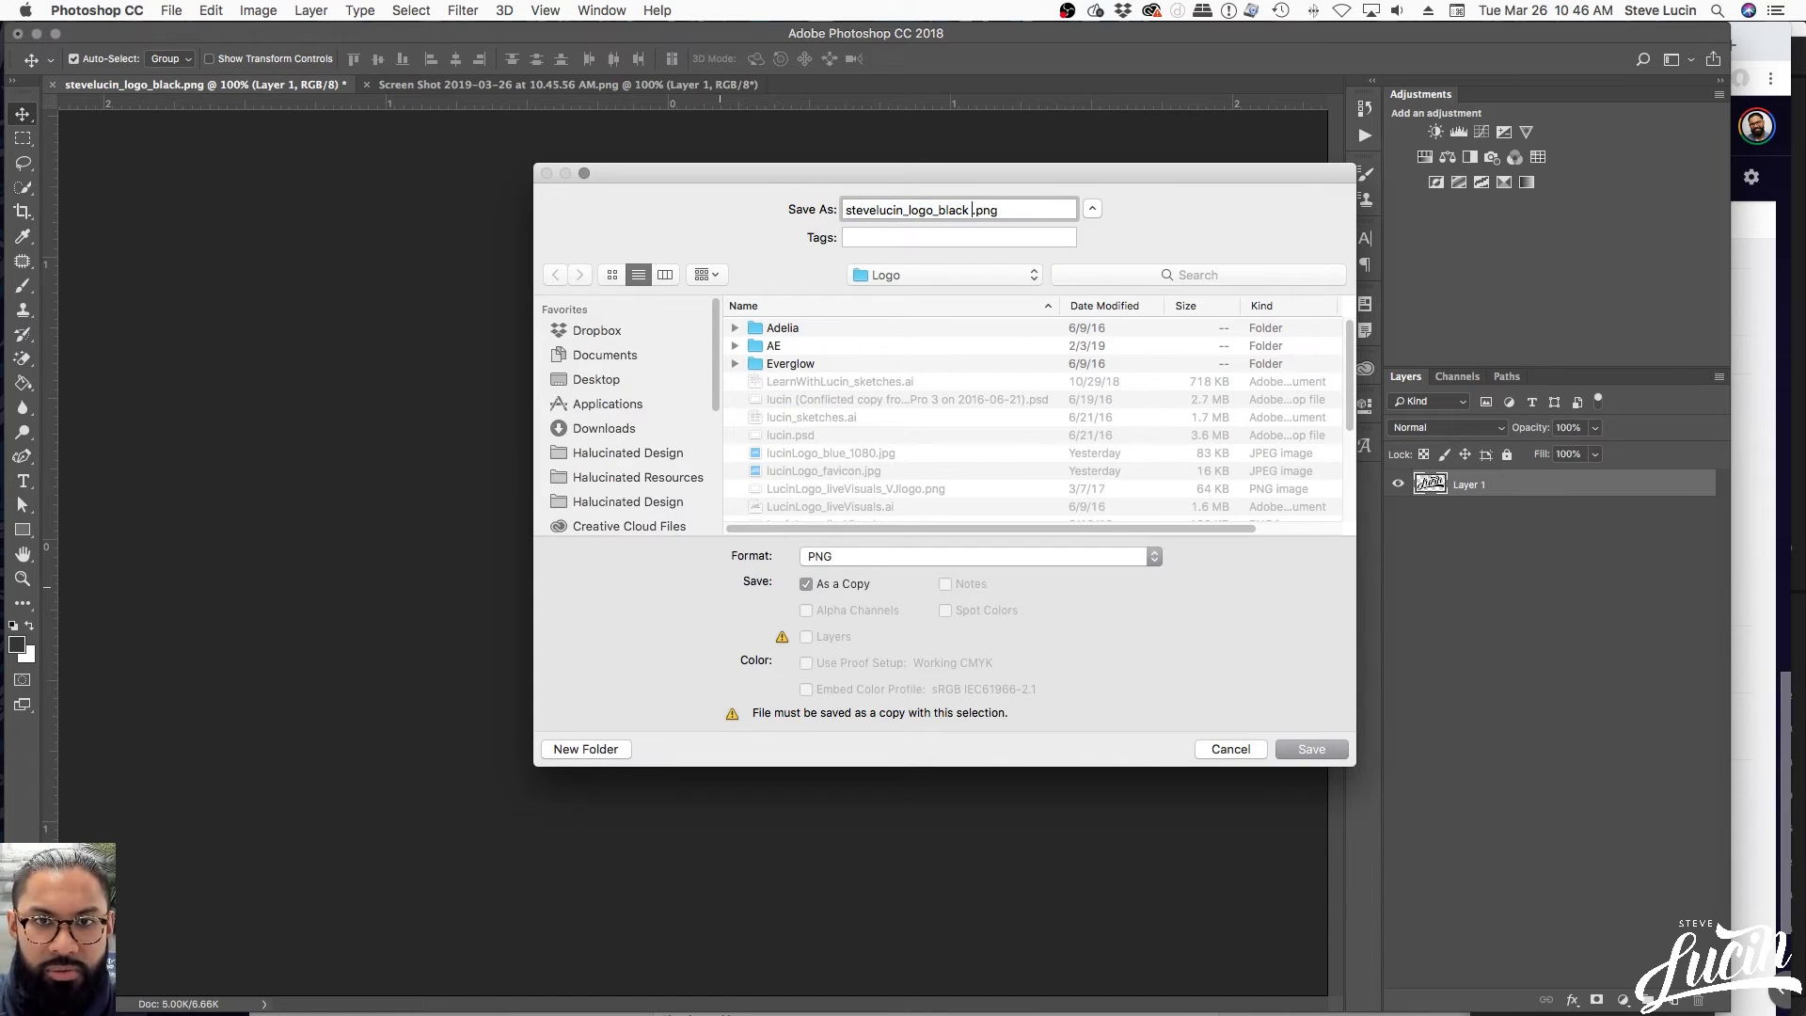
pyautogui.write('_emailSign')
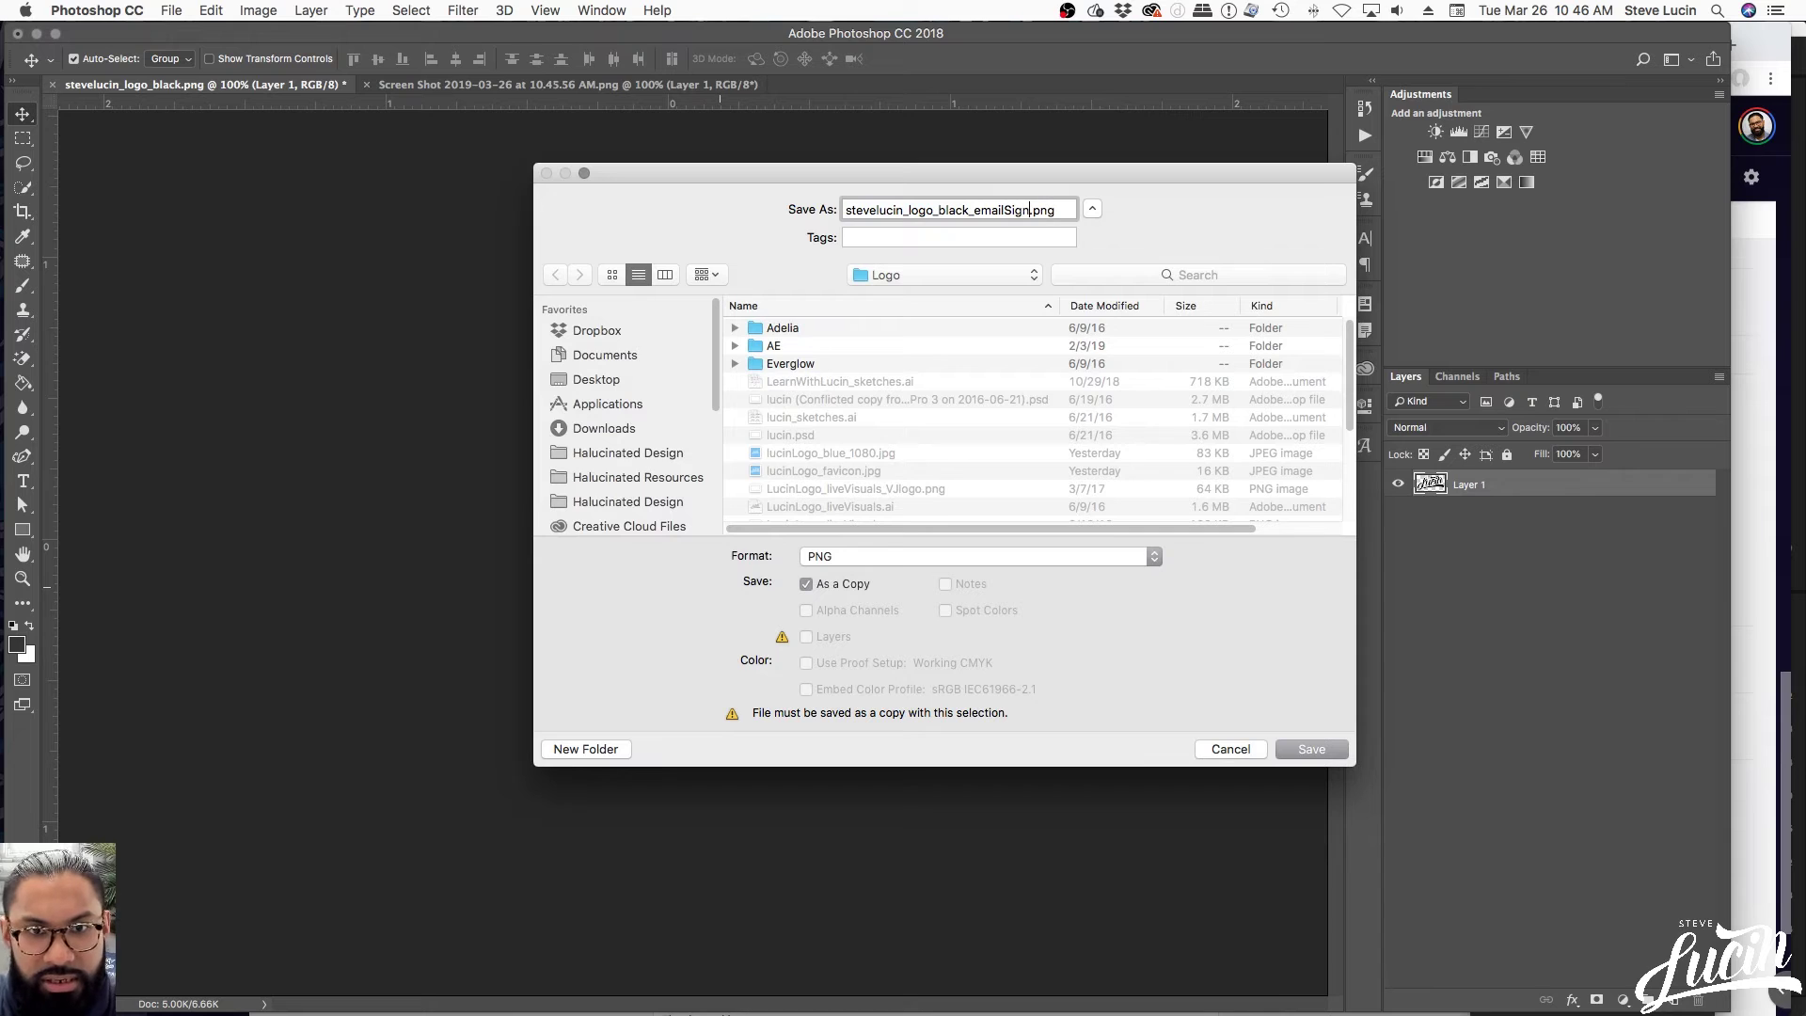
pyautogui.scroll(-5, 874, 419)
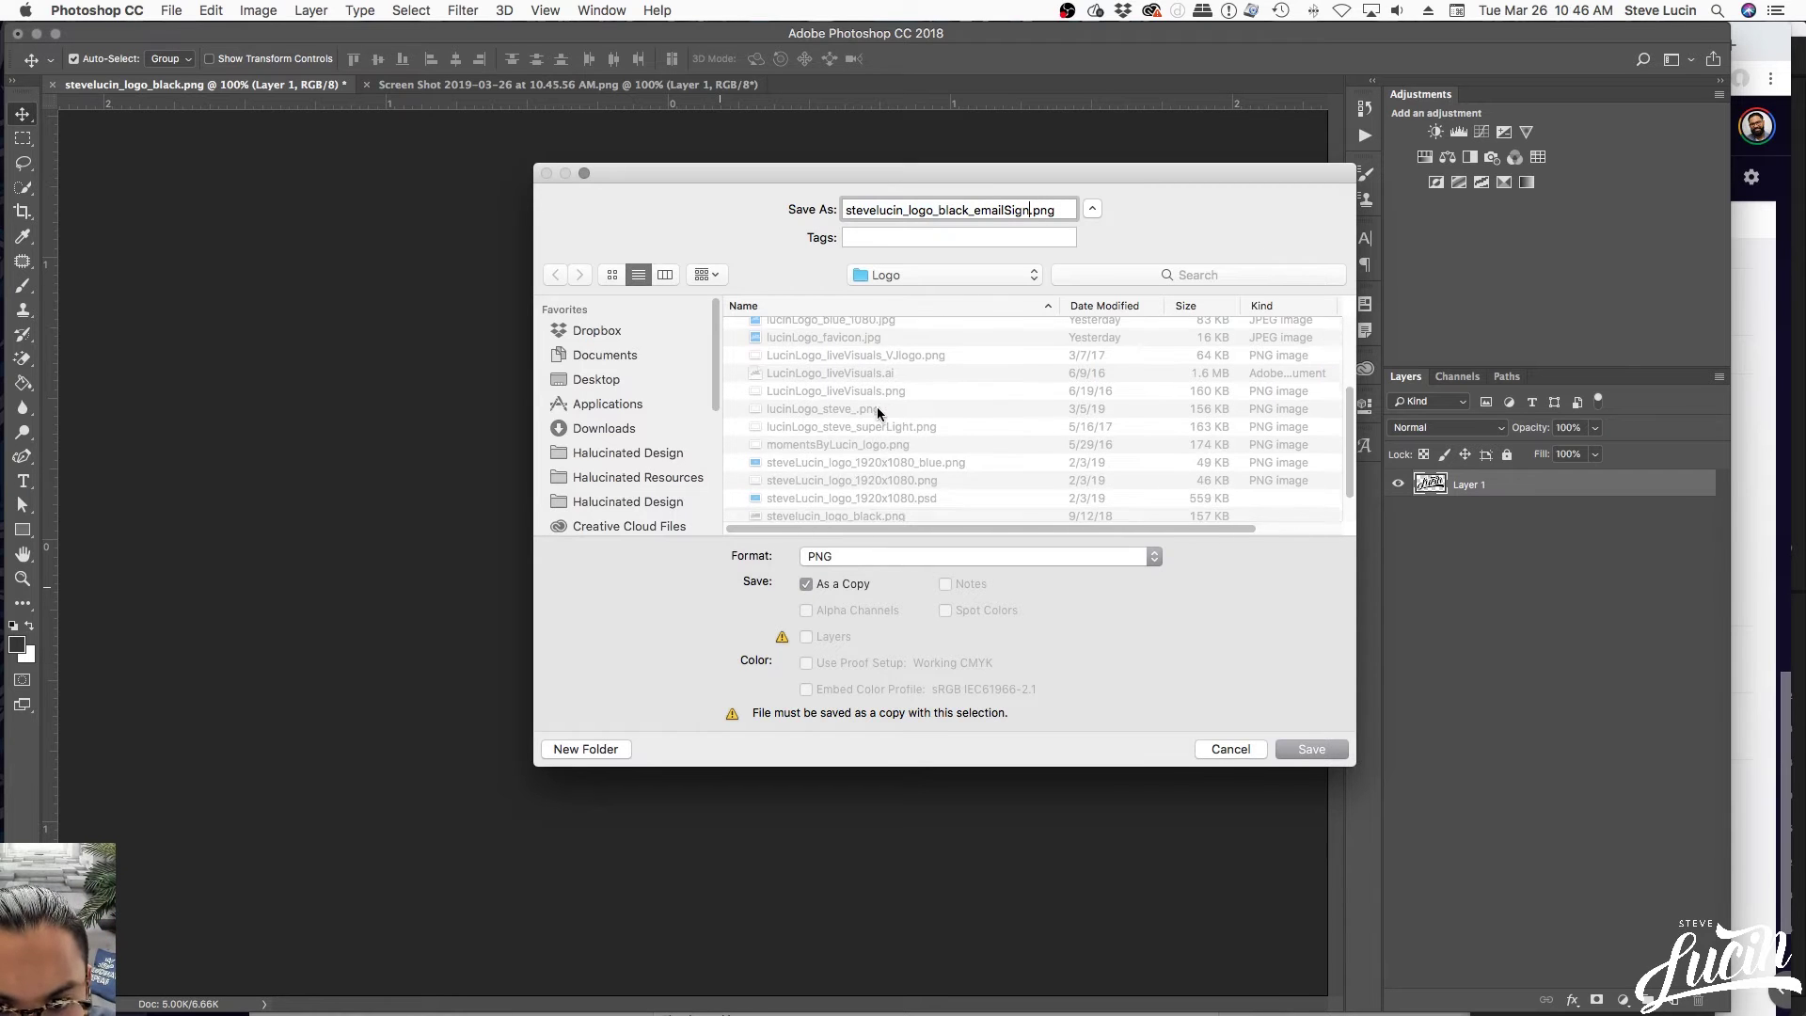
pyautogui.scroll(5, 840, 489)
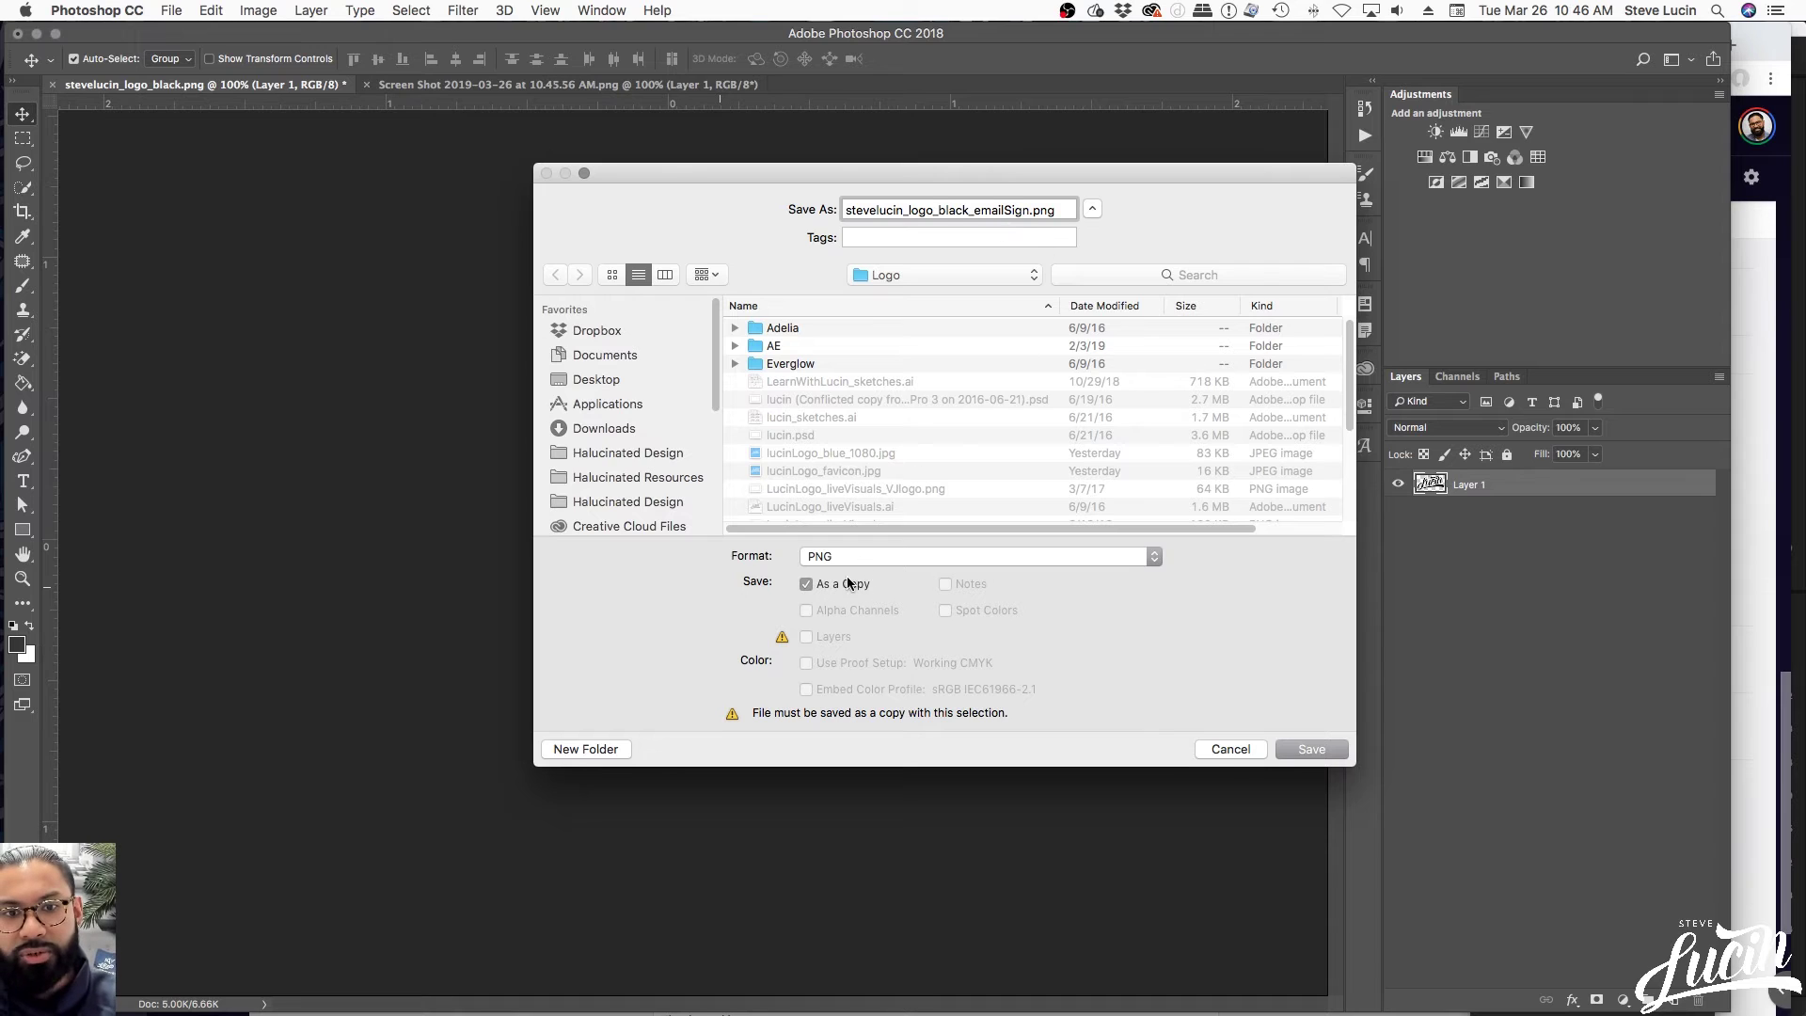
pyautogui.click(1326, 750)
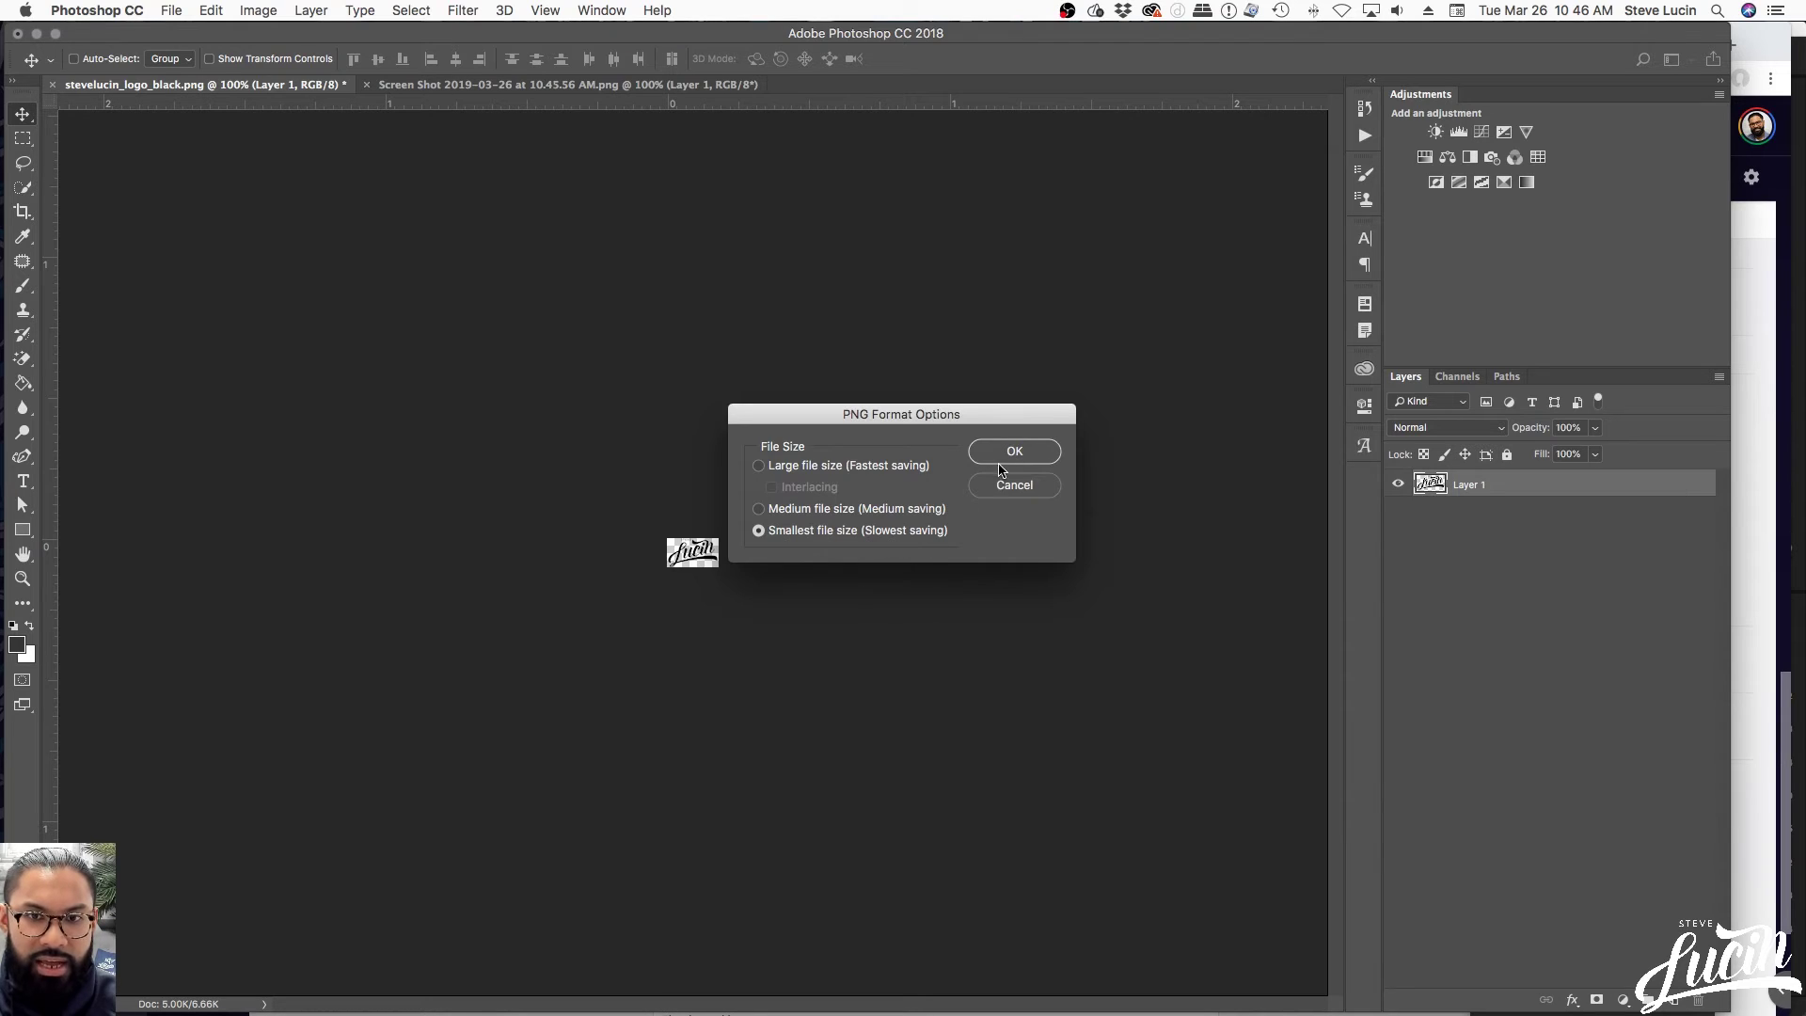
pyautogui.click(998, 459)
pyautogui.hotkey('ctrl', 'Up')
# Bring the browser's My Drive file list to the front
pyautogui.click(1371, 666)
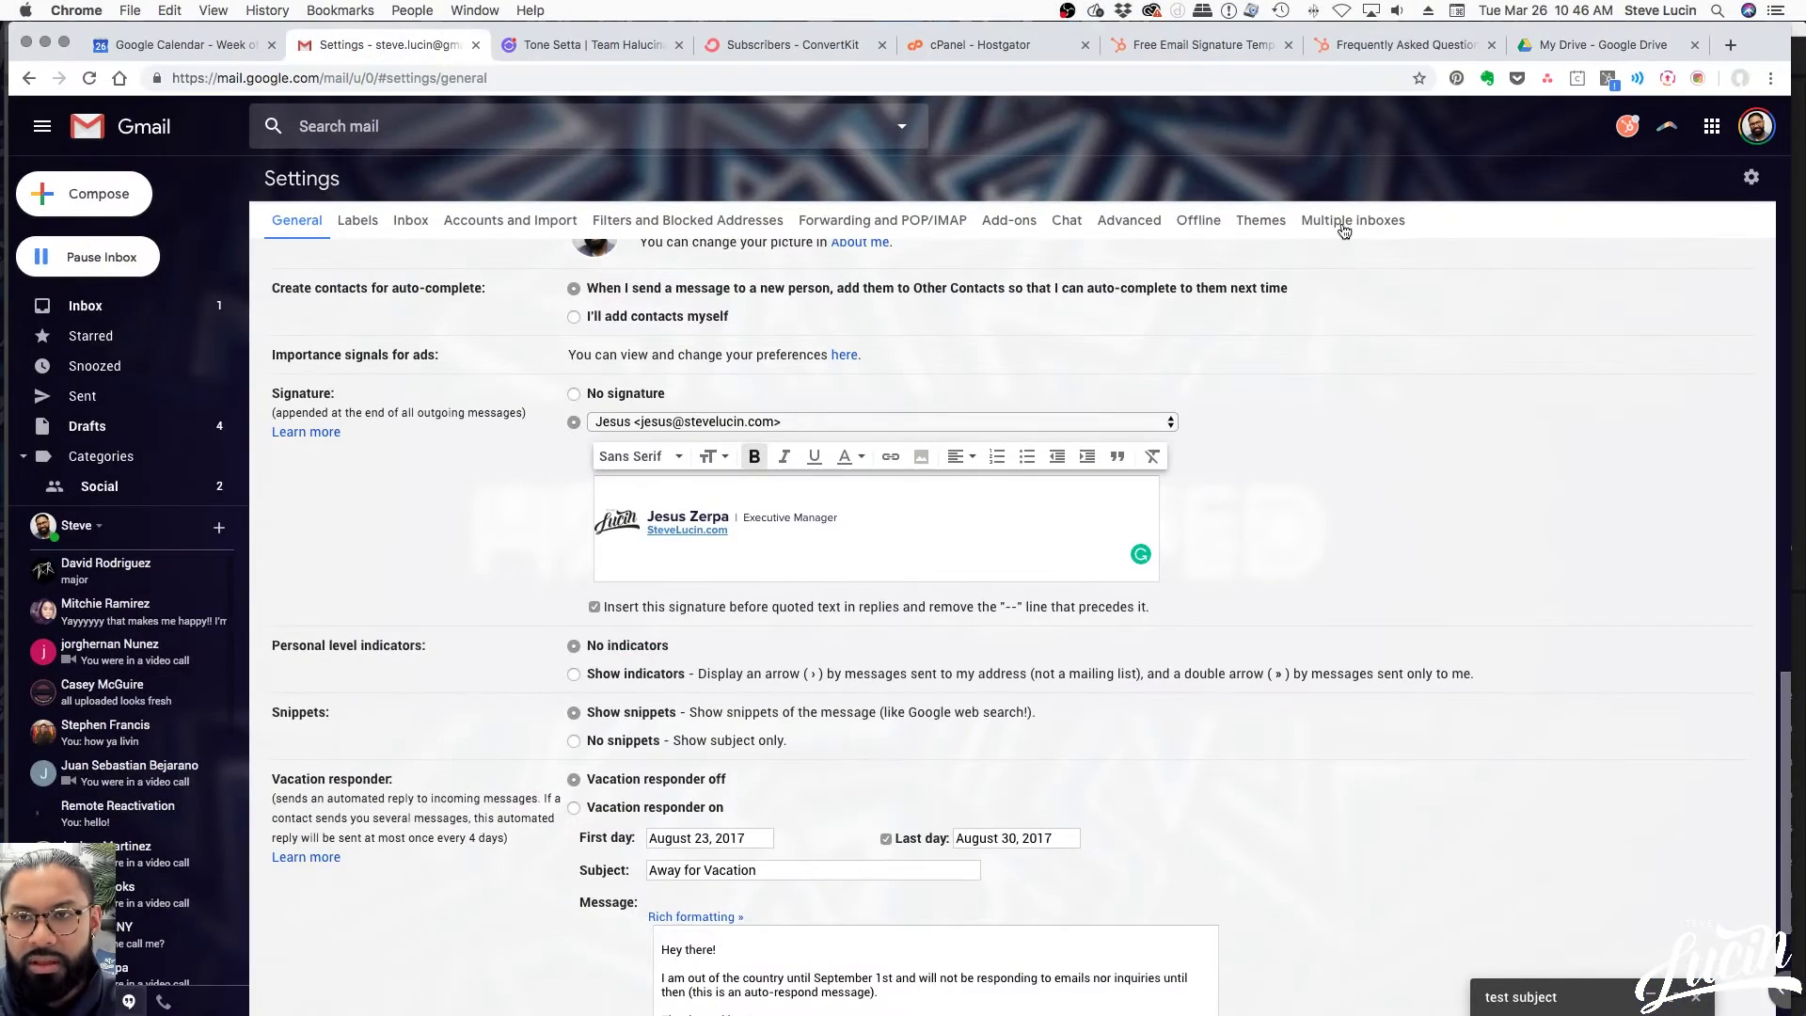
pyautogui.click(1514, 45)
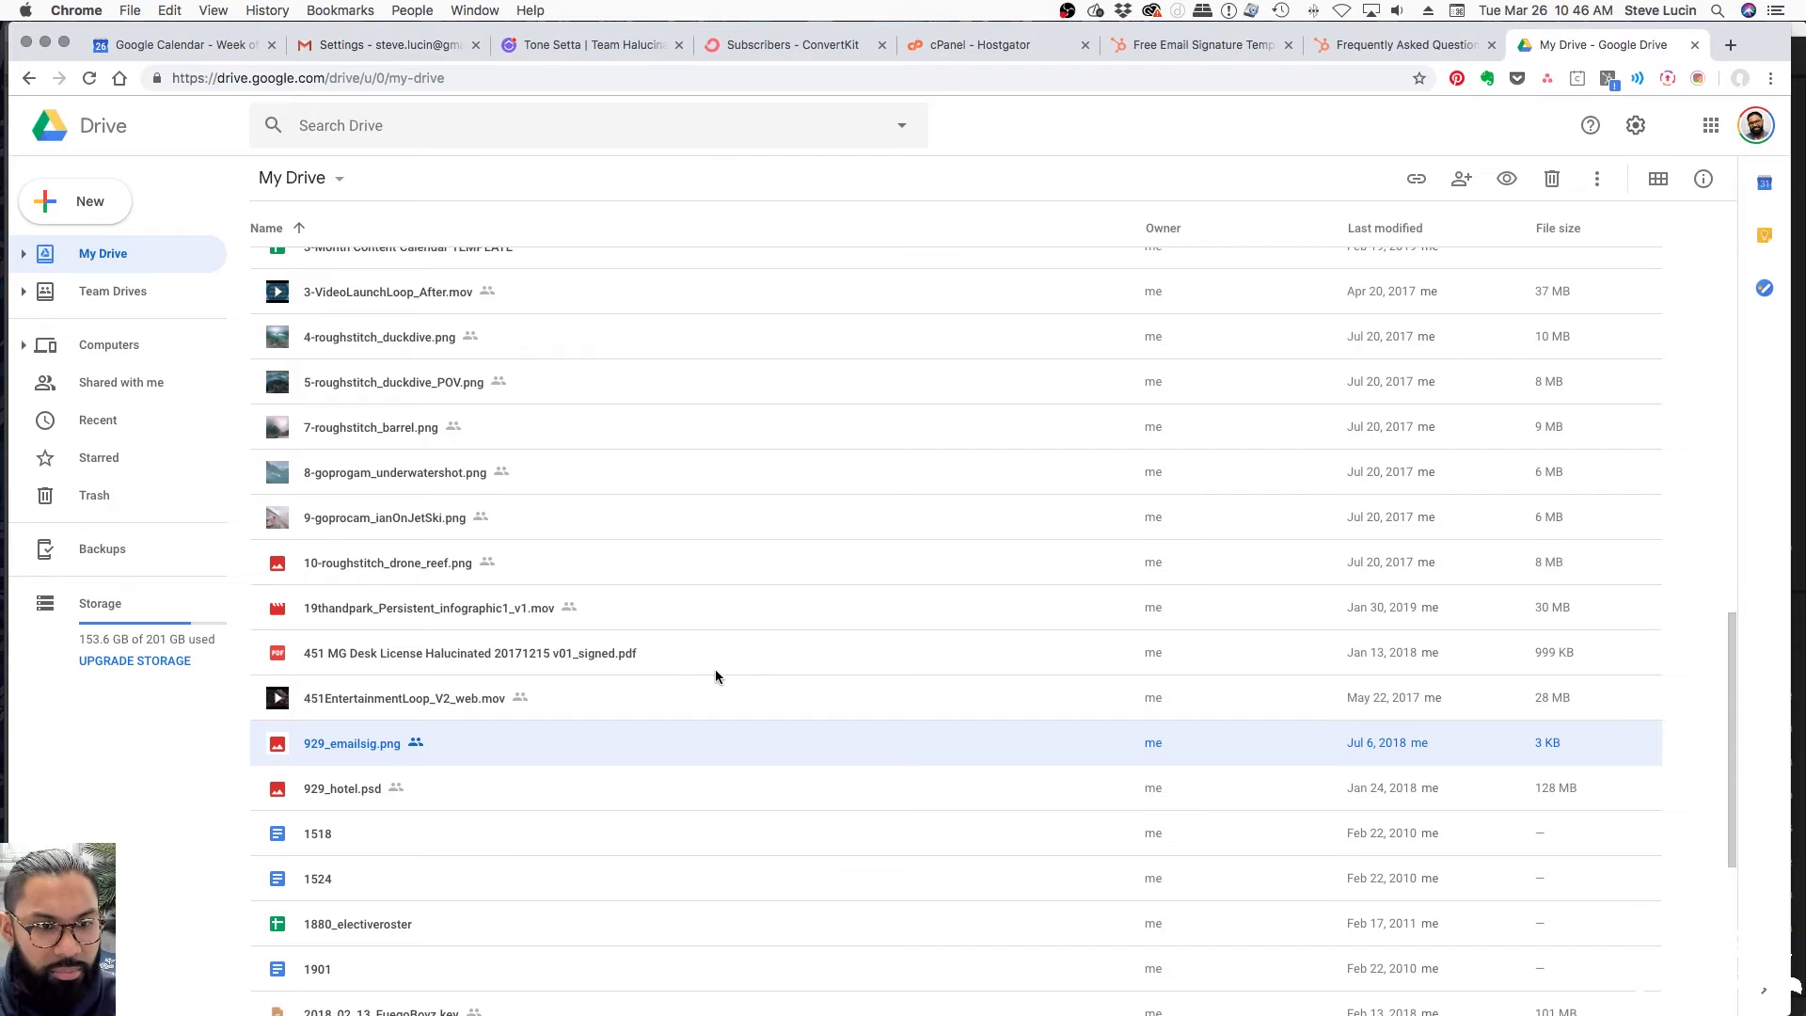
pyautogui.scroll(-20, 716, 670)
pyautogui.scroll(20, 718, 671)
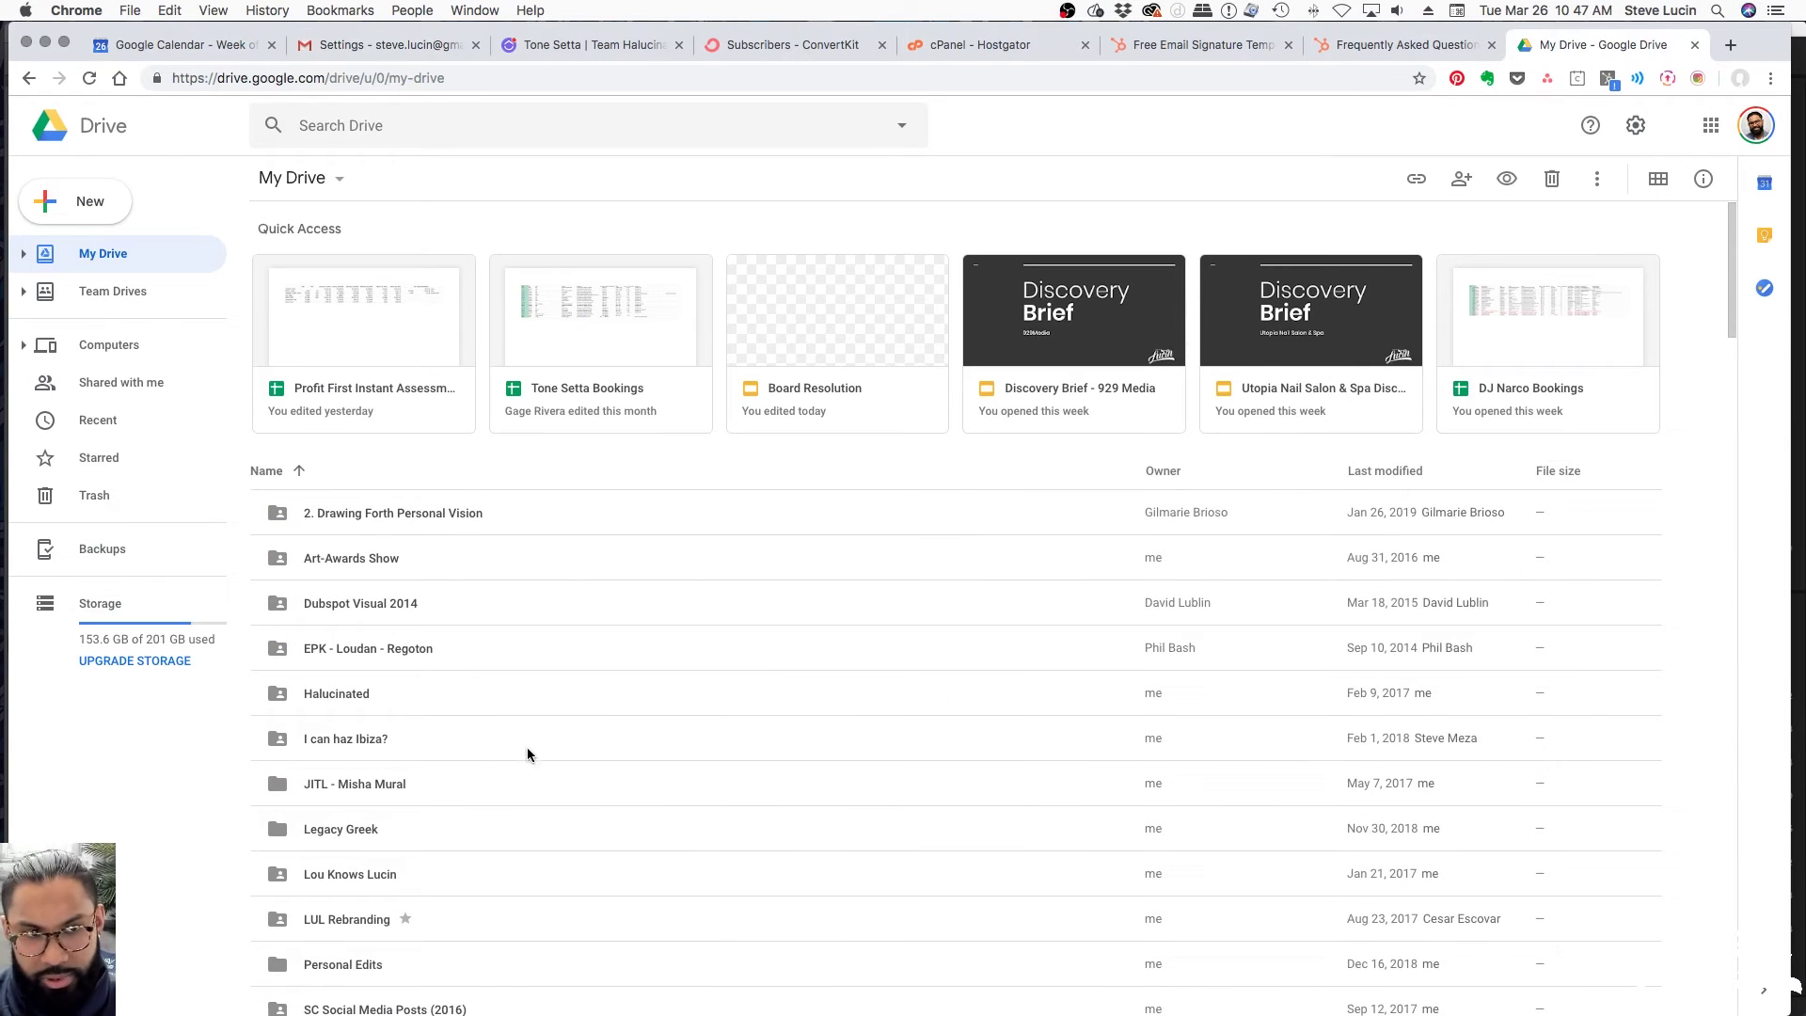
pyautogui.scroll(-5, 470, 723)
# Drag stevelucin_logo_black_emailSign.png from the Finder Logo folder into My Drive
pyautogui.hotkey('ctrl', 'Up')
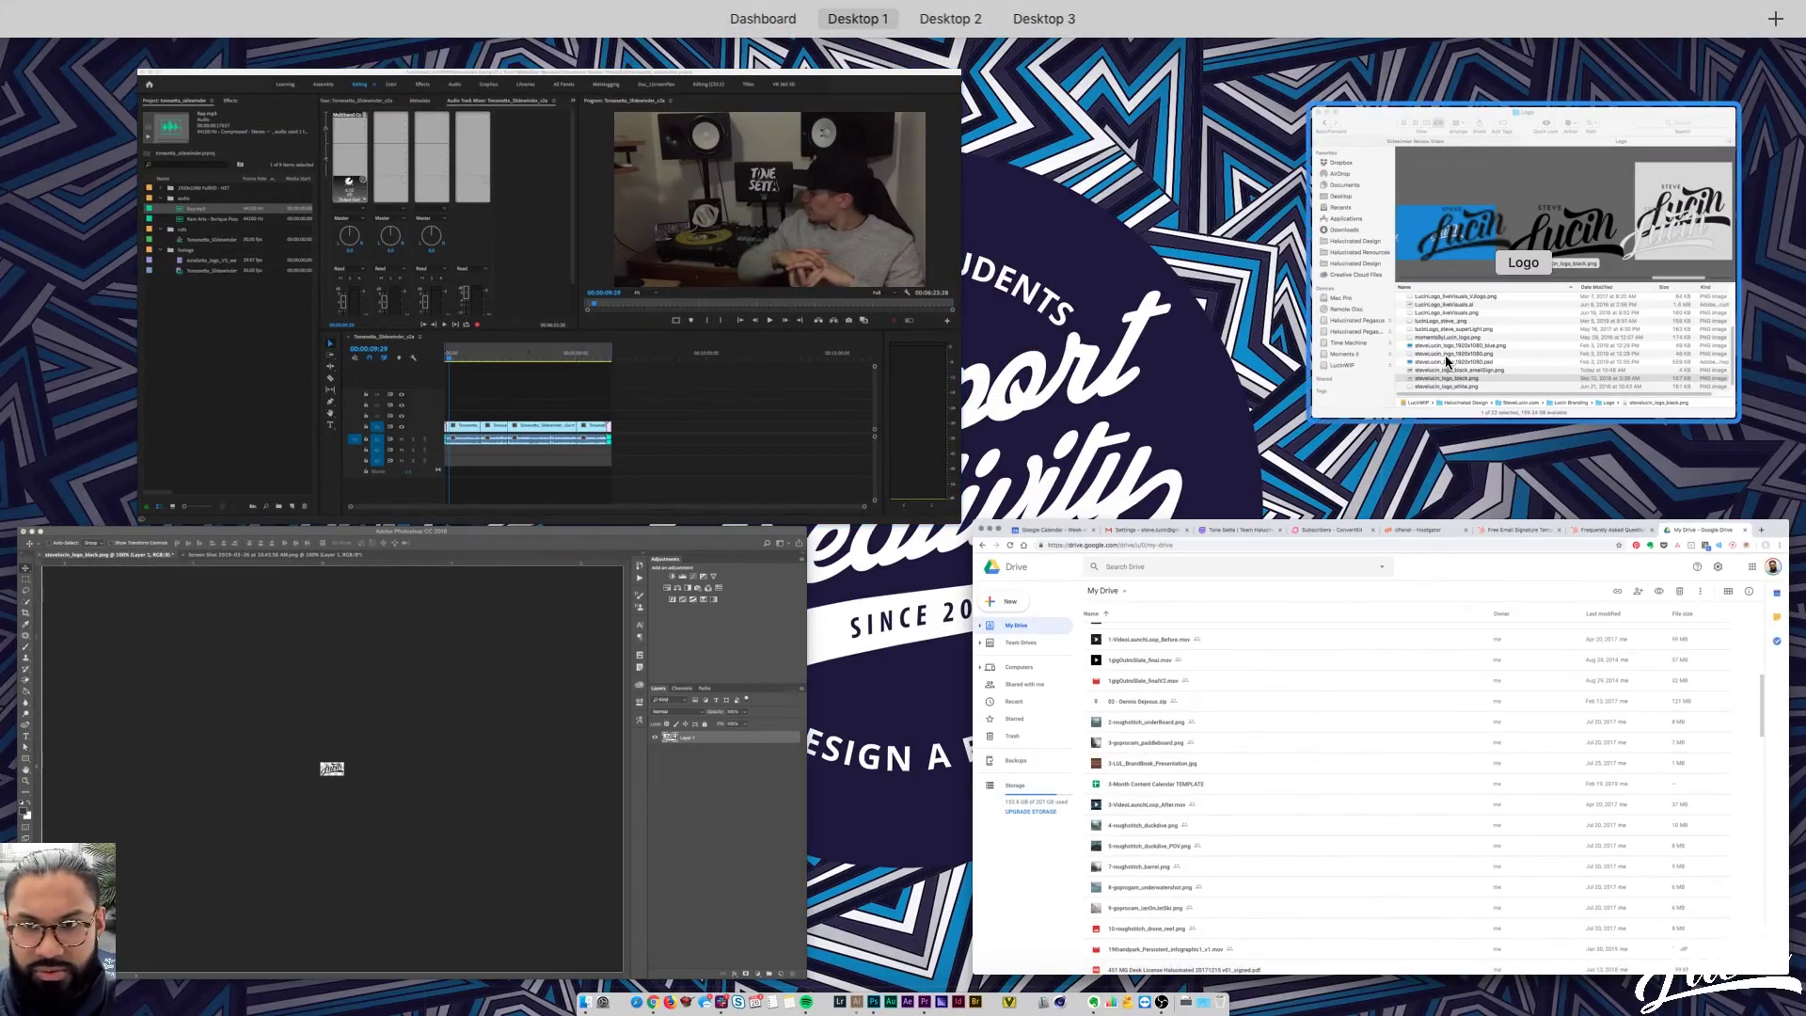
pyautogui.click(1445, 361)
pyautogui.click(1020, 736)
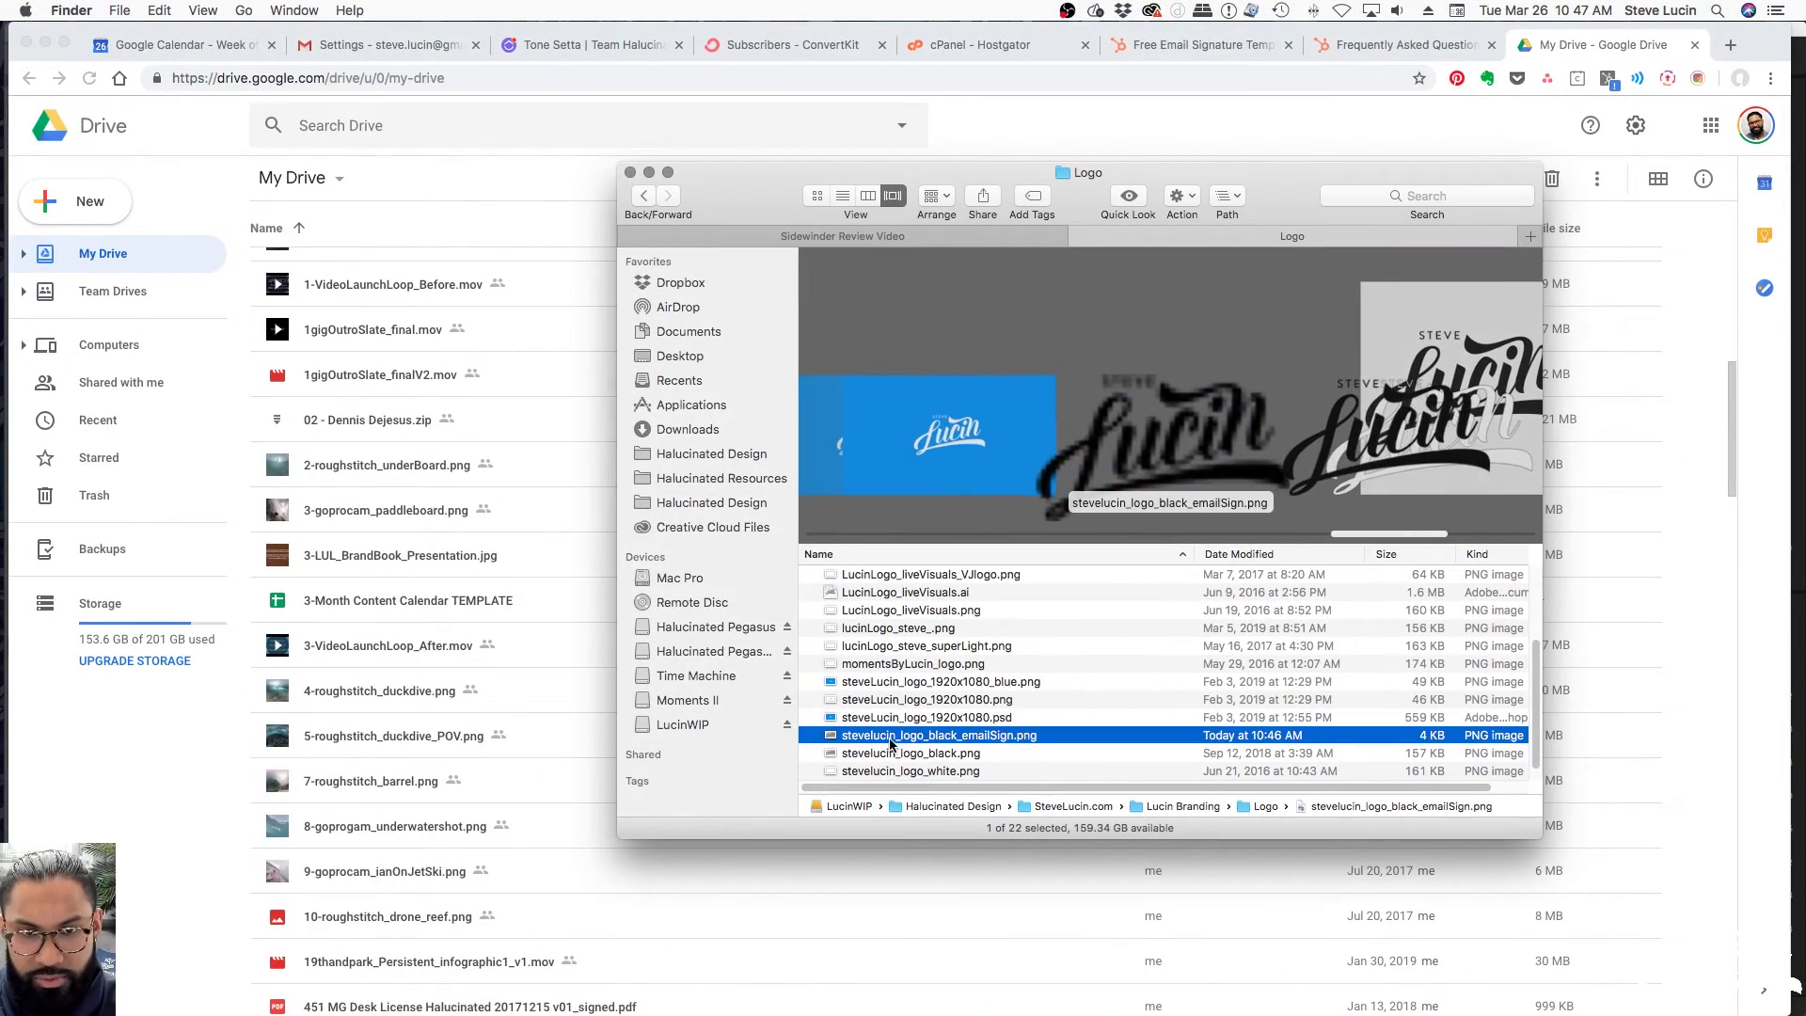
pyautogui.press('space')
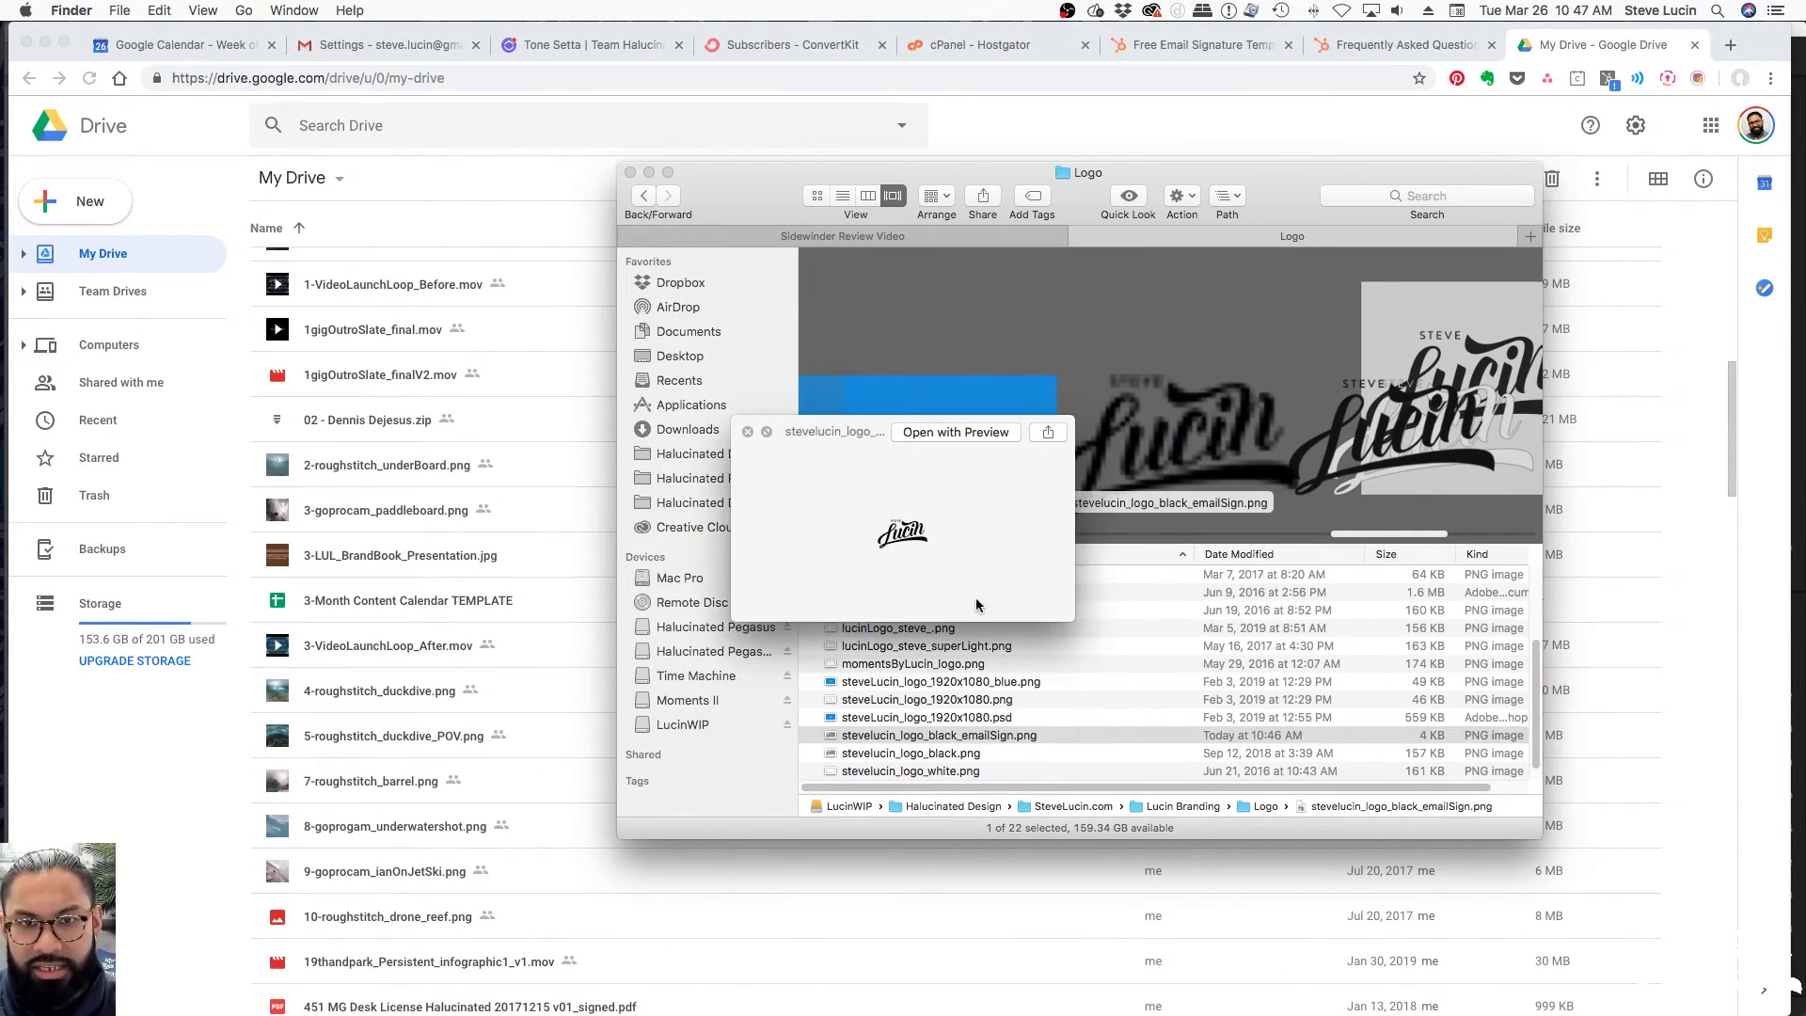
pyautogui.click(989, 734)
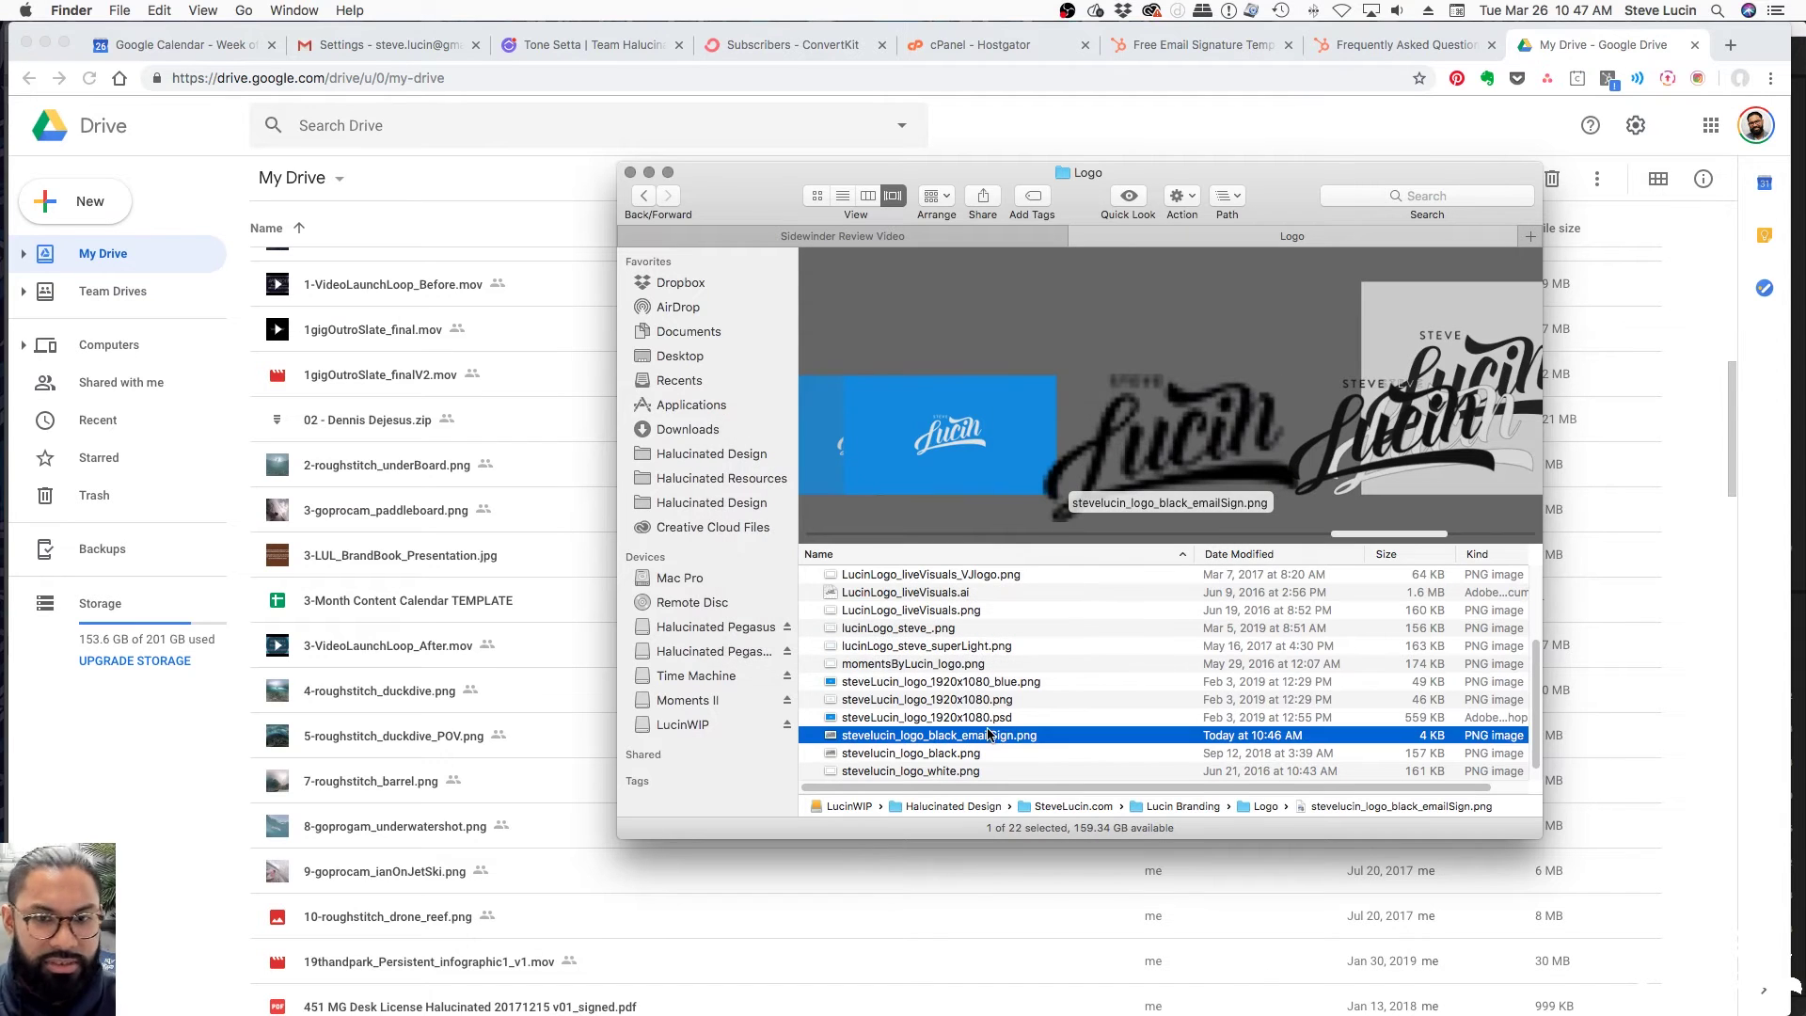
pyautogui.moveTo(993, 738); pyautogui.dragTo(533, 775)
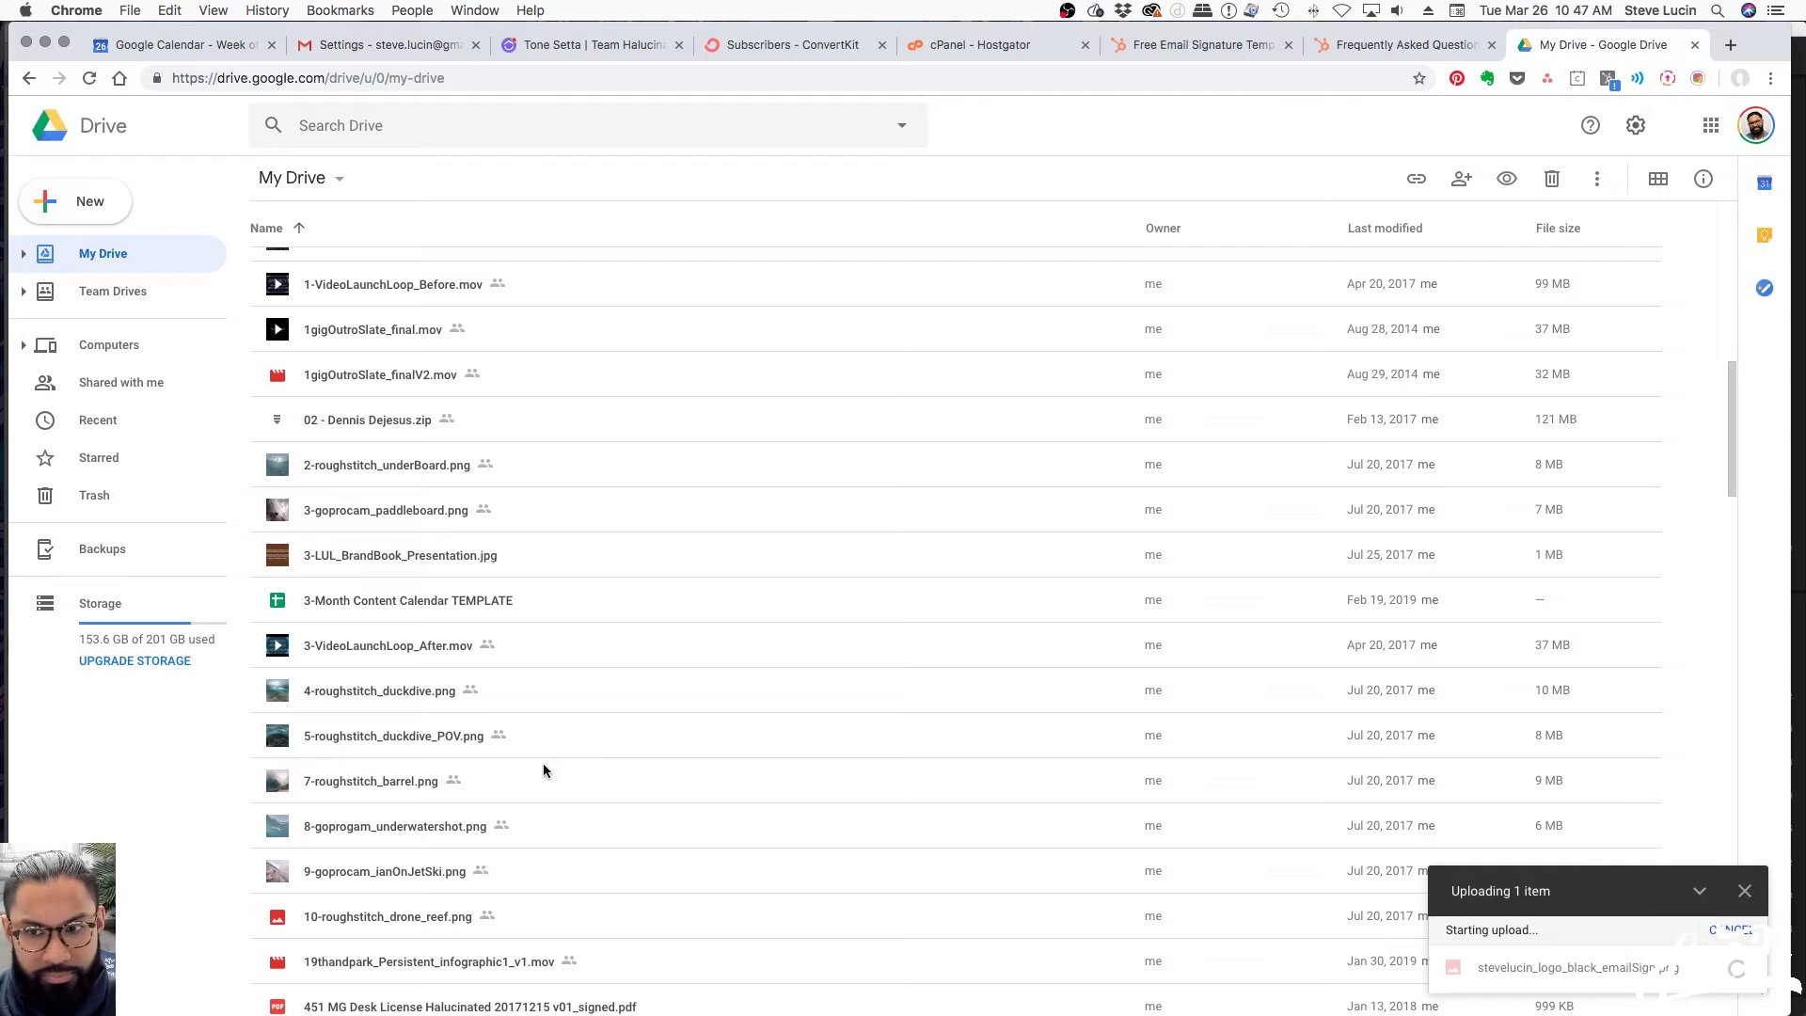
# Scroll to and select the uploaded emailSign logo in My Drive
pyautogui.scroll(-3, 798, 786)
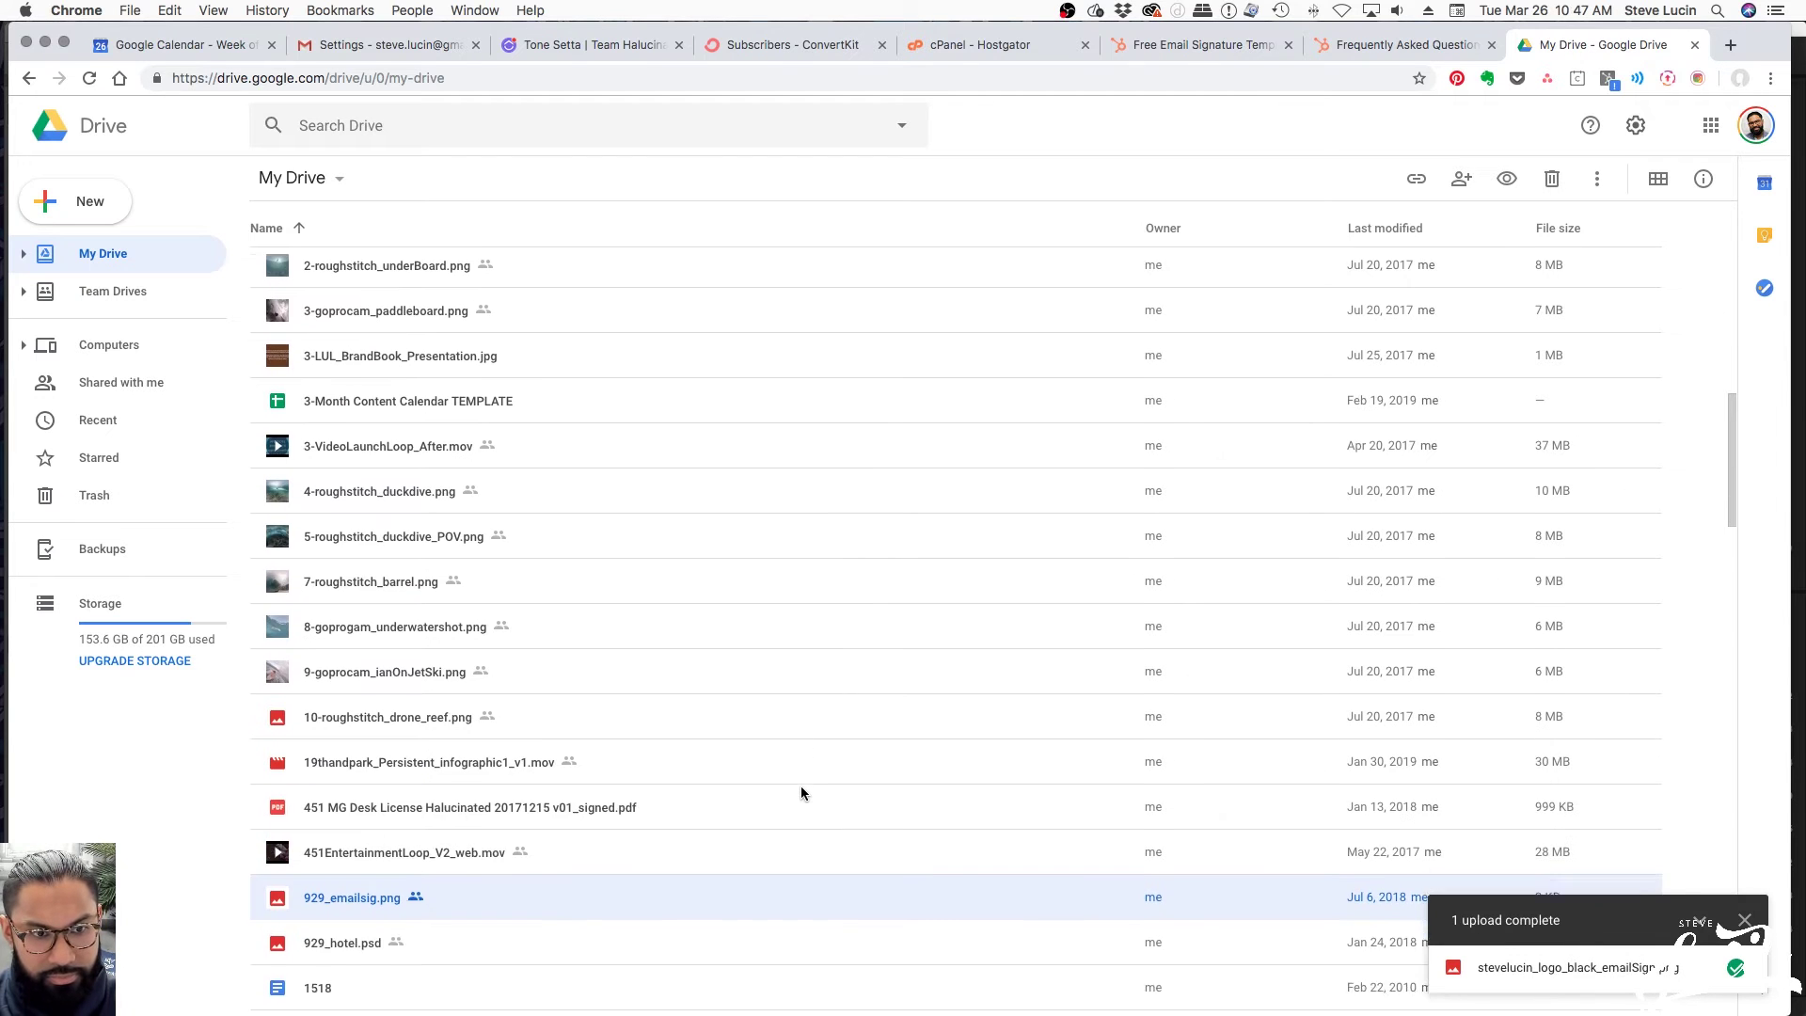
pyautogui.scroll(-10, 799, 790)
pyautogui.scroll(-15, 799, 792)
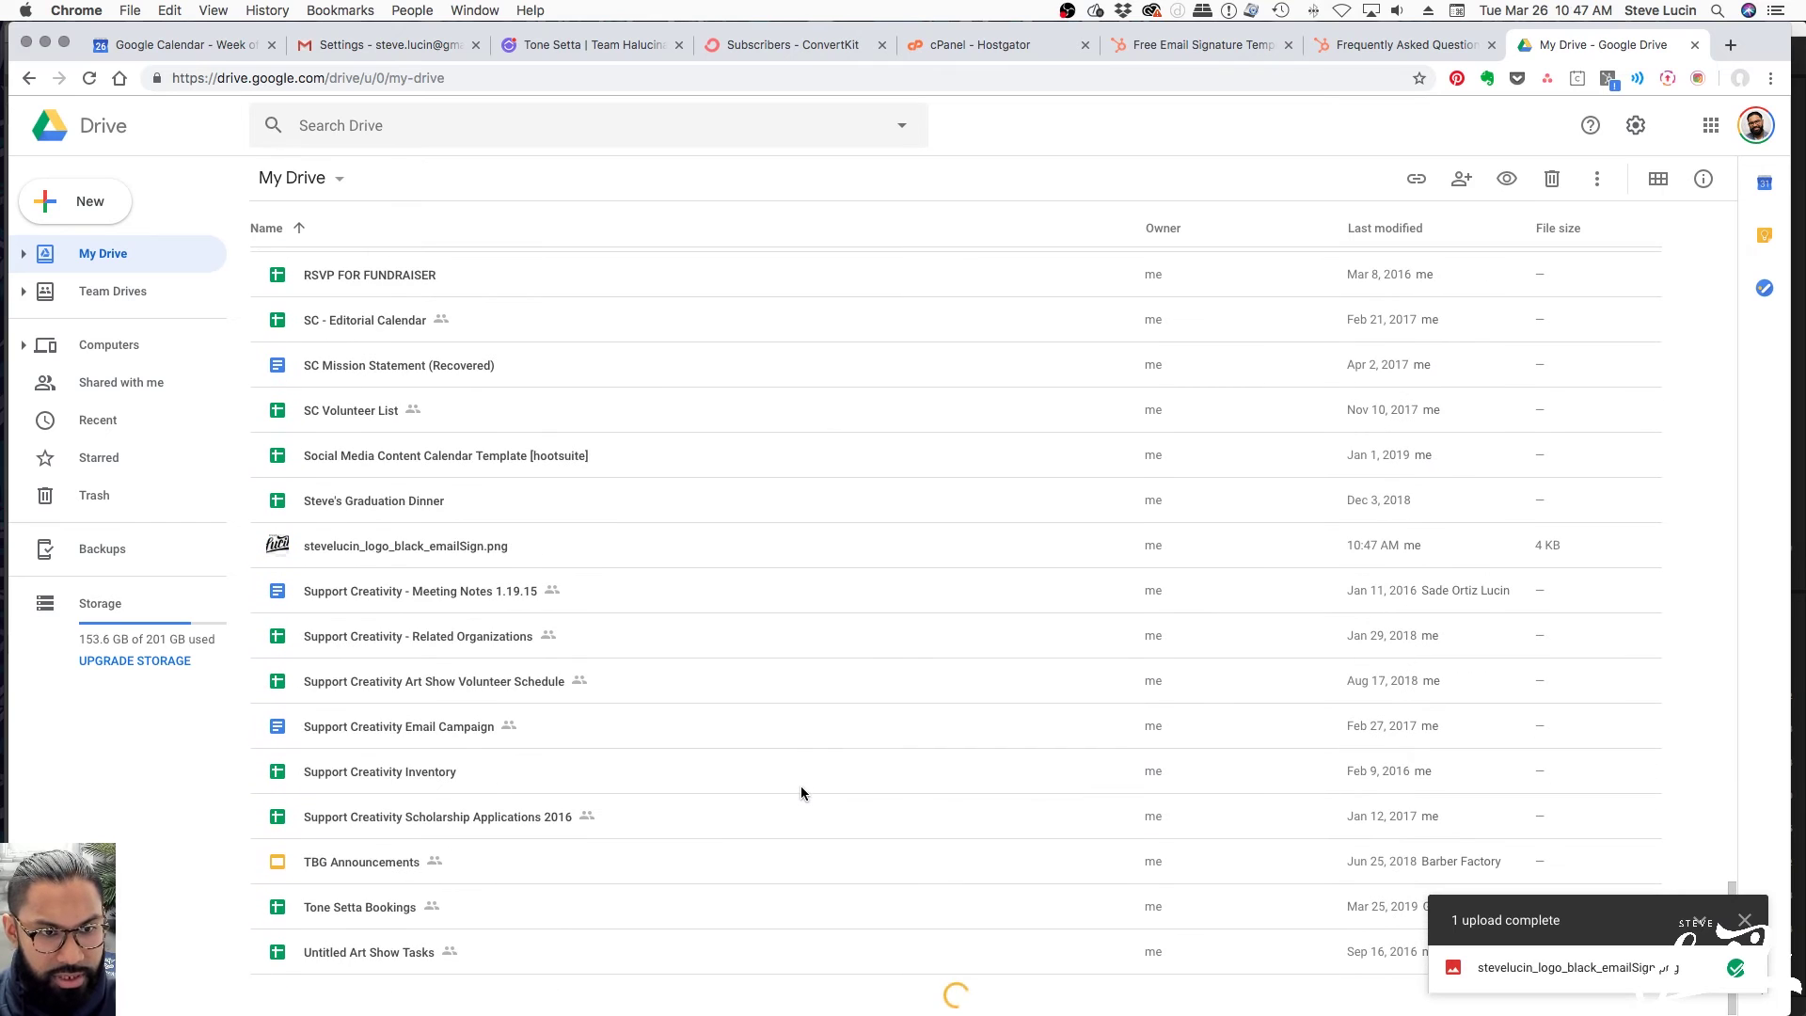
pyautogui.click(442, 550)
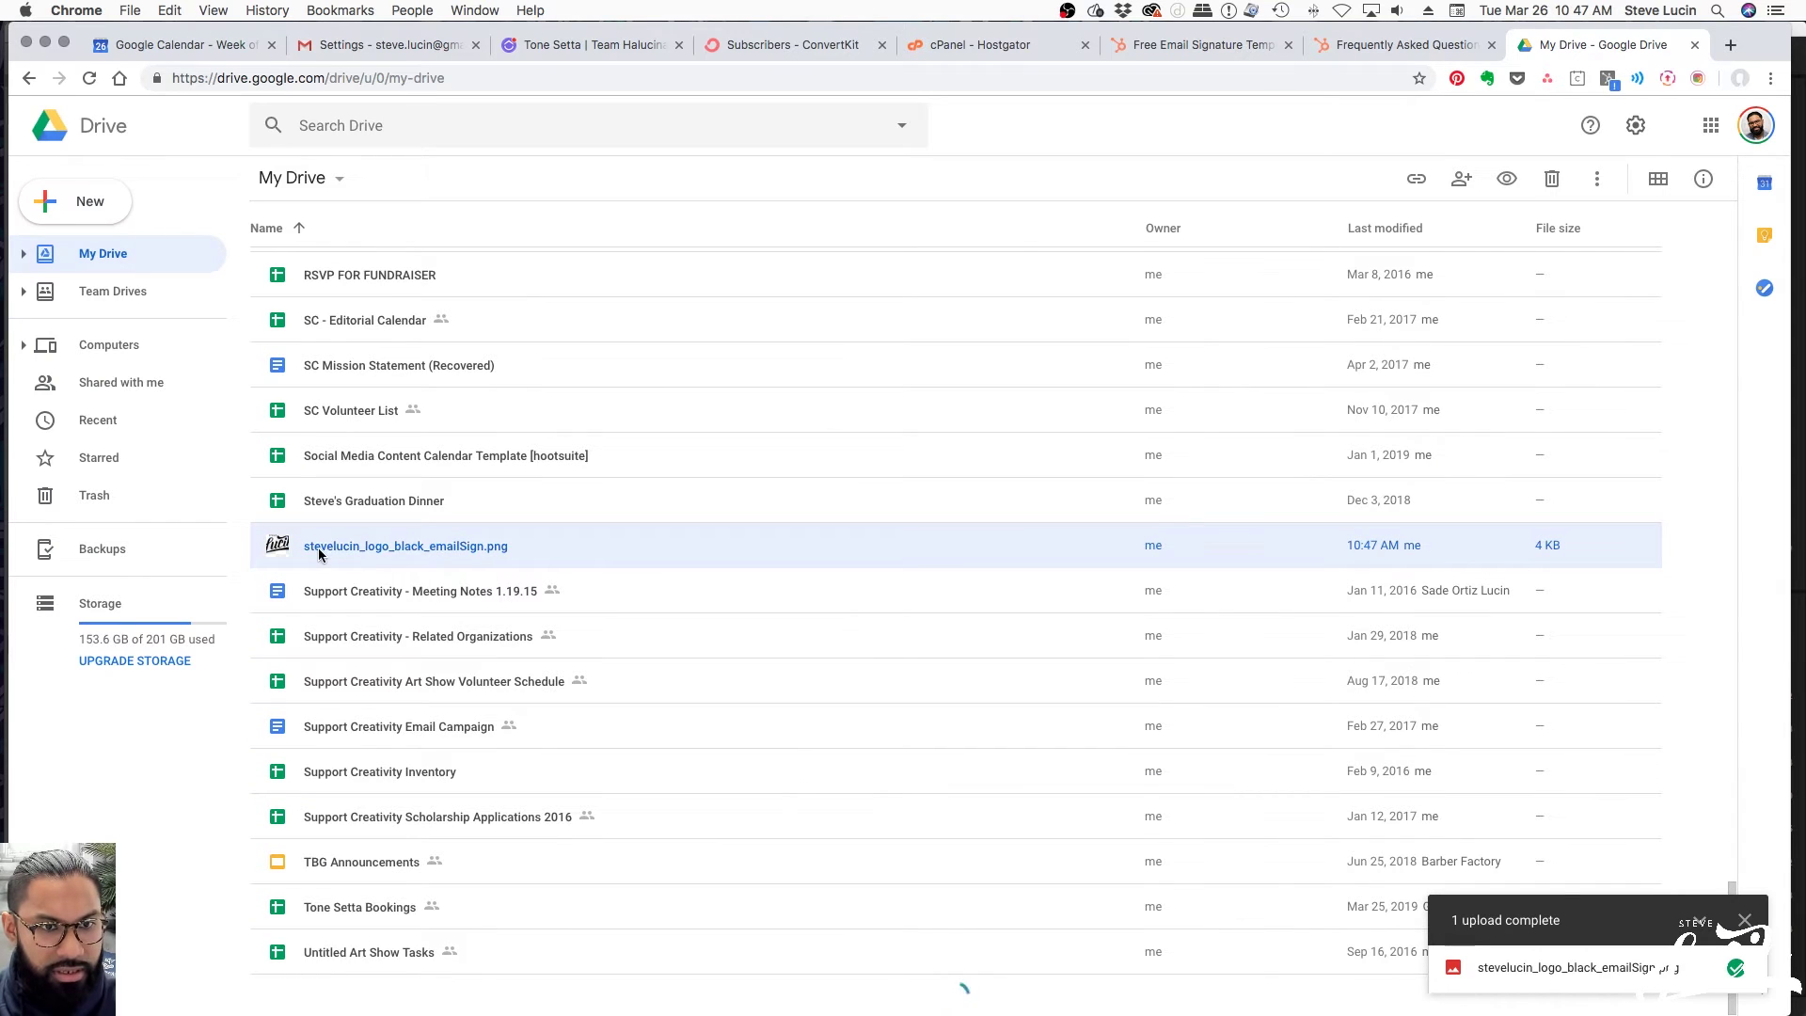
# Turn on link sharing for the uploaded emailSign logo and copy its link
pyautogui.press('Escape')
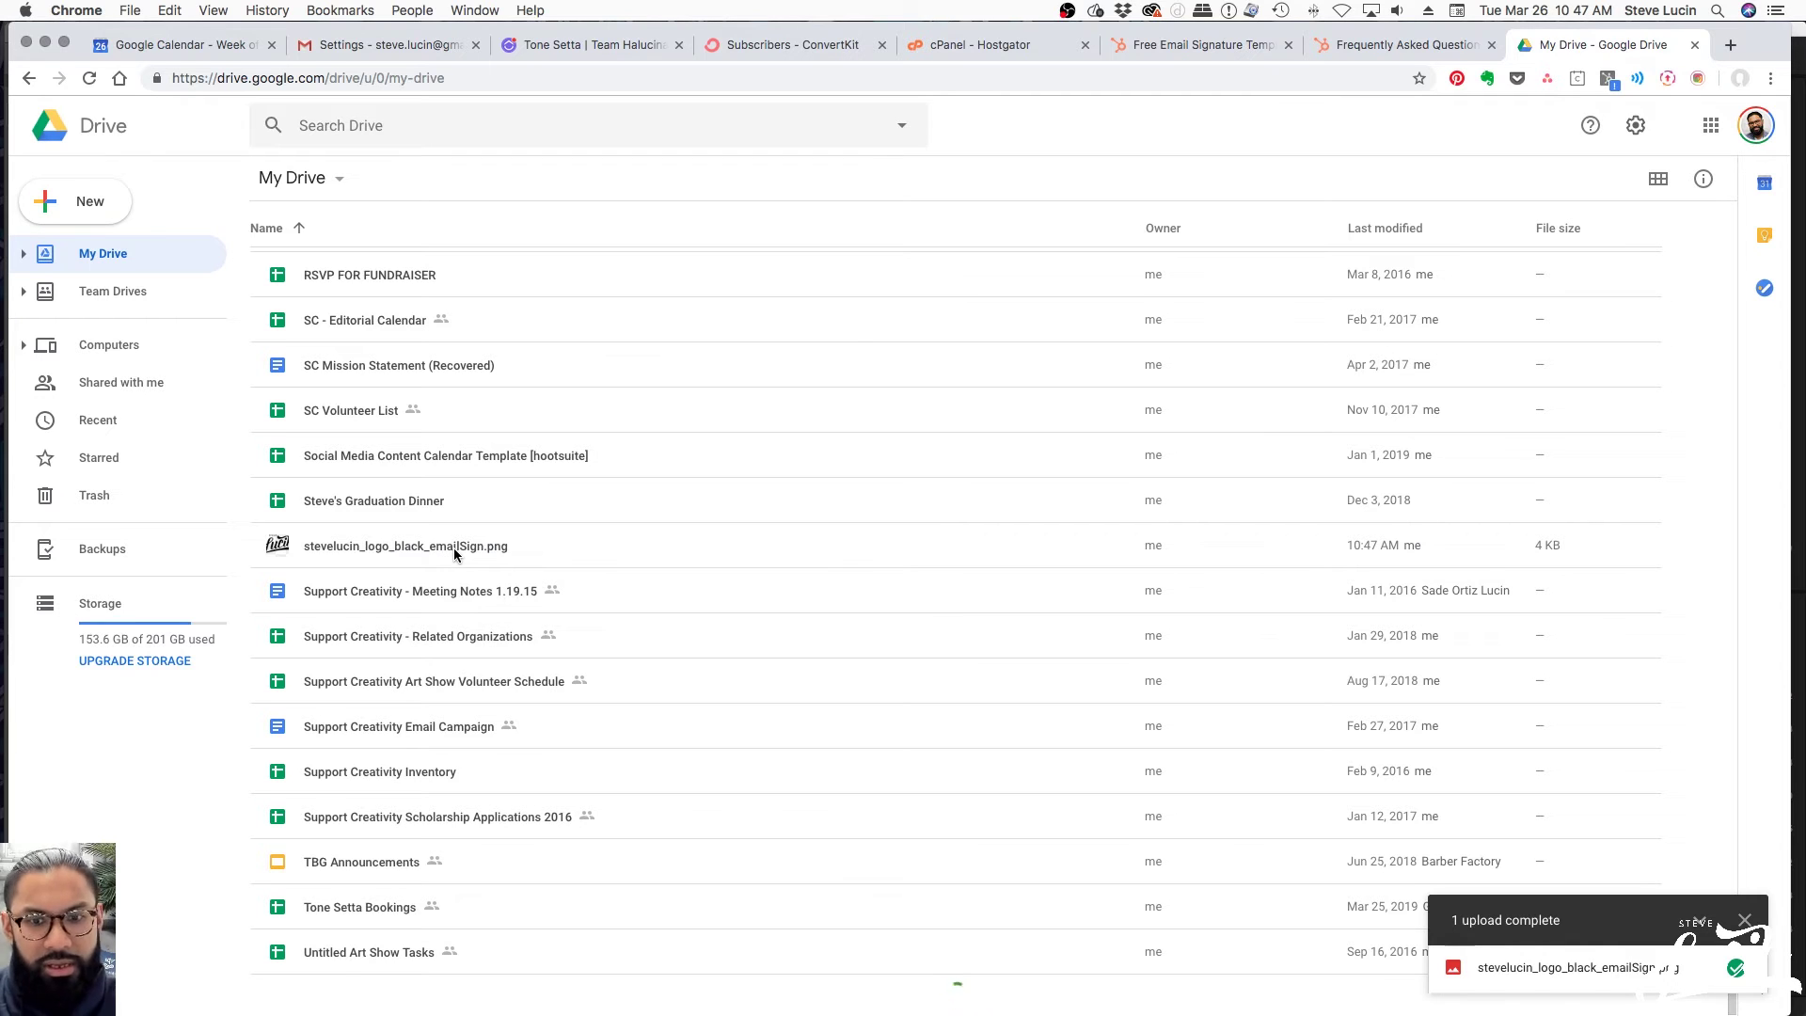
pyautogui.click(423, 547)
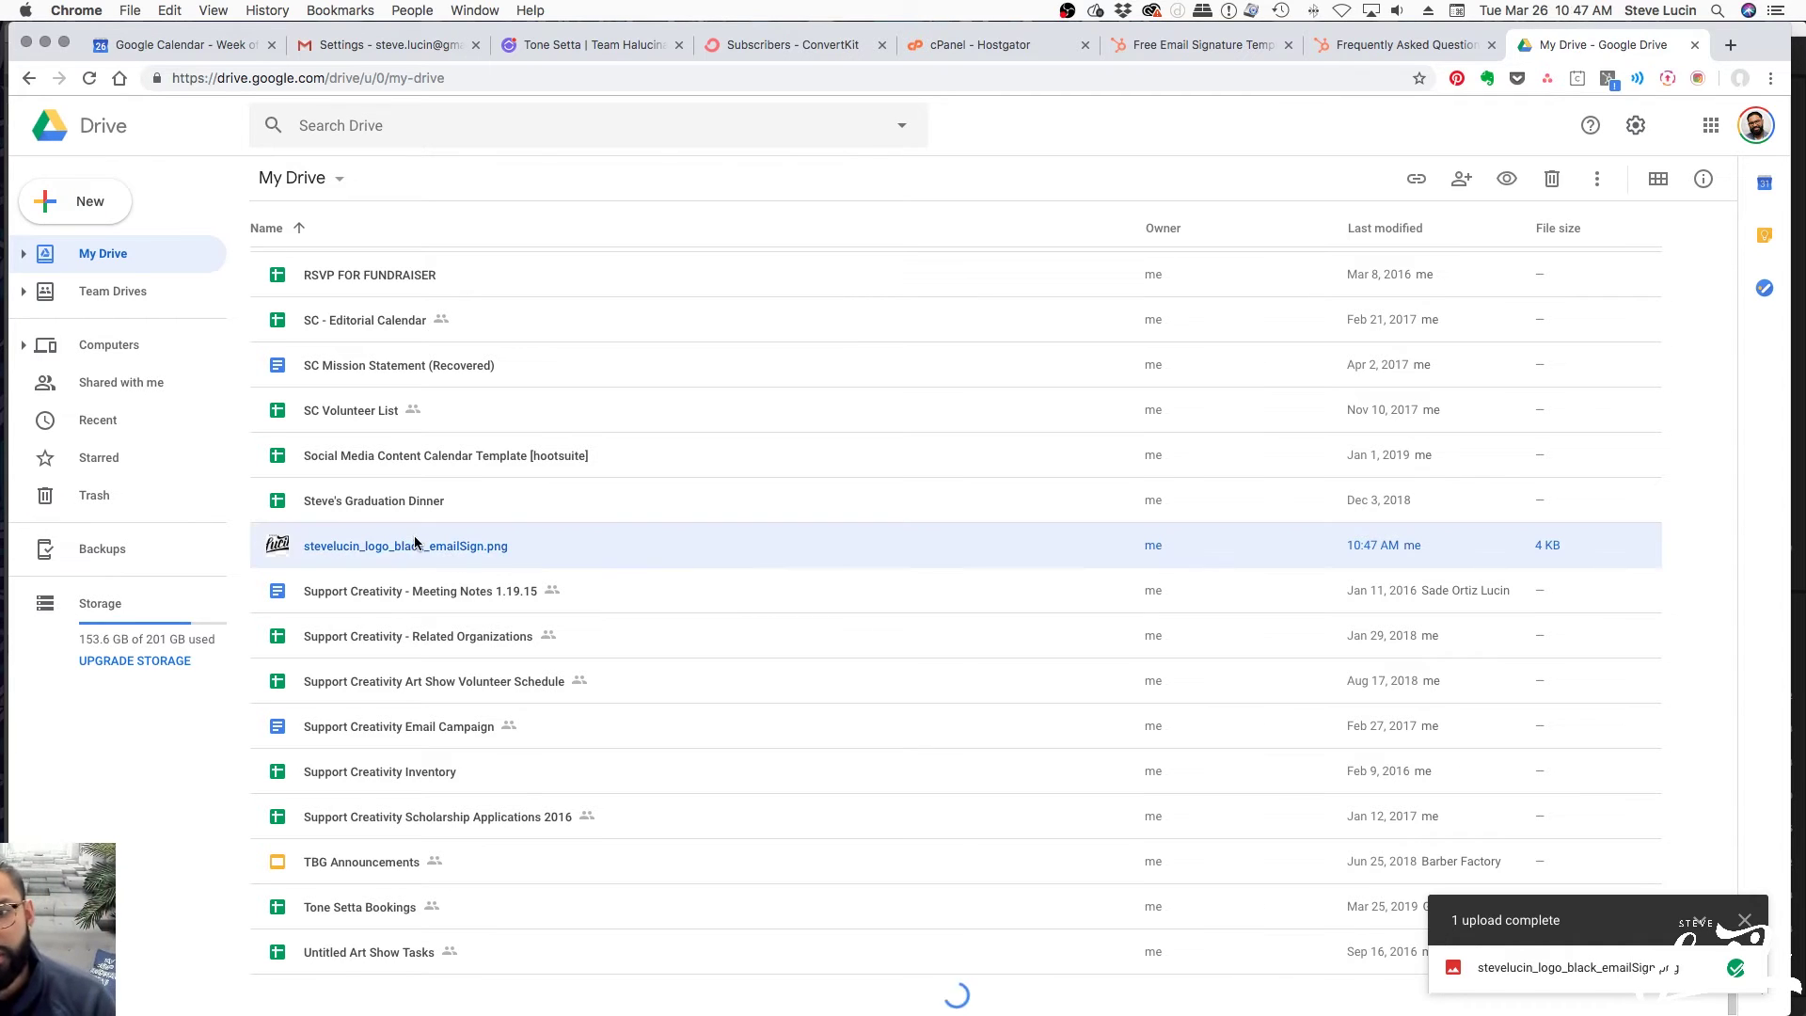
pyautogui.doubleClick(335, 544)
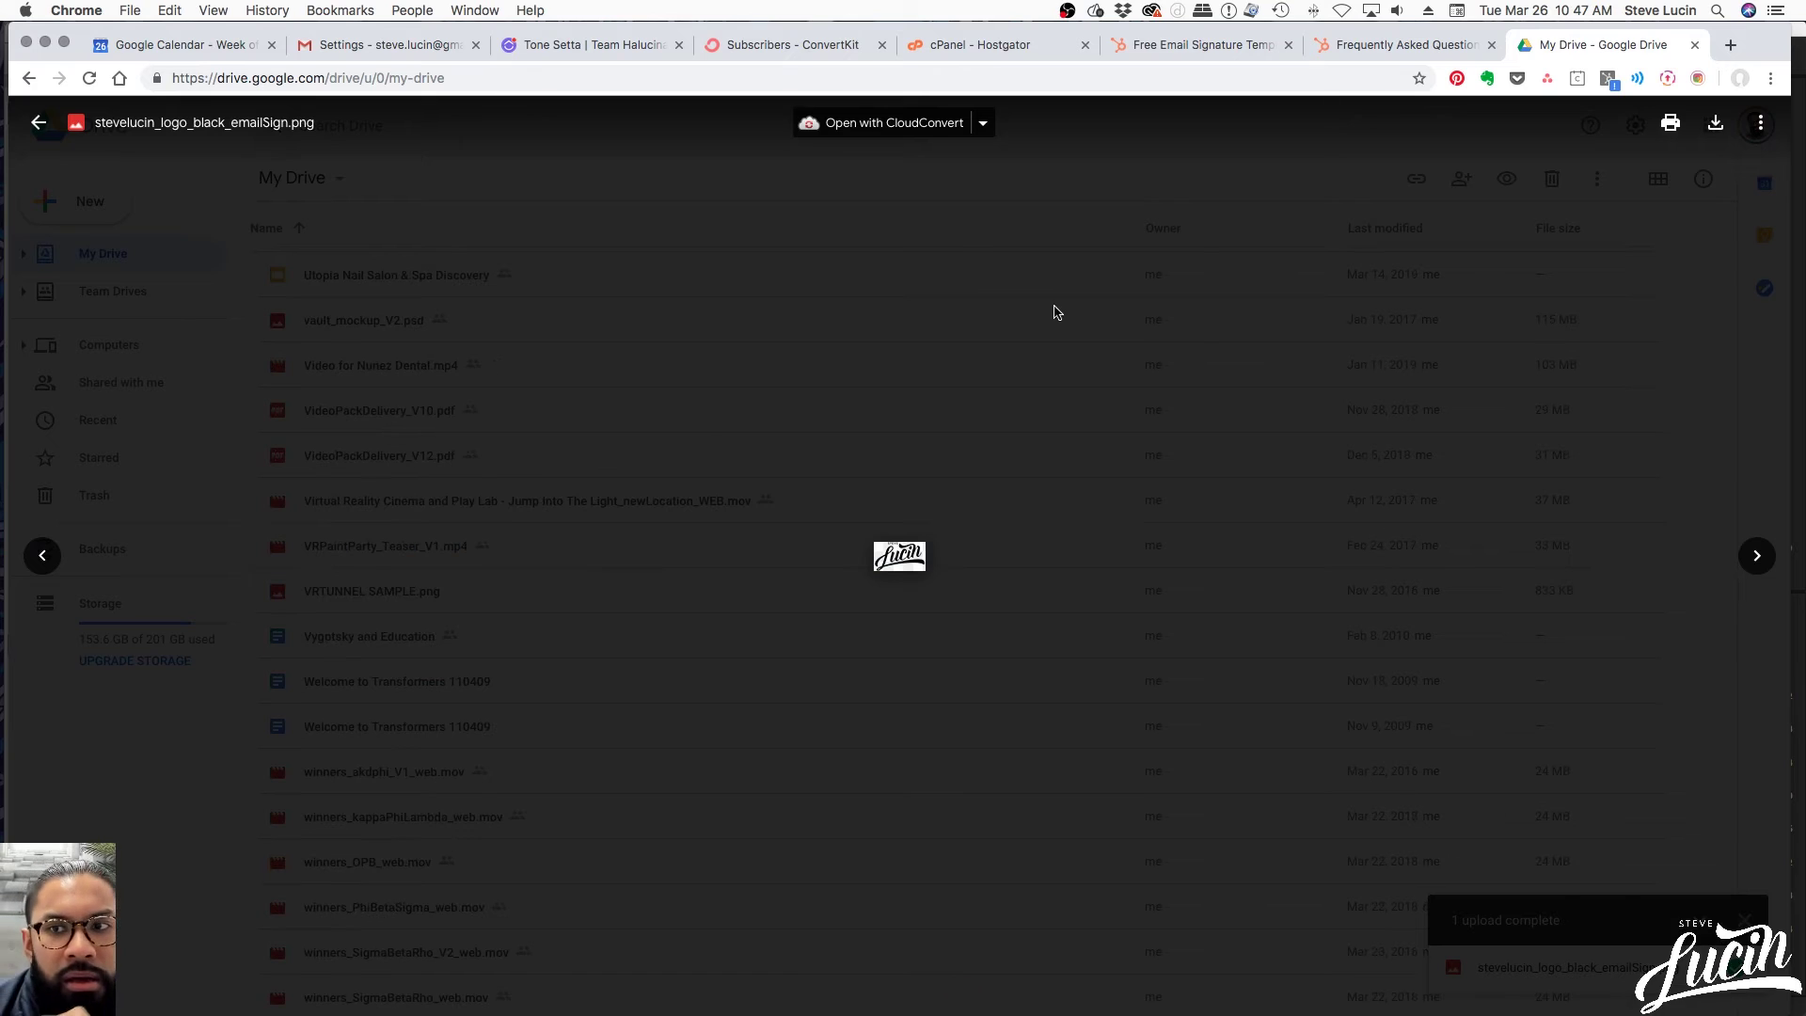
pyautogui.click(1755, 128)
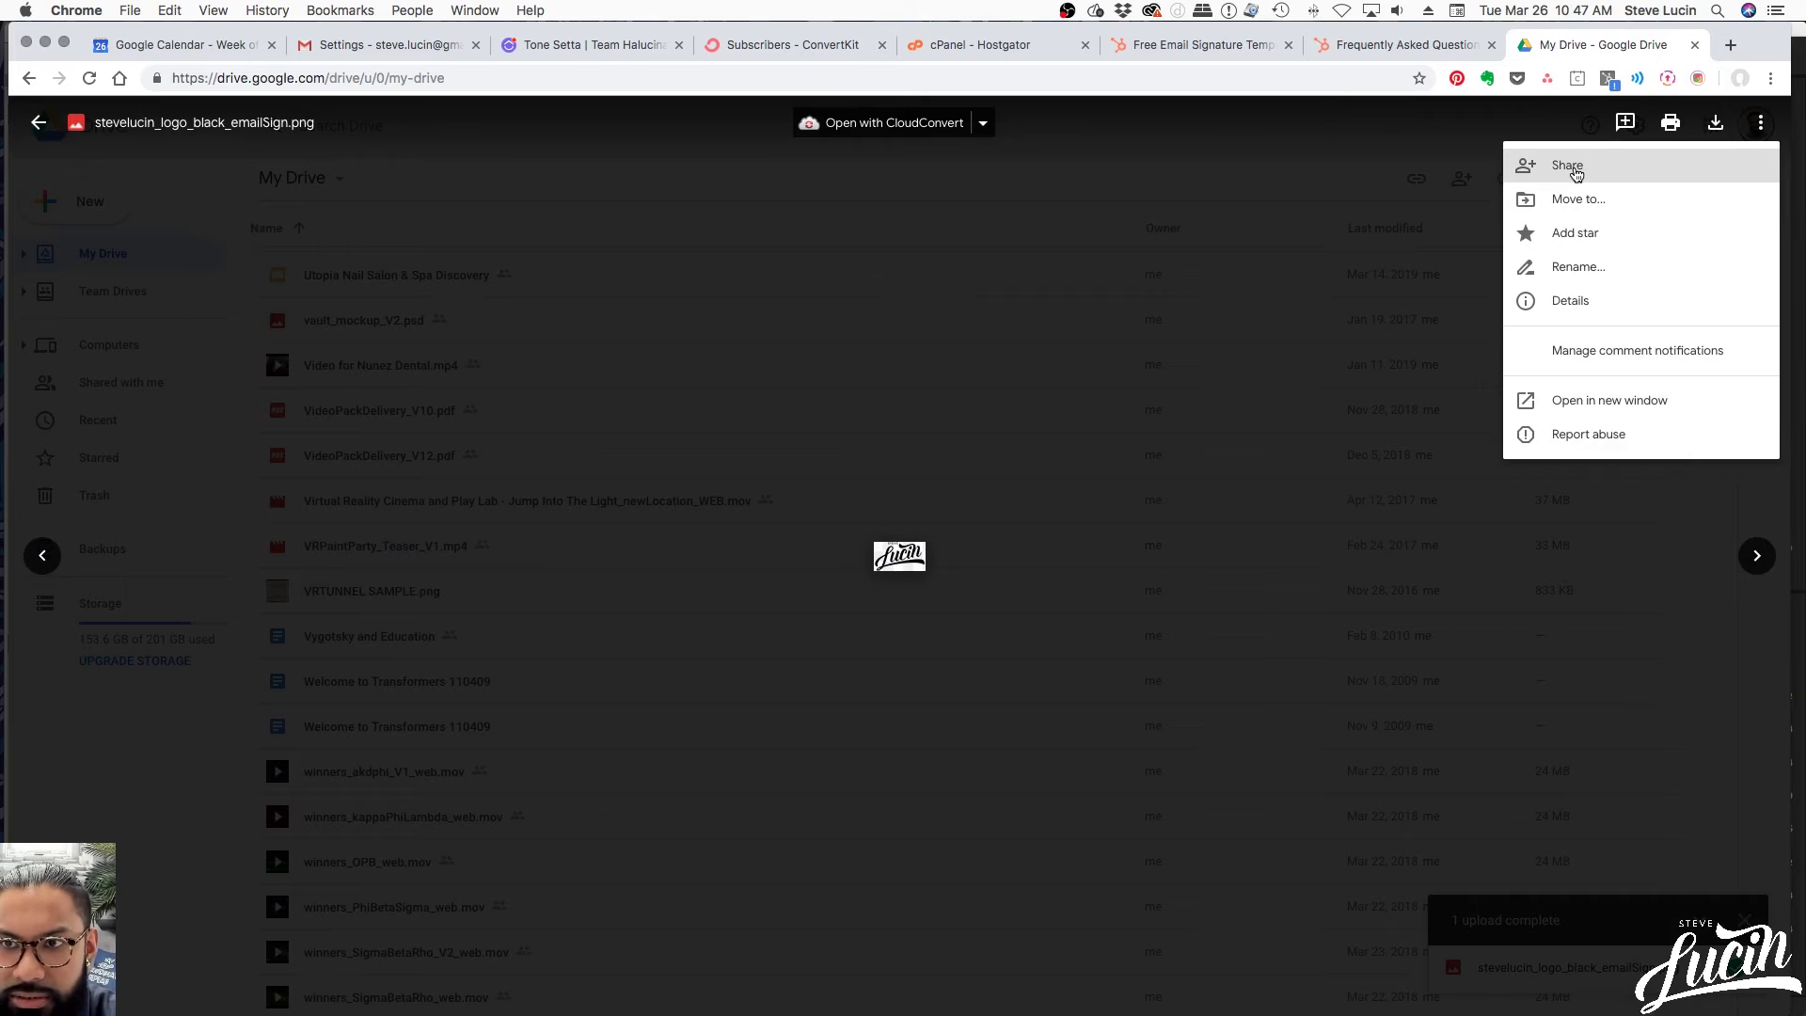
pyautogui.click(1575, 171)
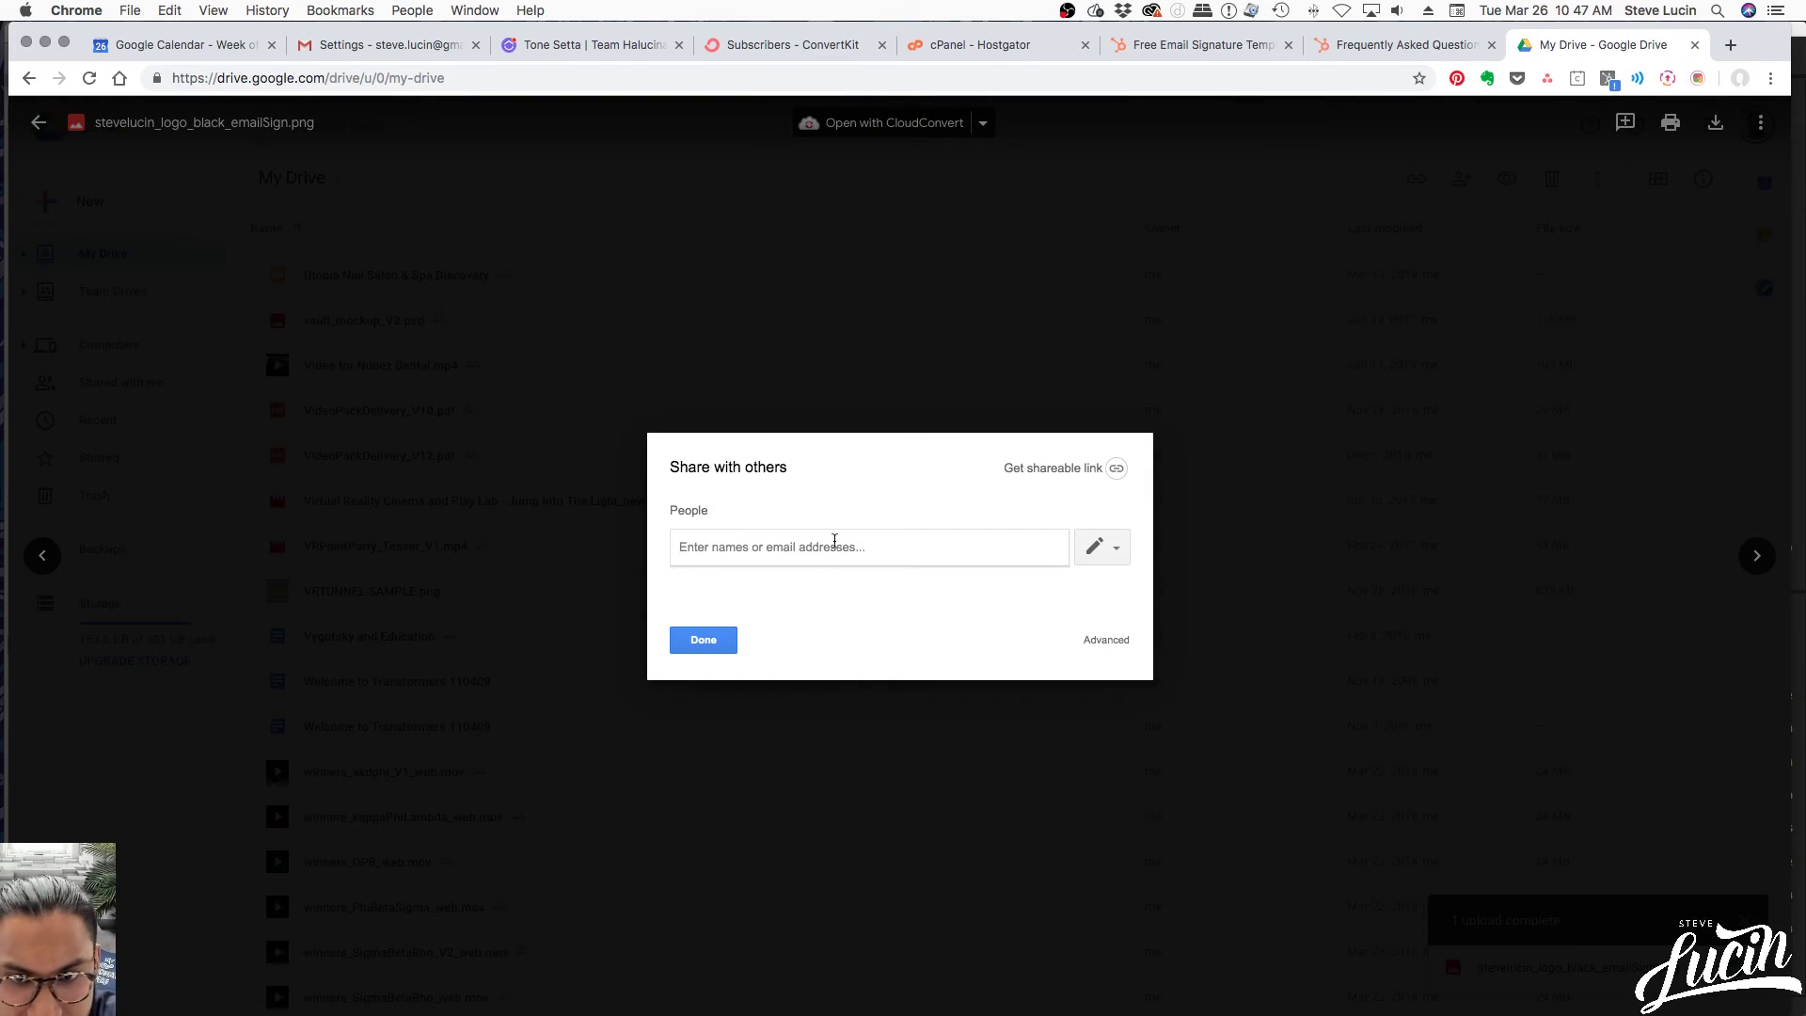
pyautogui.click(1117, 469)
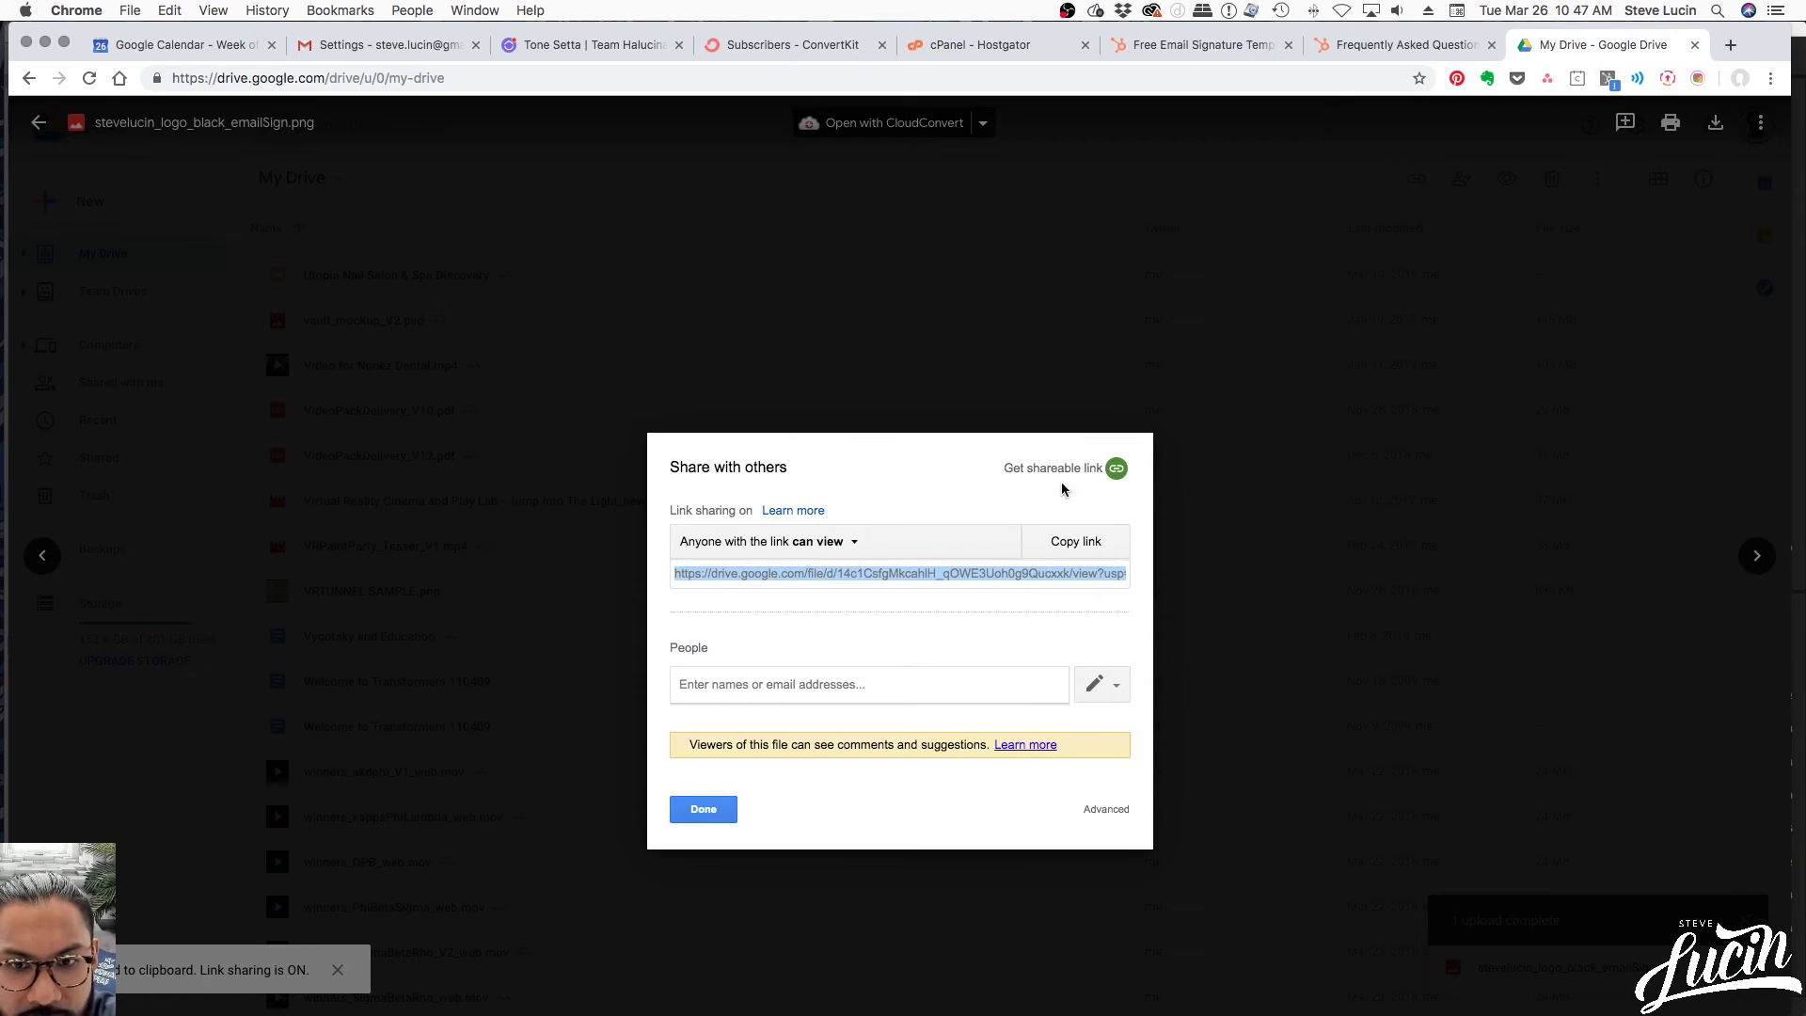
pyautogui.click(1091, 550)
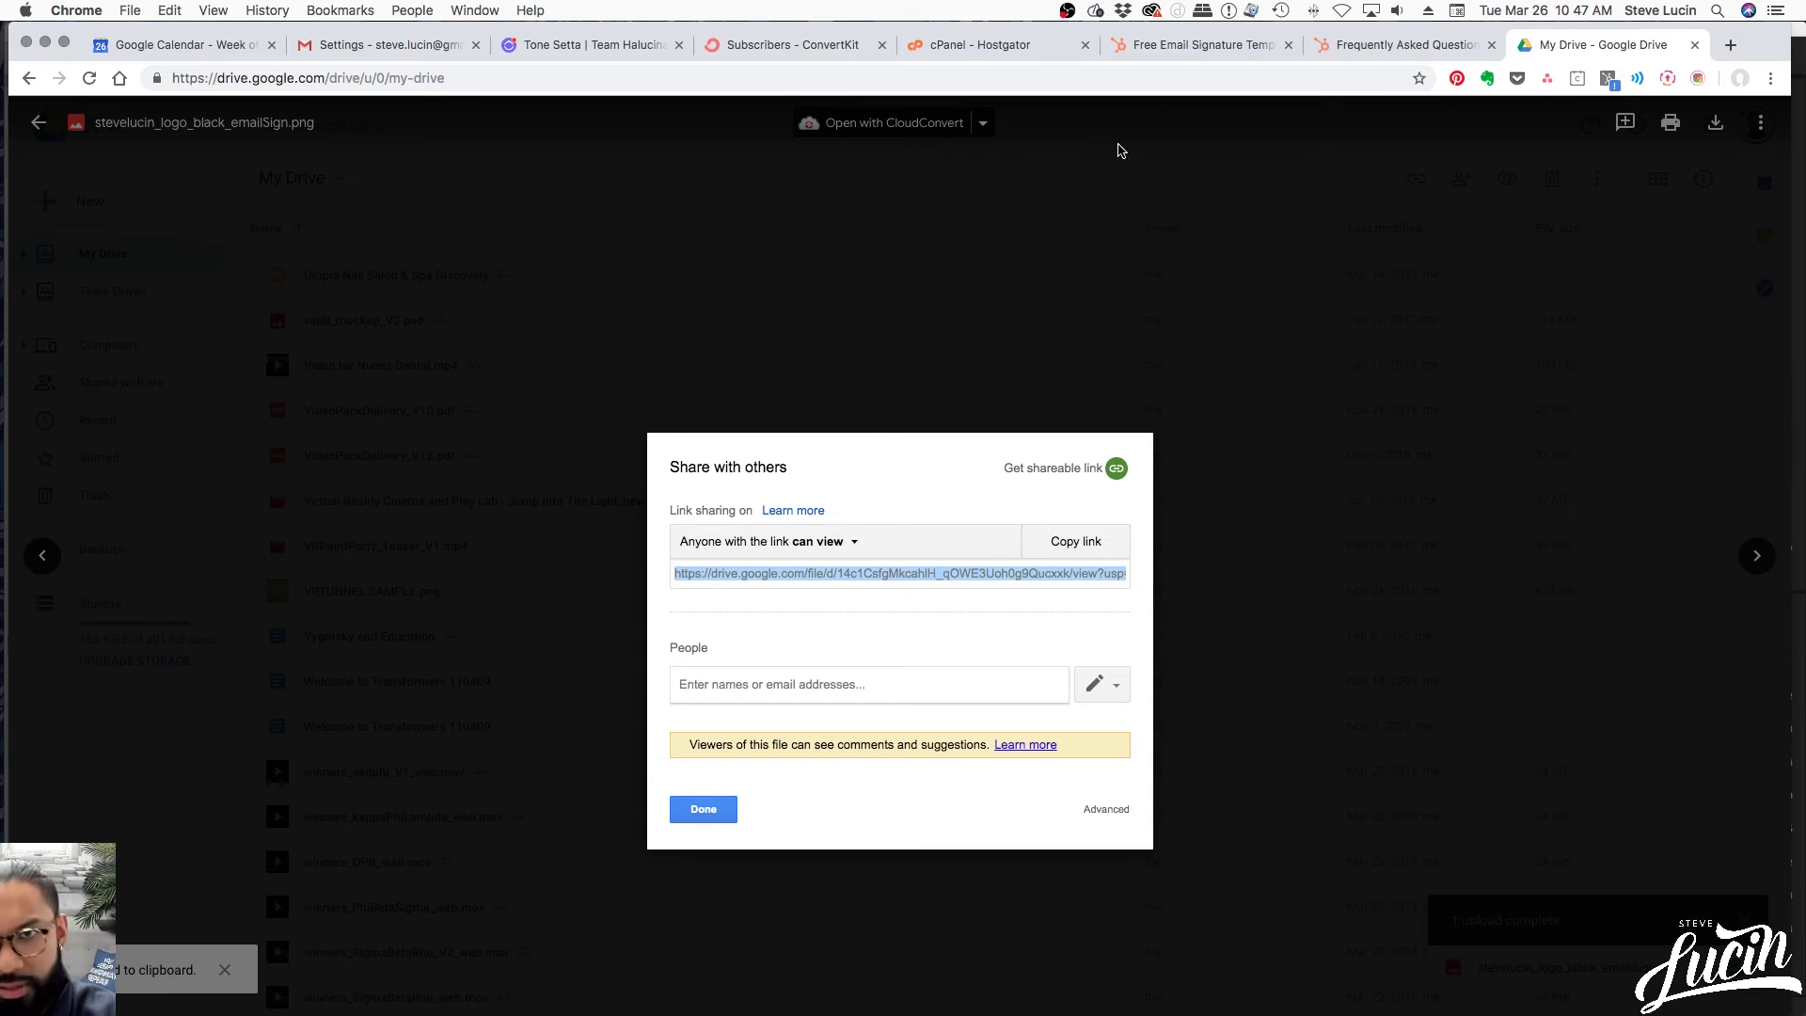
pyautogui.click(1354, 56)
# Paste the copied Drive link into the Logo / Photo / Avatar Image URL field
pyautogui.click(1215, 50)
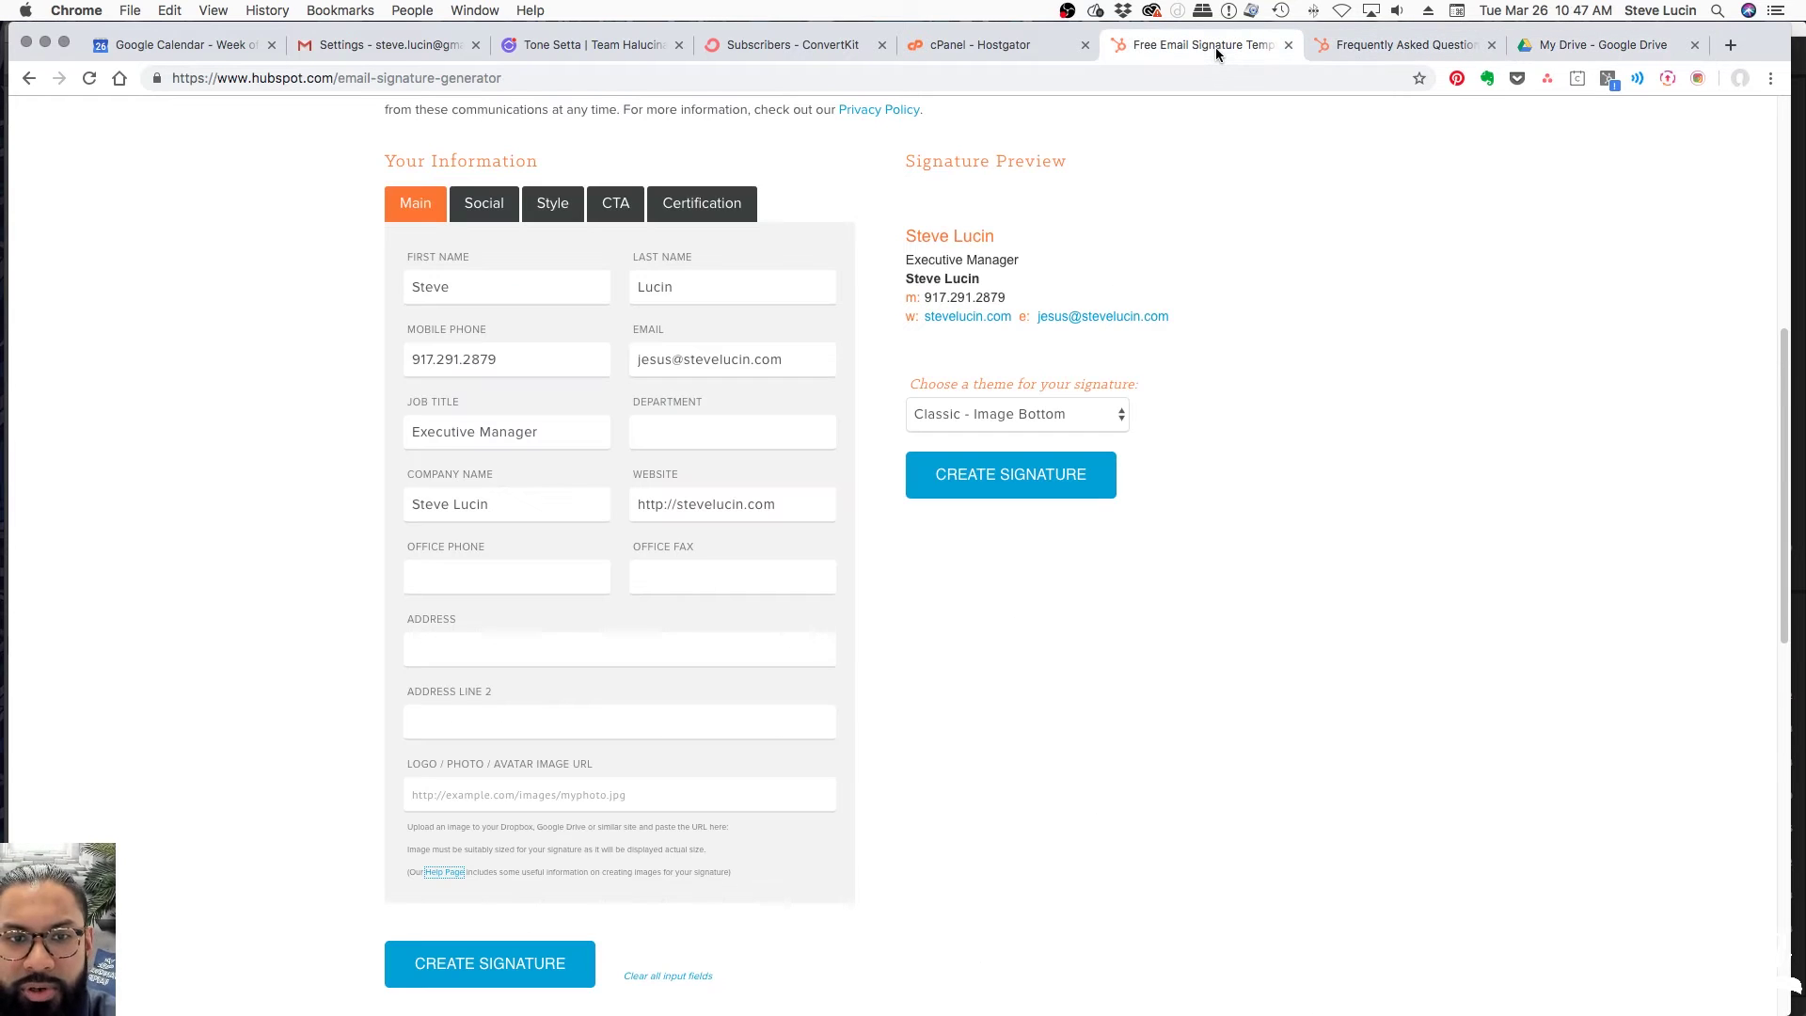
pyautogui.click(531, 796)
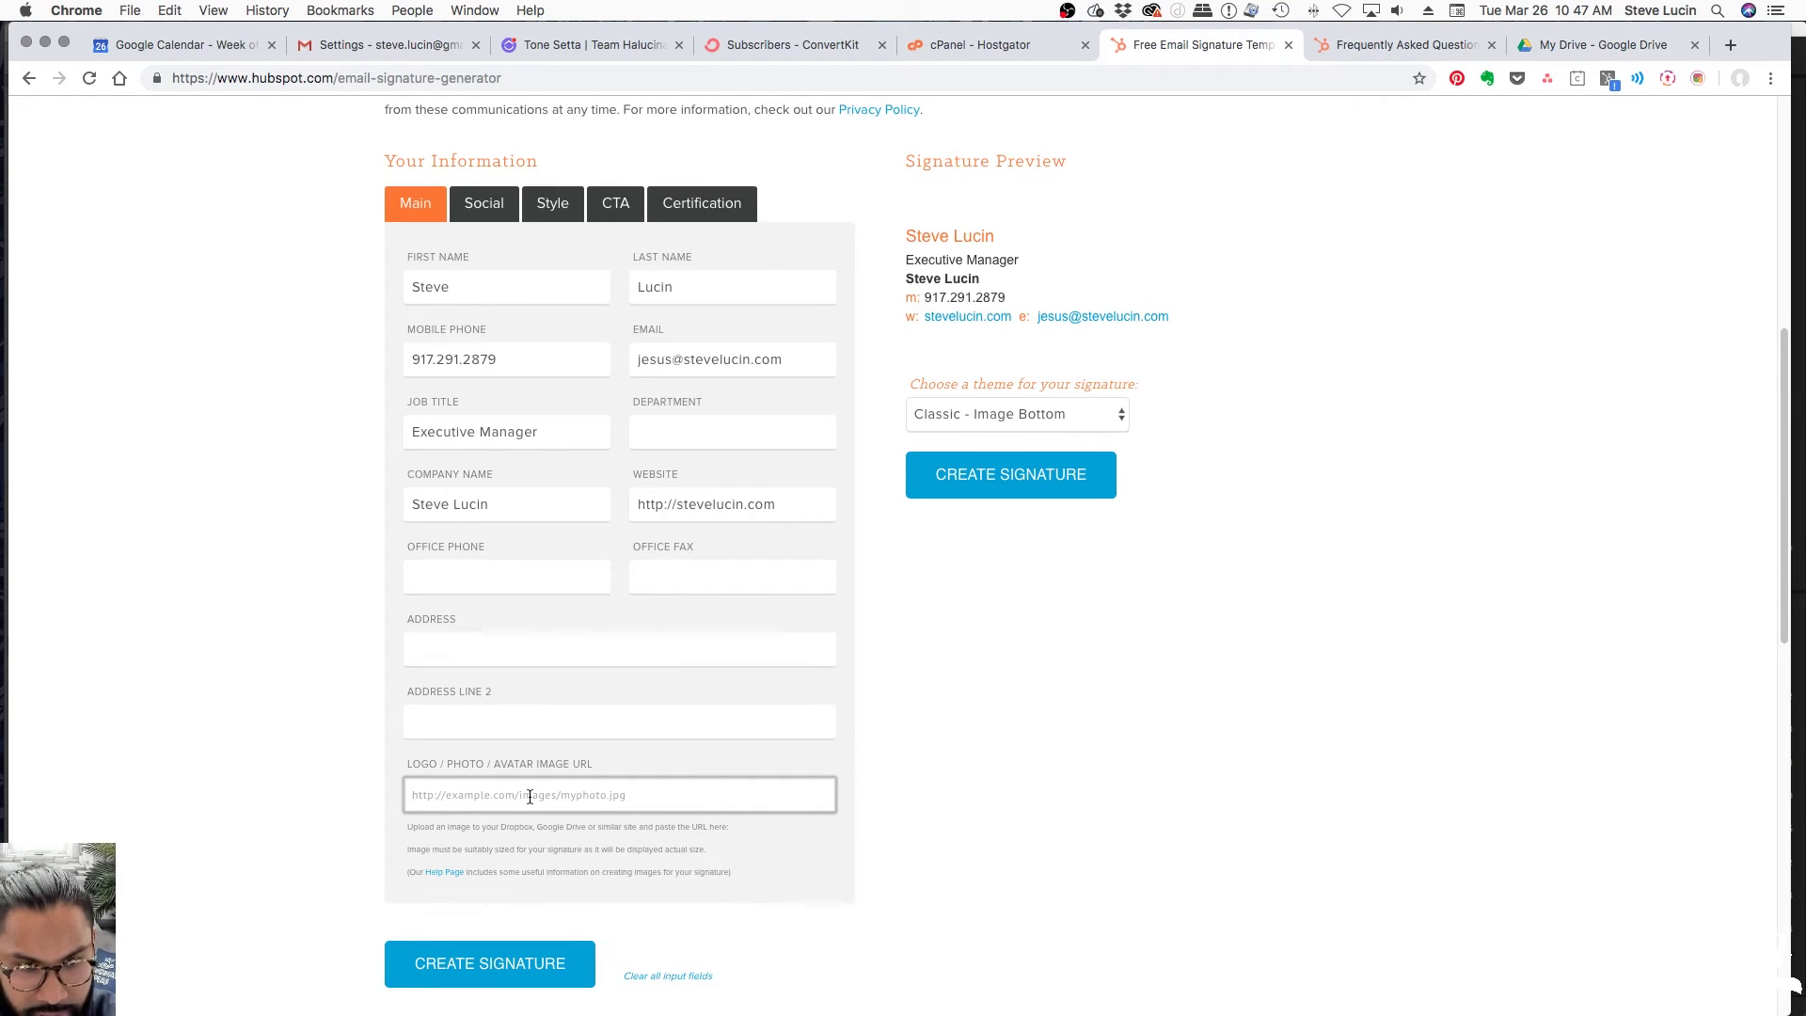
pyautogui.press('super+v')
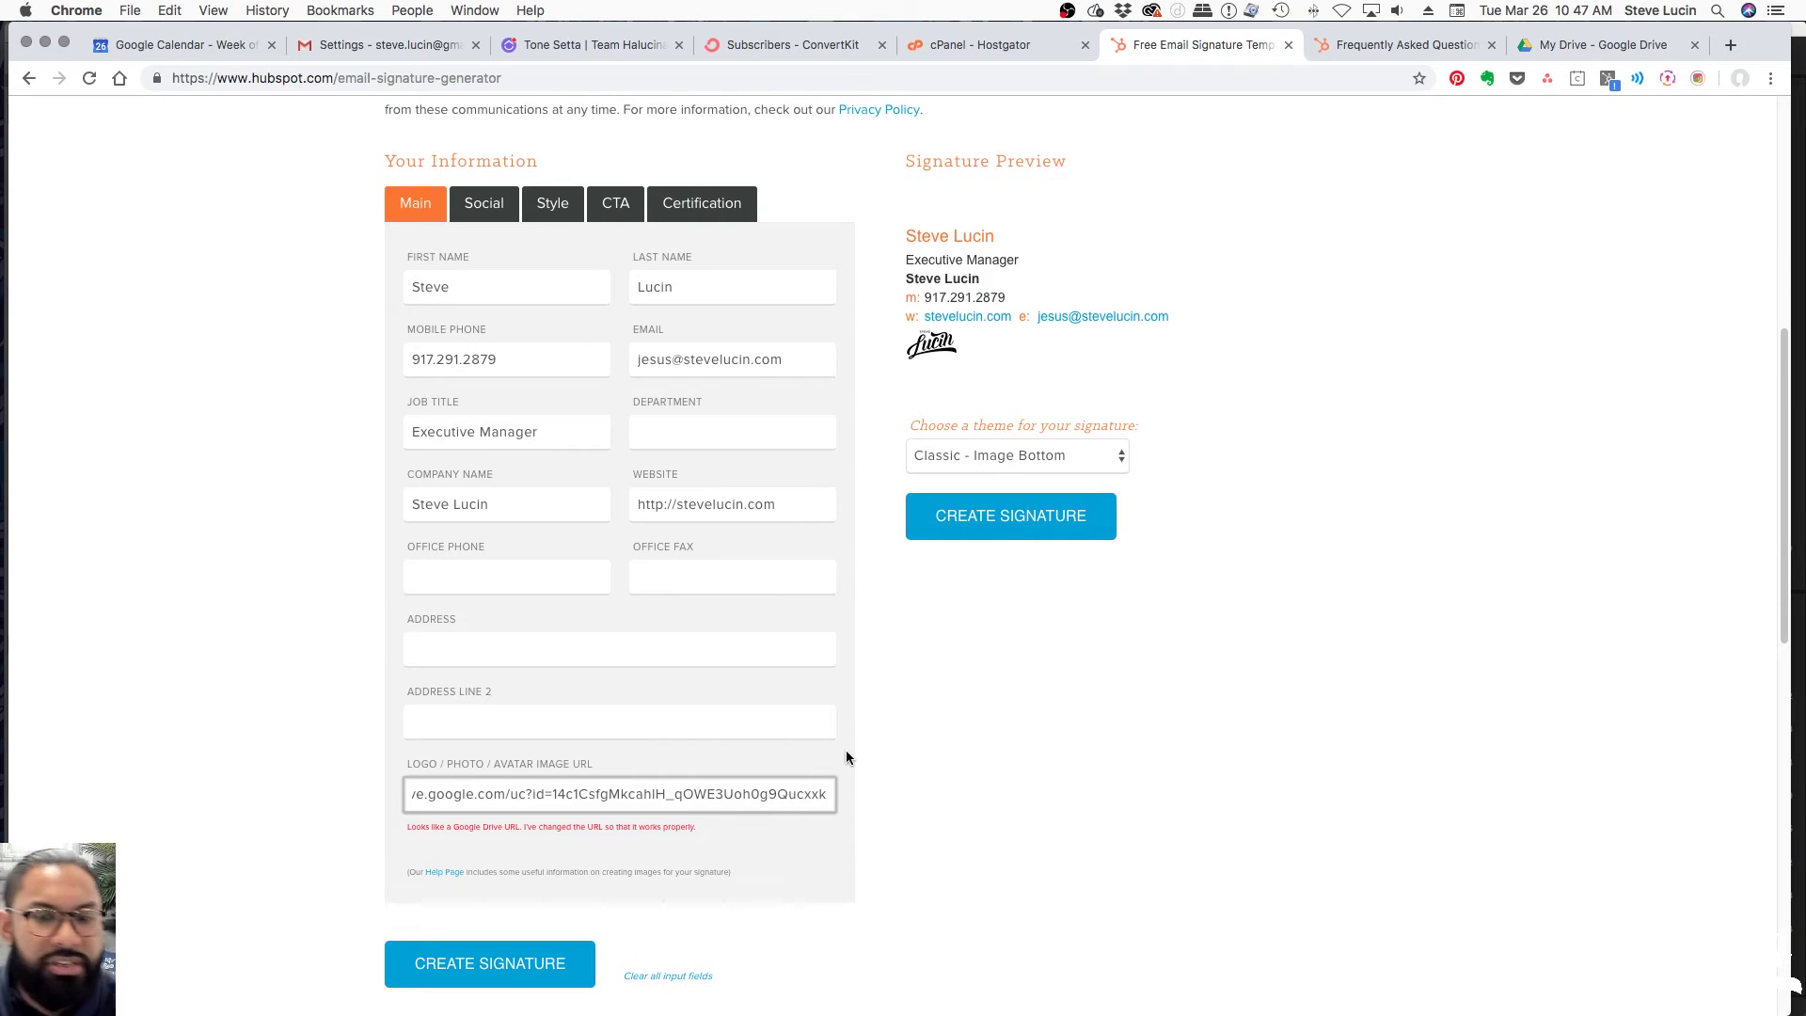
pyautogui.scroll(1, 917, 790)
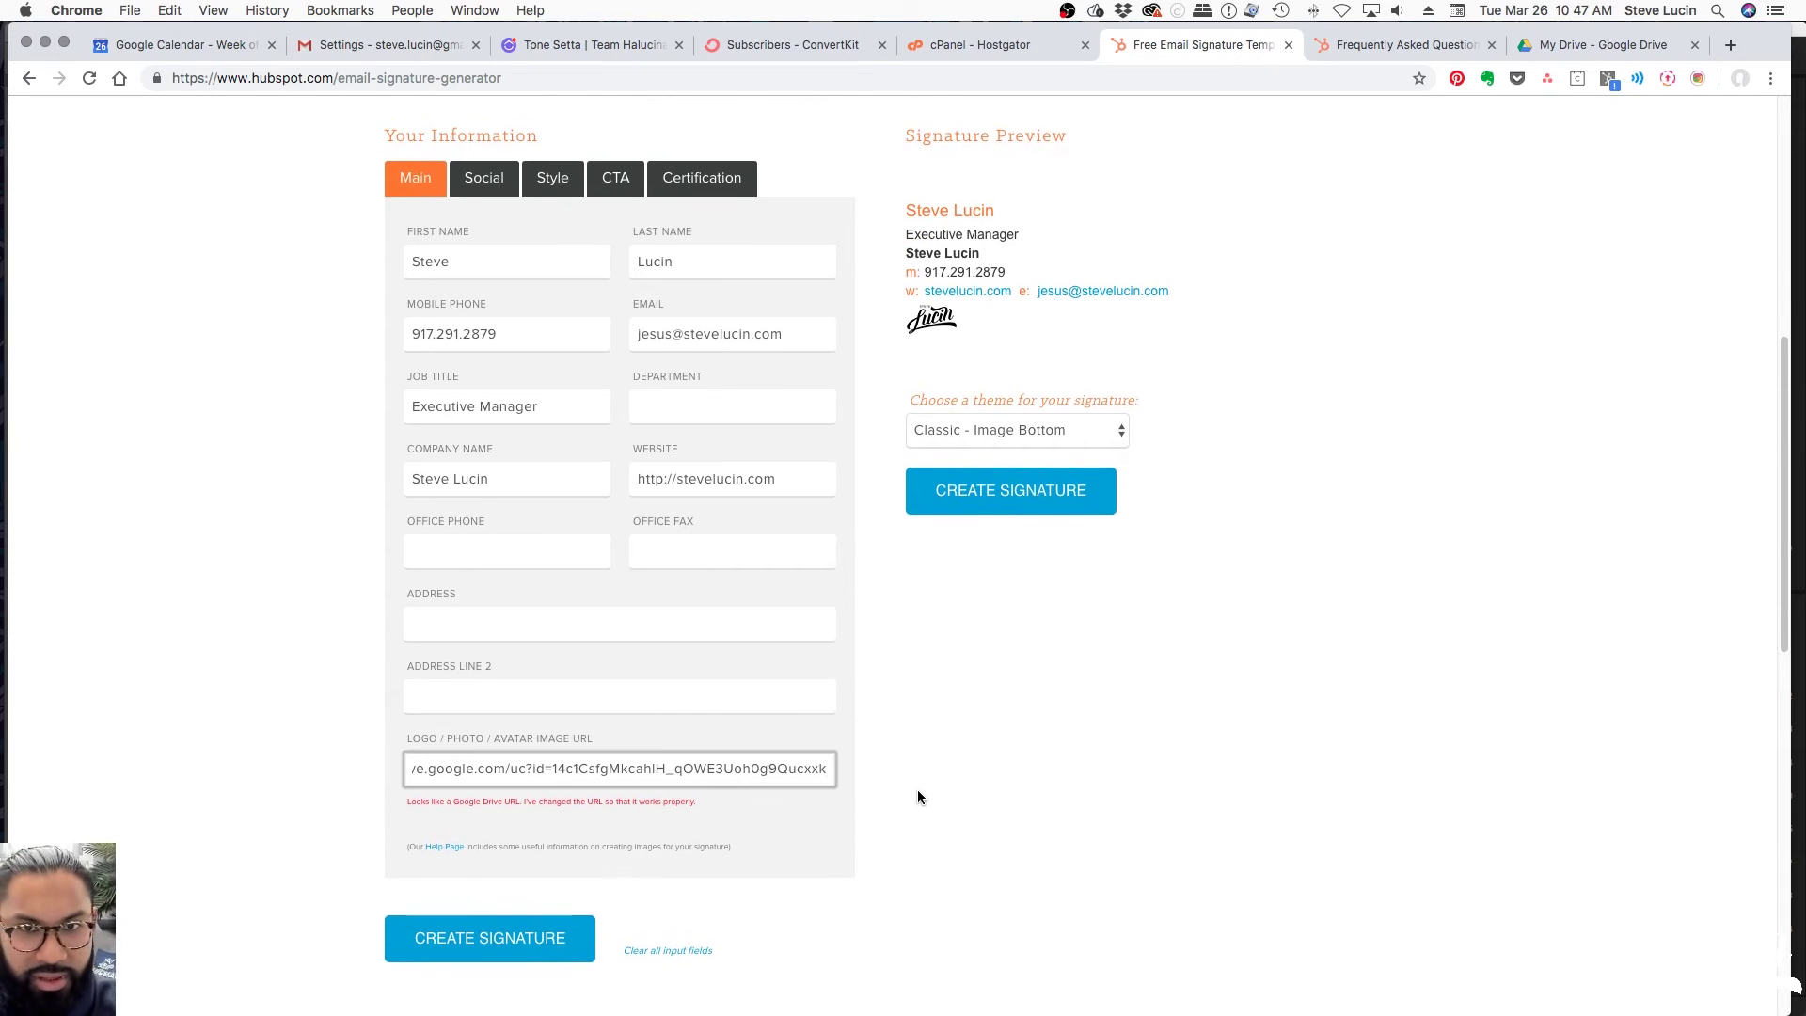
pyautogui.scroll(1, 917, 797)
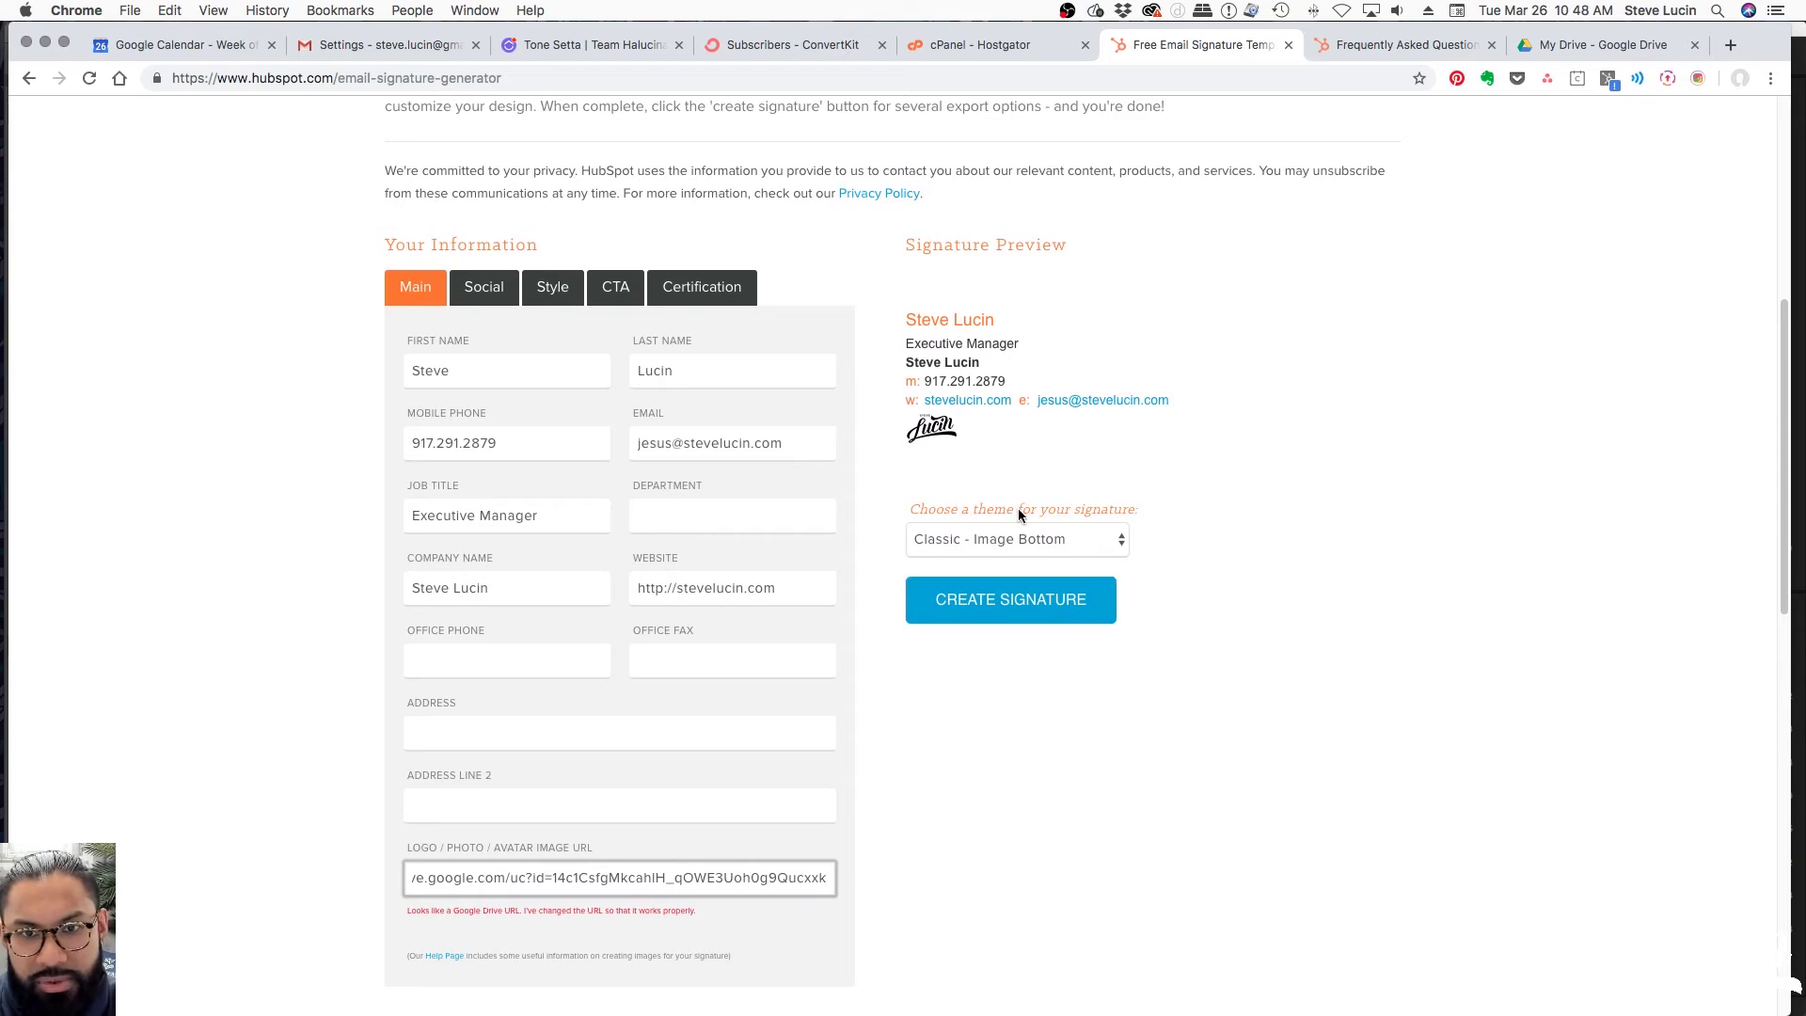
pyautogui.click(908, 314)
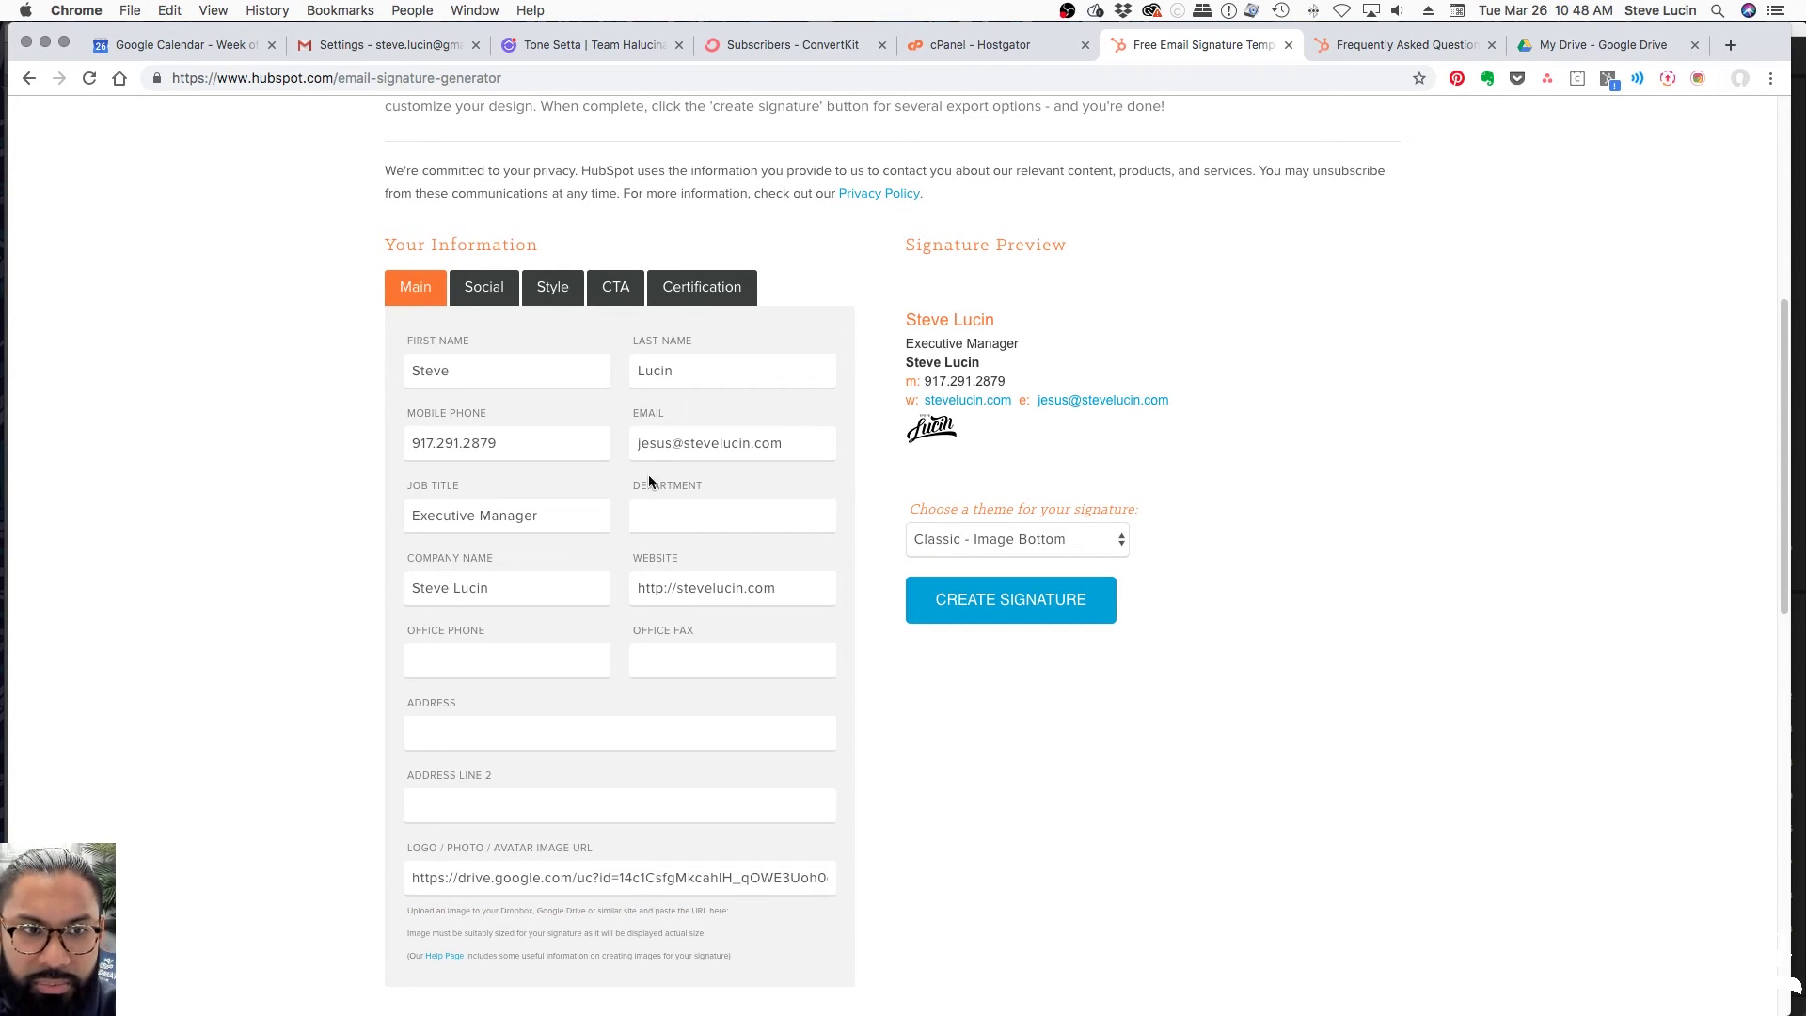
# Replace the first and last name with the new person's name, leaving the company name unchanged
pyautogui.doubleClick(529, 381)
pyautogui.press('Tab')
pyautogui.press('Tab')
pyautogui.click(1340, 547)
pyautogui.click(509, 581)
pyautogui.moveTo(501, 590); pyautogui.dragTo(449, 589)
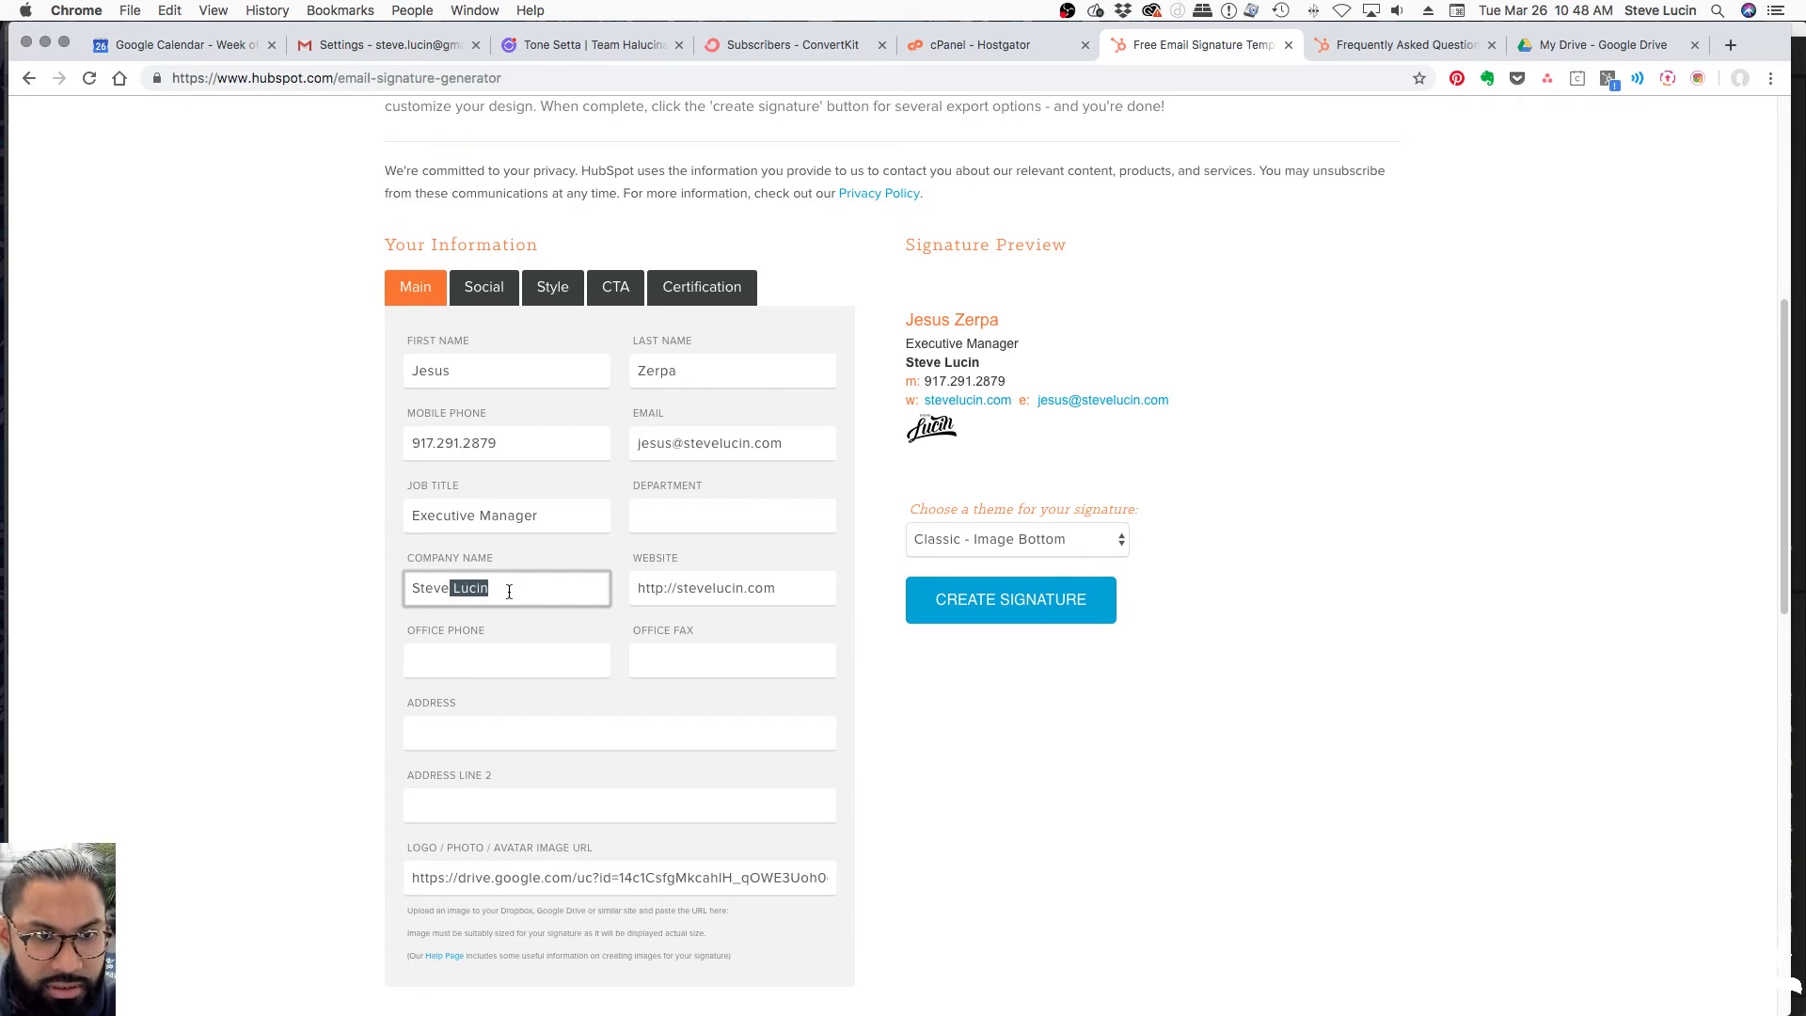
pyautogui.click(1247, 720)
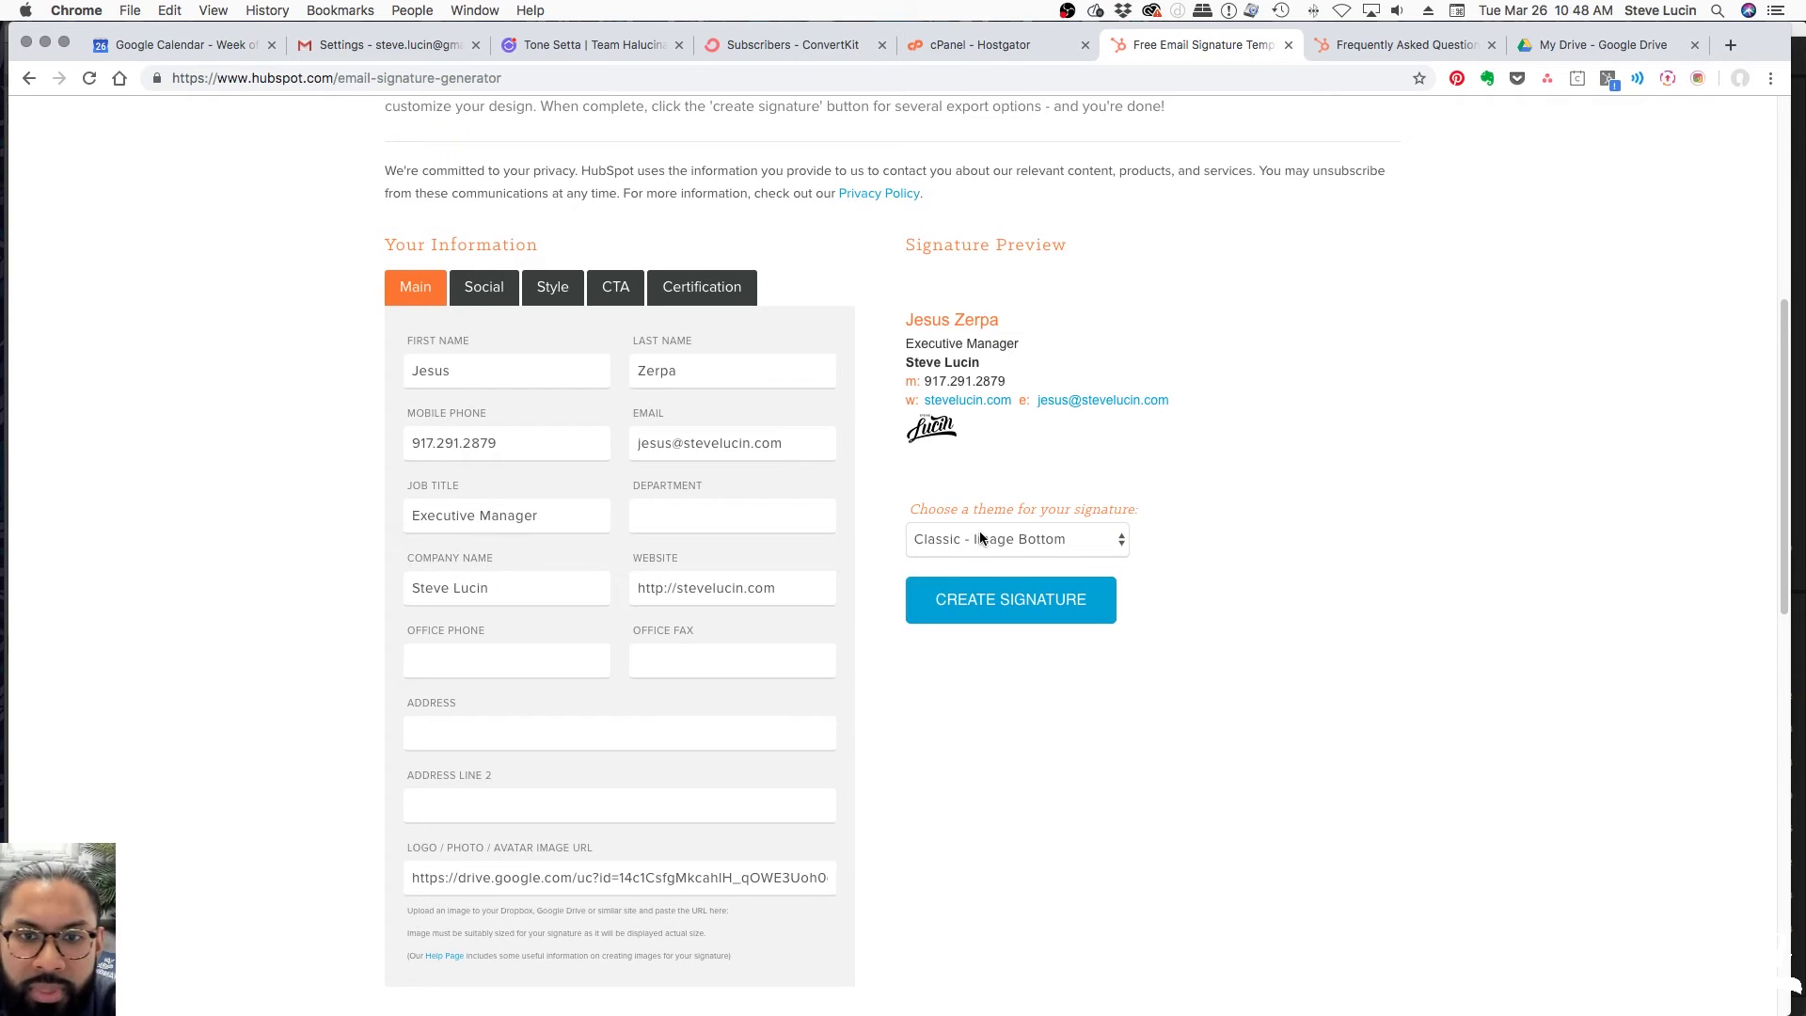
# Try the Classic, Compact and Image Left themes, settling on Image Left - 2 Column
pyautogui.click(1059, 542)
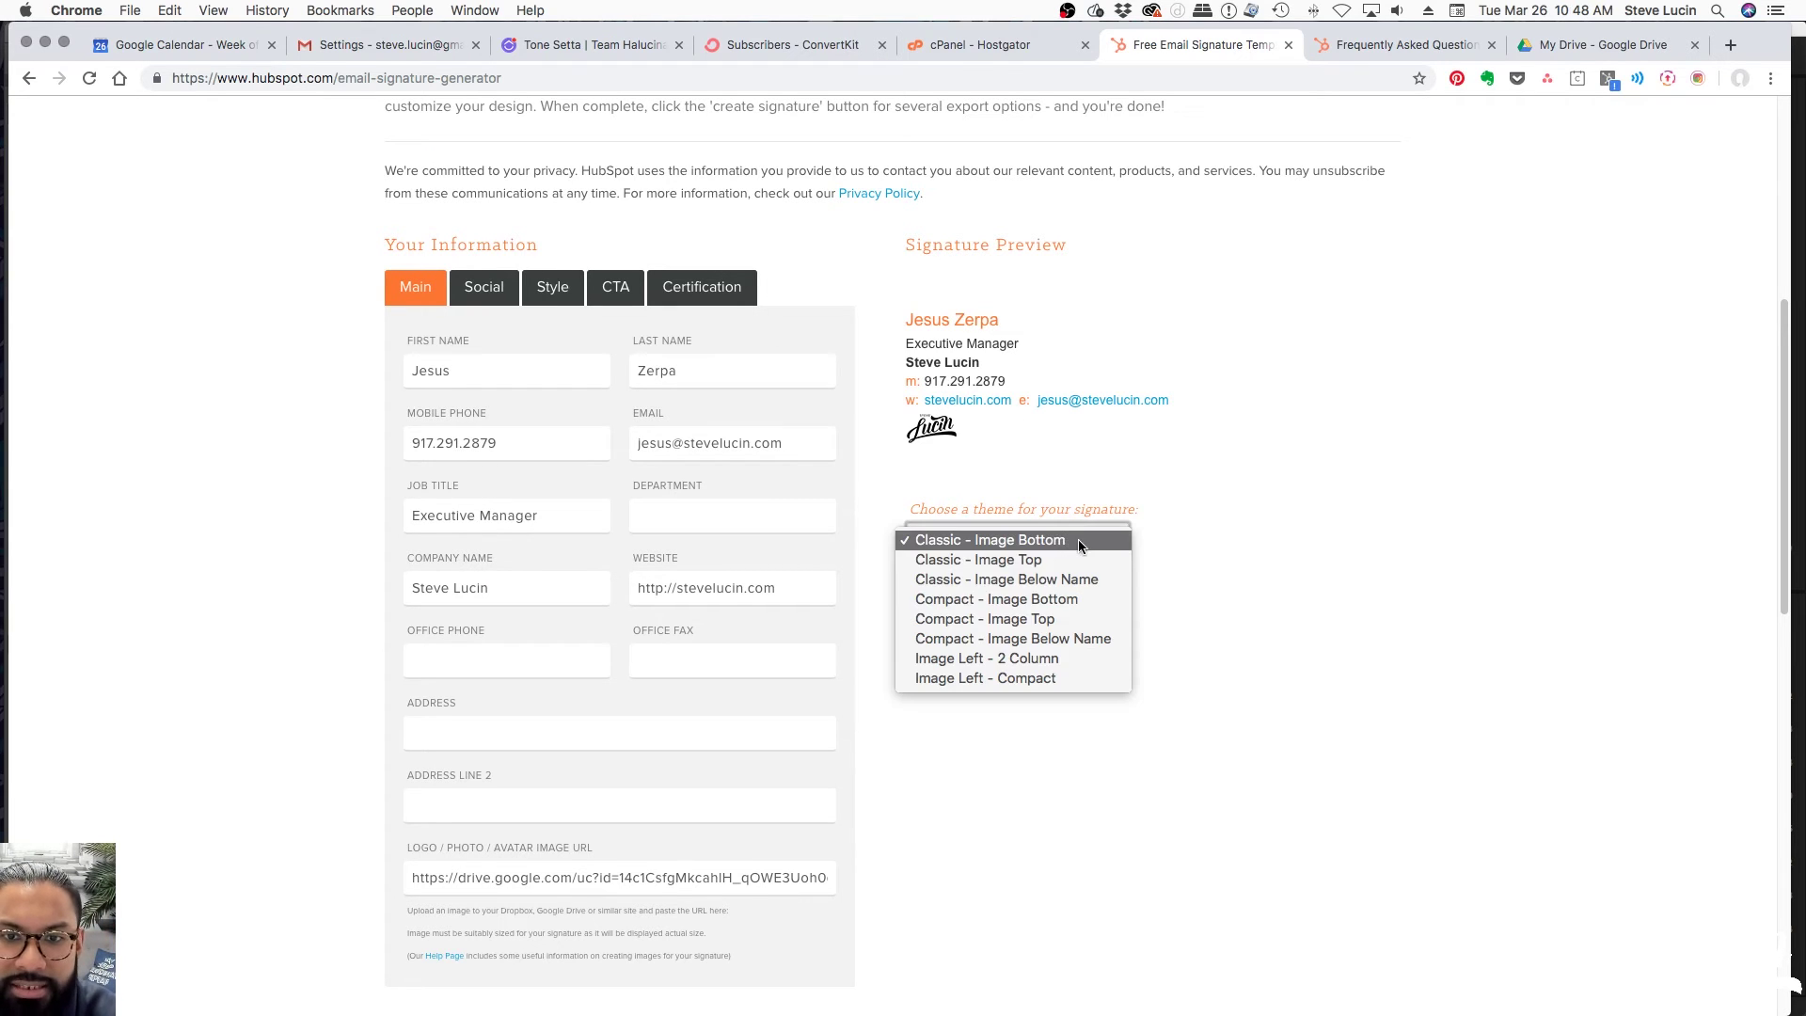
pyautogui.click(1076, 556)
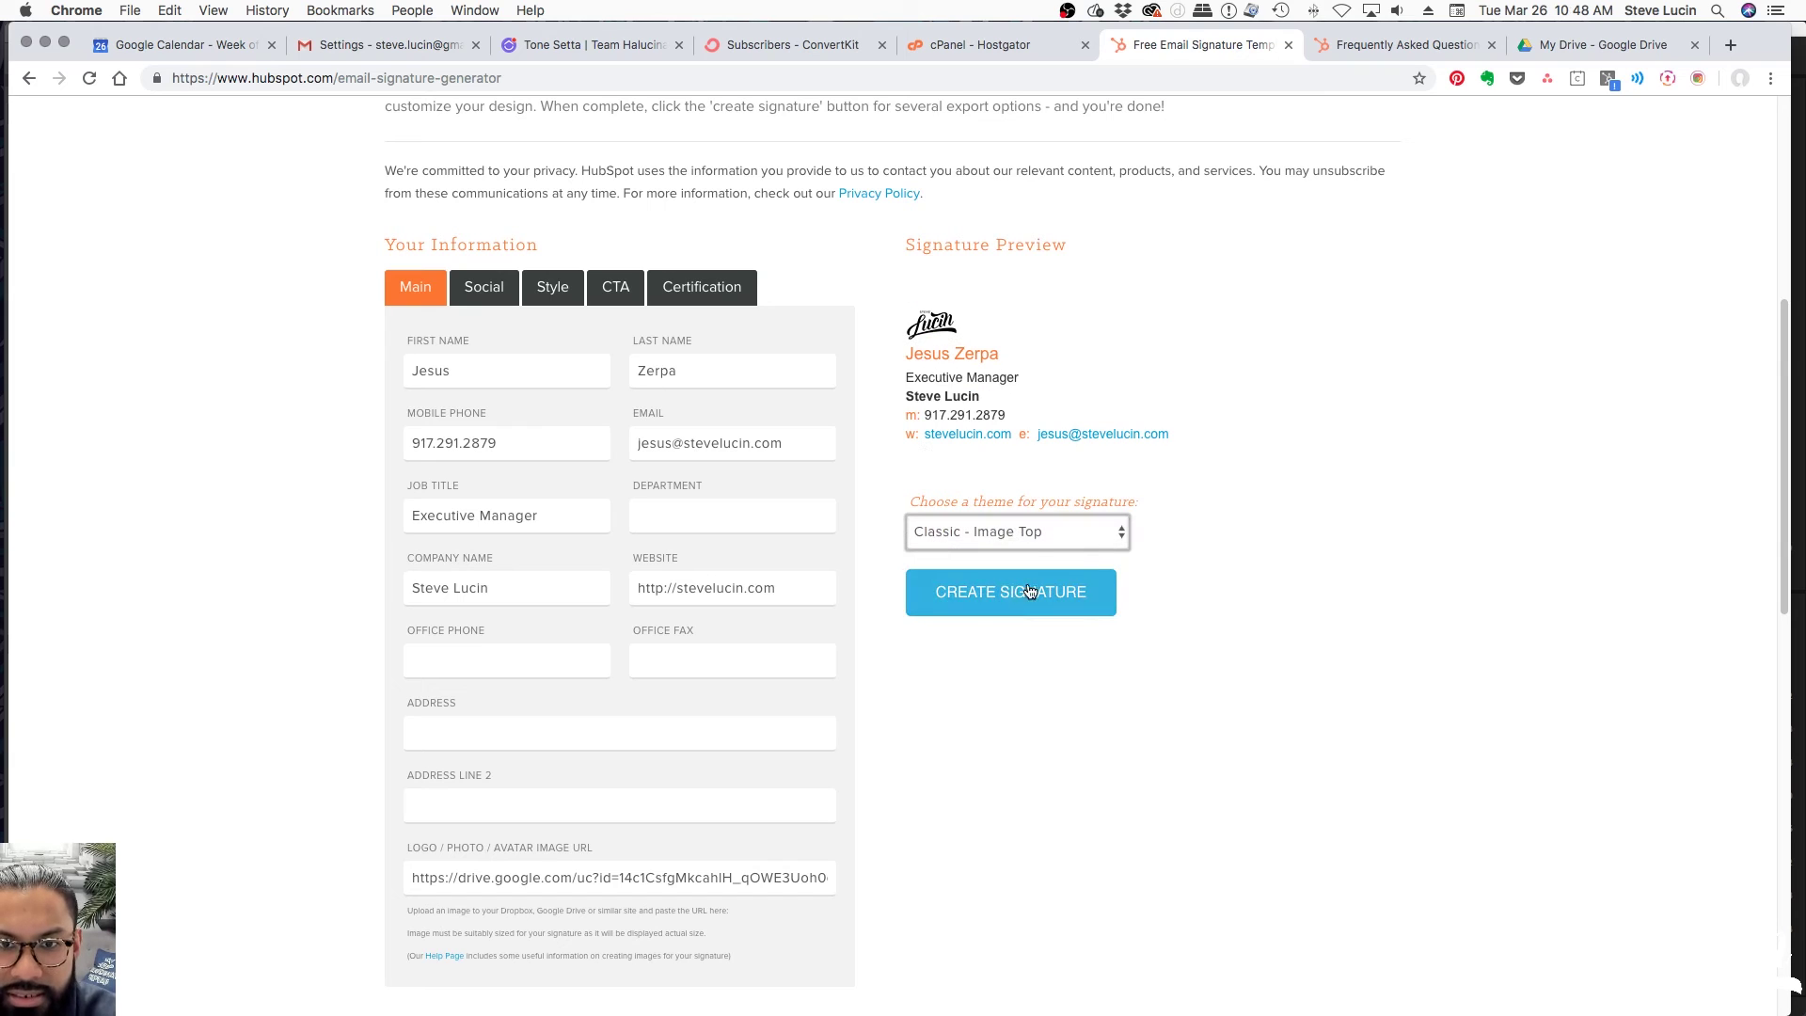
pyautogui.click(1040, 533)
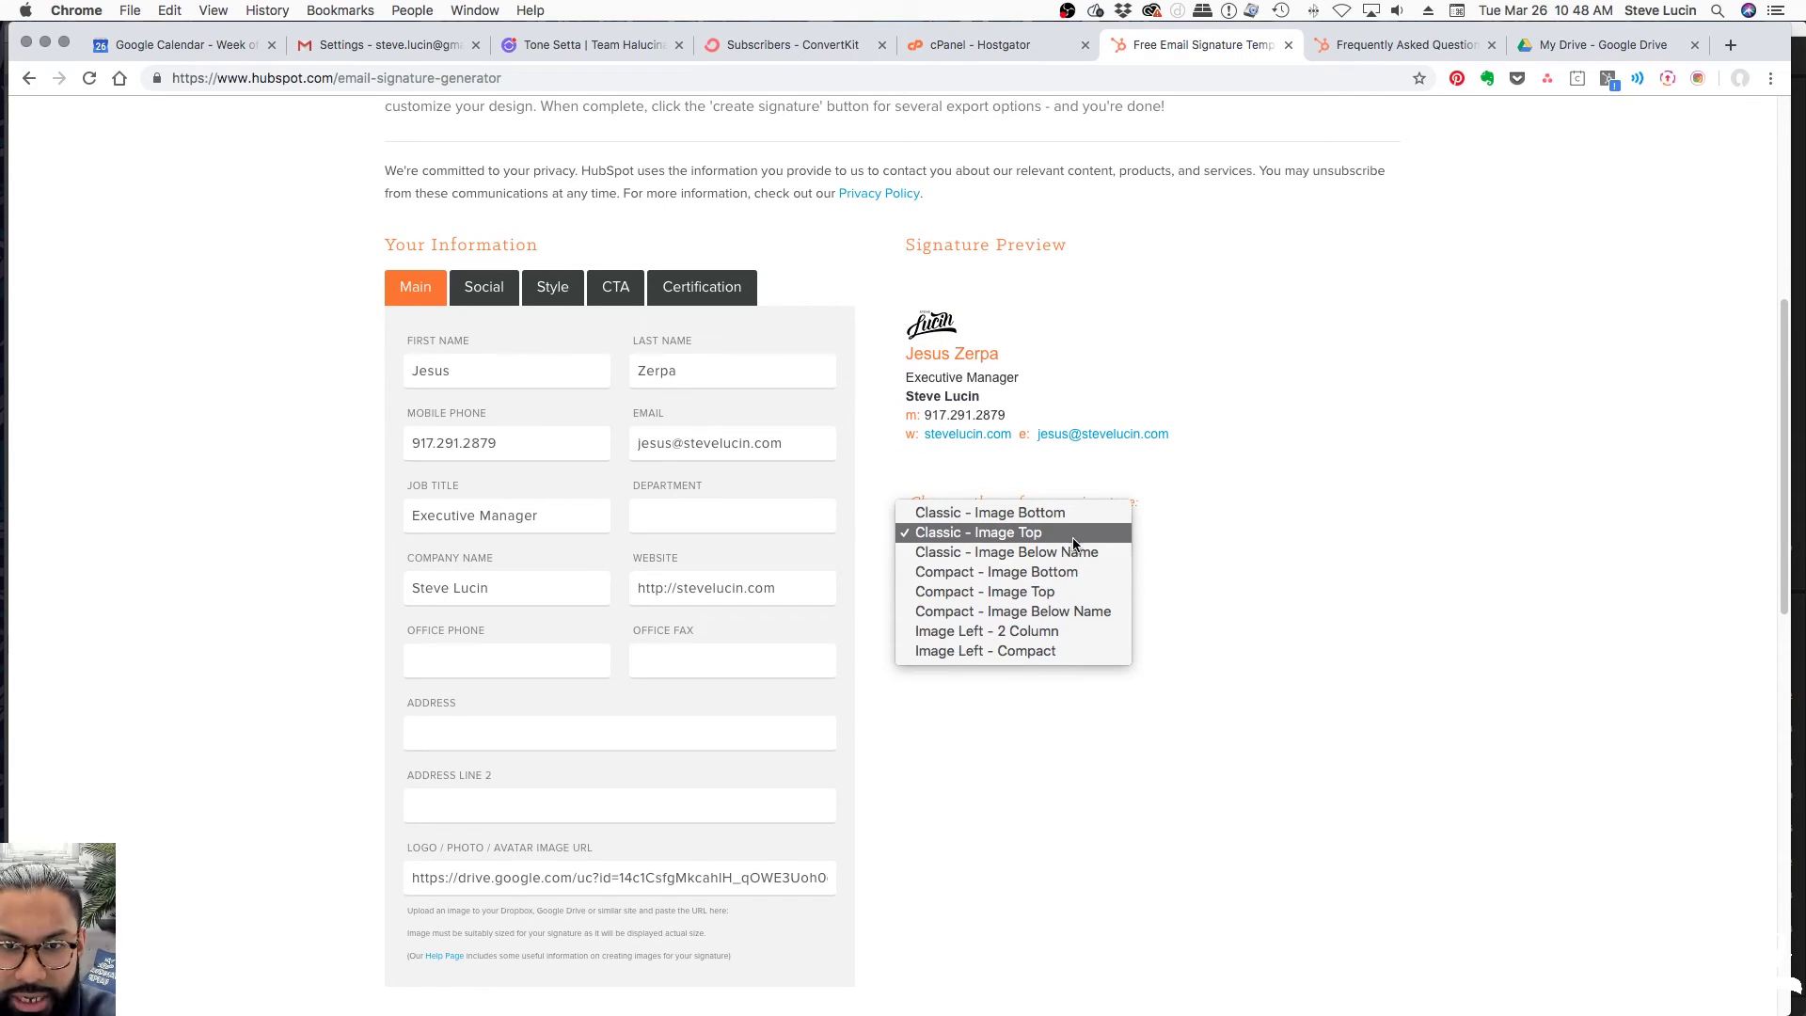
pyautogui.click(1109, 553)
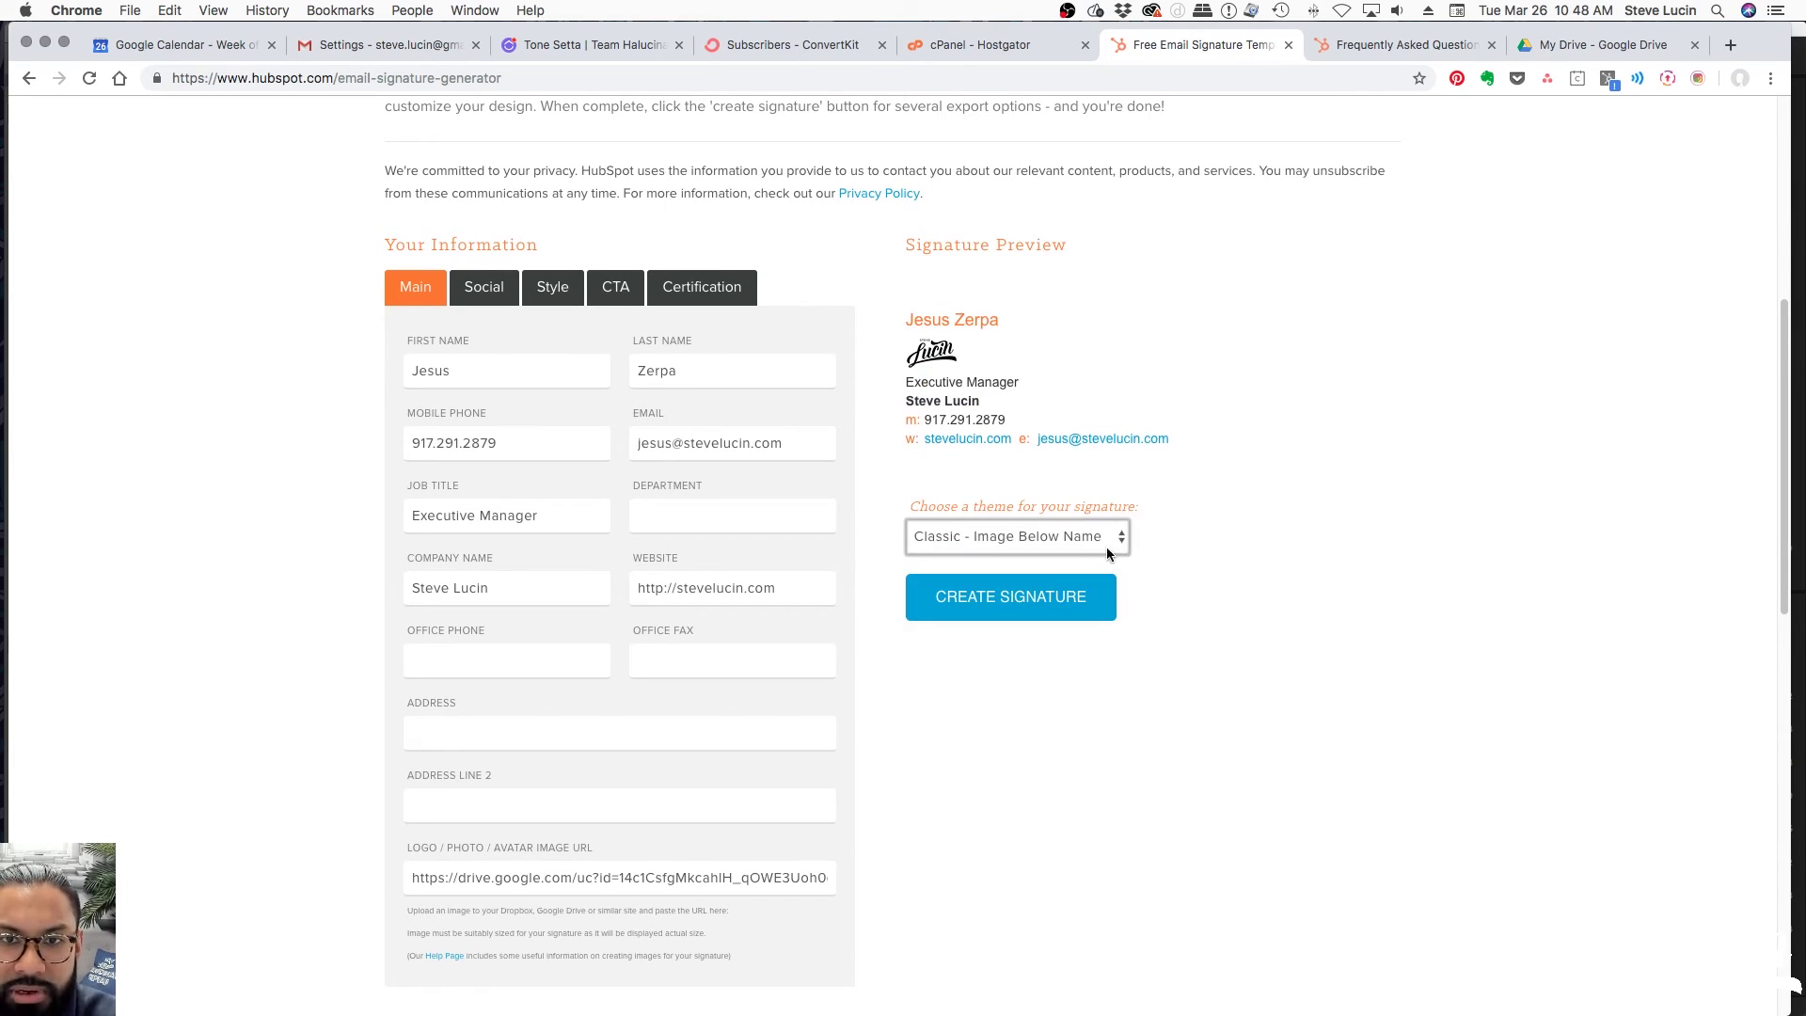
pyautogui.click(1118, 553)
pyautogui.click(1086, 557)
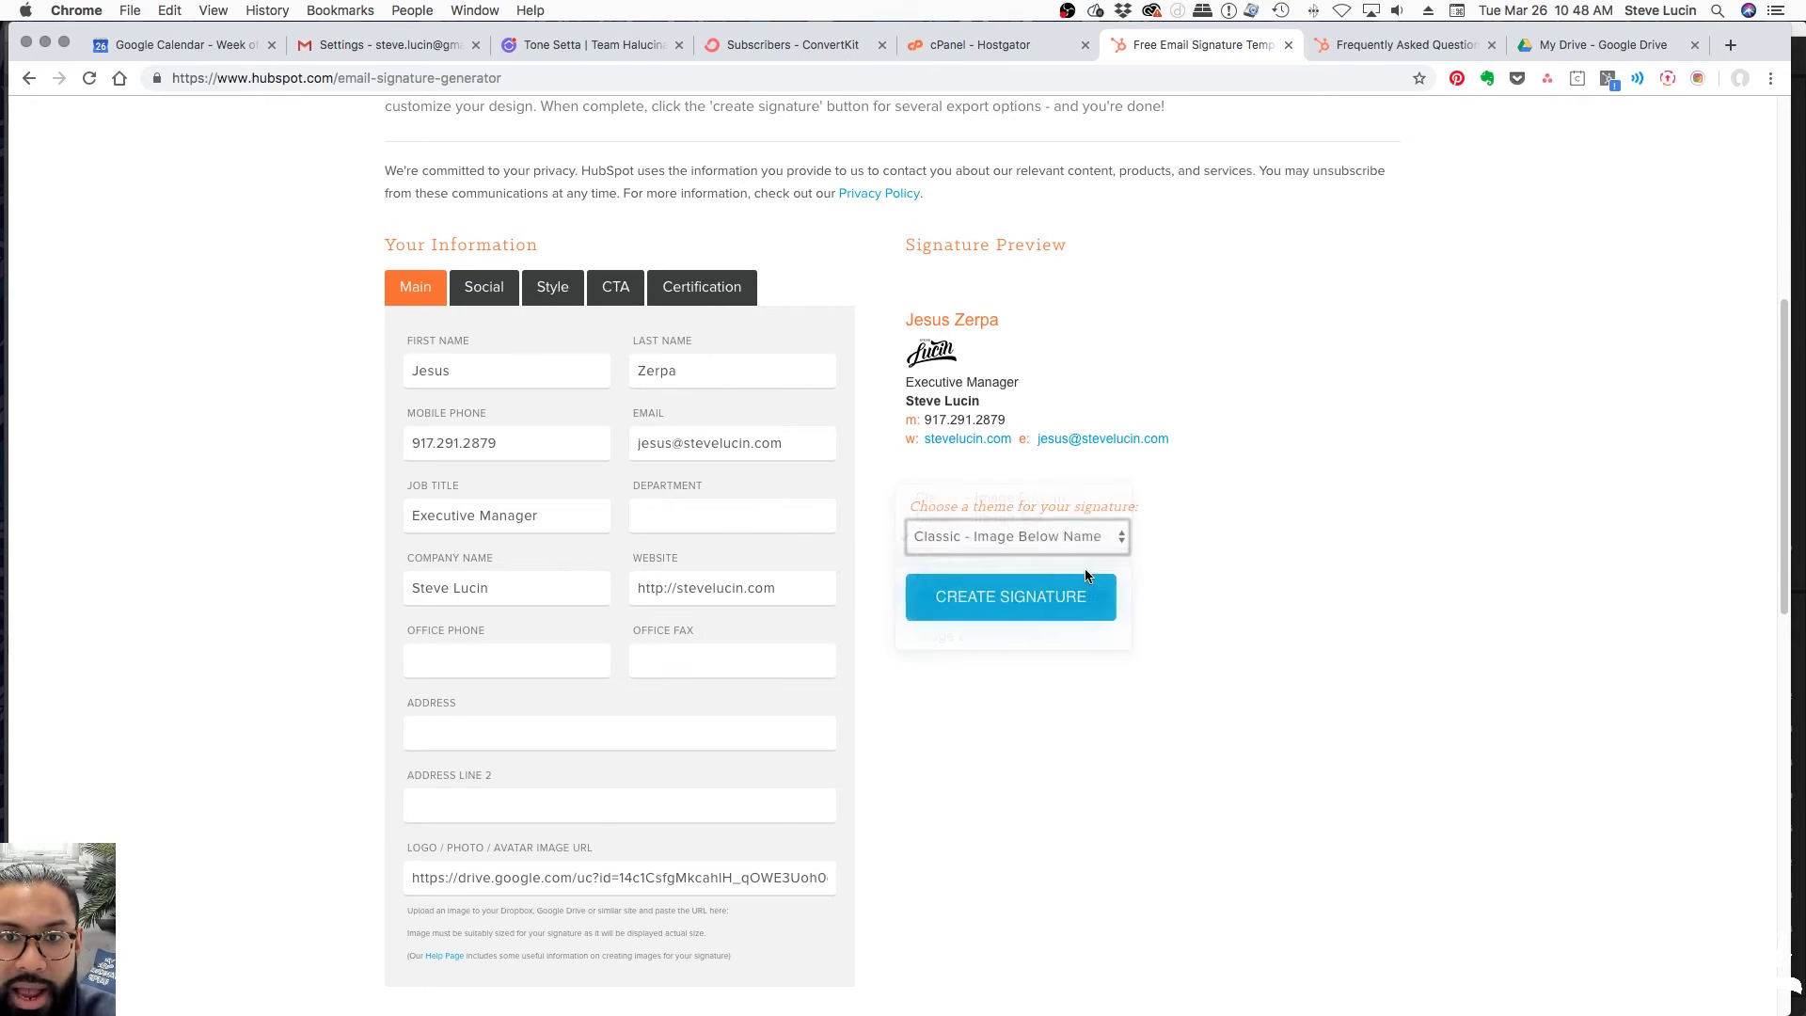
pyautogui.click(1064, 545)
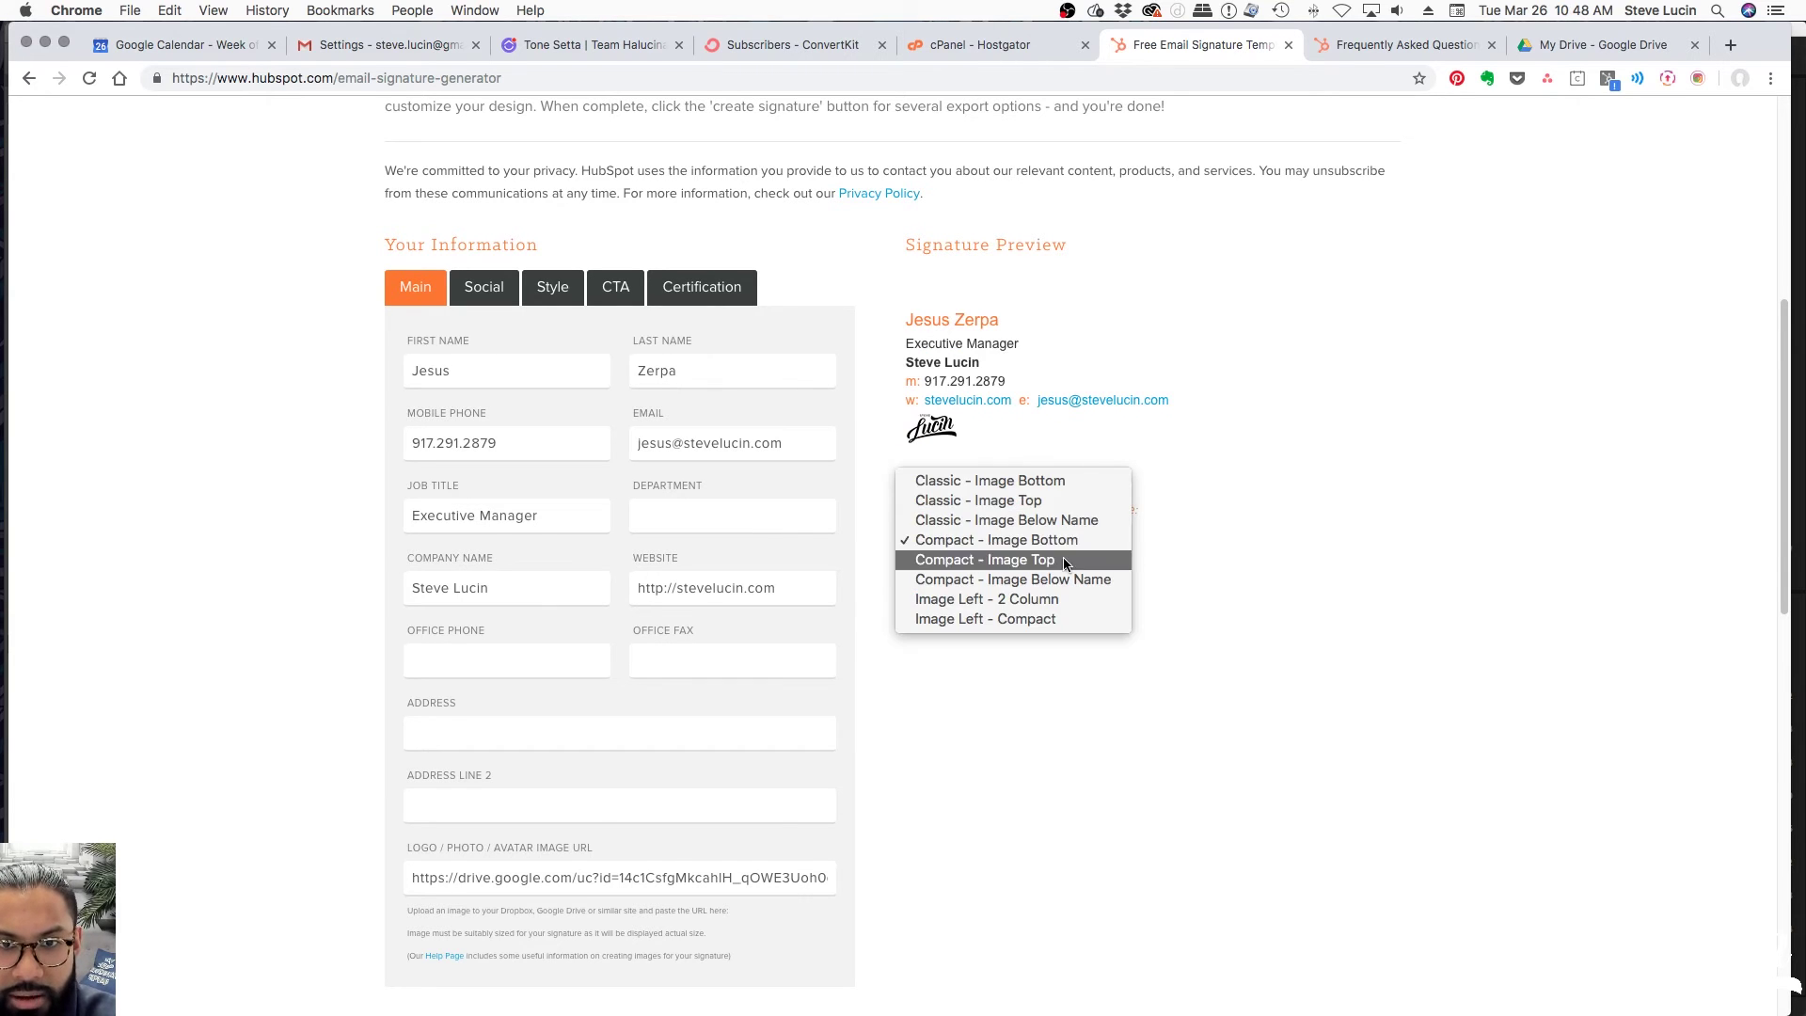
pyautogui.click(1065, 558)
pyautogui.click(1041, 534)
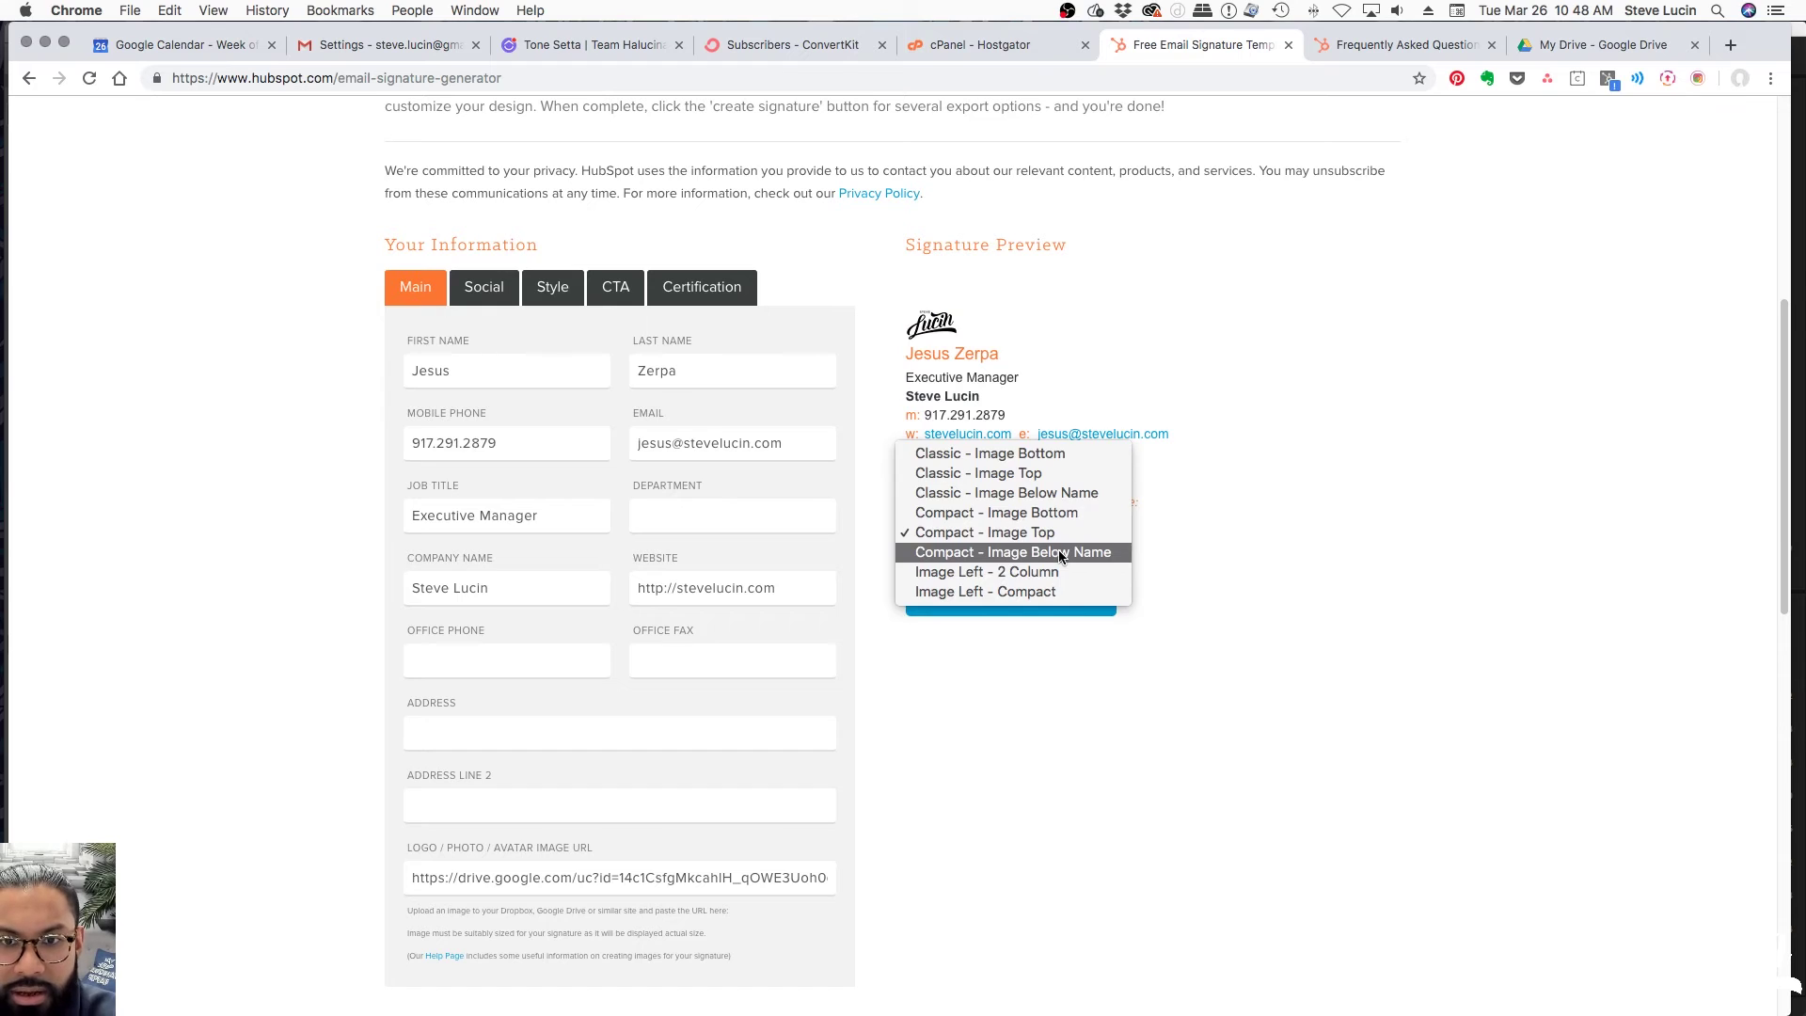
pyautogui.click(1058, 552)
pyautogui.click(1049, 538)
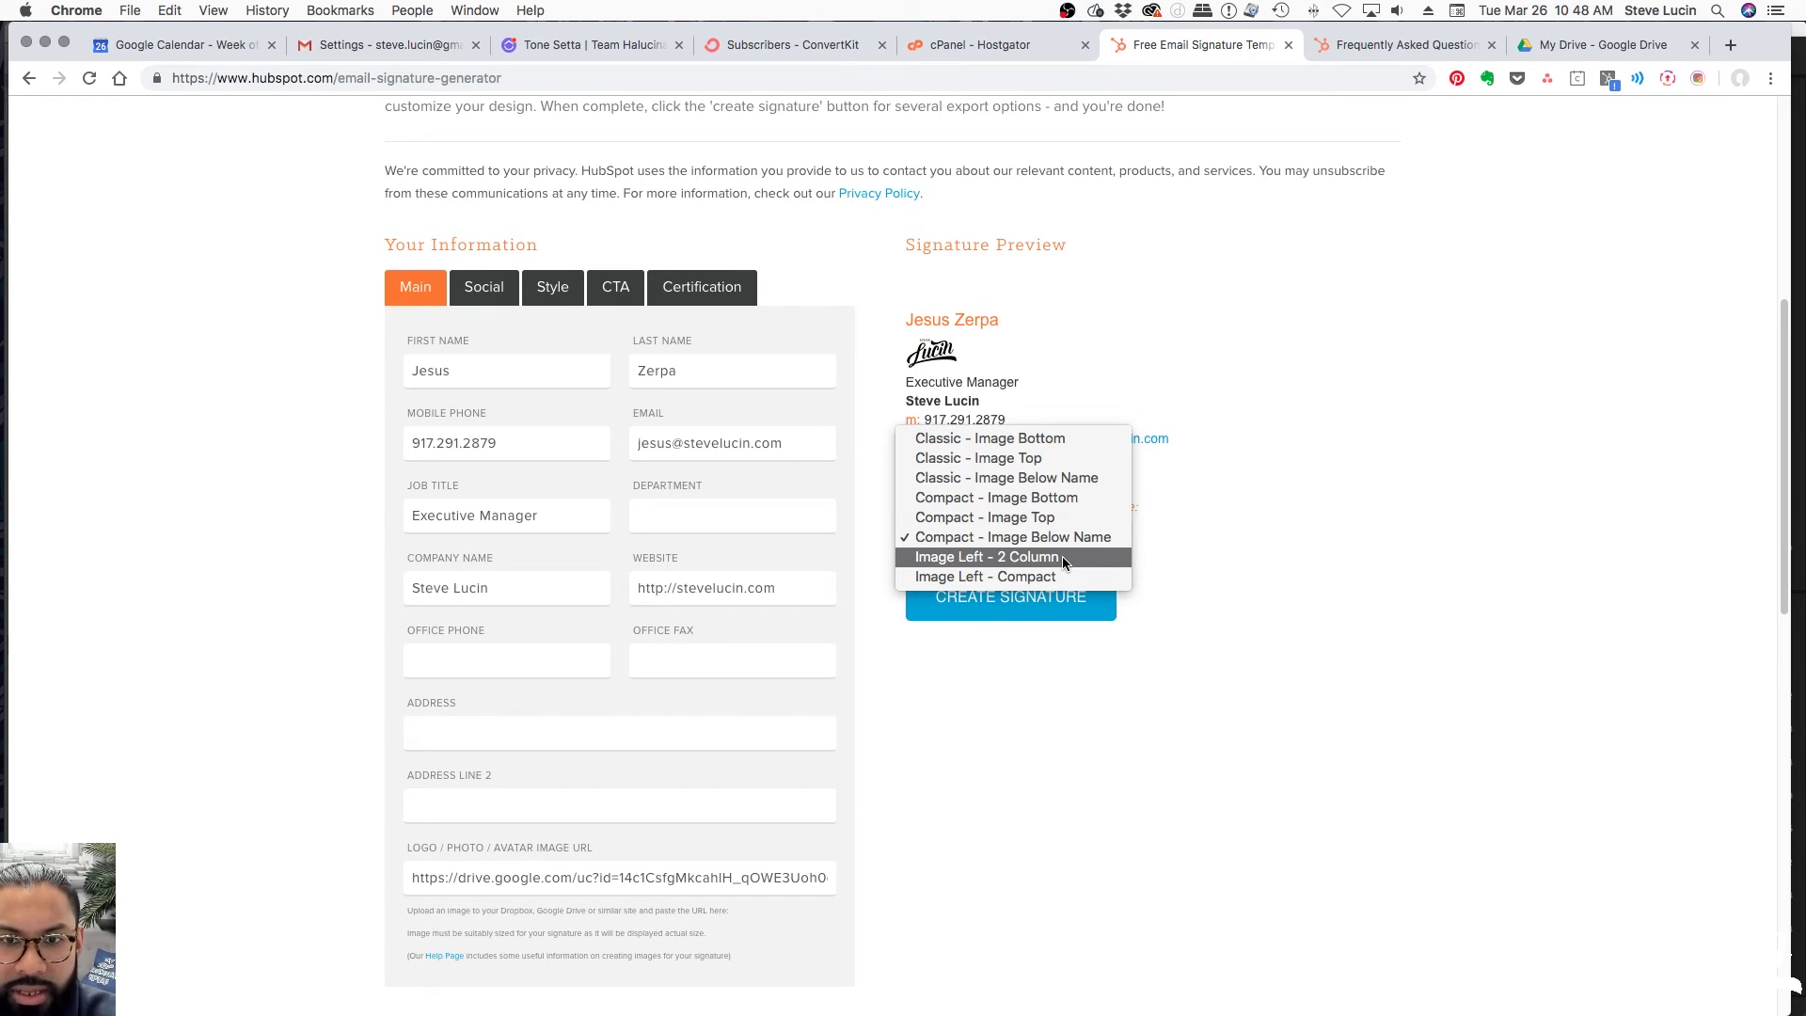
pyautogui.click(1065, 559)
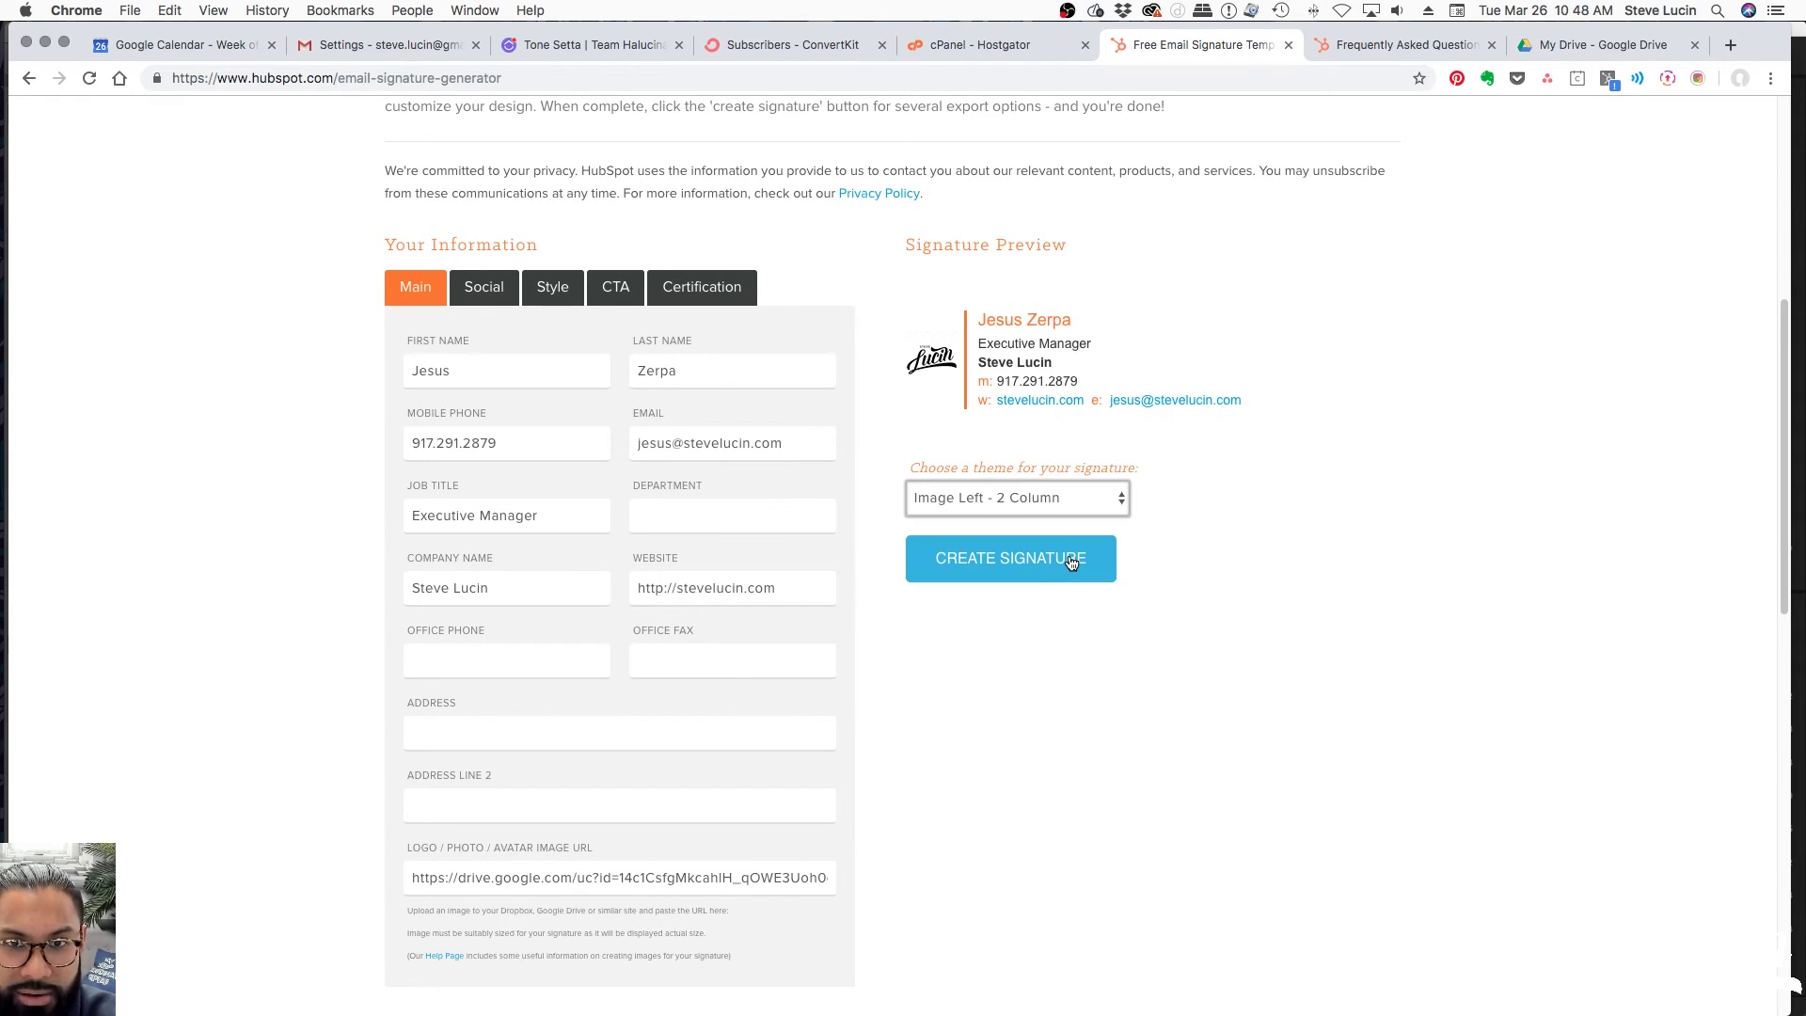
pyautogui.click(1027, 498)
pyautogui.click(1049, 512)
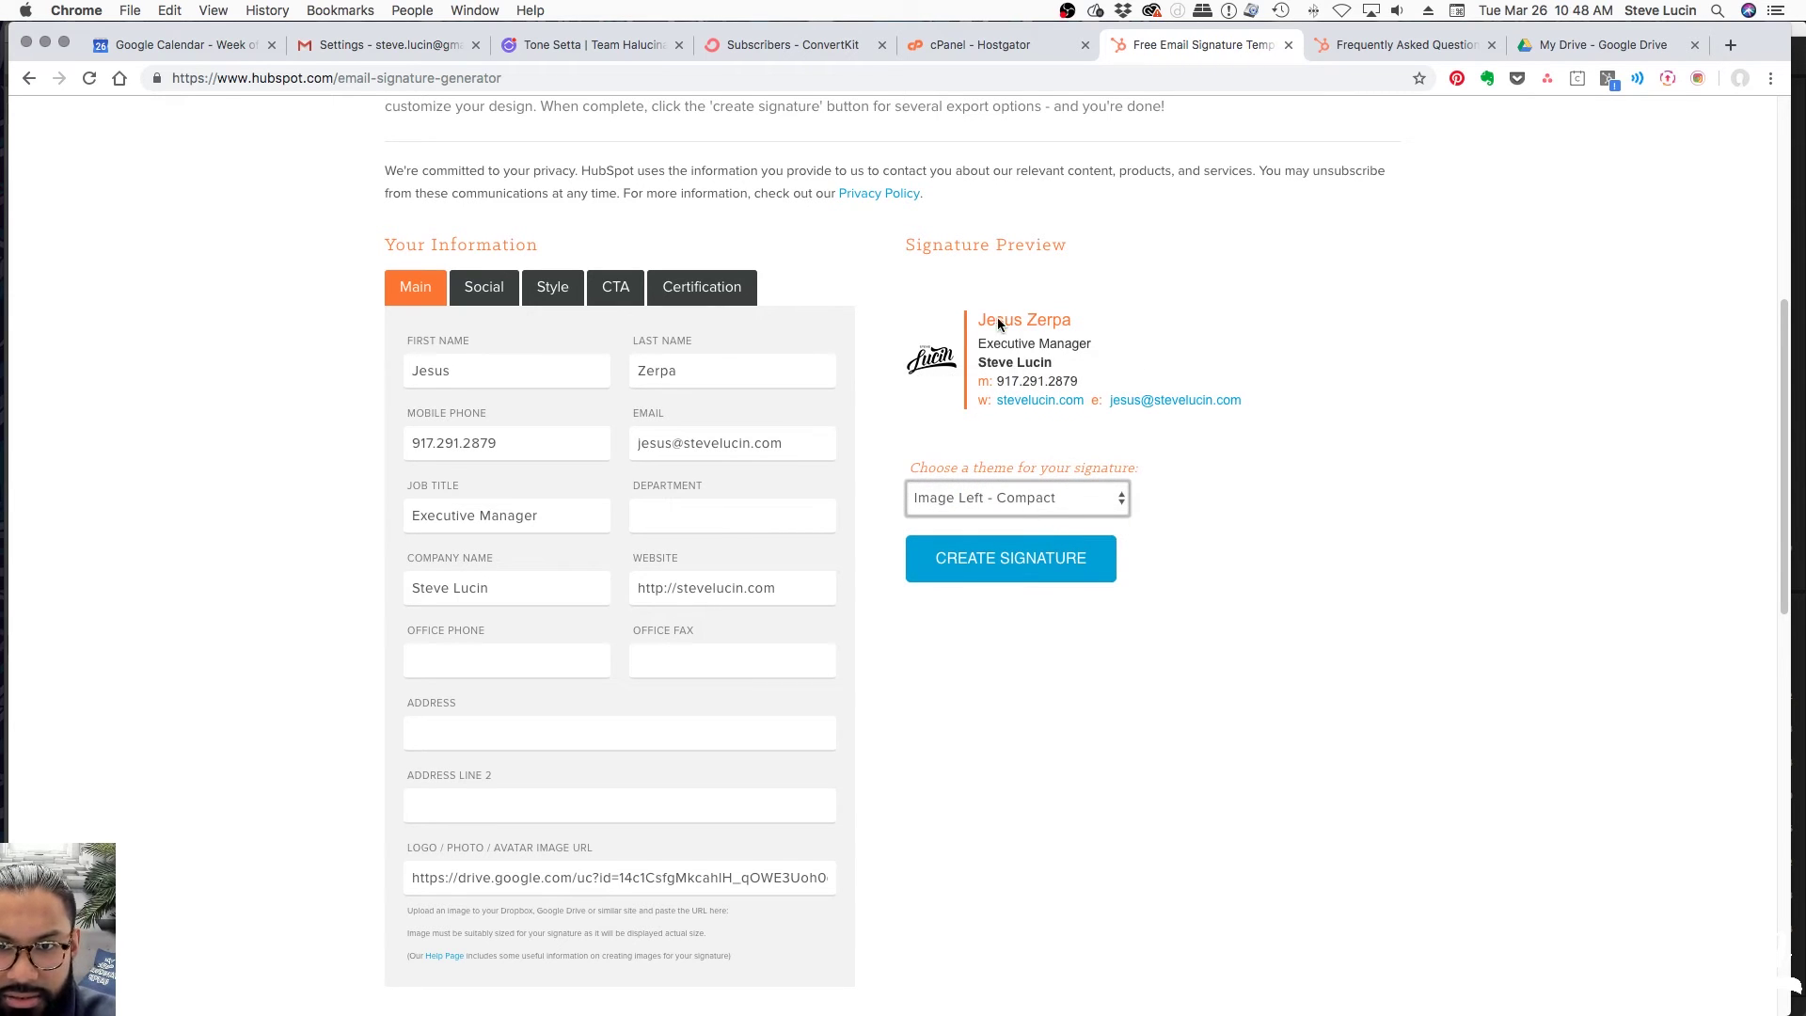
pyautogui.click(1085, 497)
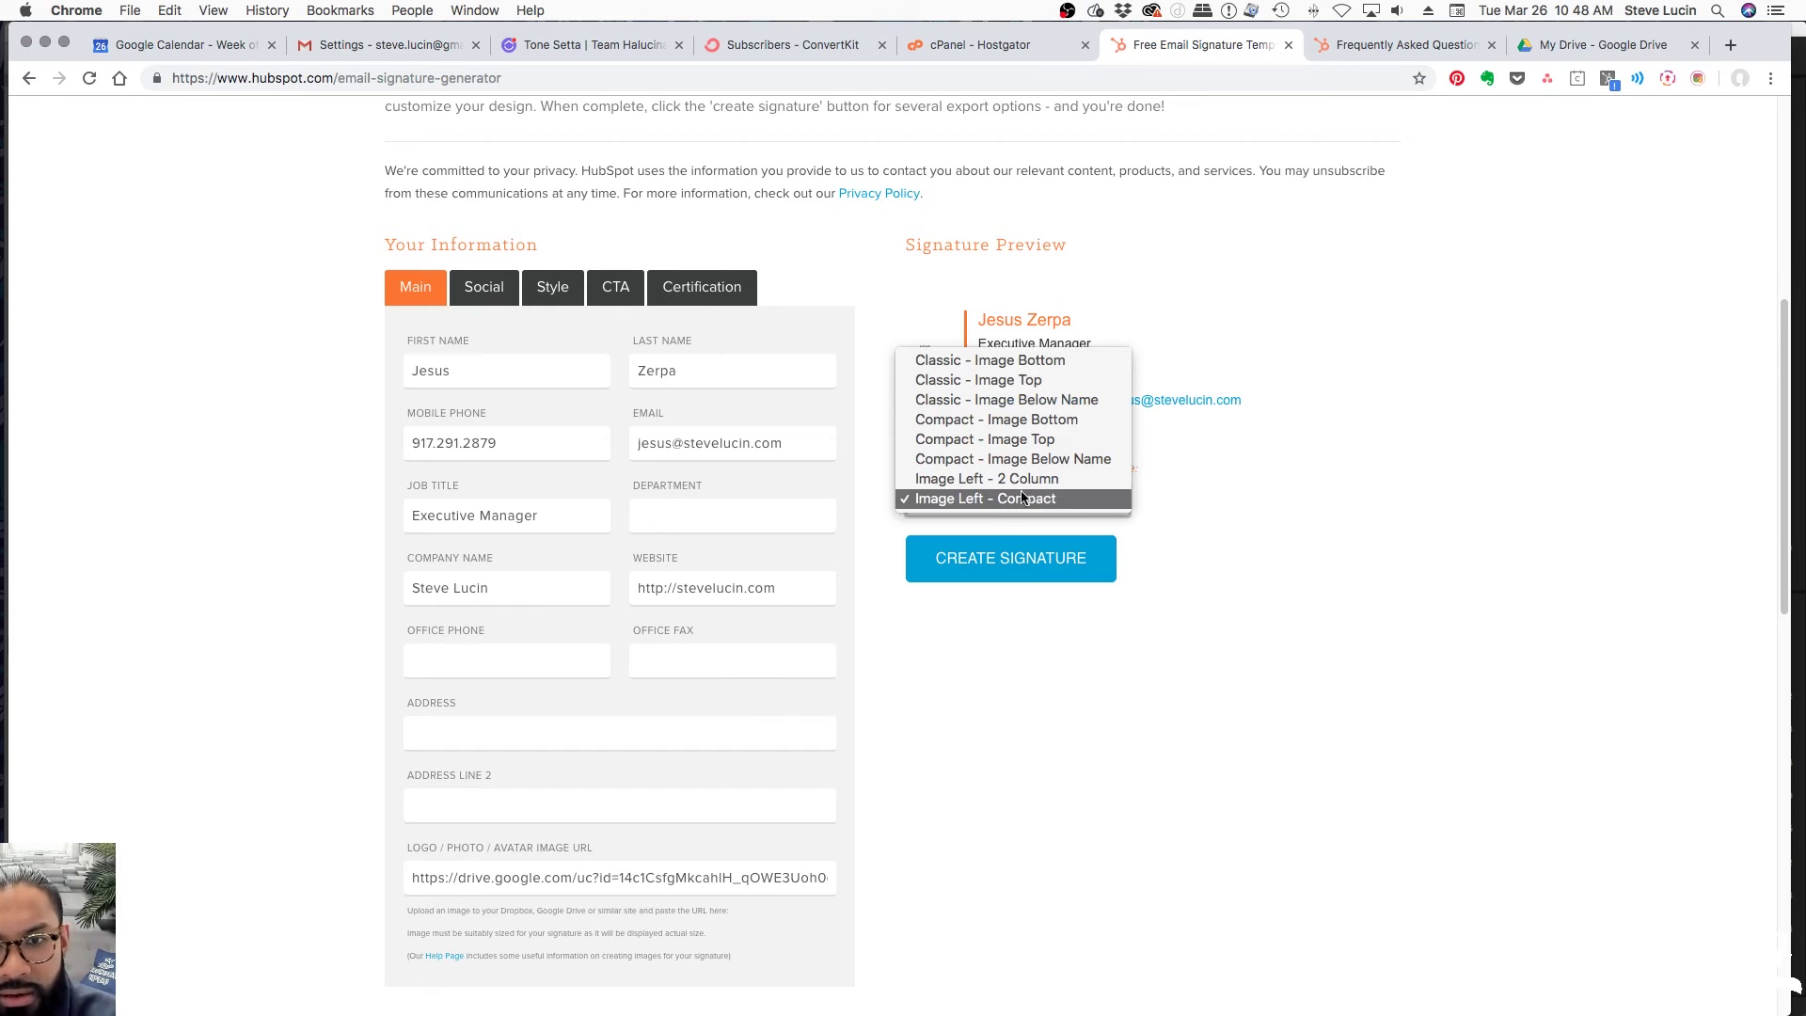
pyautogui.click(1032, 475)
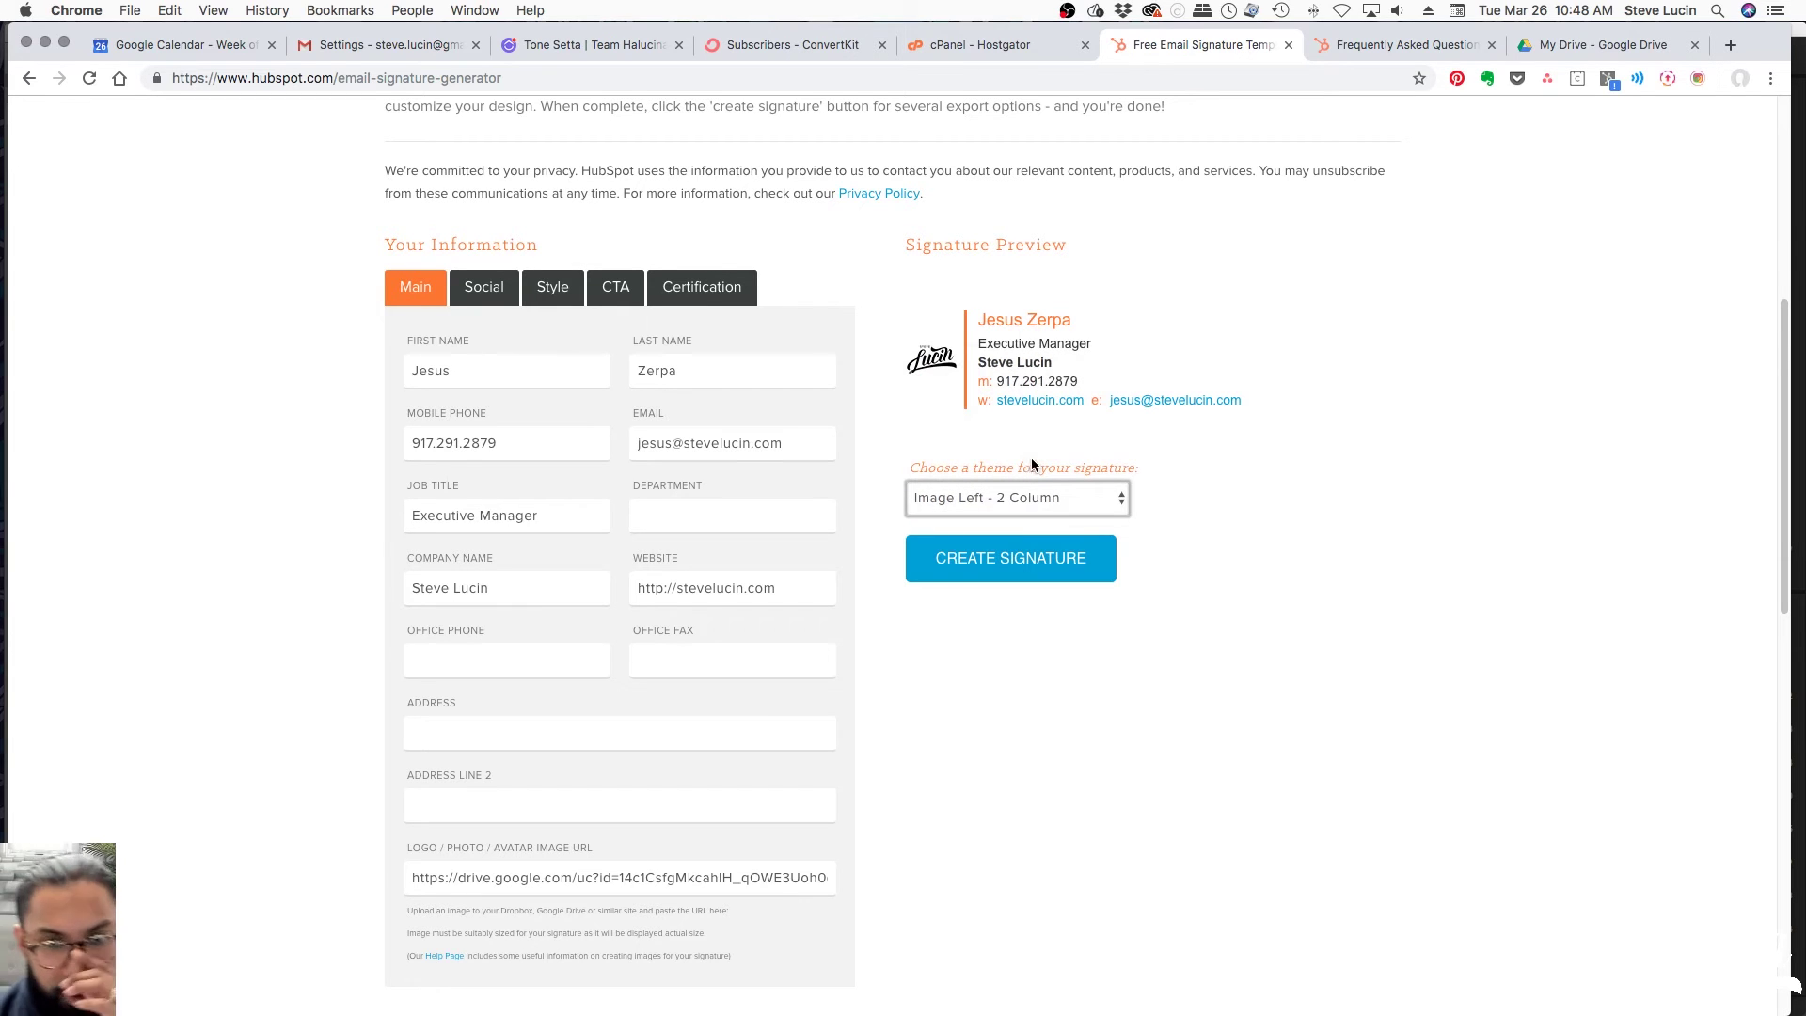
# Enter the Facebook and Twitter profile links in the Social fields, skipping LinkedIn and Instagram
pyautogui.click(486, 299)
pyautogui.scroll(-3, 516, 410)
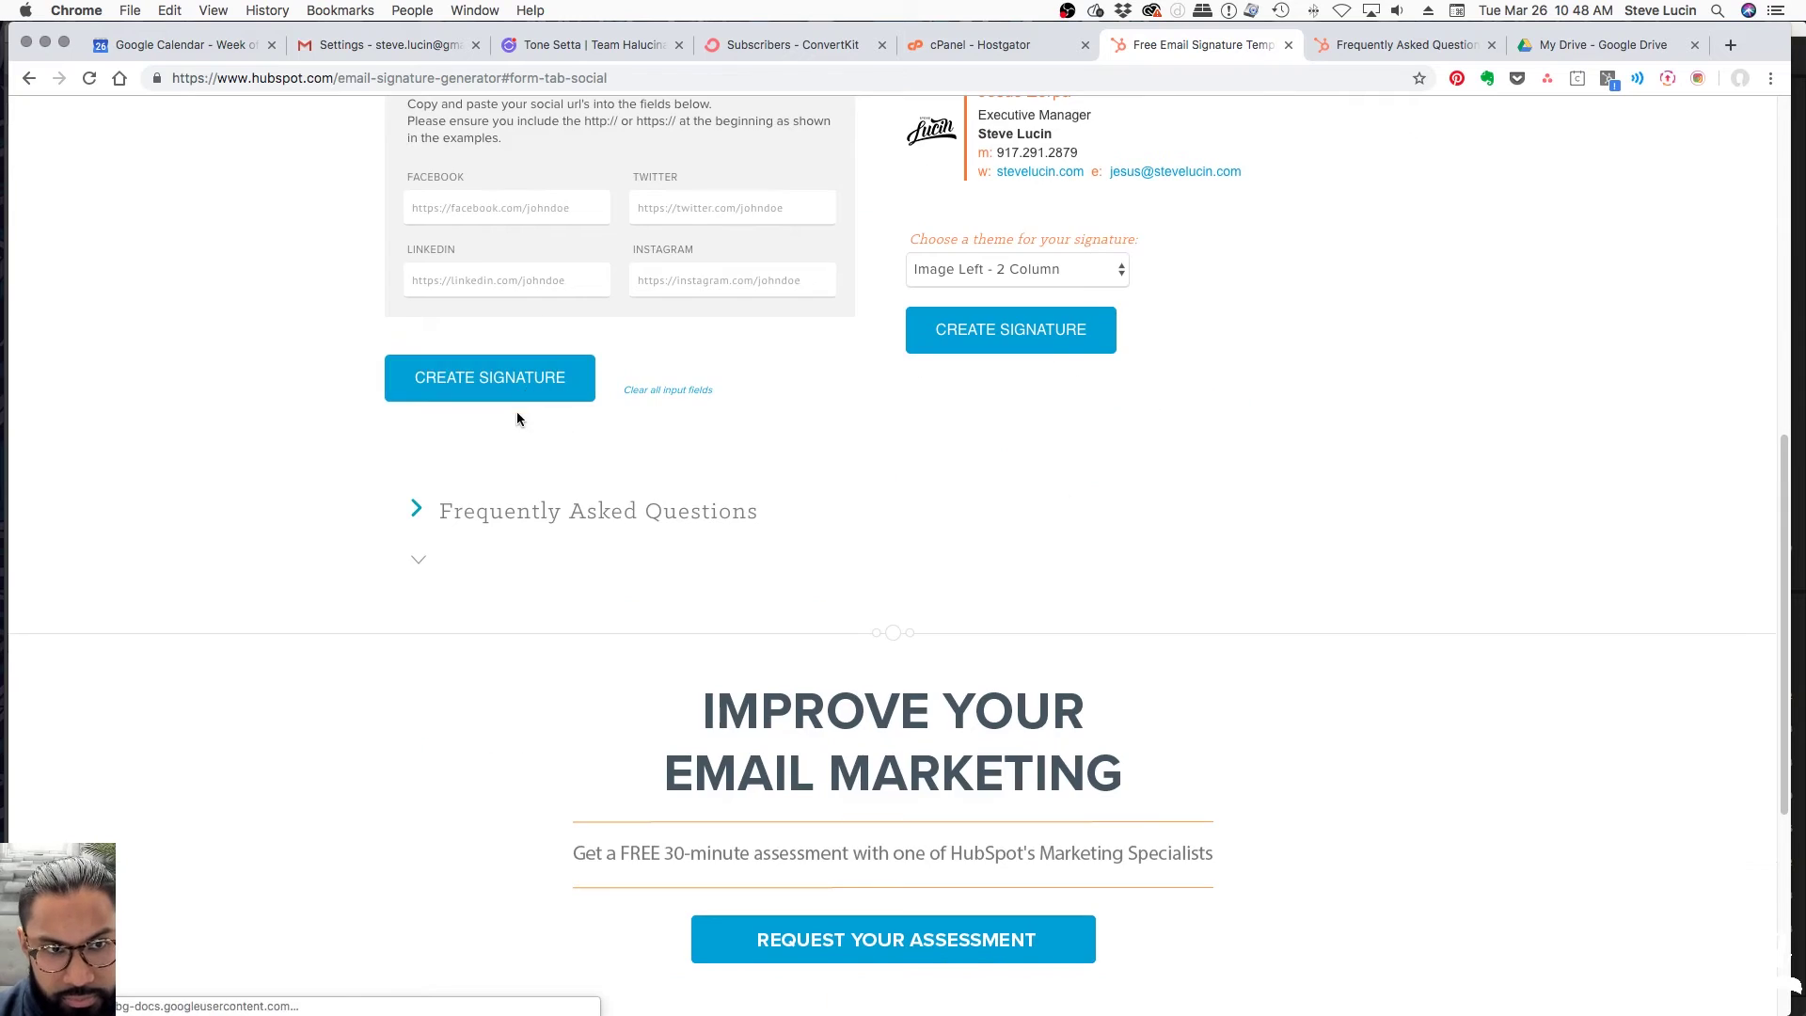
pyautogui.click(439, 583)
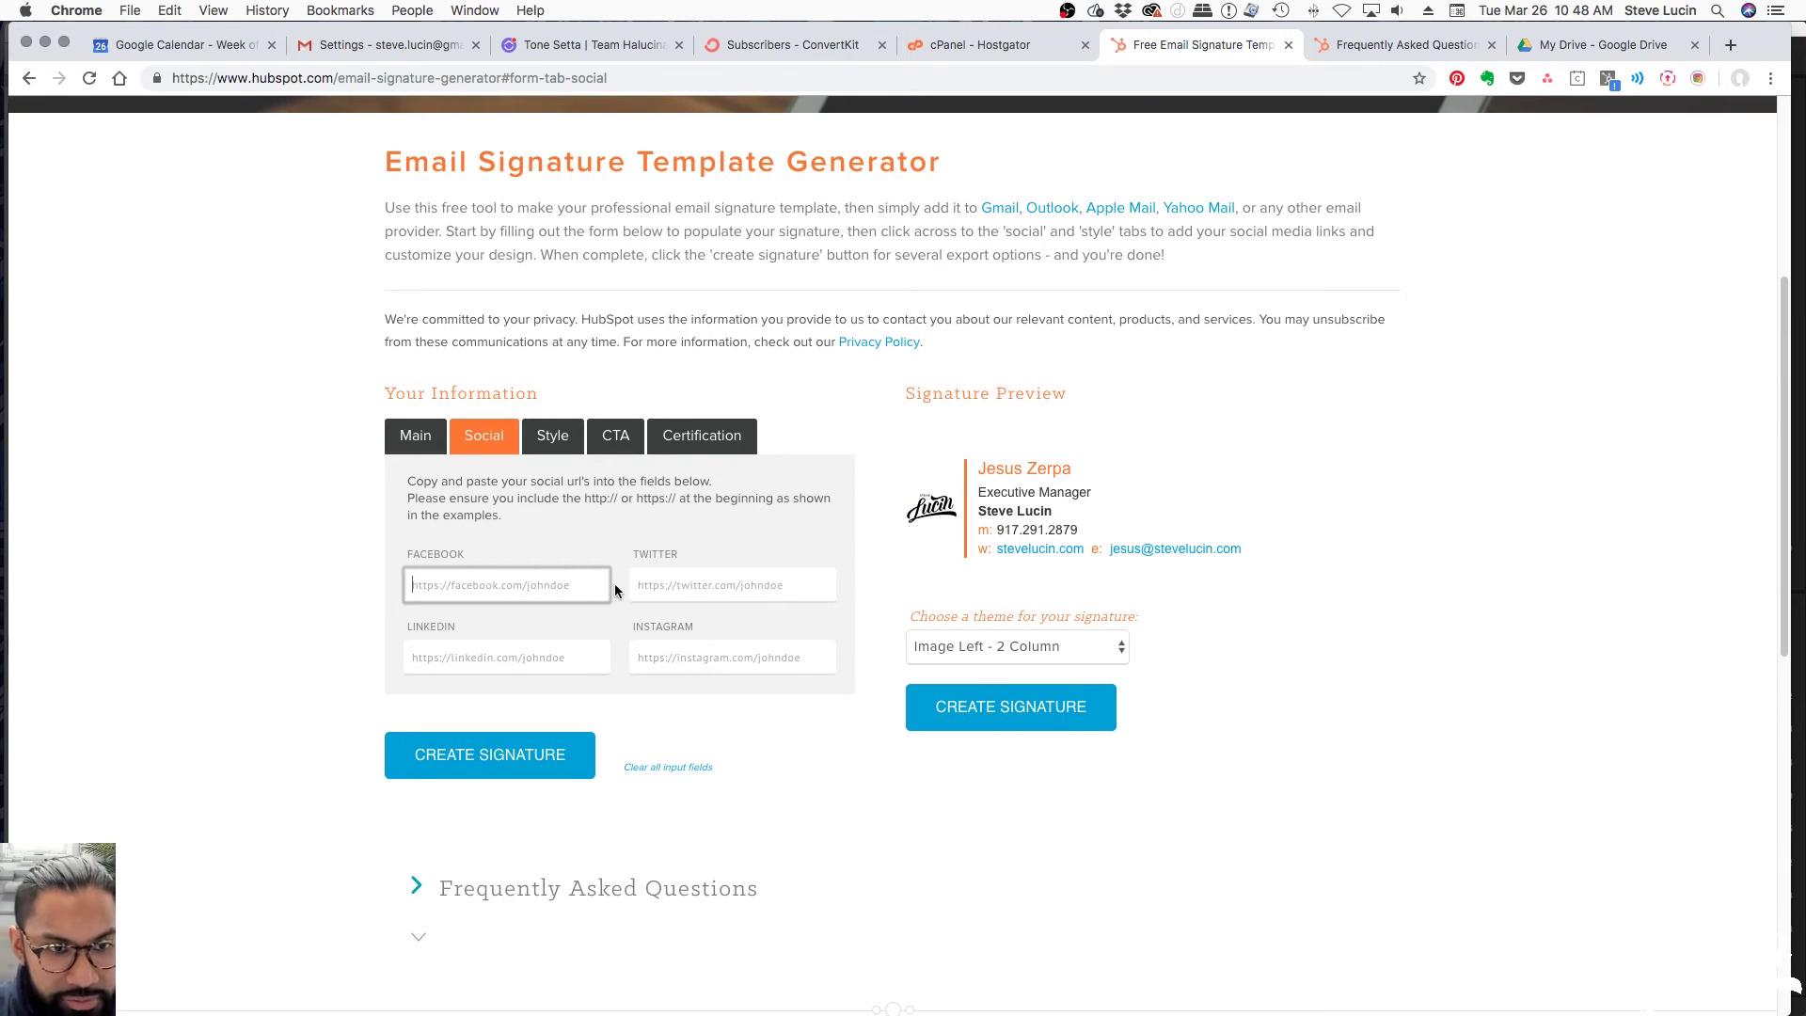
pyautogui.write('http:/')
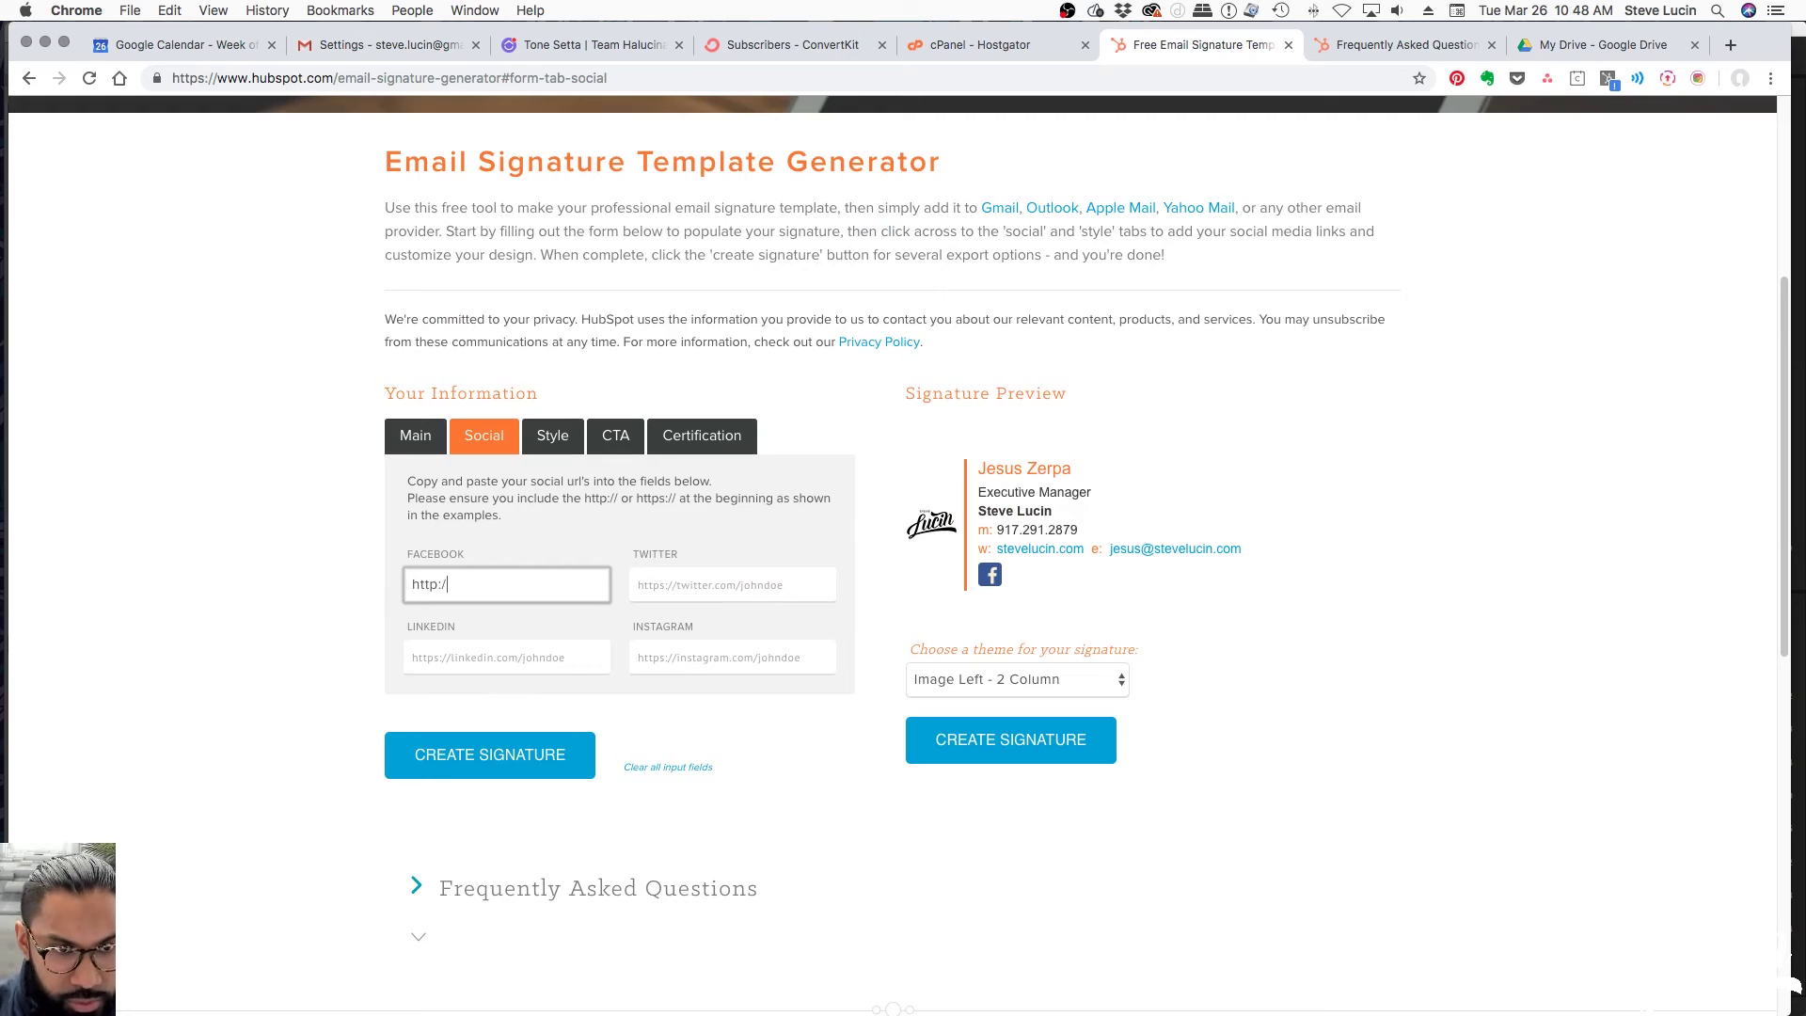
pyautogui.write('/facebook.com')
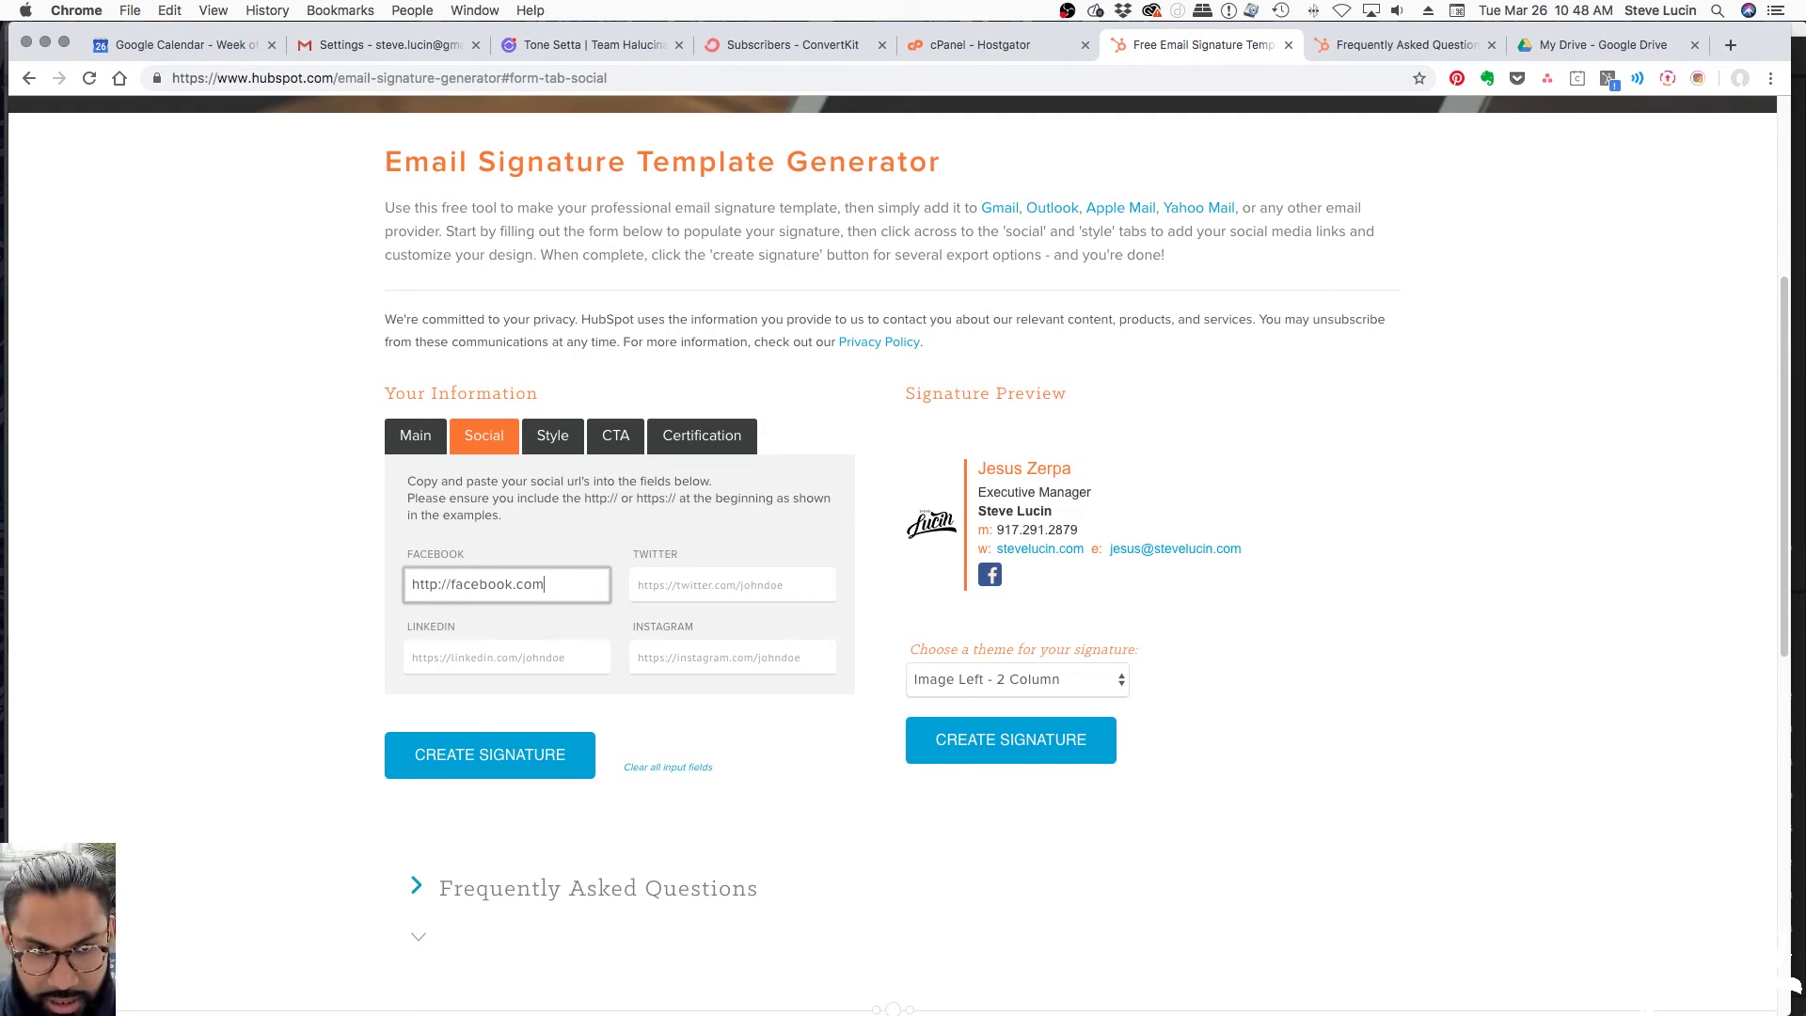
pyautogui.write('/stevisimo')
pyautogui.press('Tab')
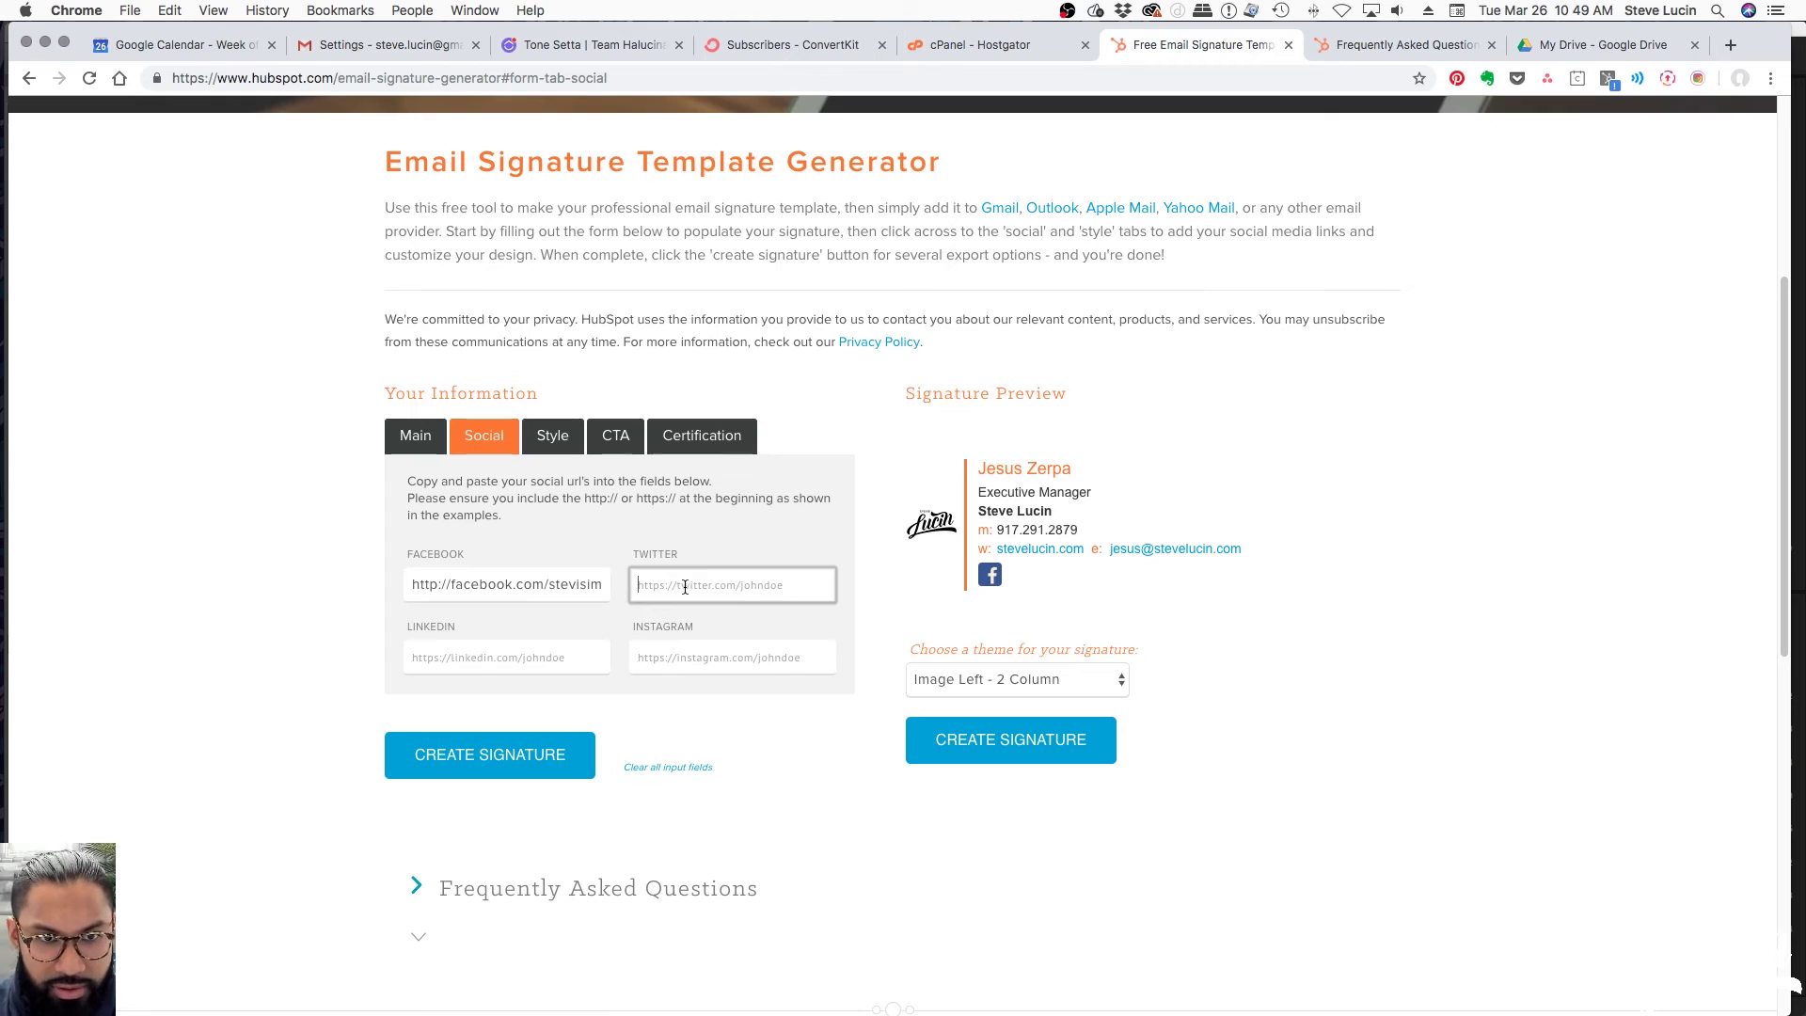
pyautogui.write('http')
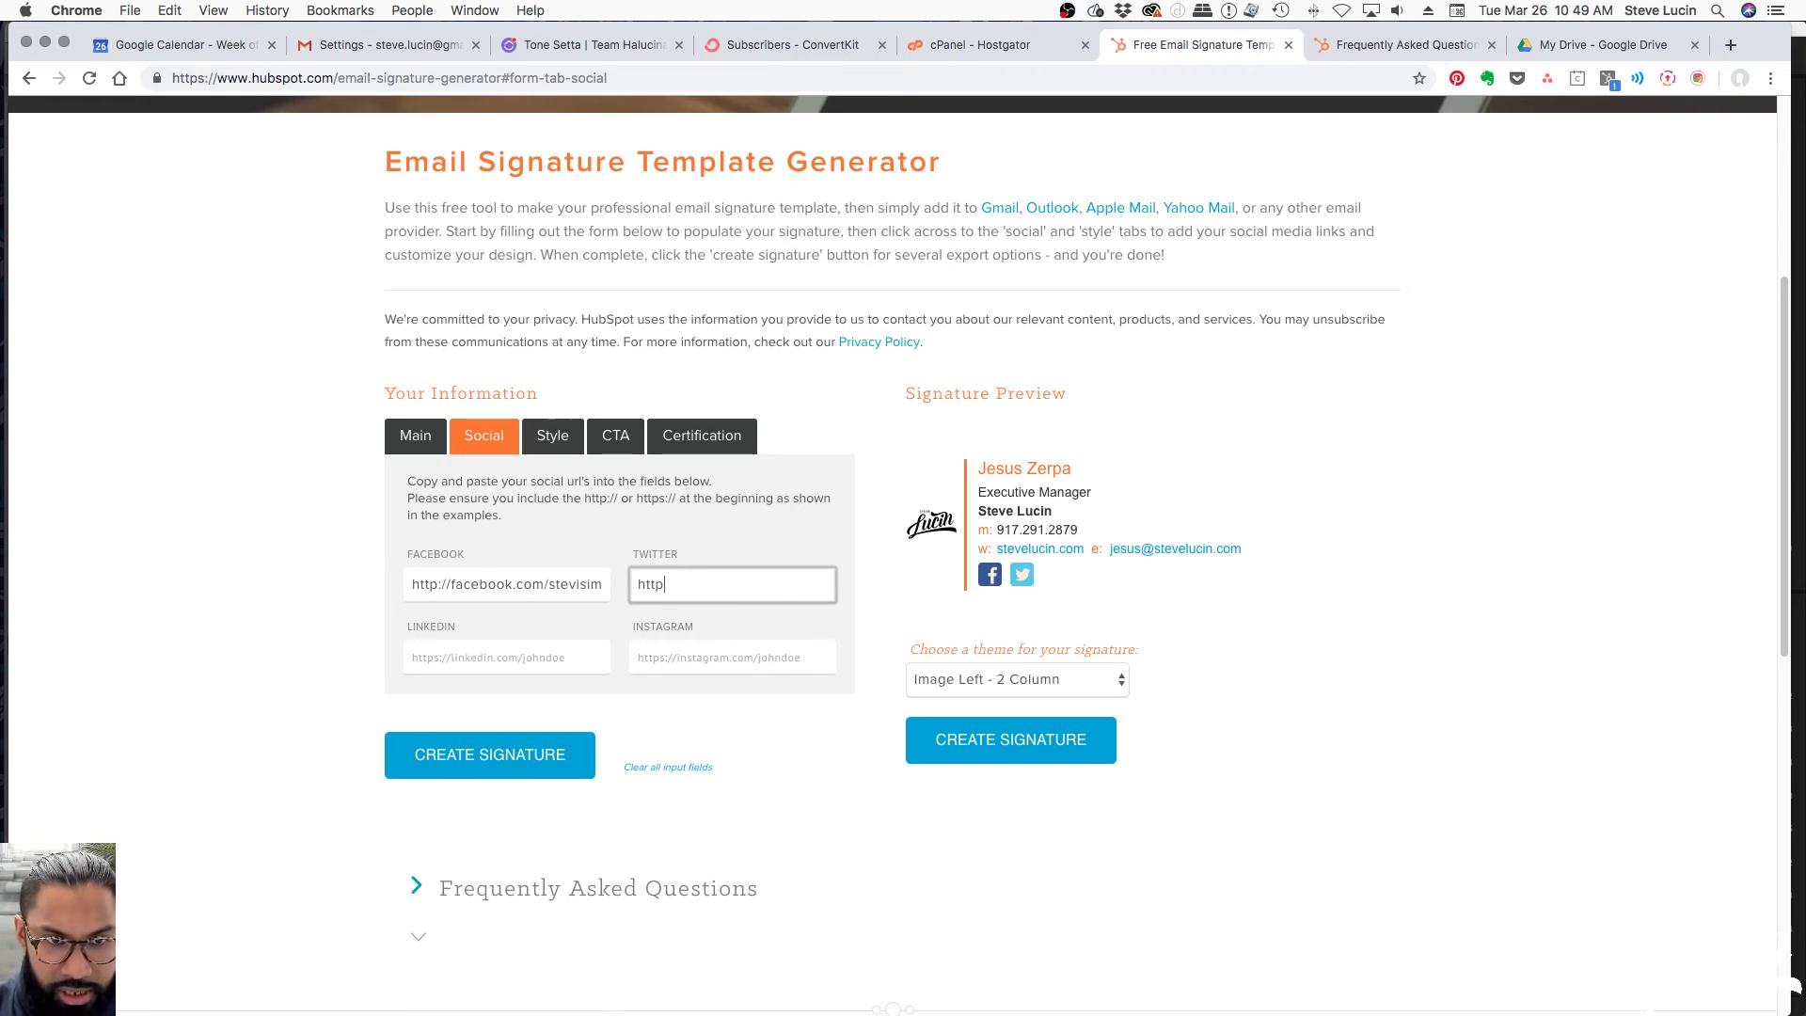
pyautogui.write(':/twitter')
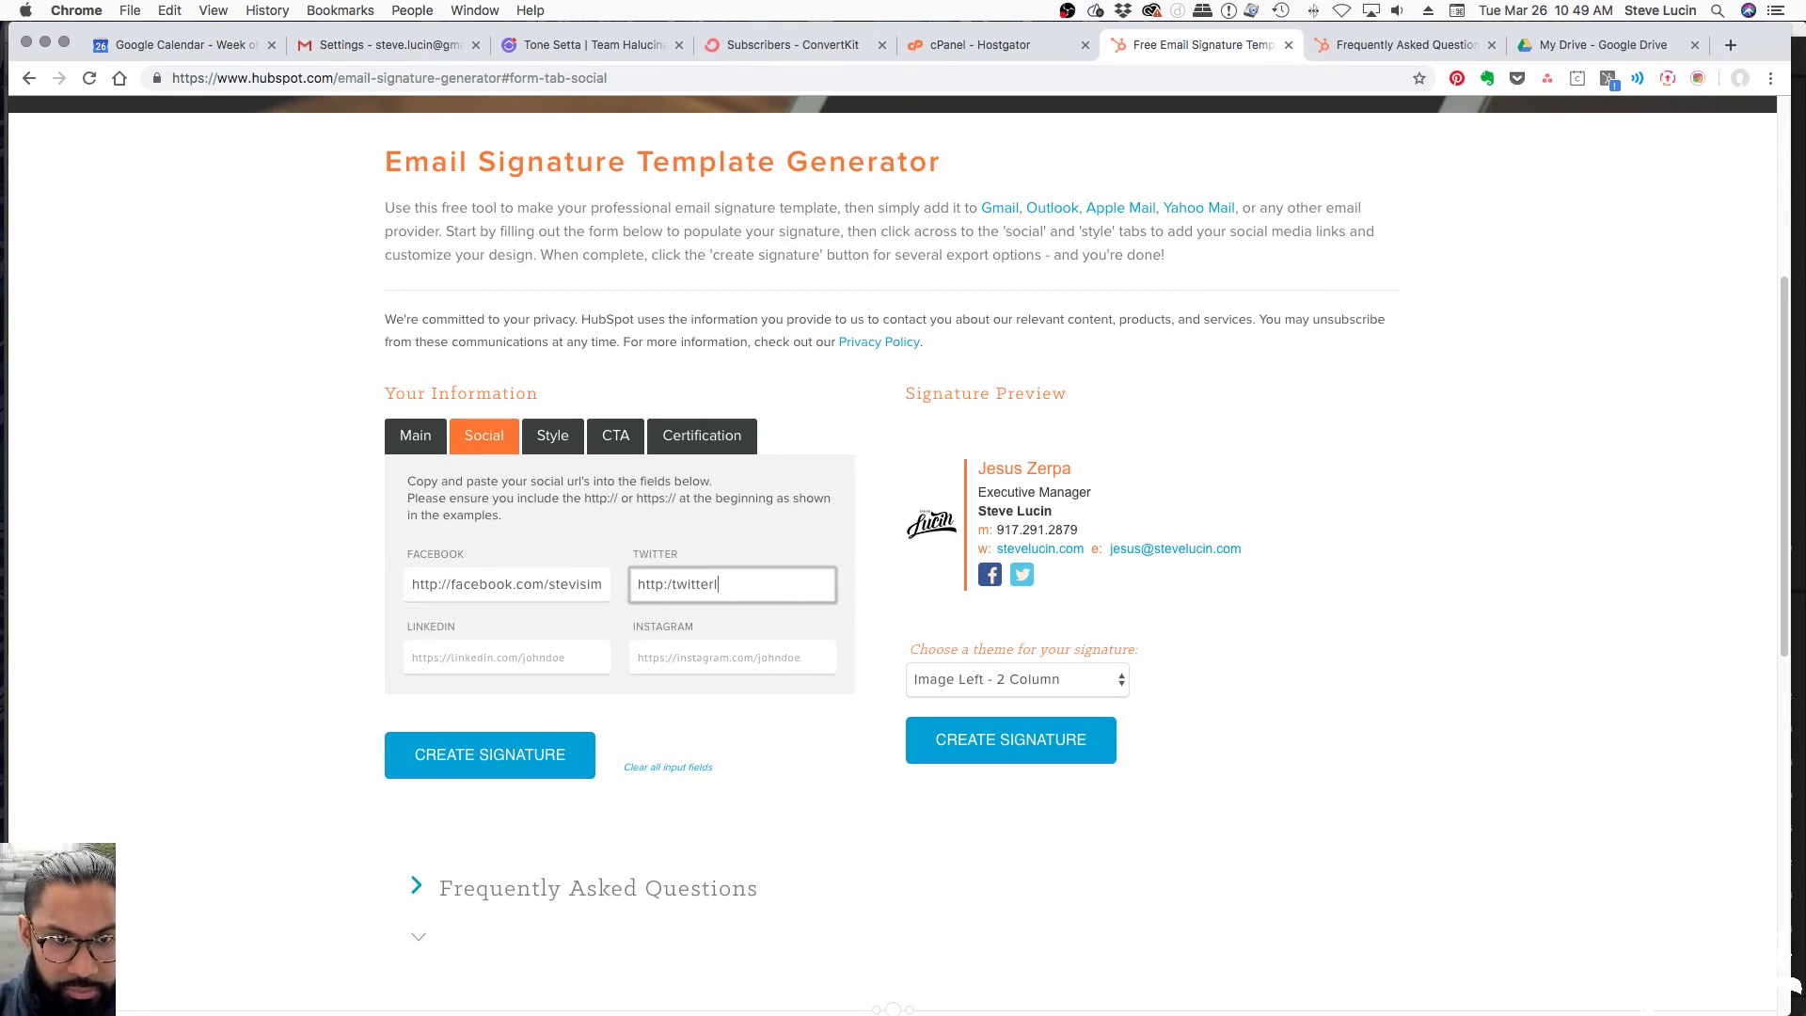
pyautogui.write('.com/stevelucin')
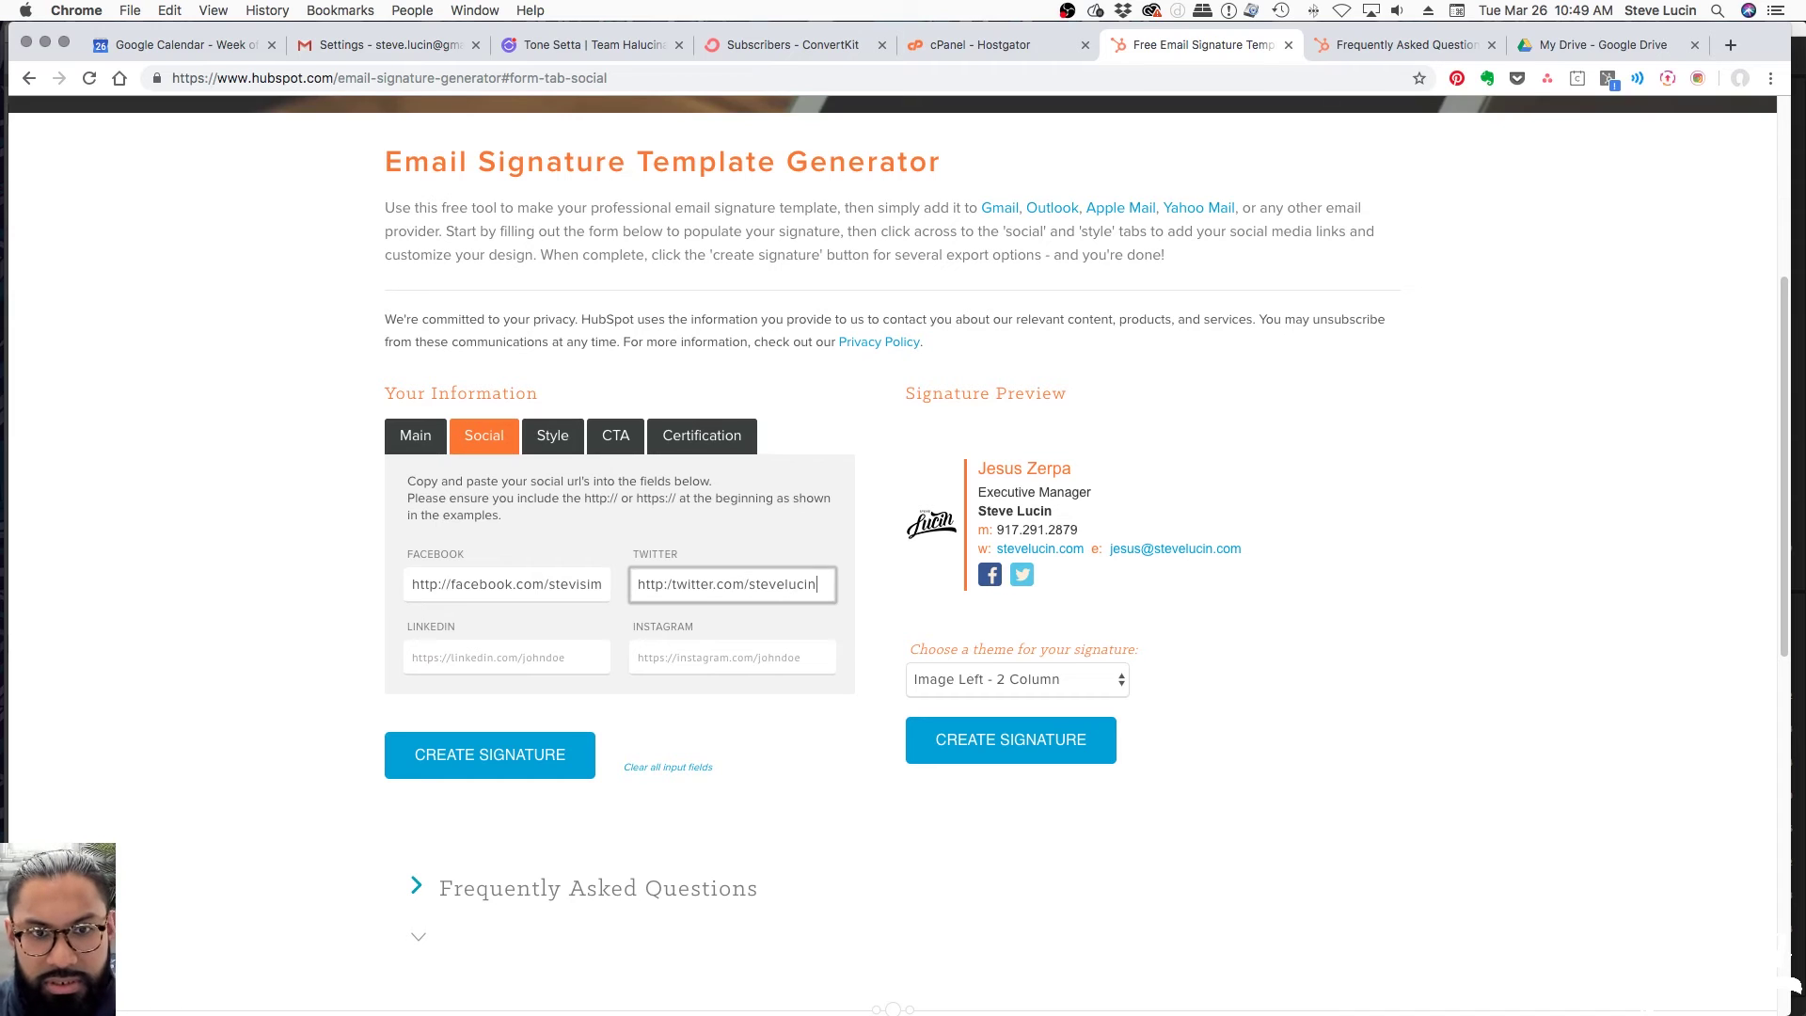
pyautogui.press('Tab')
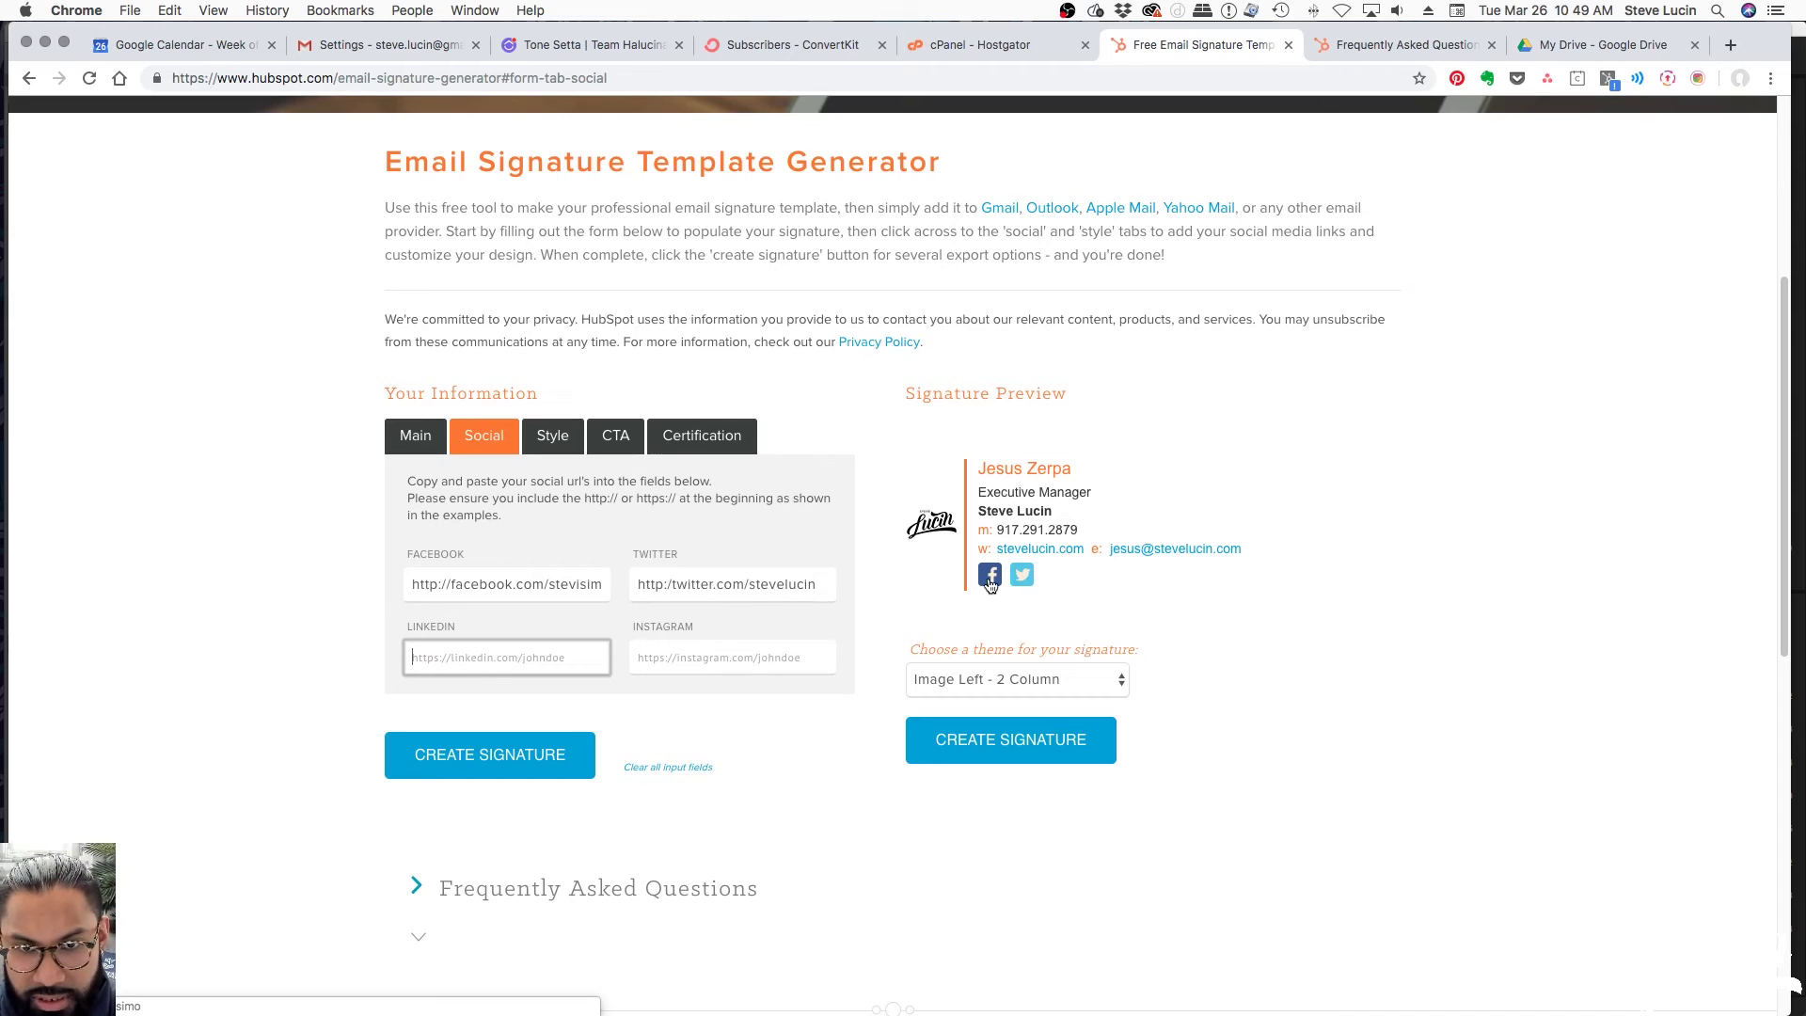
pyautogui.click(671, 664)
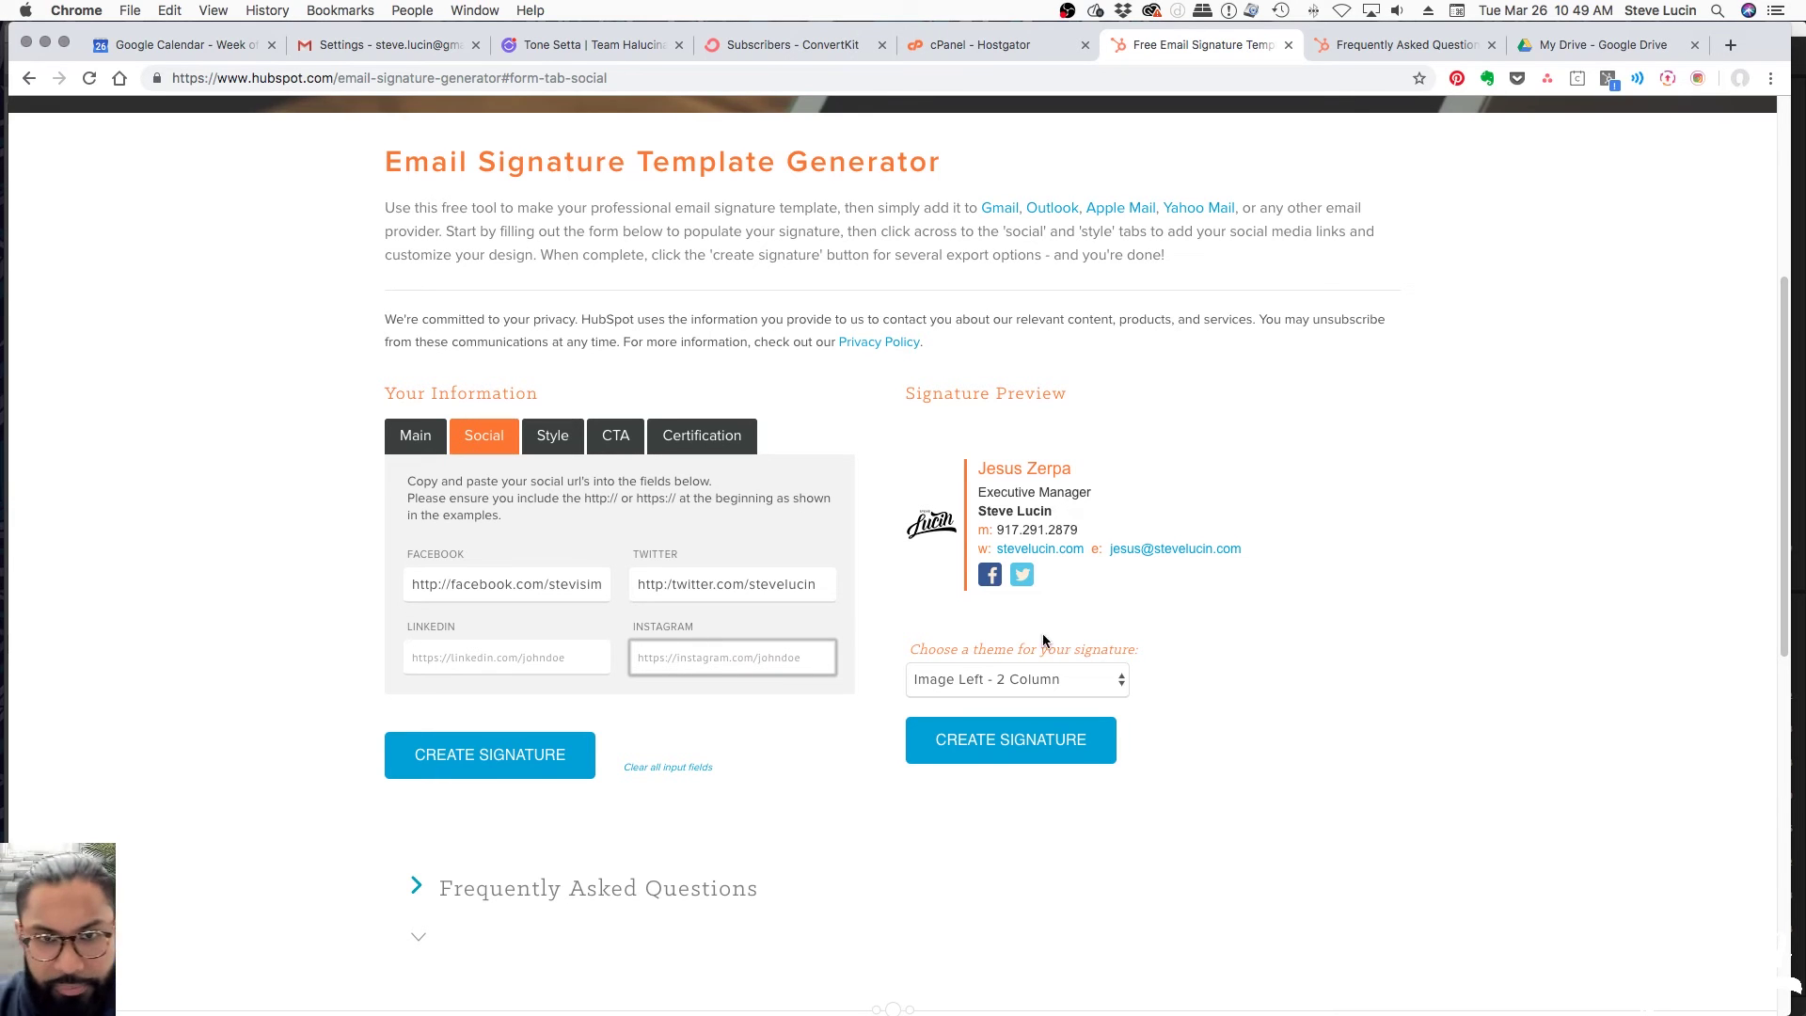
pyautogui.click(568, 444)
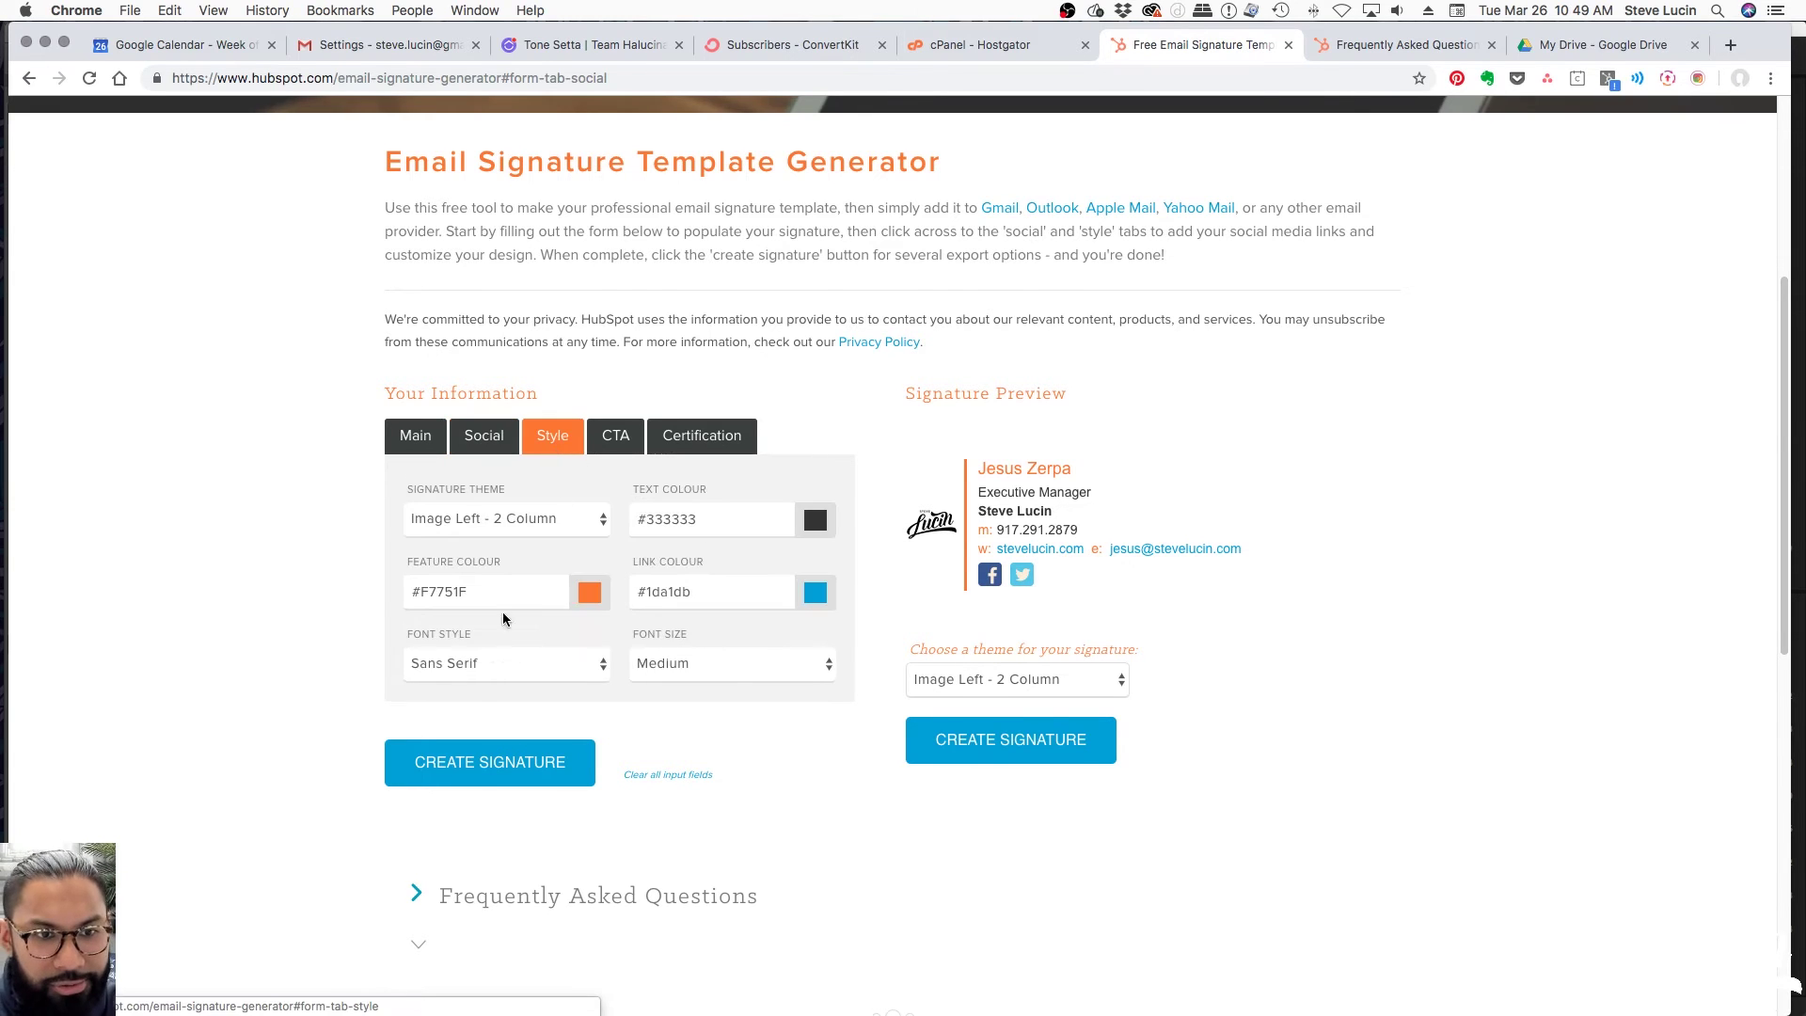
# Change the feature colour from orange to teal #0EE6CA with the colour chooser
pyautogui.scroll(-5, 618, 439)
pyautogui.scroll(5, 639, 451)
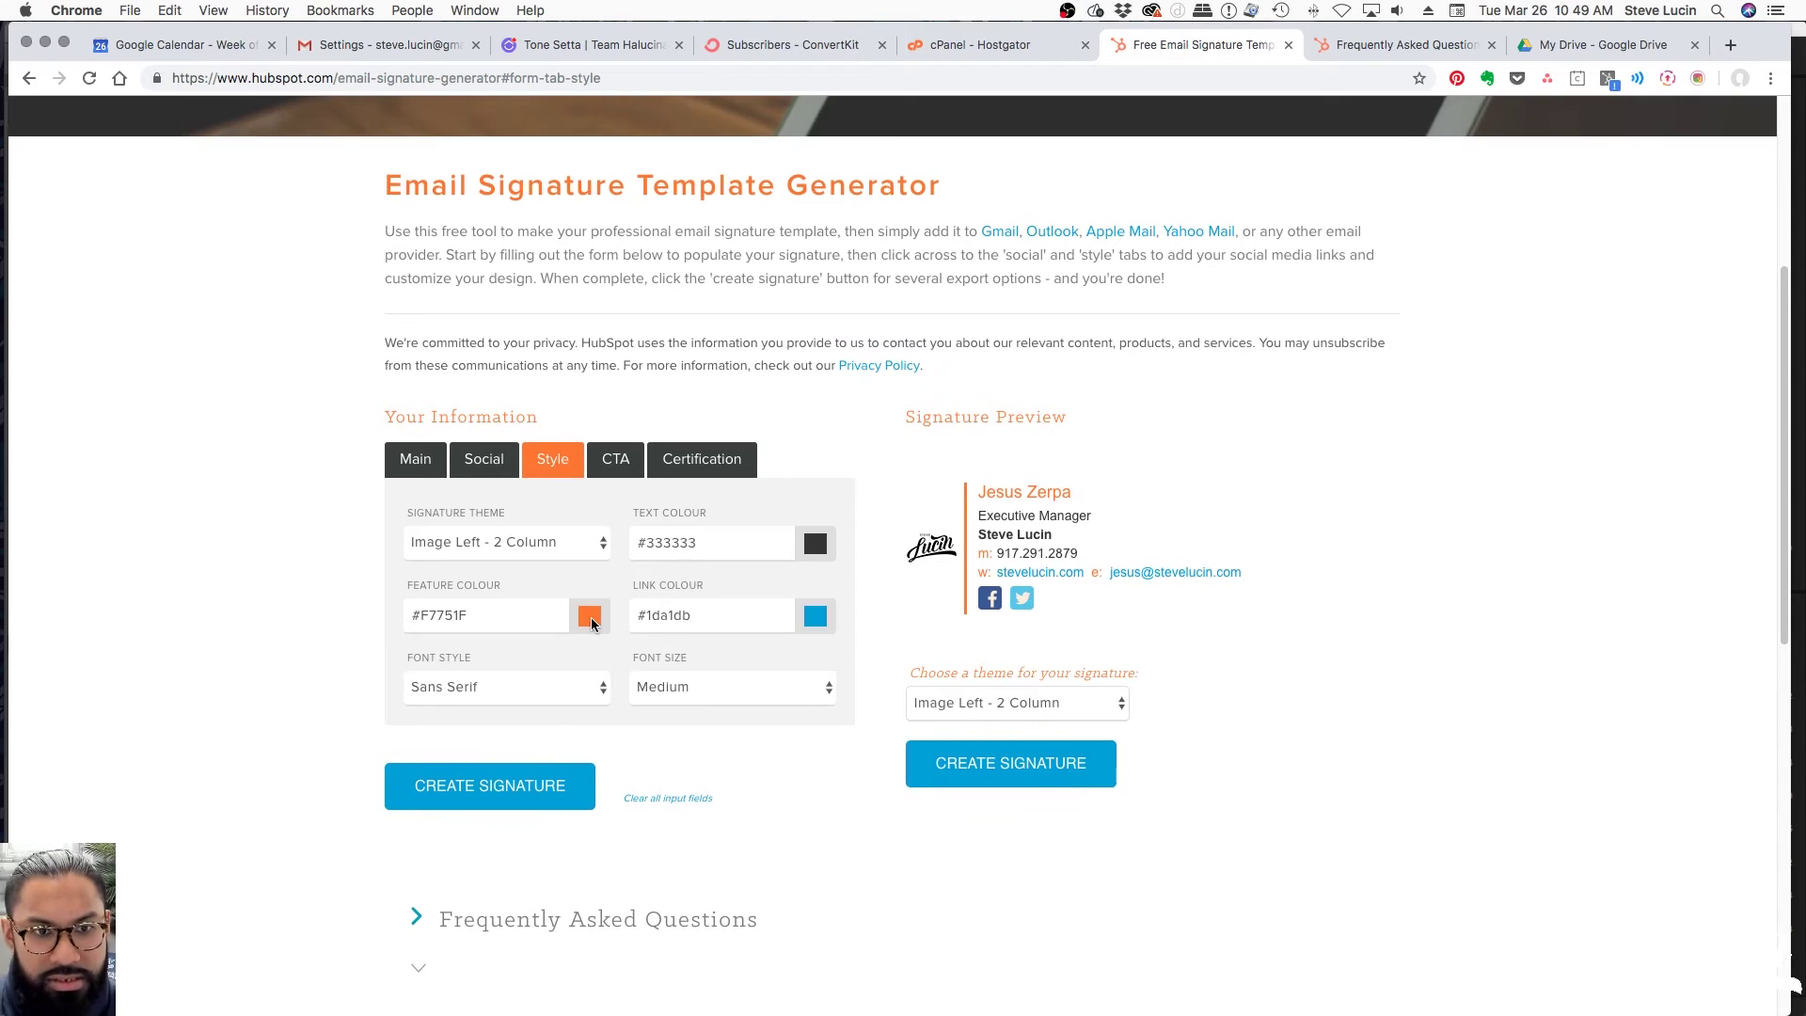
pyautogui.click(566, 613)
pyautogui.moveTo(525, 665); pyautogui.dragTo(540, 692)
pyautogui.click(558, 626)
pyautogui.click(542, 703)
pyautogui.click(521, 657)
pyautogui.click(711, 735)
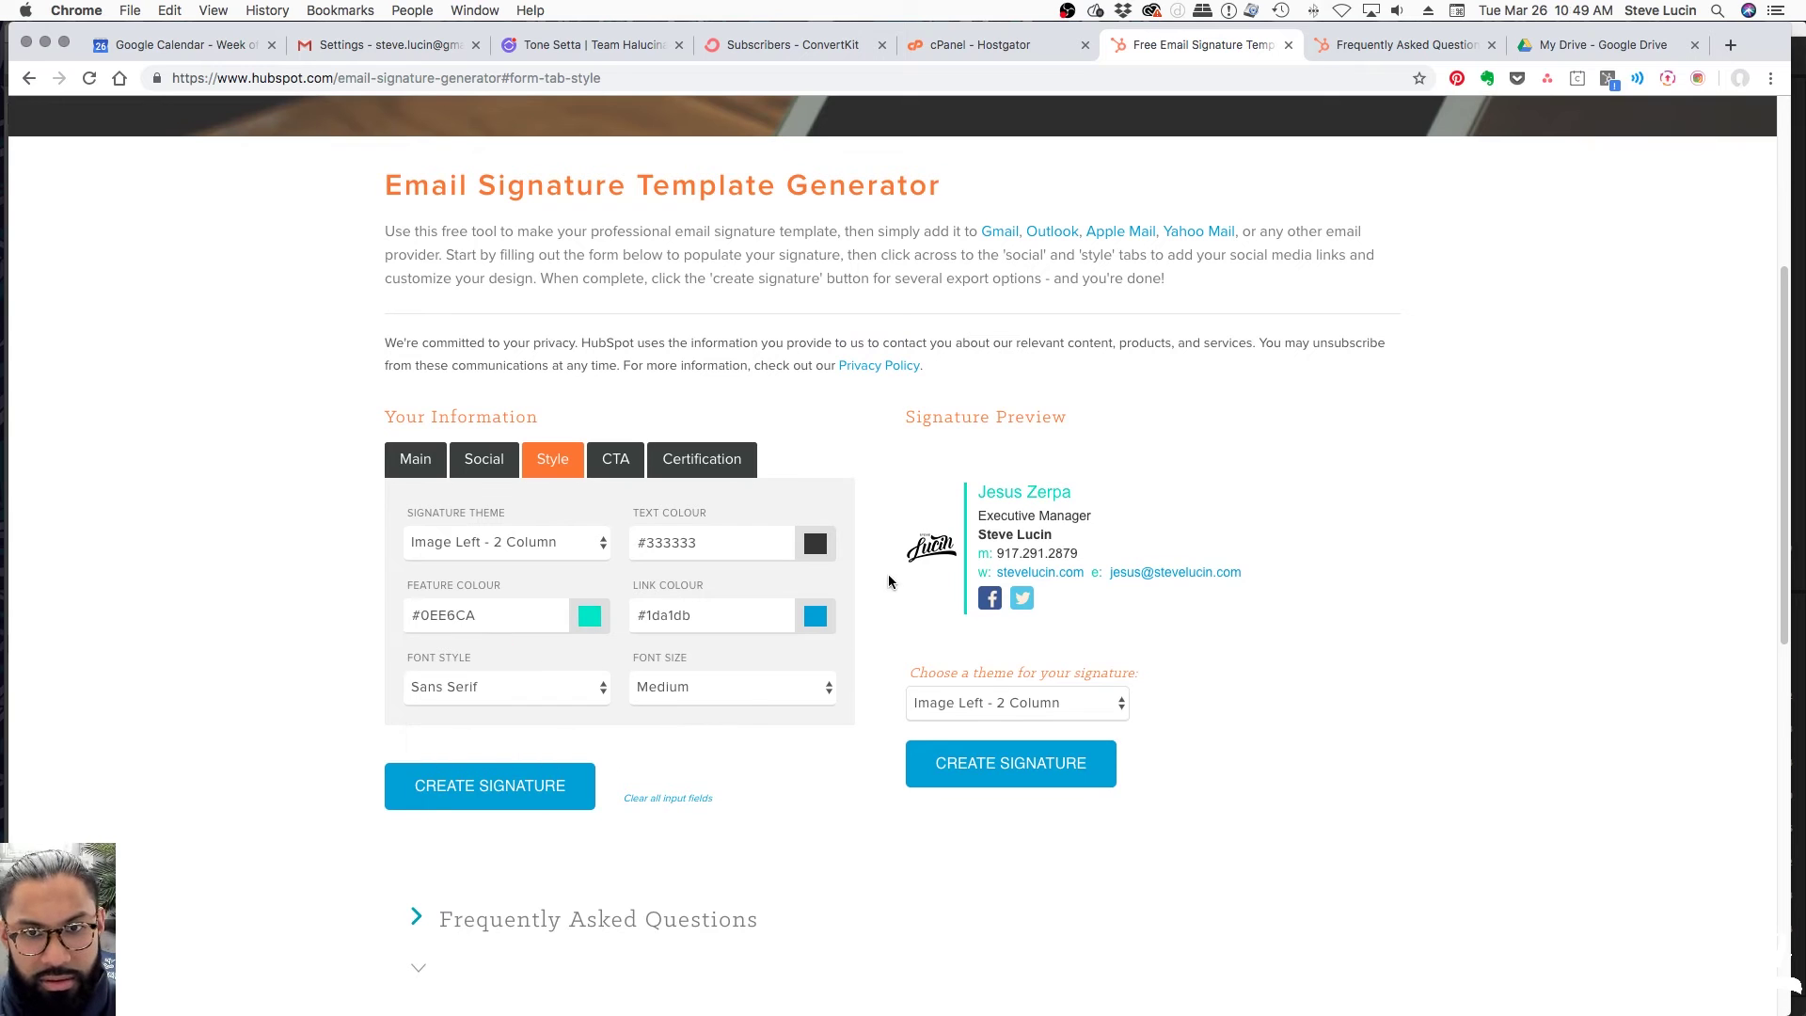
# Launch Color Picker via the 'color' search and load the brand's saved blue palette
pyautogui.press('super+space')
pyautogui.write('color')
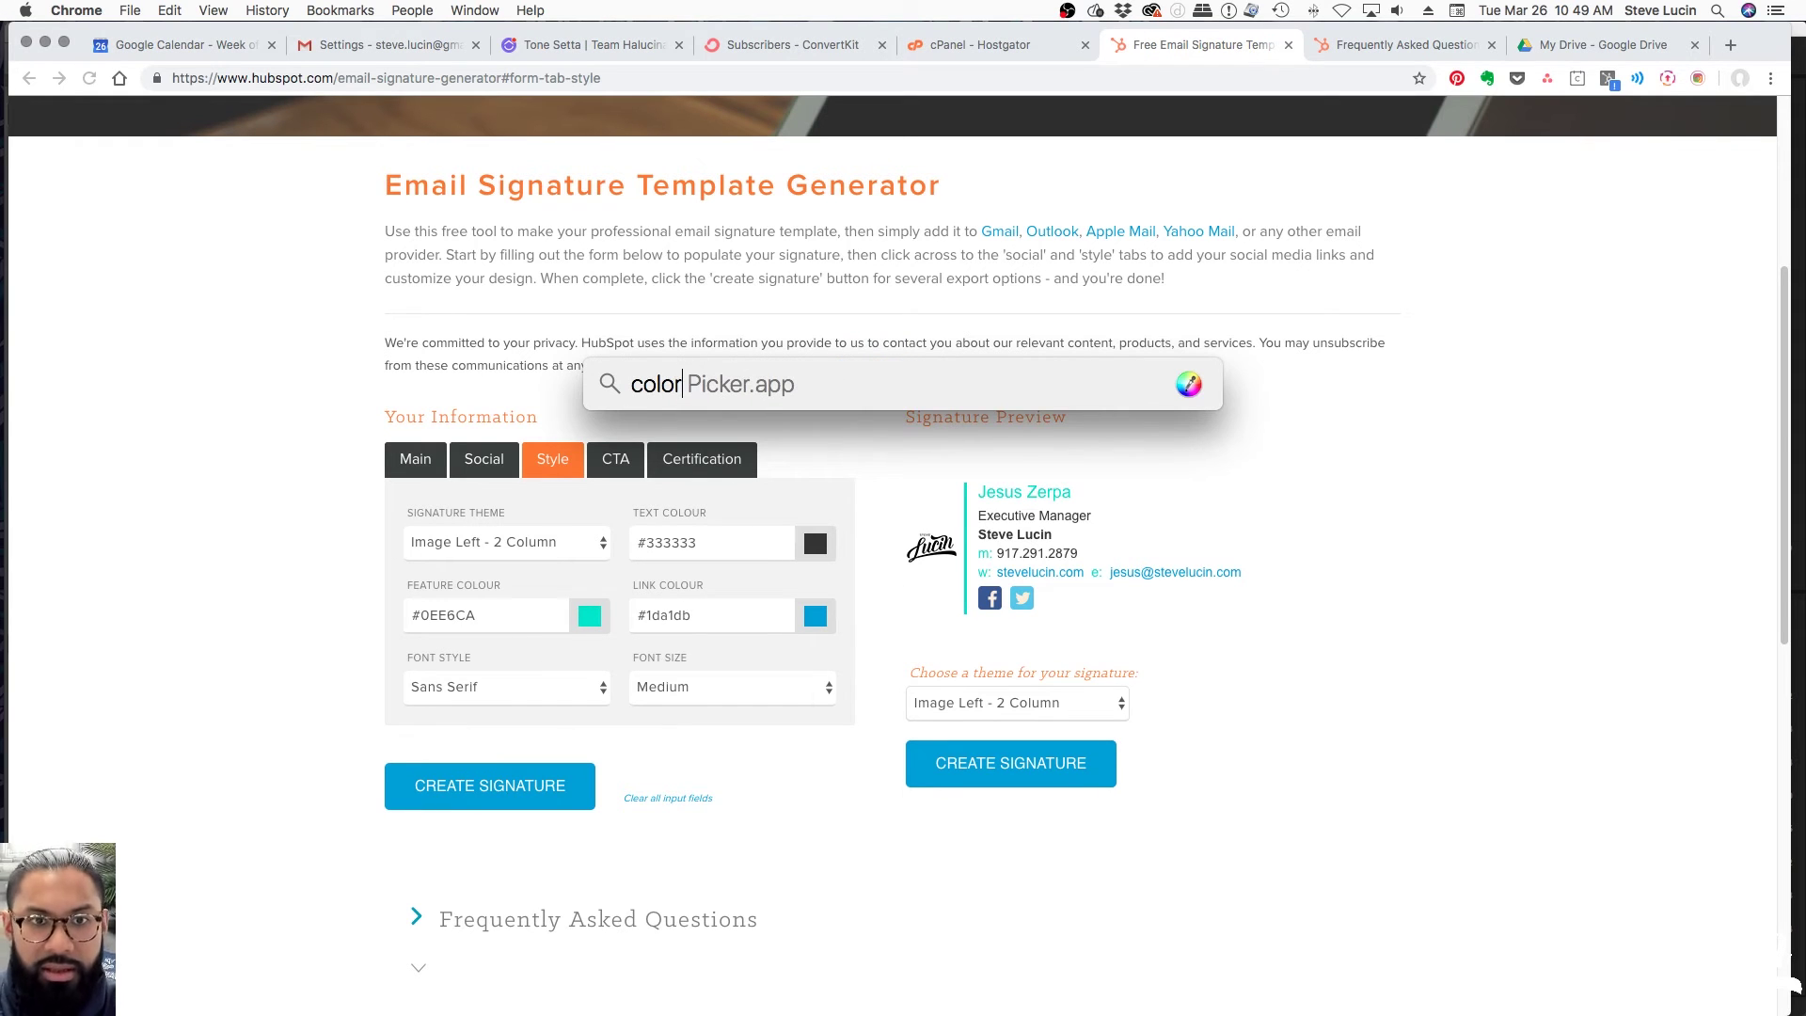
pyautogui.press('Return')
pyautogui.moveTo(919, 394); pyautogui.dragTo(1510, 410)
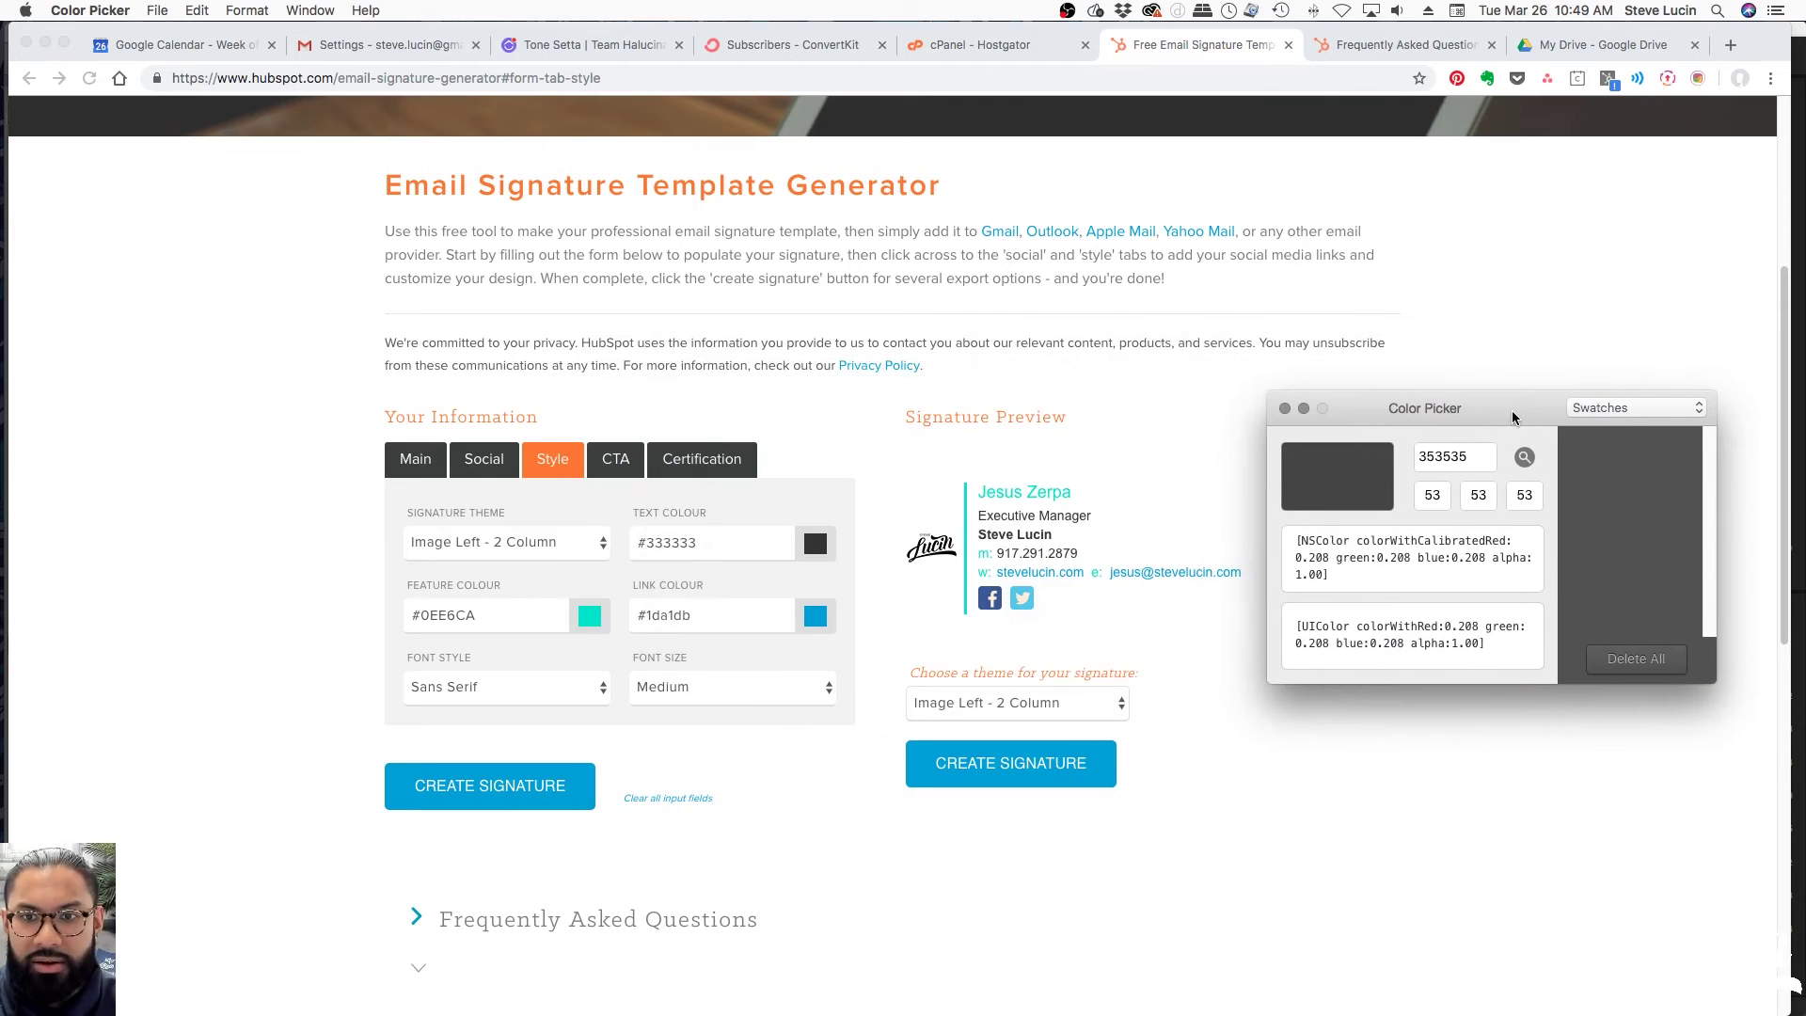
pyautogui.click(1602, 407)
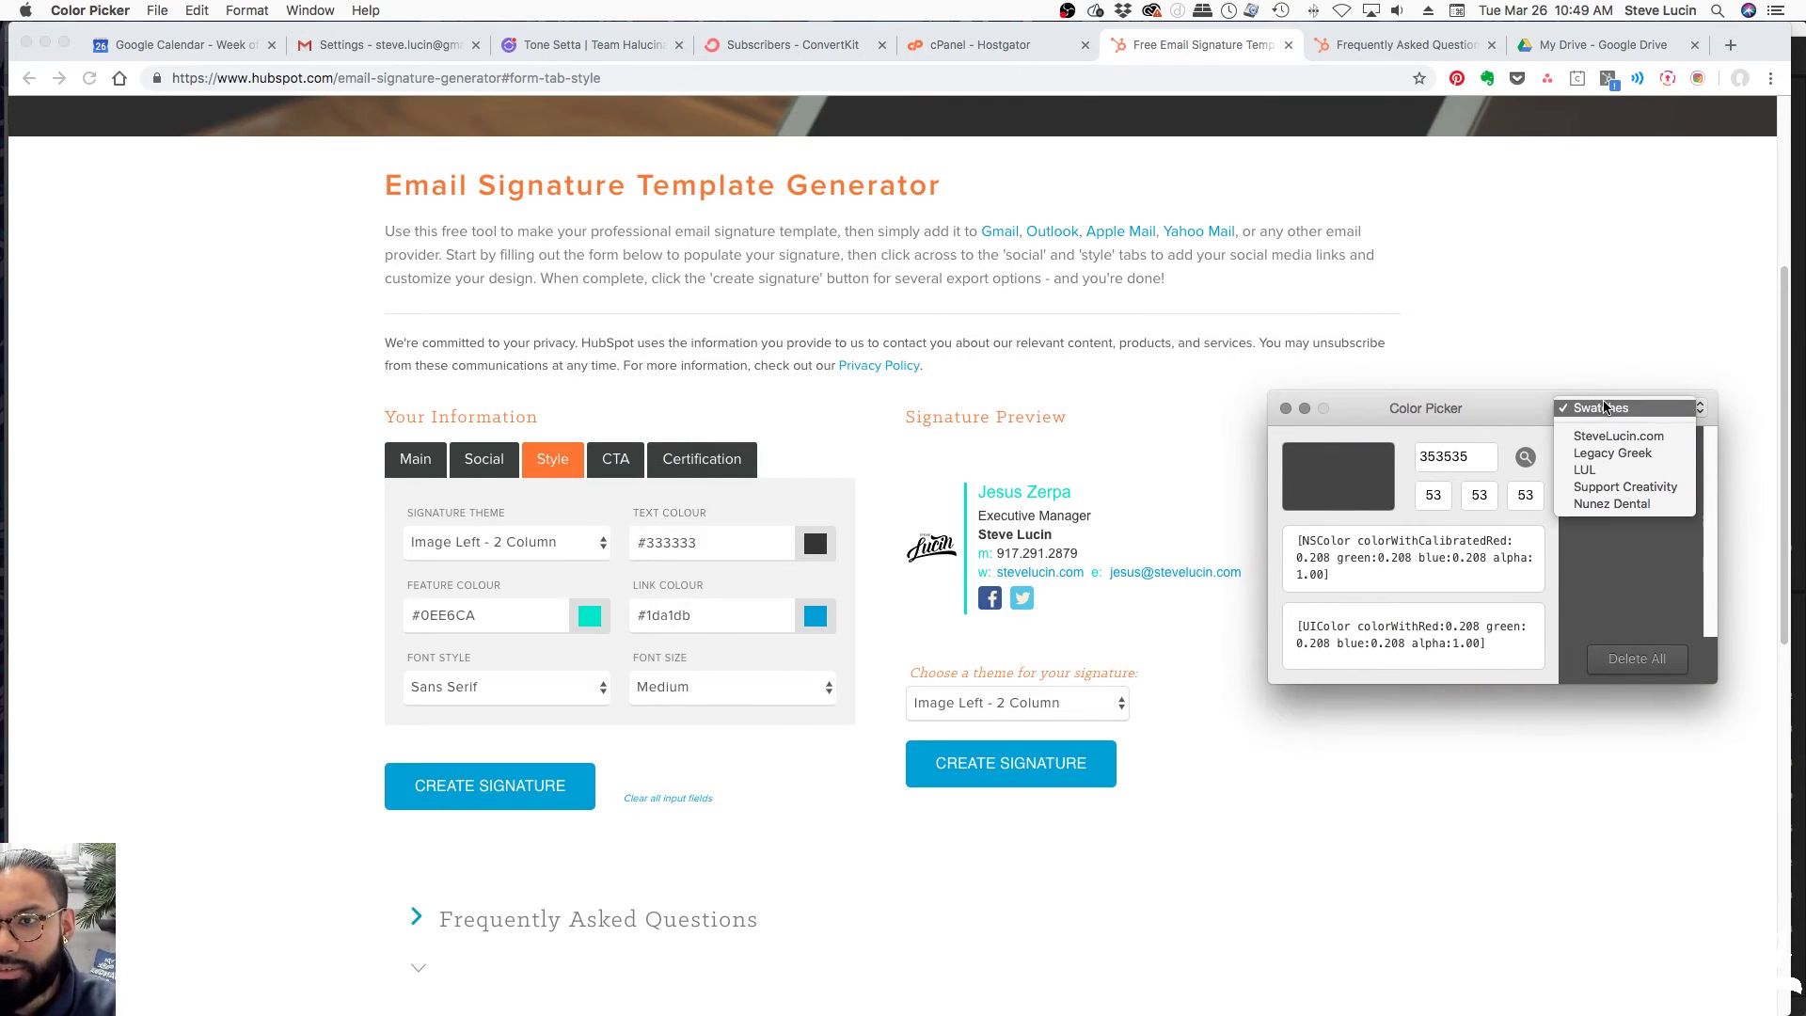
pyautogui.click(1641, 452)
# Compare the palette's blue, grey and navy swatches and pick the bright blue 0091fa
pyautogui.click(1590, 461)
pyautogui.click(1645, 469)
pyautogui.click(1684, 461)
pyautogui.click(1683, 505)
pyautogui.click(1643, 509)
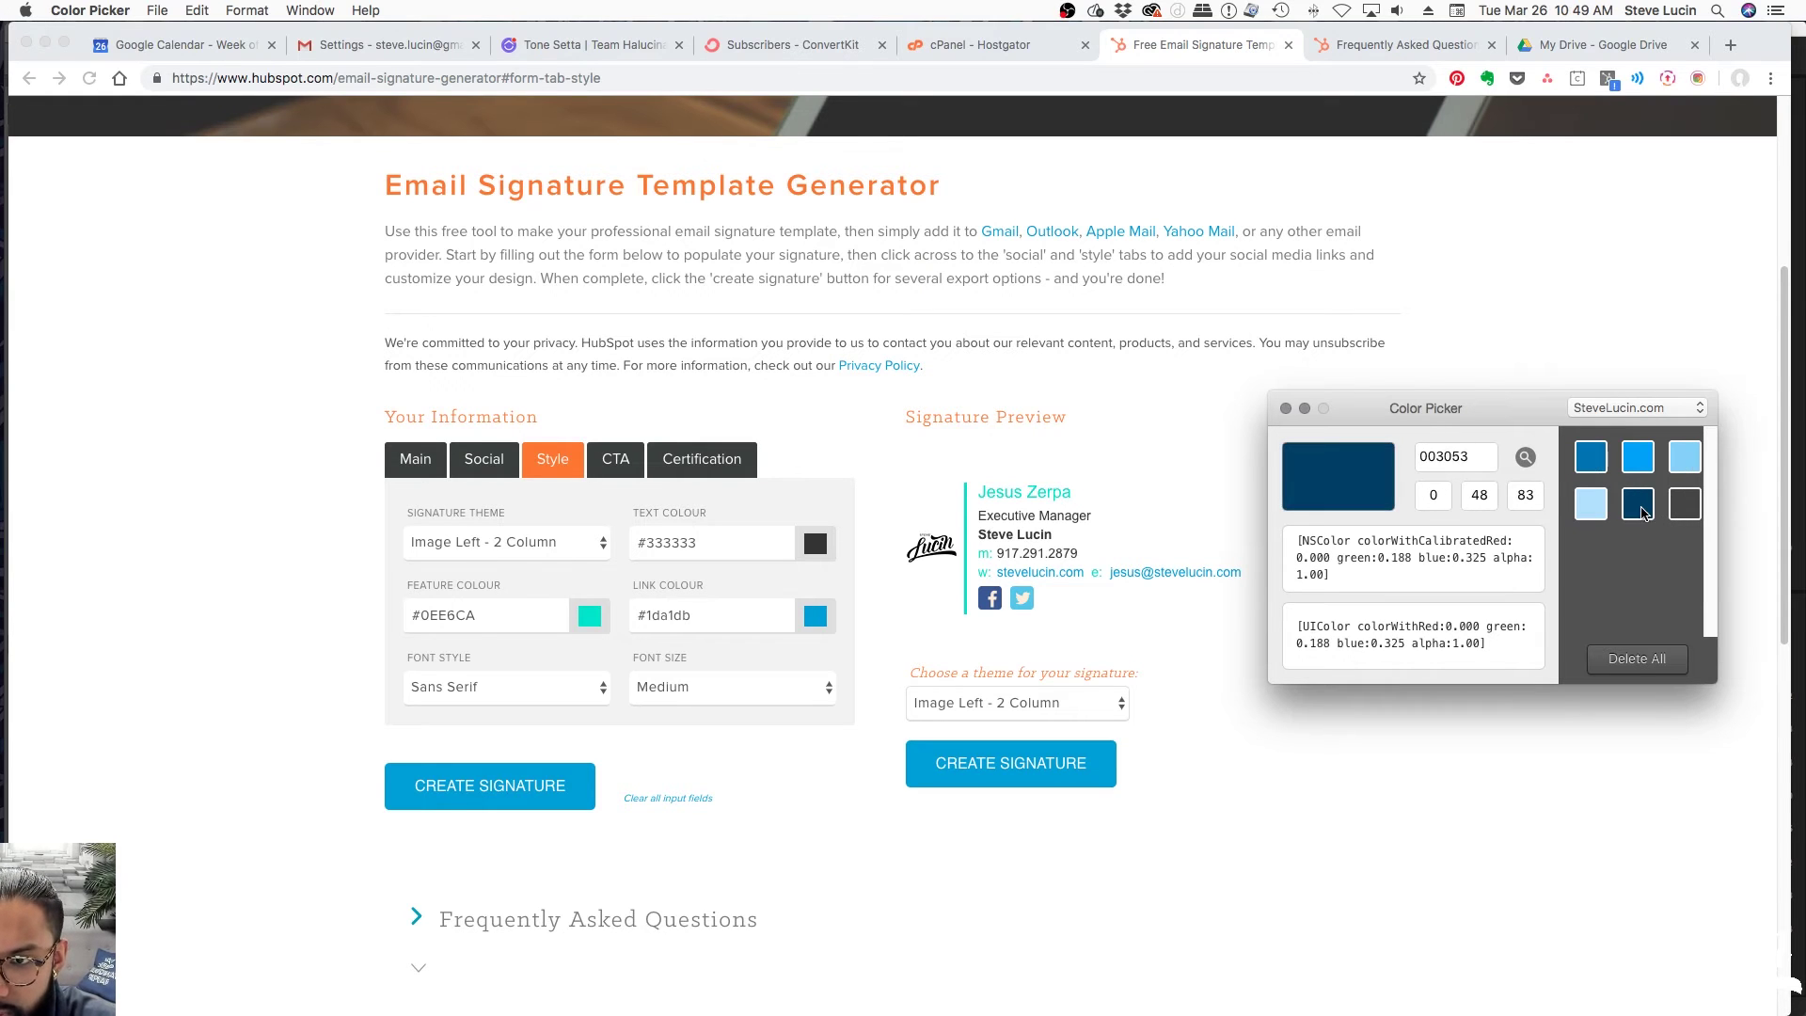
pyautogui.click(1596, 508)
pyautogui.click(1591, 473)
pyautogui.click(1639, 468)
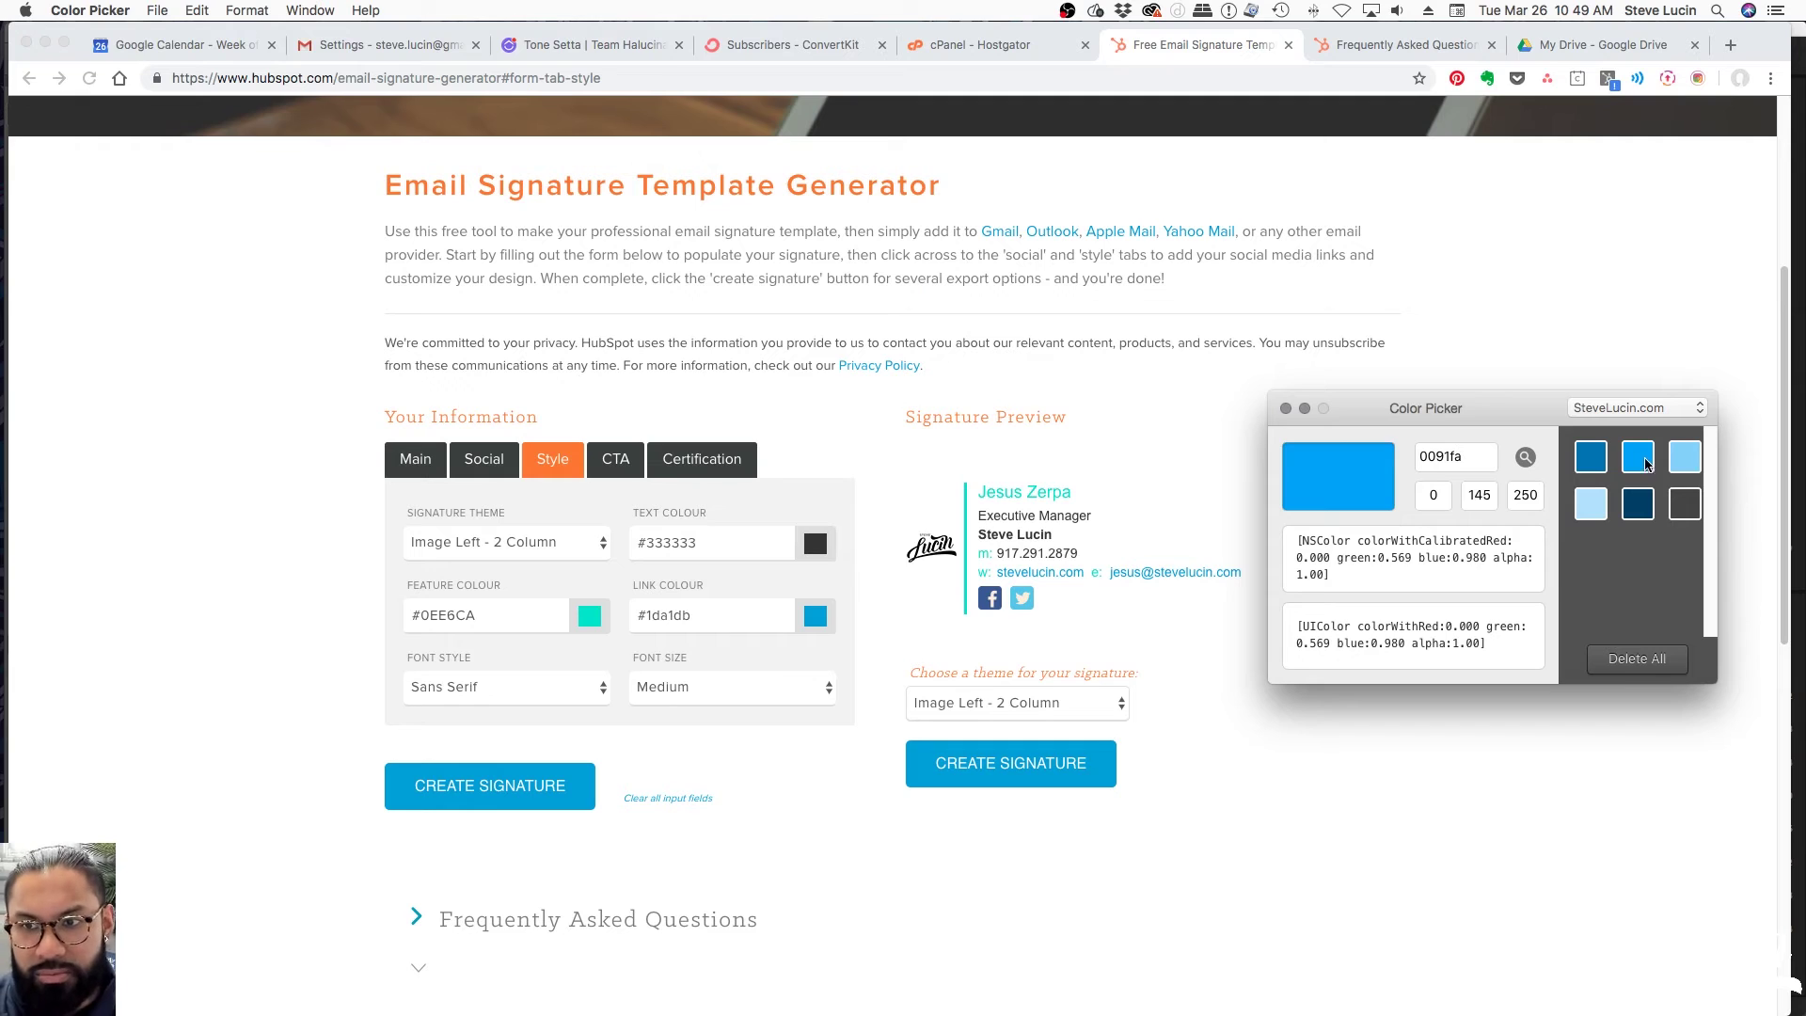
# Confirm bright blue 0091fa, copy its hex value, and select HubSpot's current #0EE6CA value
pyautogui.click(1590, 458)
pyautogui.click(1685, 458)
pyautogui.click(1683, 505)
pyautogui.click(1638, 505)
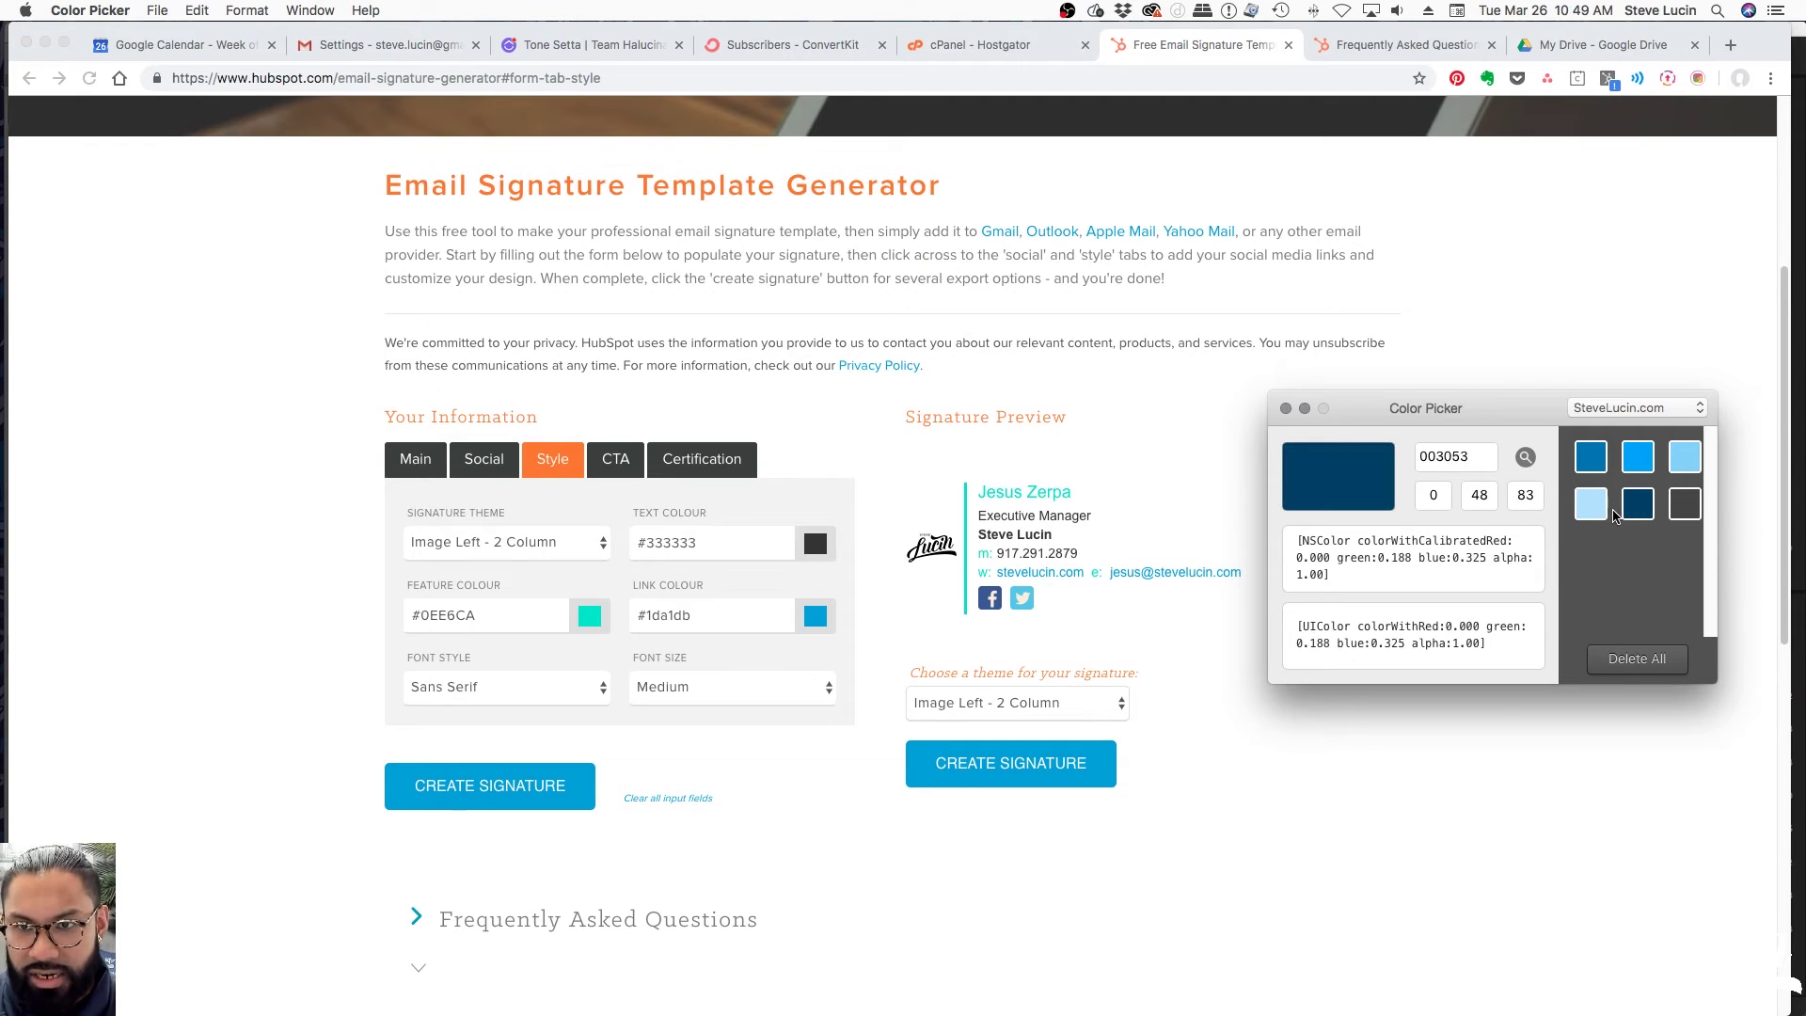
pyautogui.click(1638, 458)
pyautogui.doubleClick(1456, 456)
pyautogui.press('super+c')
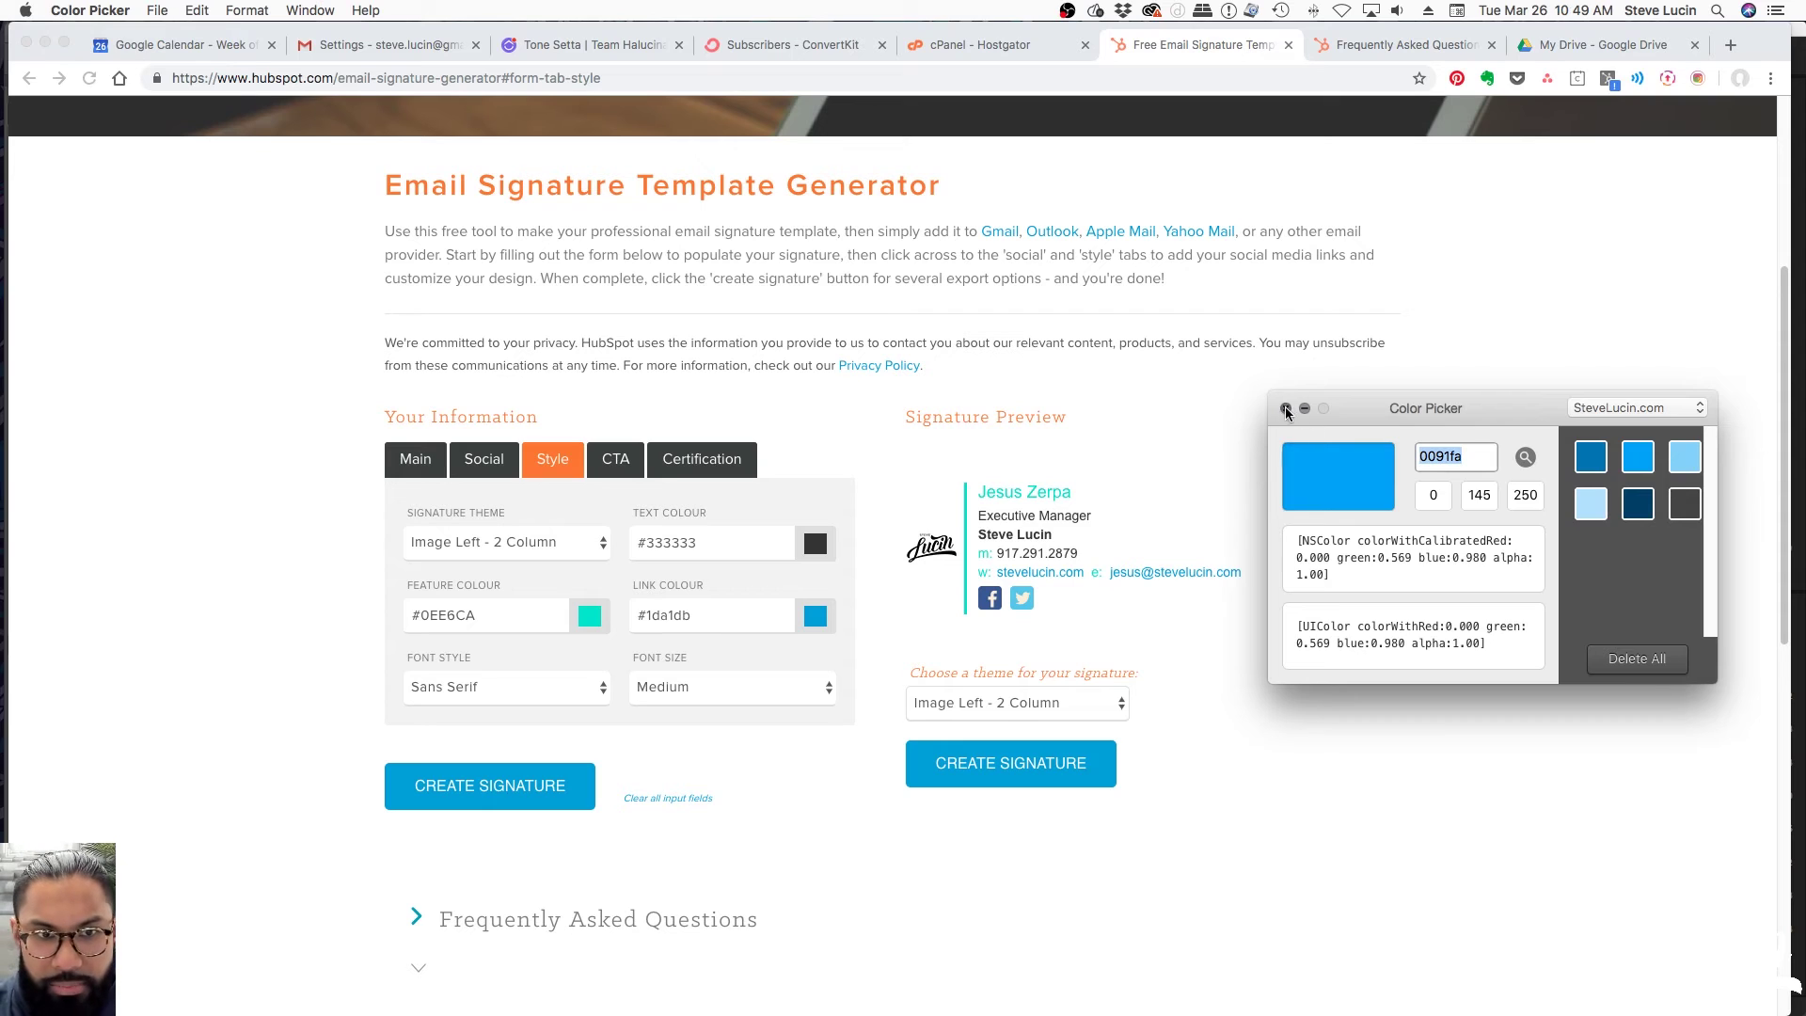
pyautogui.click(1285, 409)
pyautogui.moveTo(498, 616); pyautogui.dragTo(398, 615)
# Paste 0091fa into the feature colour field and apply #0091fa as the feature colour
pyautogui.press('super+v')
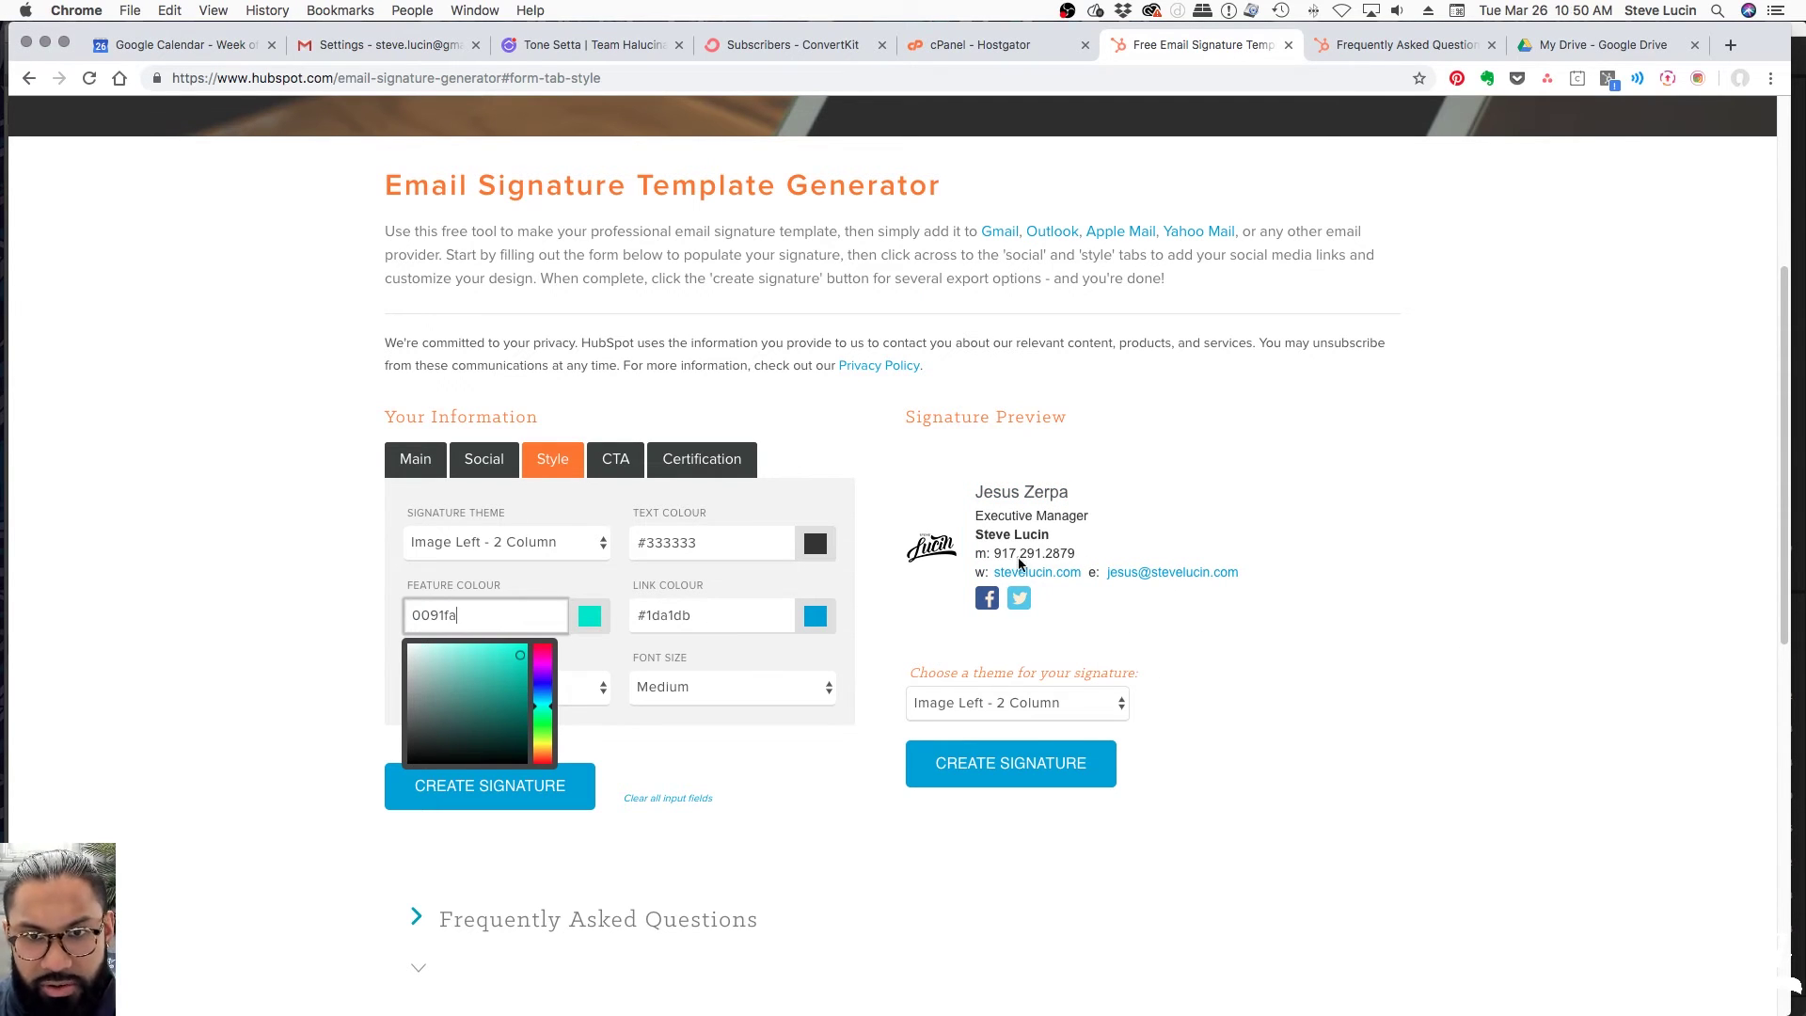
pyautogui.click(841, 758)
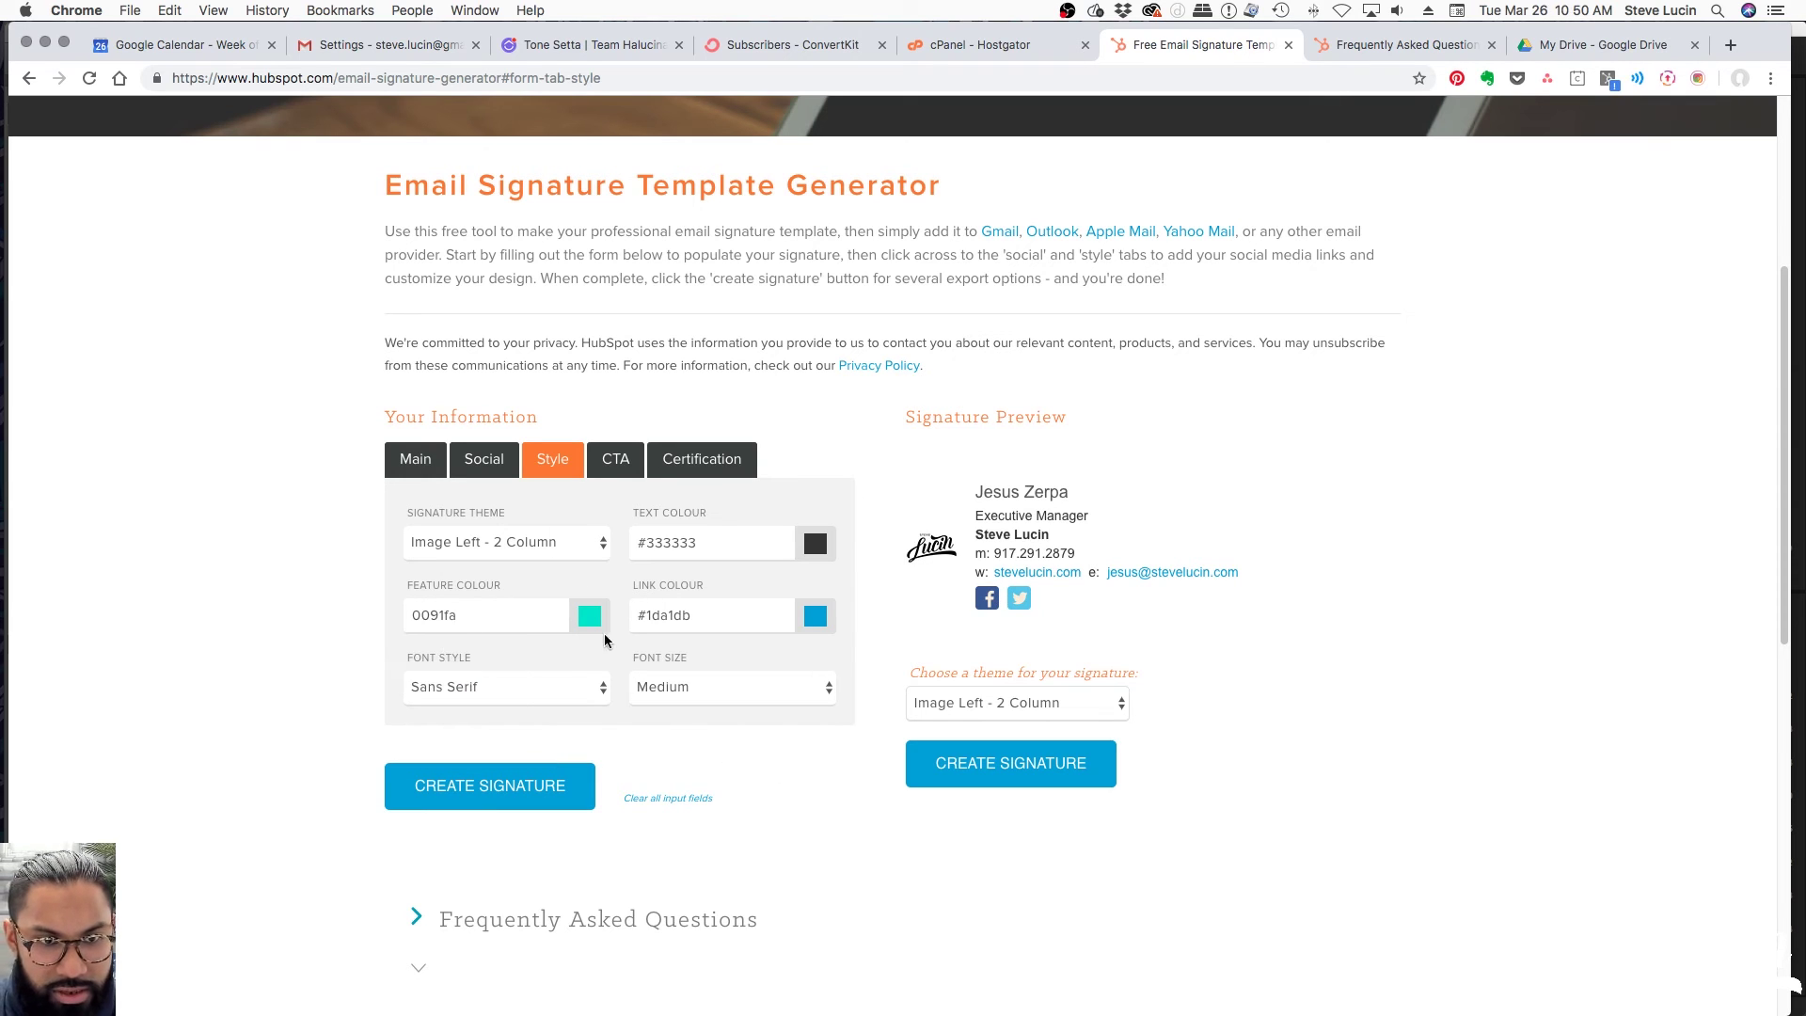
pyautogui.click(415, 615)
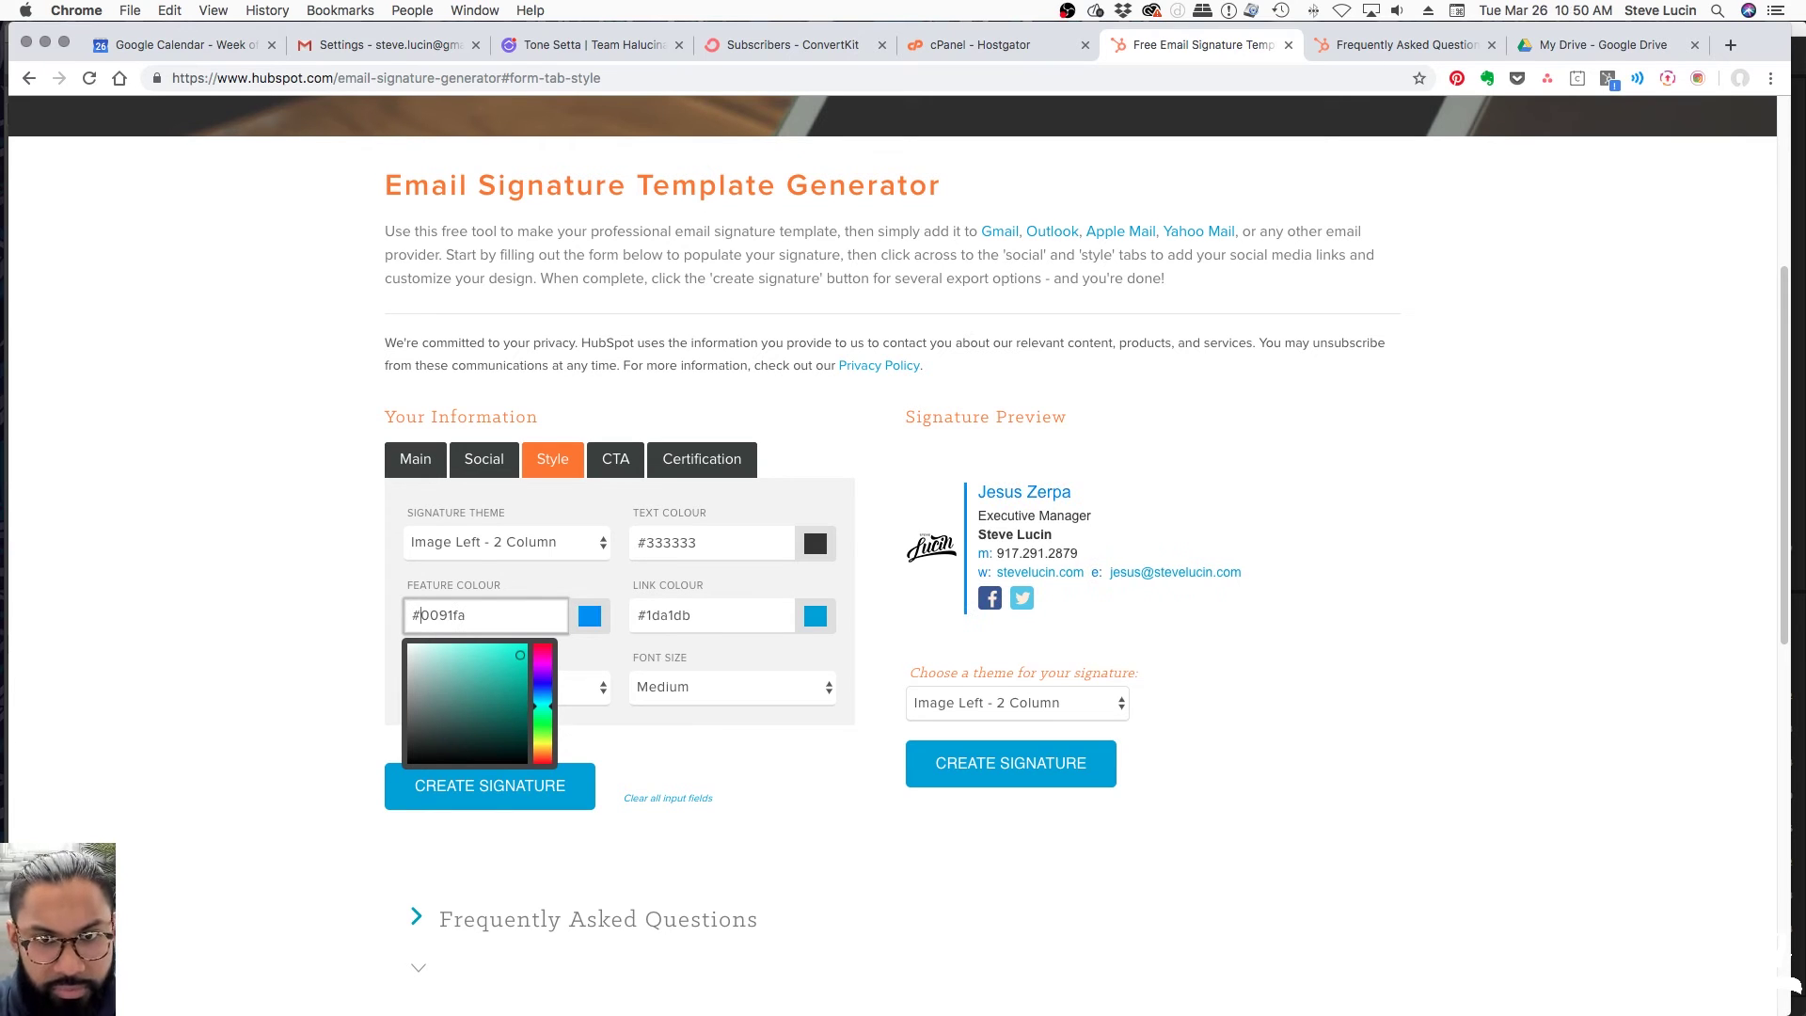
pyautogui.click(1092, 591)
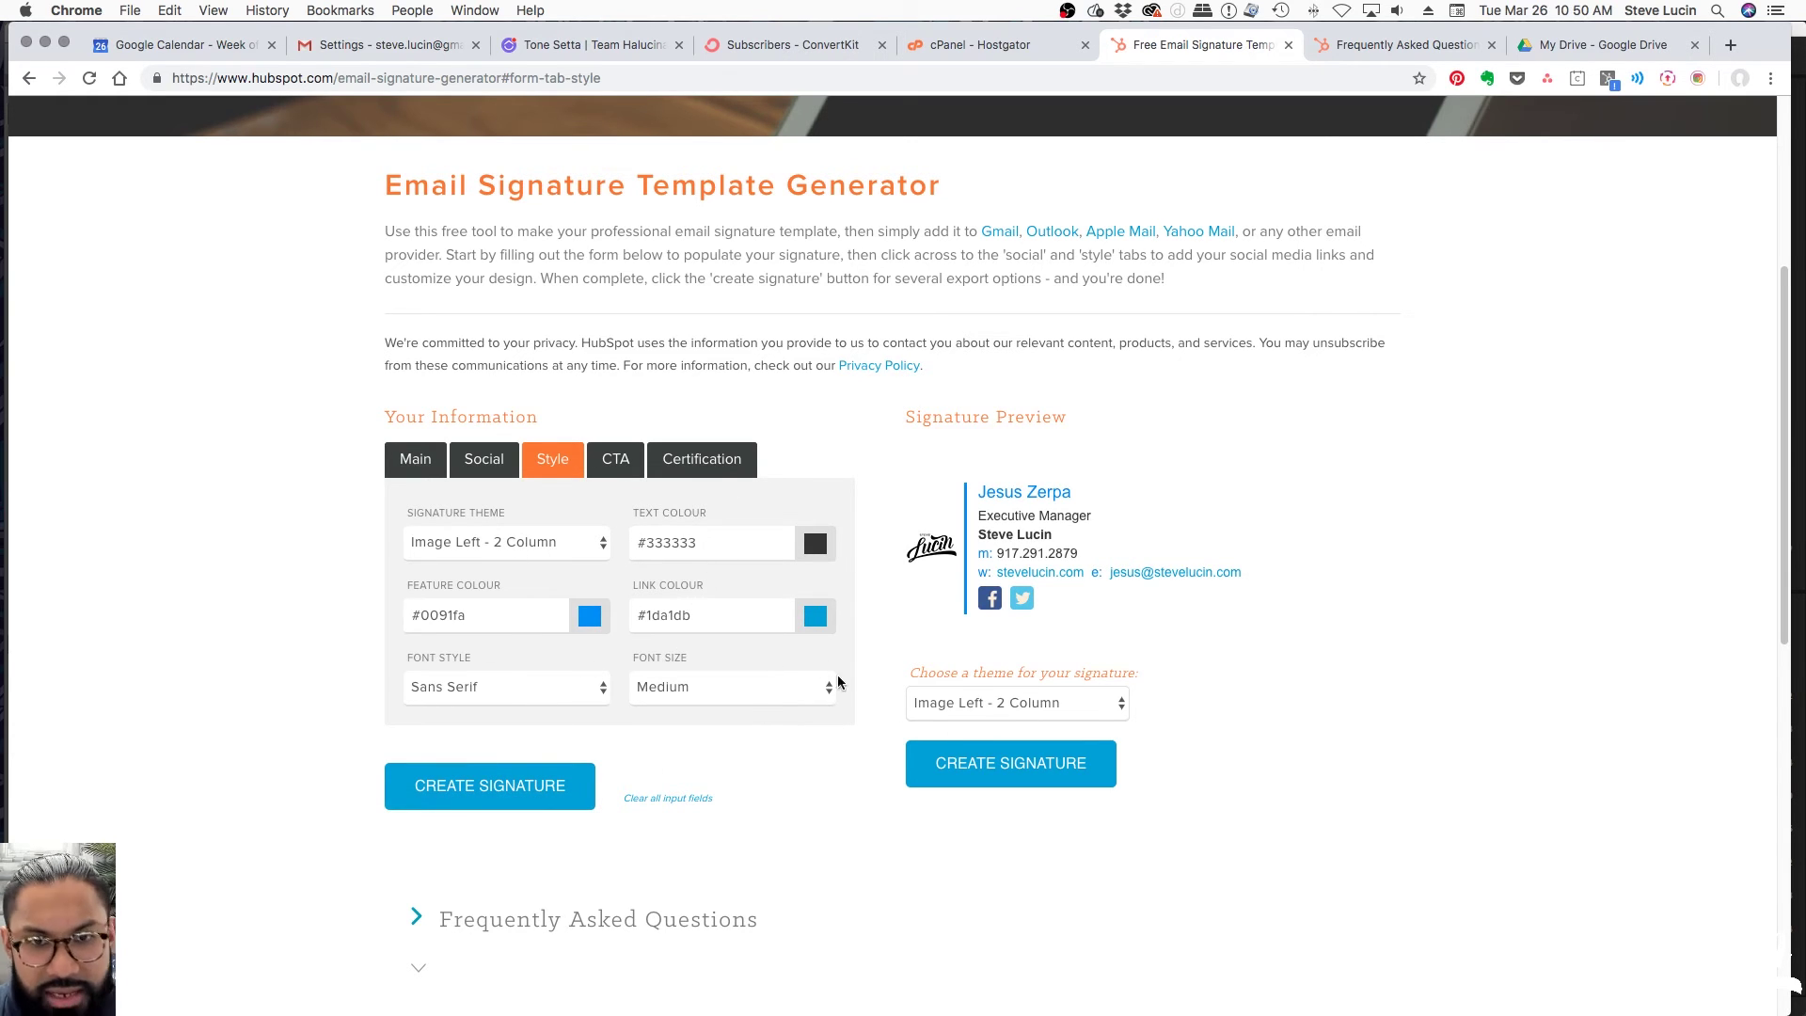
# In the CTA settings, enter 'Book Now' as the button text, replacing the pasted 0091fa
pyautogui.click(615, 469)
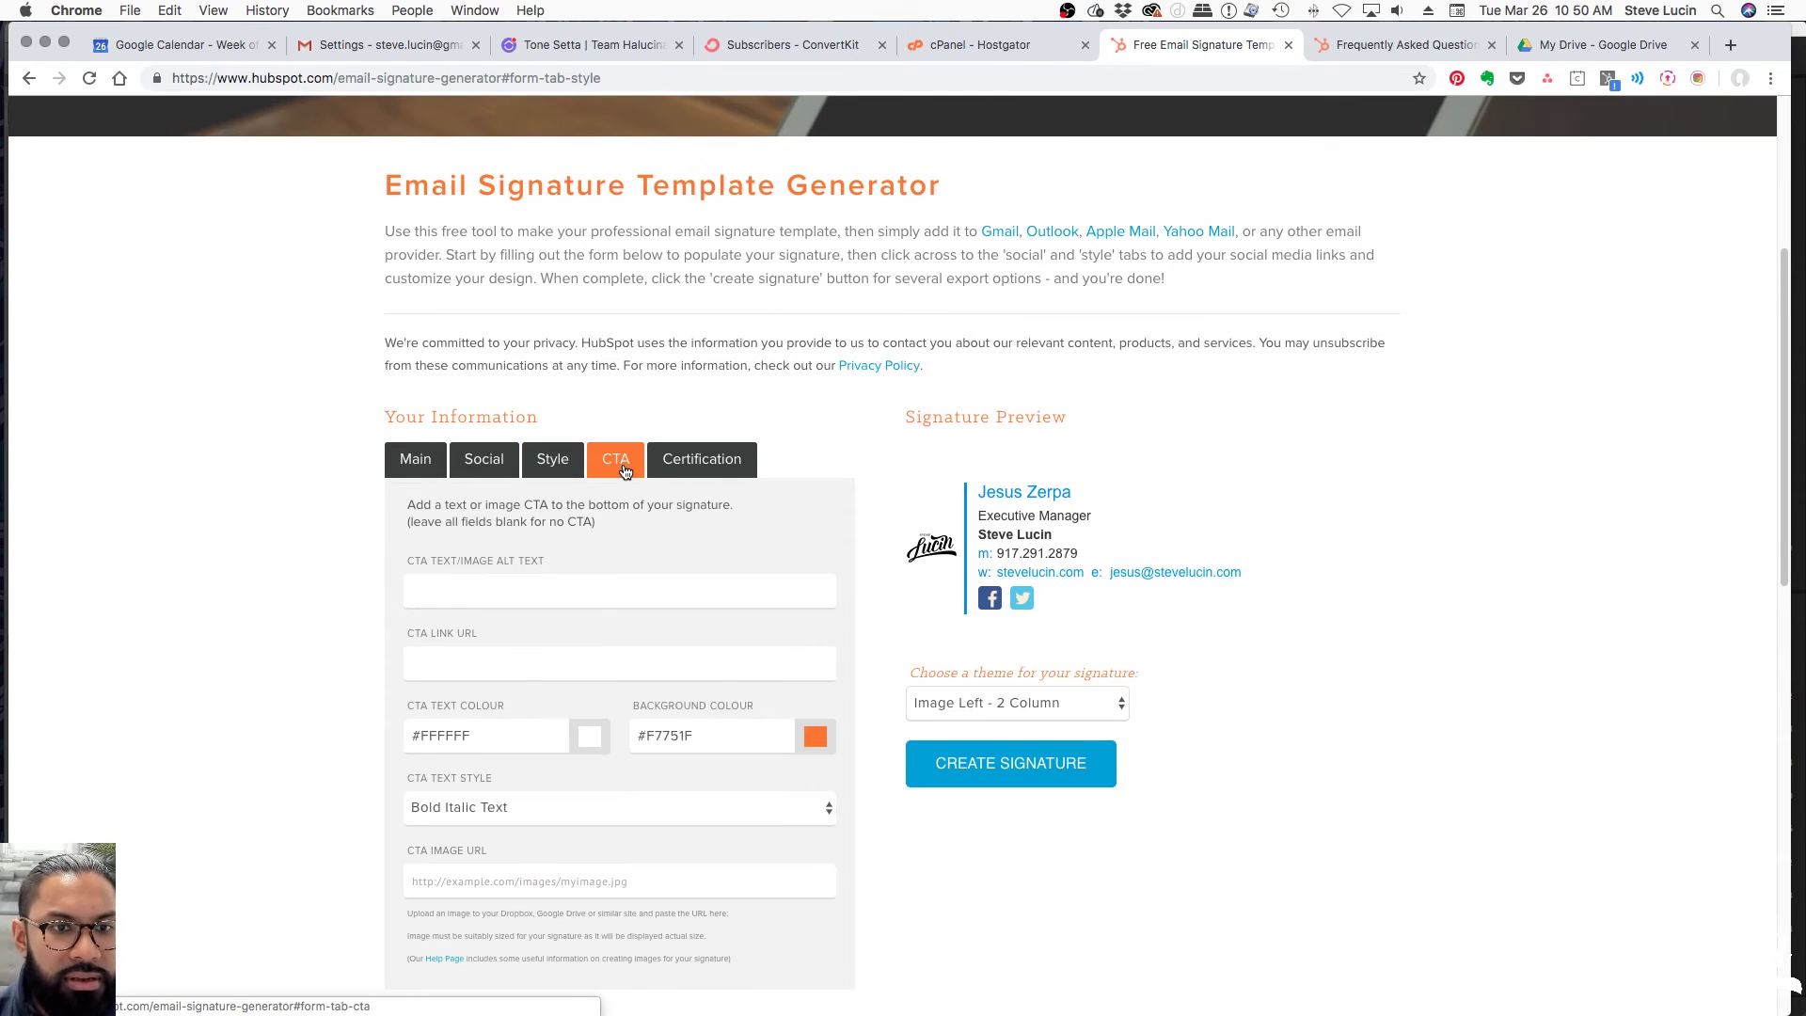
pyautogui.scroll(-5, 617, 544)
pyautogui.scroll(4, 886, 593)
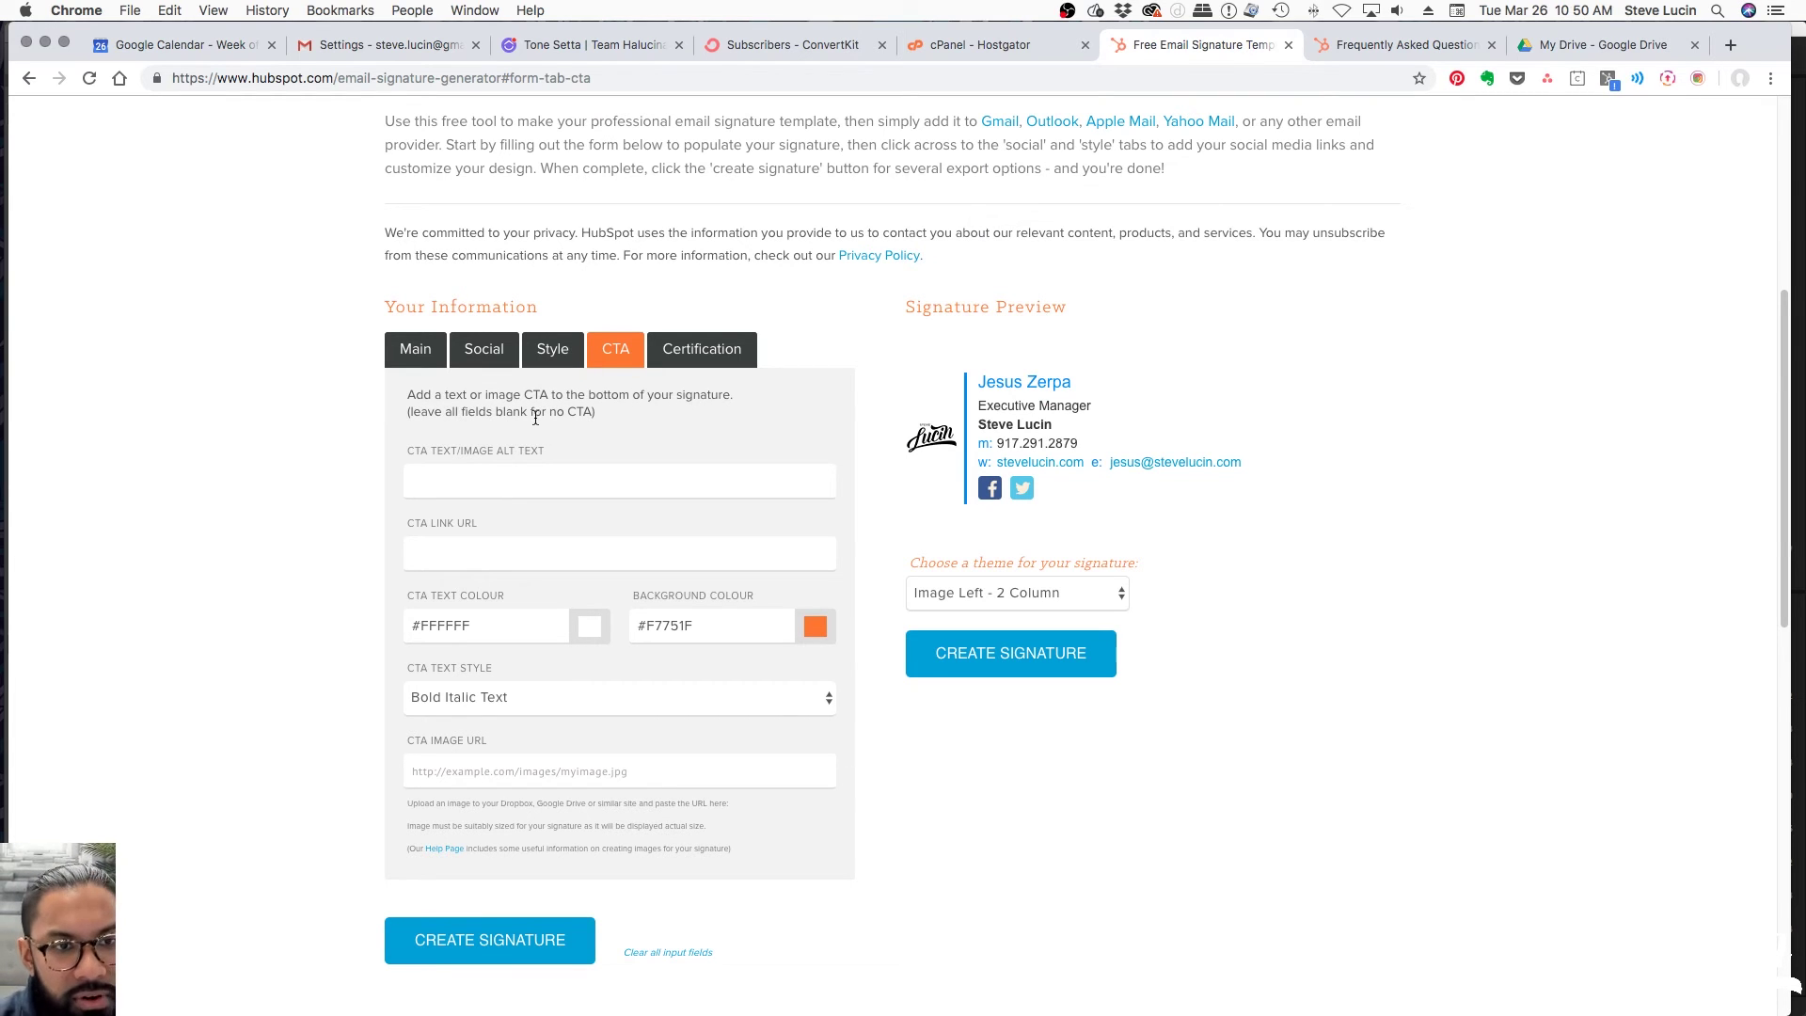
pyautogui.click(530, 479)
pyautogui.press('super+v')
pyautogui.press('super+z')
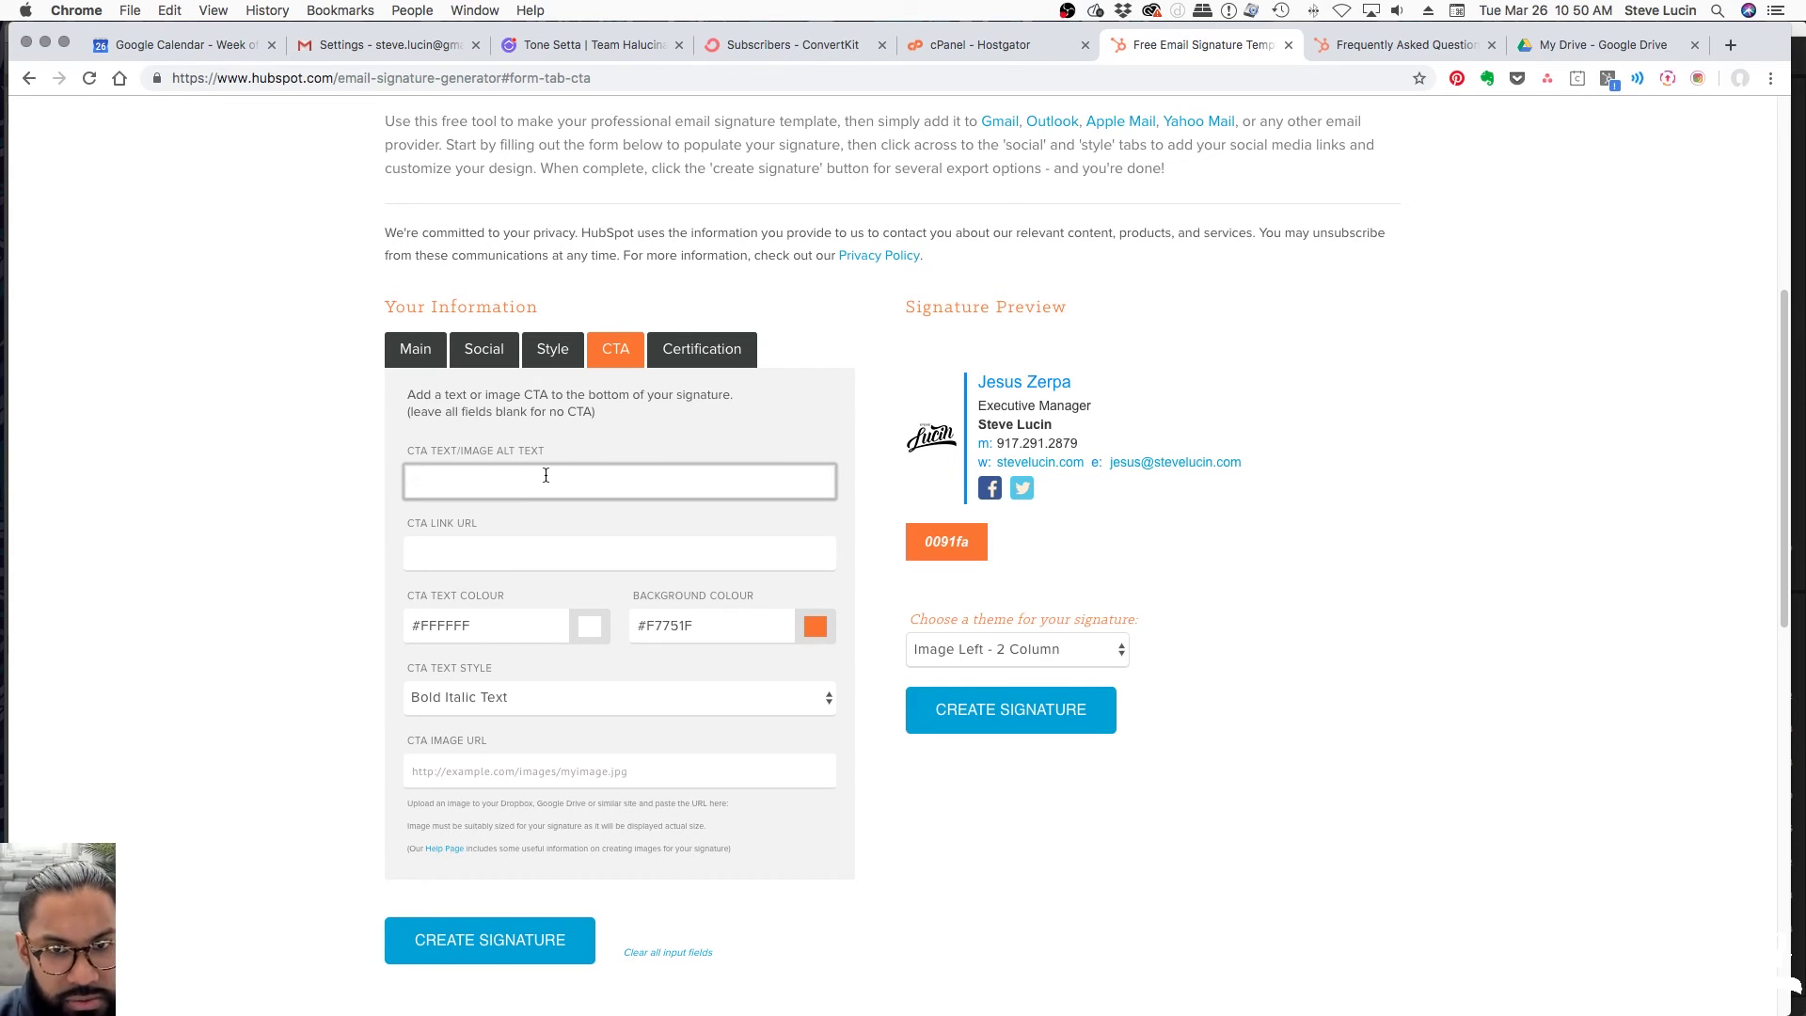
pyautogui.press('super+v')
pyautogui.doubleClick(444, 475)
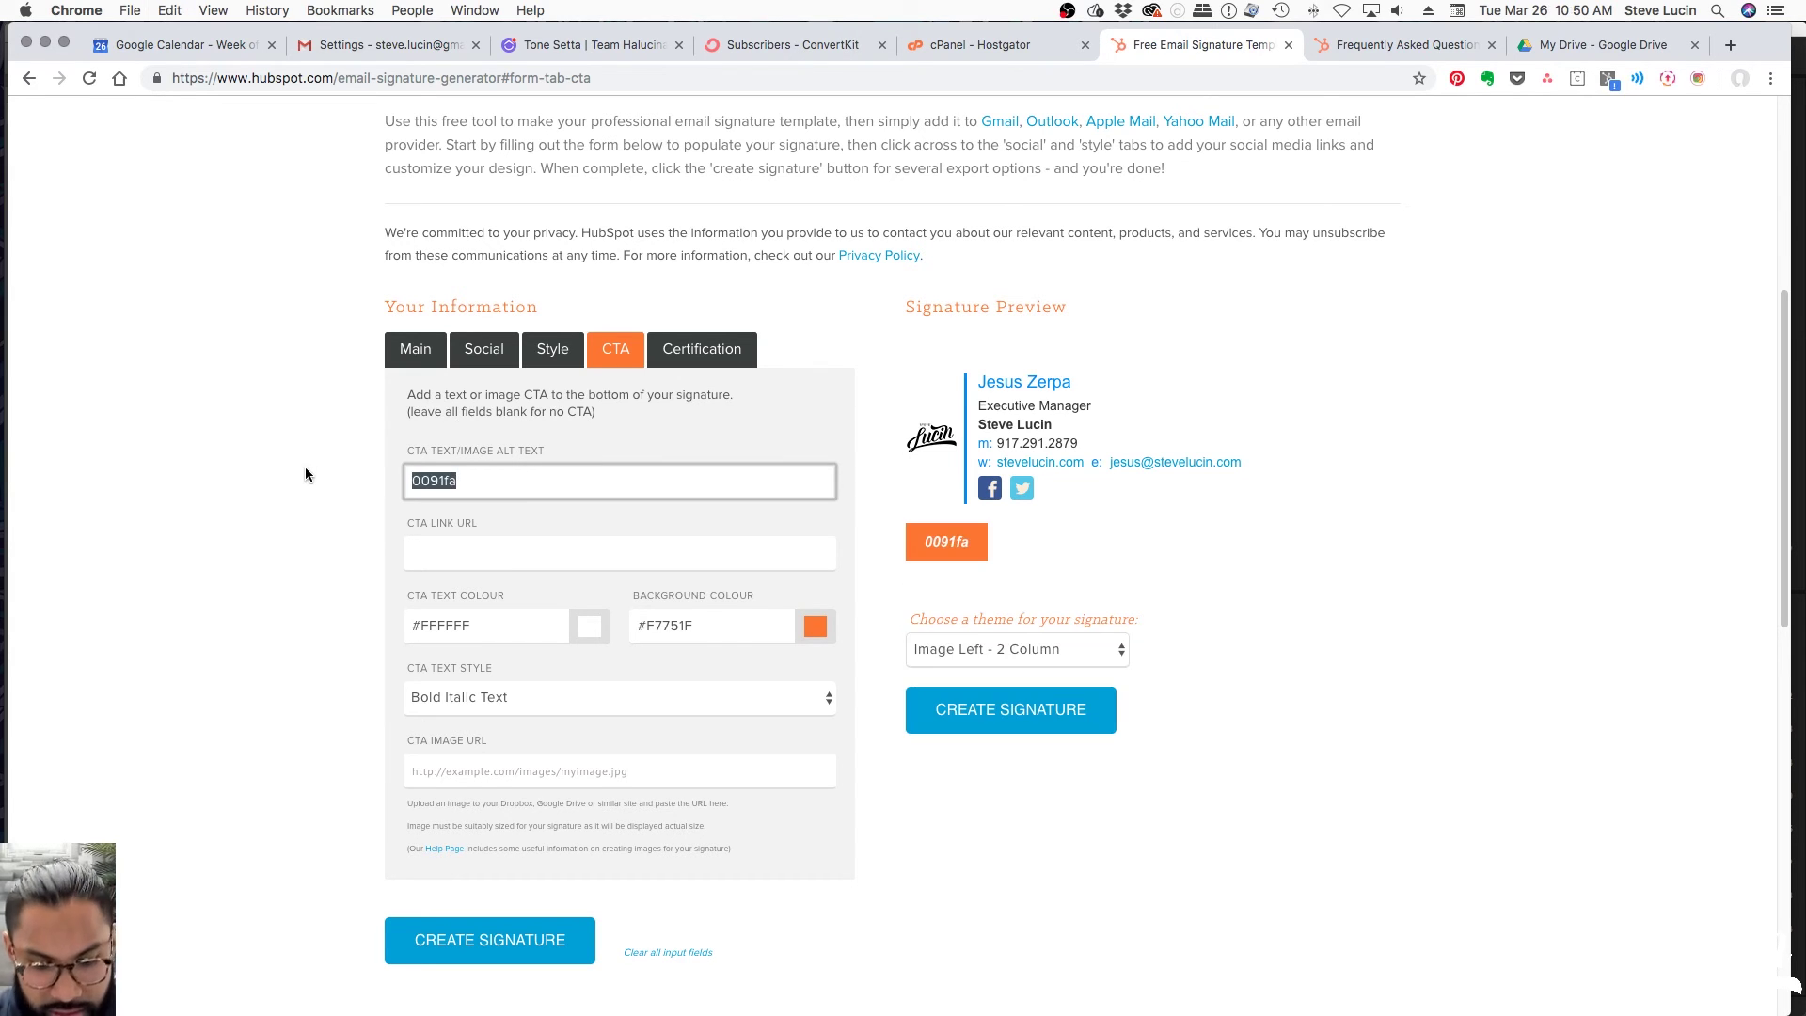
pyautogui.write('Book Now')
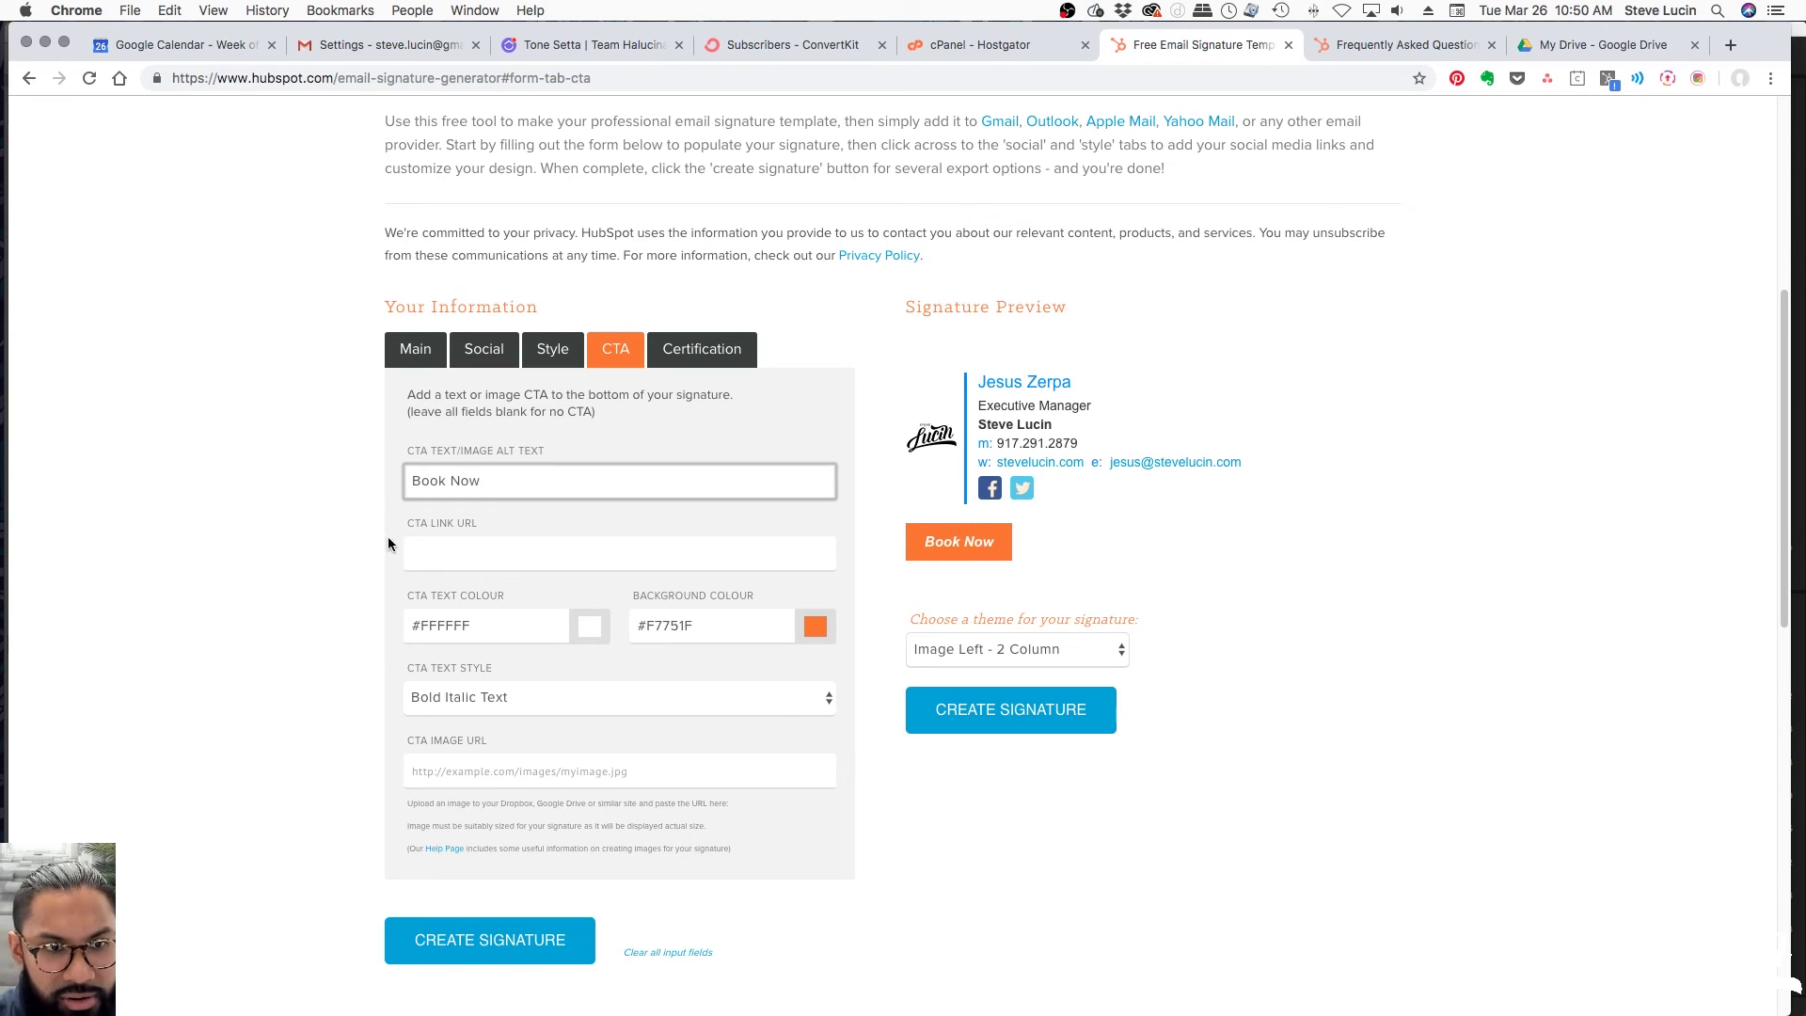
# Link the button to the website's /chat page and change its text to 'Book Chat Now'
pyautogui.click(435, 552)
pyautogui.write('http://stev')
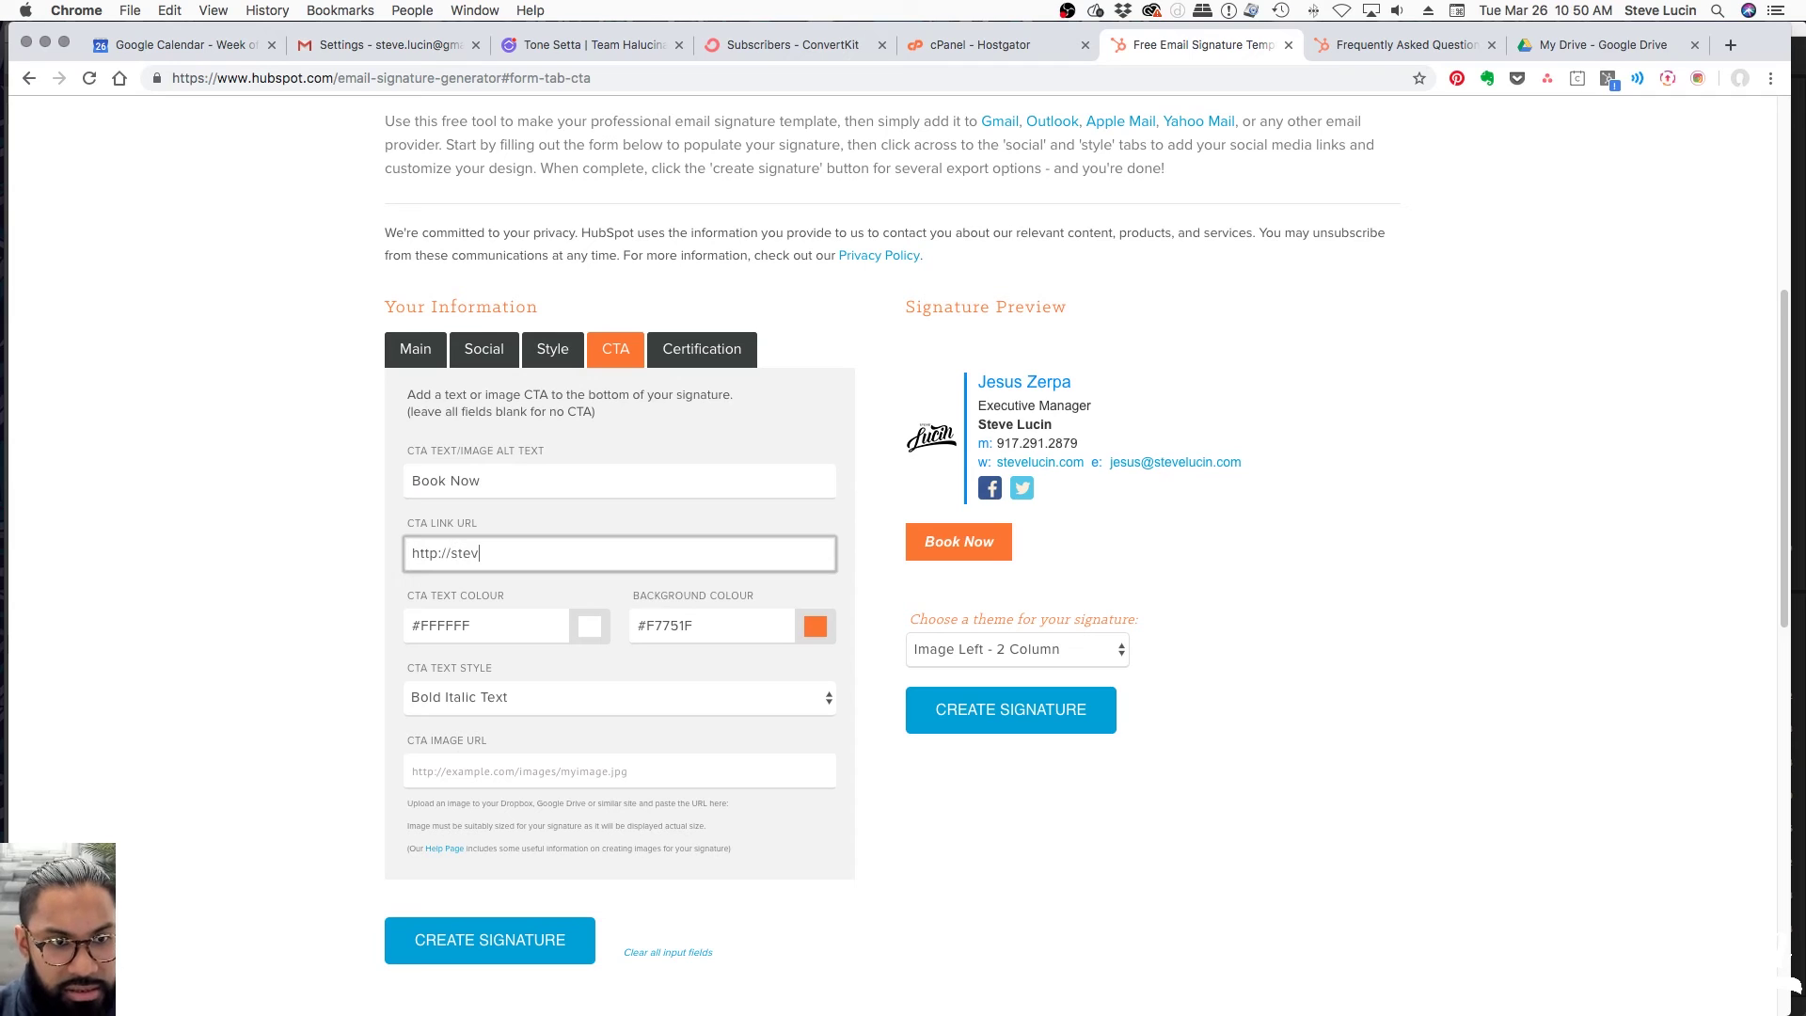
pyautogui.write('eljucin.com/chat')
pyautogui.click(465, 481)
pyautogui.write('Chat')
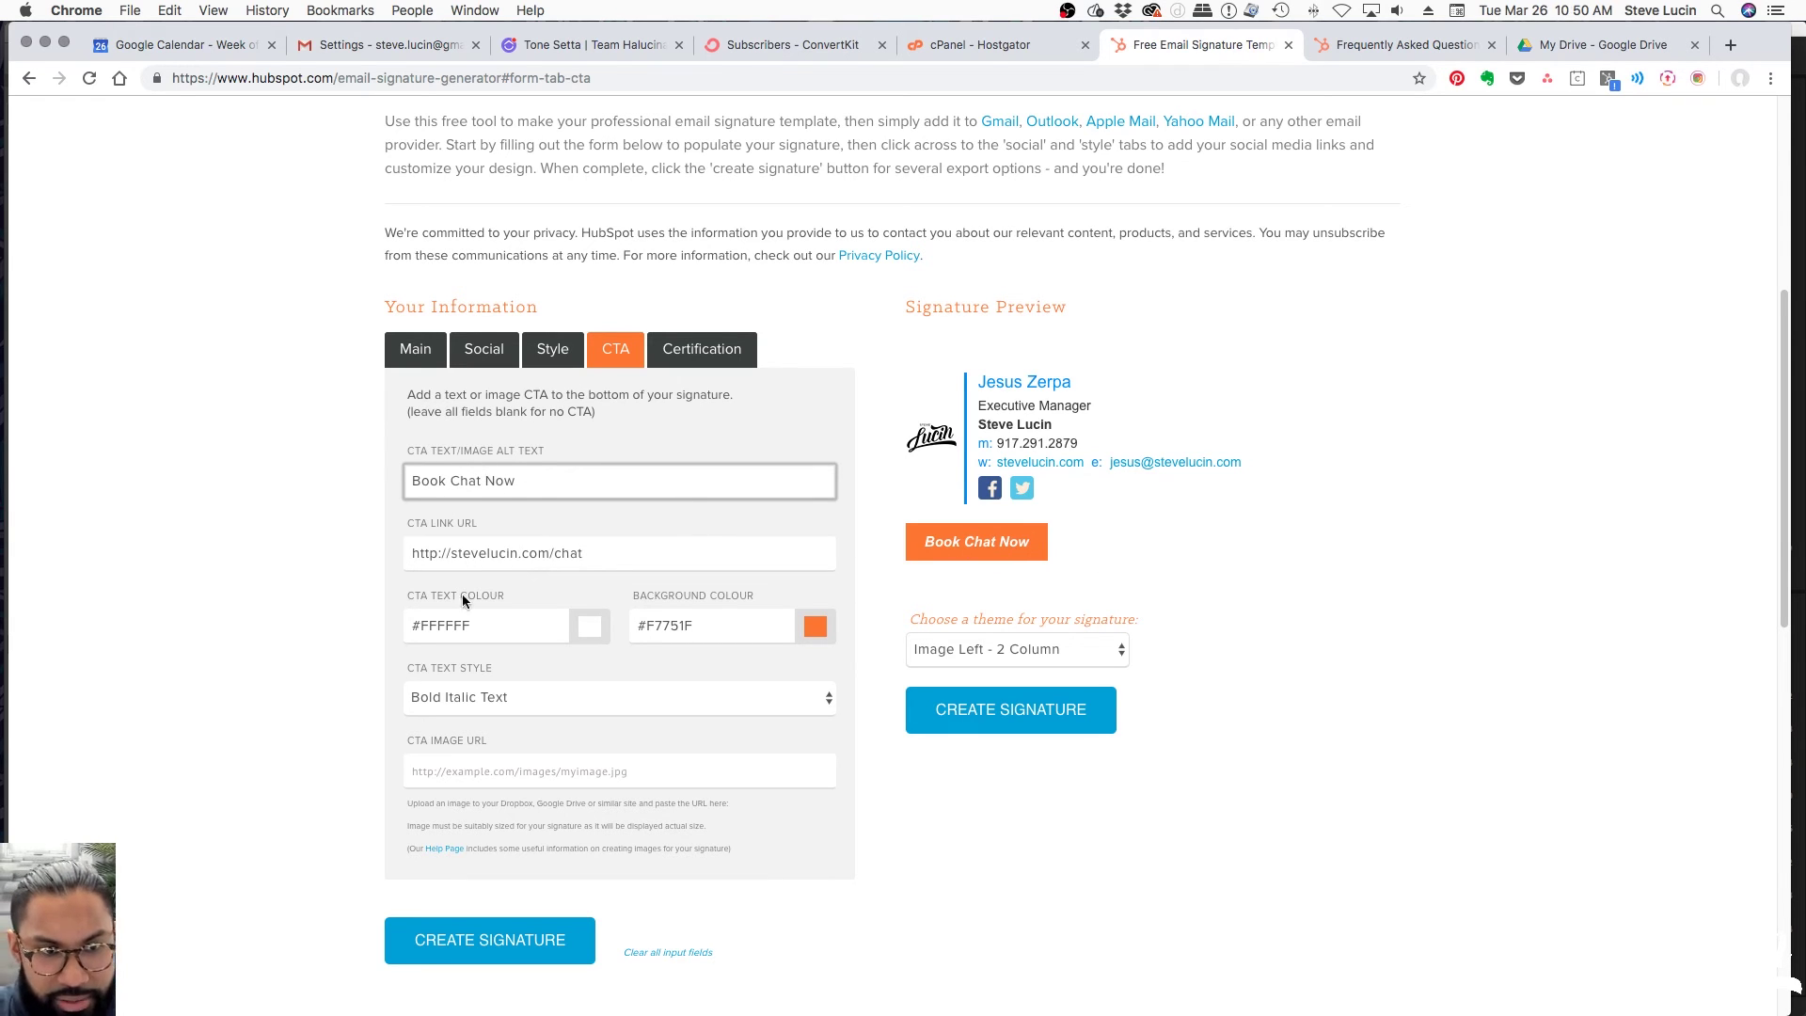
pyautogui.click(489, 768)
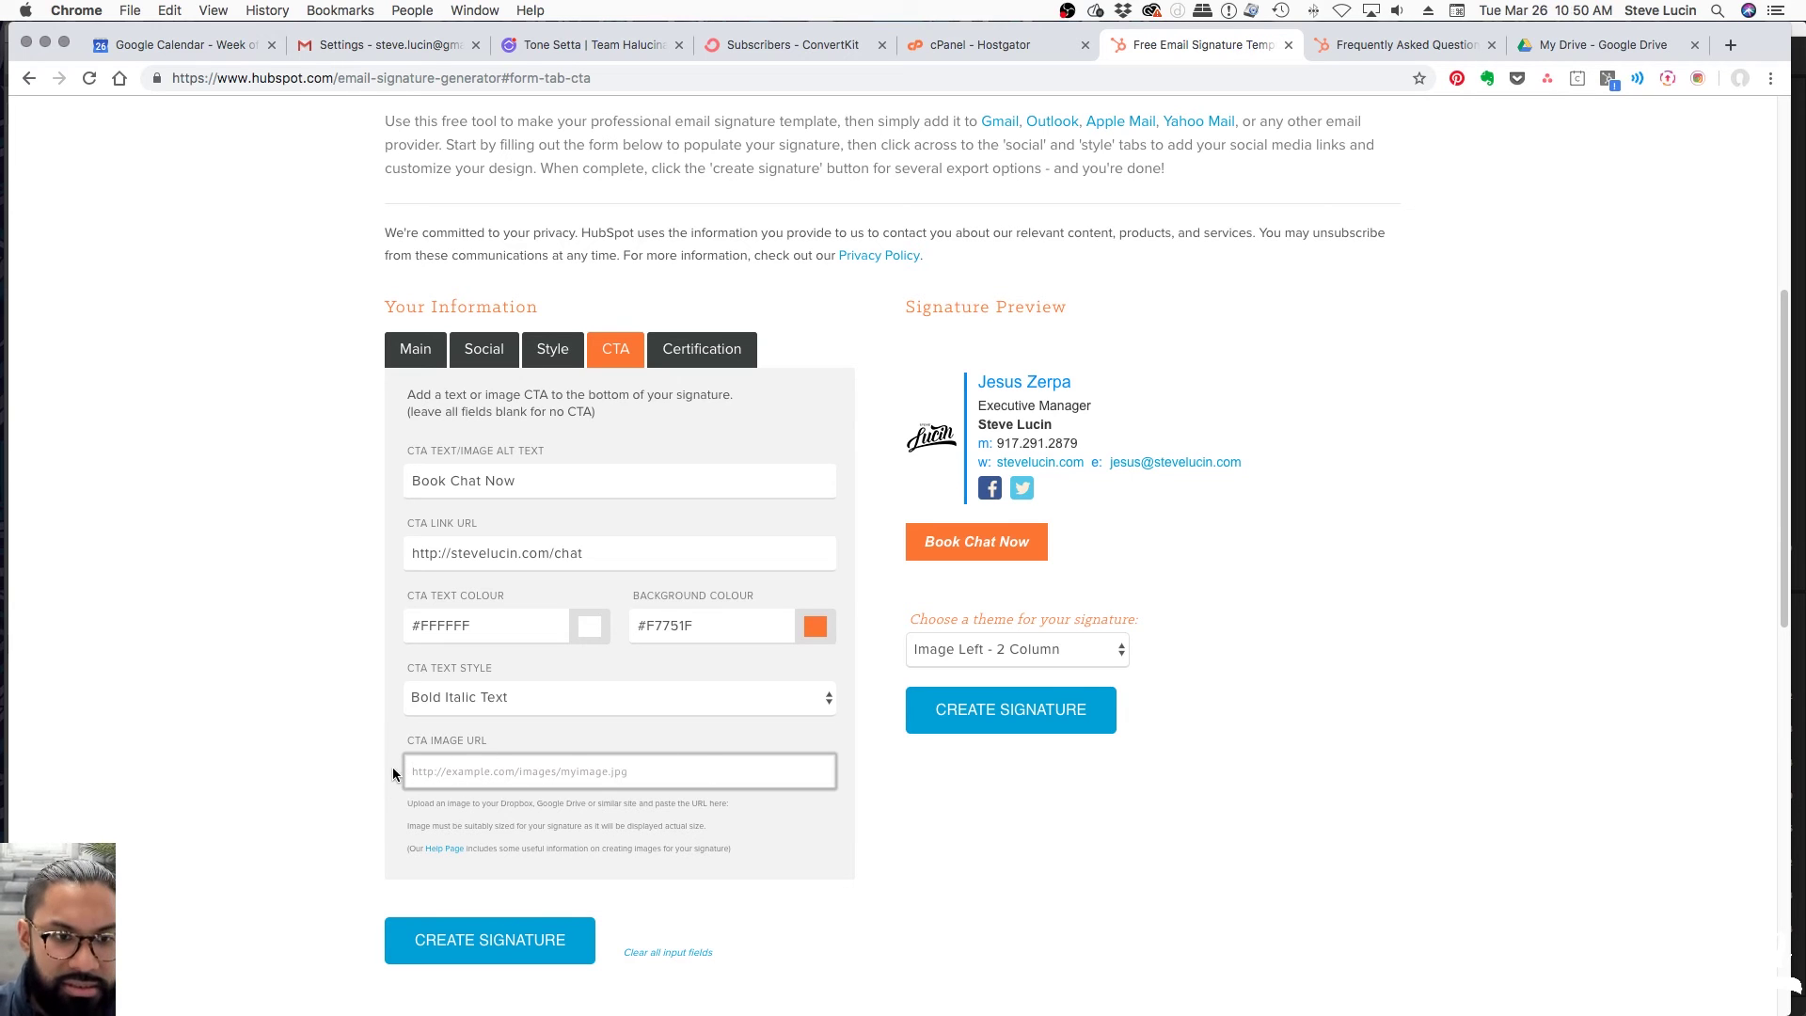
# Tick the ten certification badges, Inbound through Contextual Marketing, then view Gmail's settings
pyautogui.click(724, 362)
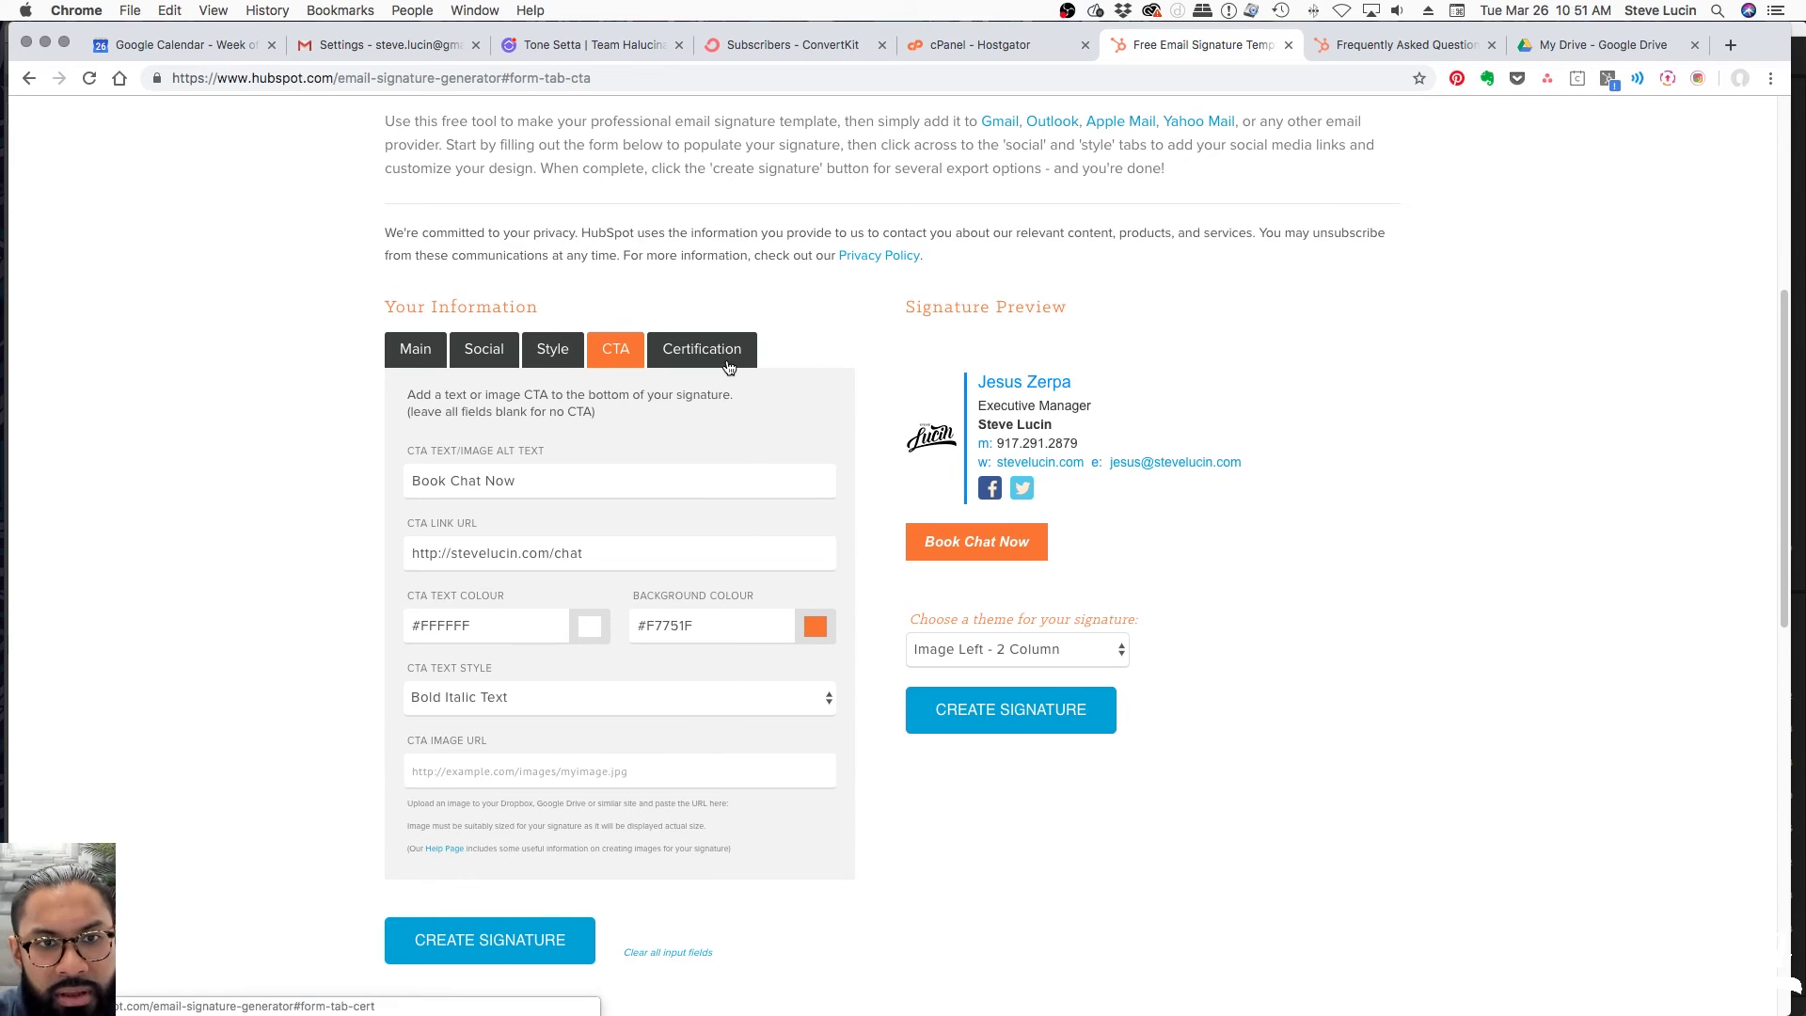
pyautogui.scroll(-3, 669, 520)
pyautogui.scroll(2, 764, 574)
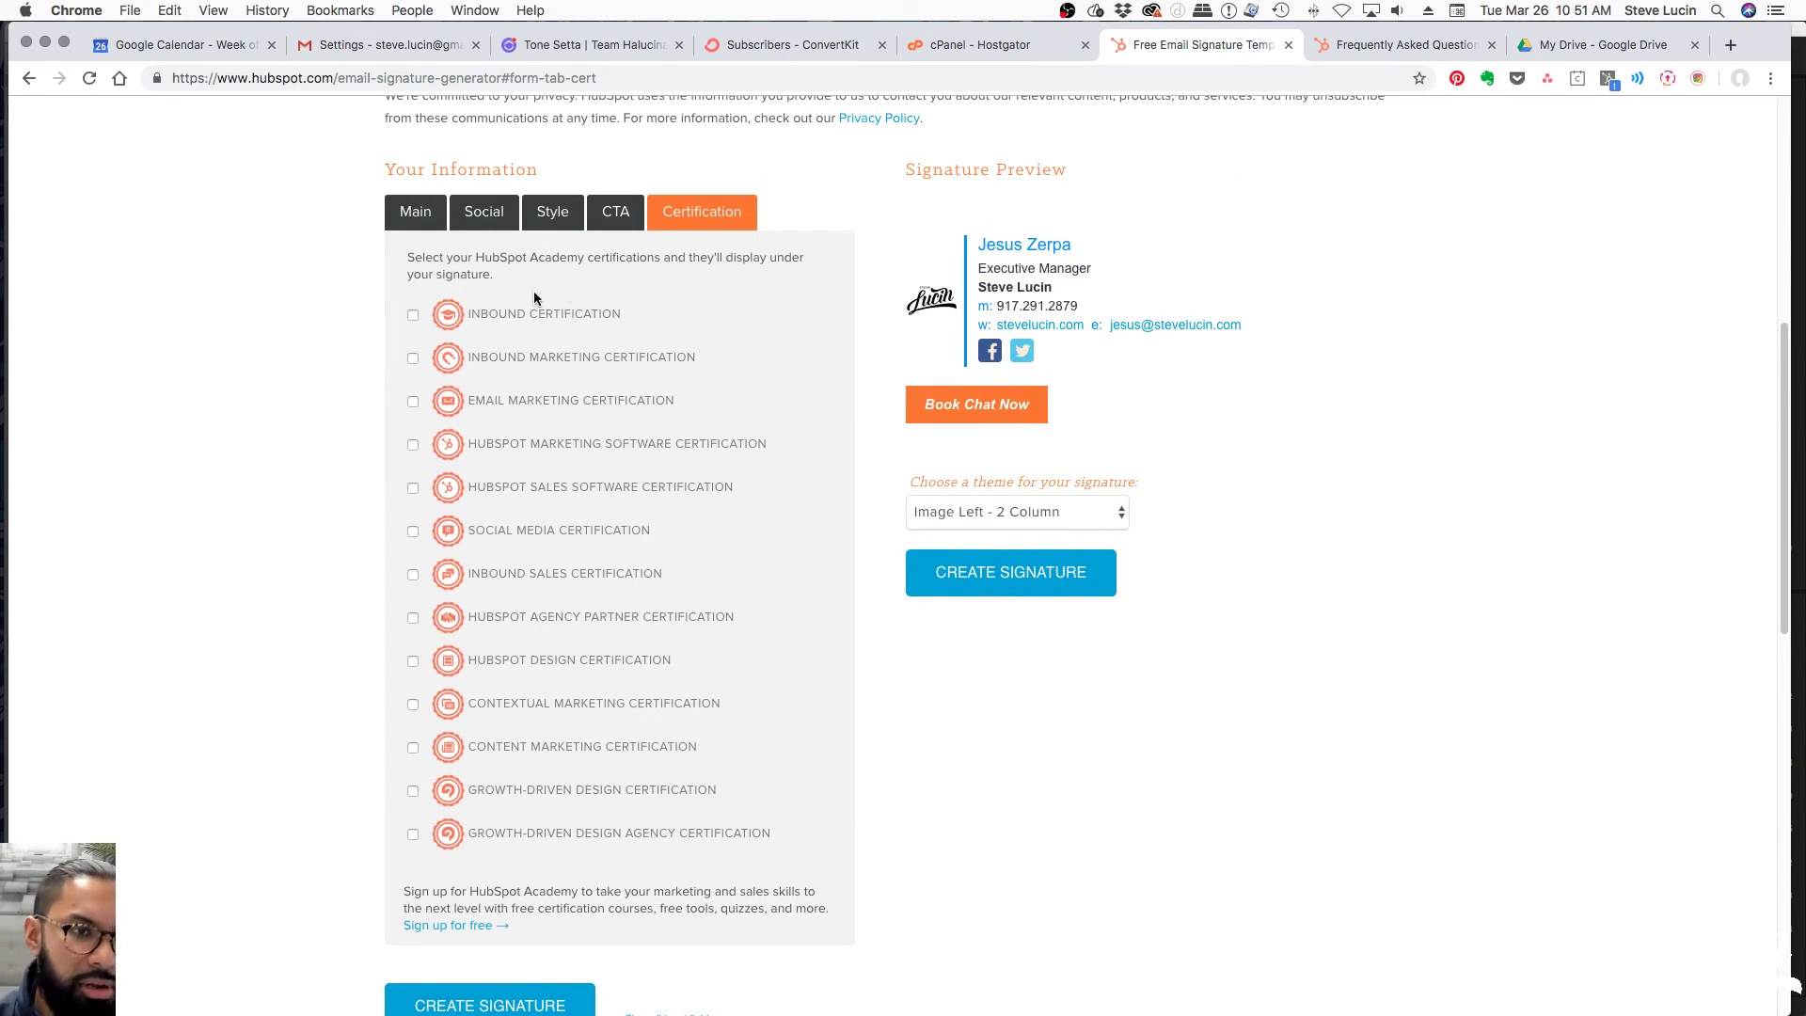
pyautogui.click(416, 314)
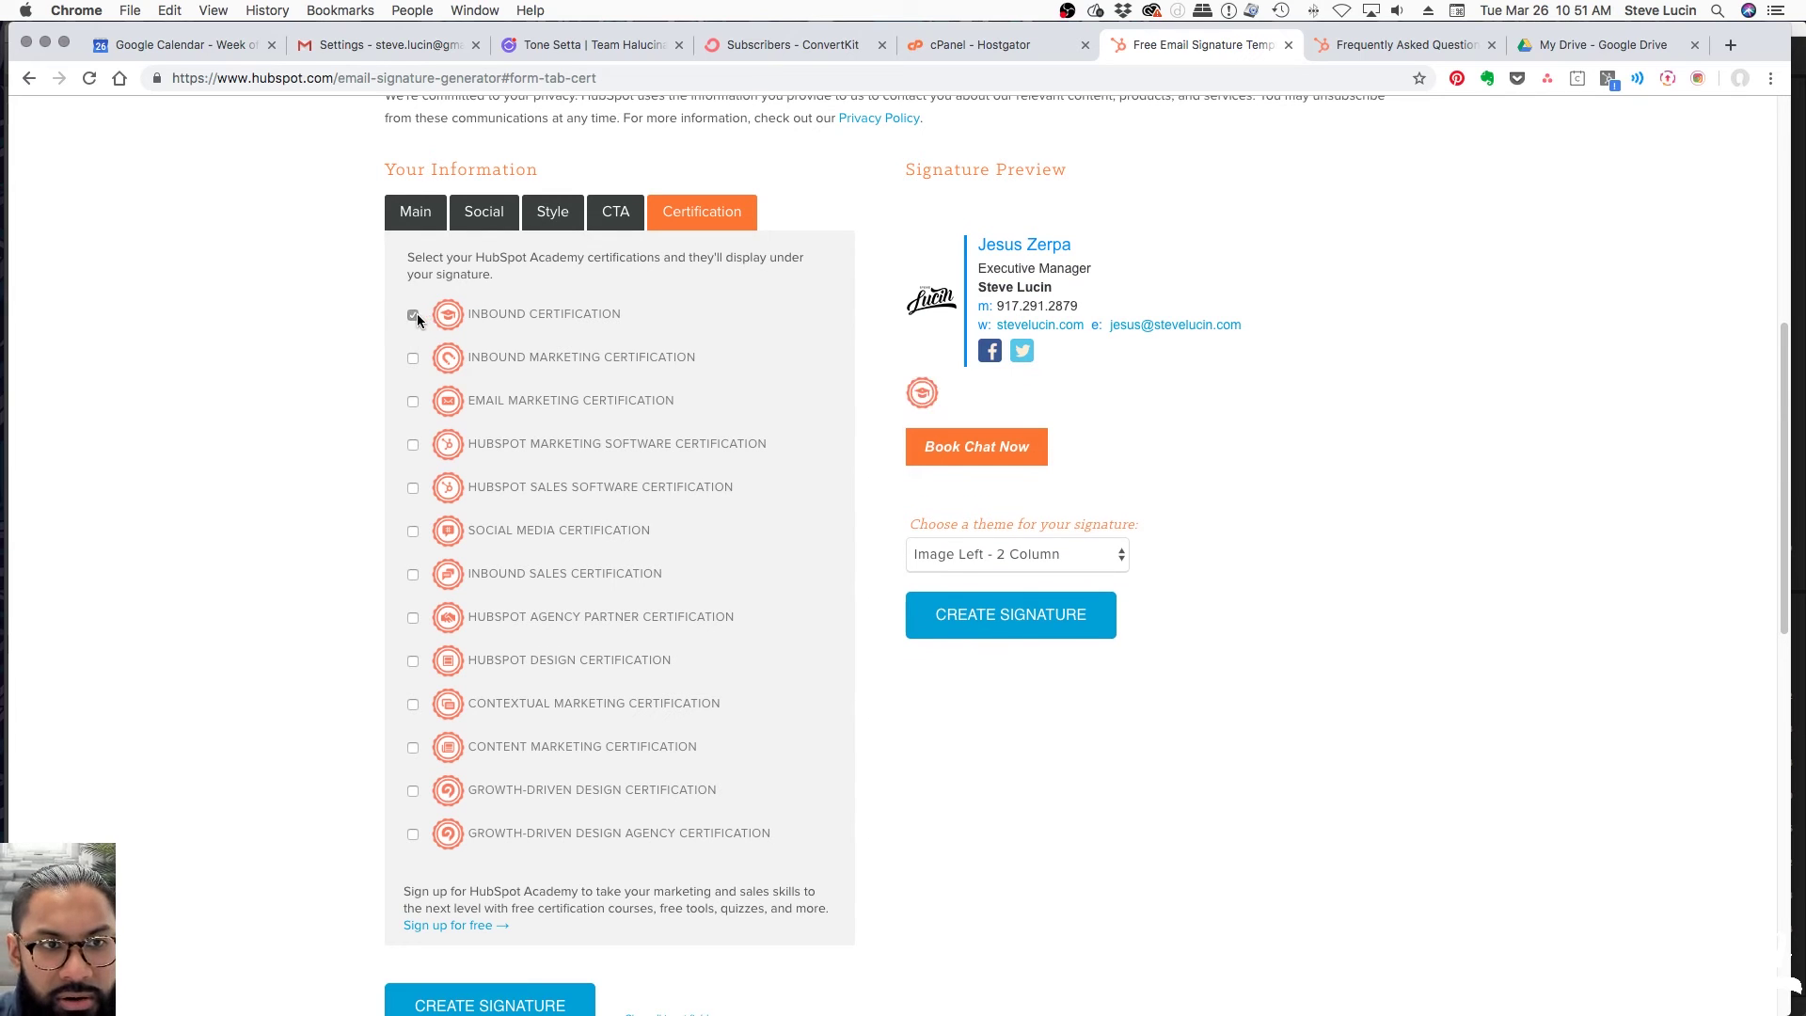
pyautogui.click(413, 359)
pyautogui.click(413, 401)
pyautogui.click(413, 443)
pyautogui.click(413, 487)
pyautogui.click(413, 531)
pyautogui.click(413, 575)
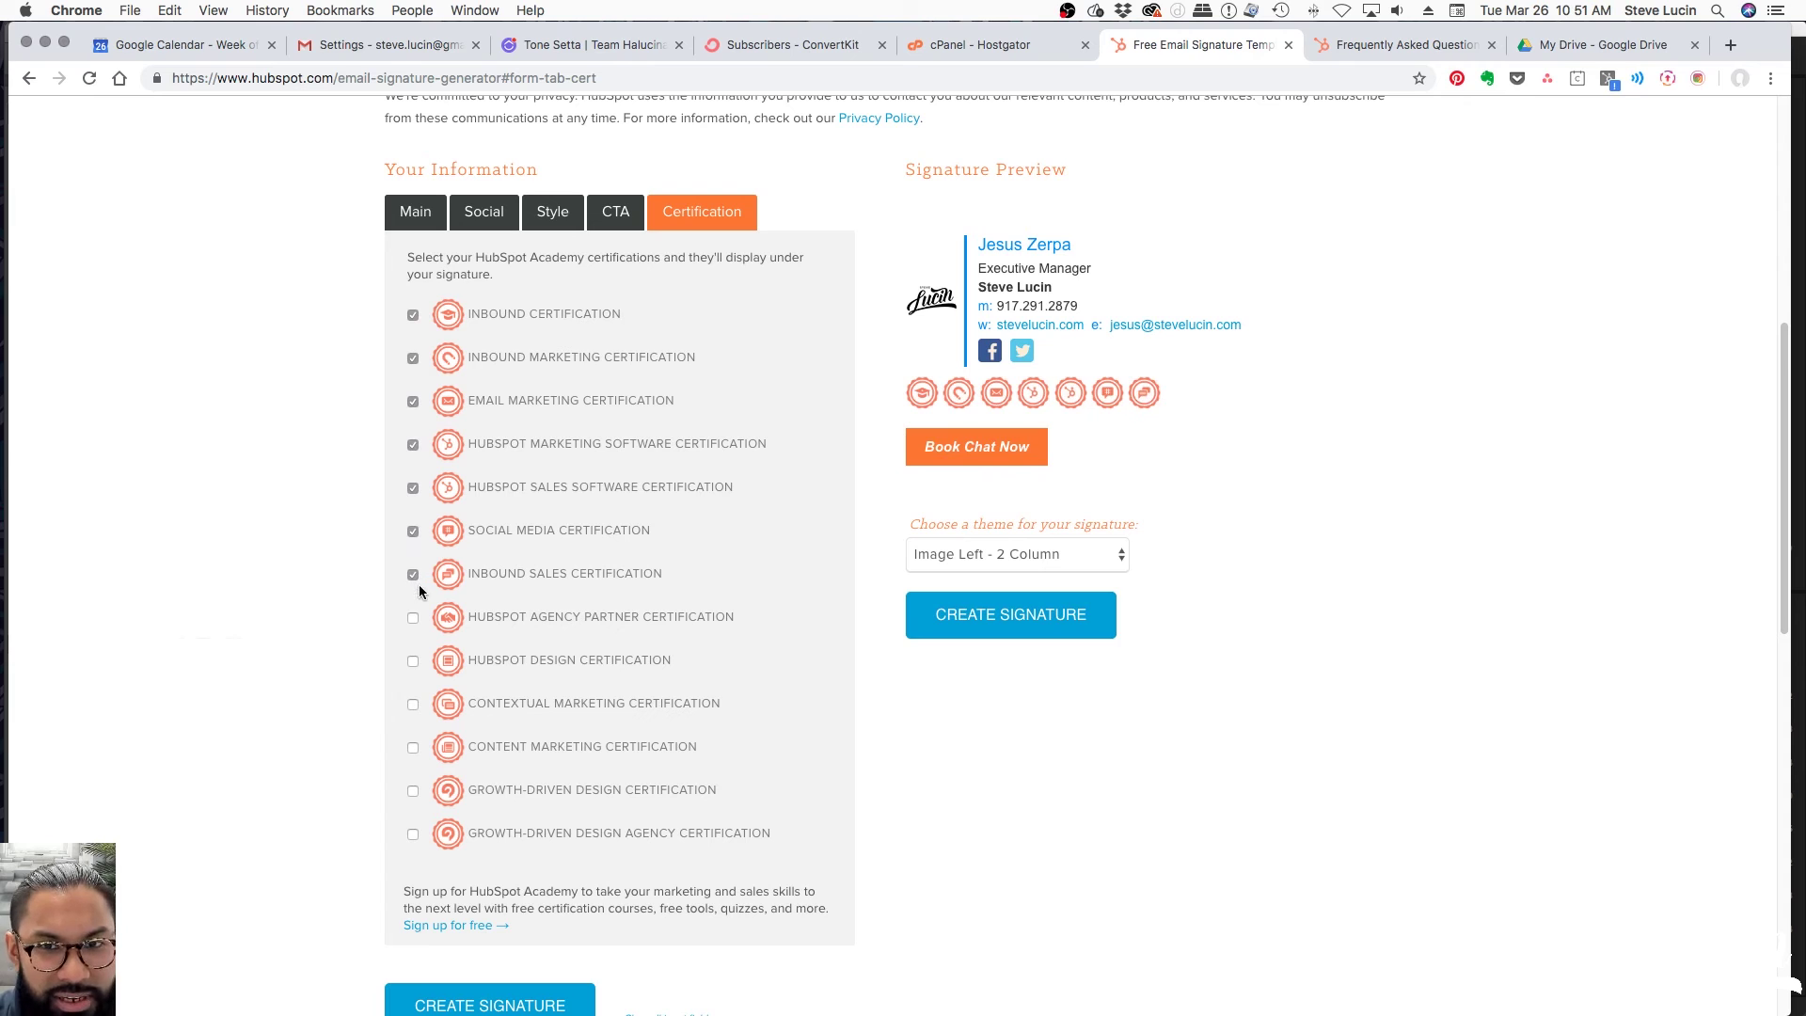
pyautogui.click(412, 618)
pyautogui.click(414, 659)
pyautogui.click(413, 701)
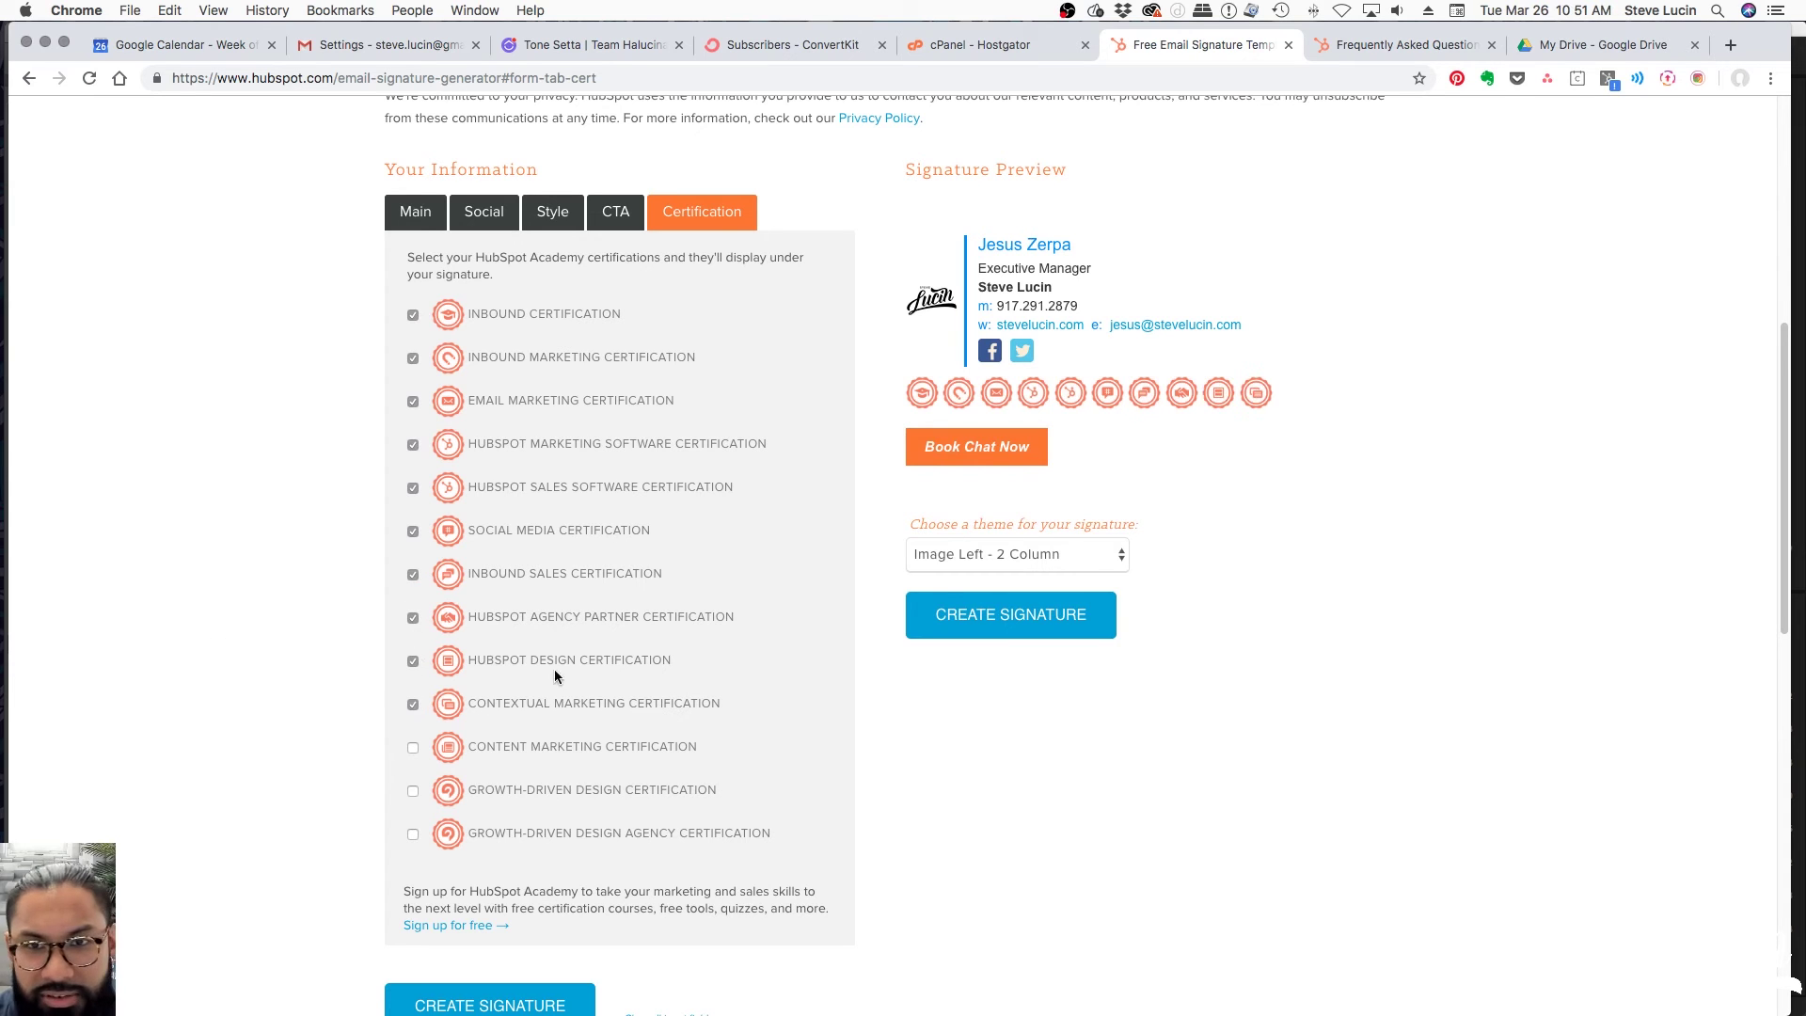
pyautogui.scroll(2, 1316, 531)
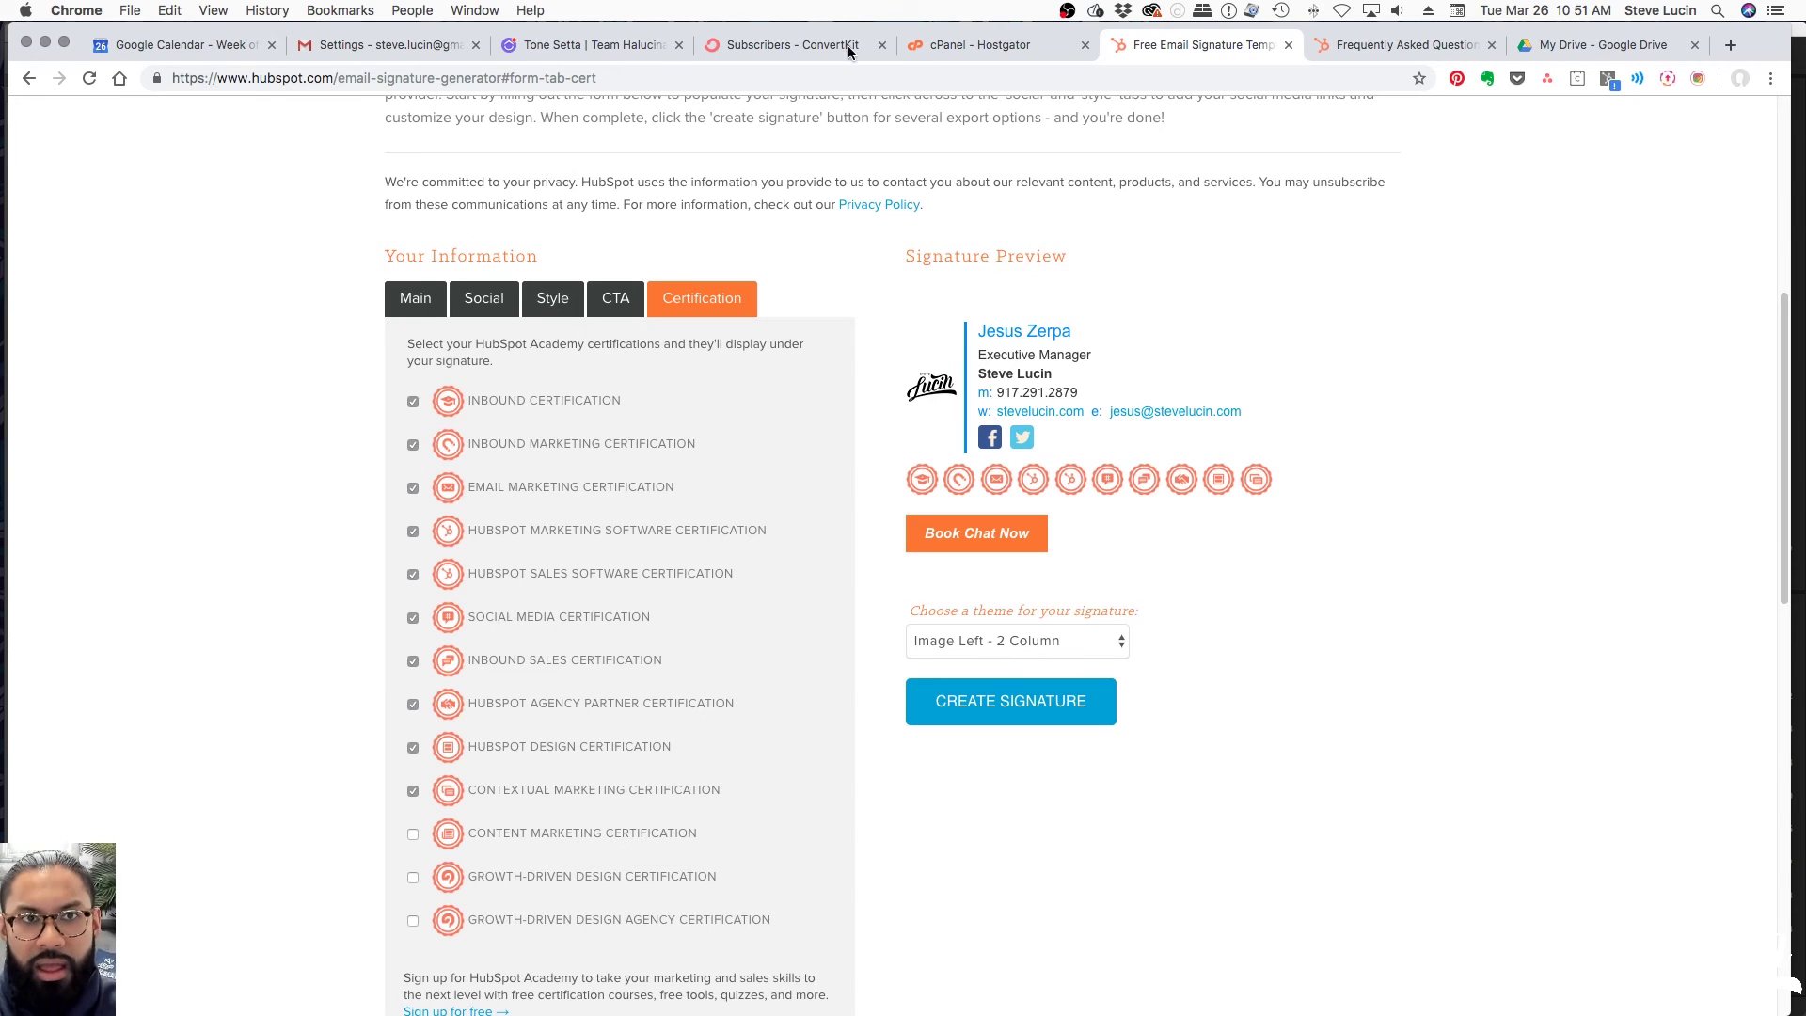
pyautogui.click(354, 45)
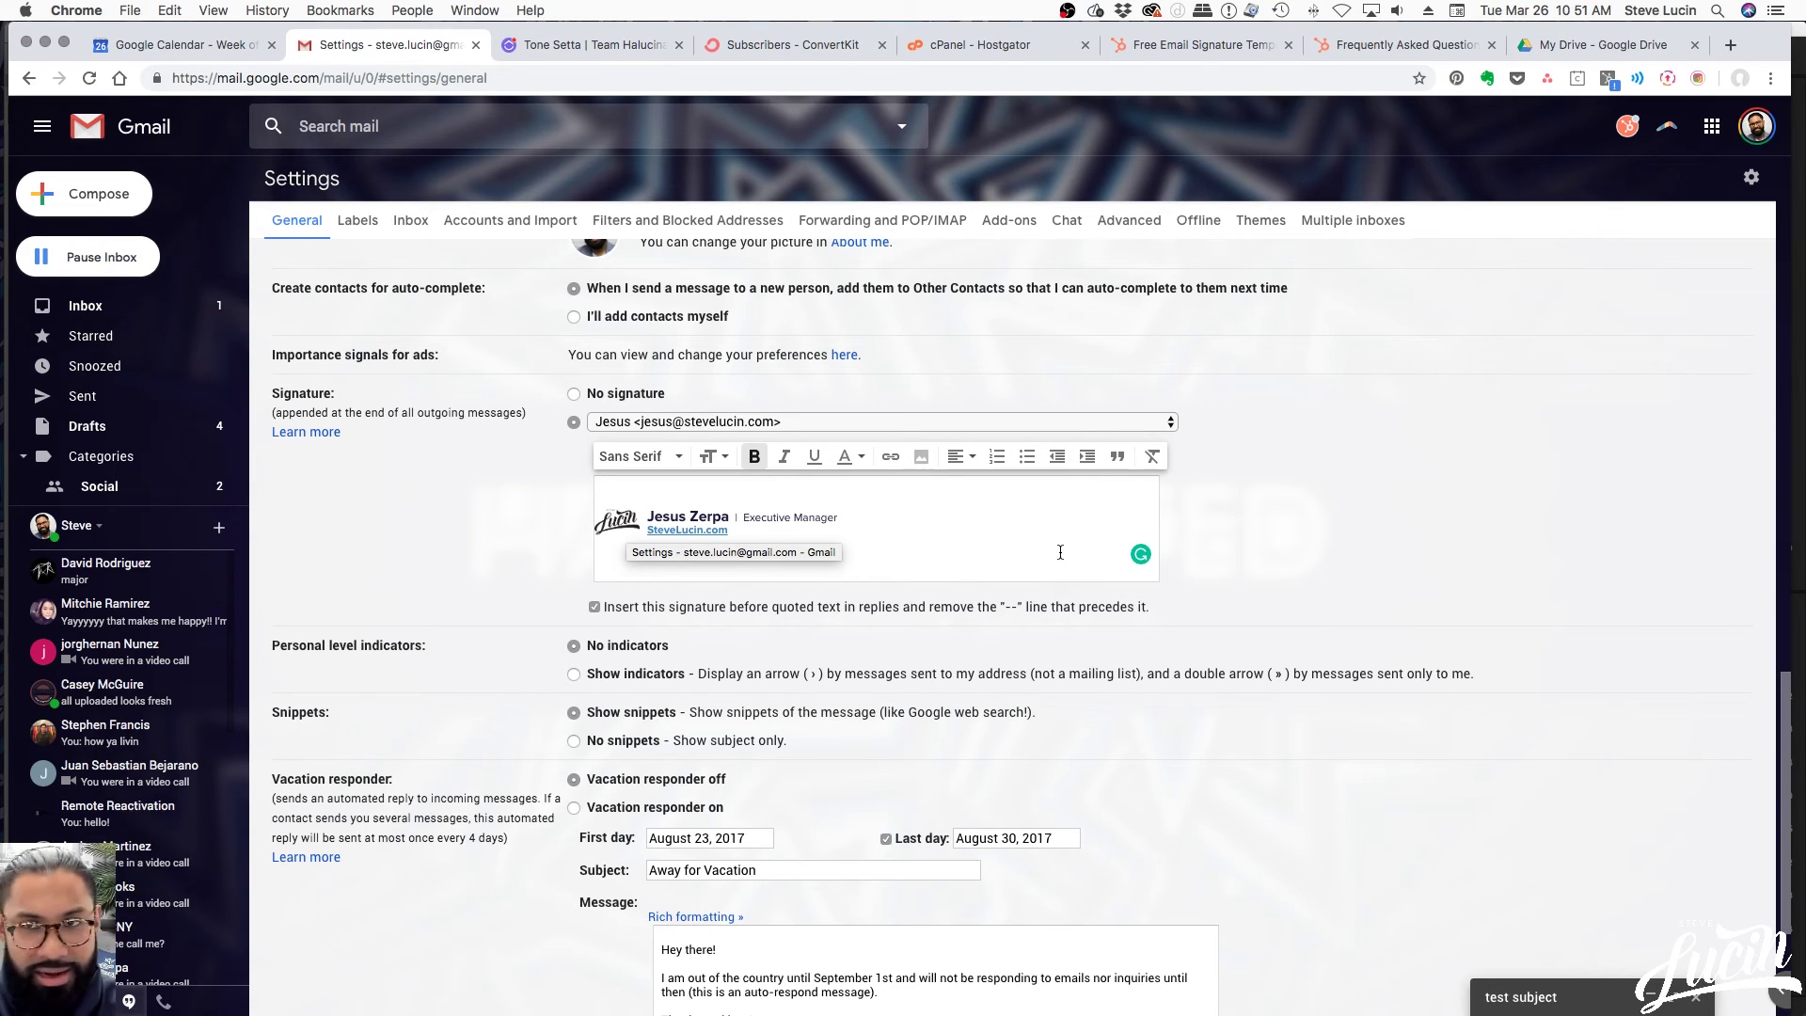
# Switch back via the Drive and FAQ tabs to the HubSpot signature generator preview
pyautogui.click(1605, 45)
pyautogui.click(1394, 45)
pyautogui.click(1142, 55)
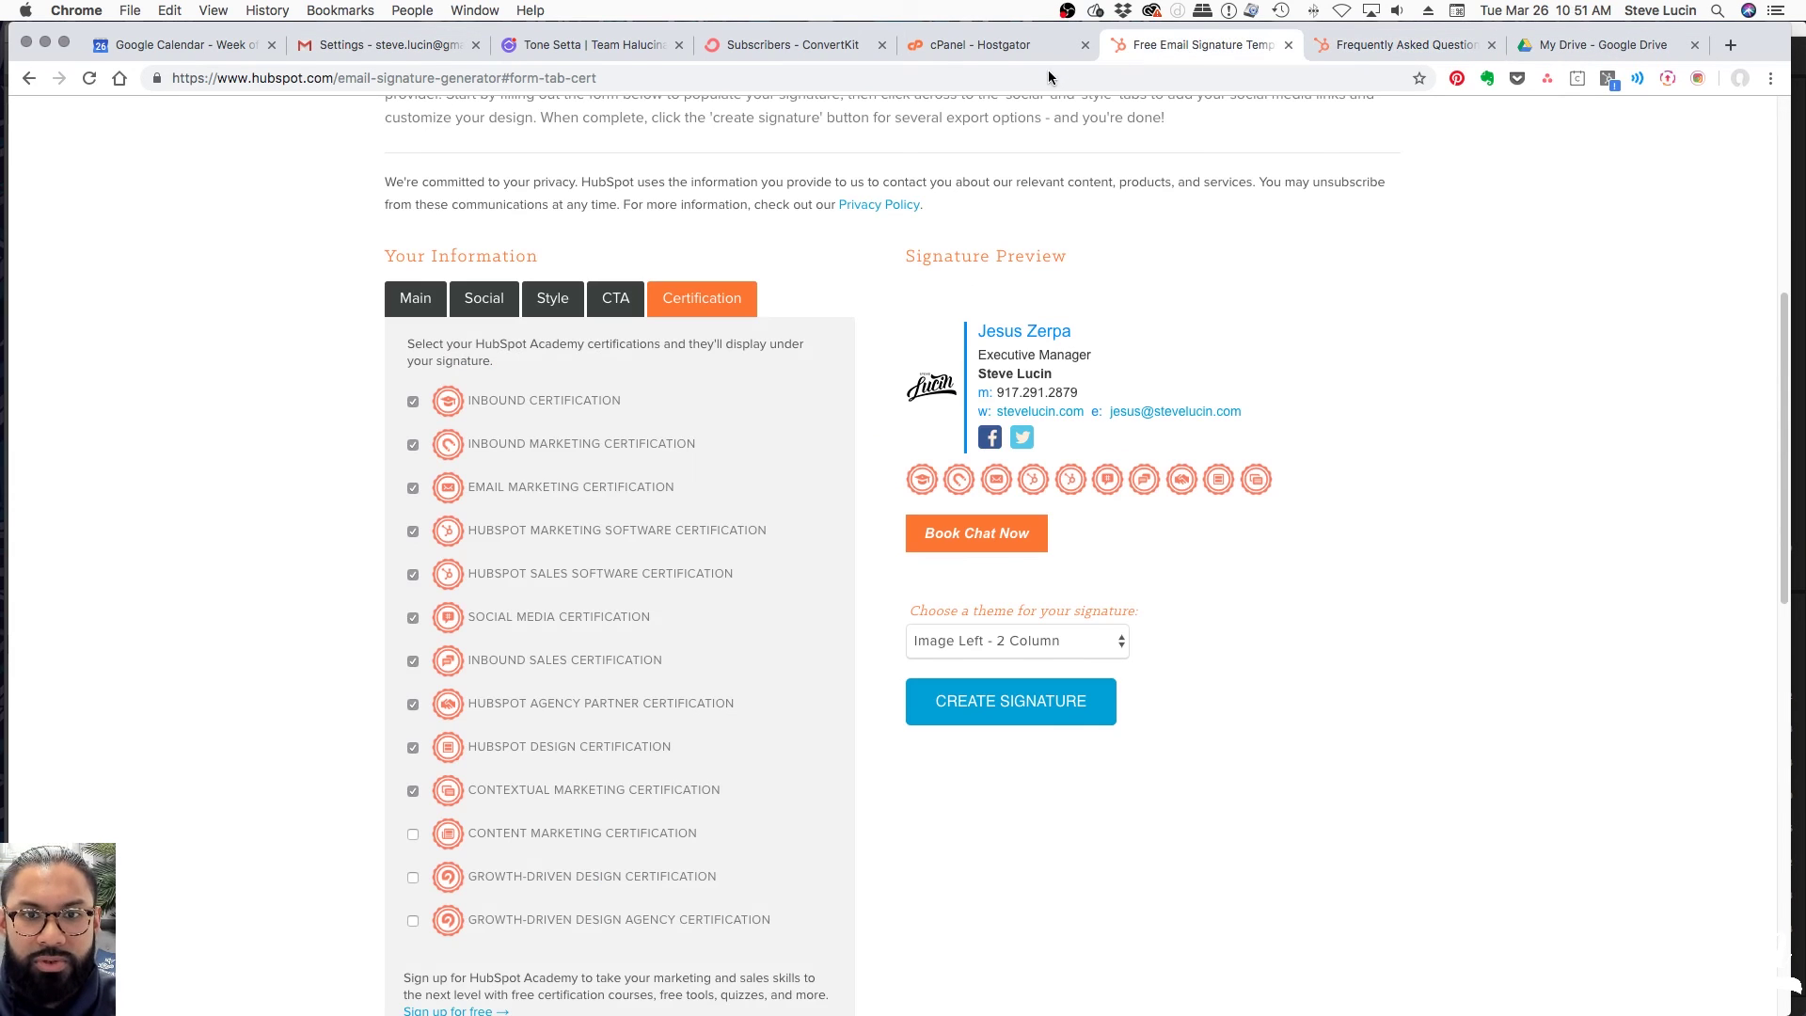
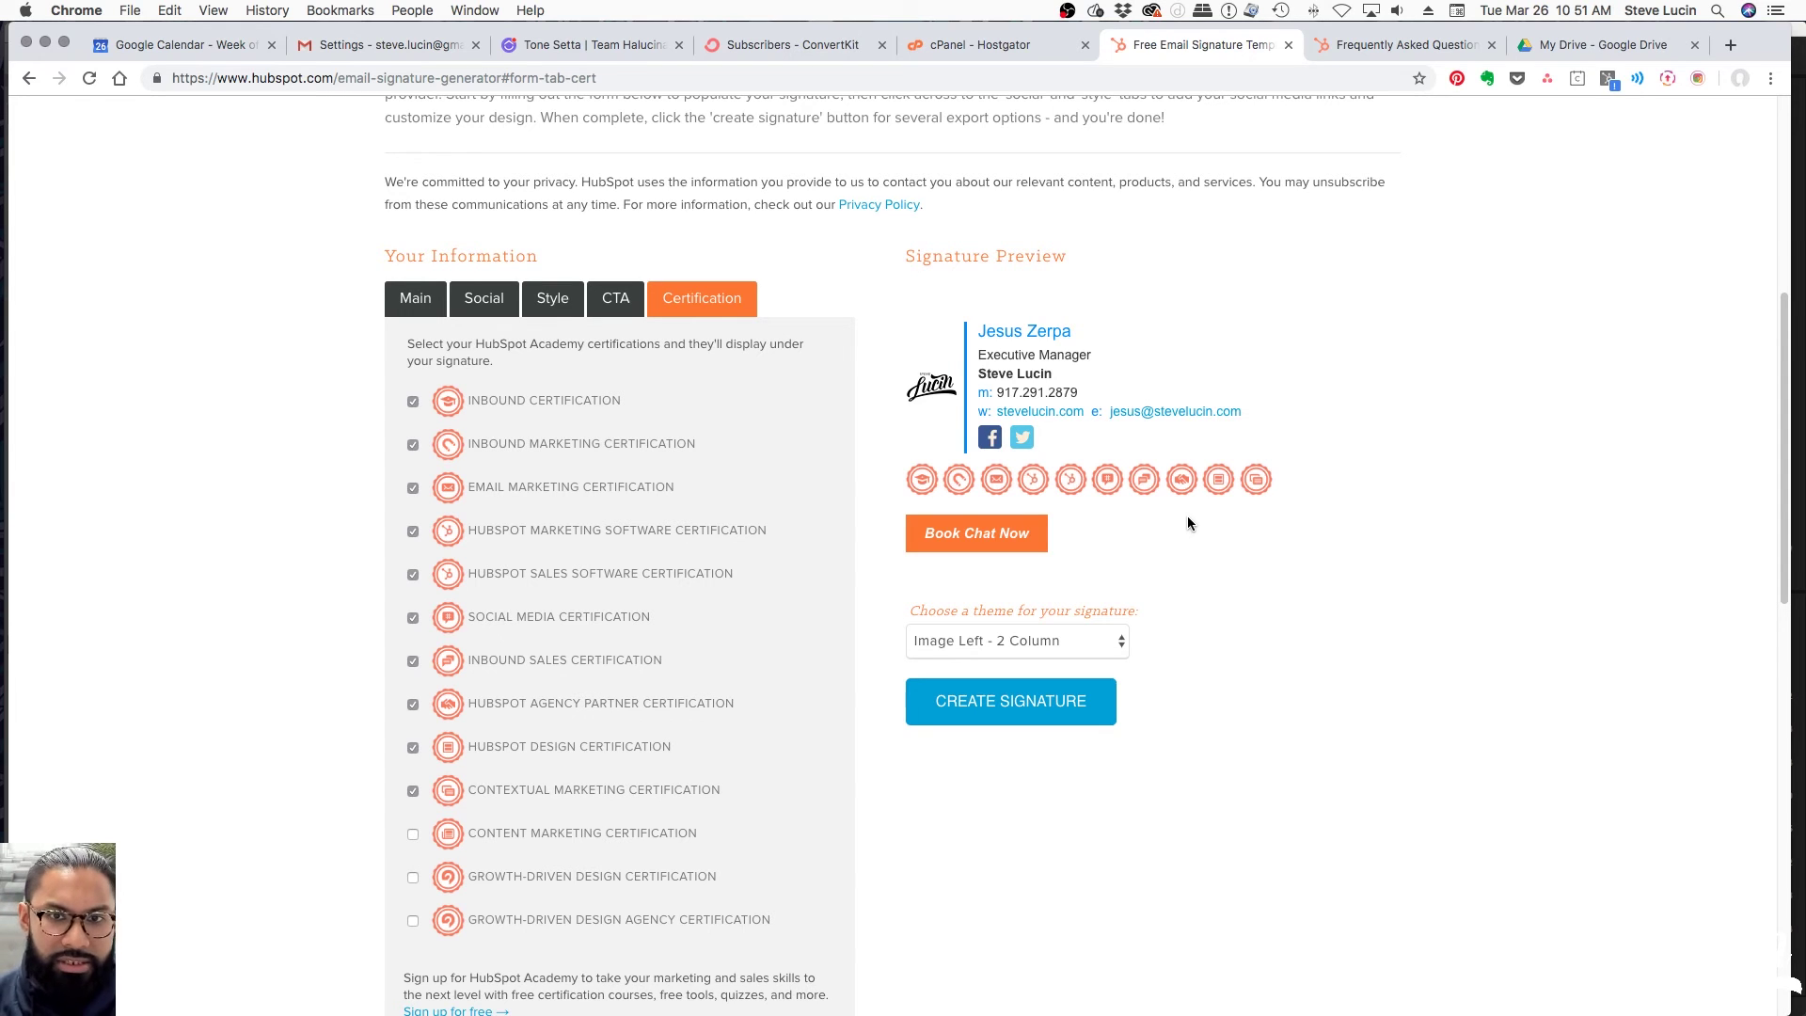
# Untick all ten certification badges, working up the list to Inbound Certification
pyautogui.click(412, 790)
pyautogui.click(412, 747)
pyautogui.click(411, 704)
pyautogui.click(411, 660)
pyautogui.click(412, 617)
pyautogui.click(412, 574)
pyautogui.click(411, 531)
pyautogui.click(412, 487)
pyautogui.click(412, 444)
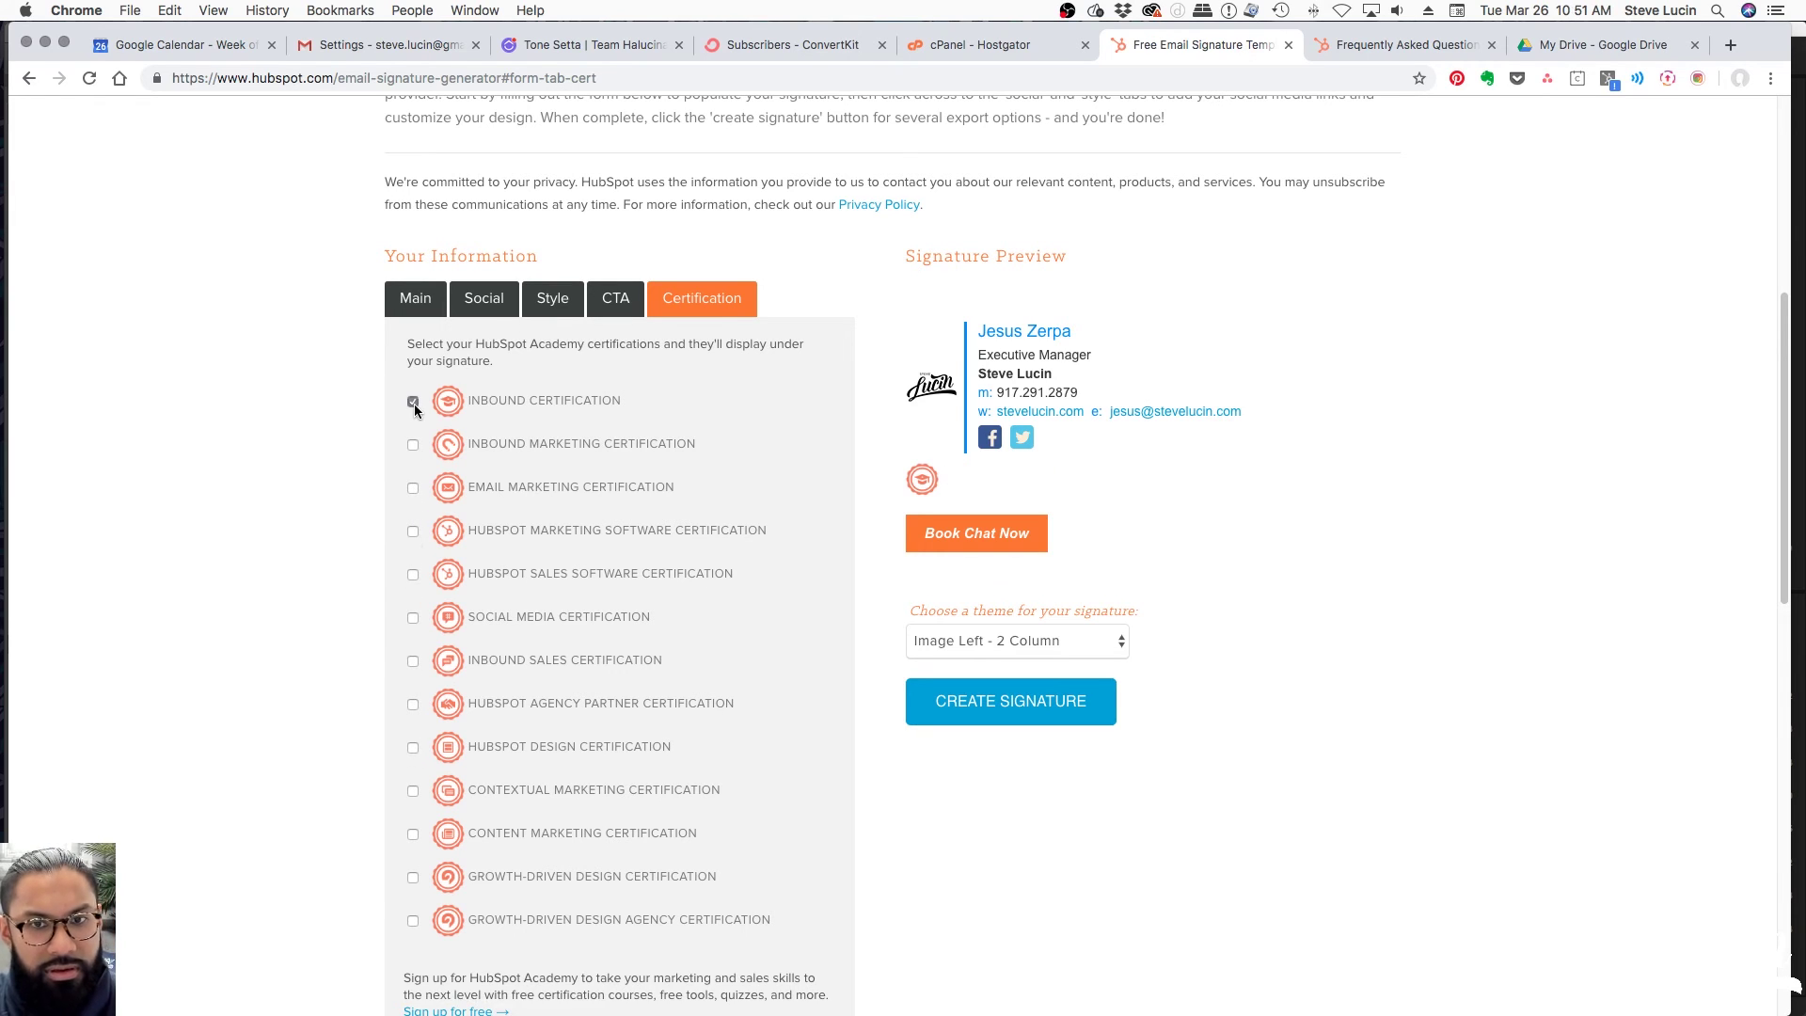
pyautogui.click(412, 400)
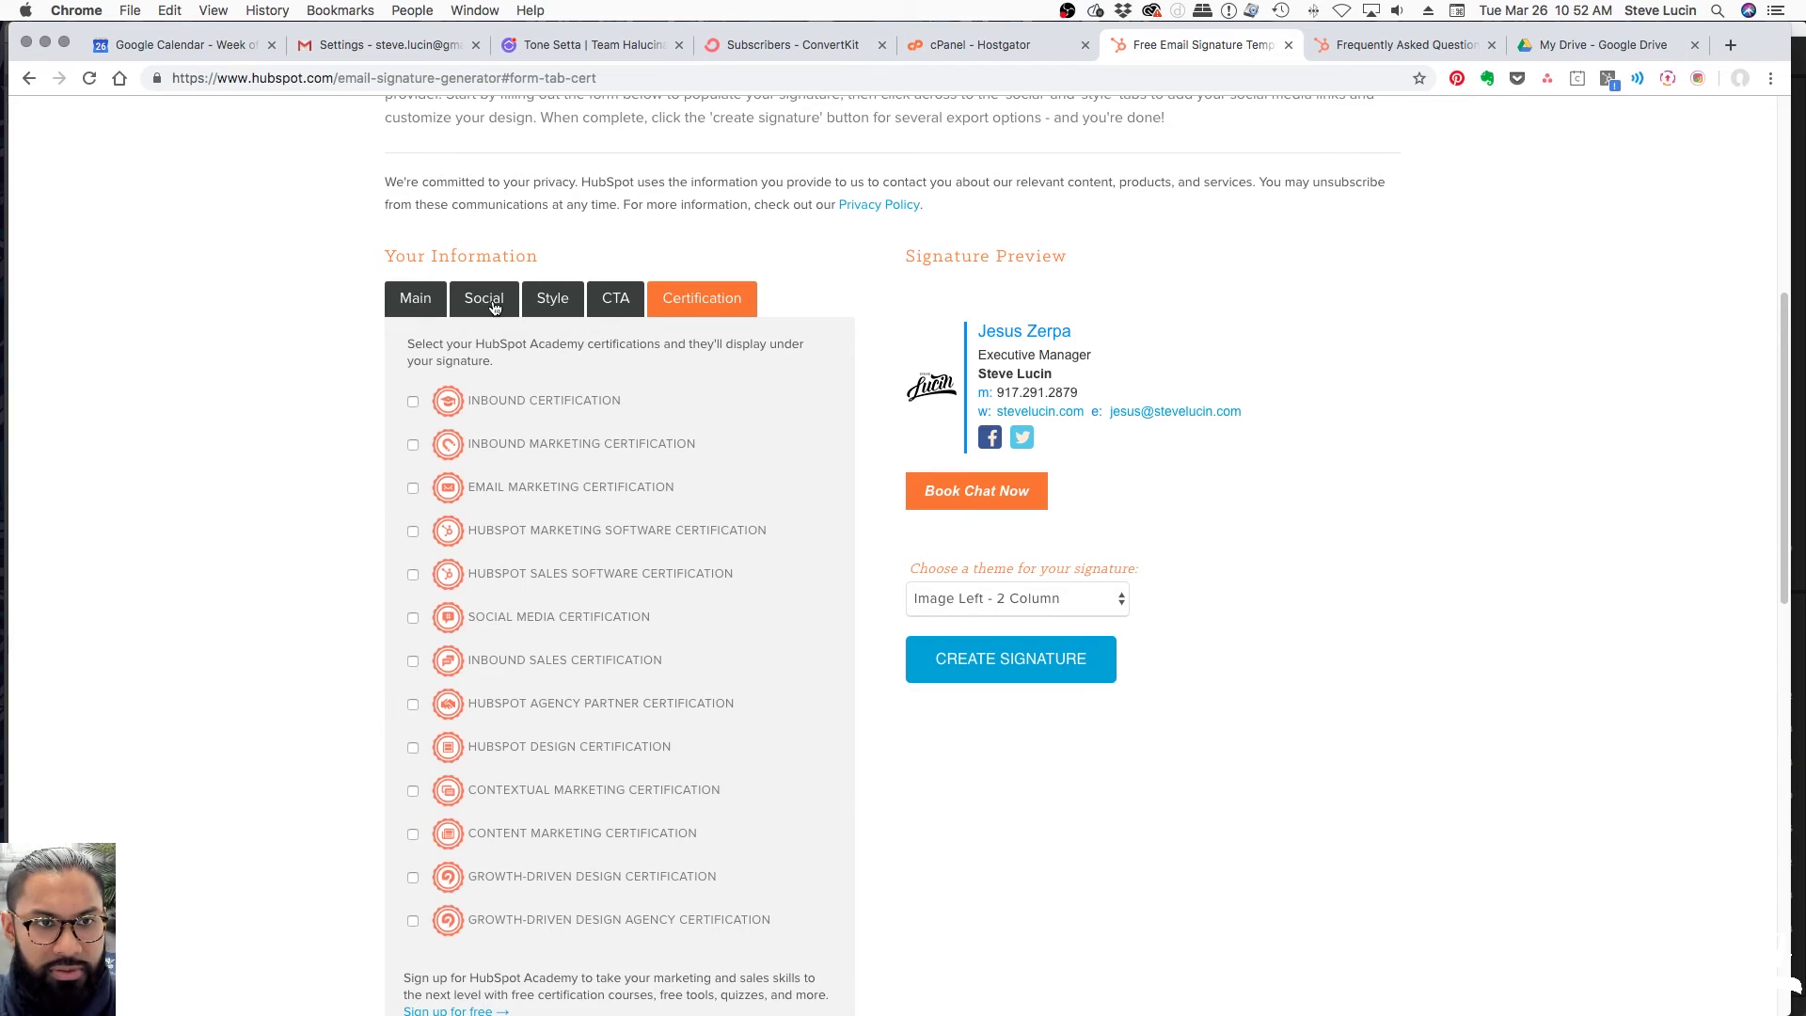
# Clear the Facebook and Twitter links on the Social tab
pyautogui.click(486, 301)
pyautogui.doubleClick(553, 448)
pyautogui.tripleClick(556, 452)
pyautogui.scroll(7, 793, 564)
pyautogui.scroll(-4, 568, 758)
pyautogui.tripleClick(536, 516)
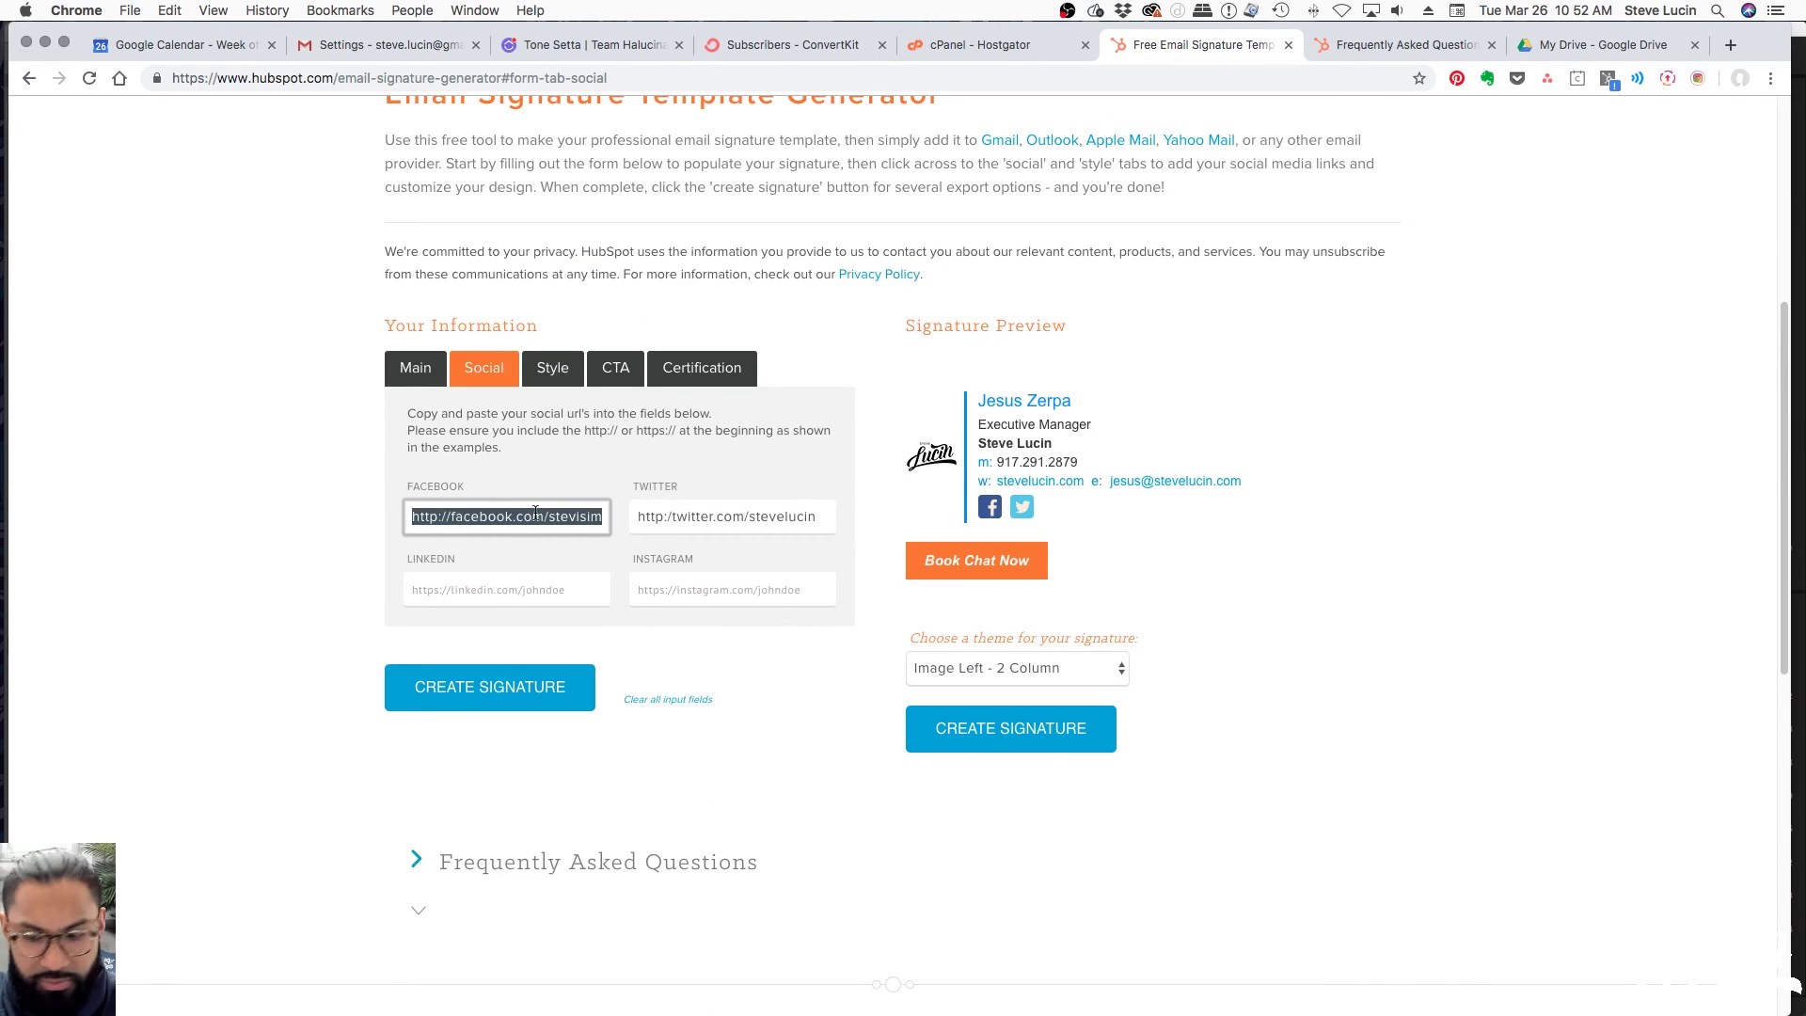
pyautogui.press('BackSpace')
pyautogui.click(718, 516)
pyautogui.tripleClick(718, 517)
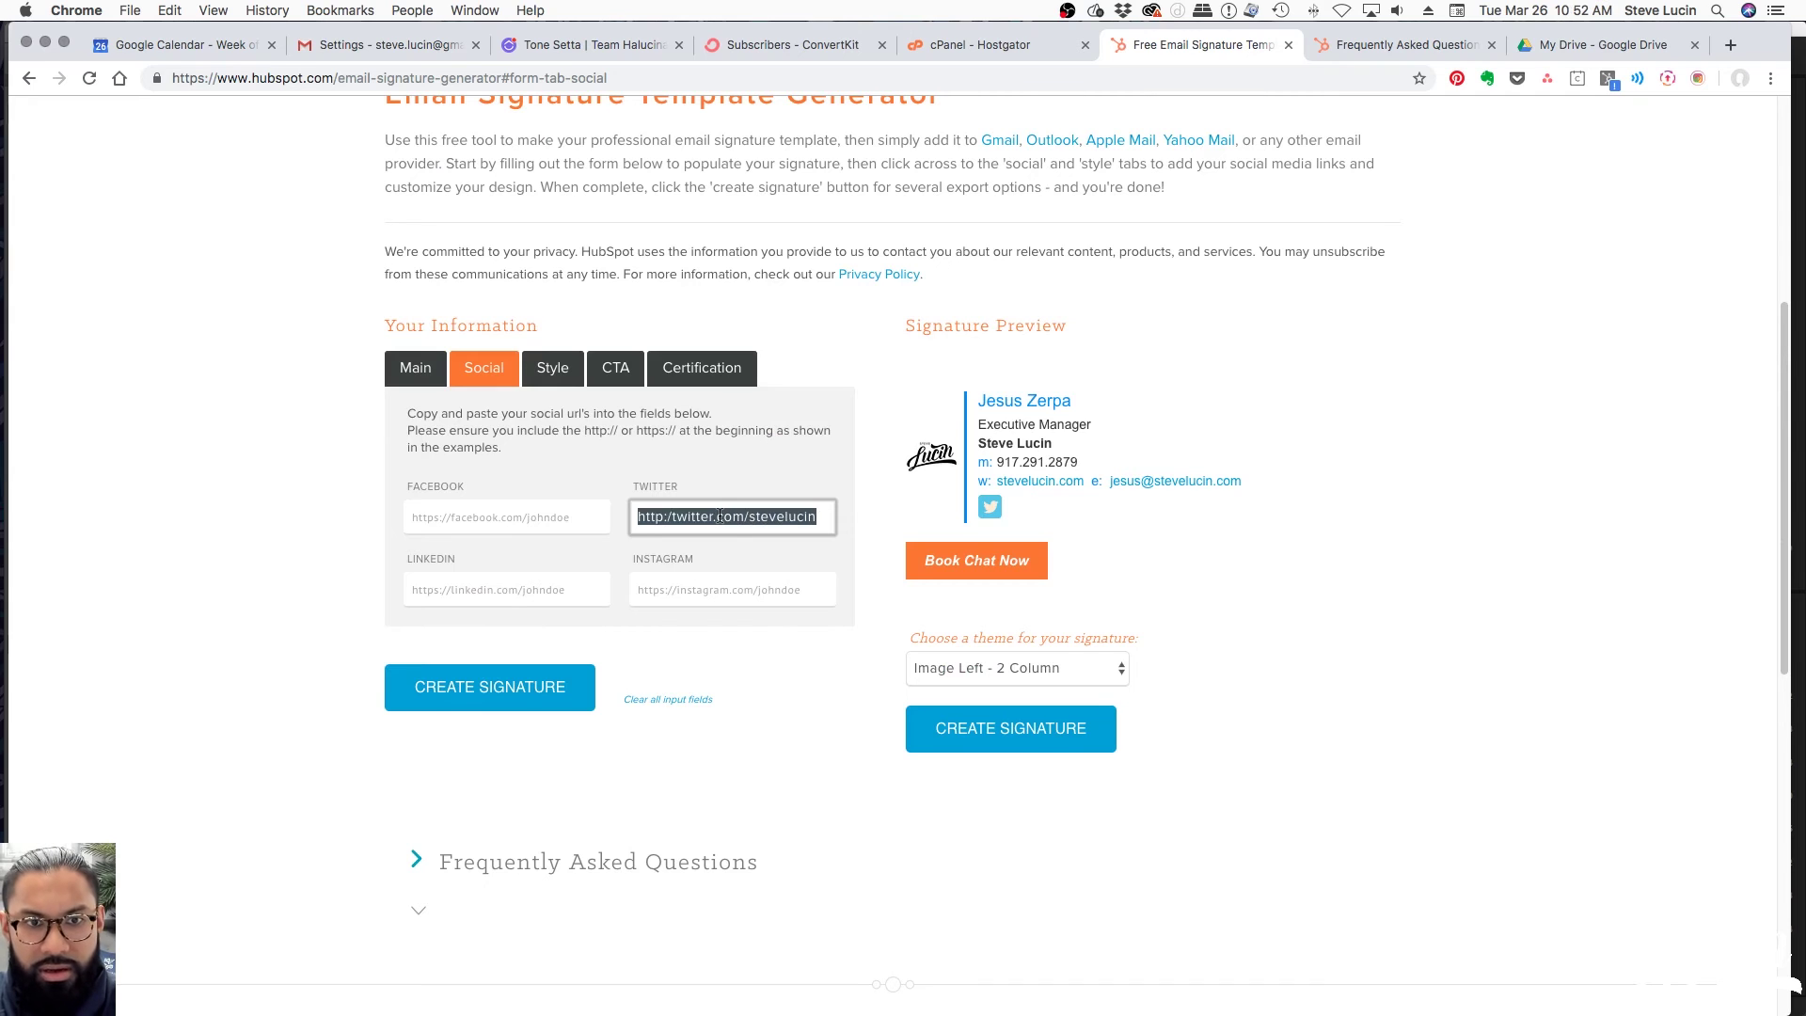
pyautogui.press('BackSpace')
pyautogui.click(831, 779)
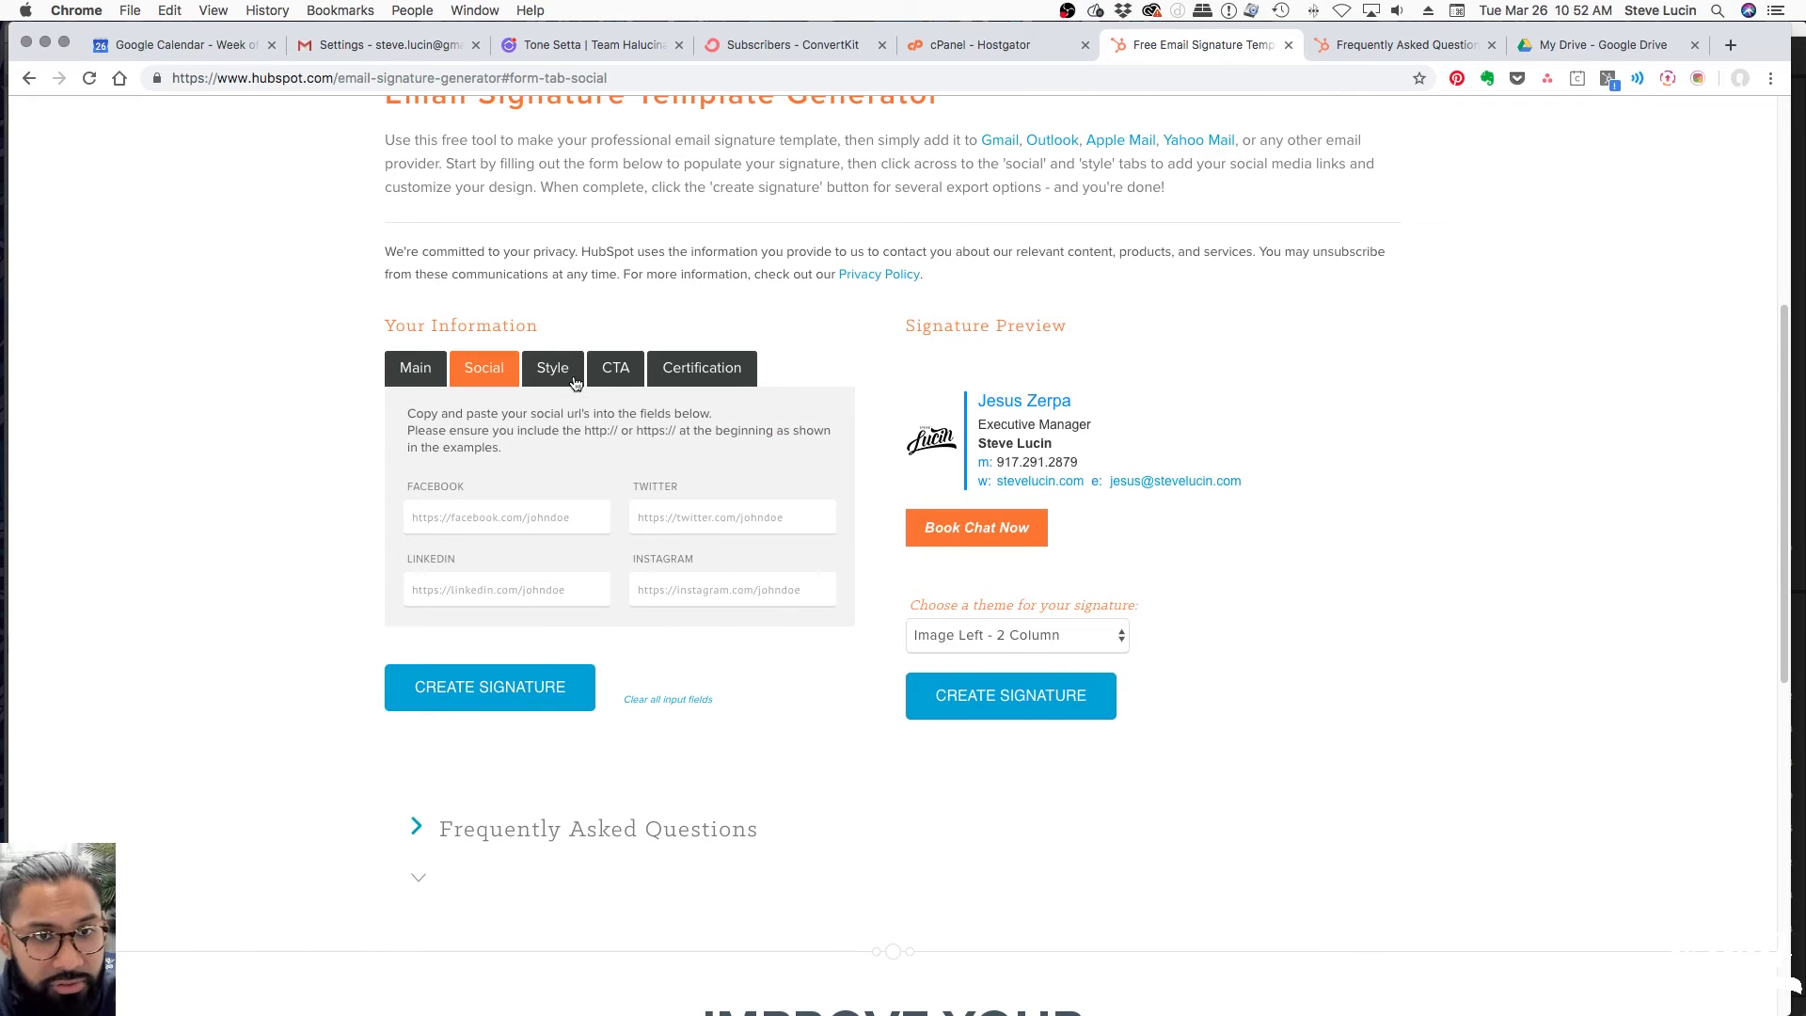
# Tick and then untick the HubSpot Design Certification badge, leaving no badges selected
pyautogui.click(575, 382)
pyautogui.scroll(-3, 491, 526)
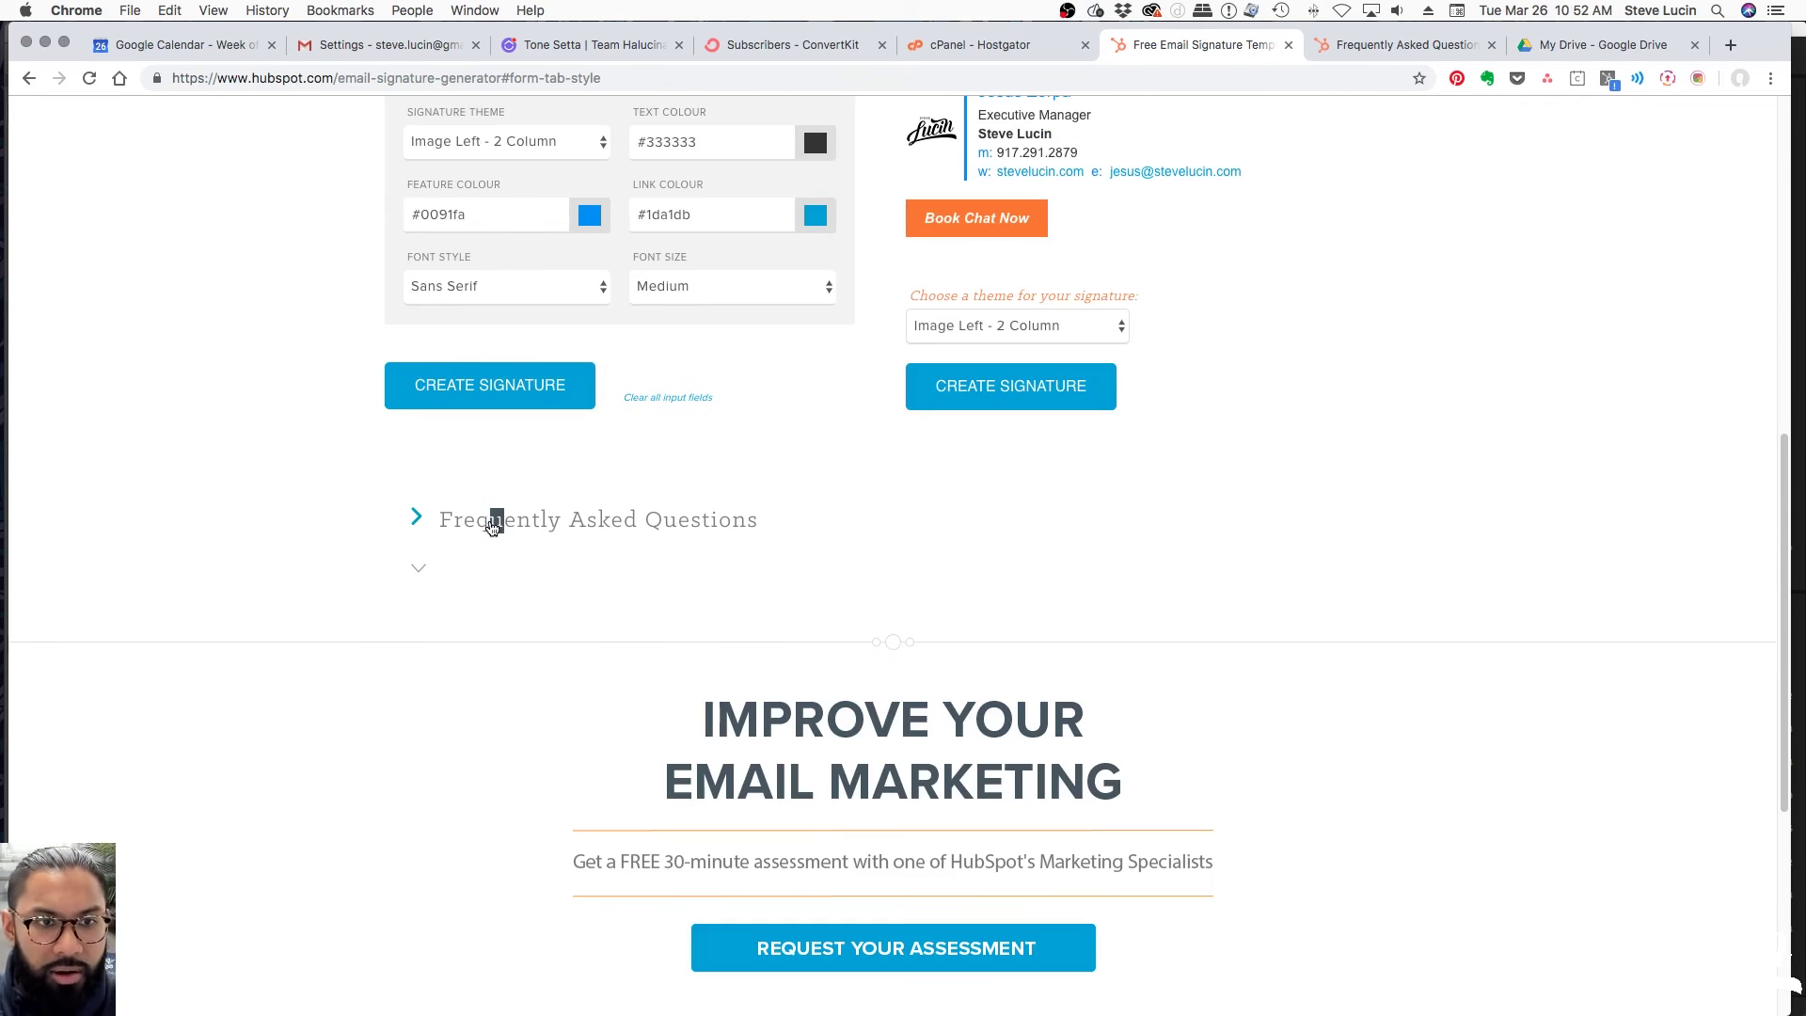
pyautogui.scroll(4, 764, 570)
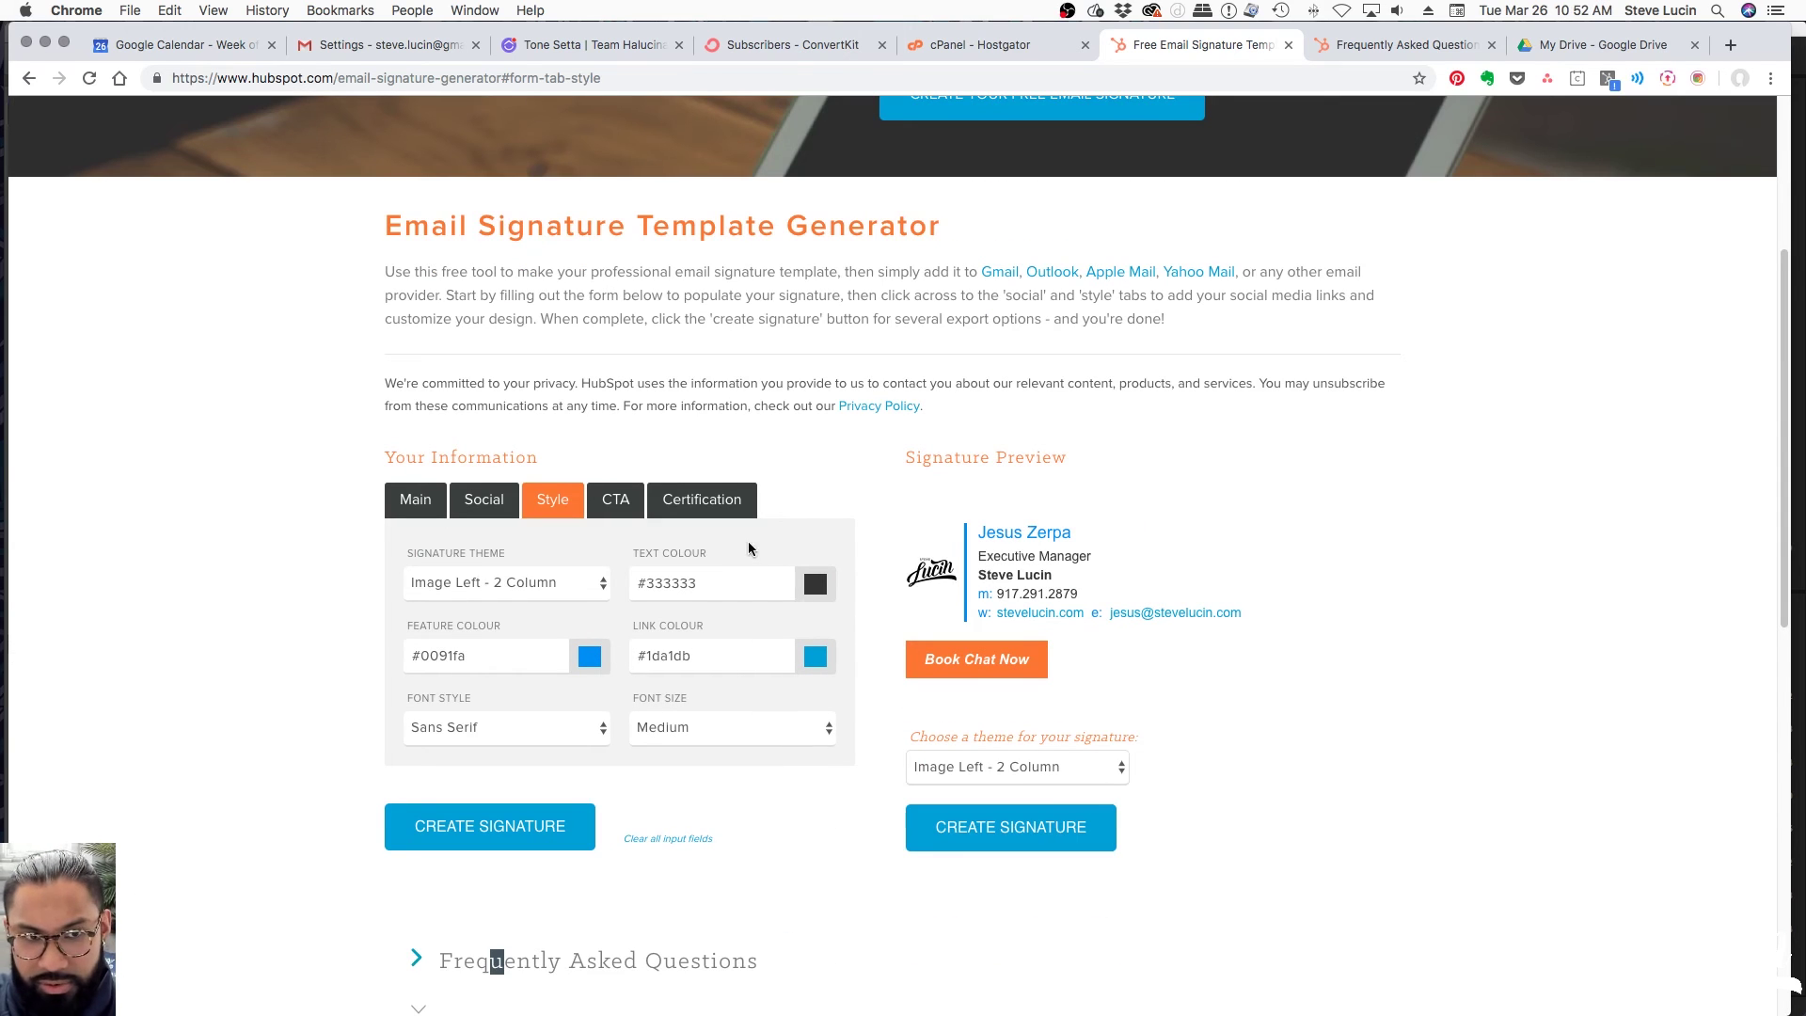
pyautogui.click(686, 503)
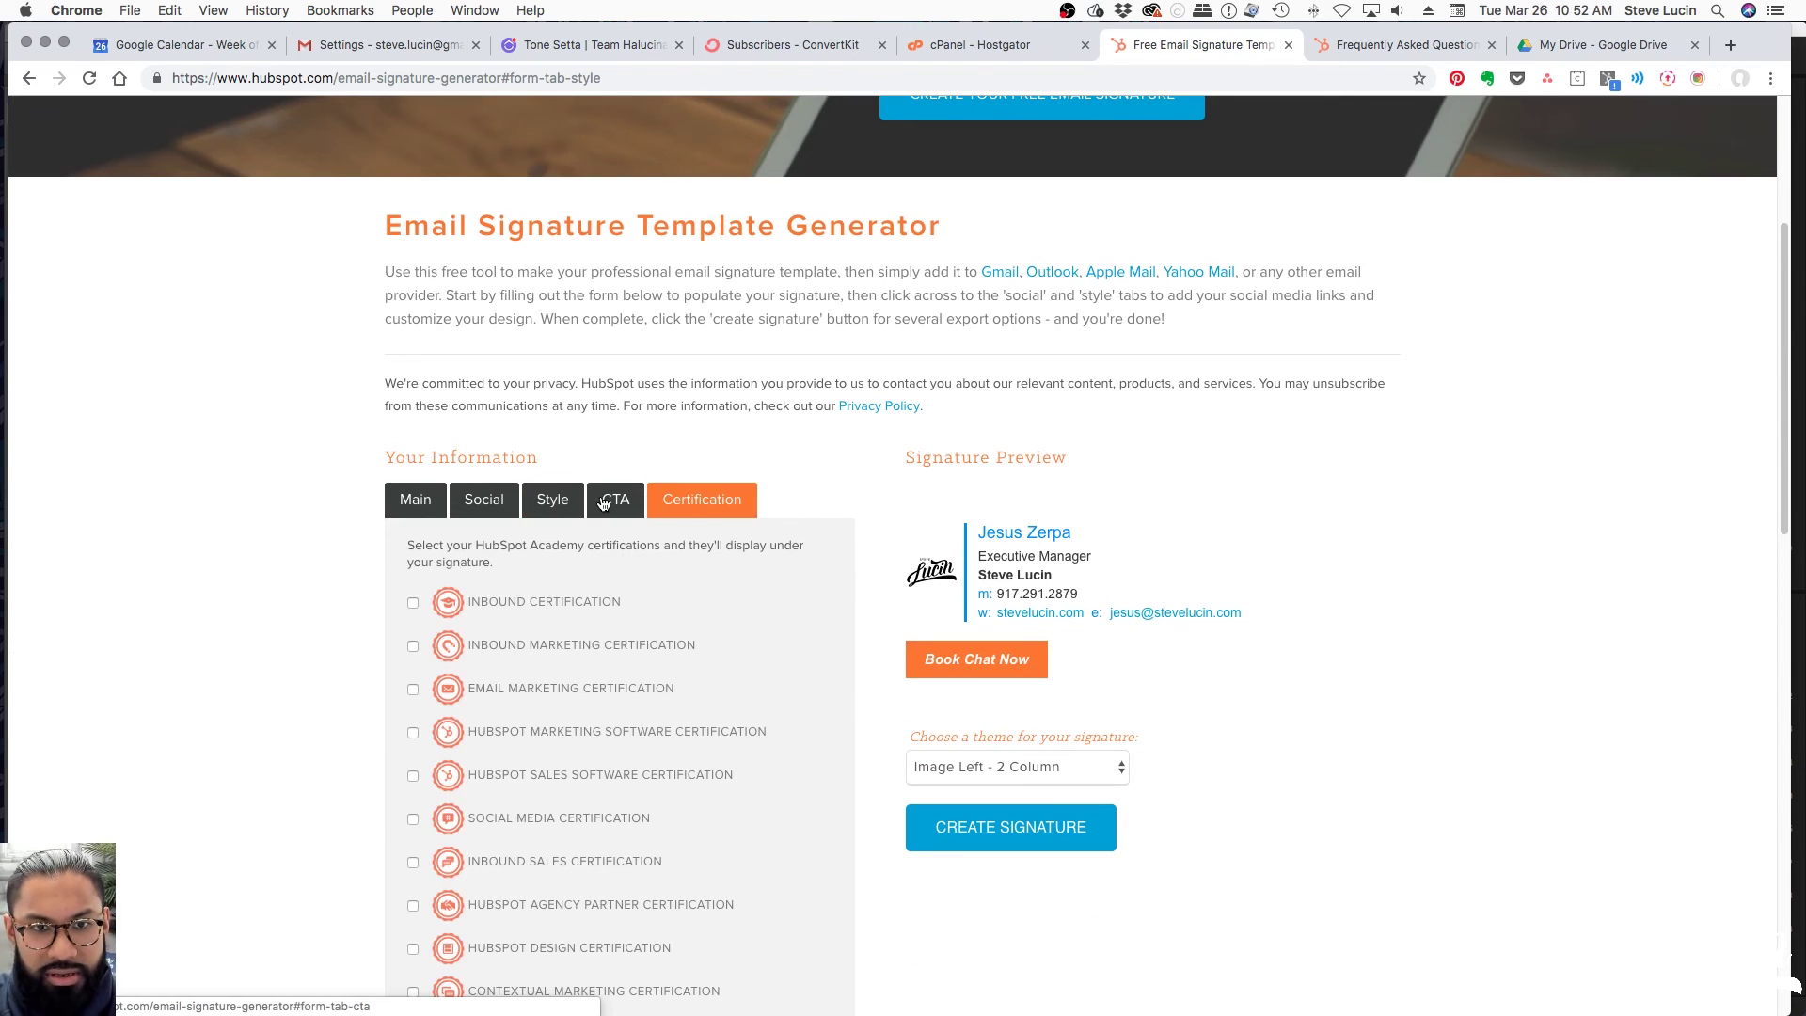
pyautogui.scroll(-4, 603, 502)
pyautogui.click(607, 498)
pyautogui.scroll(7, 659, 489)
pyautogui.scroll(-4, 689, 493)
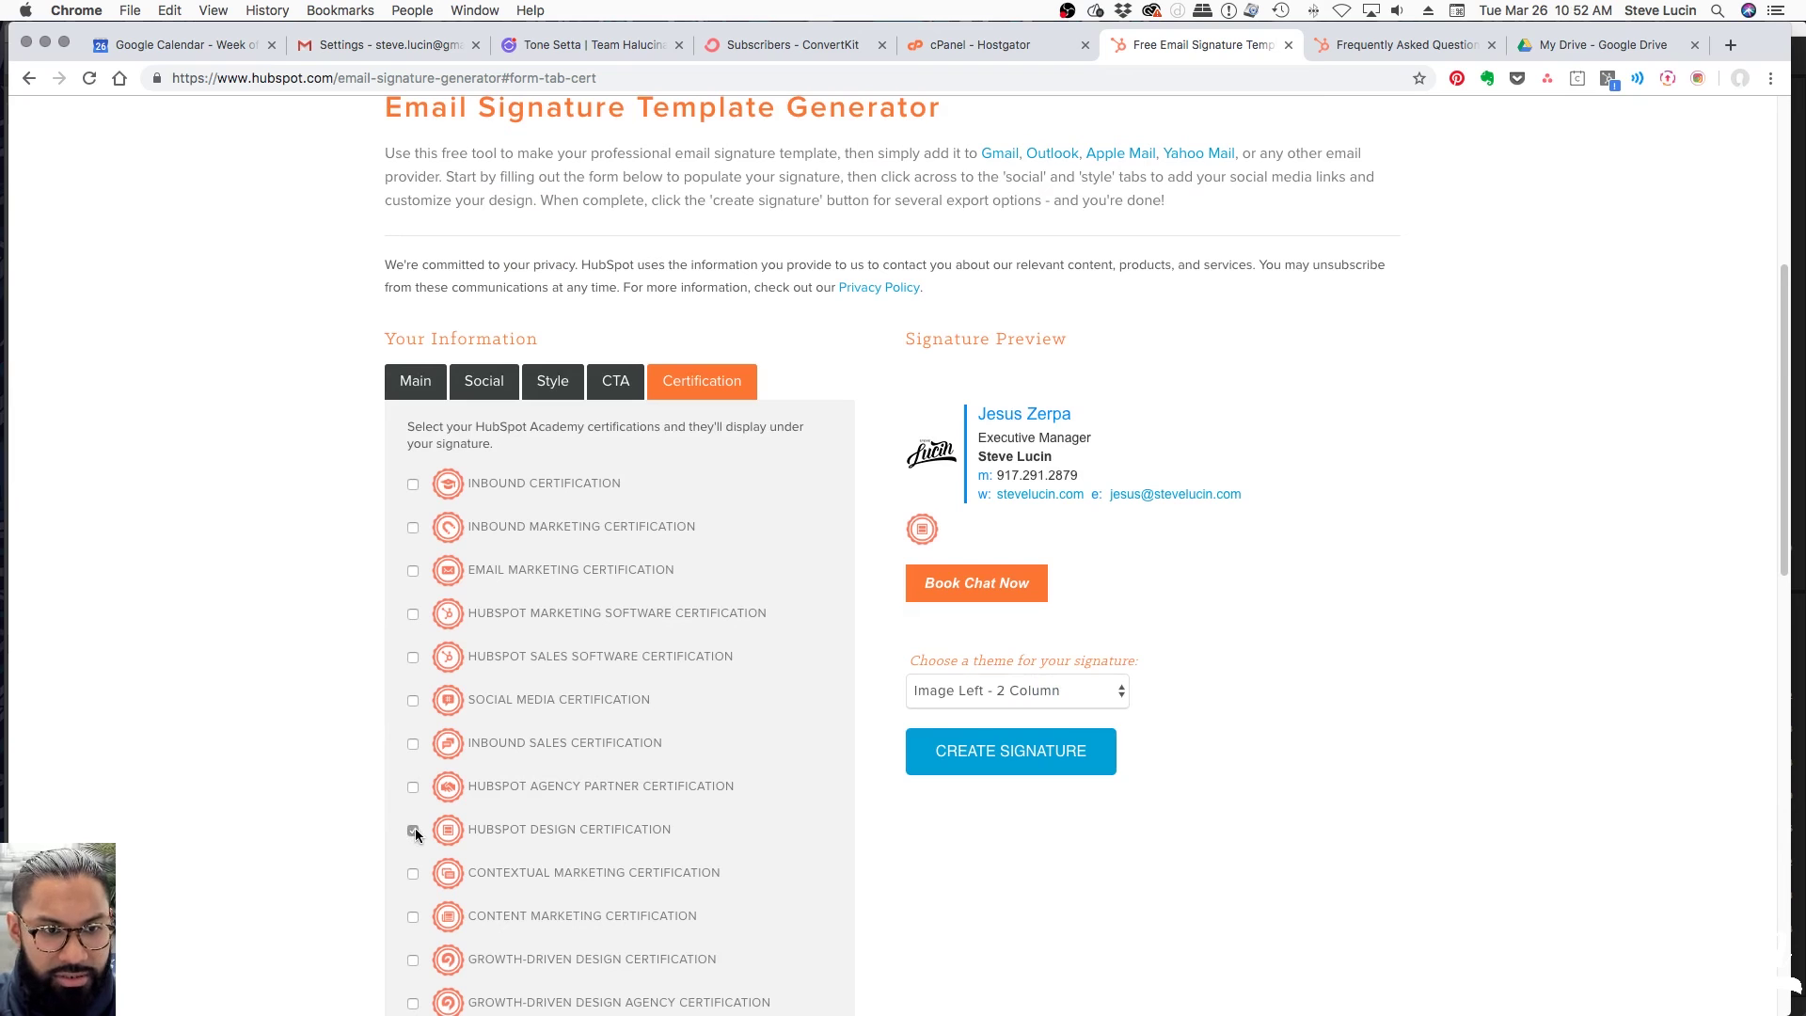
pyautogui.click(415, 828)
# Clear the CTA's Book Chat Now text and its link
pyautogui.click(618, 386)
pyautogui.scroll(-4, 382, 574)
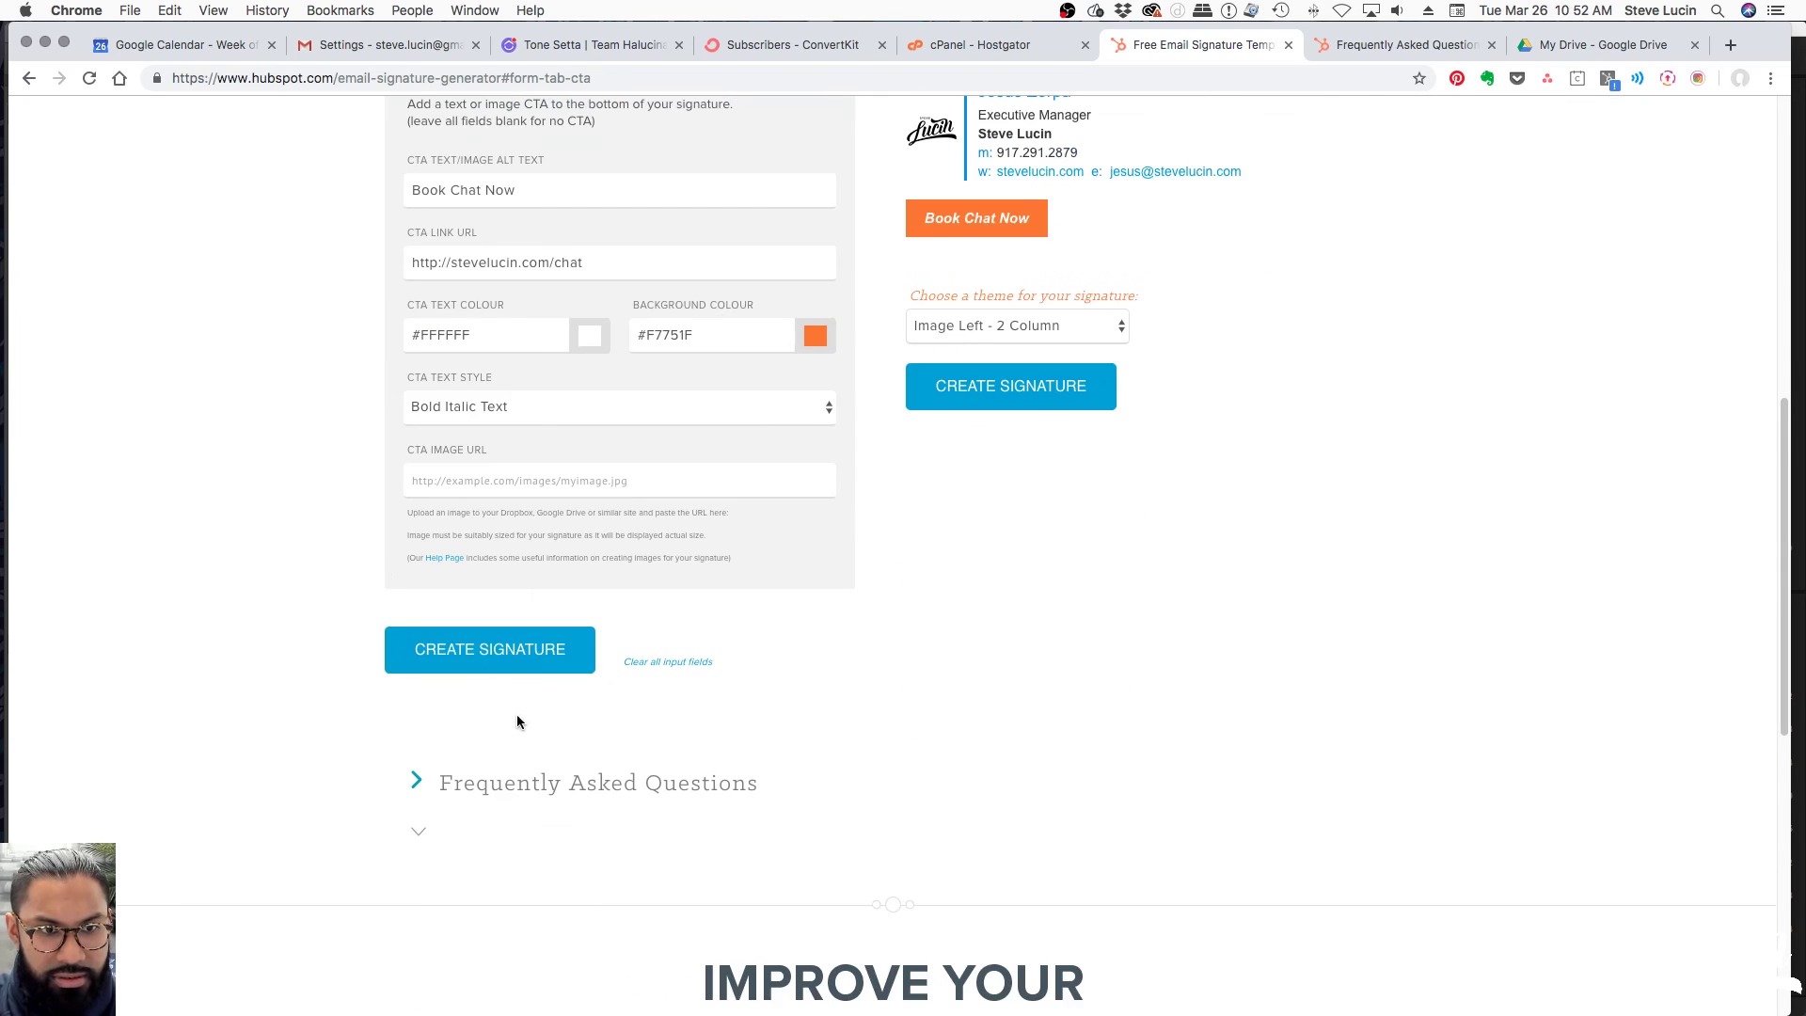
pyautogui.scroll(3, 765, 660)
pyautogui.tripleClick(553, 449)
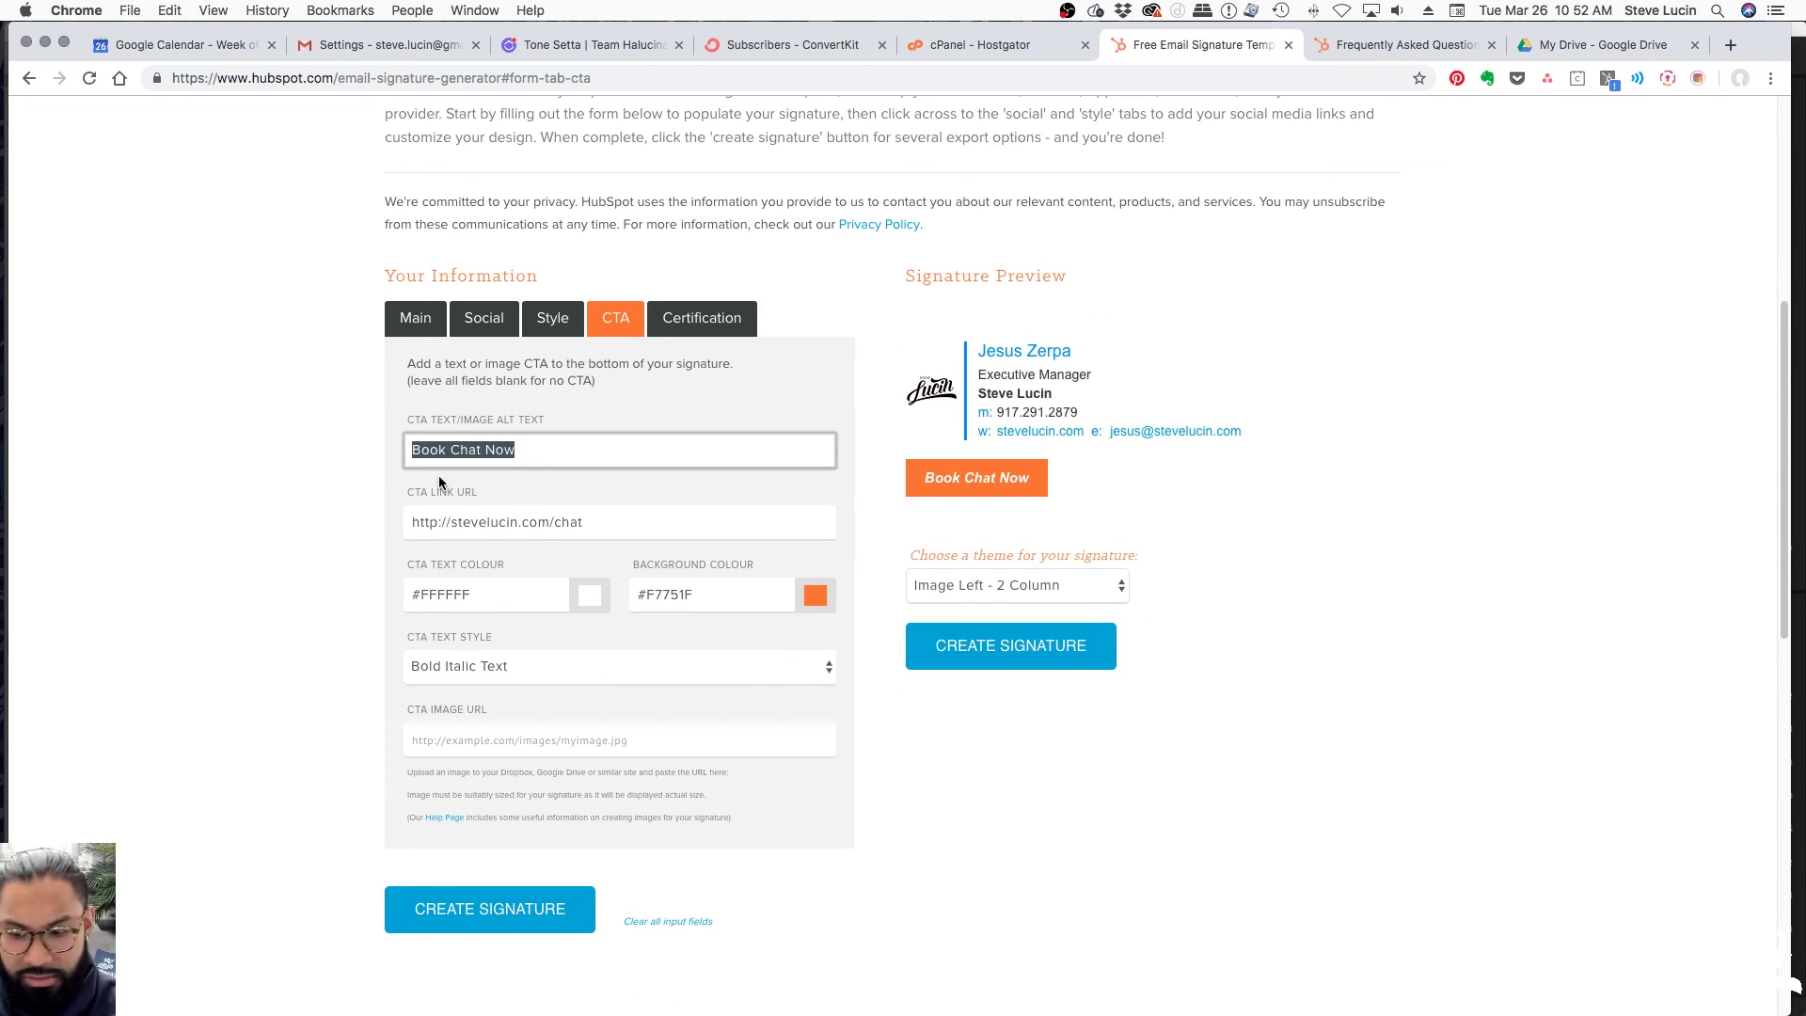
pyautogui.press('BackSpace')
pyautogui.moveTo(585, 523); pyautogui.dragTo(330, 523)
pyautogui.press('BackSpace')
pyautogui.click(997, 792)
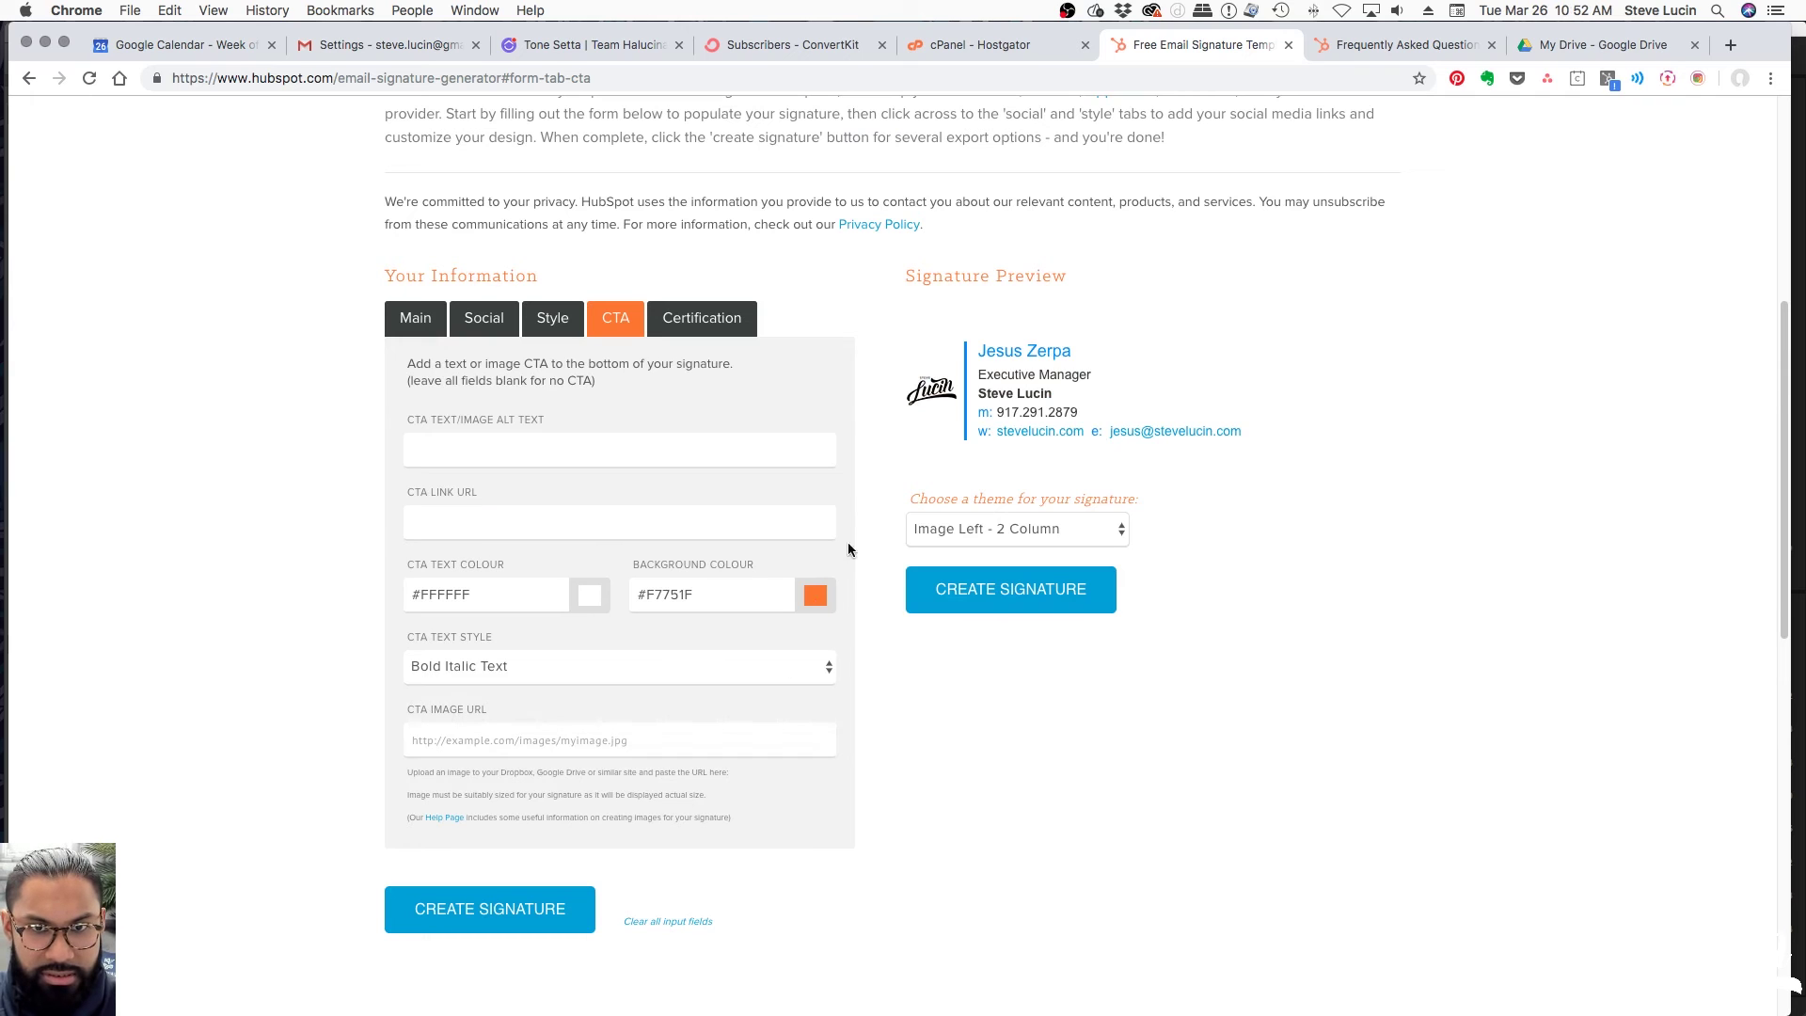
# Clear the Company Name and Mobile Phone fields on the Main tab
pyautogui.click(411, 331)
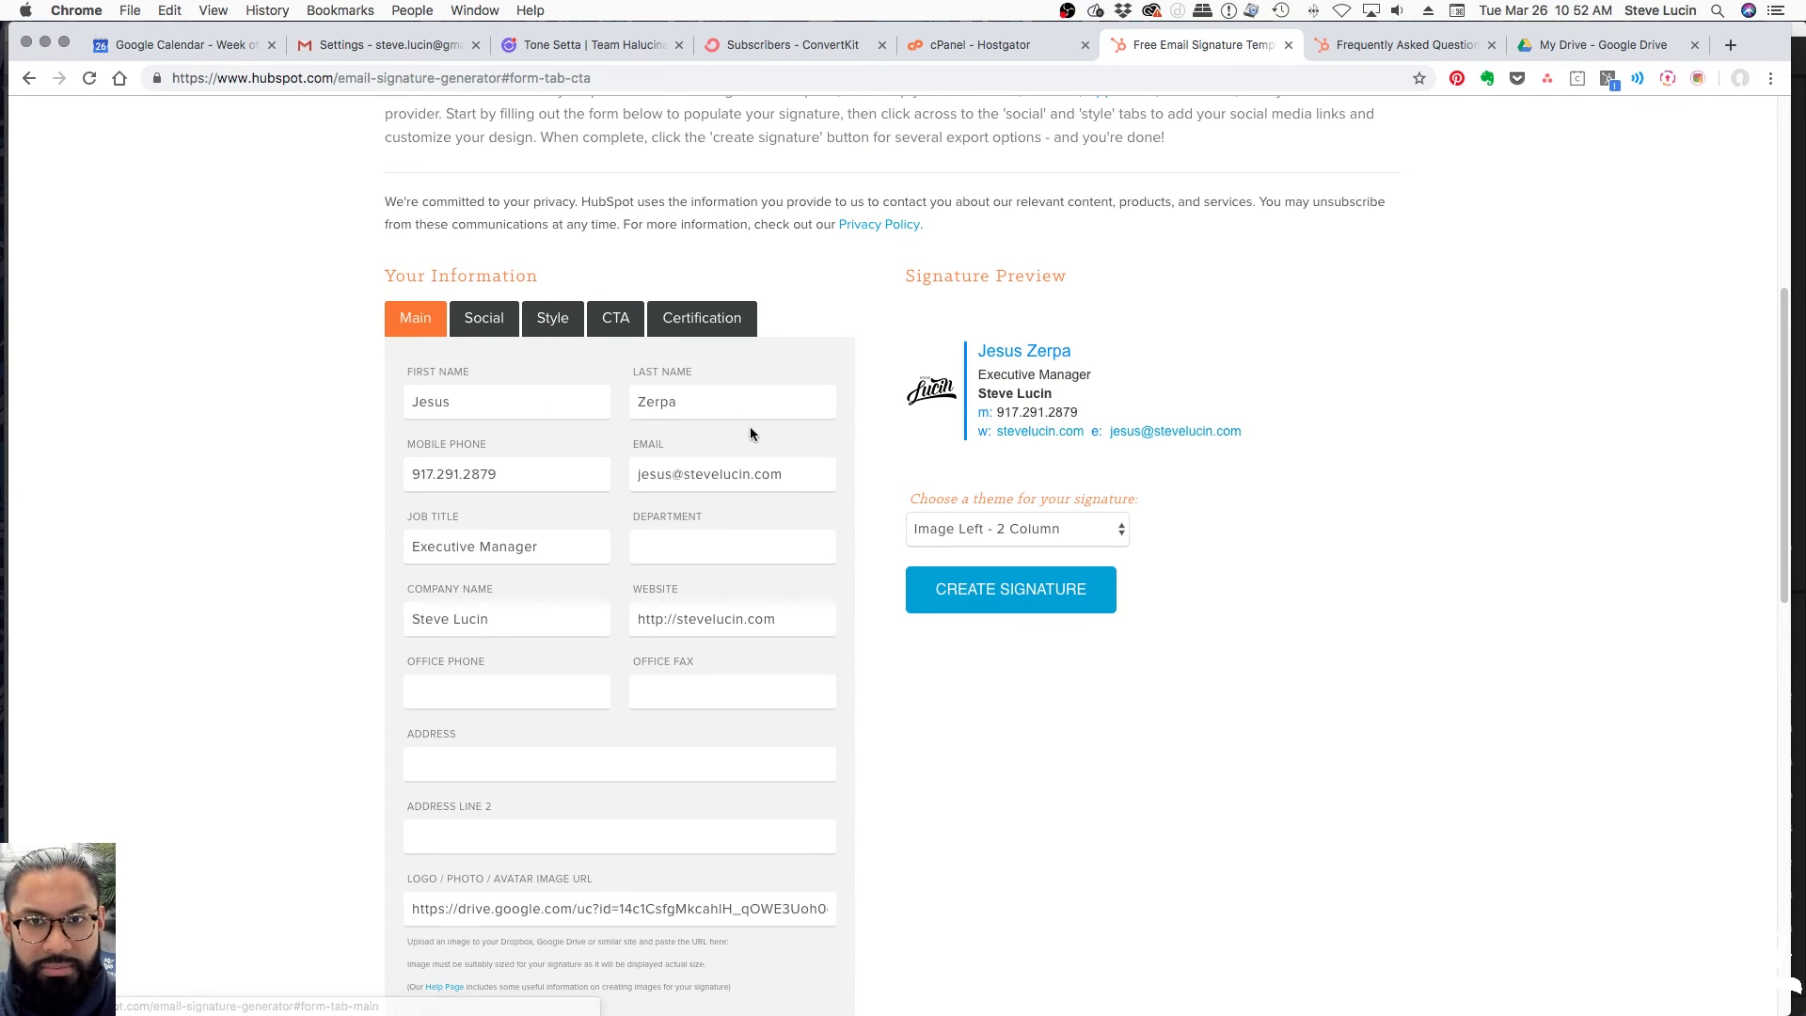
pyautogui.scroll(-5, 501, 484)
pyautogui.scroll(5, 827, 598)
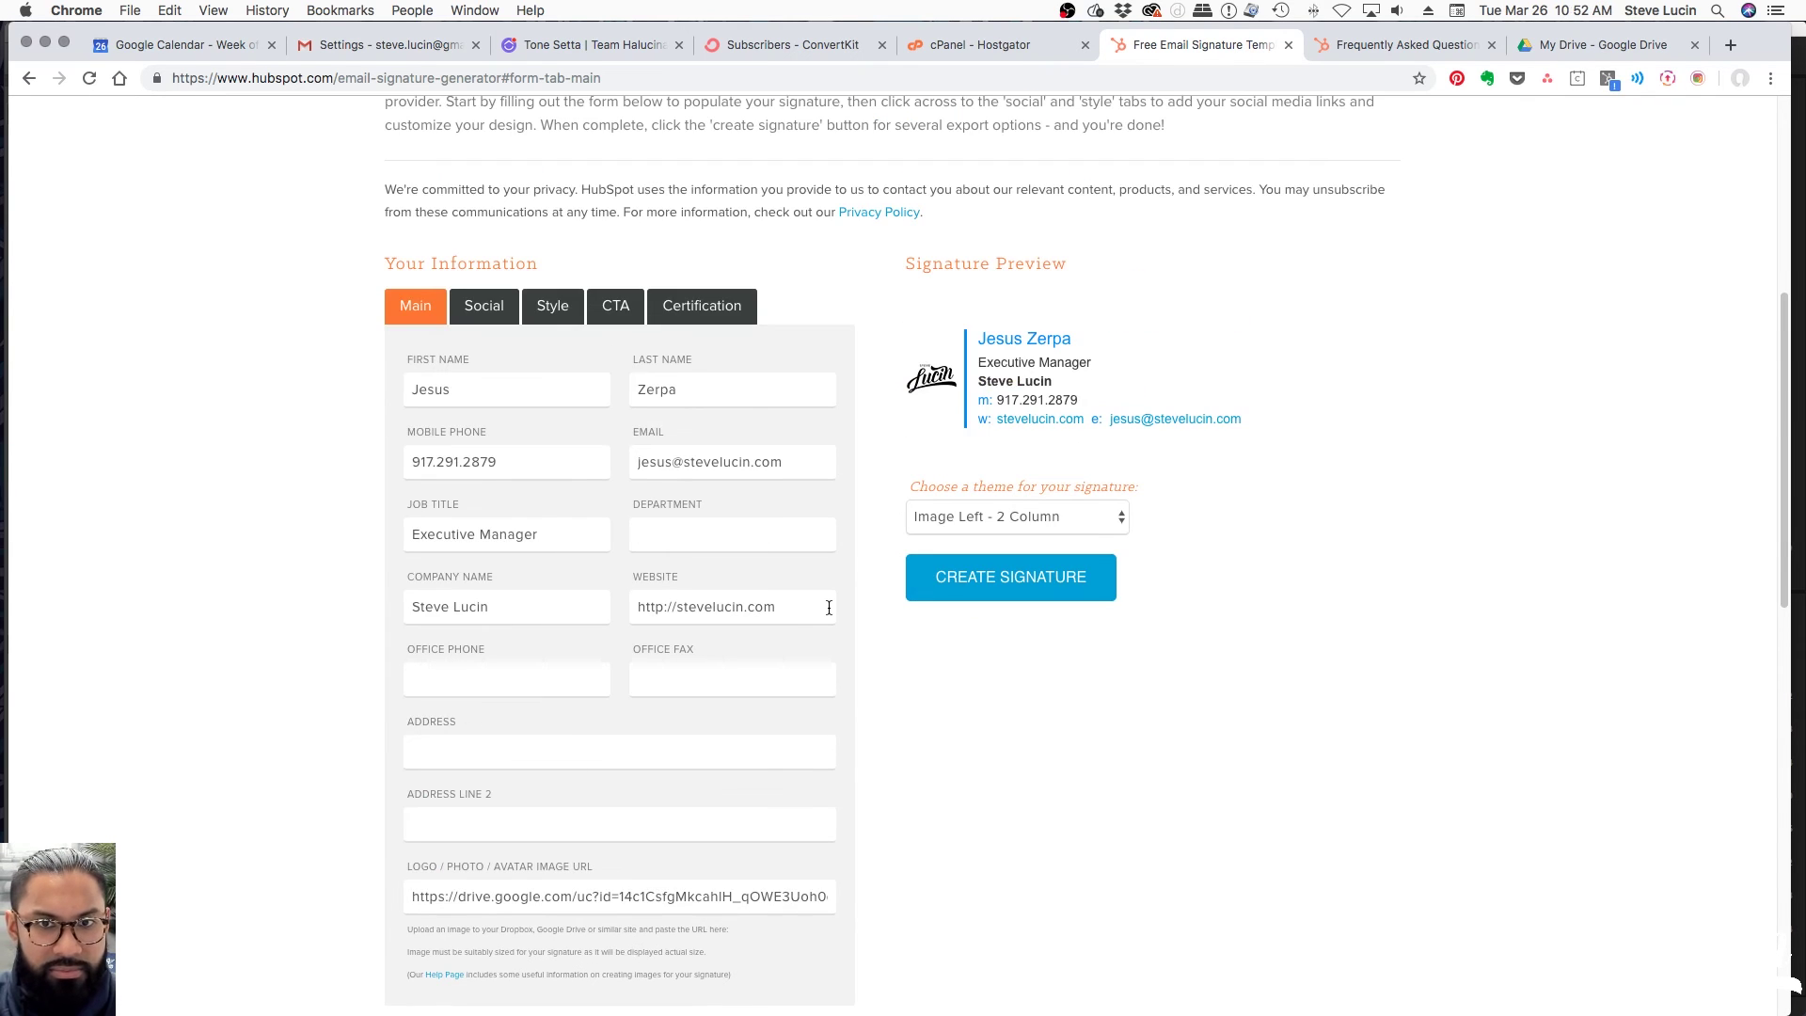
pyautogui.click(515, 610)
pyautogui.press('super+a')
pyautogui.press('BackSpace')
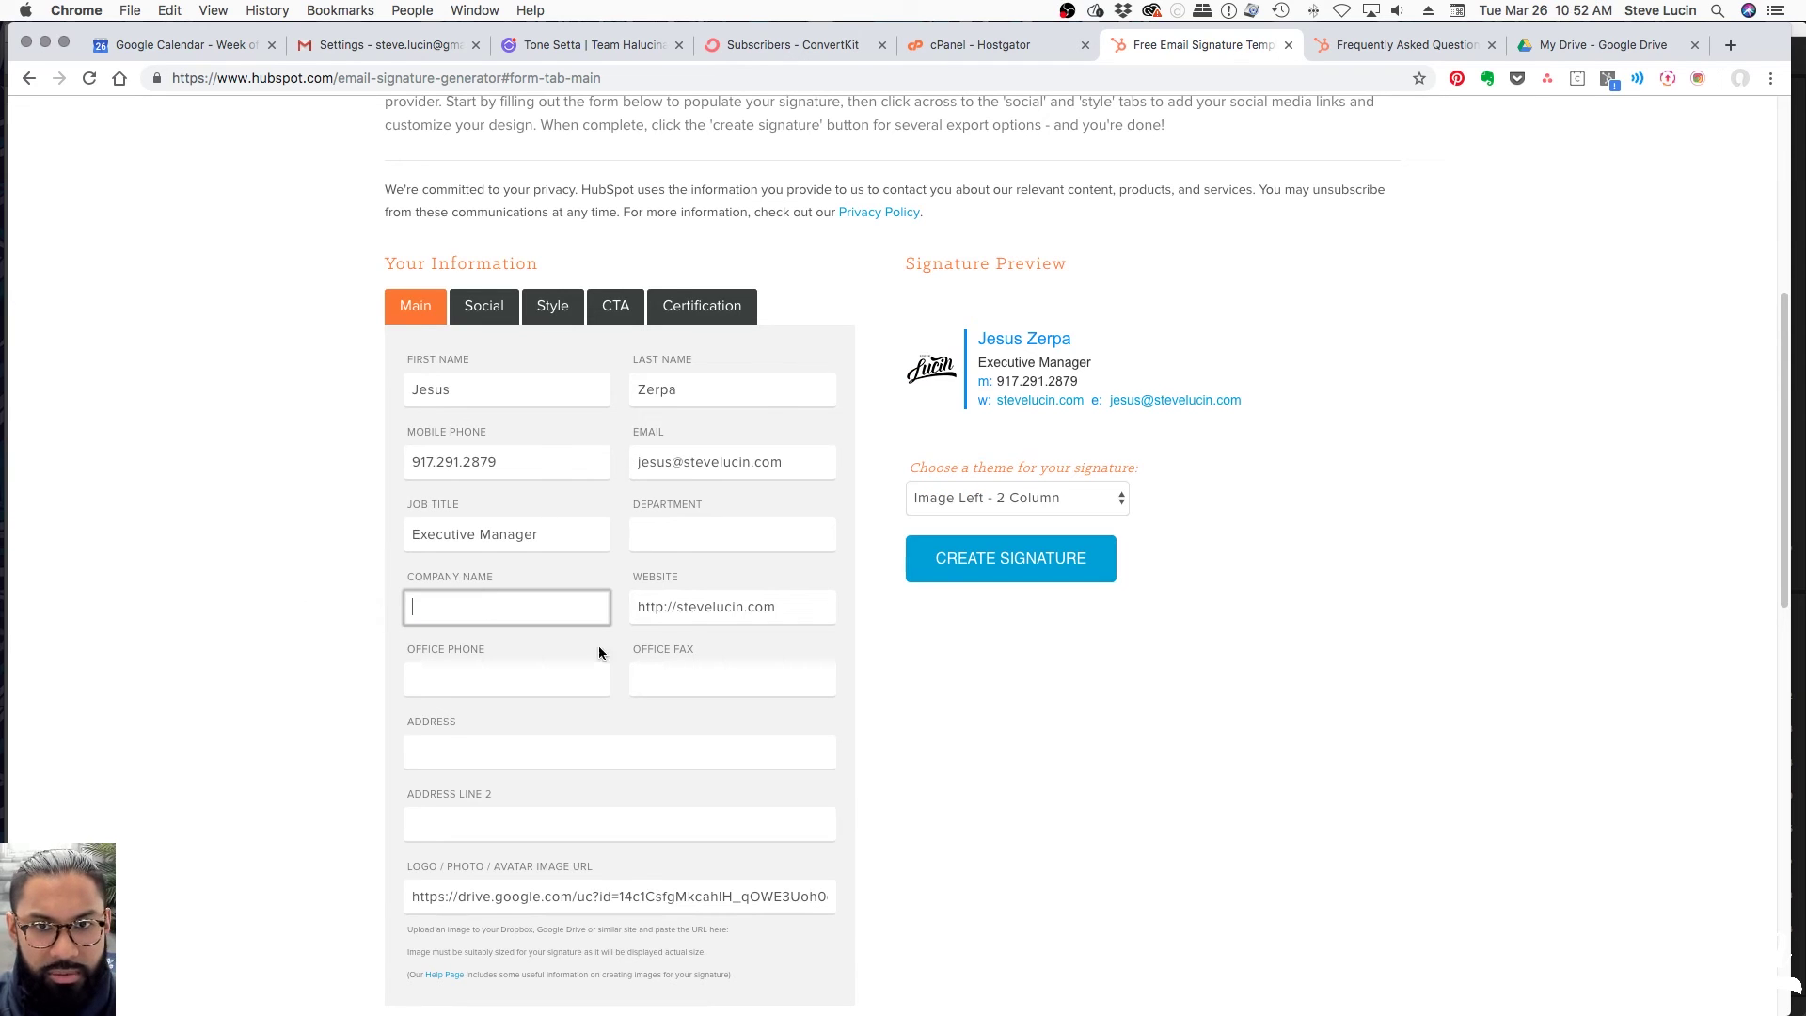
pyautogui.click(405, 453)
pyautogui.press('super+a')
pyautogui.press('BackSpace')
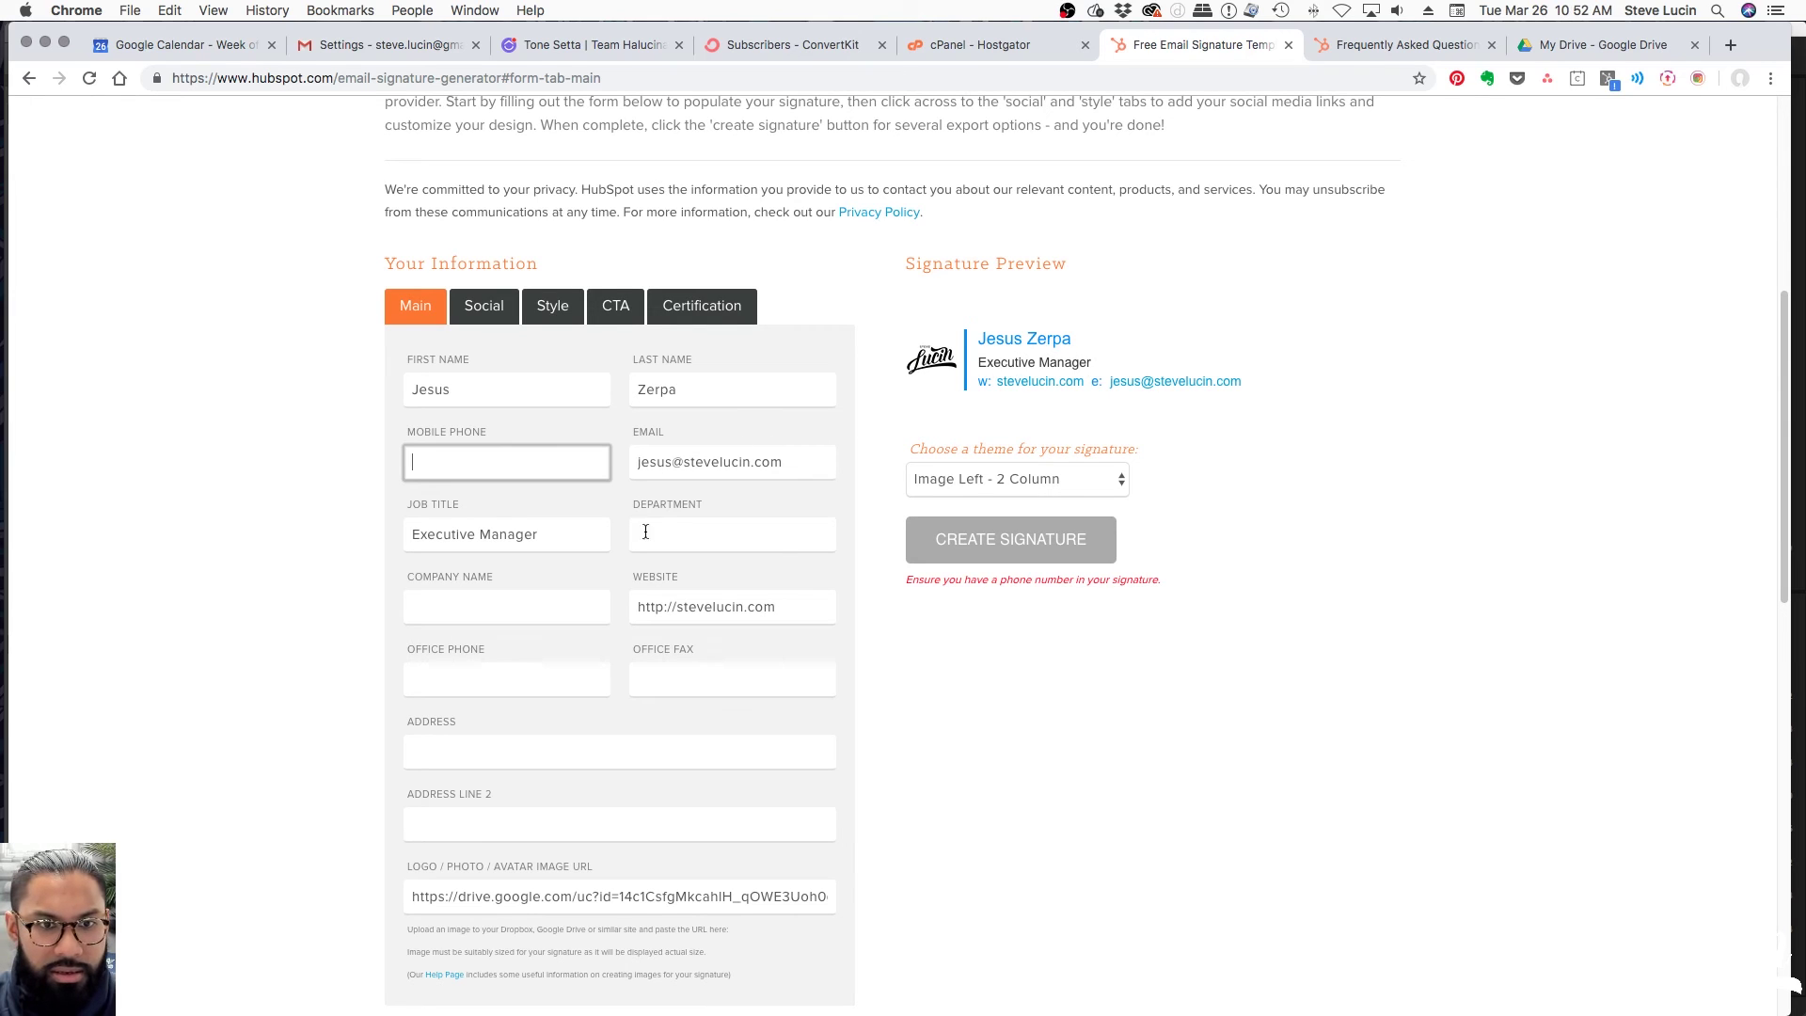
# Replace the email address with the new one, leaving the job title unchanged
pyautogui.tripleClick(779, 605)
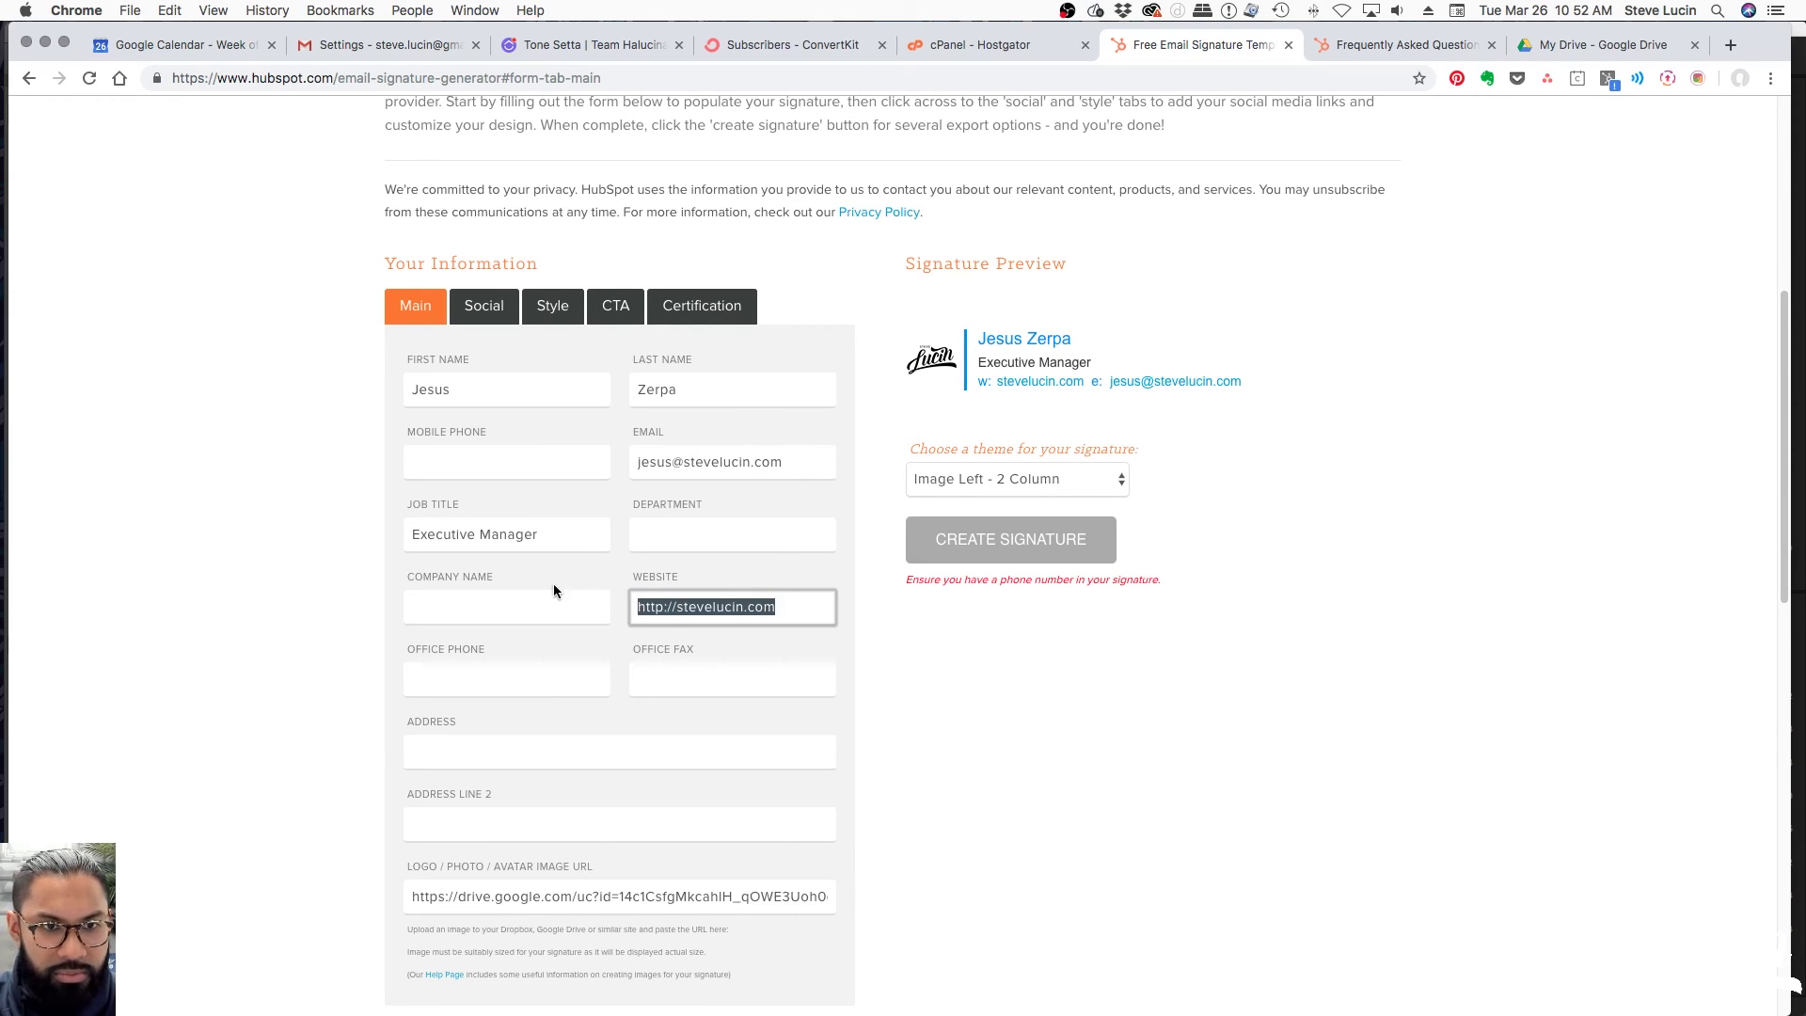
pyautogui.click(709, 464)
pyautogui.press('super+a')
pyautogui.press('BackSpace')
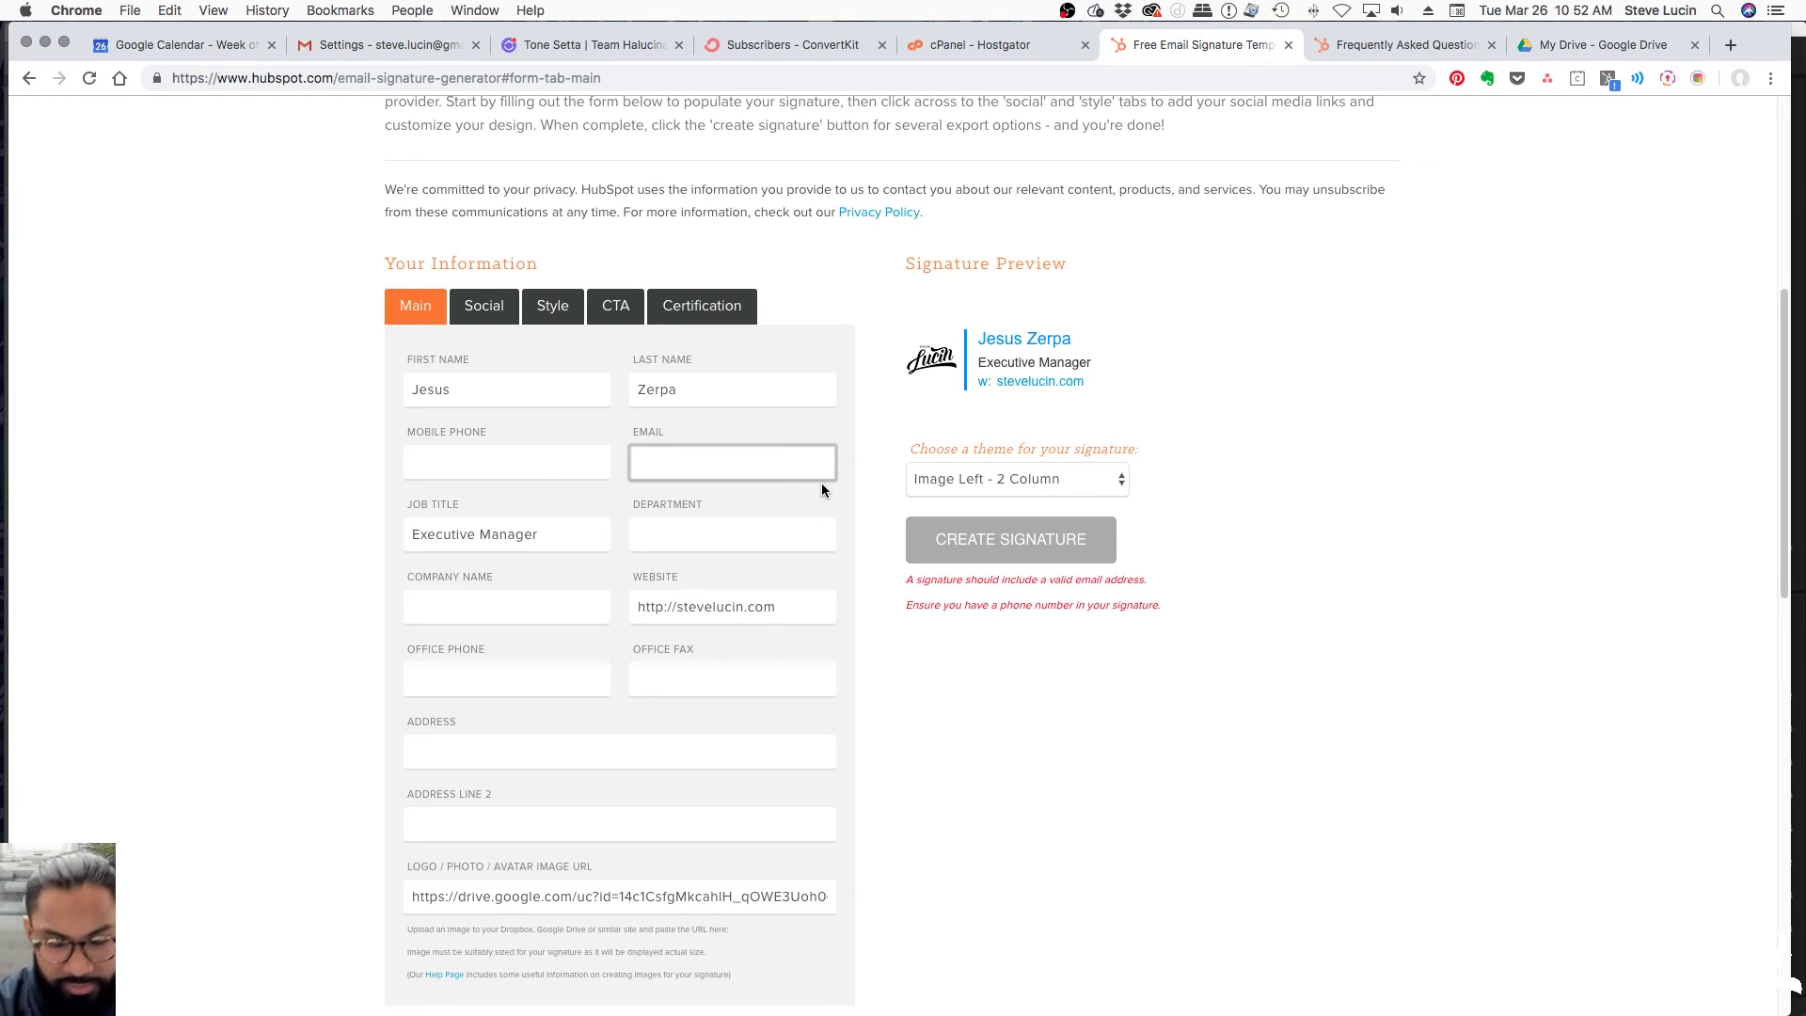
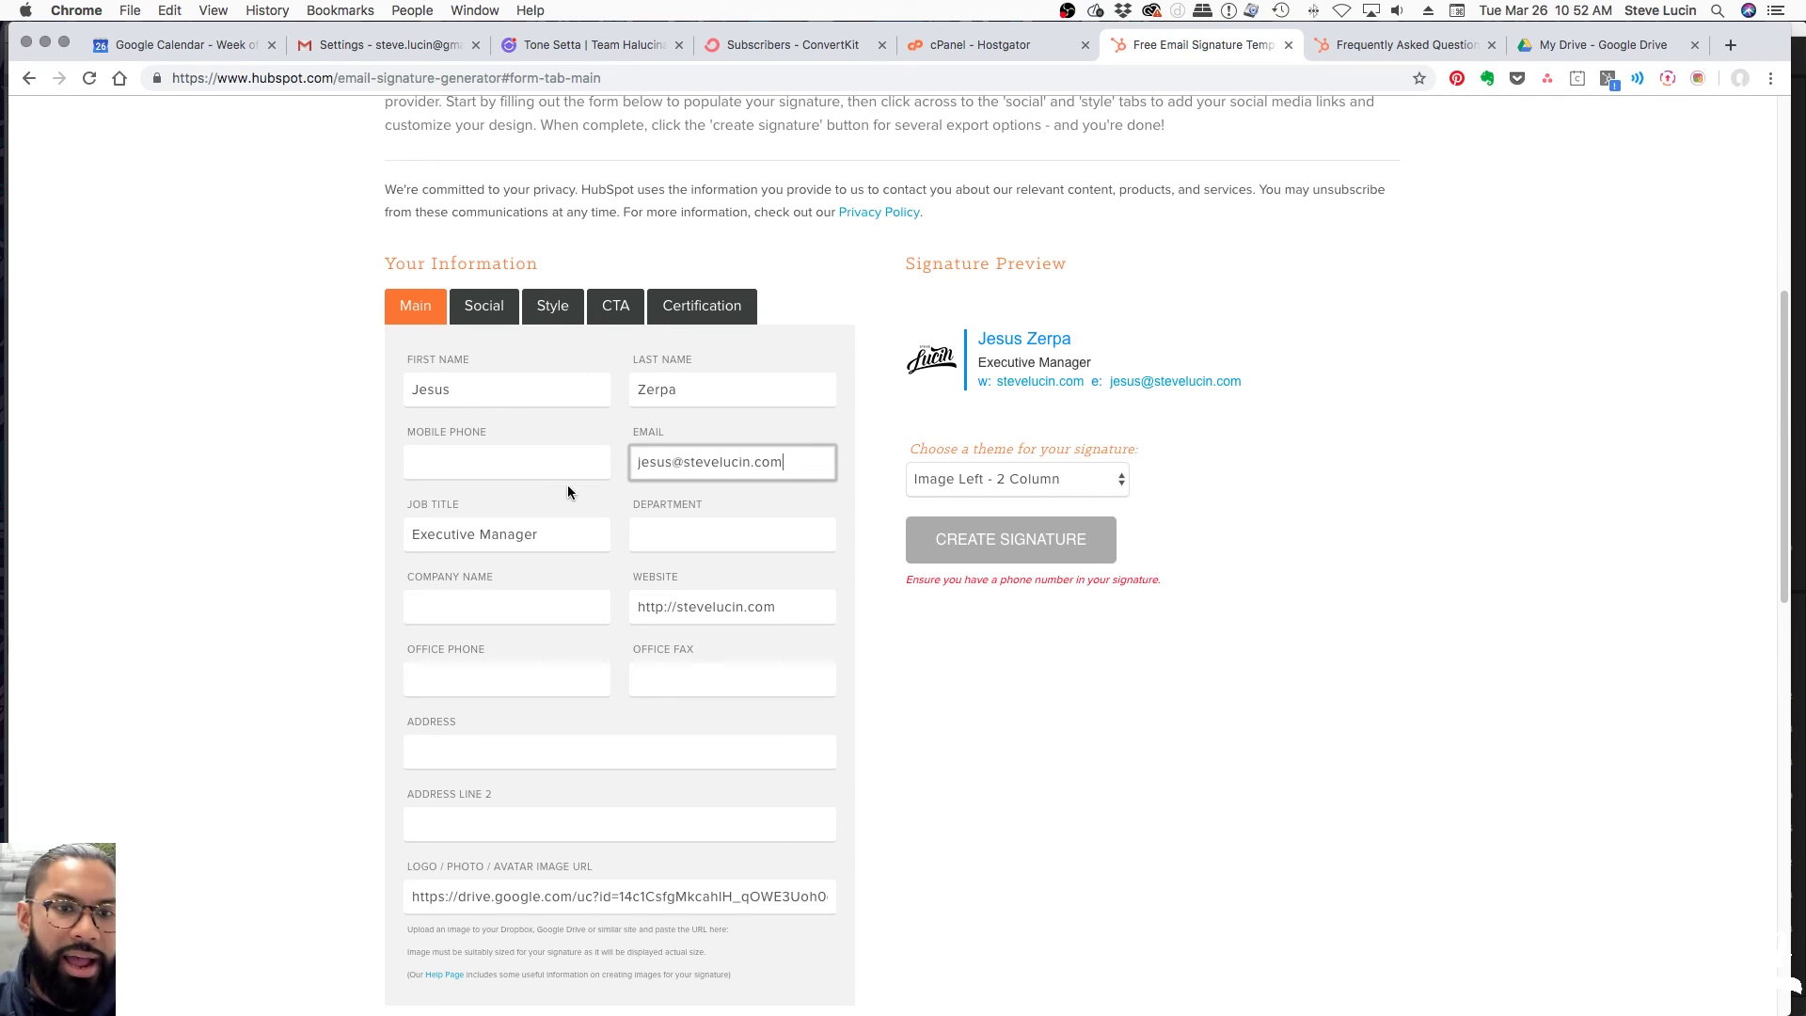
pyautogui.click(578, 536)
pyautogui.moveTo(579, 536); pyautogui.dragTo(412, 533)
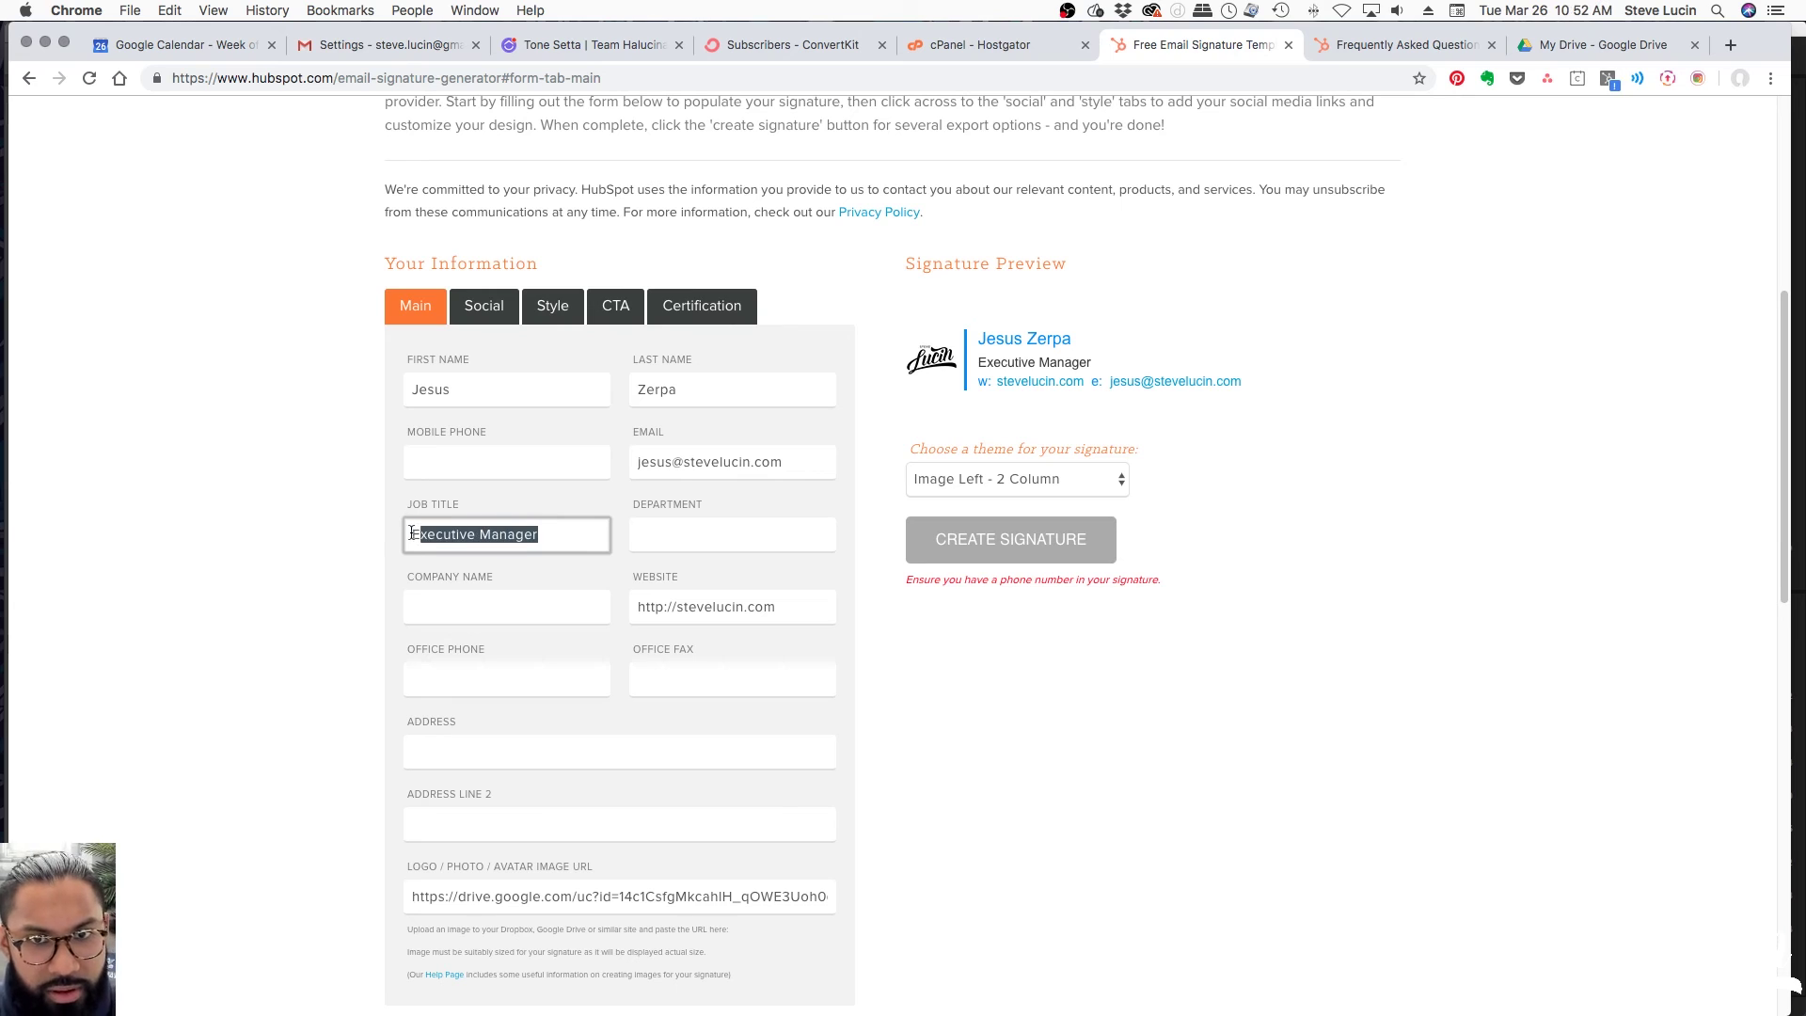
pyautogui.click(1014, 766)
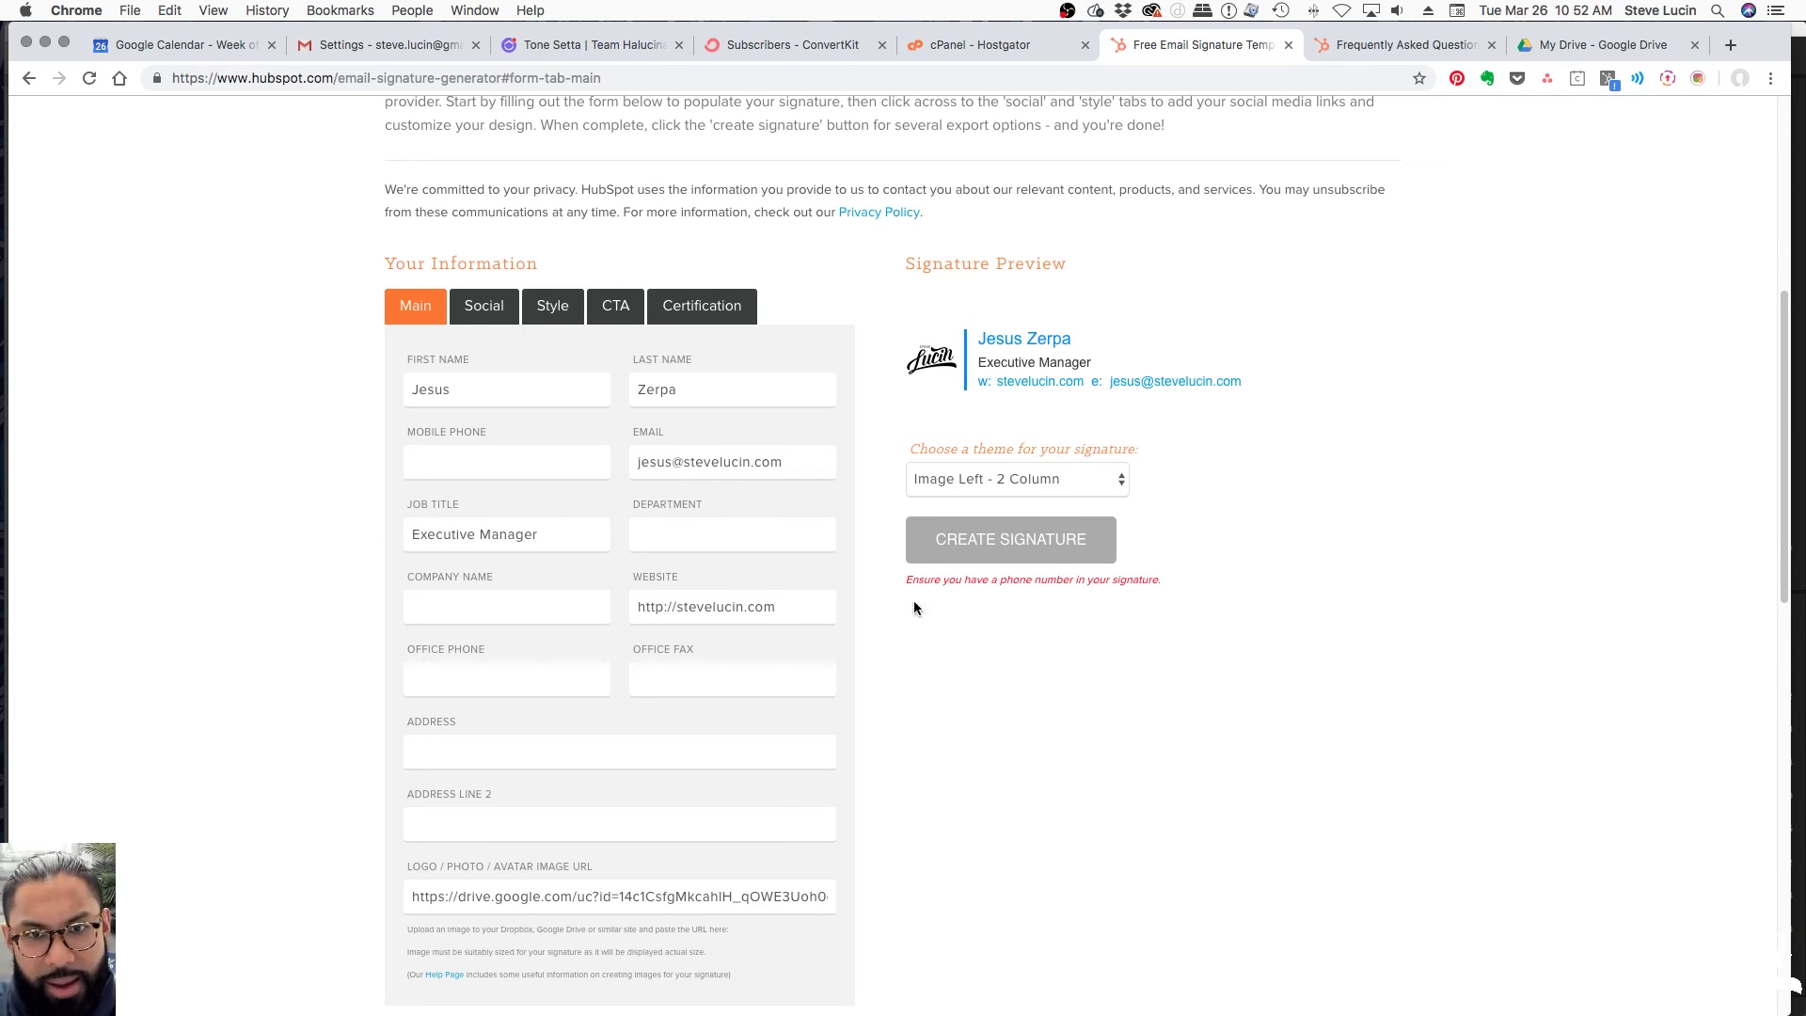
pyautogui.scroll(-1, 1080, 679)
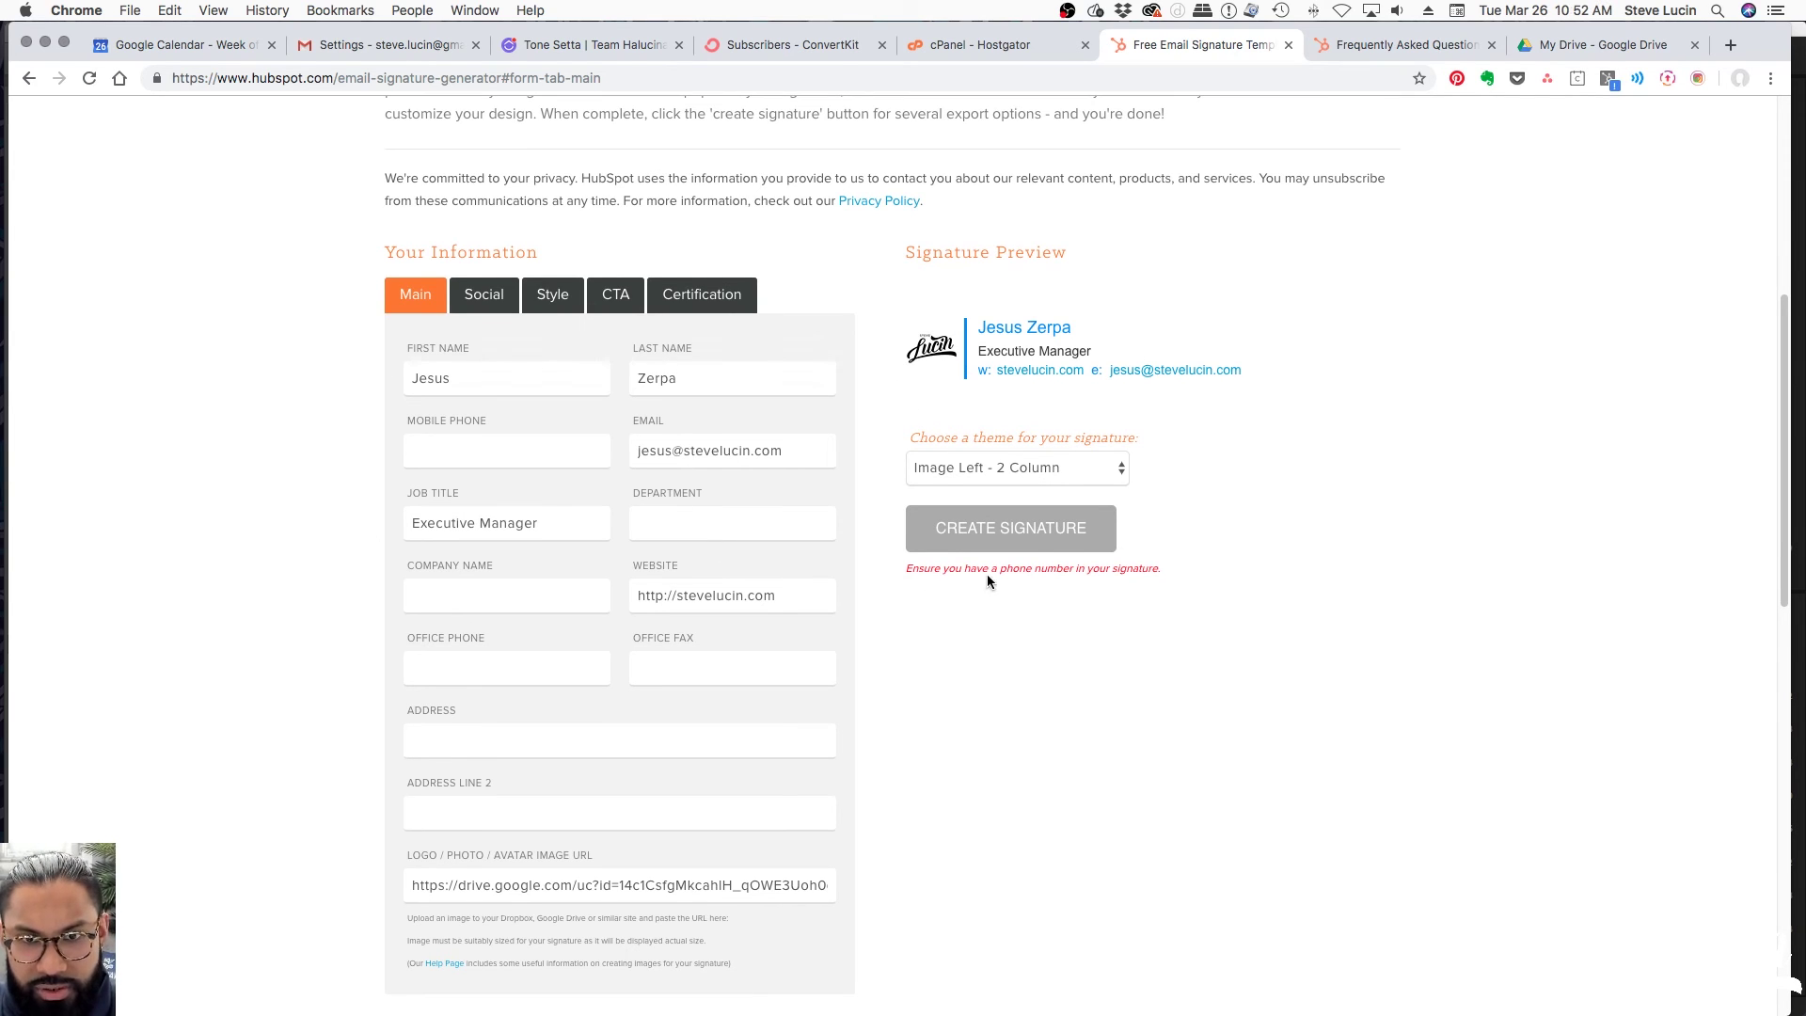
pyautogui.scroll(-5, 998, 747)
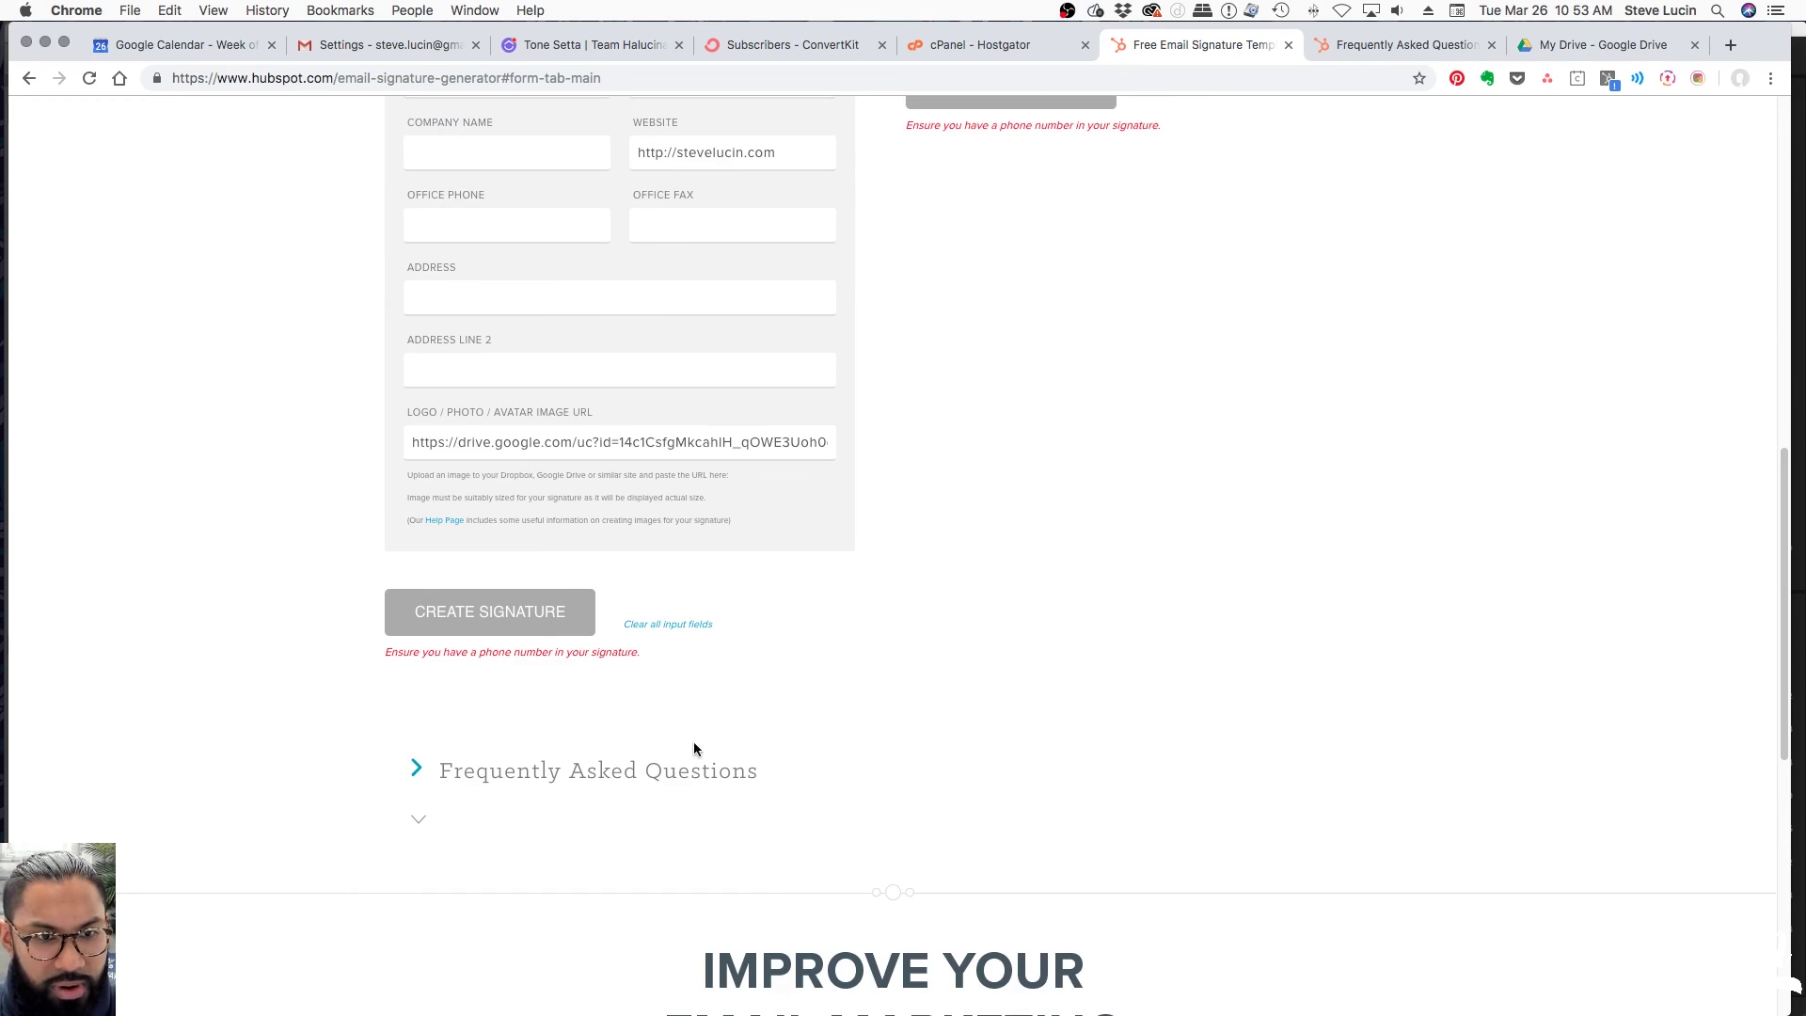
pyautogui.scroll(4, 959, 661)
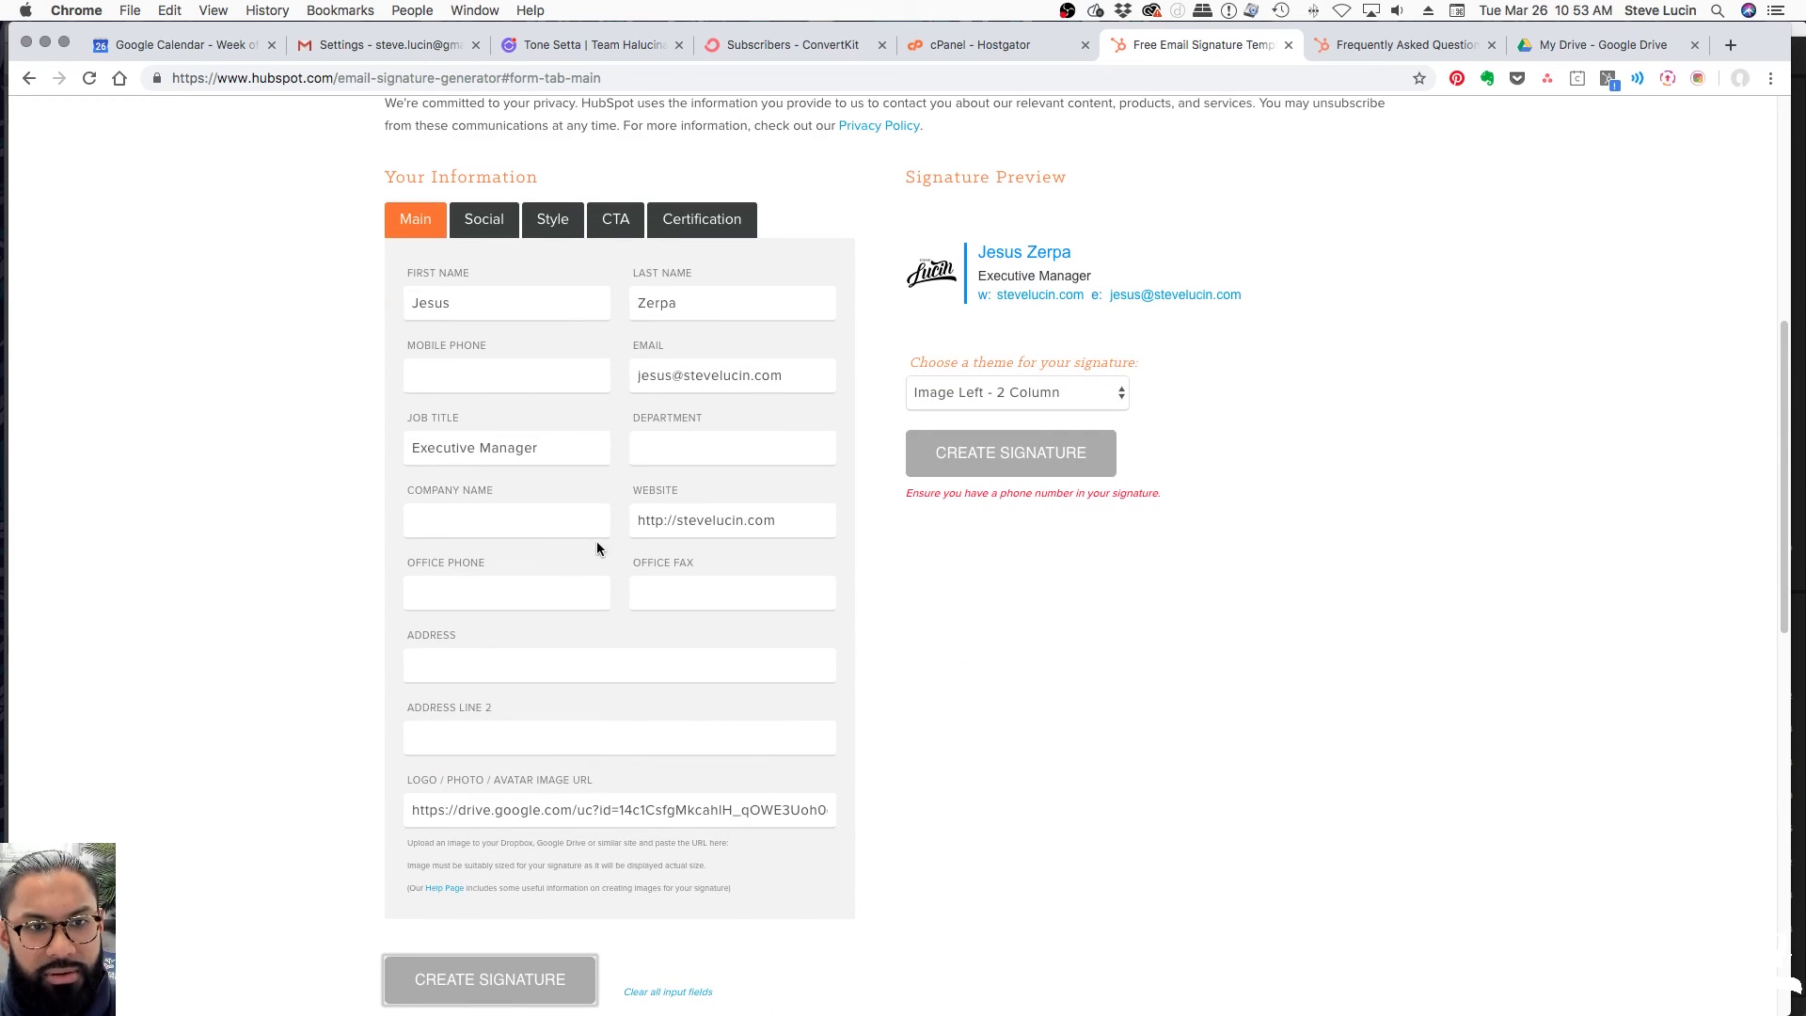
pyautogui.click(472, 374)
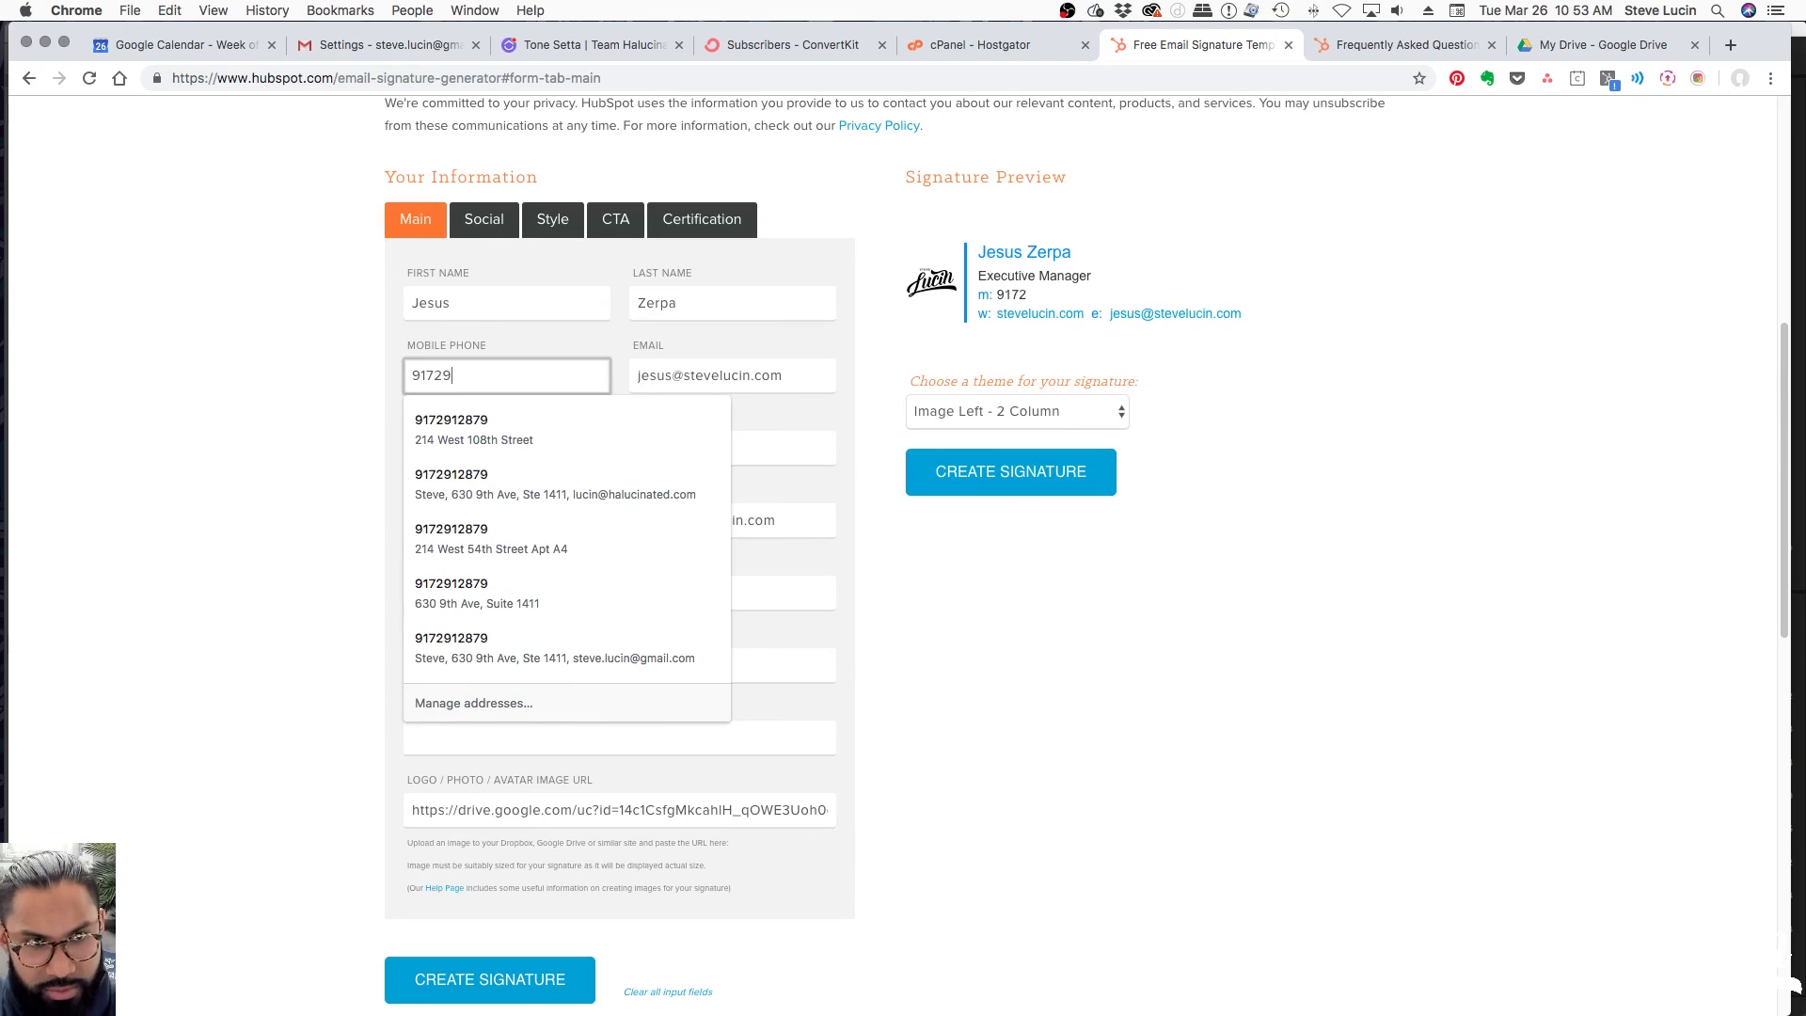
pyautogui.press('Tab')
pyautogui.click(1127, 717)
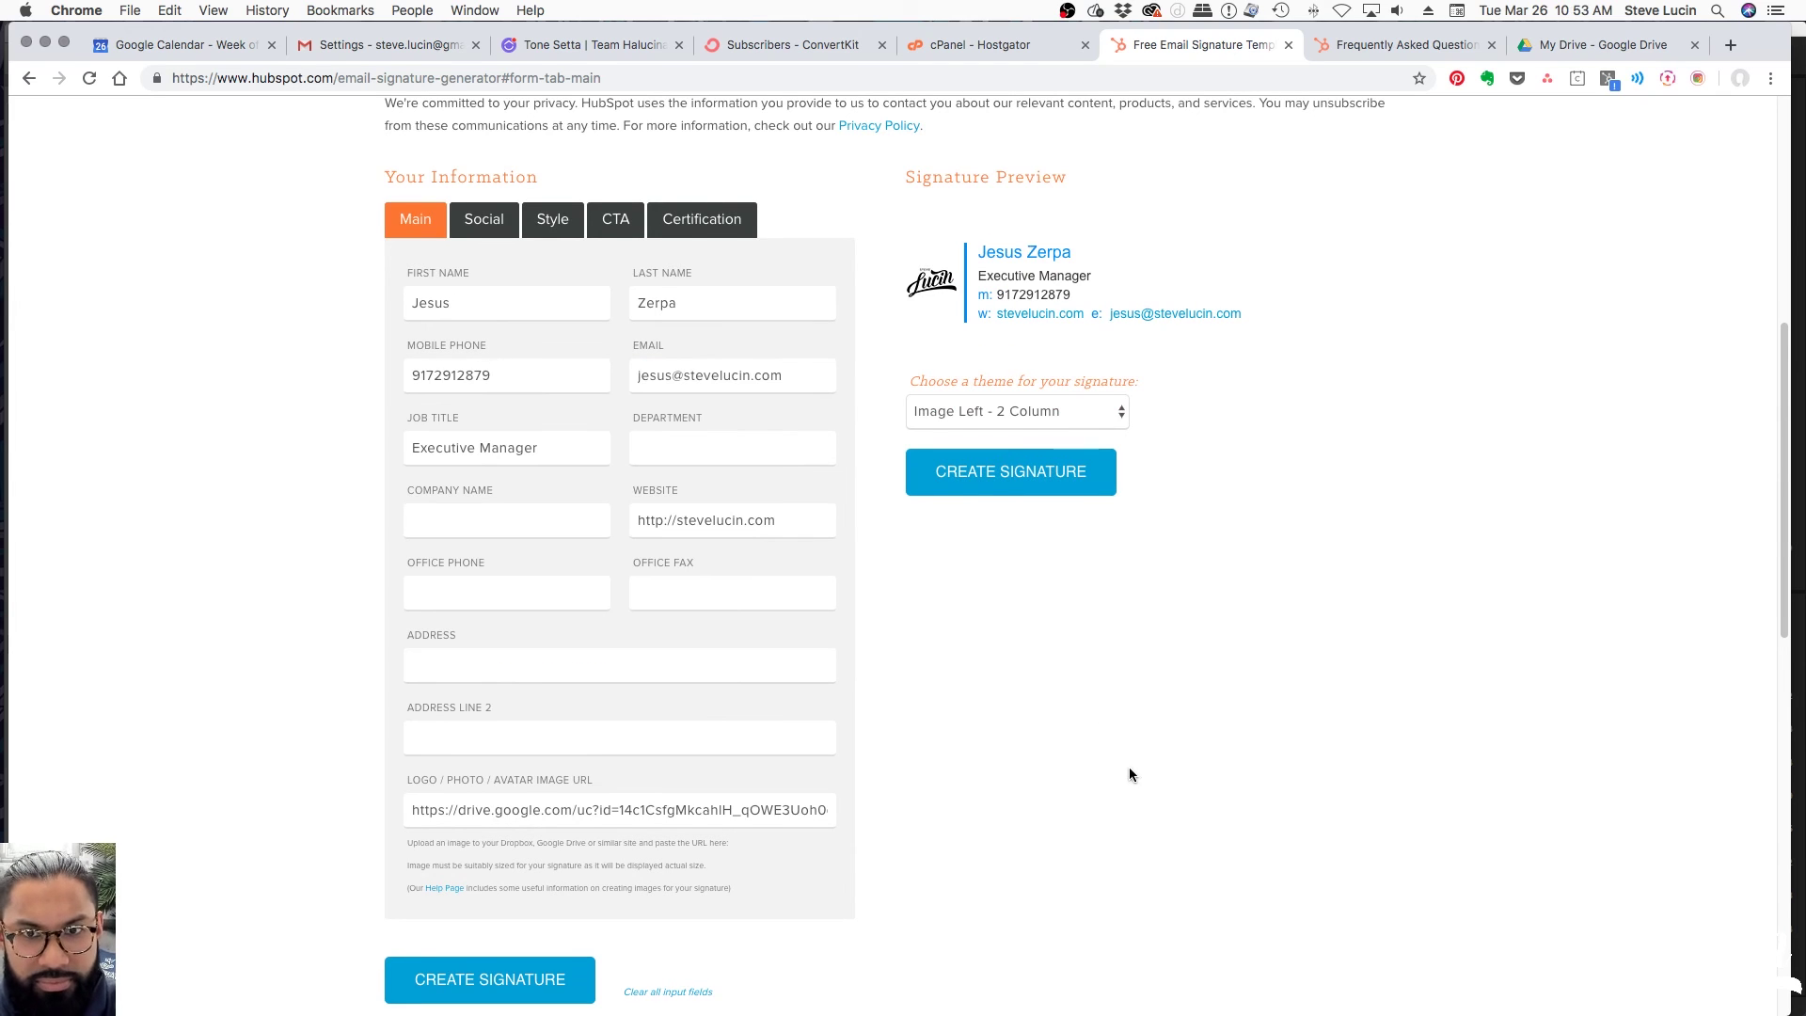
pyautogui.scroll(-2, 1128, 771)
pyautogui.scroll(3, 940, 748)
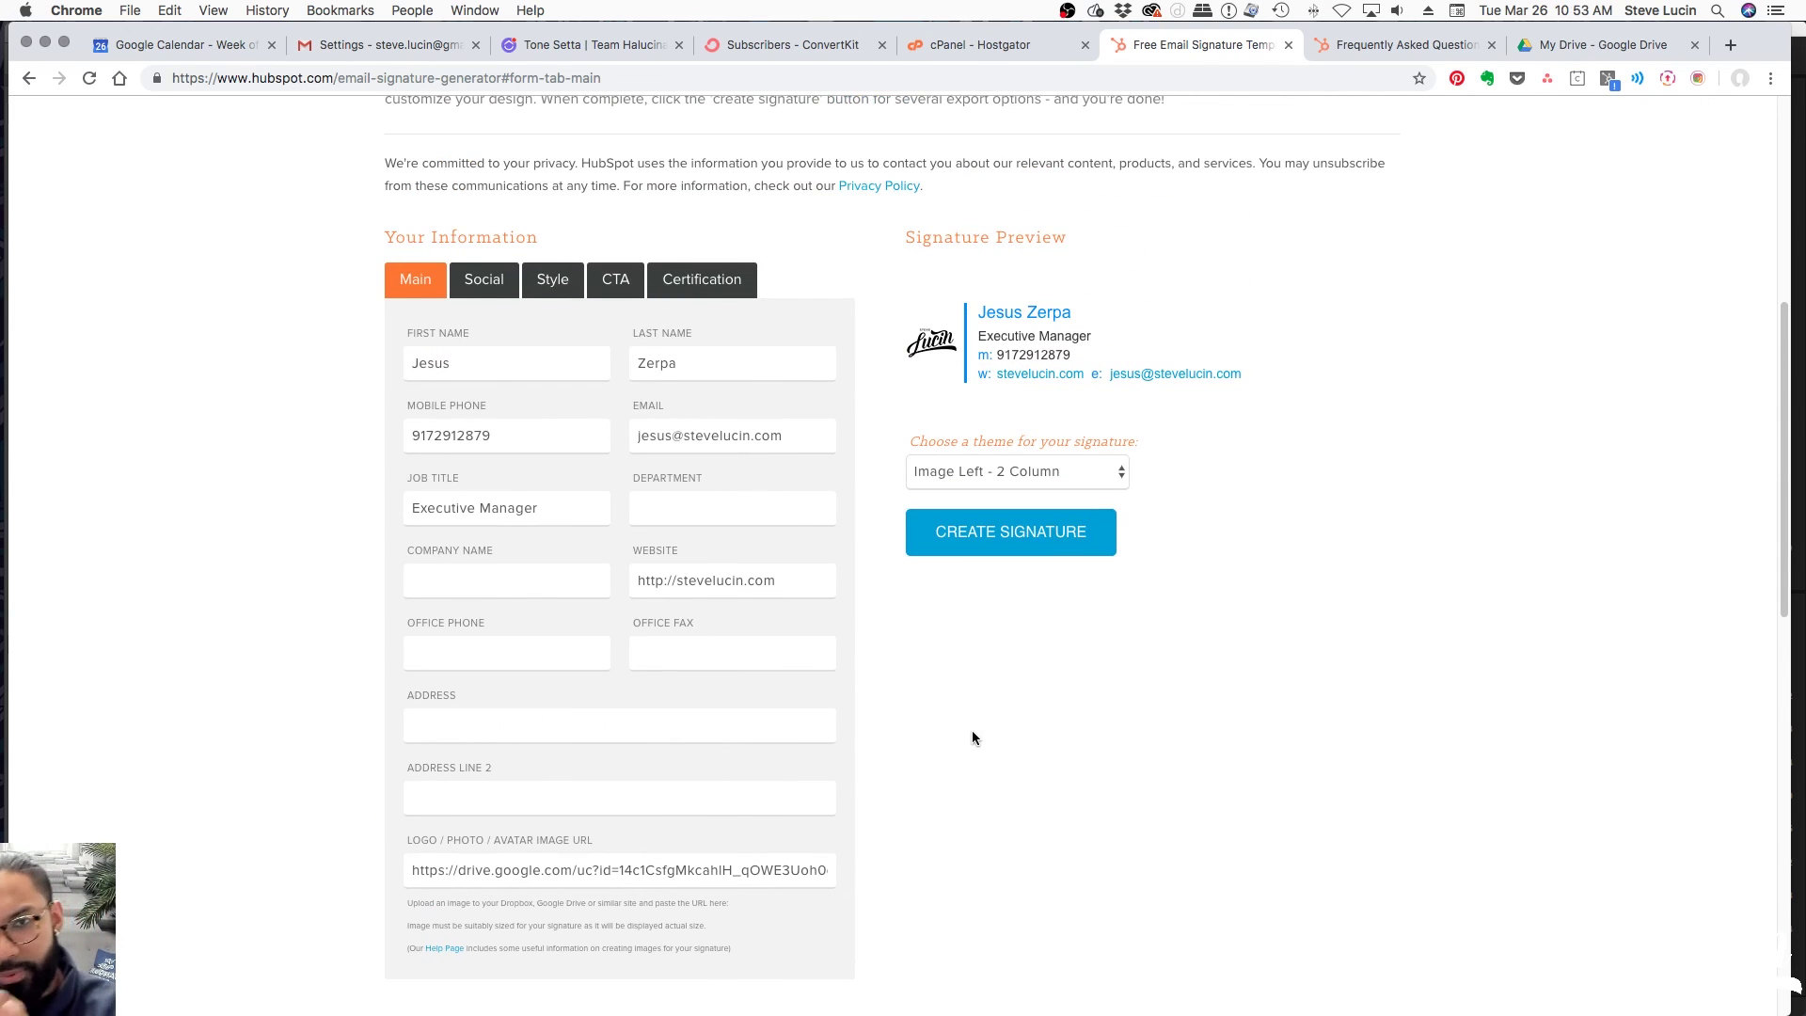
pyautogui.scroll(-2, 1019, 707)
# Create the signature with company name SteveLucin.com and select it for copying
pyautogui.click(552, 904)
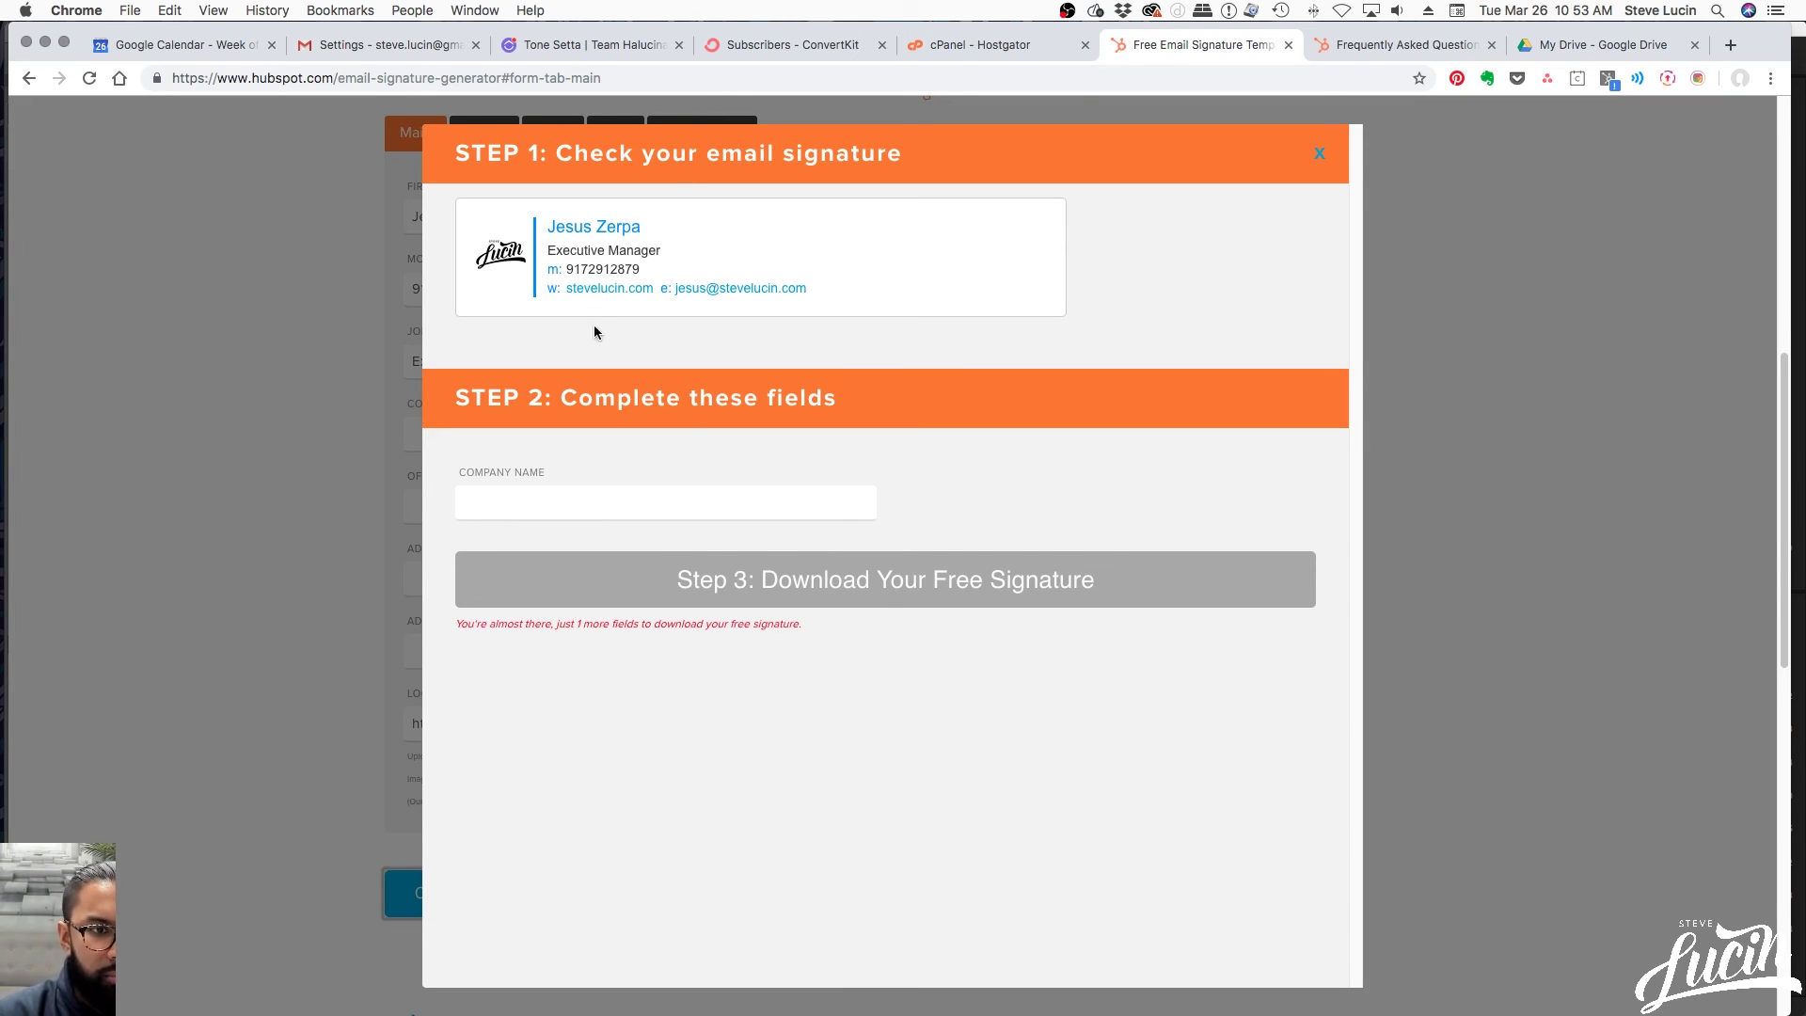
pyautogui.click(607, 501)
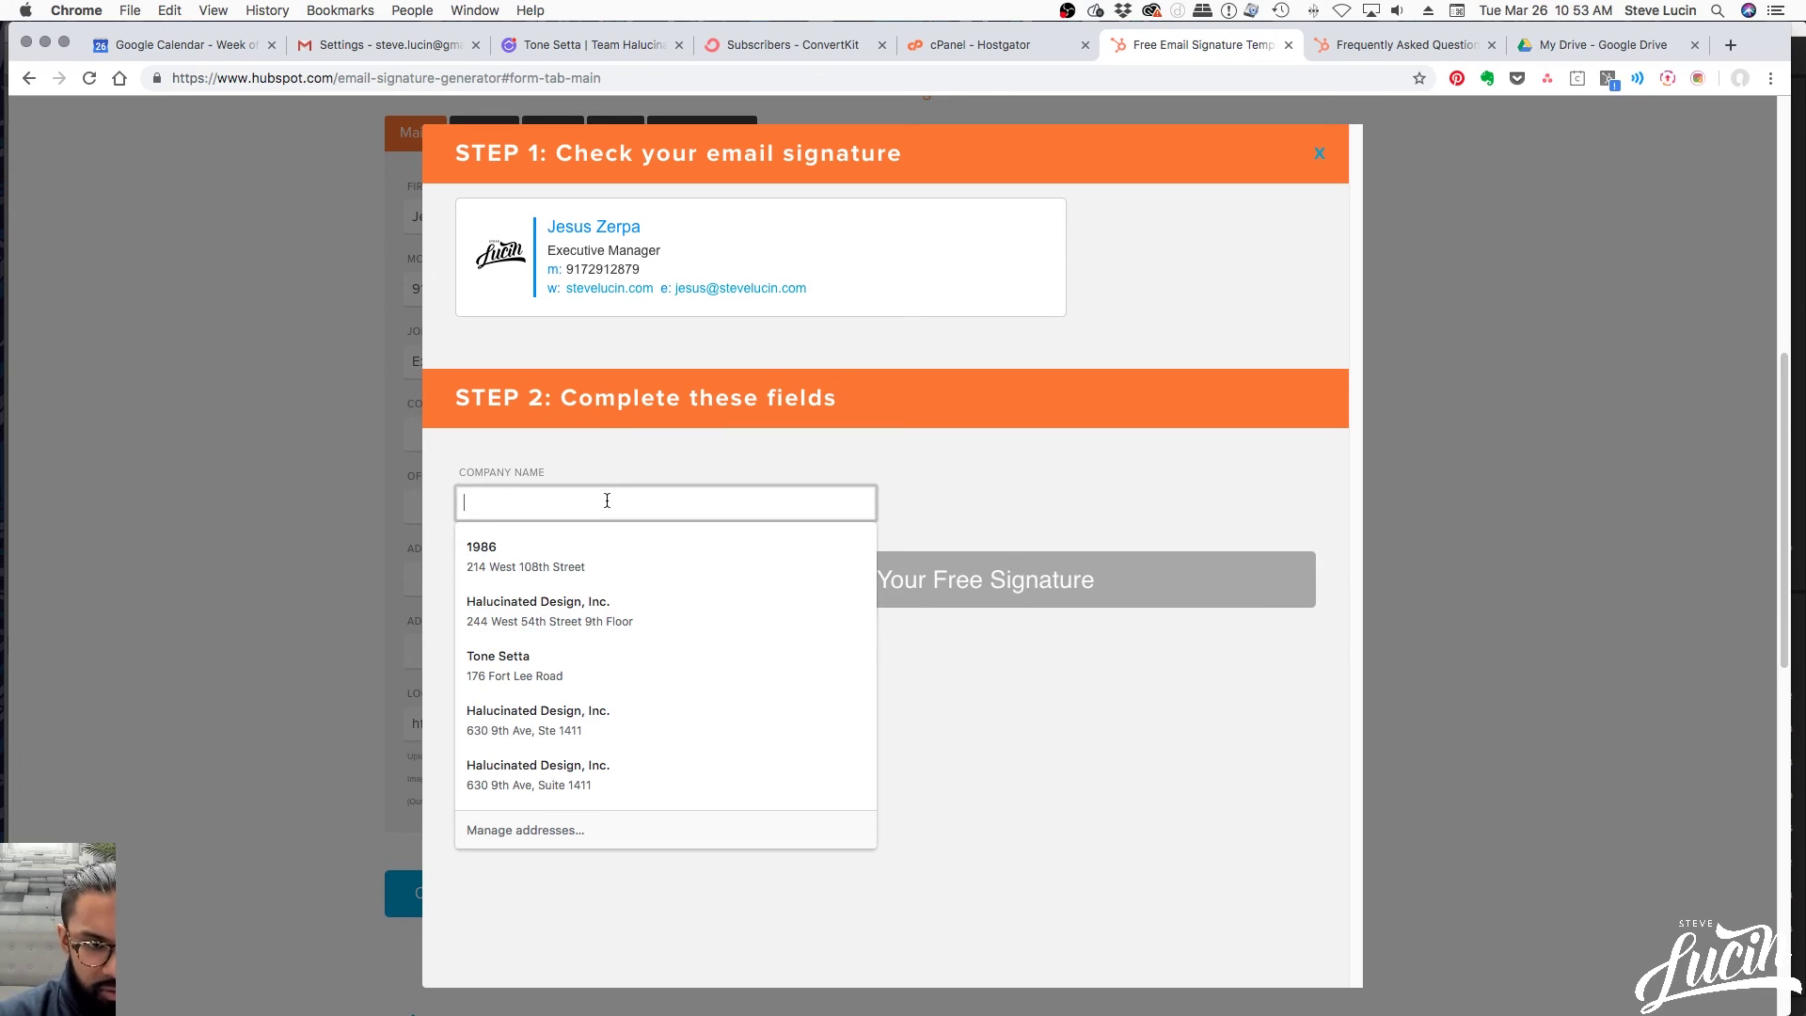
pyautogui.write('SteveLucin.com')
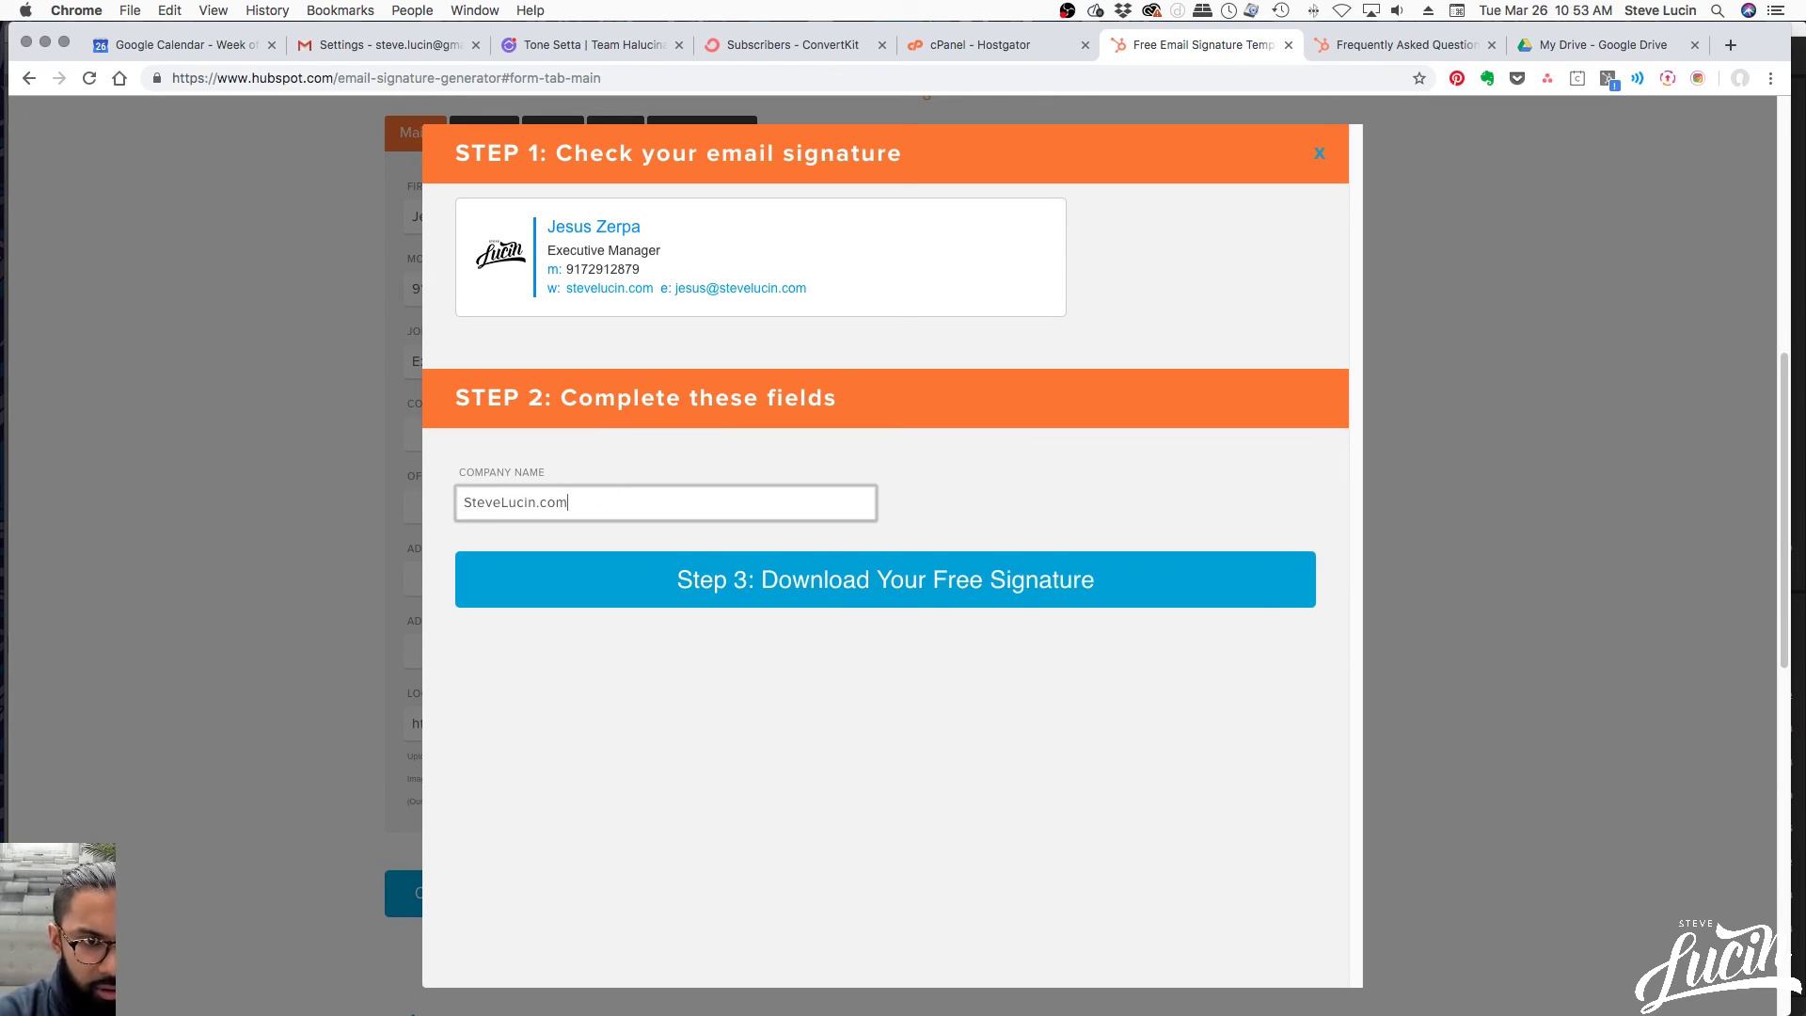
pyautogui.press('Tab')
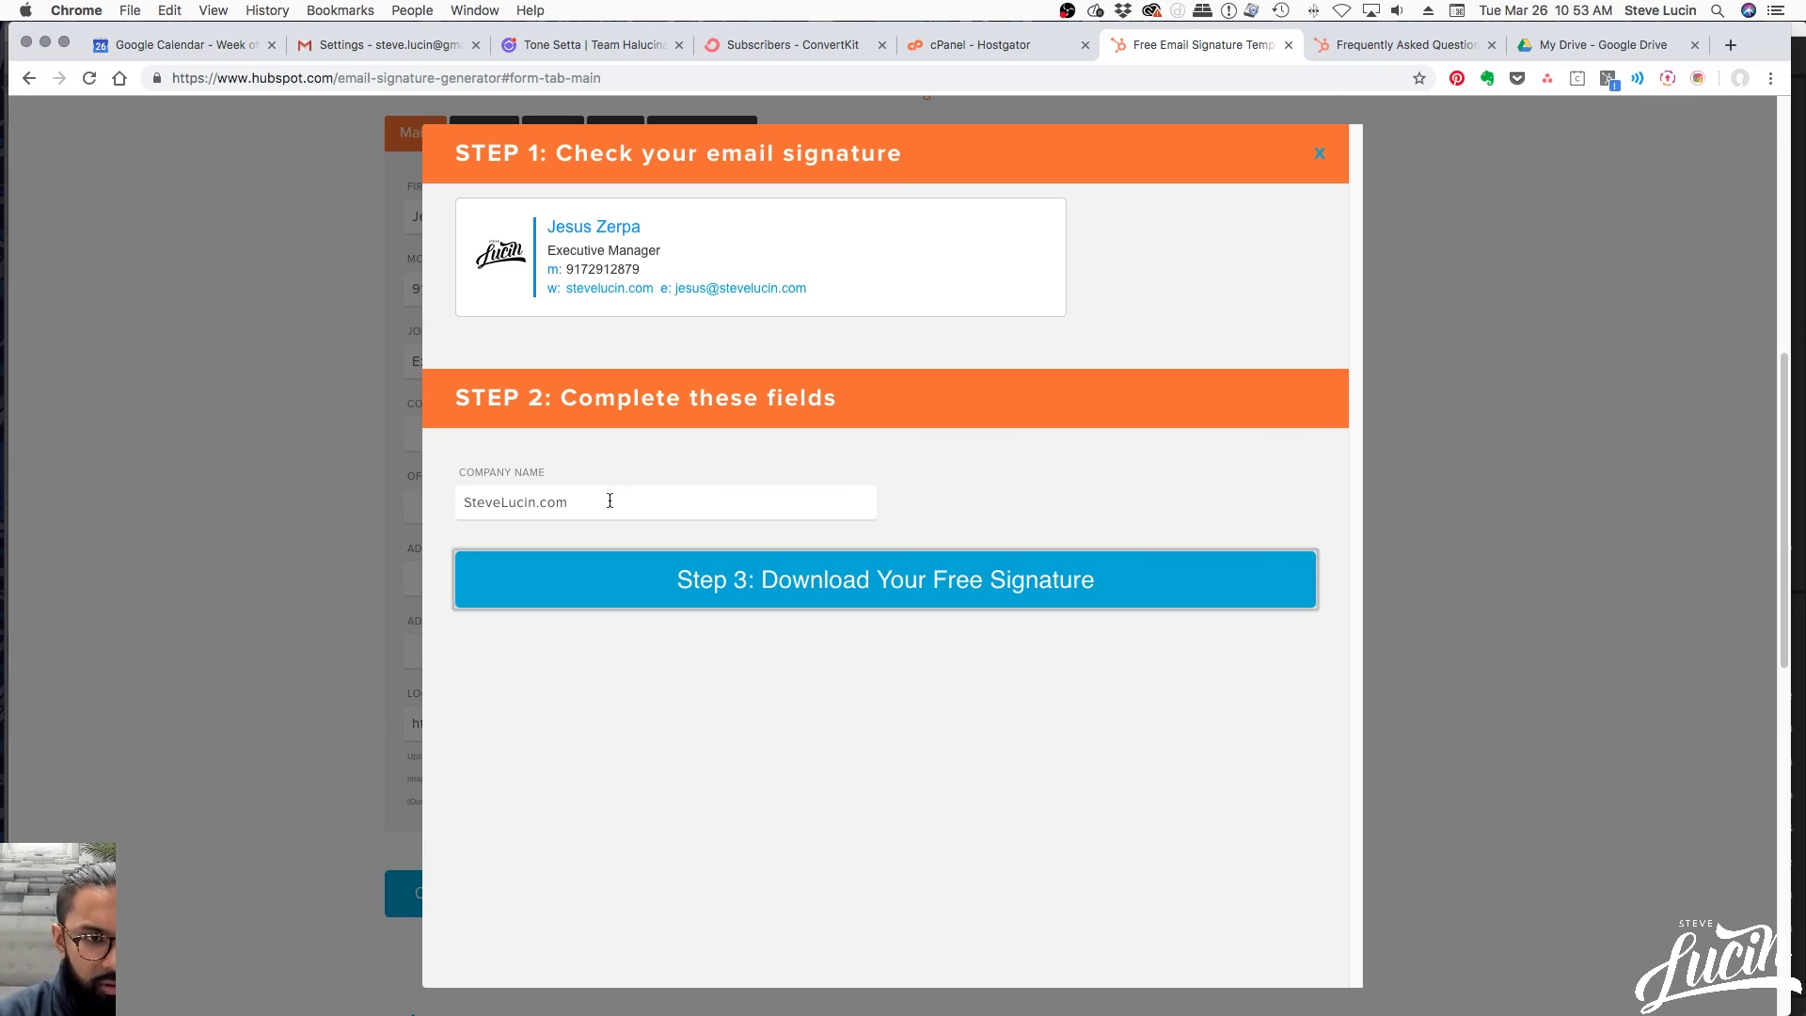
pyautogui.click(917, 583)
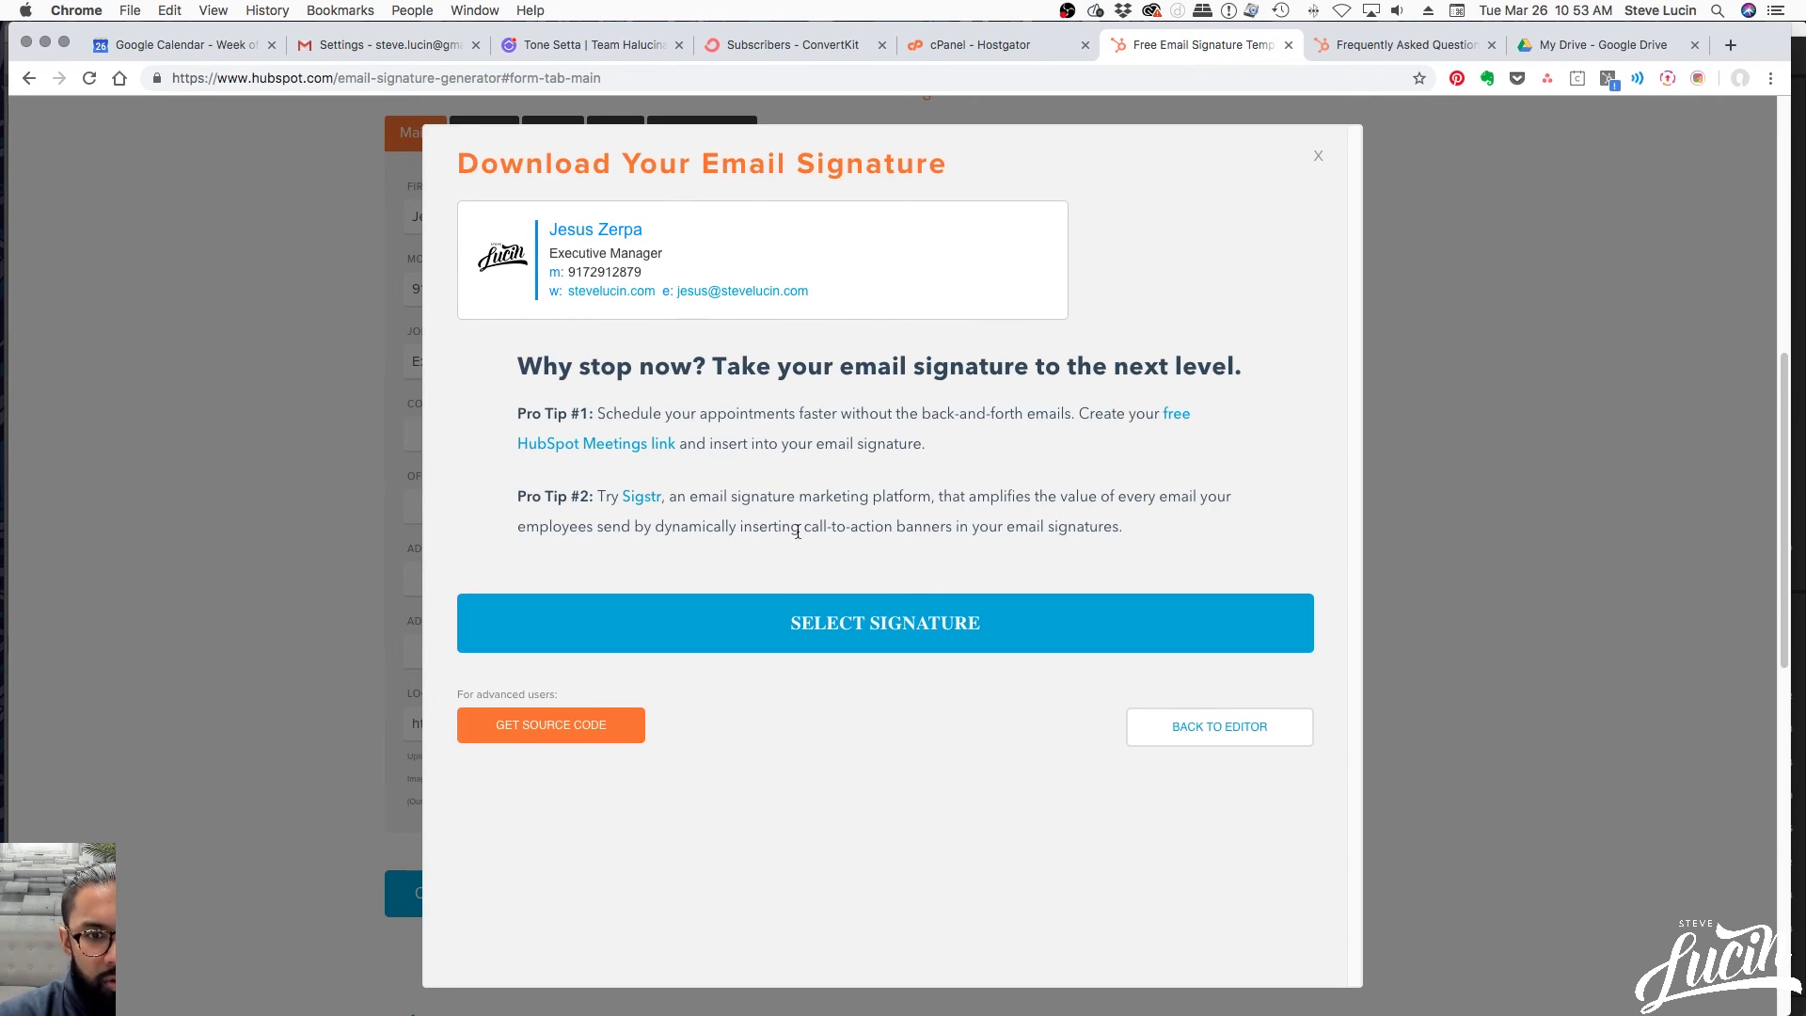
pyautogui.click(881, 637)
pyautogui.press('super+c')
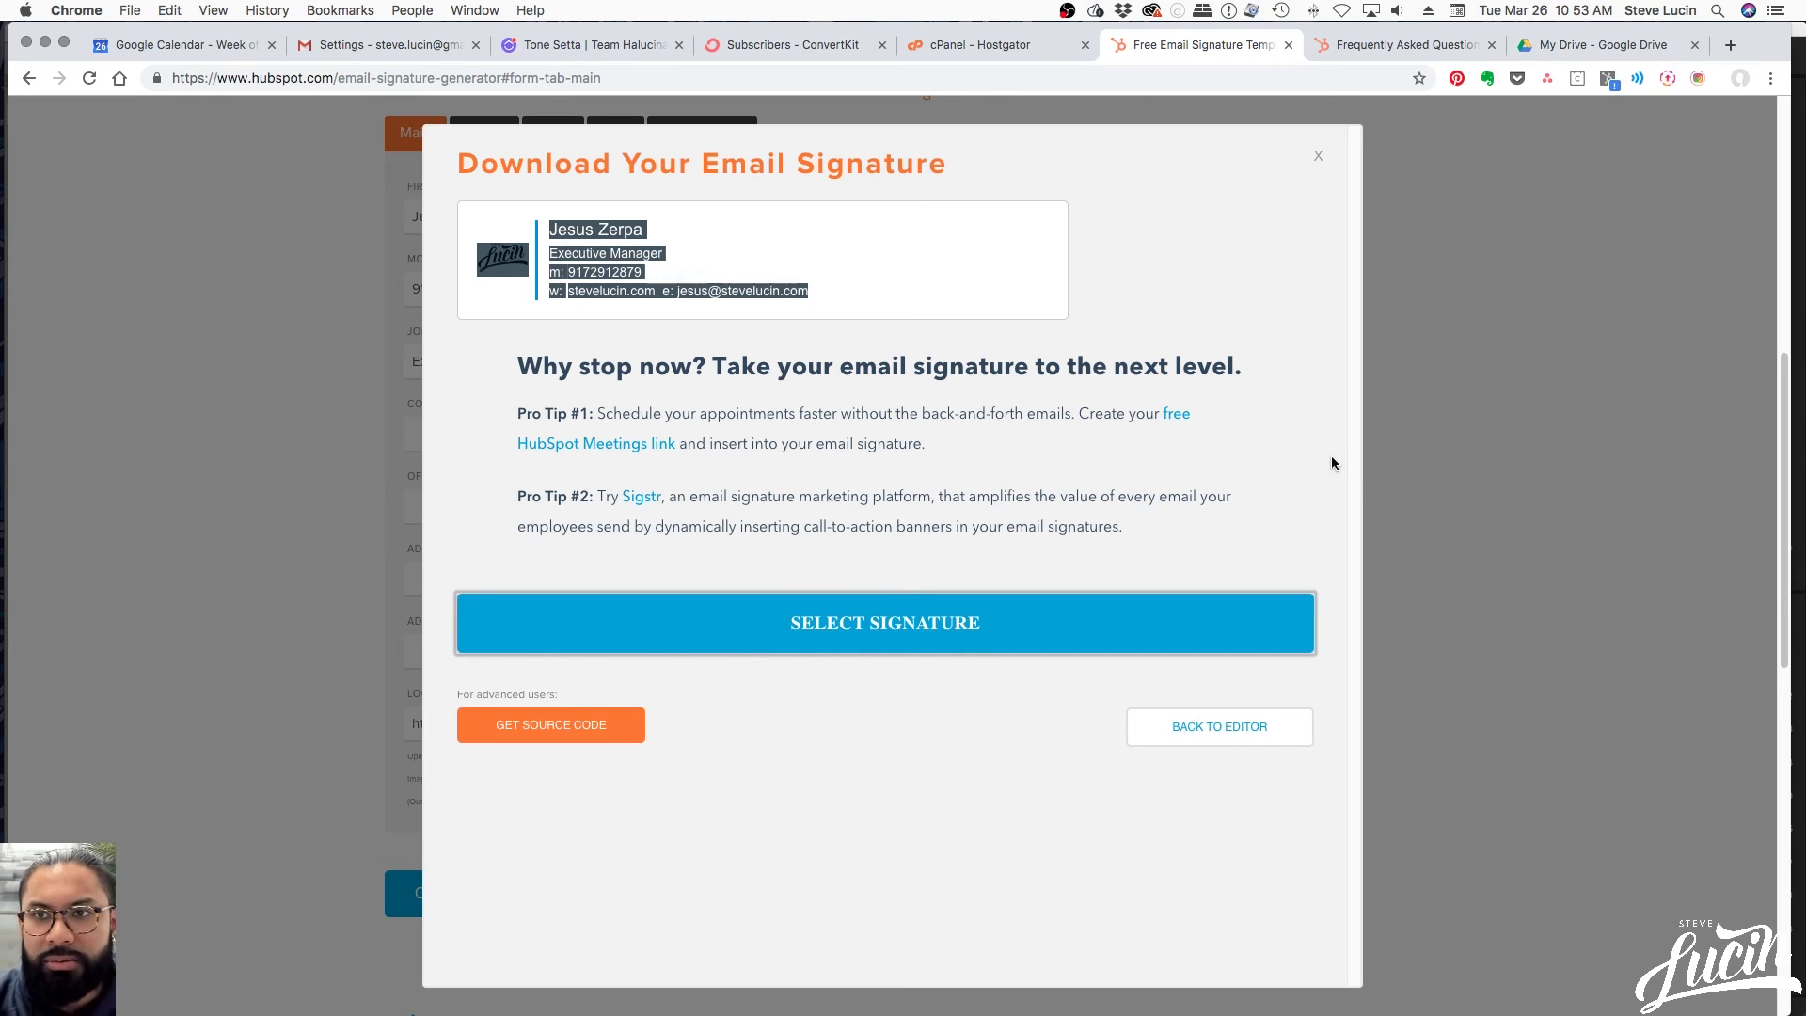
# Close the Google Drive tab and return to Gmail's settings page
pyautogui.click(1596, 55)
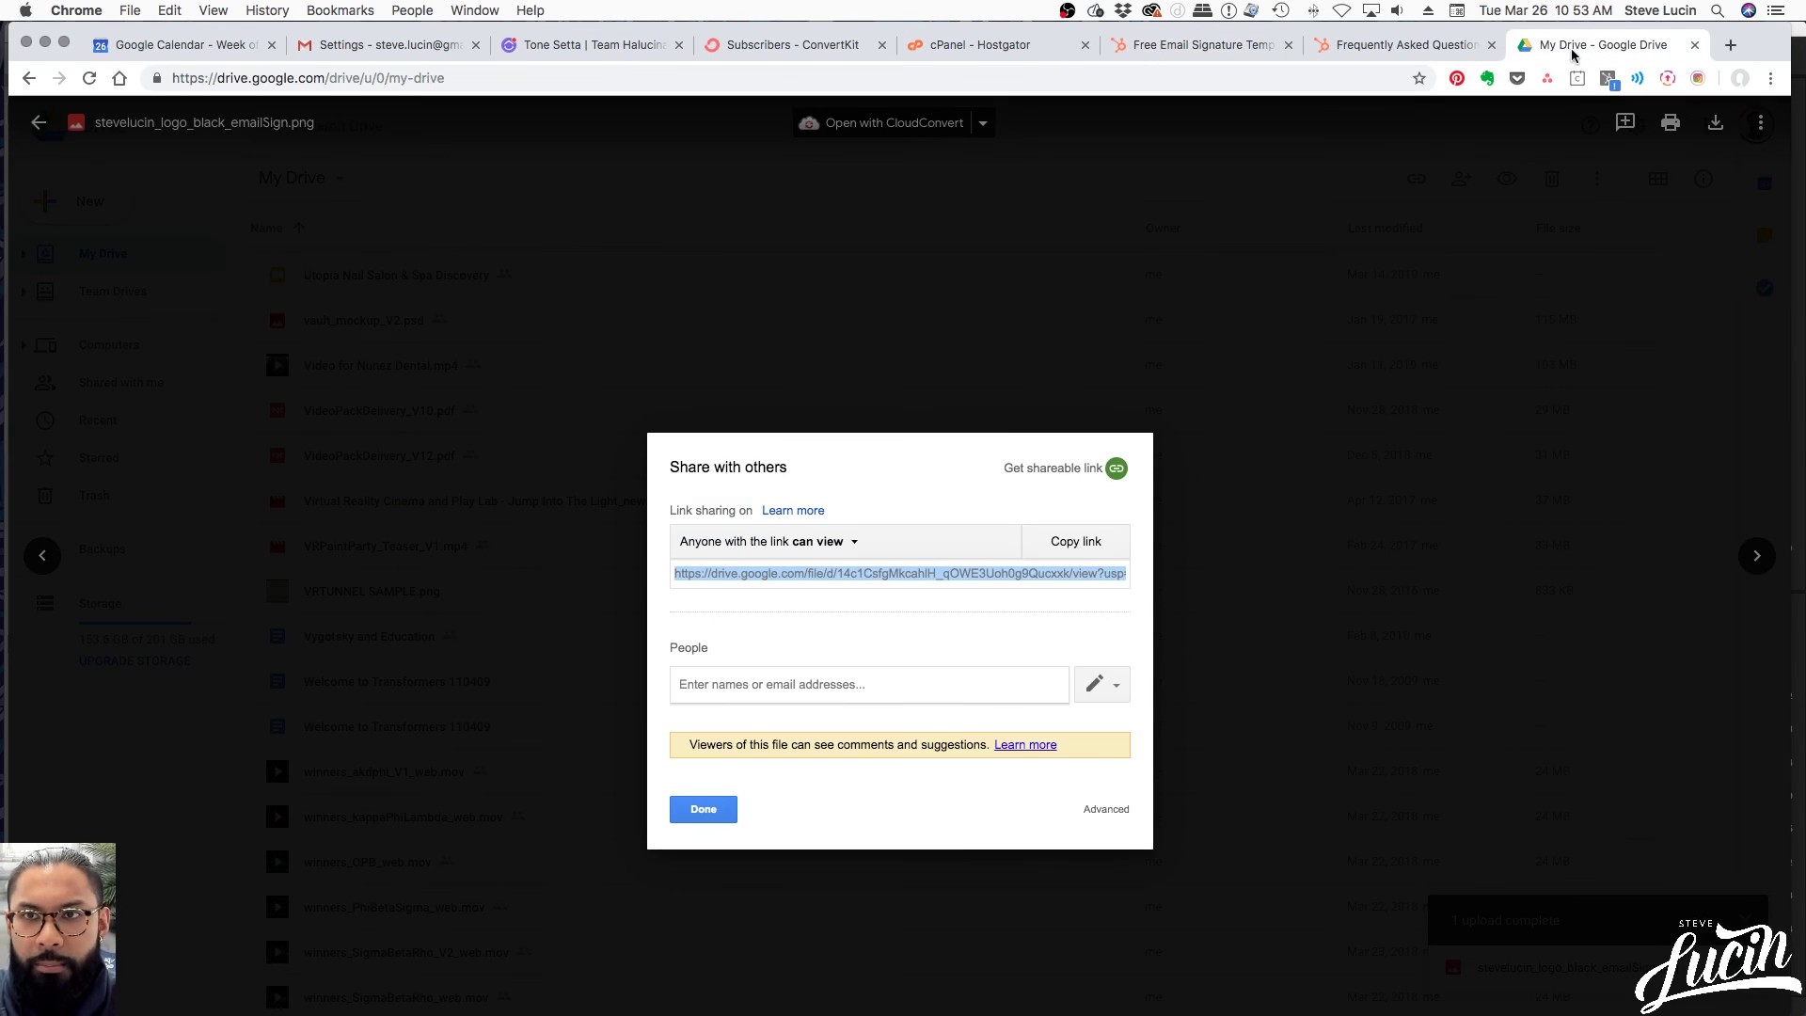
pyautogui.press('Escape')
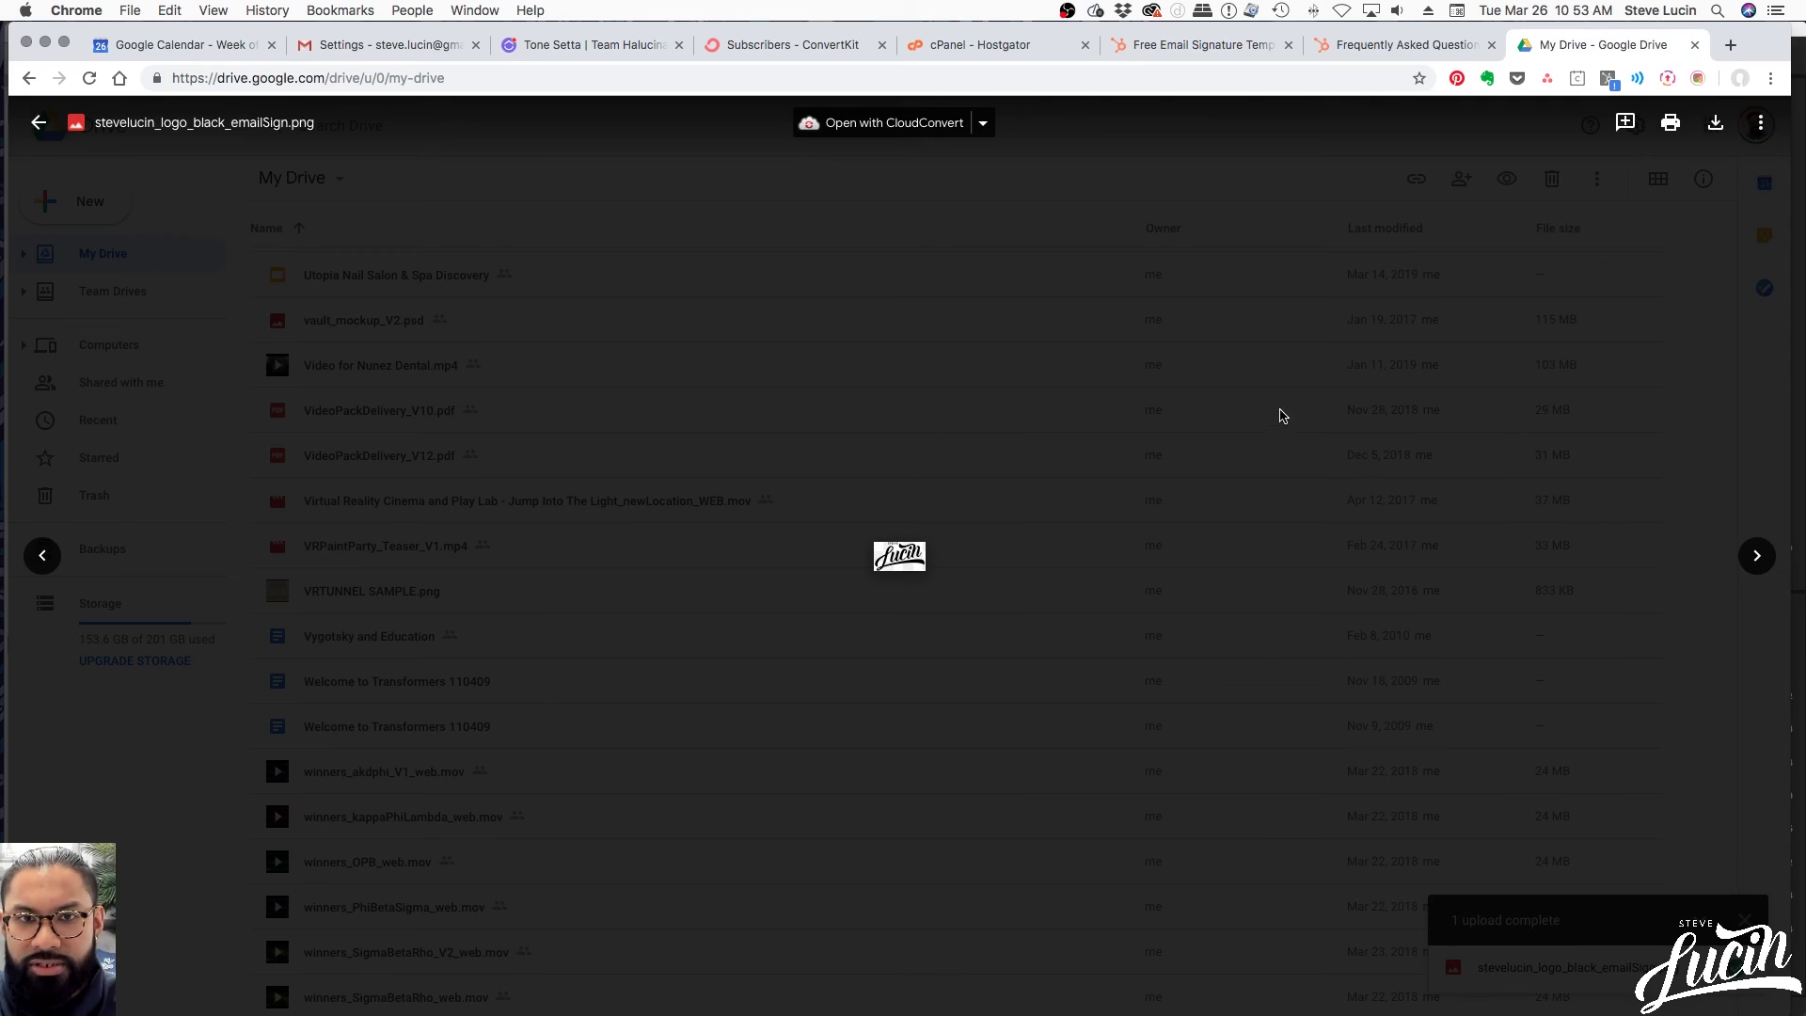
pyautogui.press('Escape')
pyautogui.press('super+w')
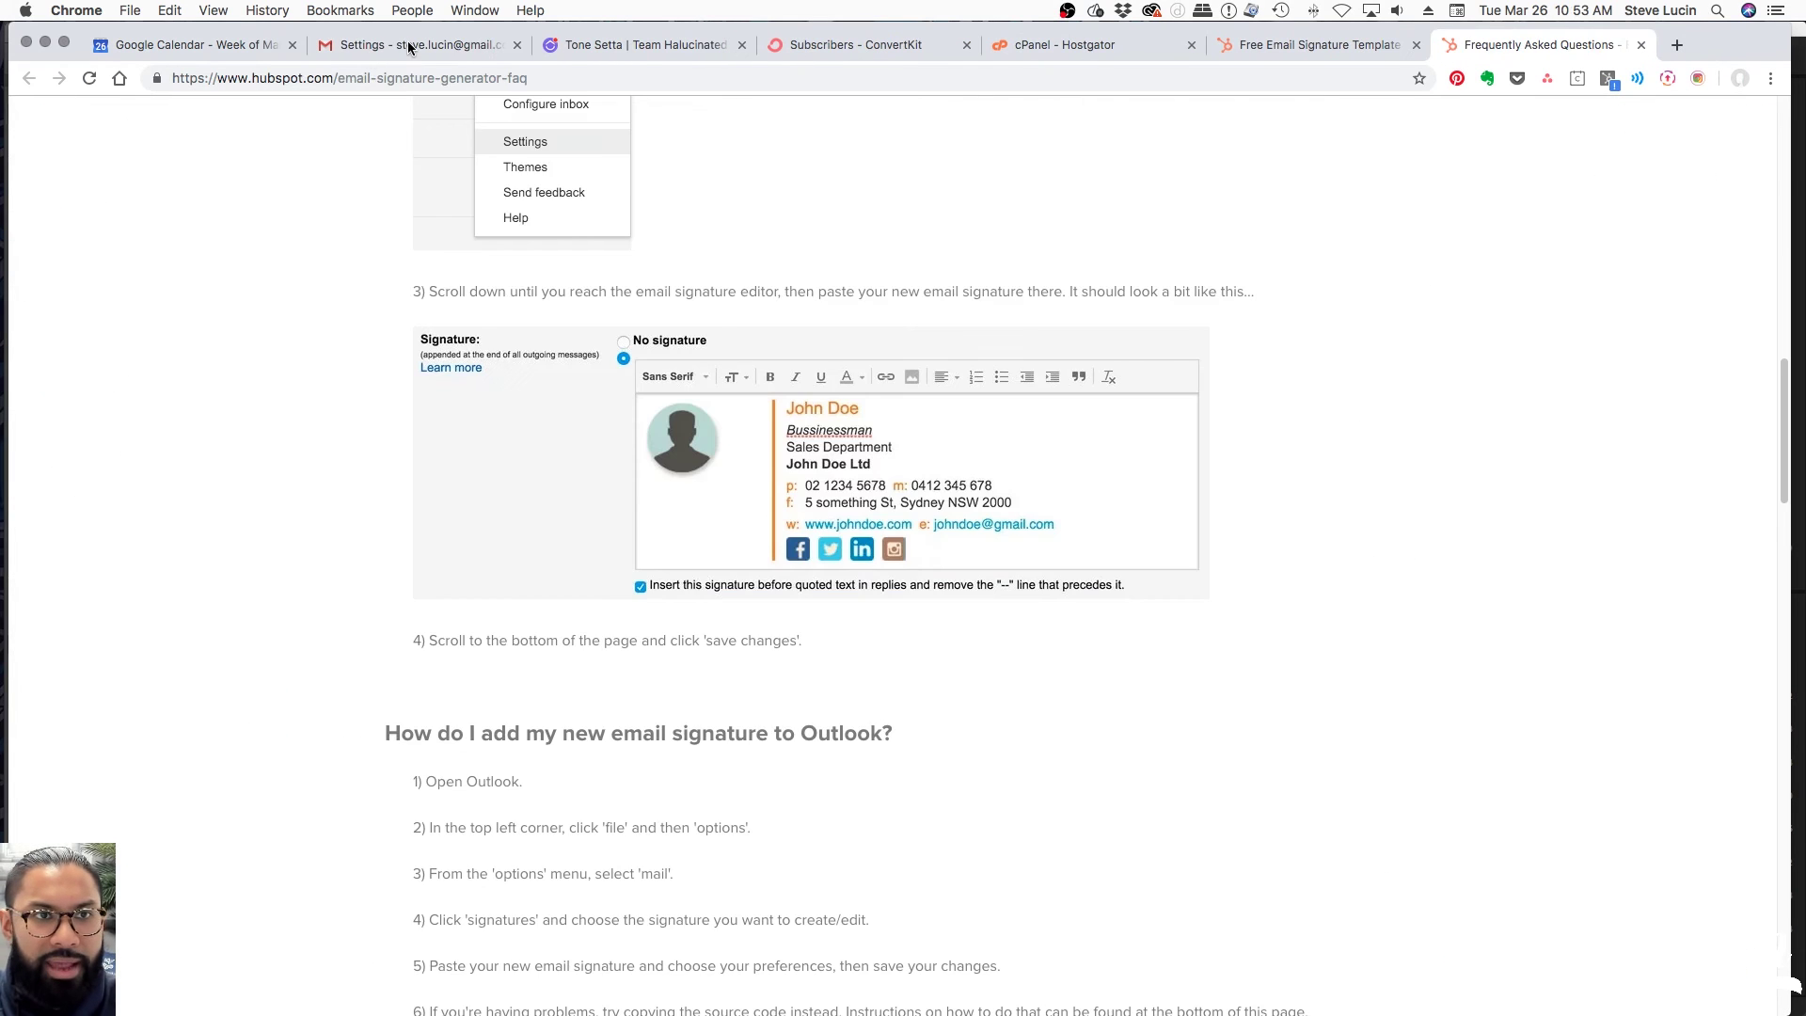
pyautogui.click(409, 42)
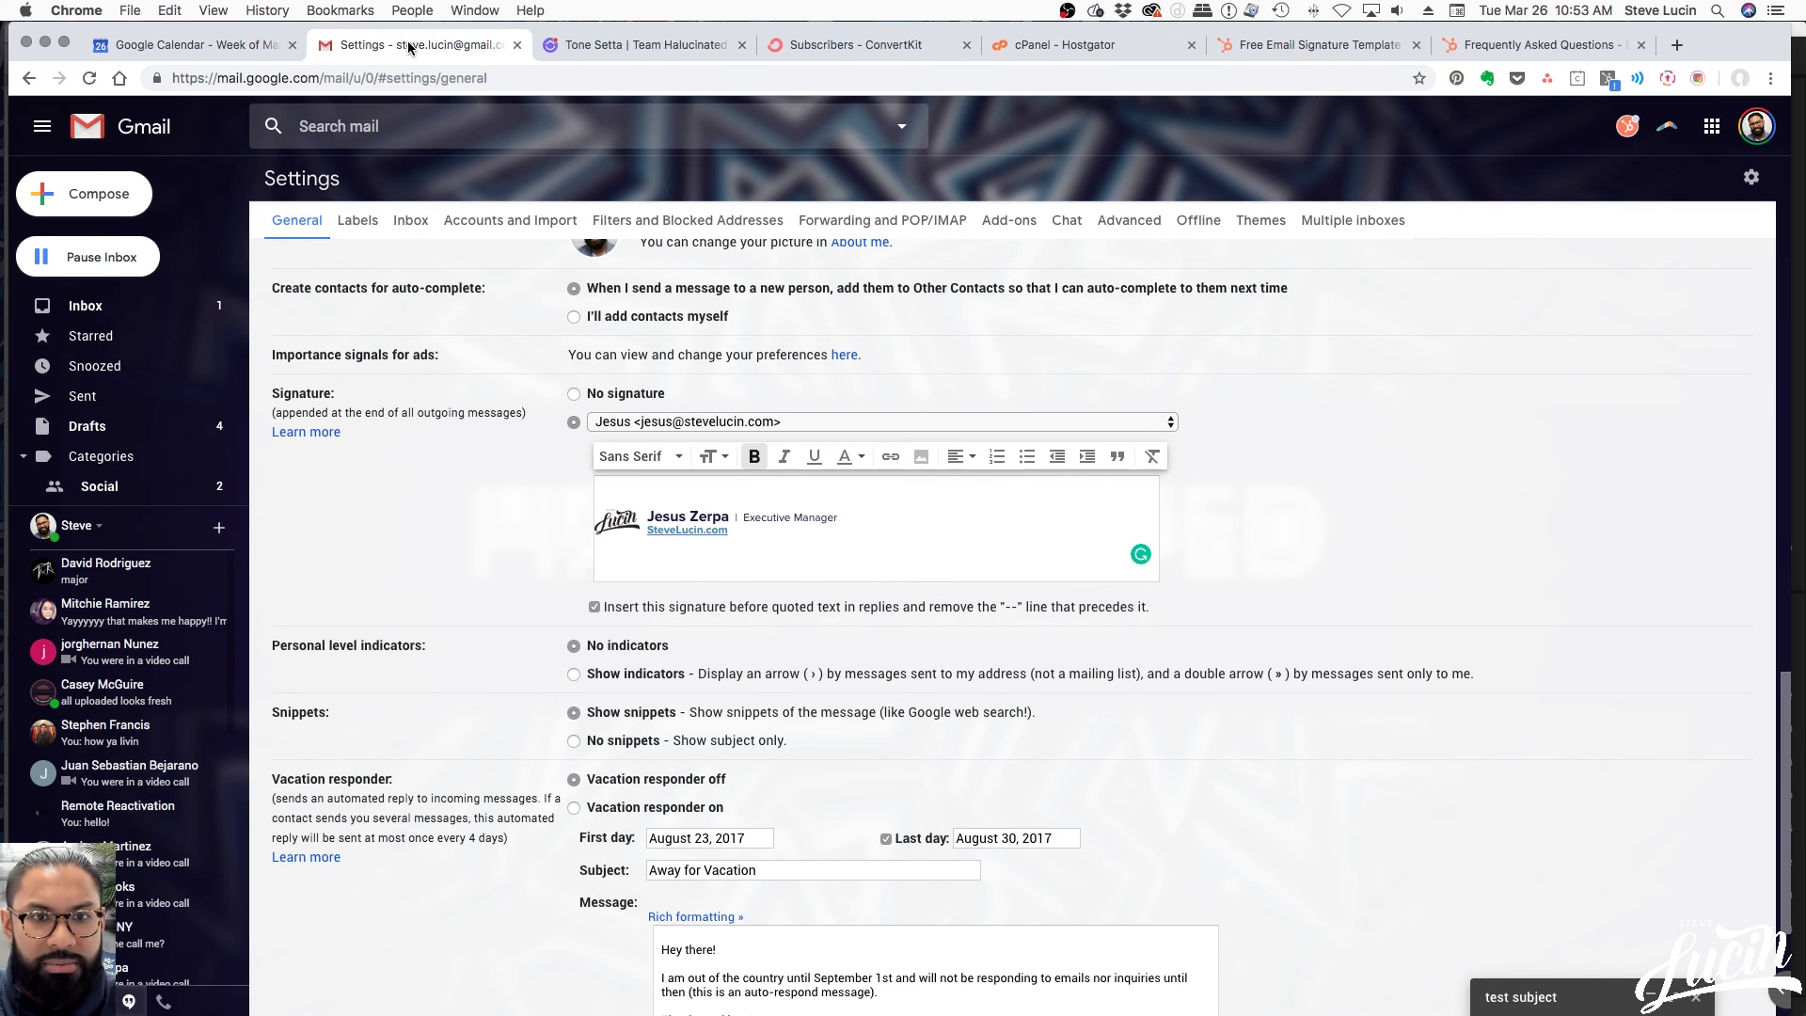
# Replace Gmail's existing signature with the pasted HubSpot signature
pyautogui.click(784, 549)
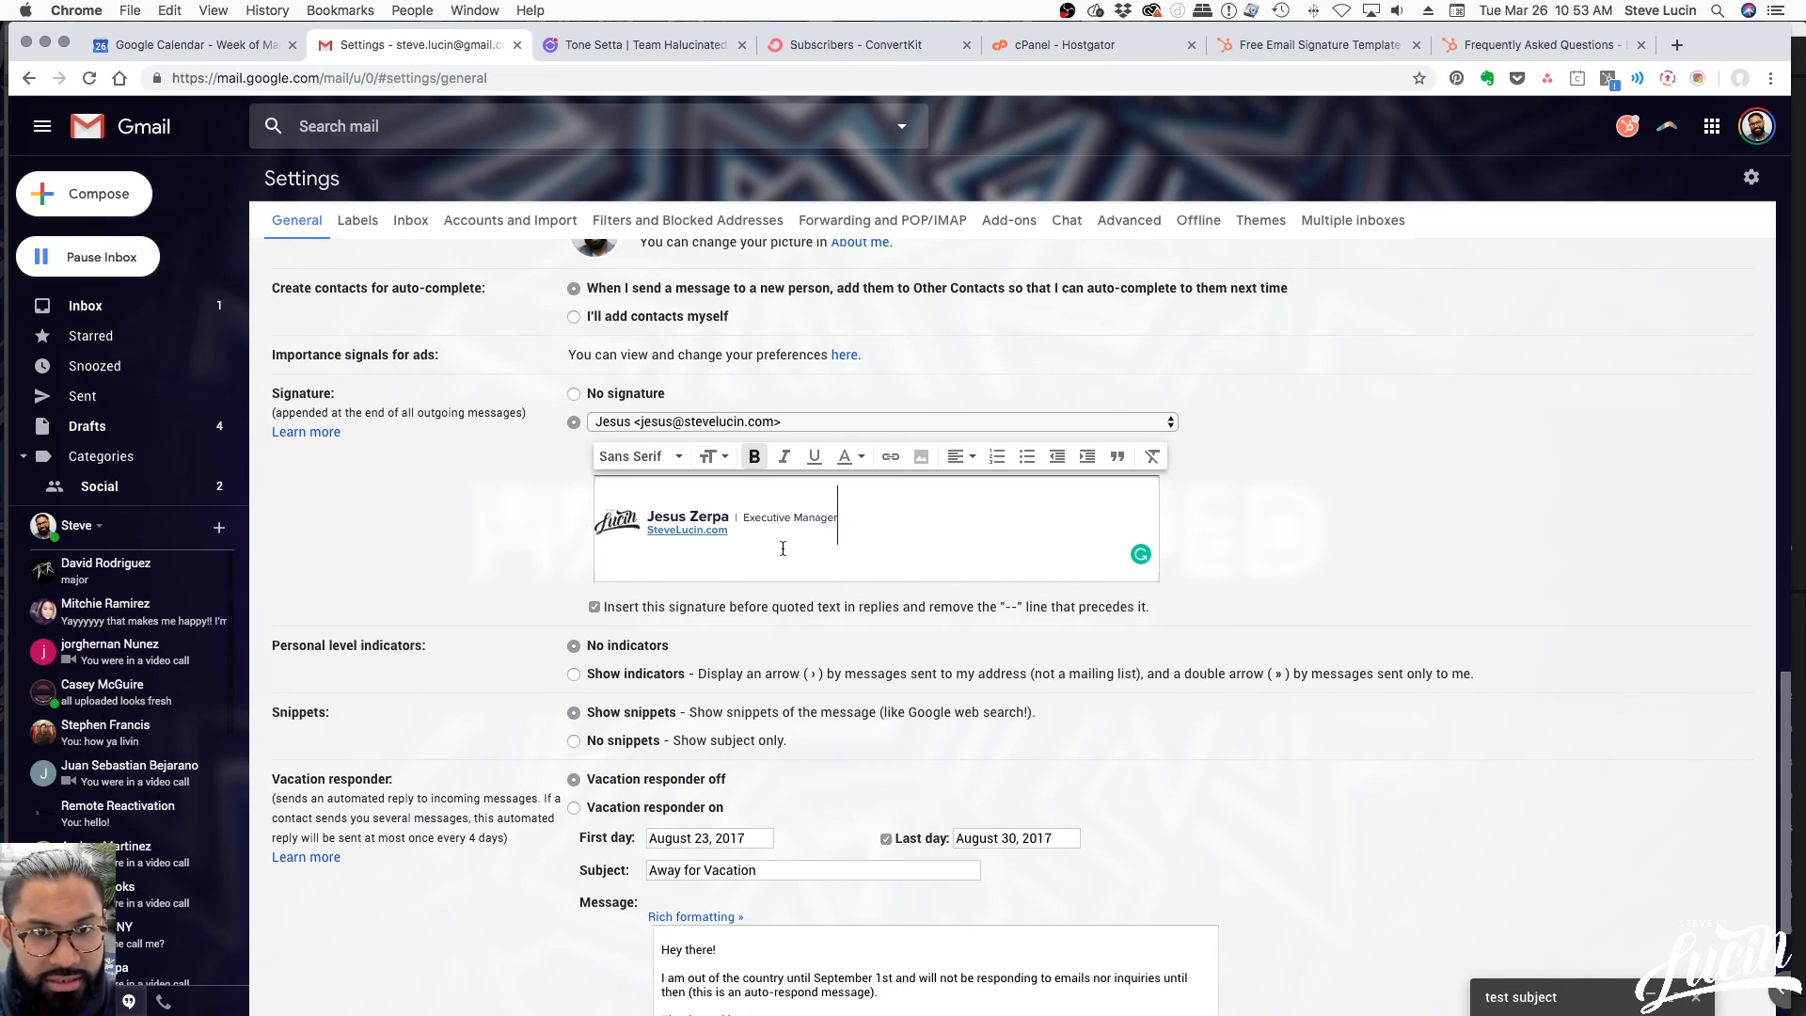
pyautogui.press('super+a')
pyautogui.press('BackSpace')
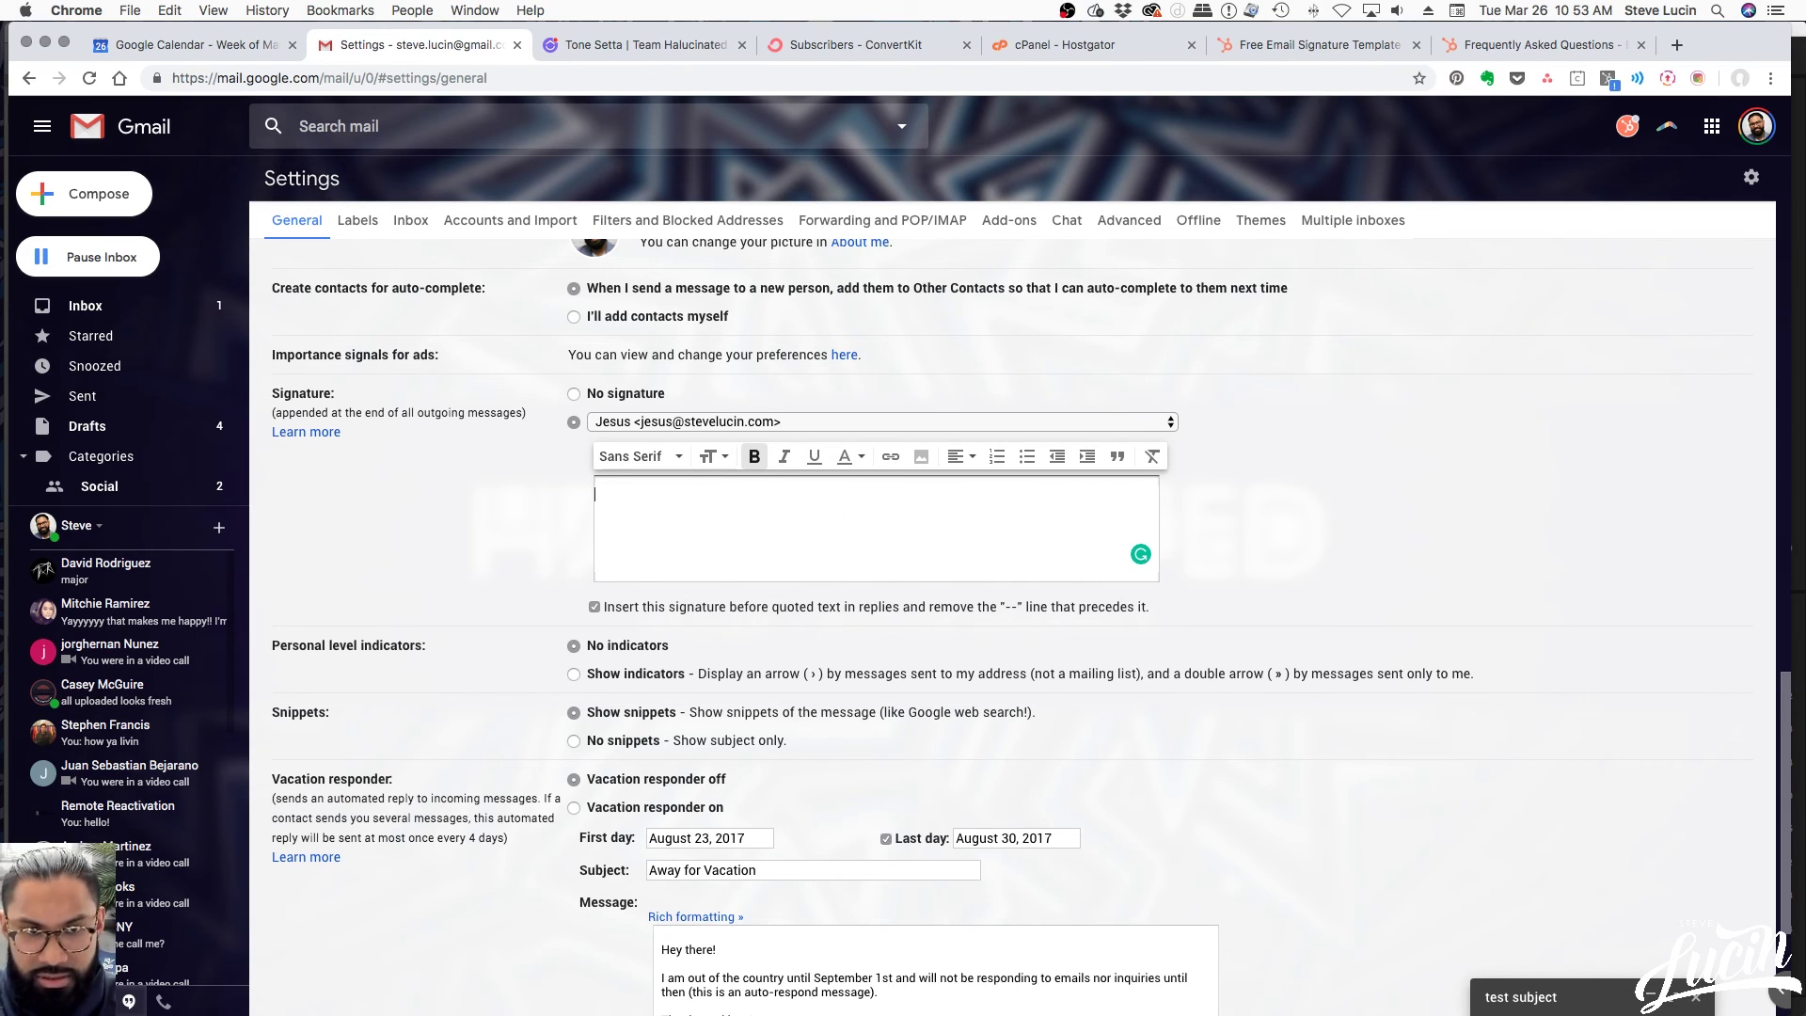
pyautogui.press('super+v')
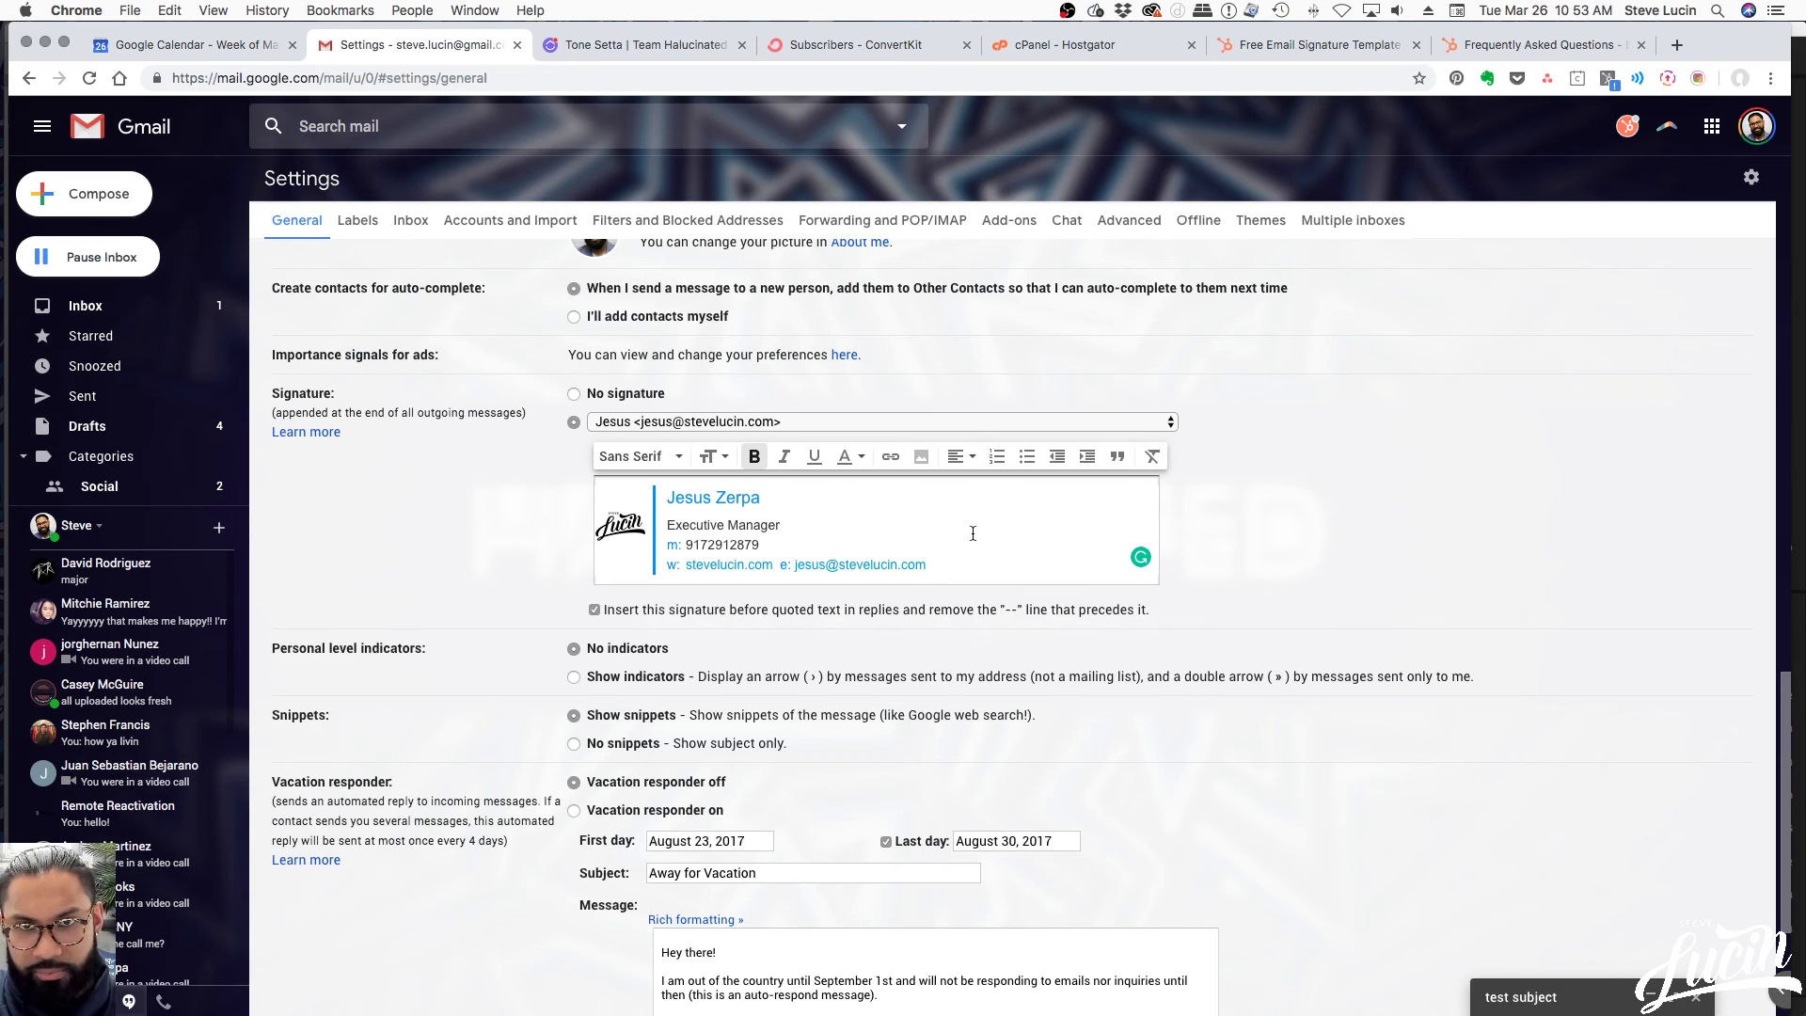
# Display the signature's HTML source code in the HubSpot generator
pyautogui.click(1471, 46)
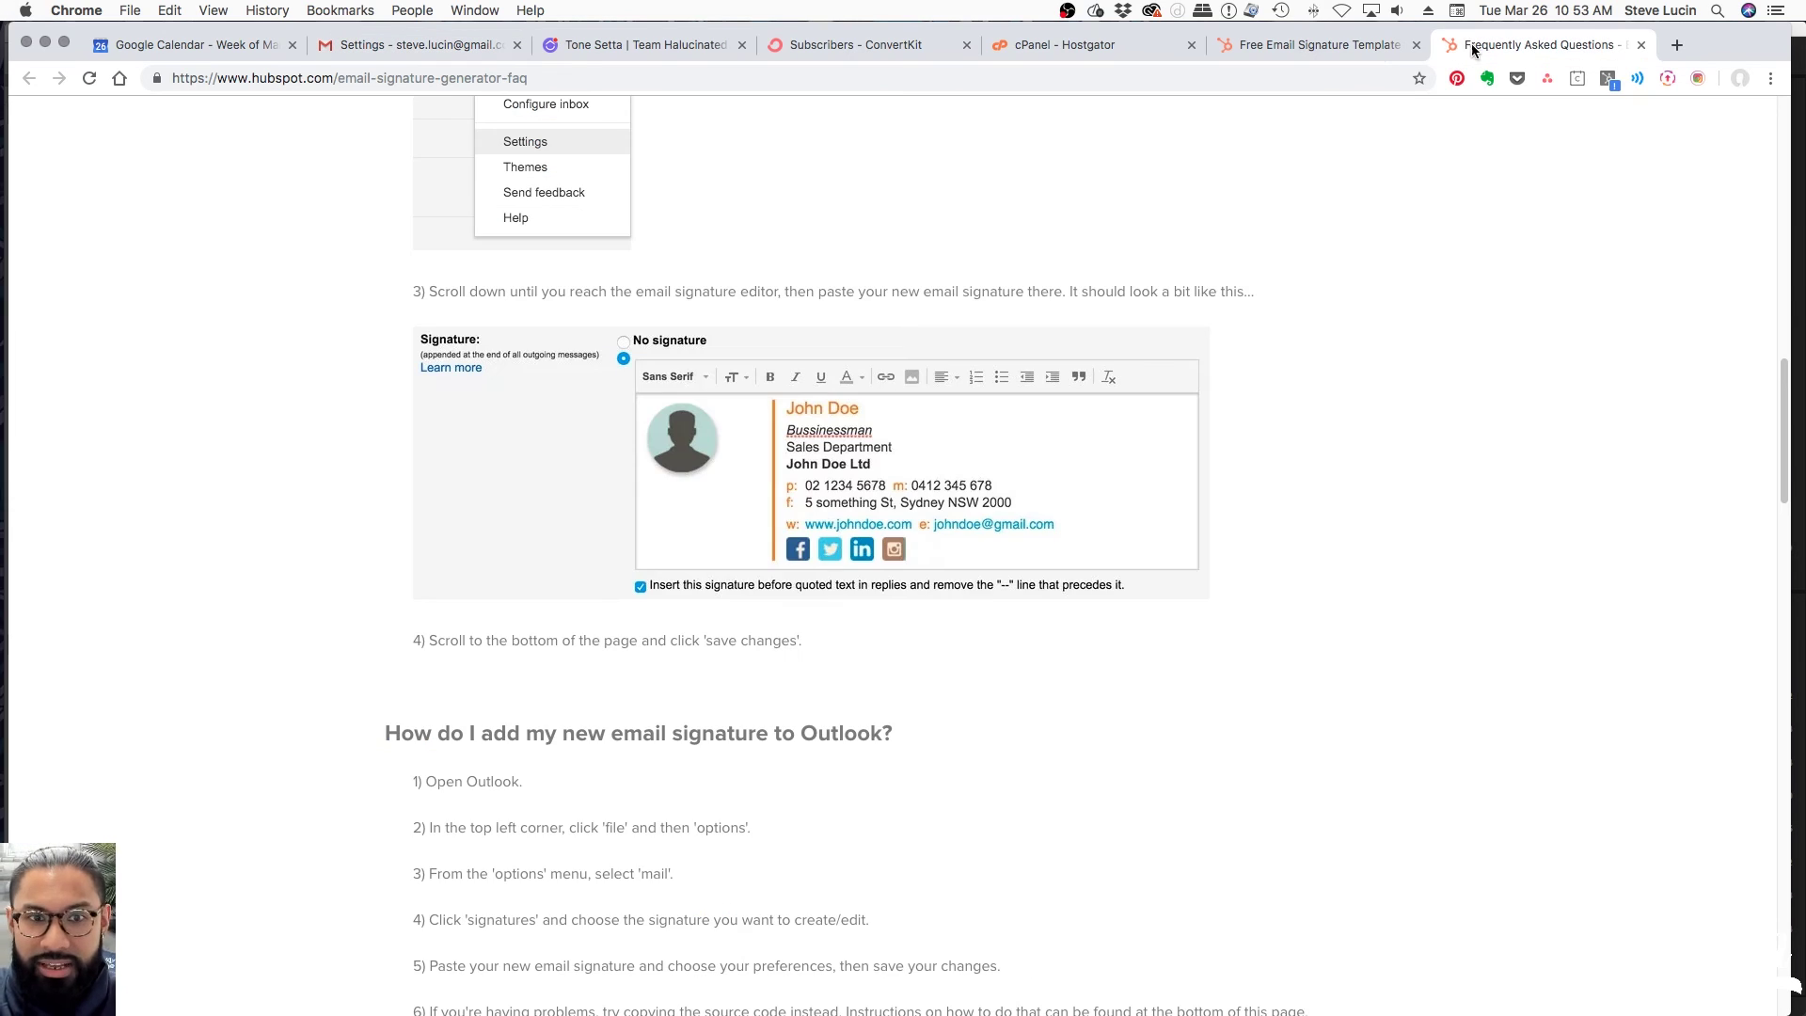
pyautogui.click(1333, 45)
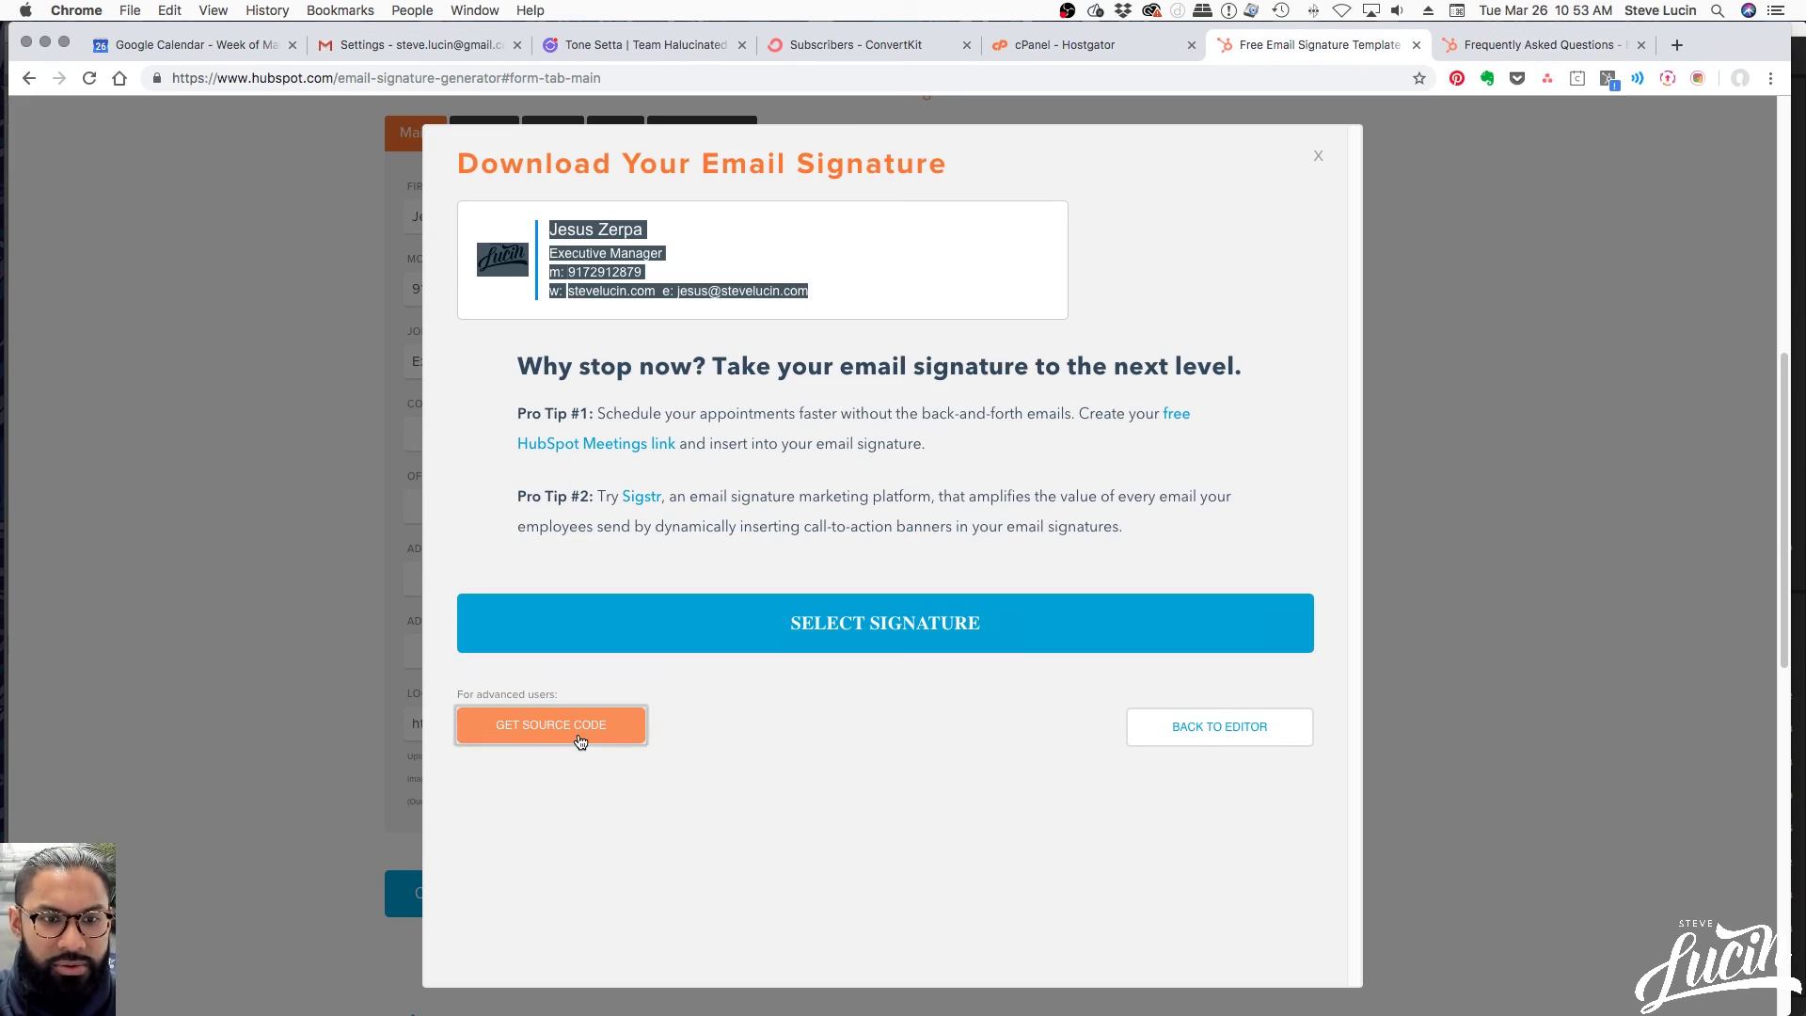
pyautogui.click(576, 741)
pyautogui.moveTo(978, 1011)
pyautogui.press('super+space')
# Paste the signature HTML into a new TextMate document and save it as stevelucin_emasig.html
pyautogui.write('text')
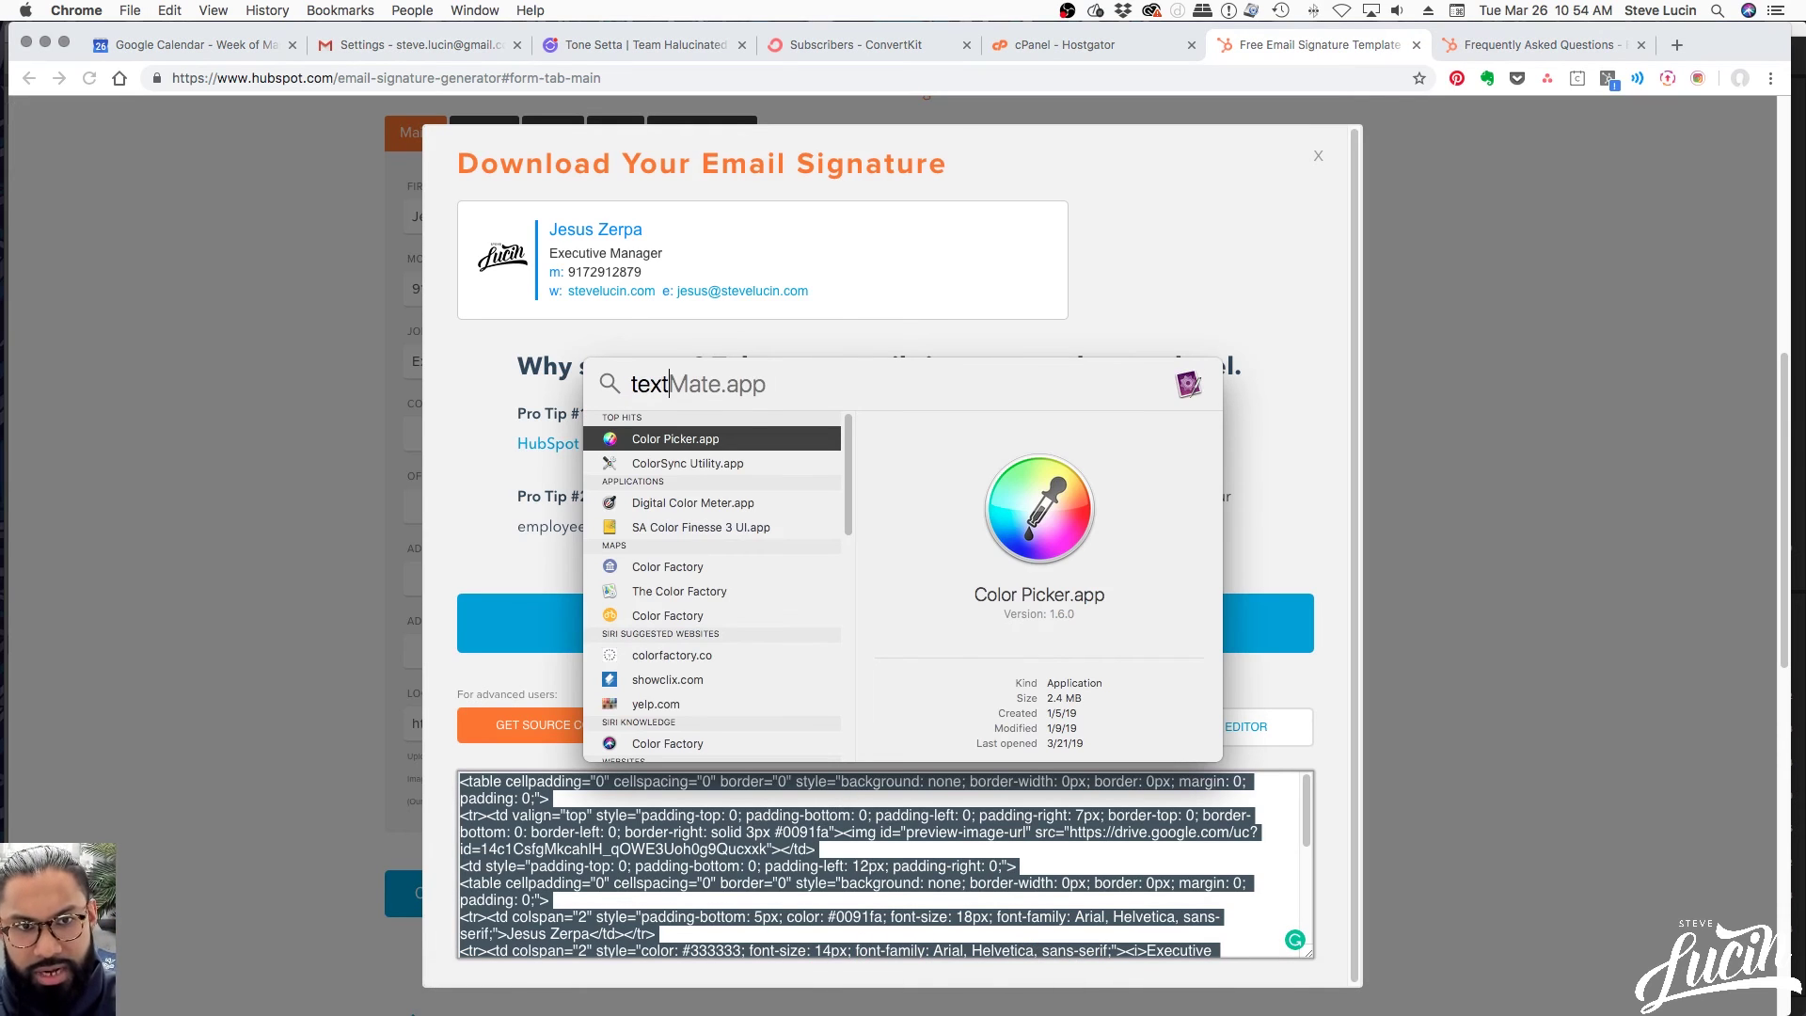
pyautogui.press('Return')
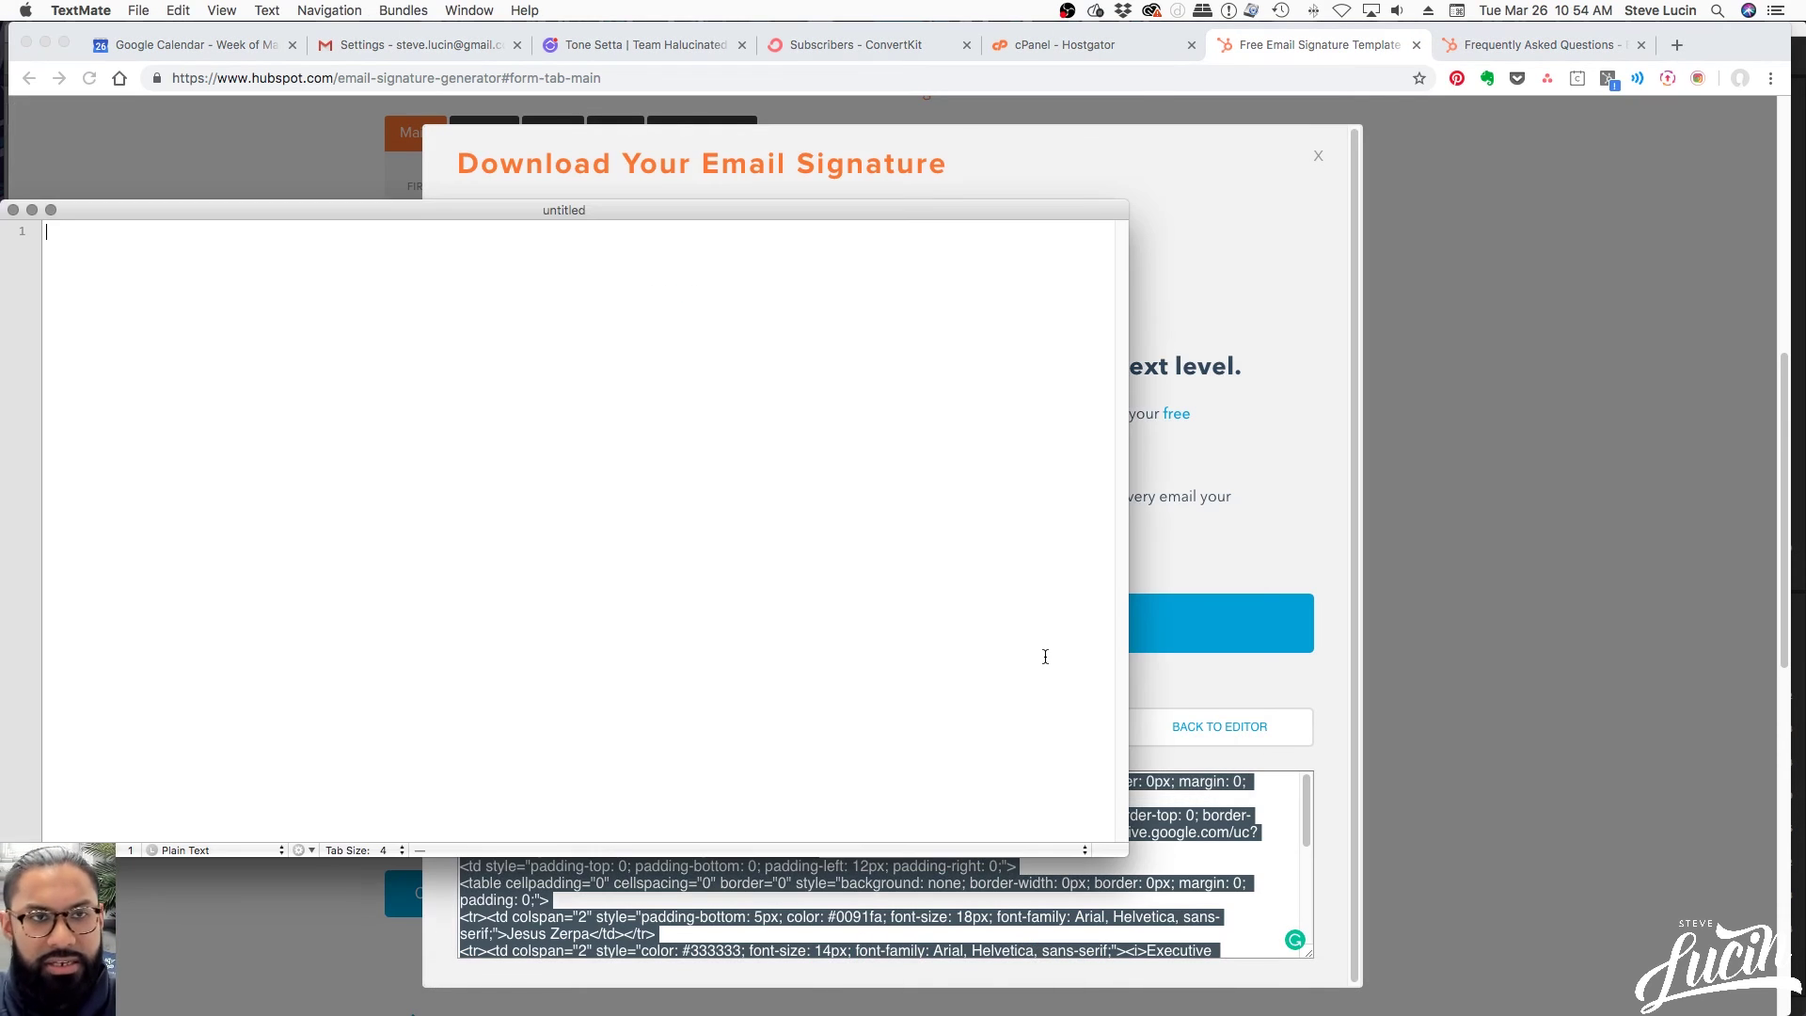
pyautogui.press('super+v')
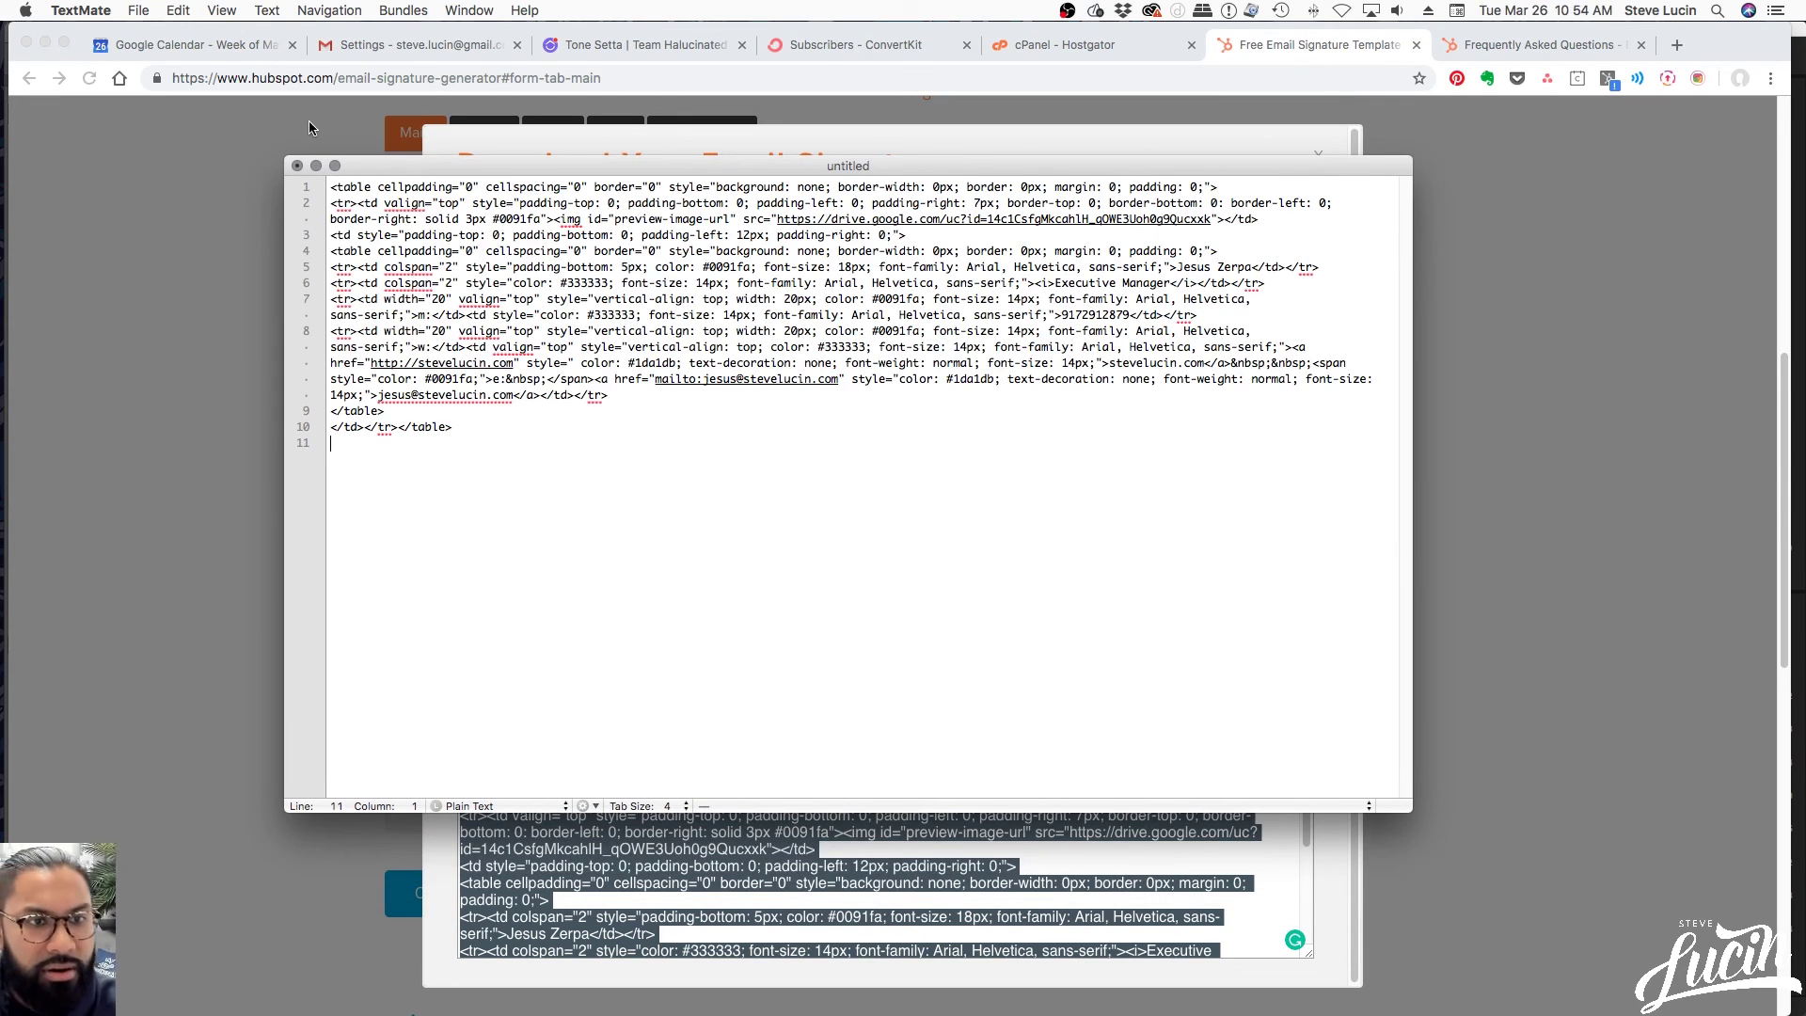
pyautogui.press('super+s')
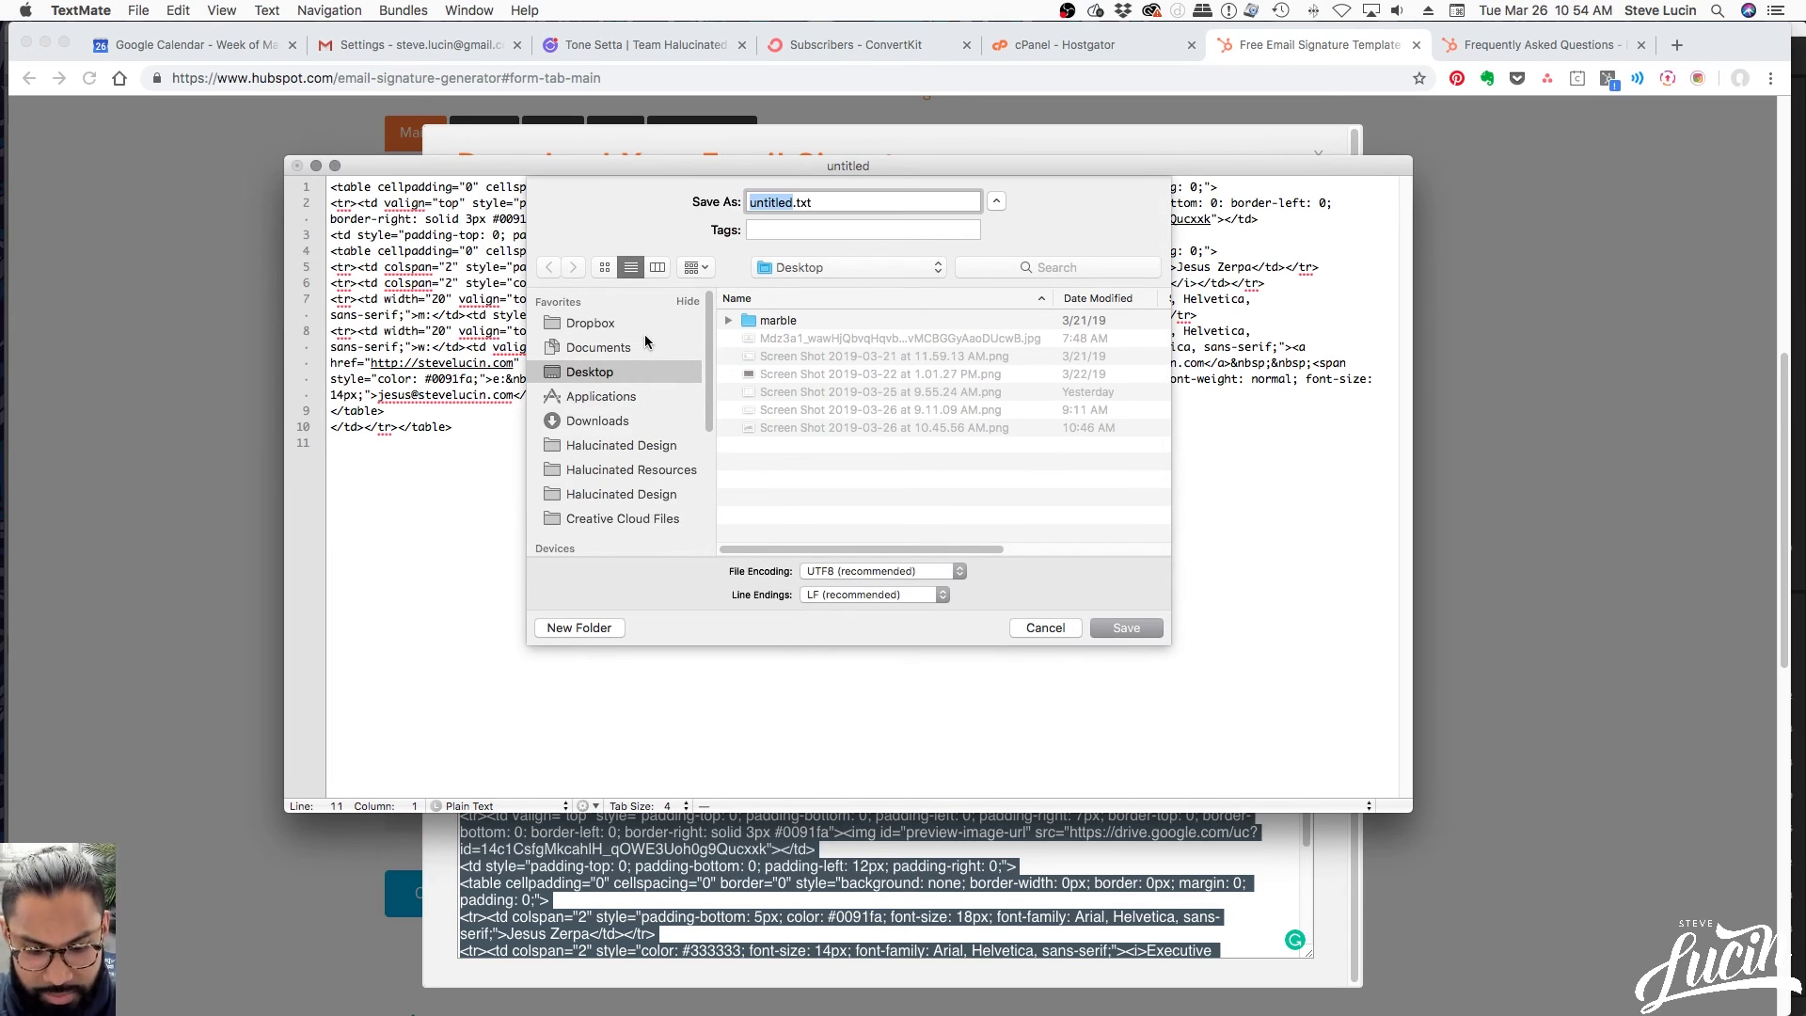
pyautogui.write('stevelucin_ema')
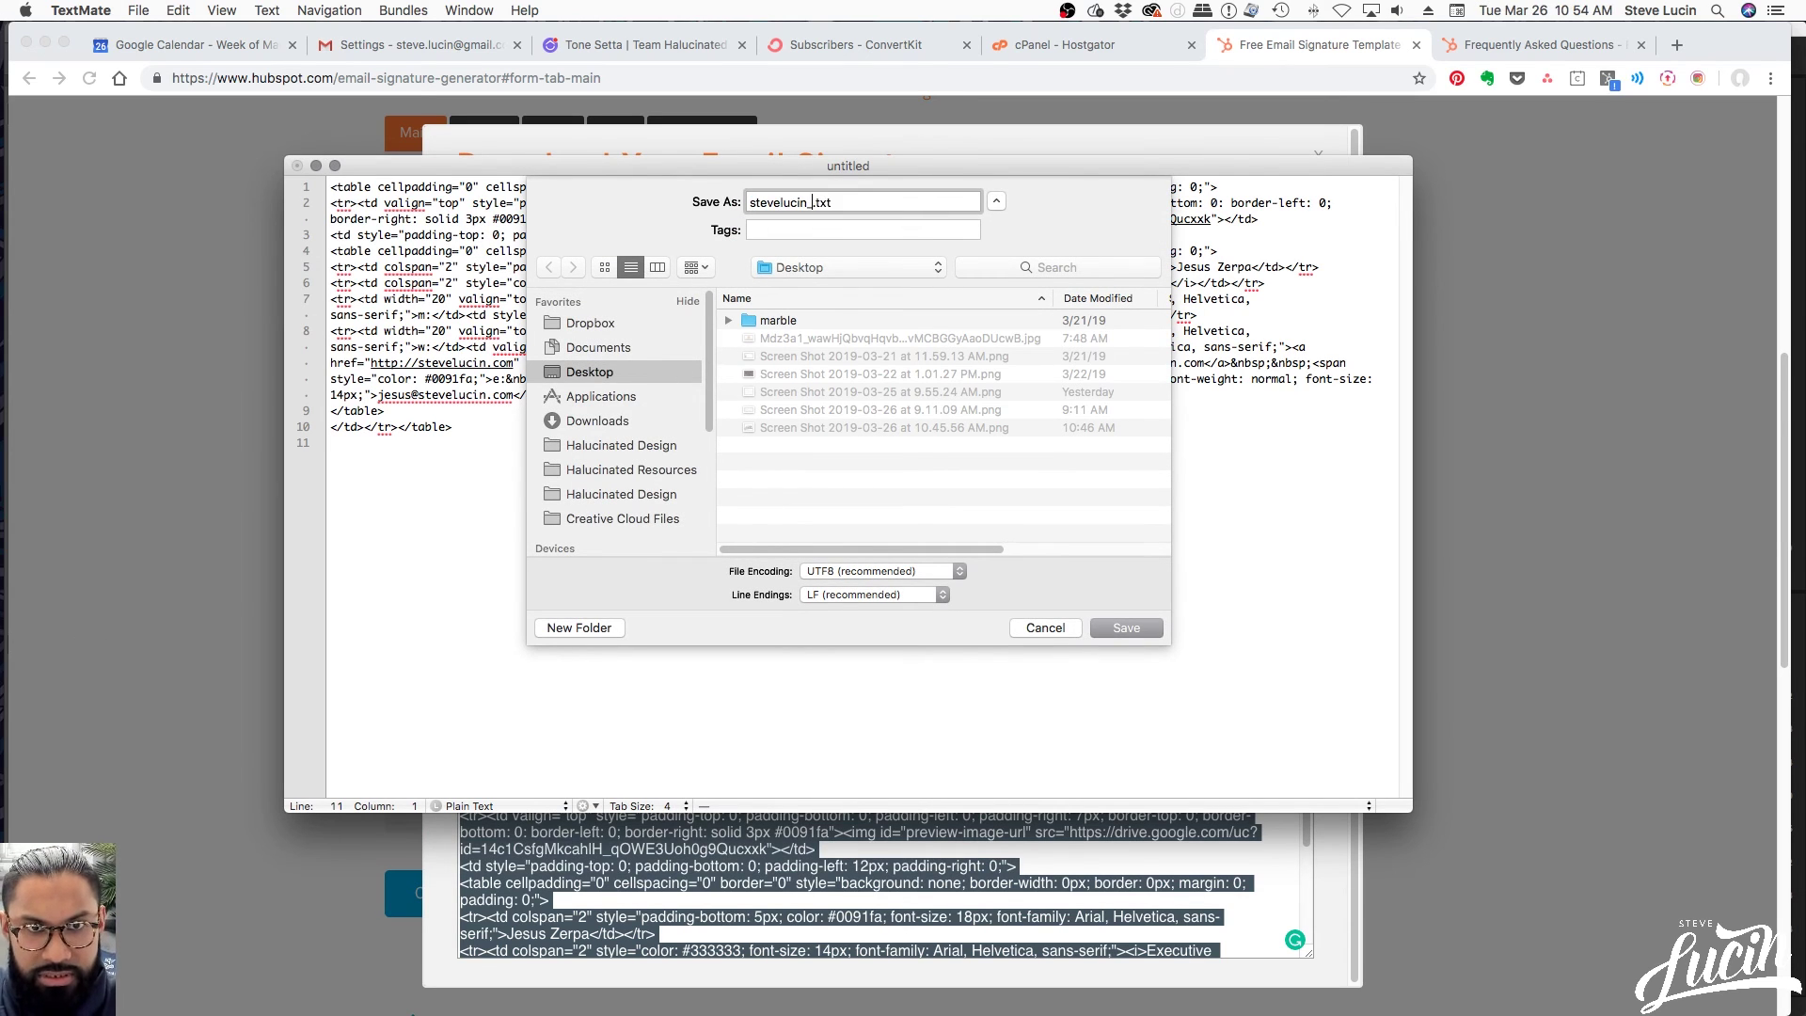
pyautogui.write('gi')
pyautogui.press('BackSpace')
pyautogui.press('BackSpace')
pyautogui.write('sig')
pyautogui.doubleClick(863, 202)
pyautogui.write('html')
pyautogui.press('Return')
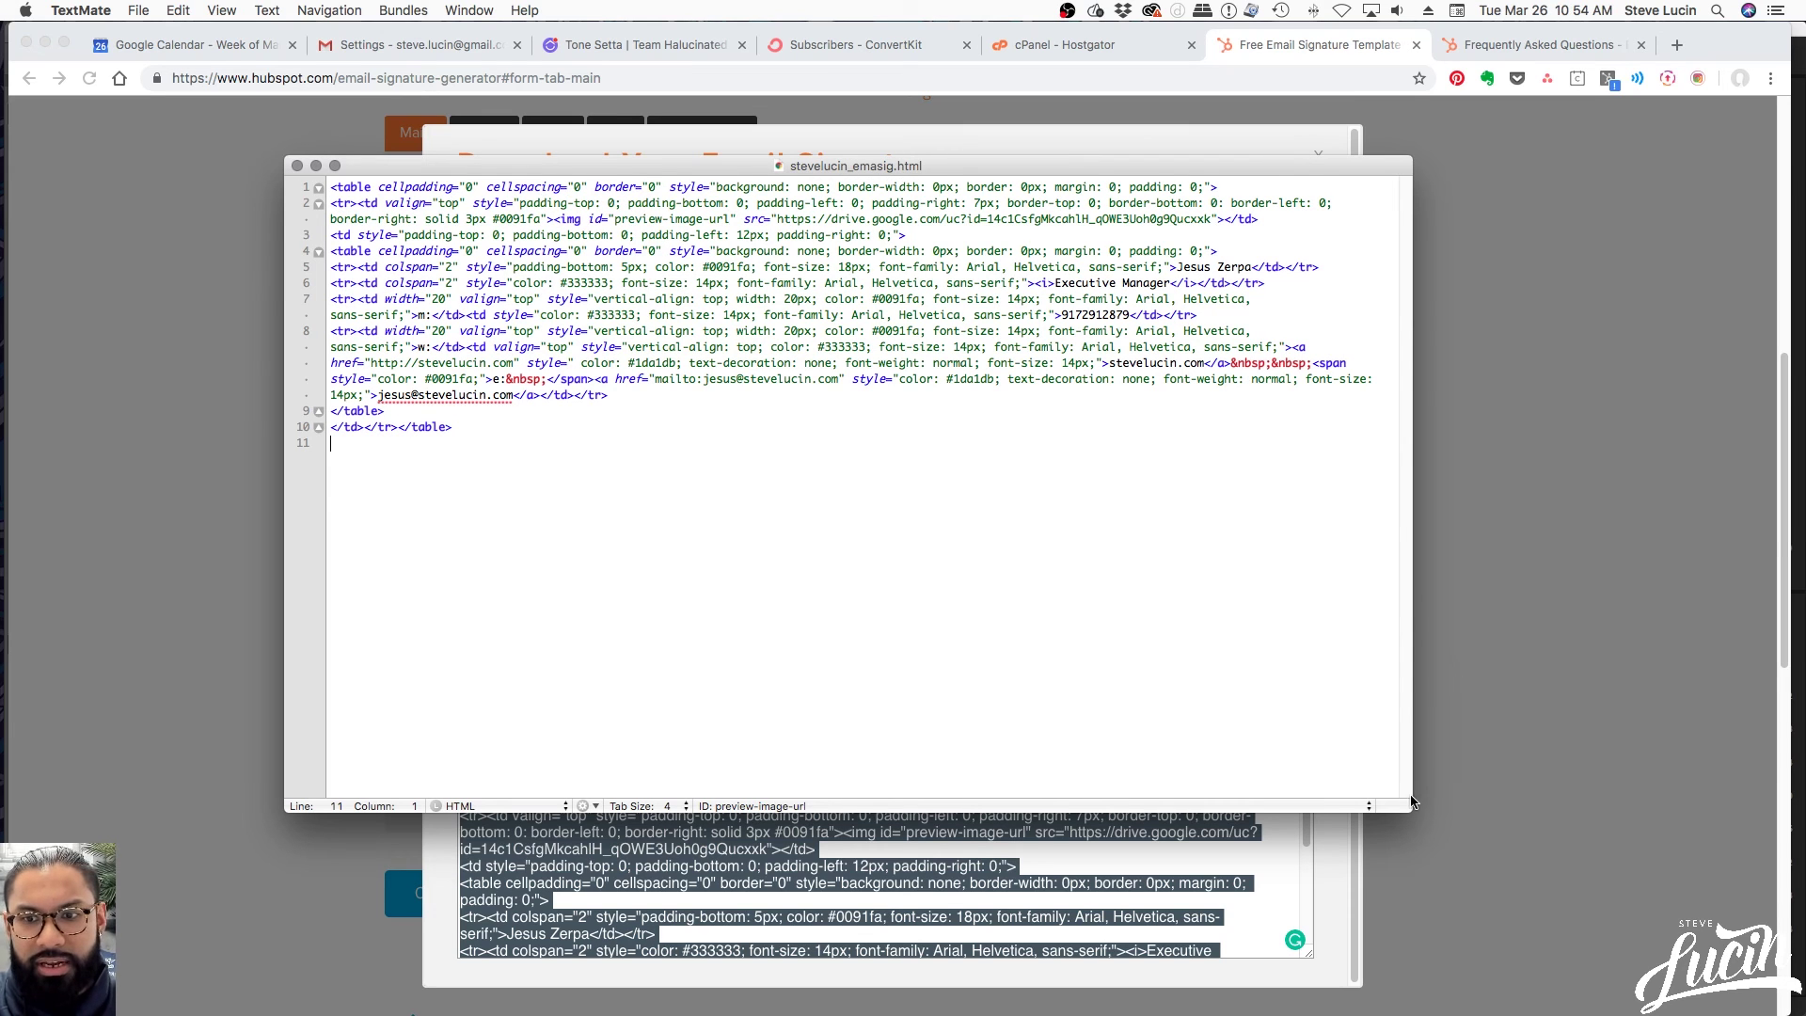
# Inspect the name on line 5 and lines 6–9 of the HTML, moving the window aside
pyautogui.moveTo(1410, 809); pyautogui.dragTo(1222, 723)
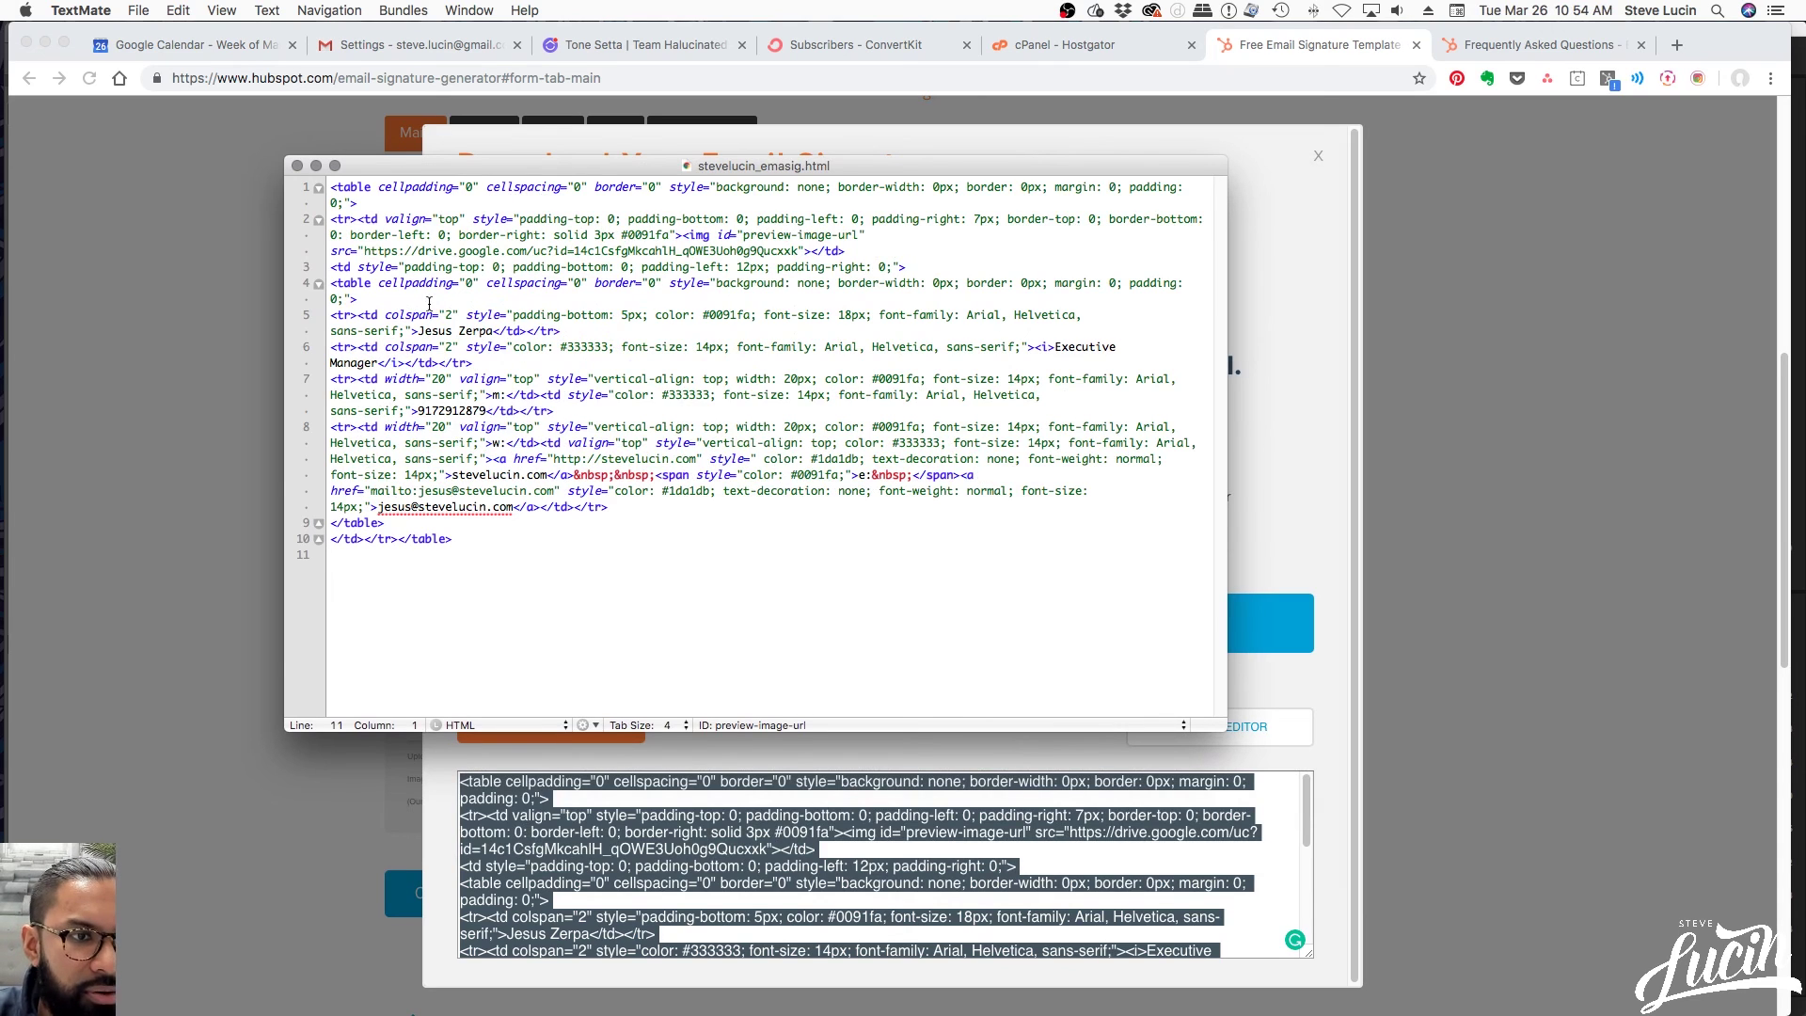
pyautogui.click(491, 330)
pyautogui.moveTo(418, 330); pyautogui.dragTo(878, 347)
pyautogui.moveTo(430, 364); pyautogui.dragTo(635, 517)
pyautogui.click(635, 522)
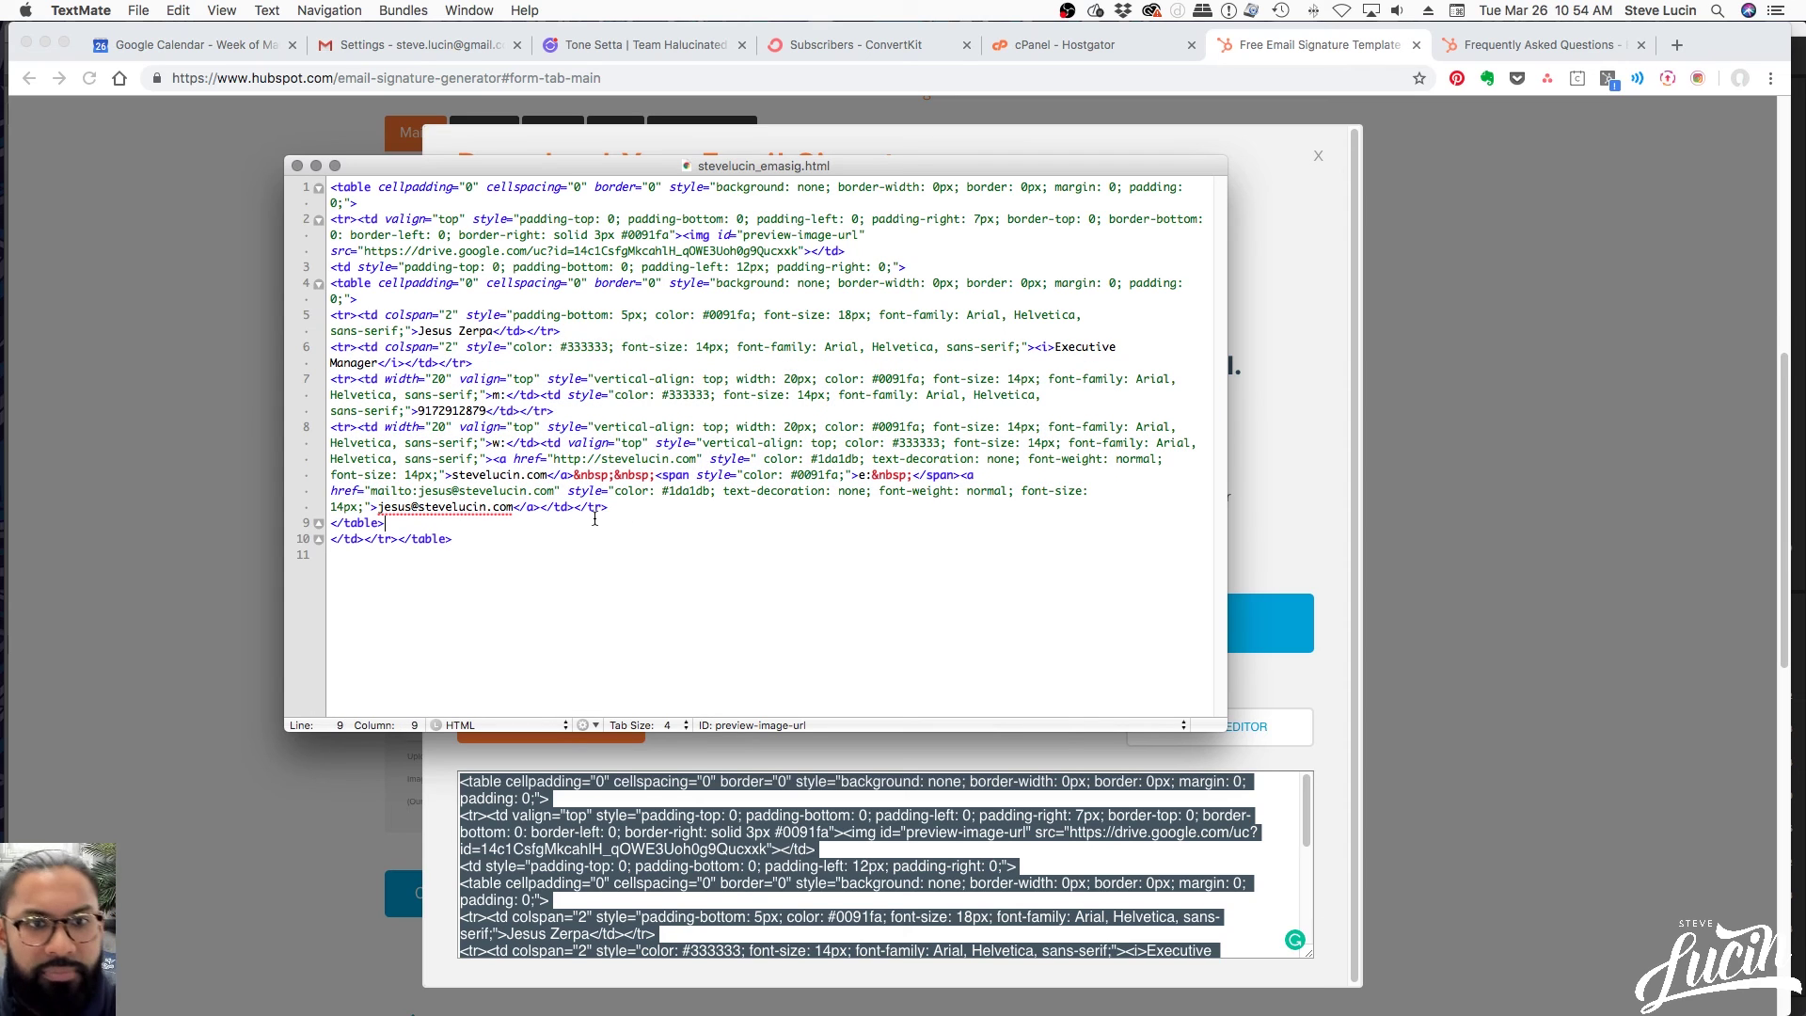
pyautogui.moveTo(732, 167); pyautogui.dragTo(604, 230)
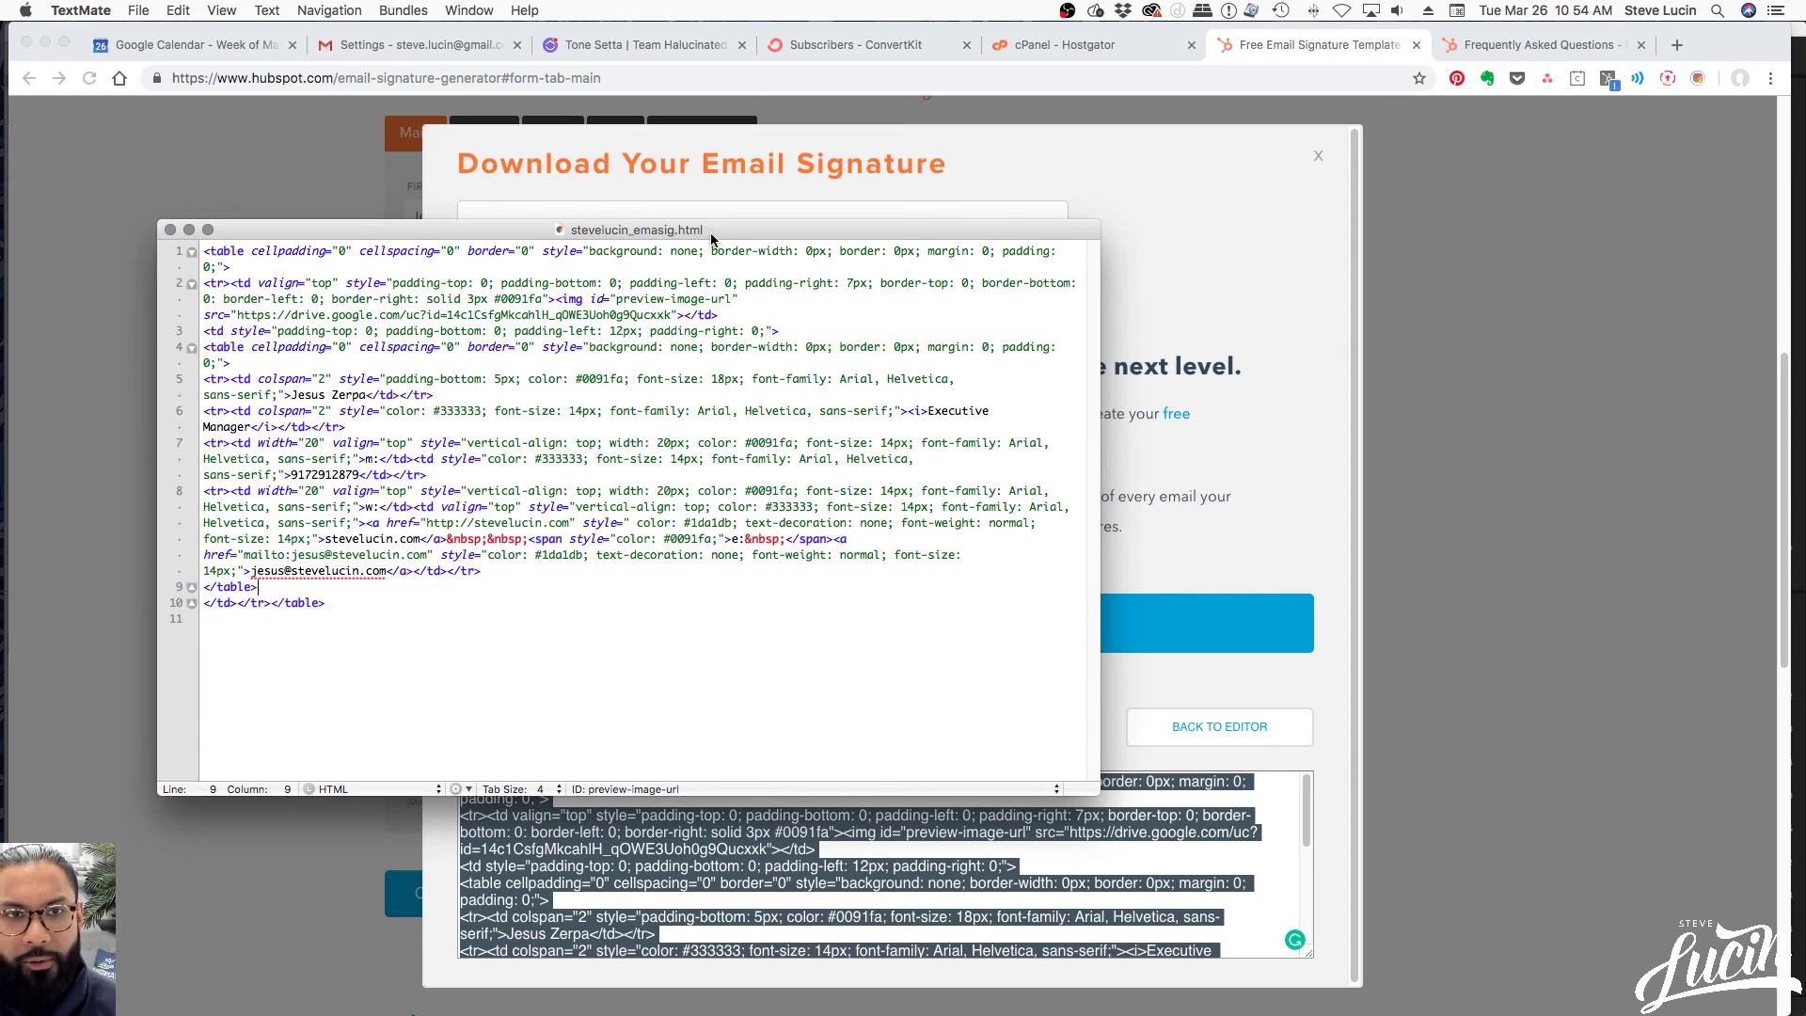
pyautogui.moveTo(712, 239); pyautogui.dragTo(1273, 255)
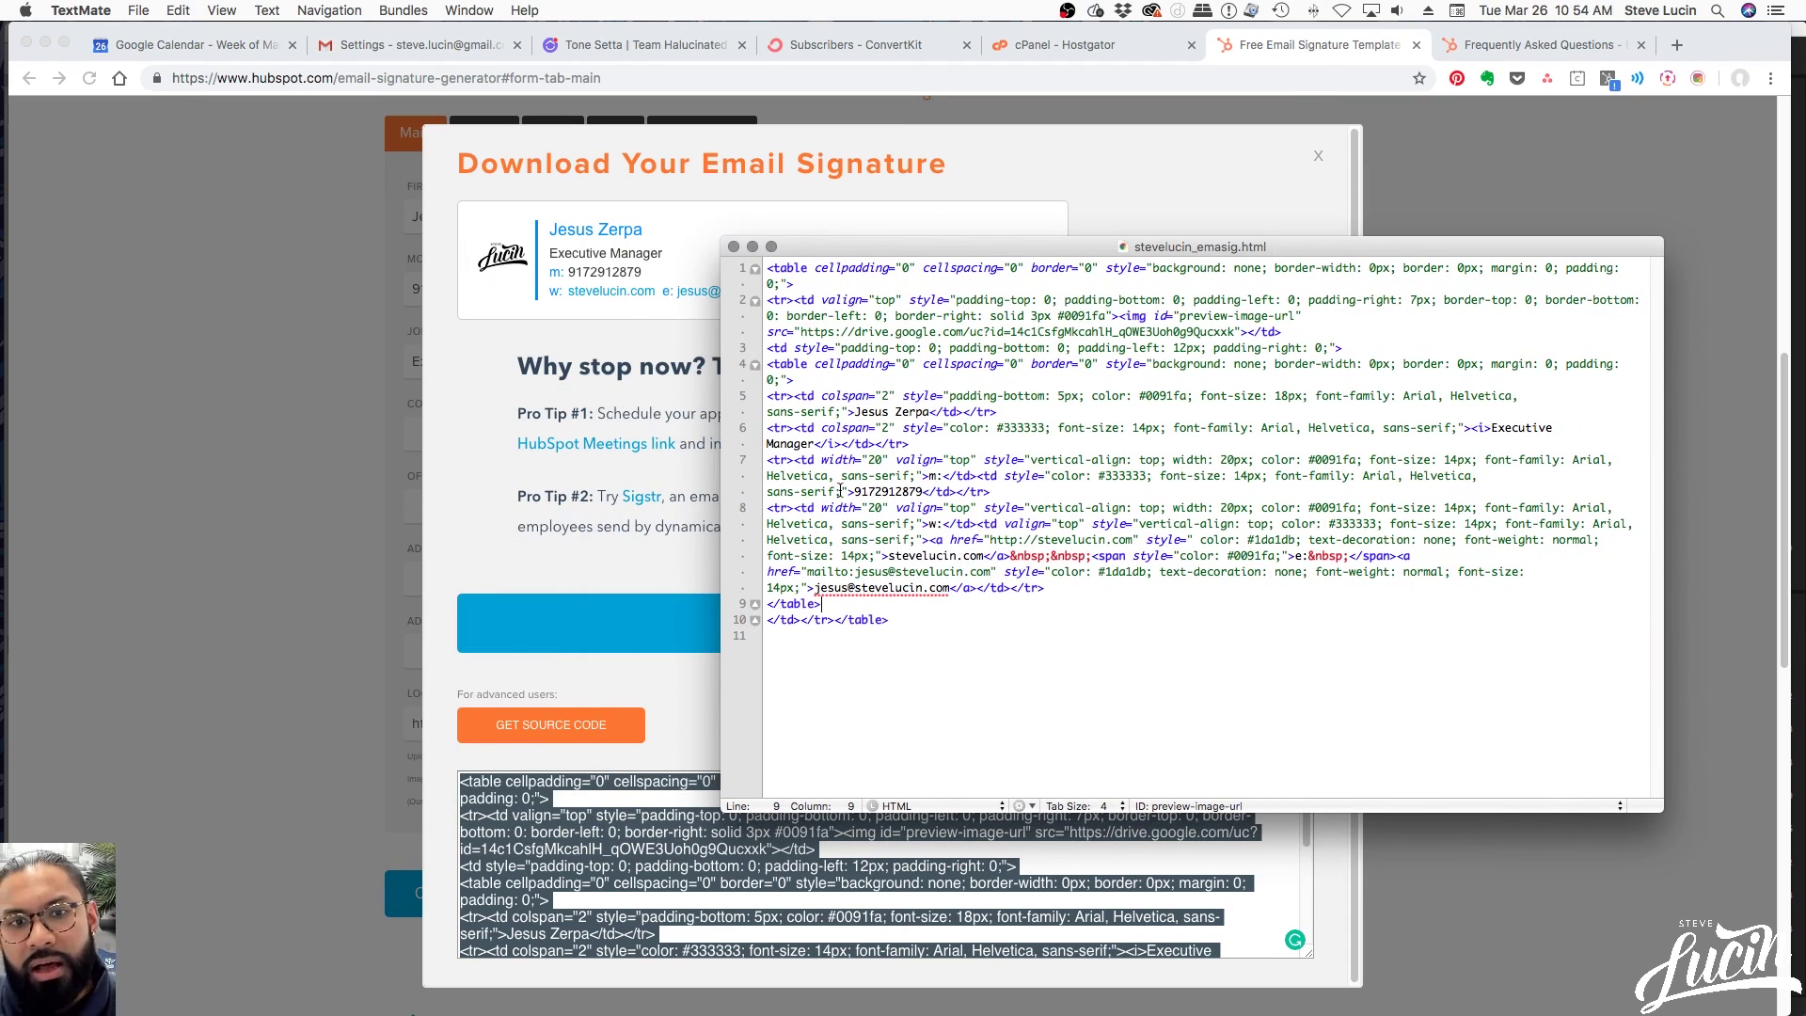
# Examine the tags on lines 7–10 and the whole code, then return to the HubSpot dialog
pyautogui.moveTo(768, 463); pyautogui.dragTo(857, 456)
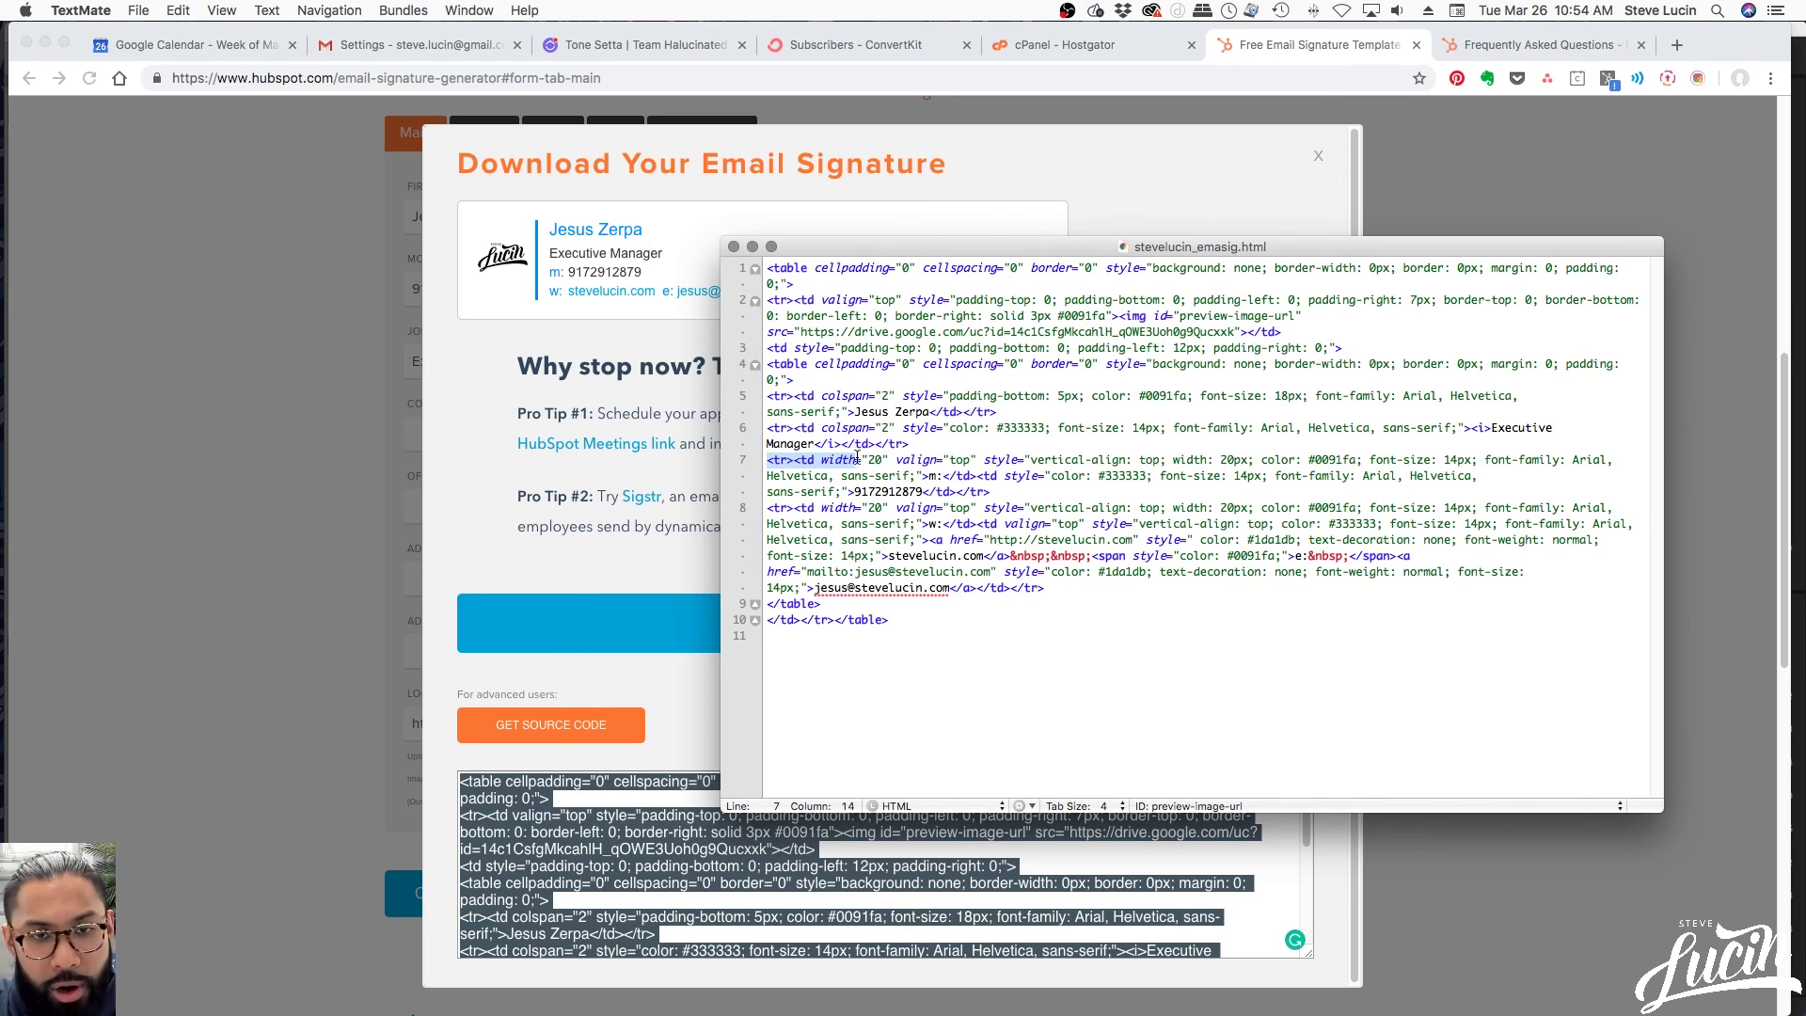
pyautogui.click(786, 459)
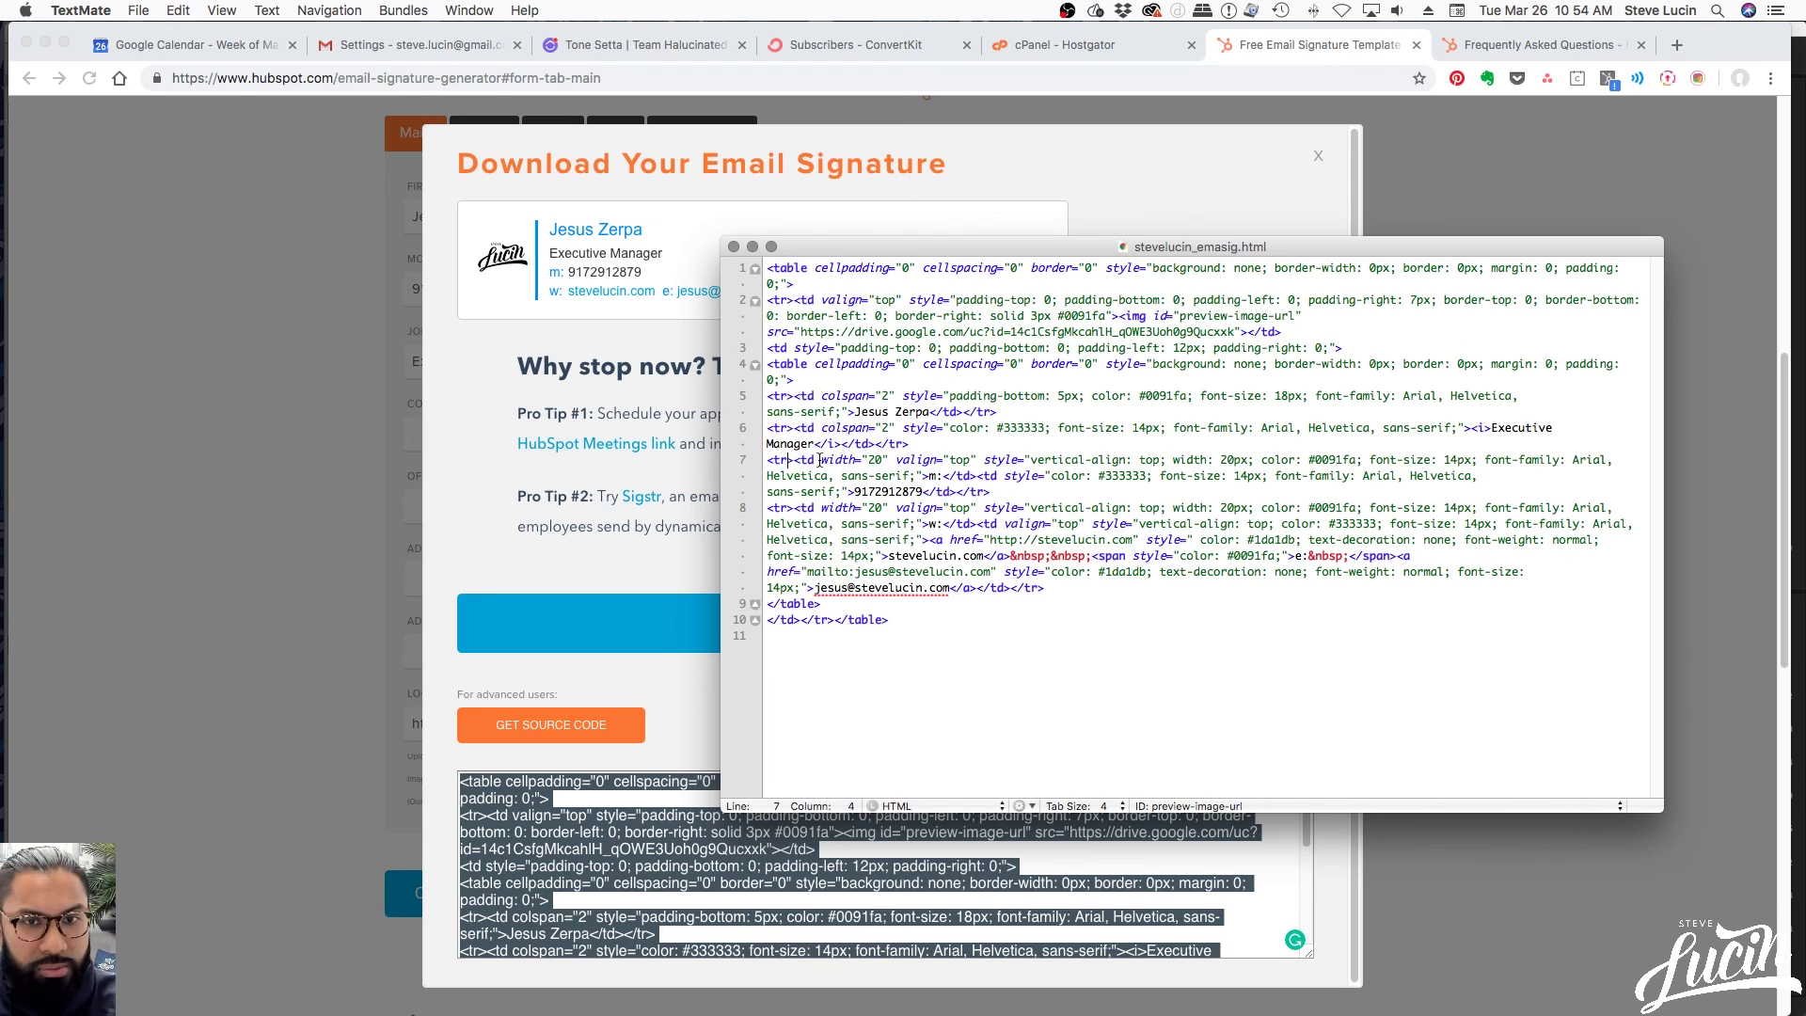
pyautogui.moveTo(810, 459); pyautogui.dragTo(763, 507)
pyautogui.click(973, 606)
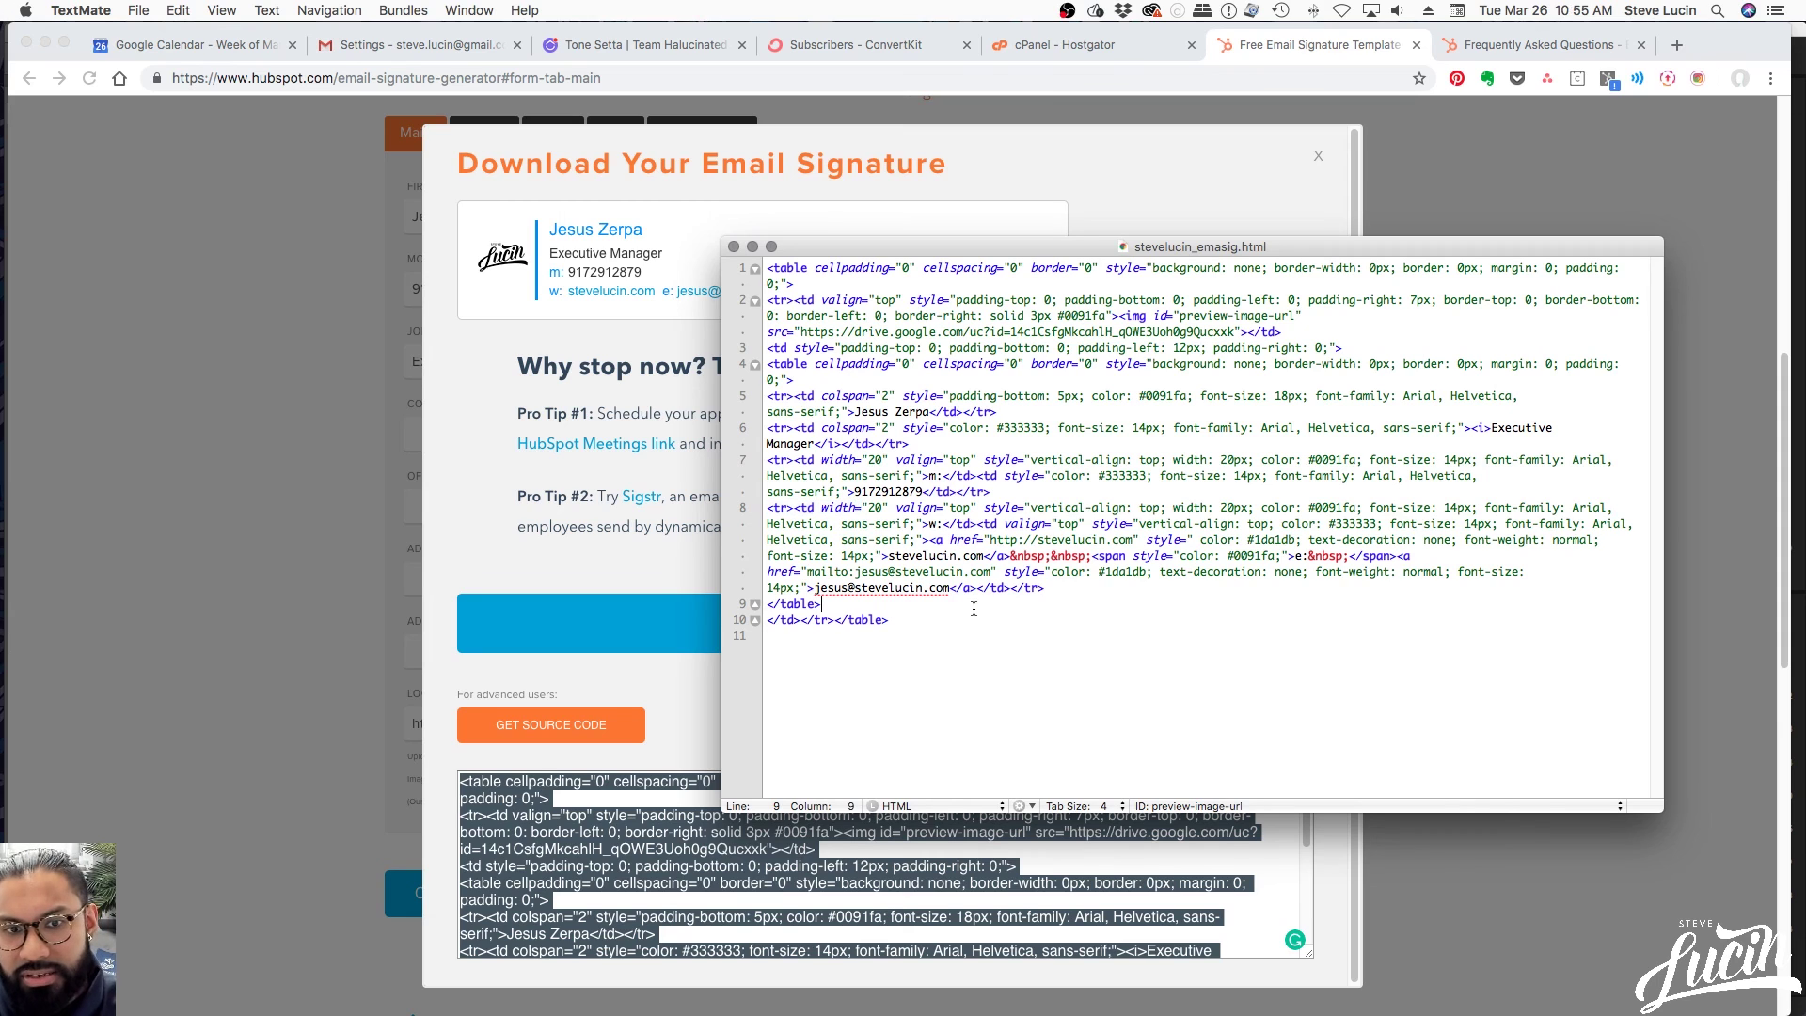
pyautogui.moveTo(900, 623); pyautogui.dragTo(834, 622)
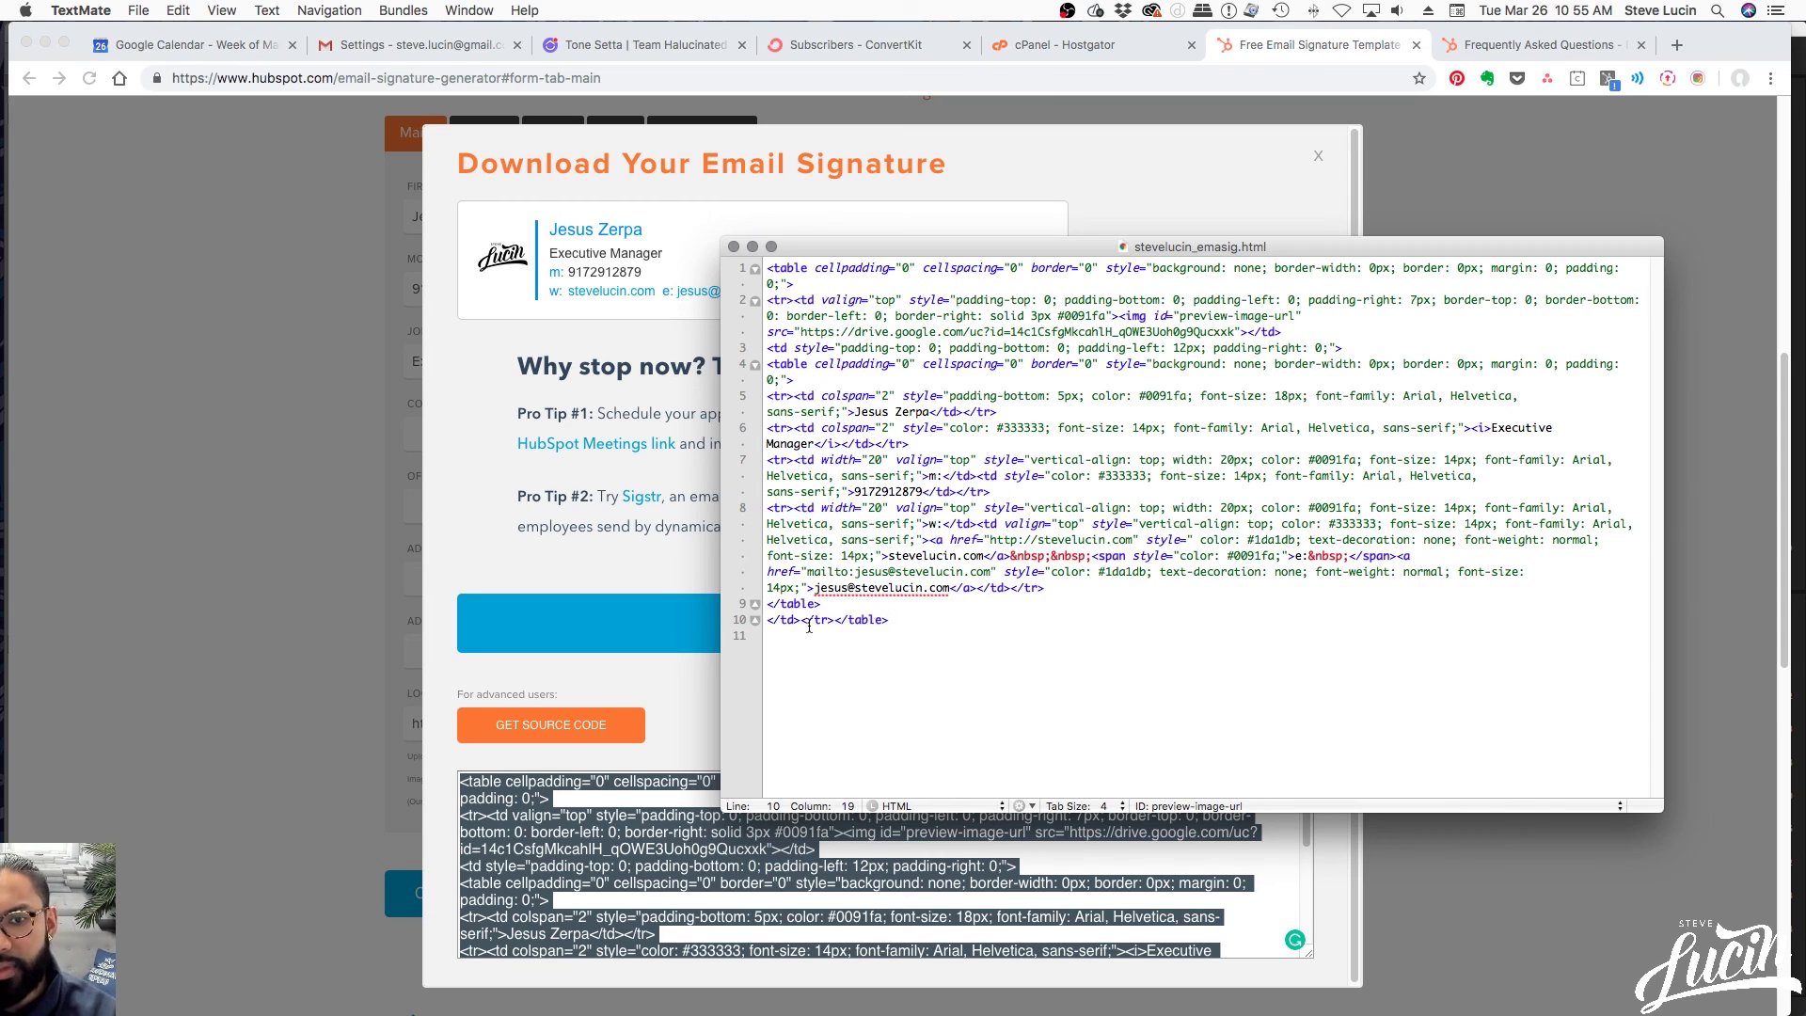
pyautogui.click(834, 621)
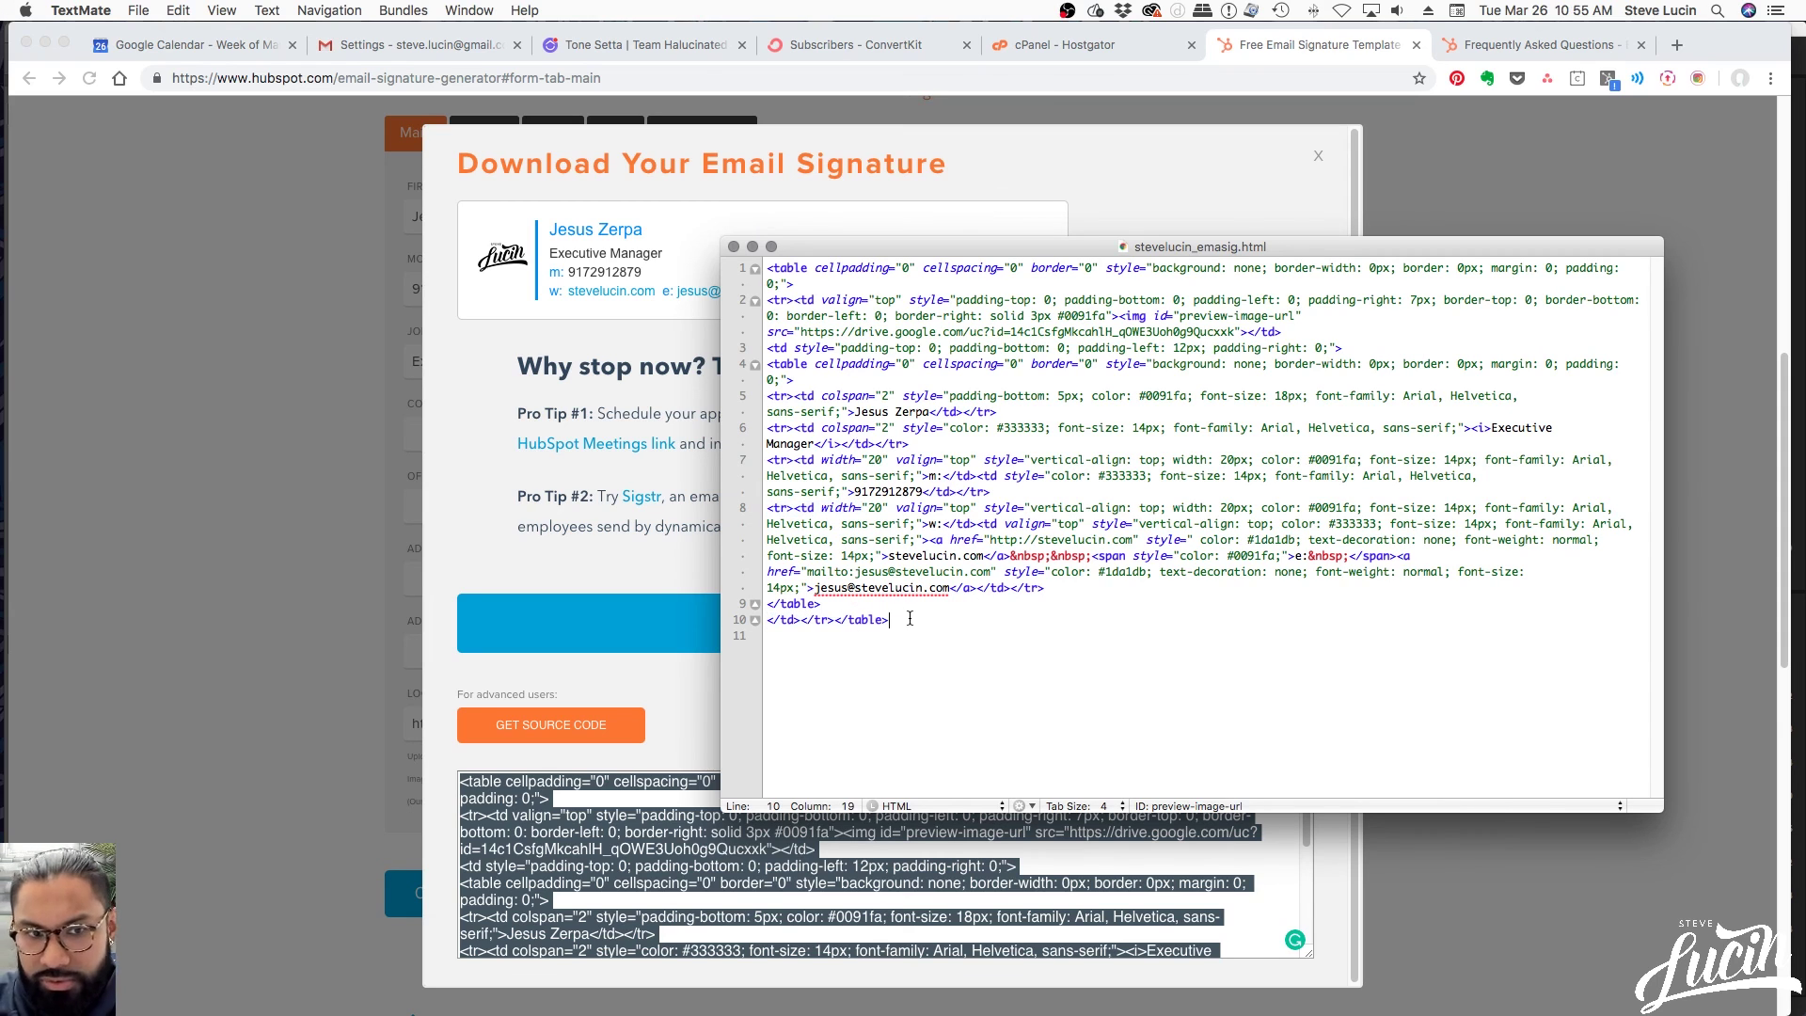
pyautogui.moveTo(915, 618); pyautogui.dragTo(733, 229)
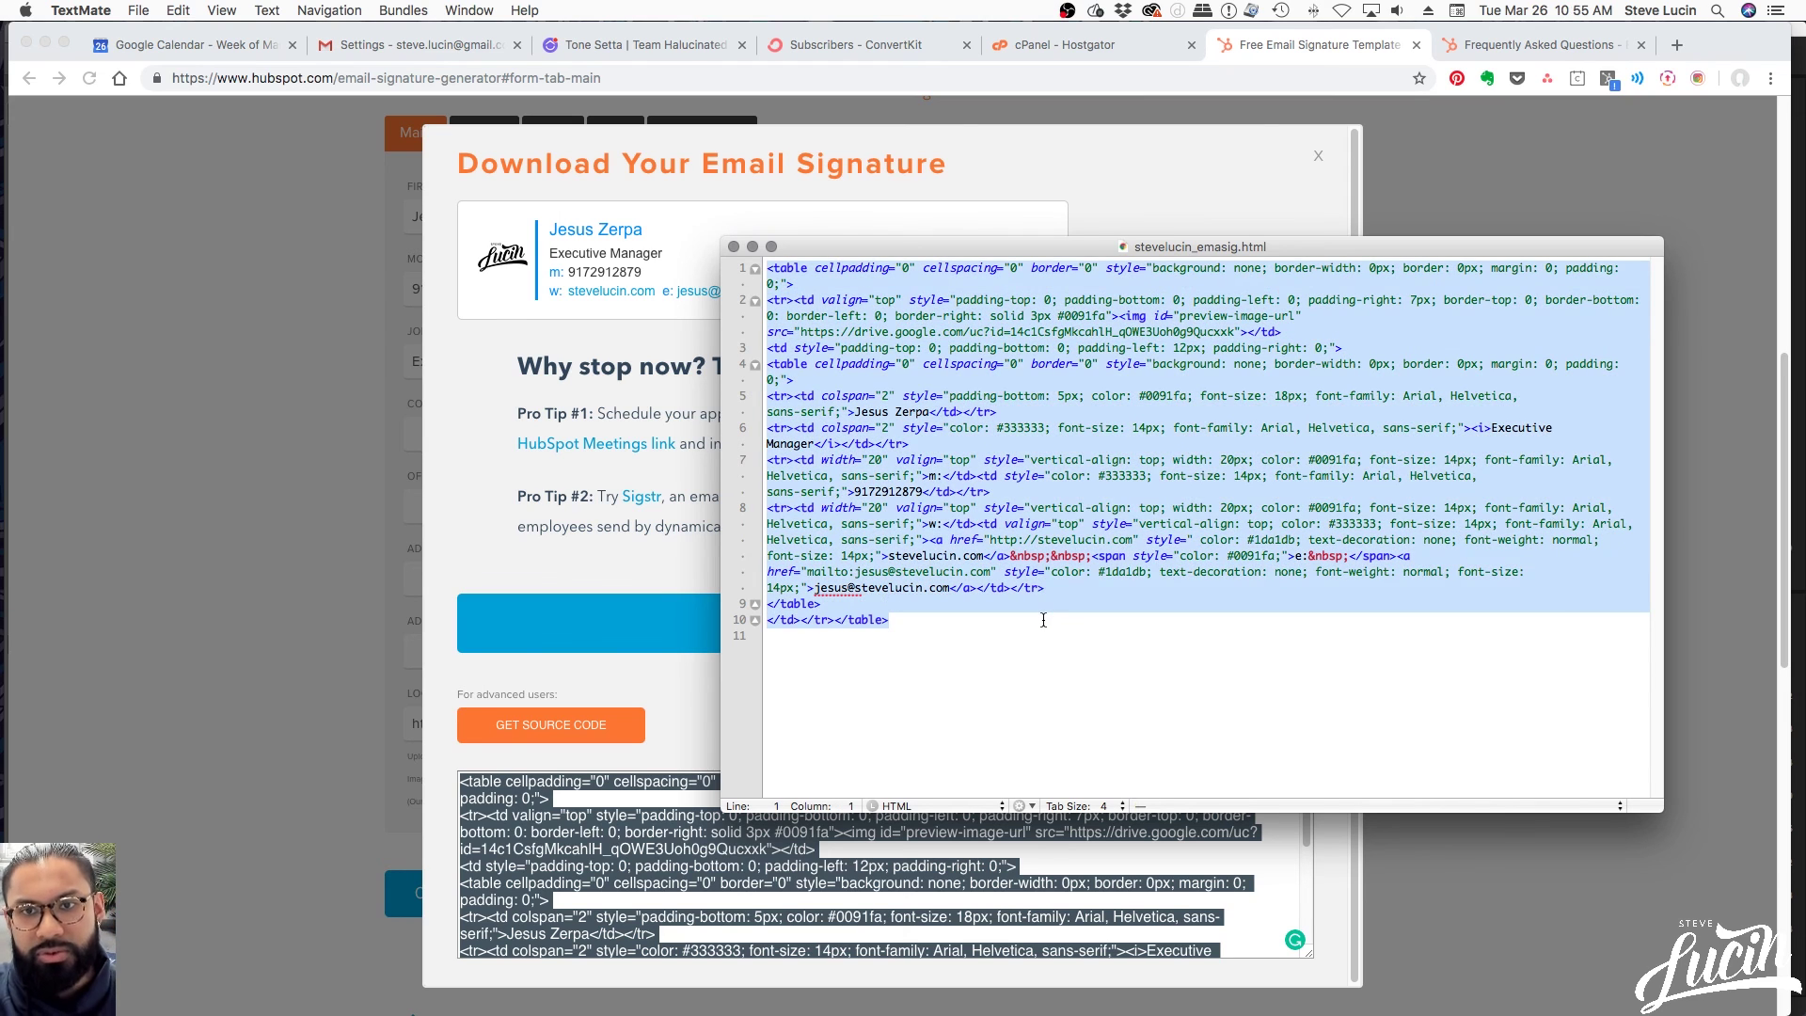
pyautogui.click(1005, 646)
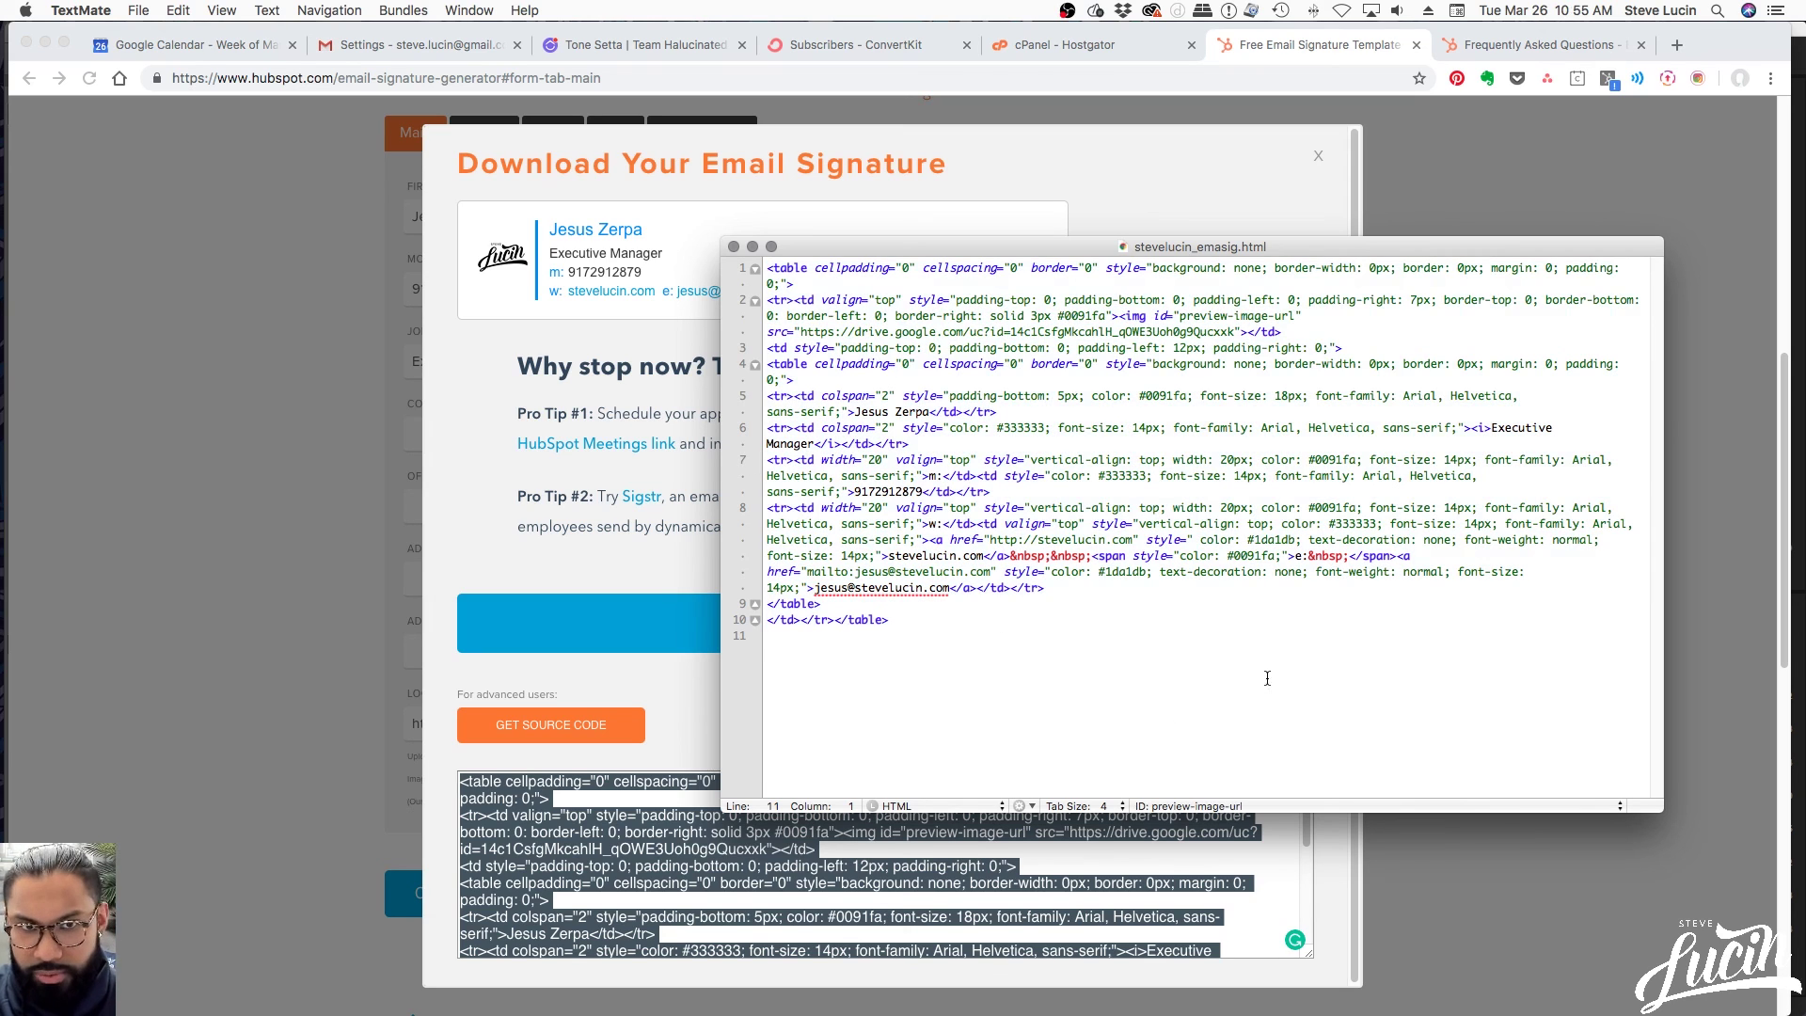
pyautogui.click(572, 572)
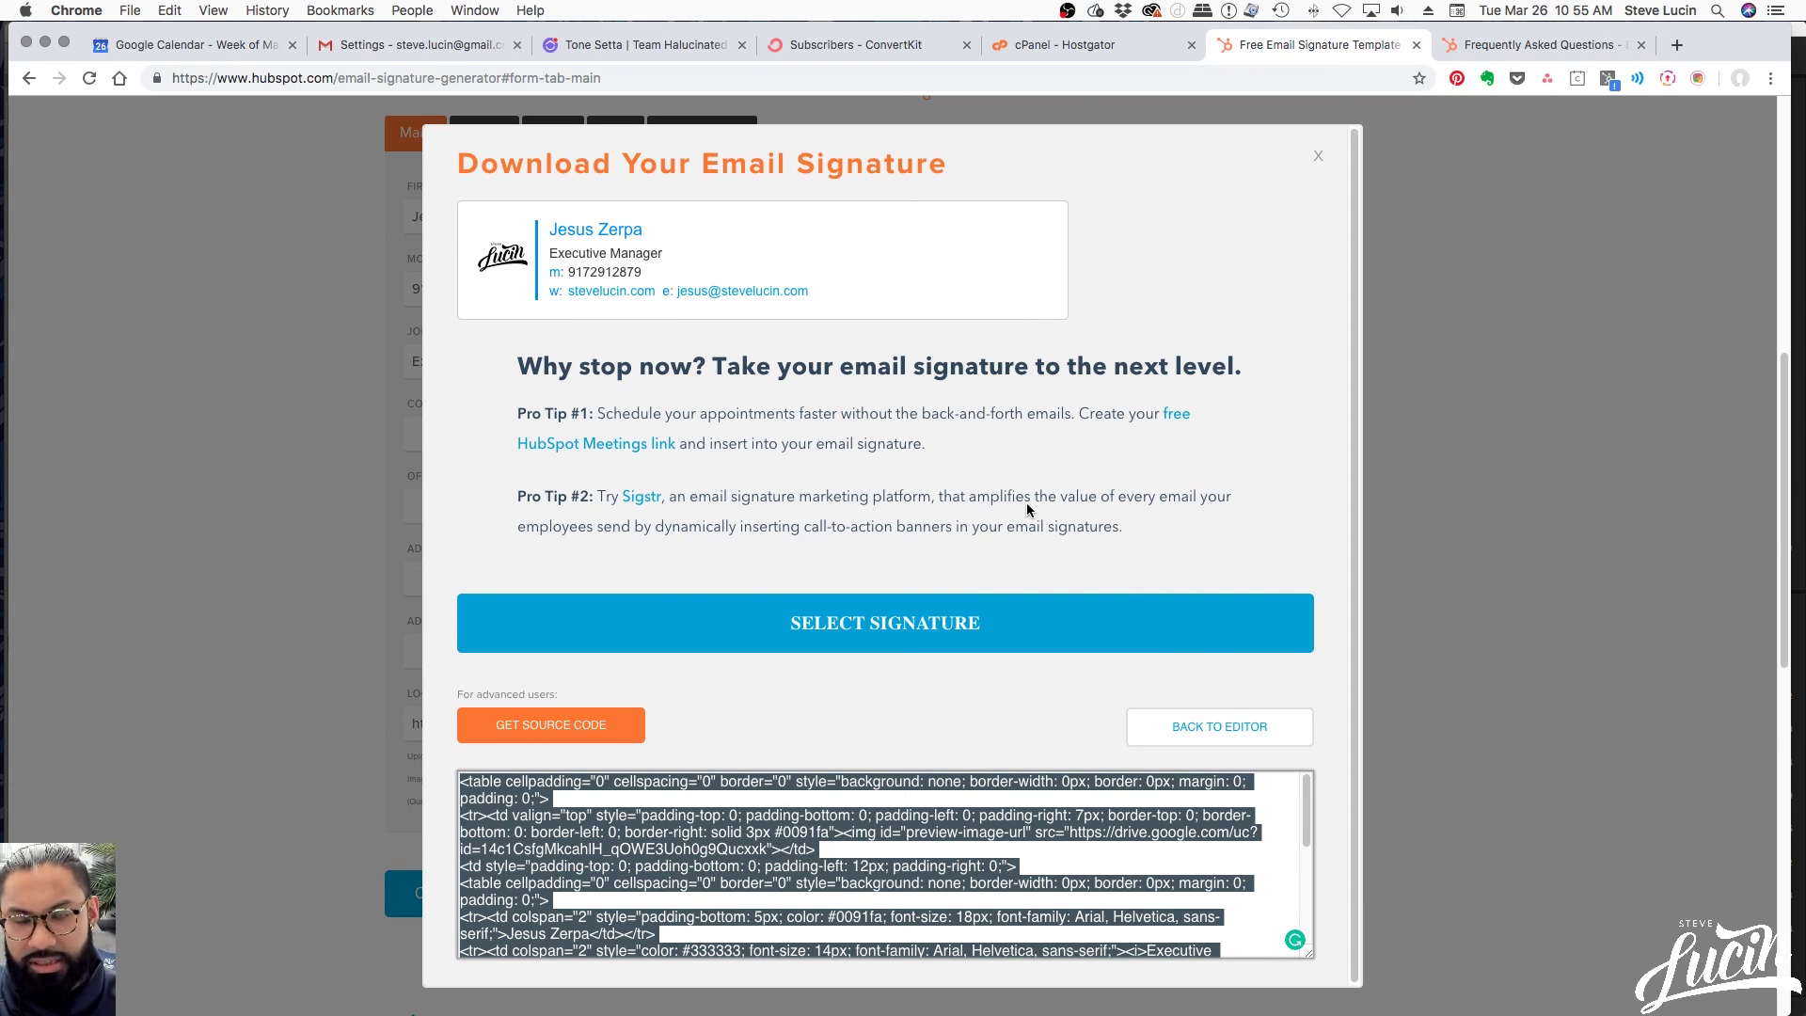
# Switch Gmail's signature to another sender address and back to the original one
pyautogui.click(468, 49)
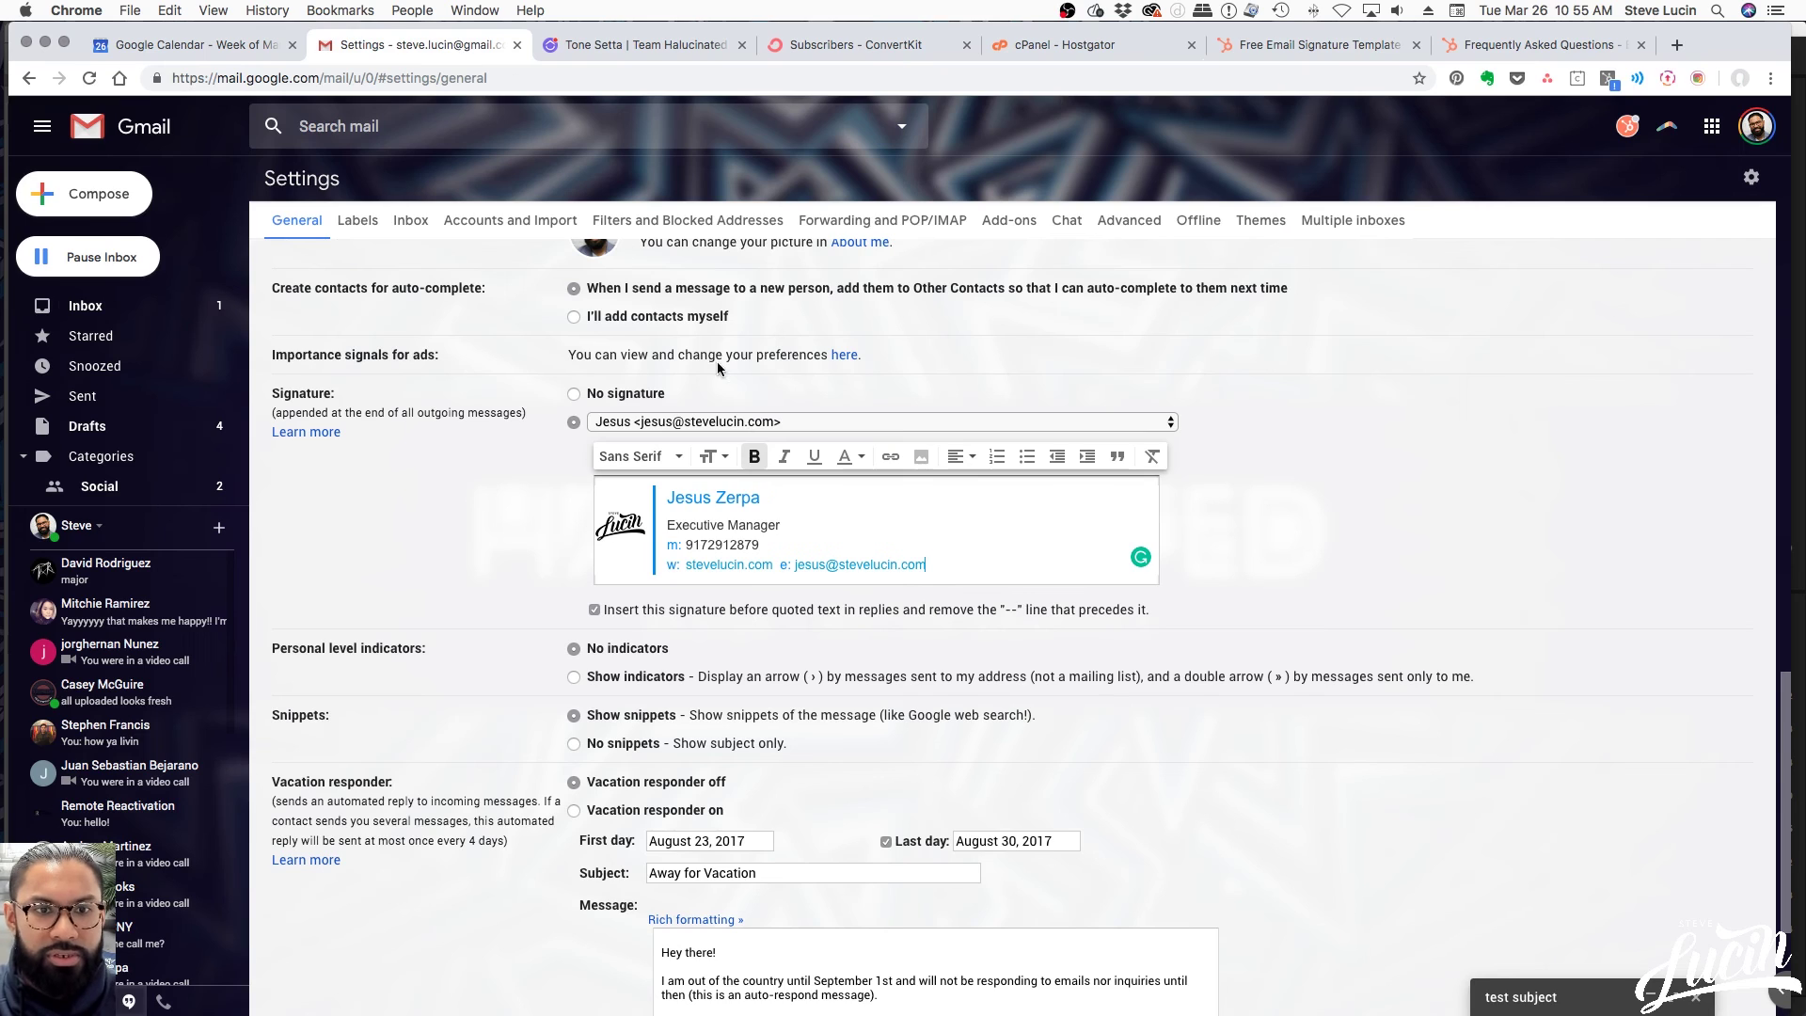
pyautogui.click(758, 424)
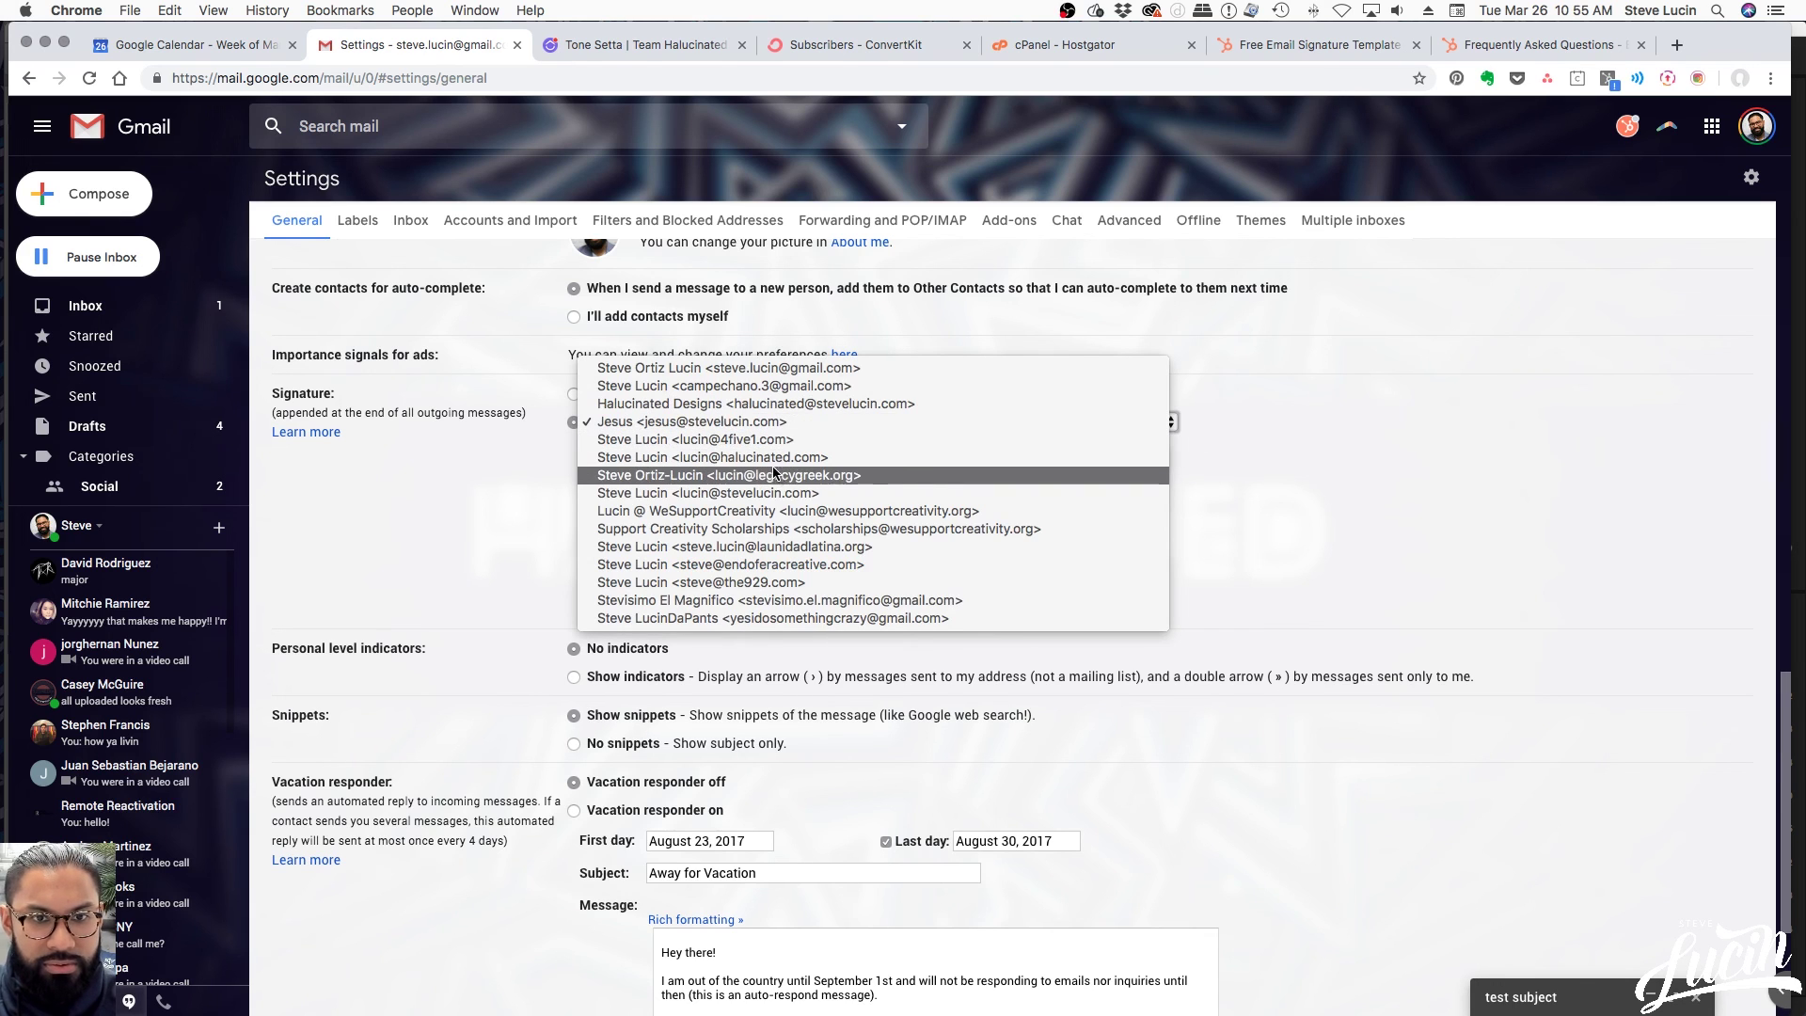
pyautogui.click(788, 494)
pyautogui.moveTo(903, 532); pyautogui.dragTo(516, 484)
pyautogui.hotkey('ctrl', 'c')
pyautogui.click(714, 422)
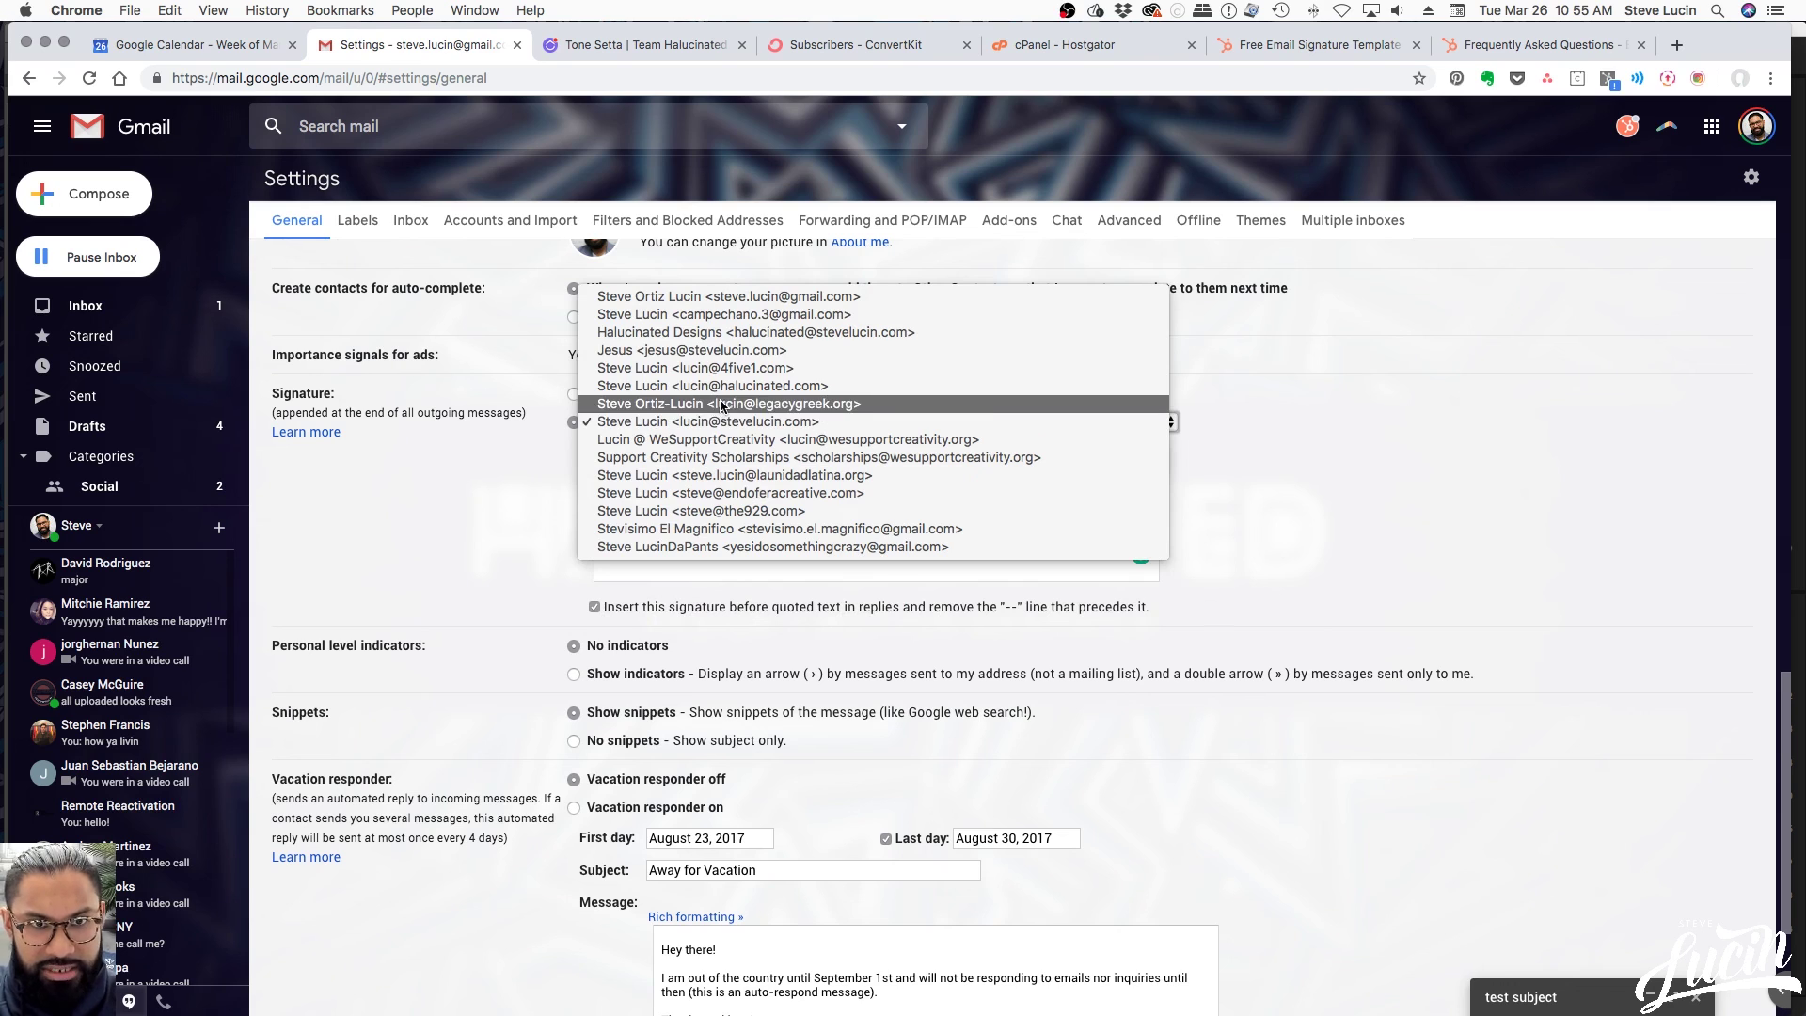
pyautogui.click(726, 349)
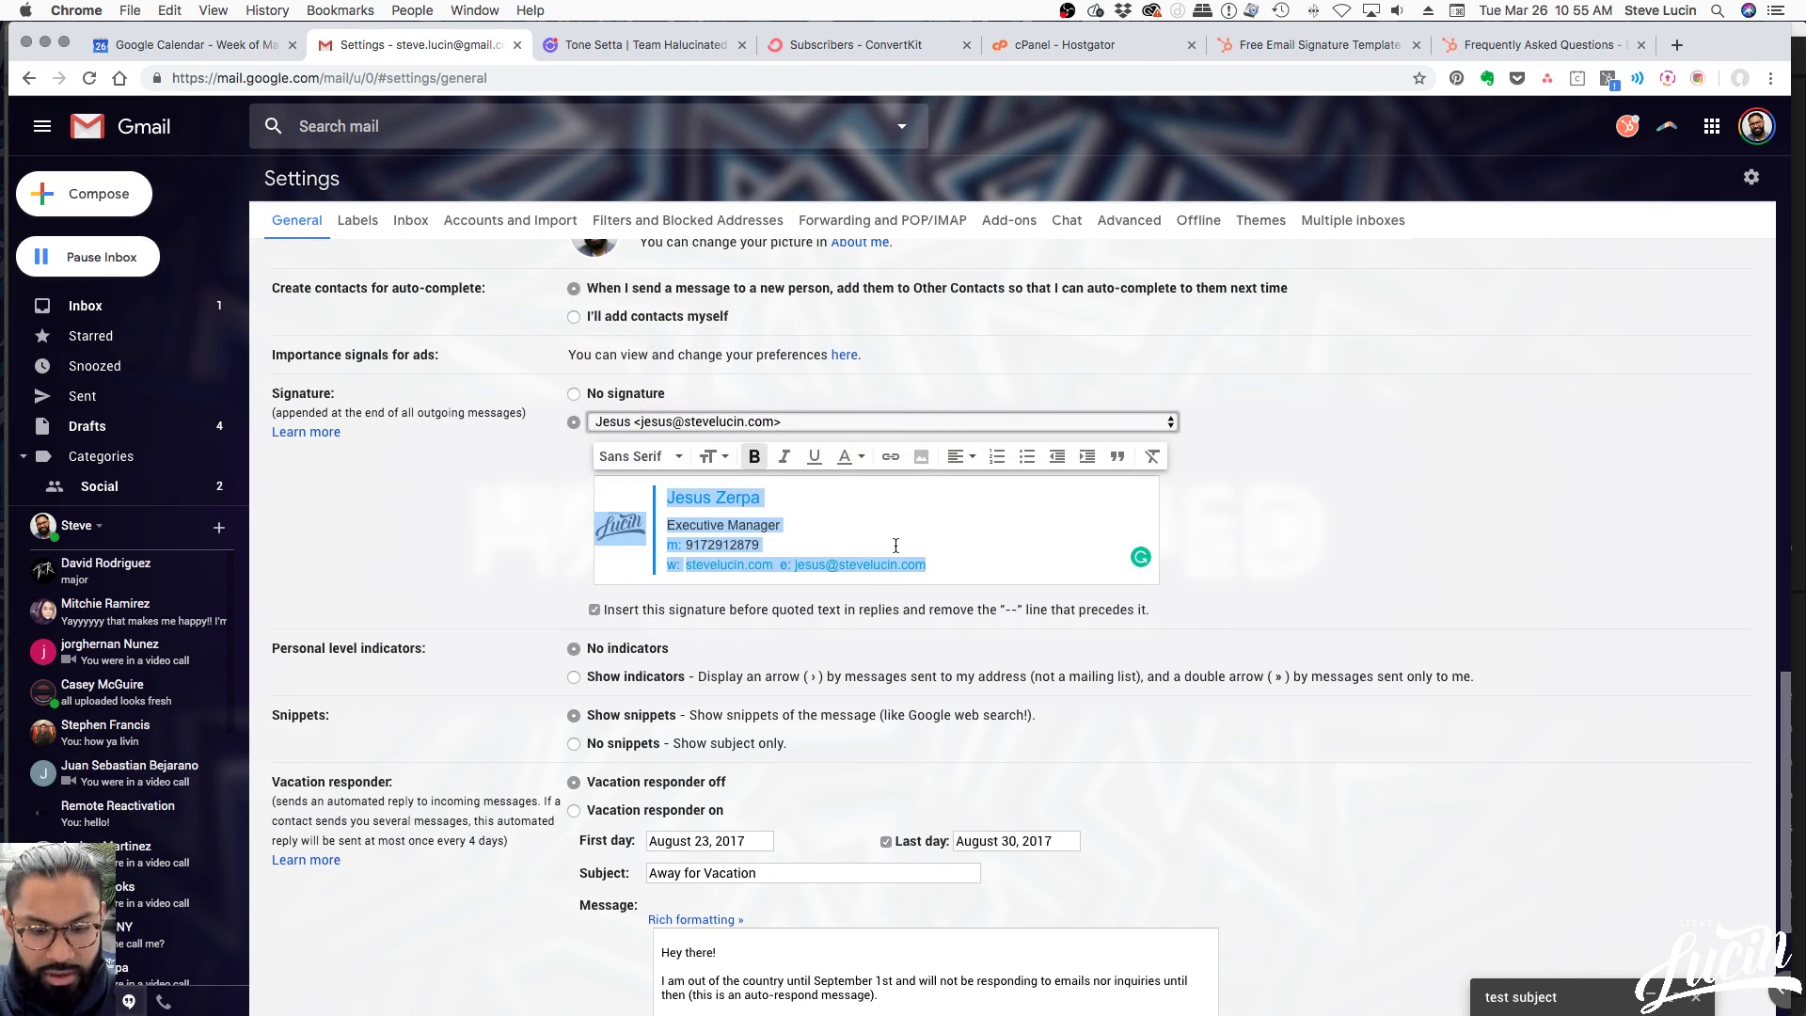
# Paste the old compact signature, retype the new name, and select the Creative Entrepreneur title
pyautogui.click(974, 554)
pyautogui.hotkey('ctrl', 'a')
pyautogui.press('BackSpace')
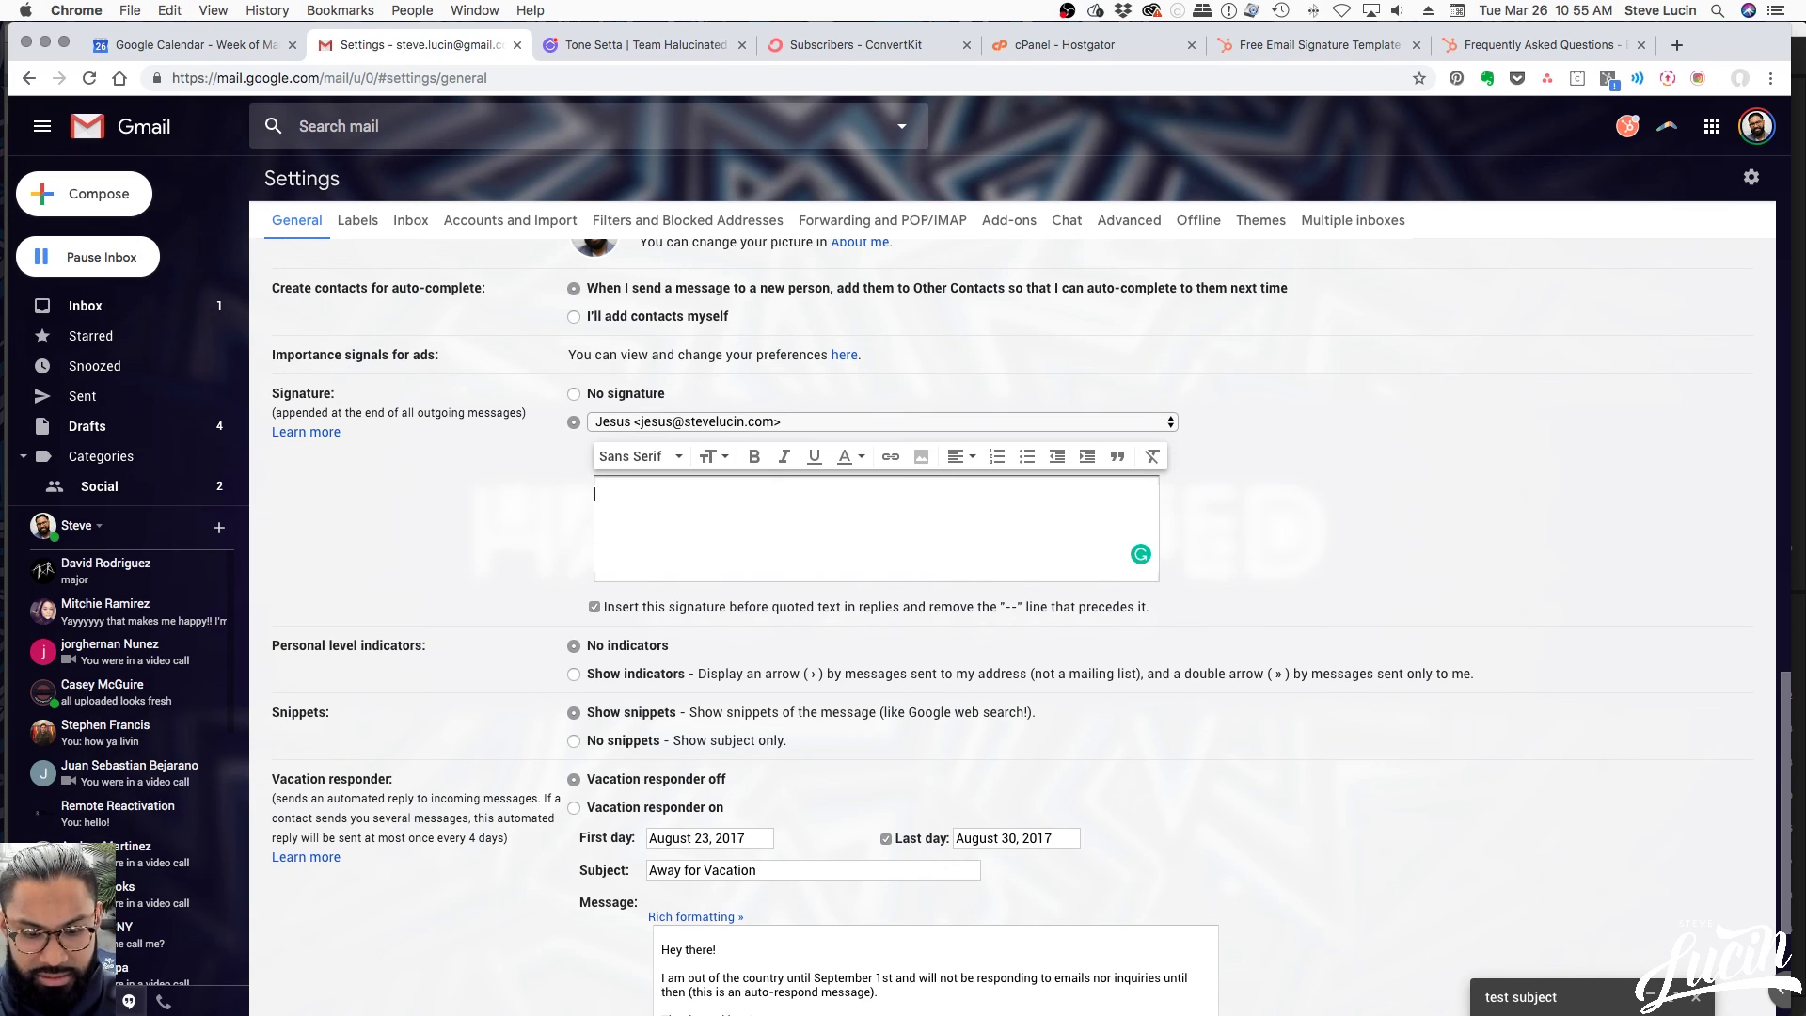
pyautogui.hotkey('ctrl', 'v')
pyautogui.moveTo(763, 515); pyautogui.dragTo(645, 515)
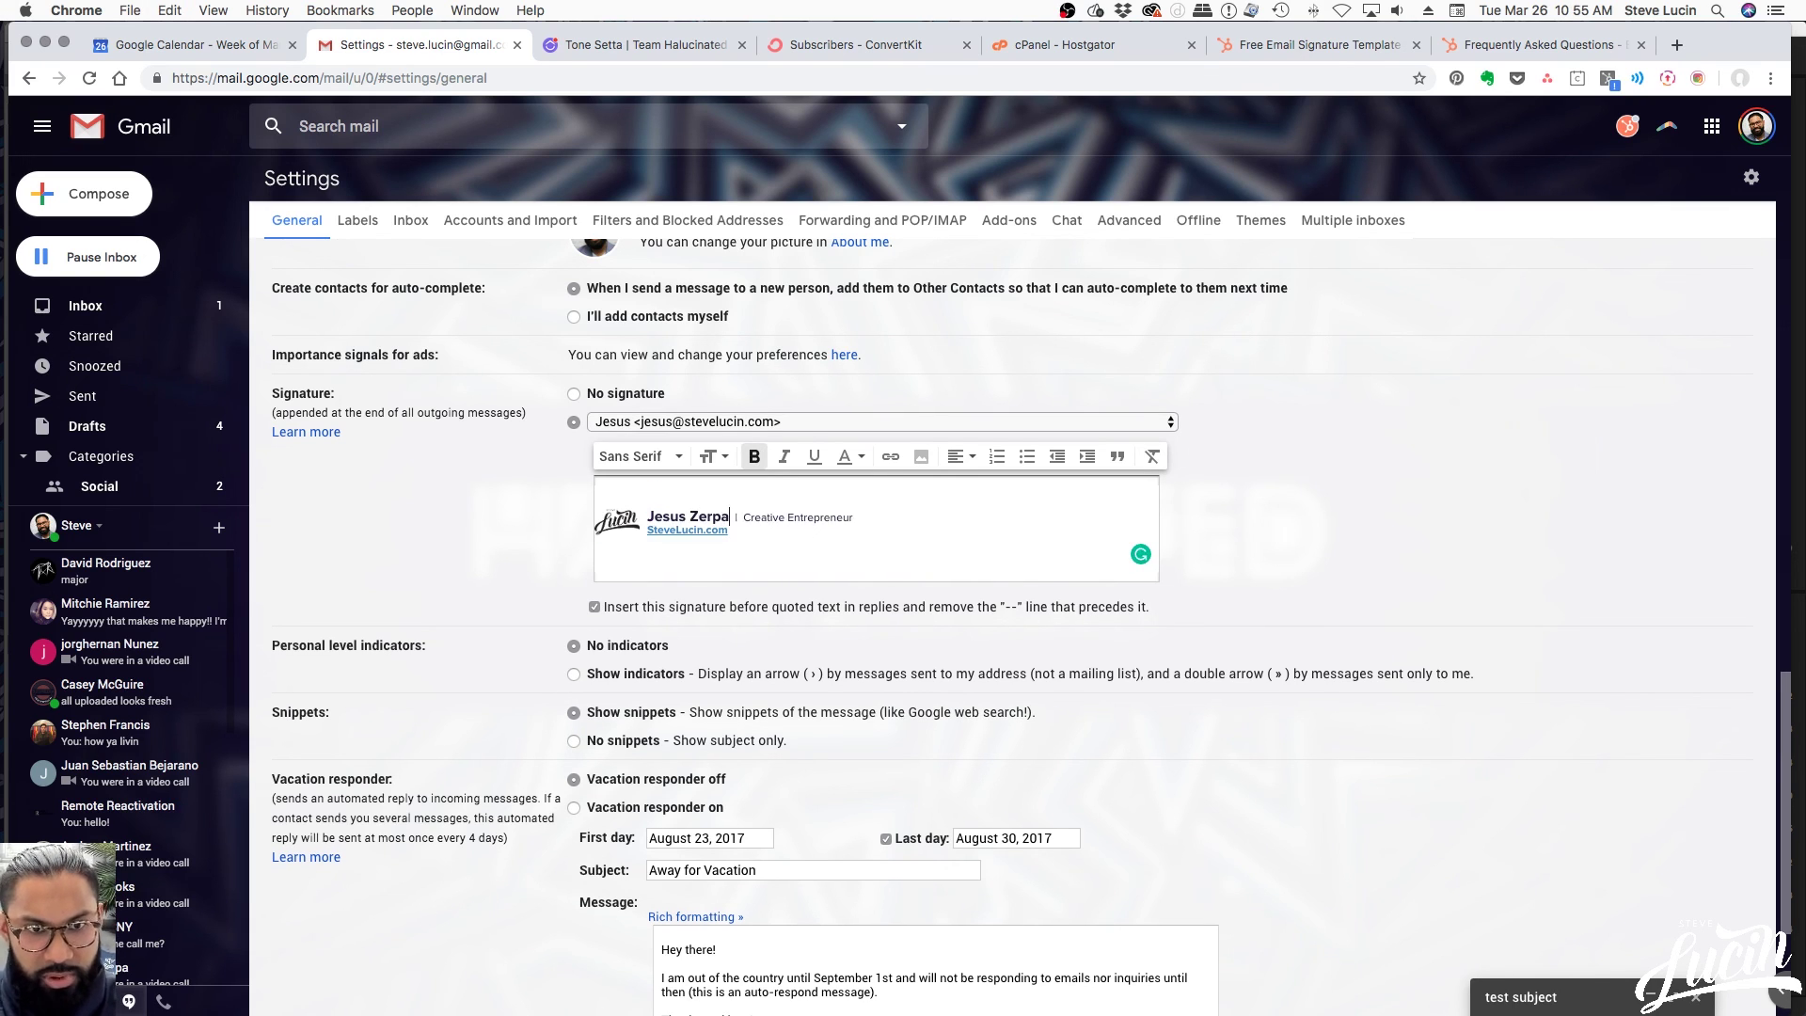
pyautogui.press('Right')
pyautogui.hotkey('shift', 'Right')
pyautogui.hotkey('shift', 'Right')
pyautogui.hotkey('shift', 'Right')
pyautogui.hotkey('shift', 'Right')
pyautogui.hotkey('shift', 'Right')
pyautogui.hotkey('shift', 'Right')
pyautogui.hotkey('shift', 'Right')
pyautogui.hotkey('shift', 'Right')
pyautogui.hotkey('shift', 'Right')
pyautogui.hotkey('shift', 'Right')
pyautogui.hotkey('shift', 'Right')
pyautogui.hotkey('shift', 'Right')
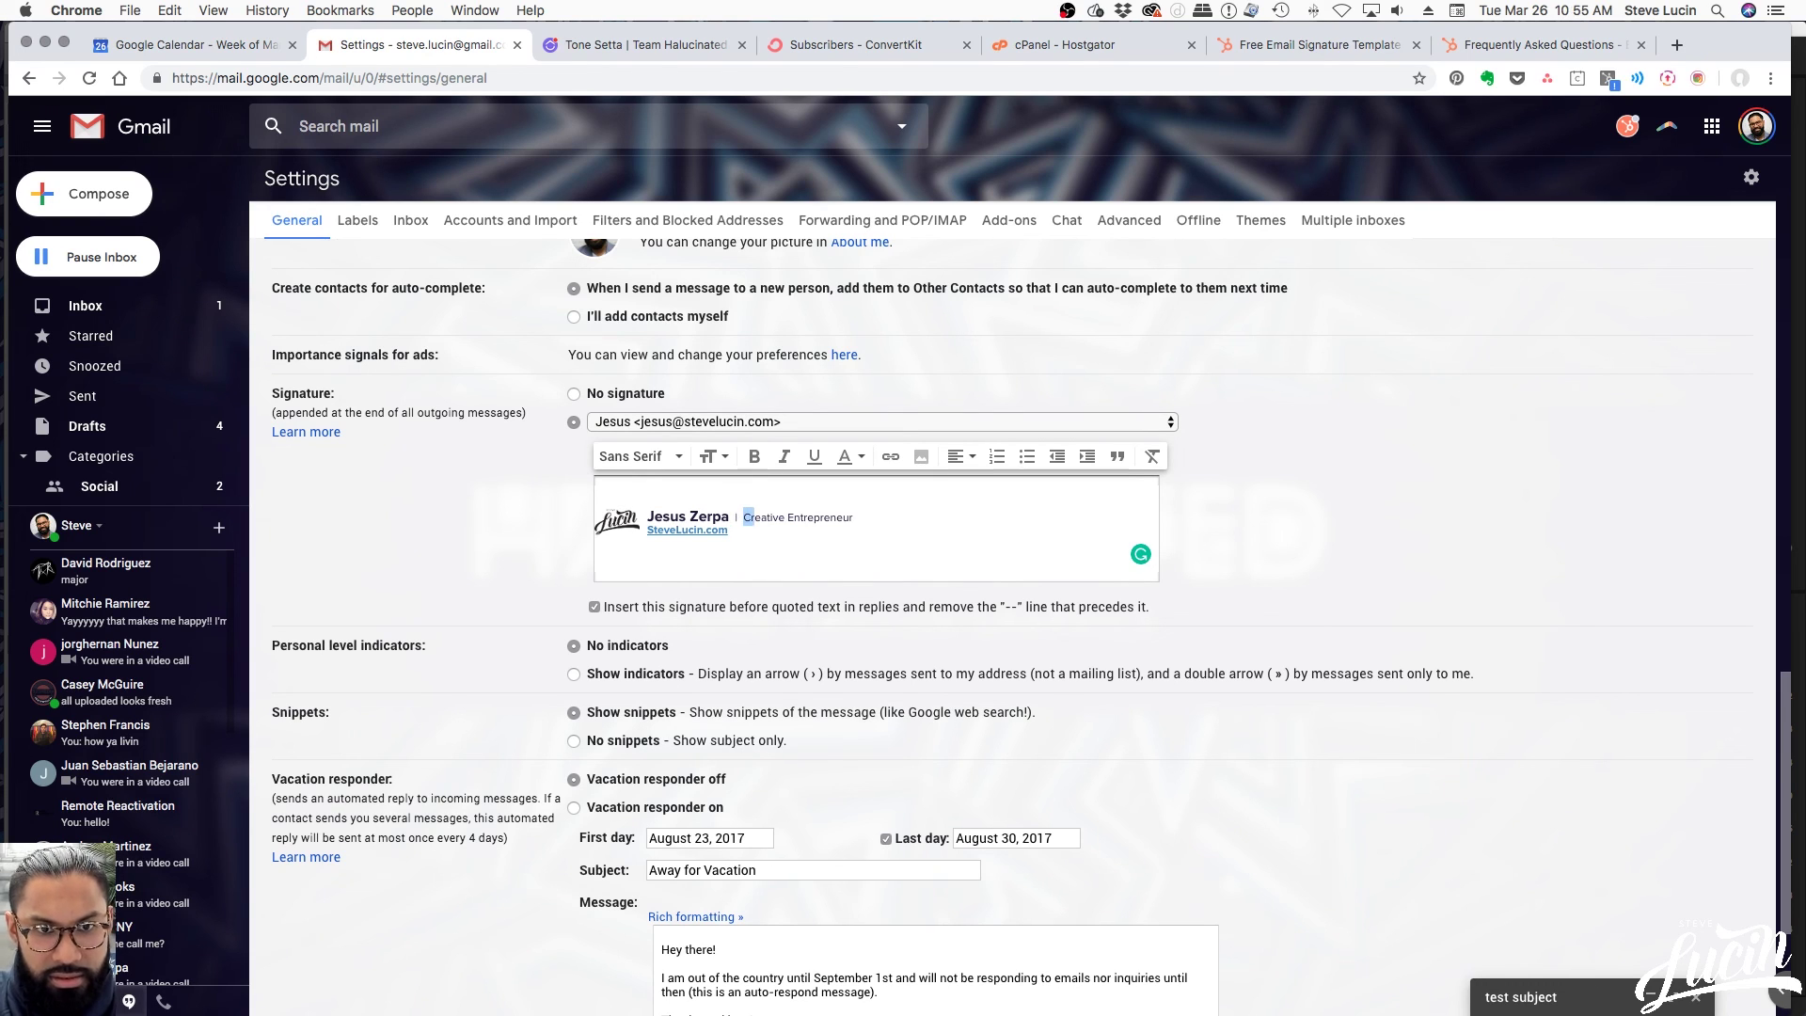
pyautogui.hotkey('shift', 'Right')
pyautogui.hotkey('shift', 'Right')
pyautogui.hotkey('shift', 'Right')
pyautogui.hotkey('shift', 'Right')
pyautogui.hotkey('shift', 'Right')
pyautogui.hotkey('shift', 'Right')
pyautogui.hotkey('shift', 'Right')
pyautogui.hotkey('shift', 'Right')
pyautogui.hotkey('shift', 'Right')
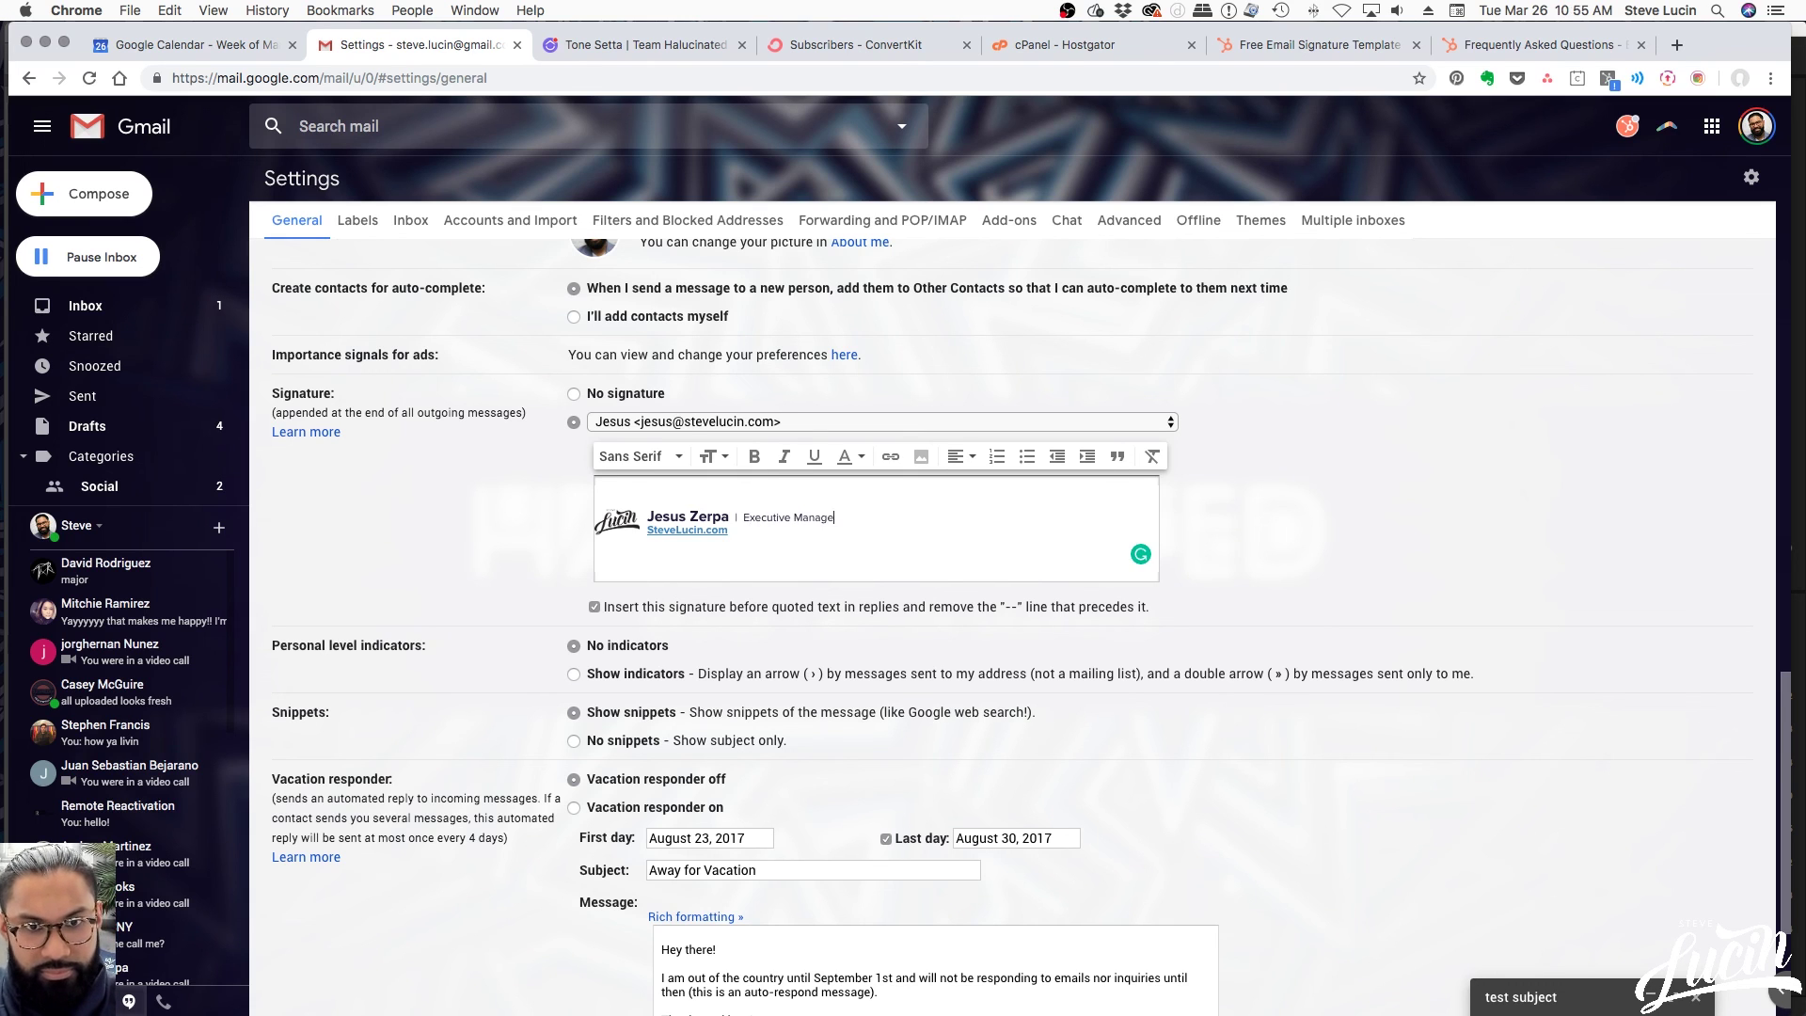
pyautogui.scroll(-3, 1394, 698)
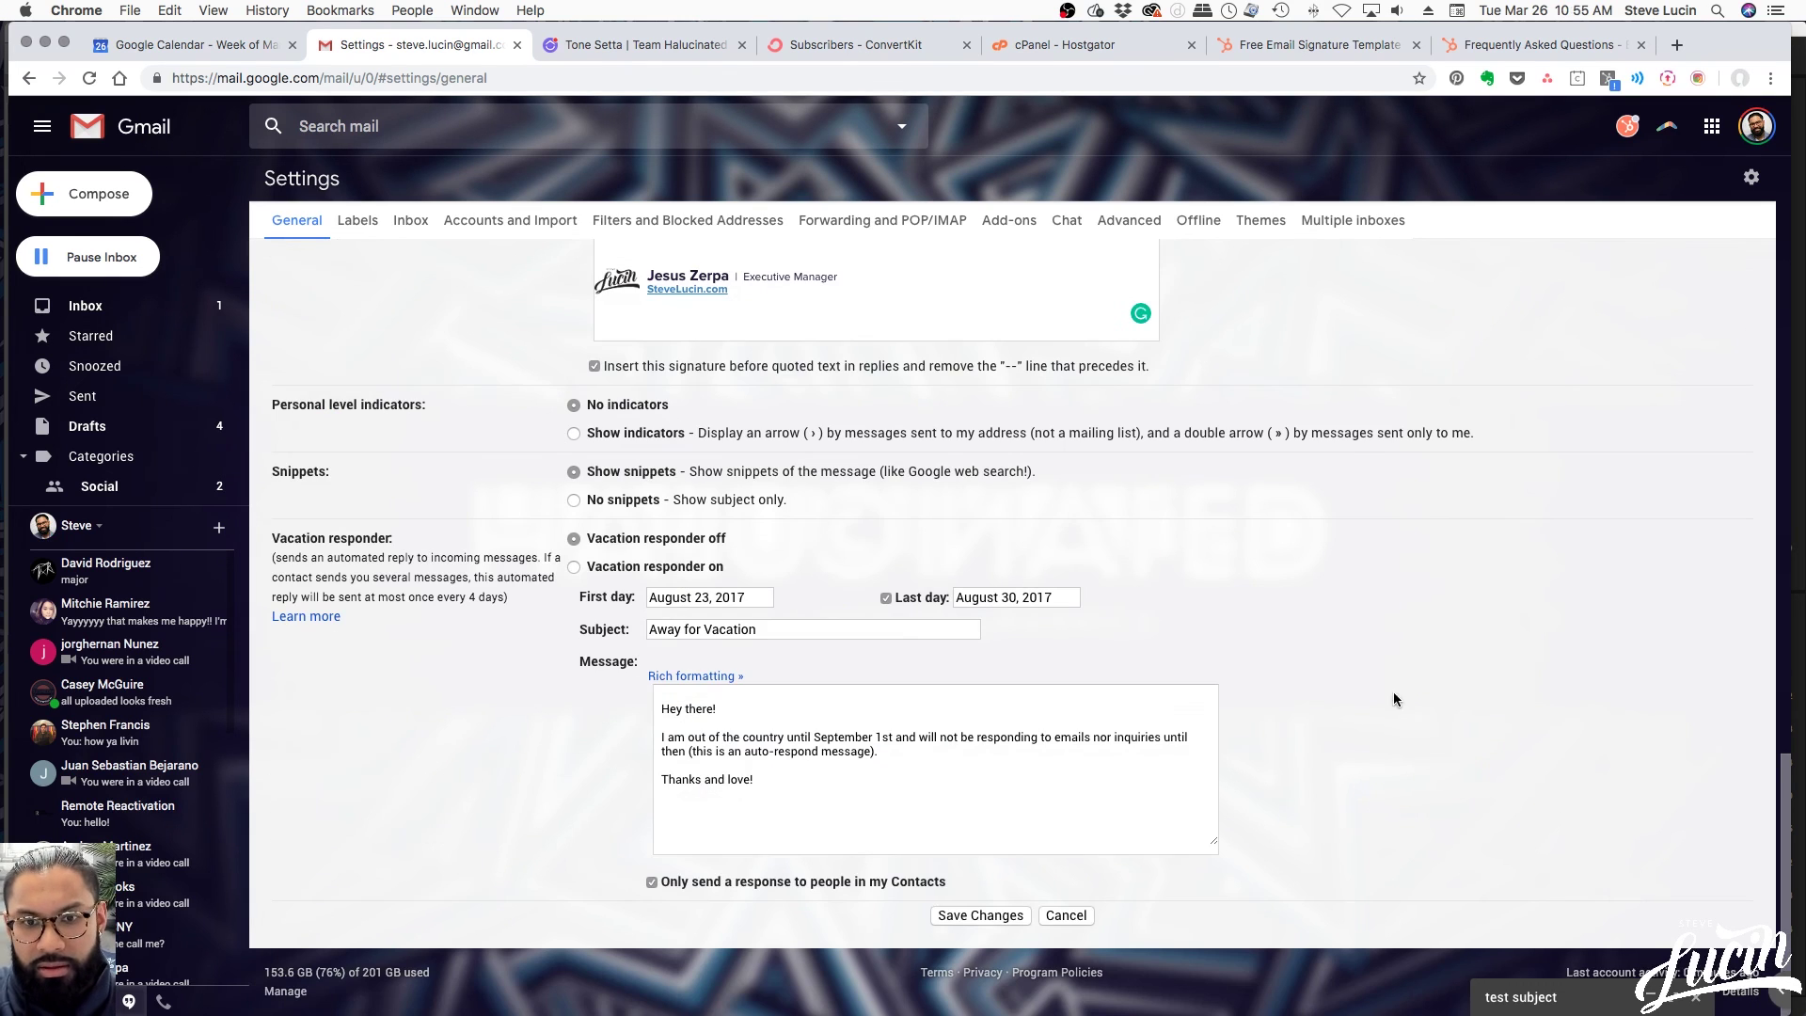
# Save the Gmail signature changes and go back to the HubSpot signature generator tab
pyautogui.click(1016, 917)
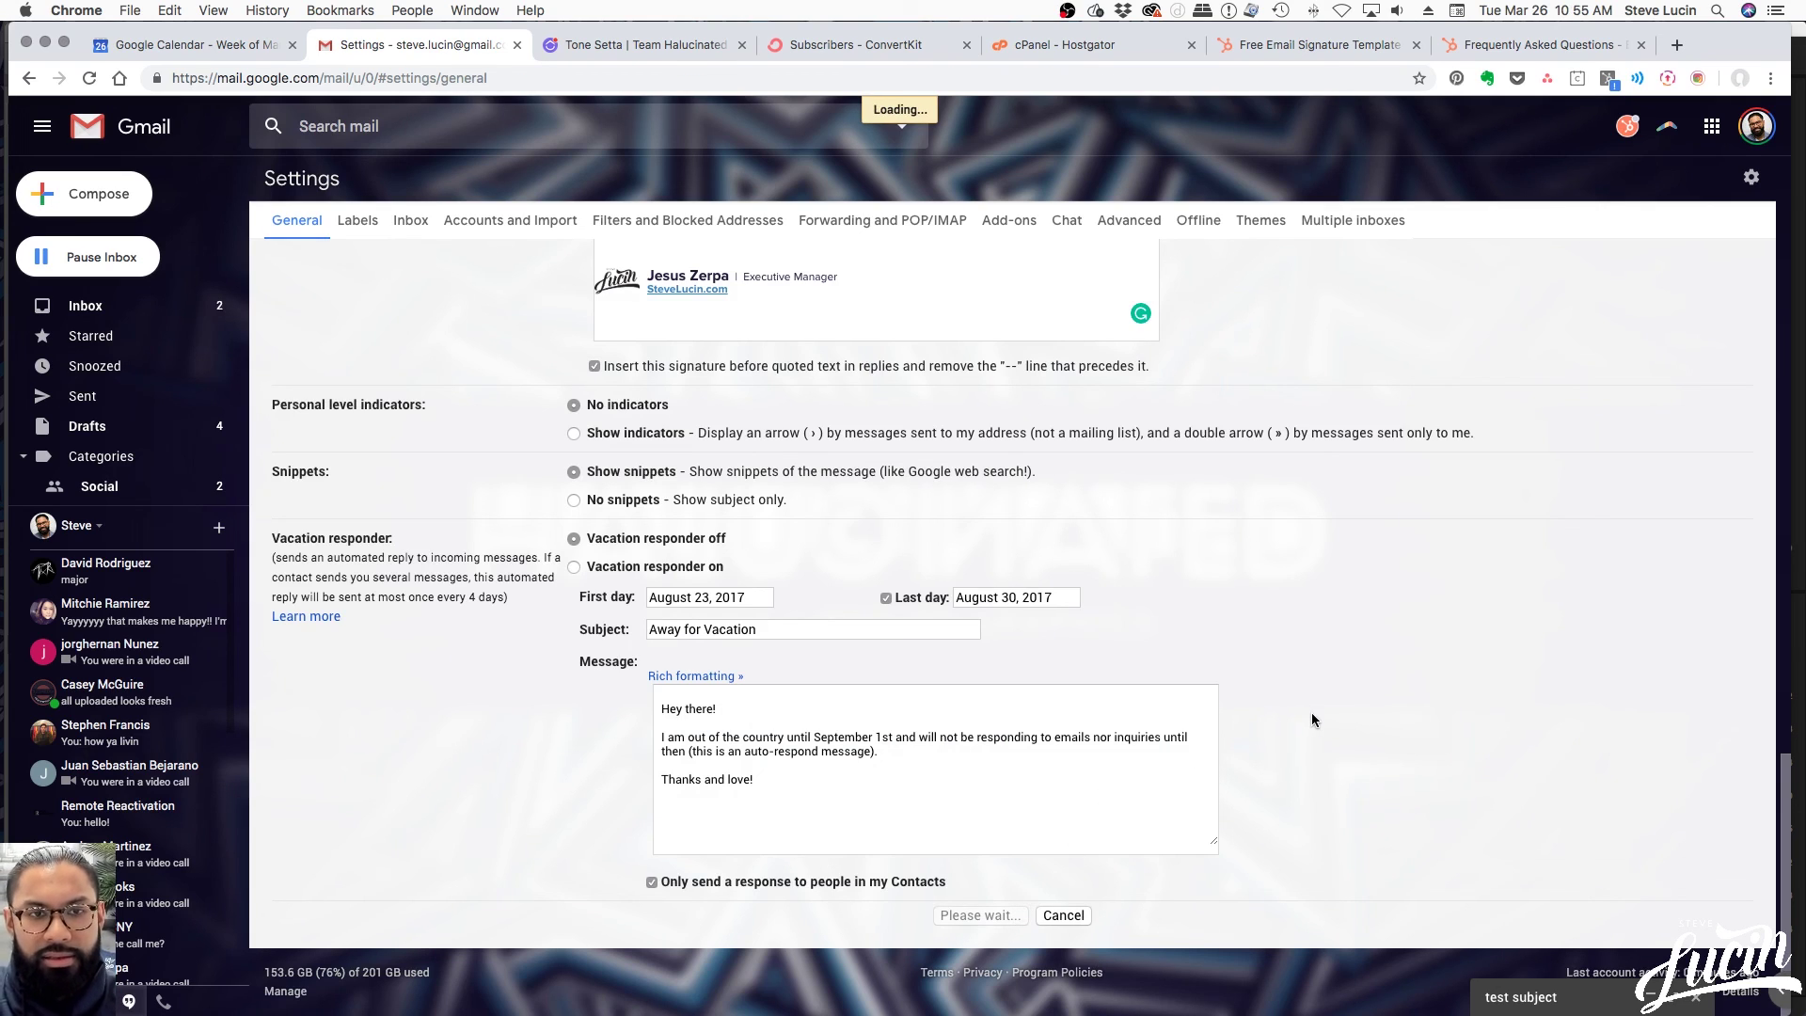
pyautogui.hotkey('ctrl', 'Up')
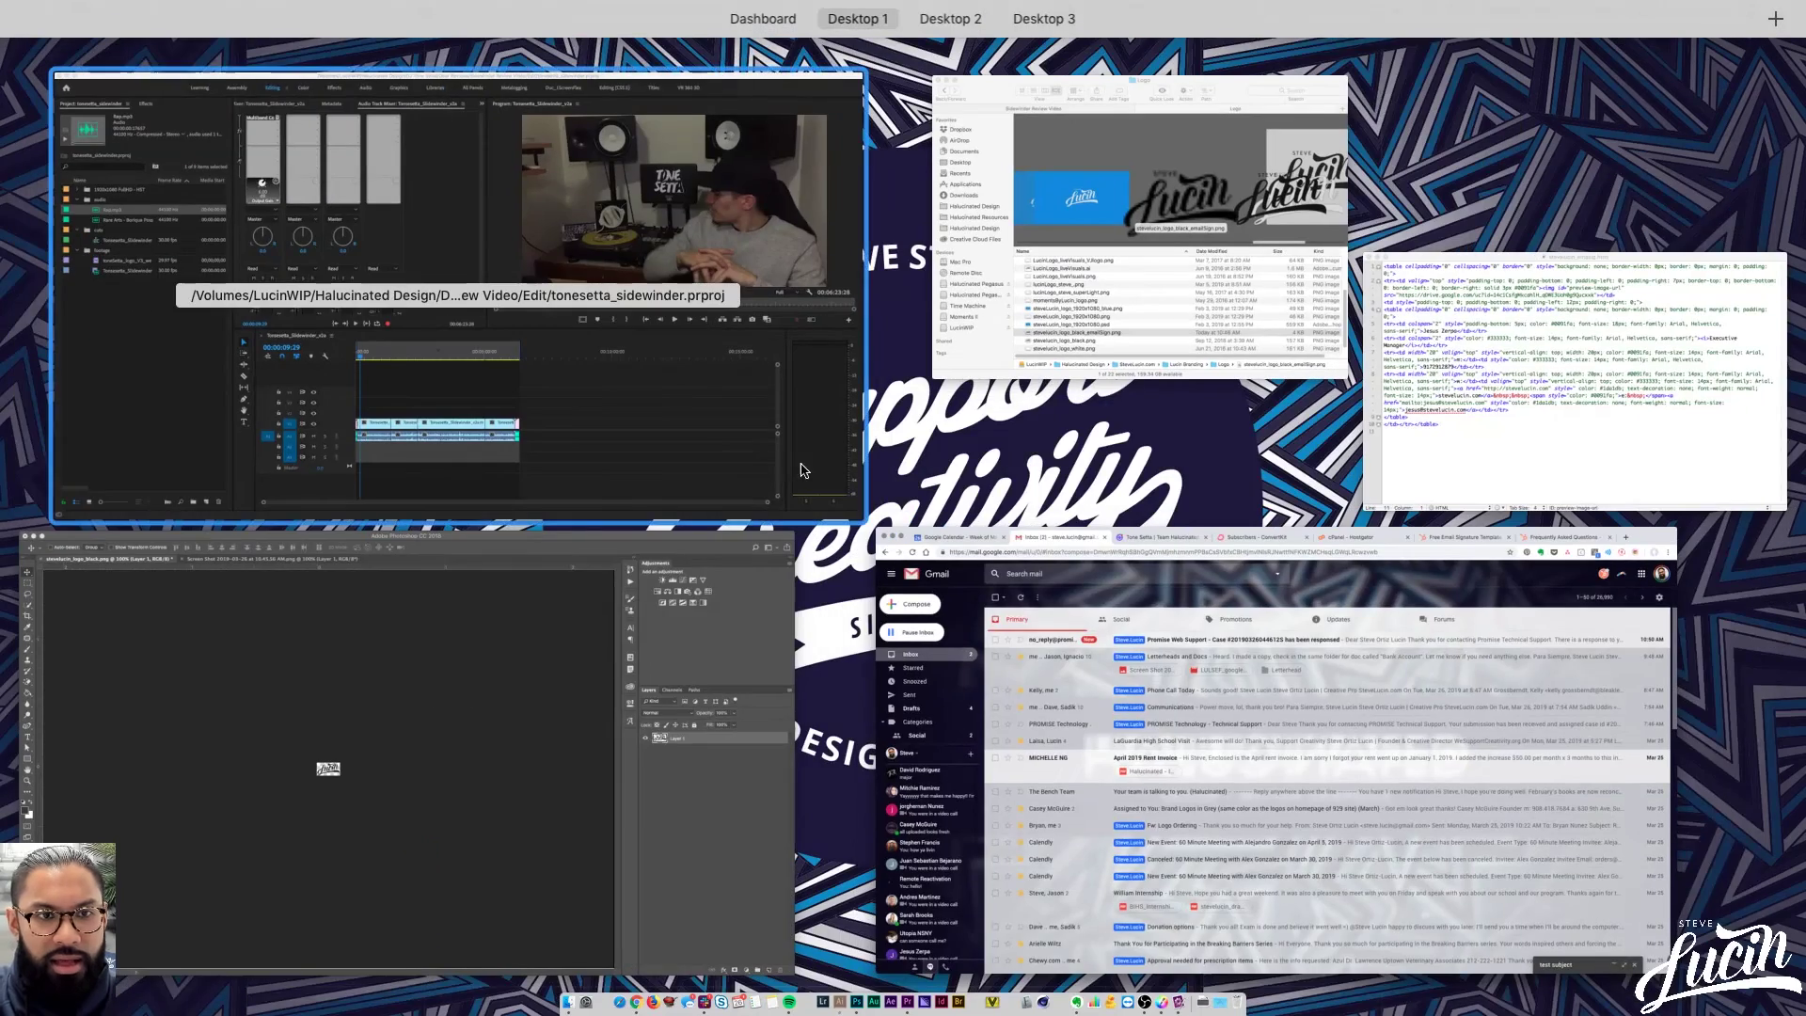
pyautogui.click(1072, 655)
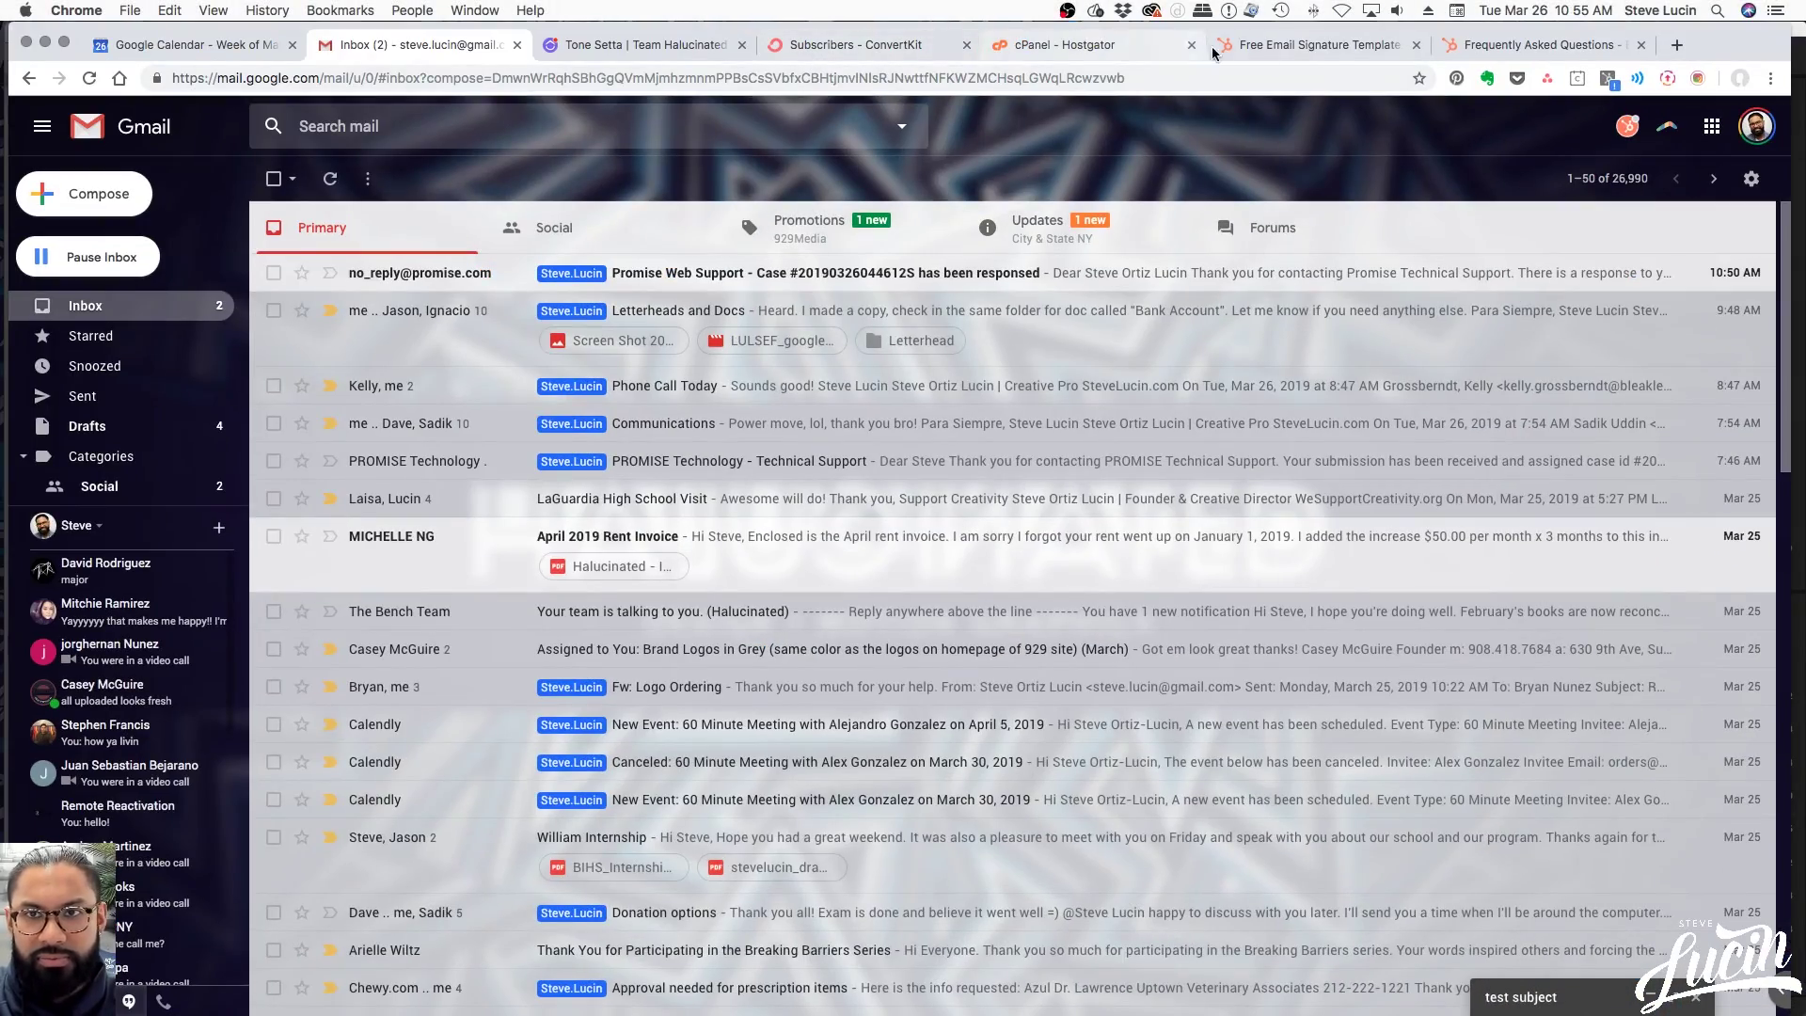
pyautogui.click(1303, 47)
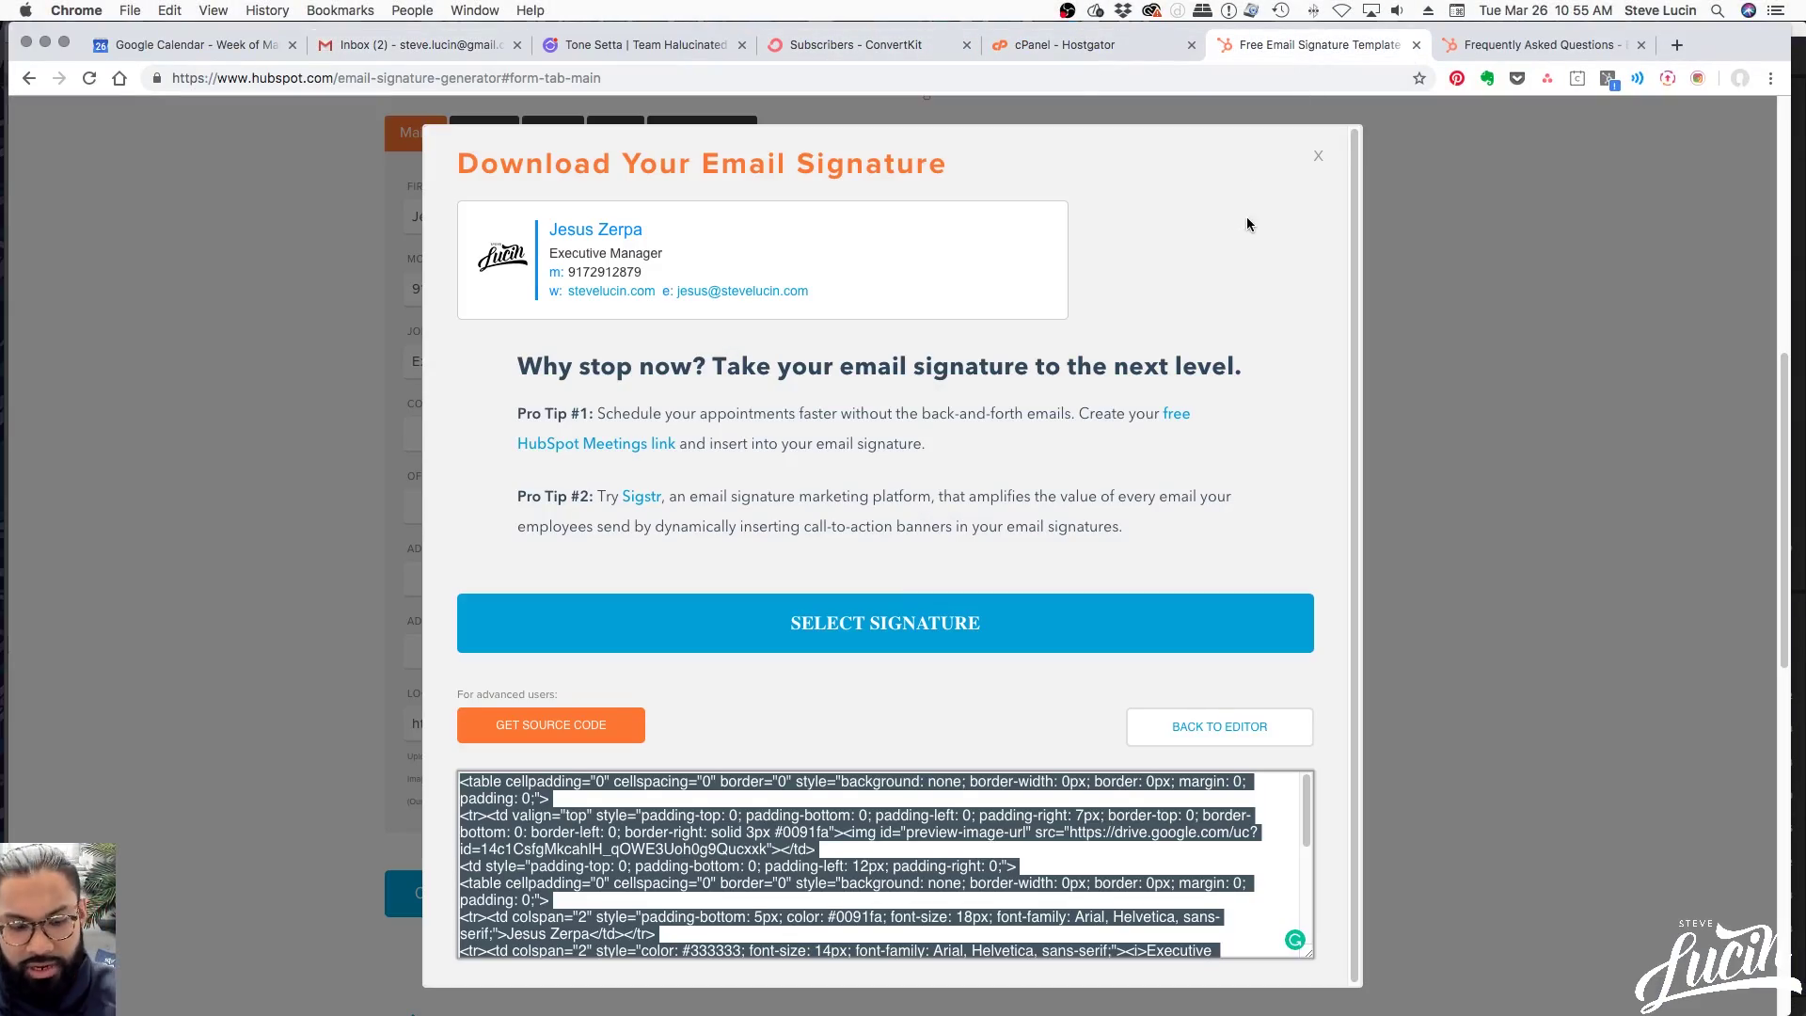